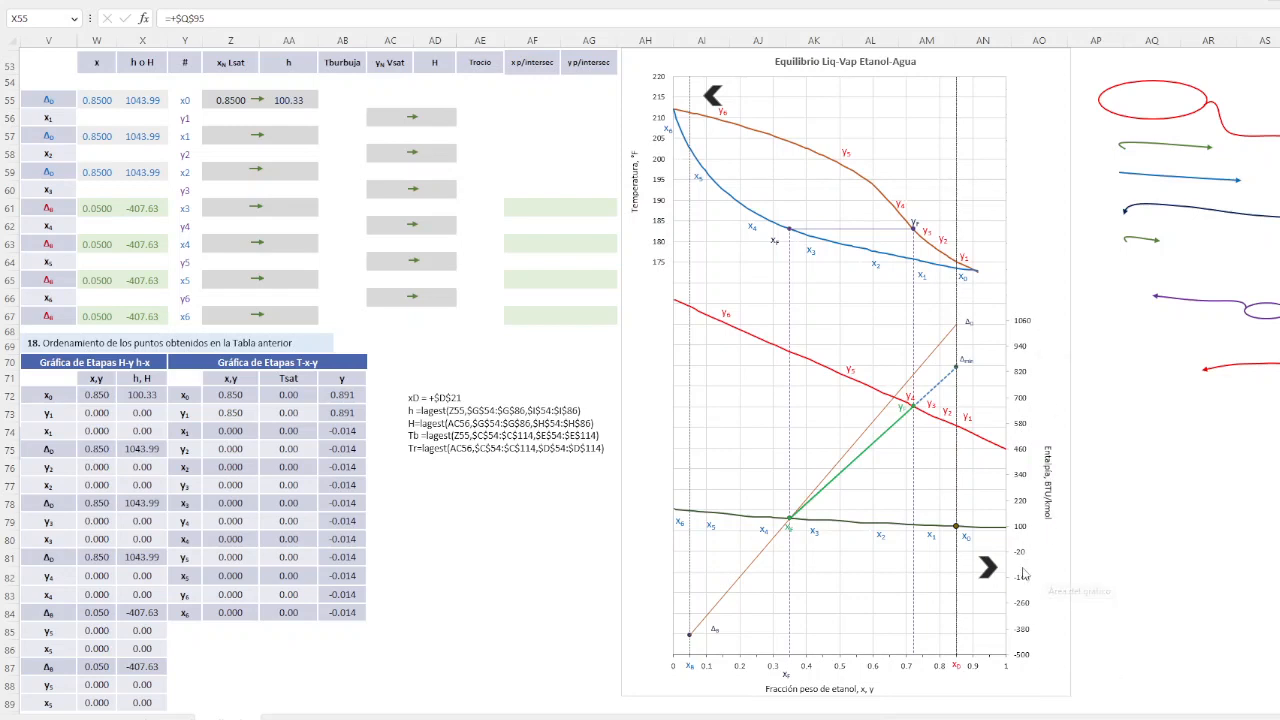
Move the right-pointing chevron slightly lower in the chart and align the xF label with the horizontal axis numbers
{"action": "left_click", "coordinate": [988, 568]}
{"action": "left_click_drag", "start_coordinate": [988, 568], "coordinate": [987, 587]}
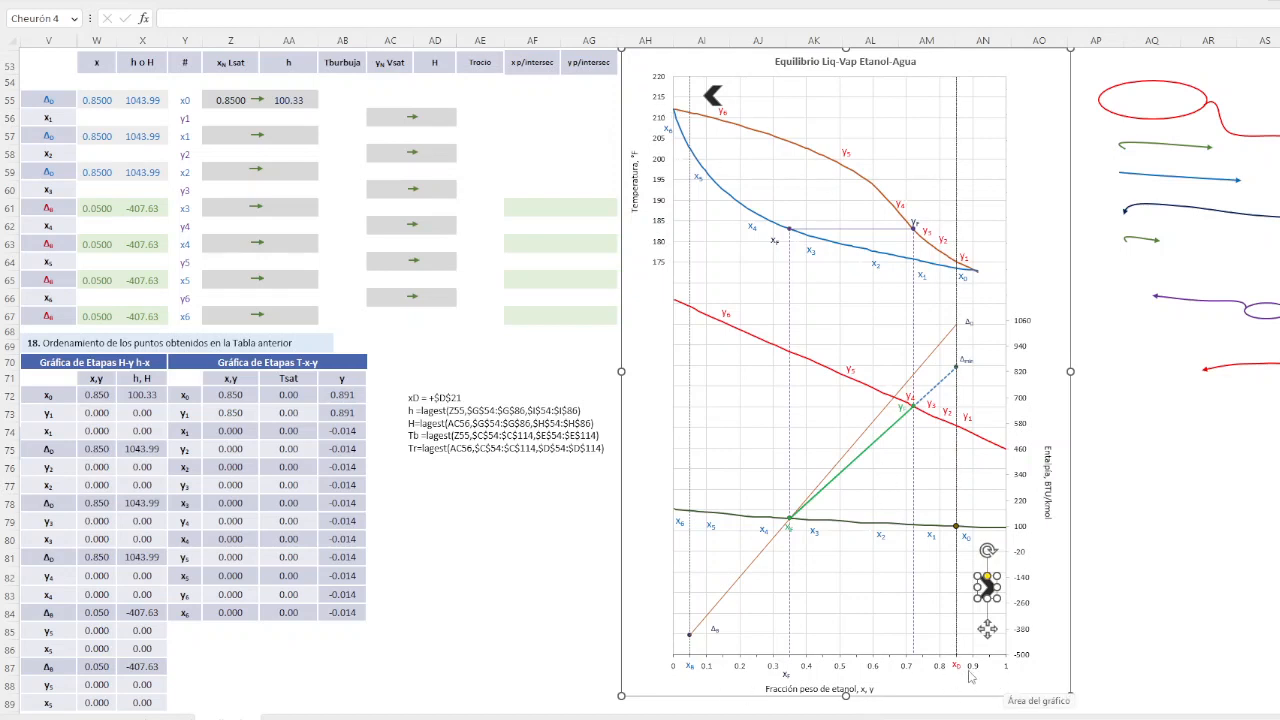
{"action": "left_click", "coordinate": [846, 687]}
{"action": "left_click_drag", "start_coordinate": [848, 684], "coordinate": [885, 682]}
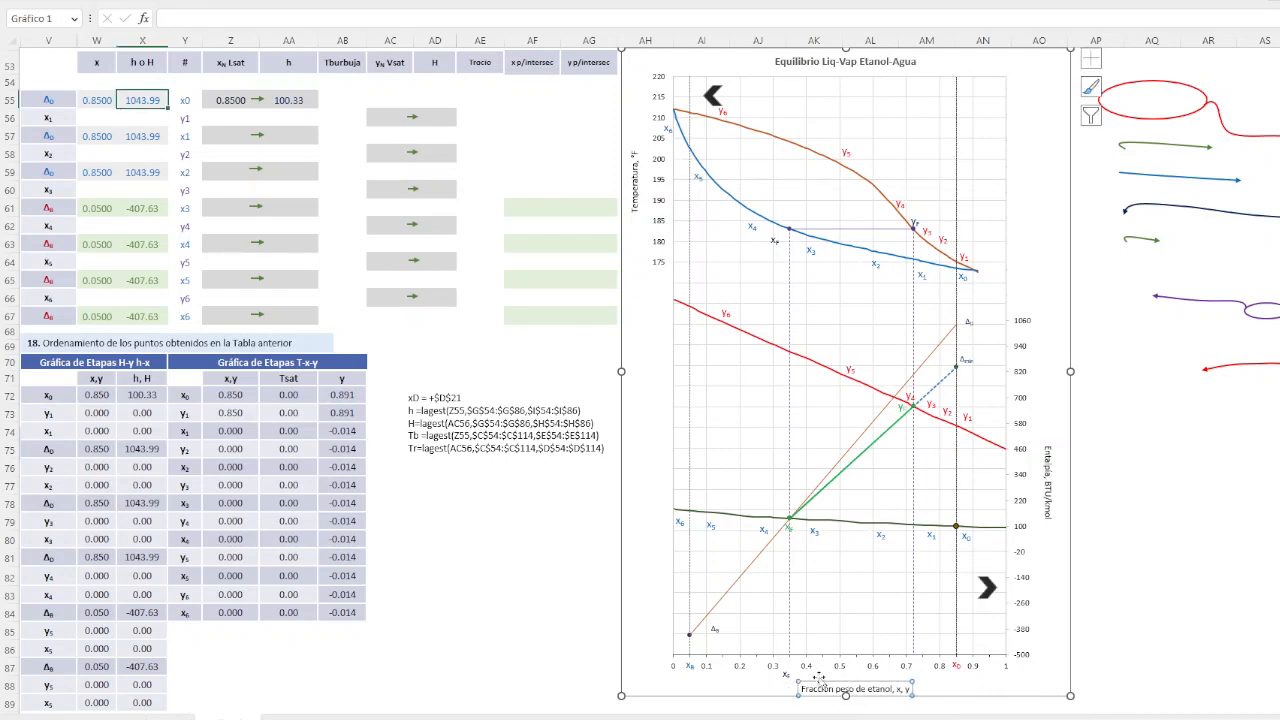
{"action": "left_click", "coordinate": [789, 679]}
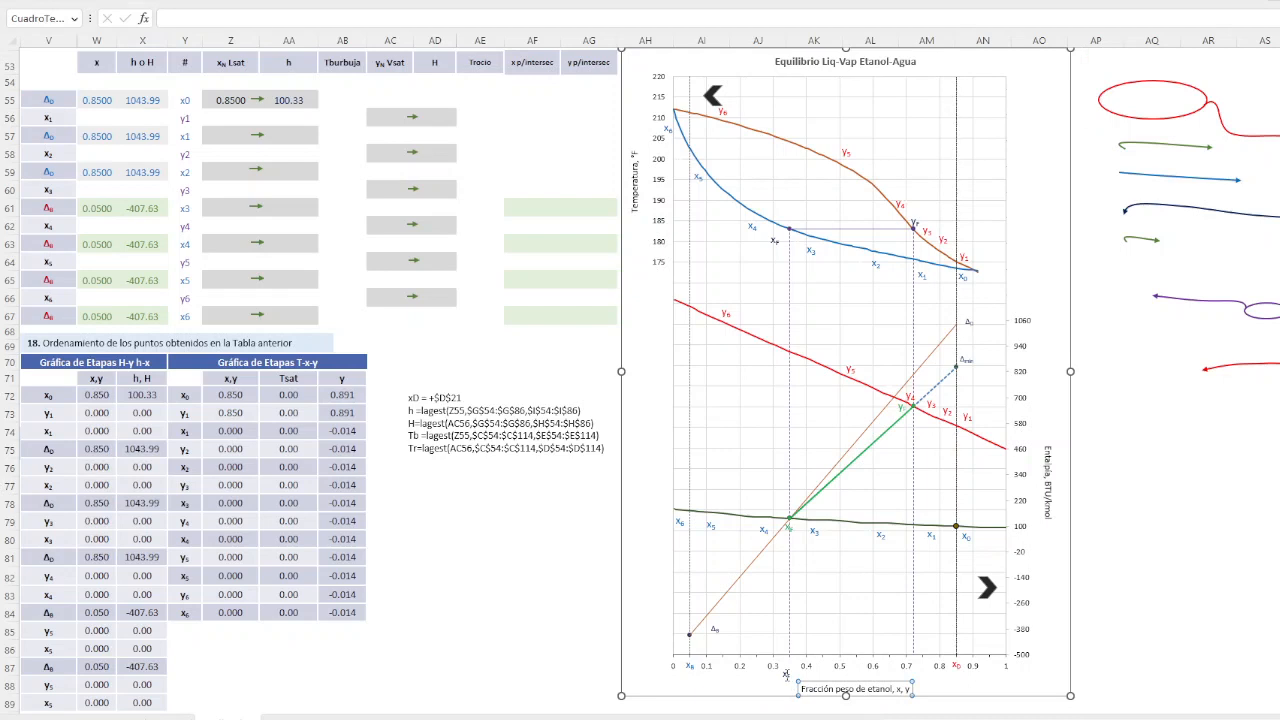
{"action": "left_click_drag", "start_coordinate": [787, 708], "coordinate": [791, 702]}
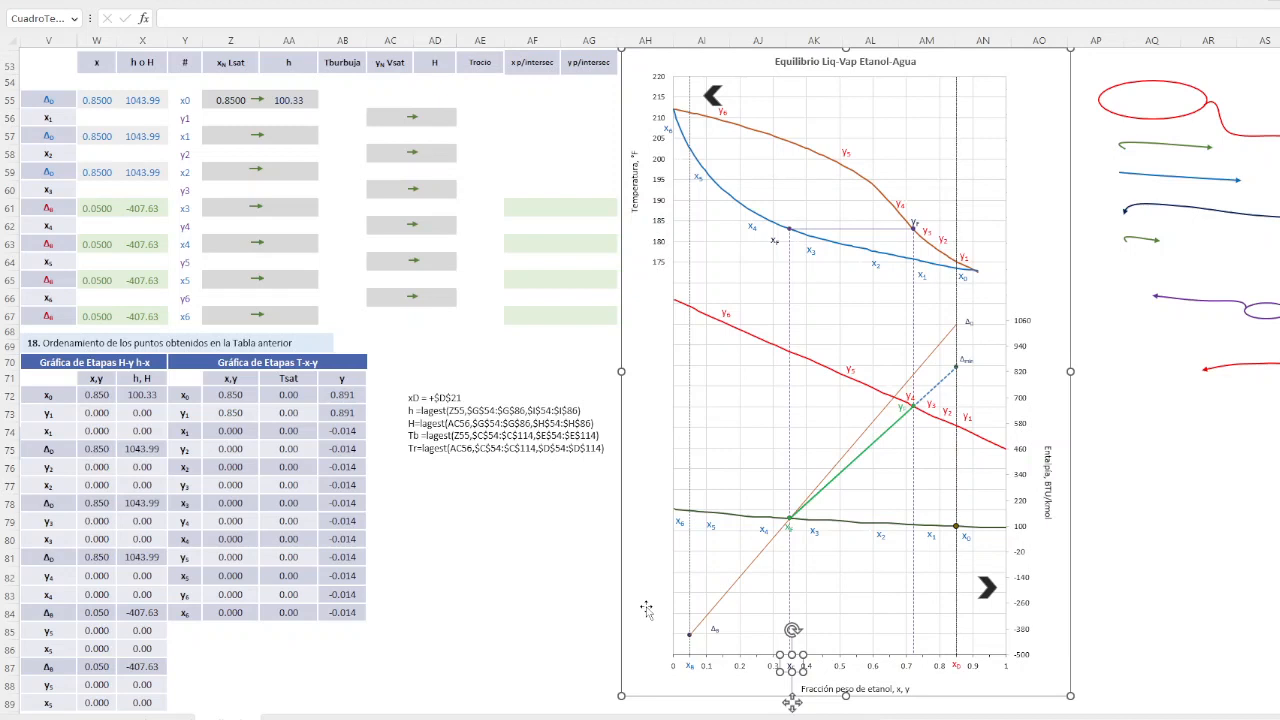
{"action": "left_click", "coordinate": [547, 549]}
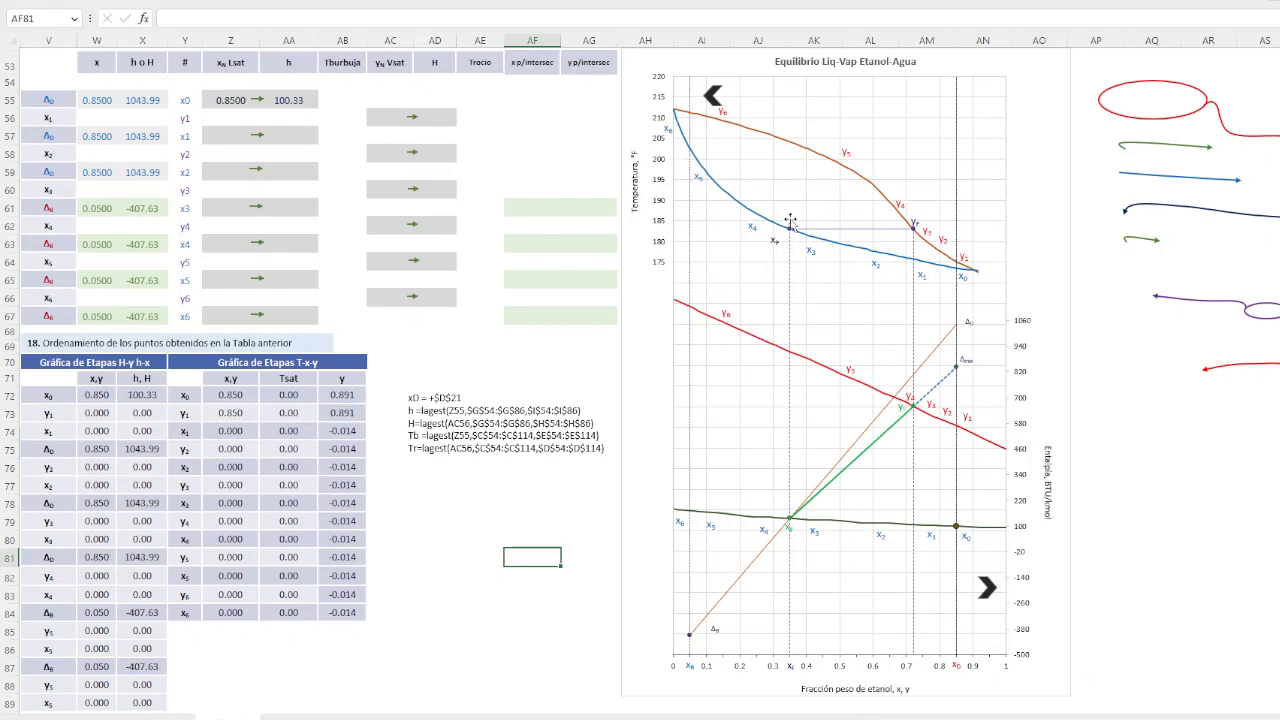
Examine the x and enthalpy coordinates of the ΔD points in rows 55, 57 and 59 and the ΔB point in row 61
{"action": "left_click", "coordinate": [92, 100]}
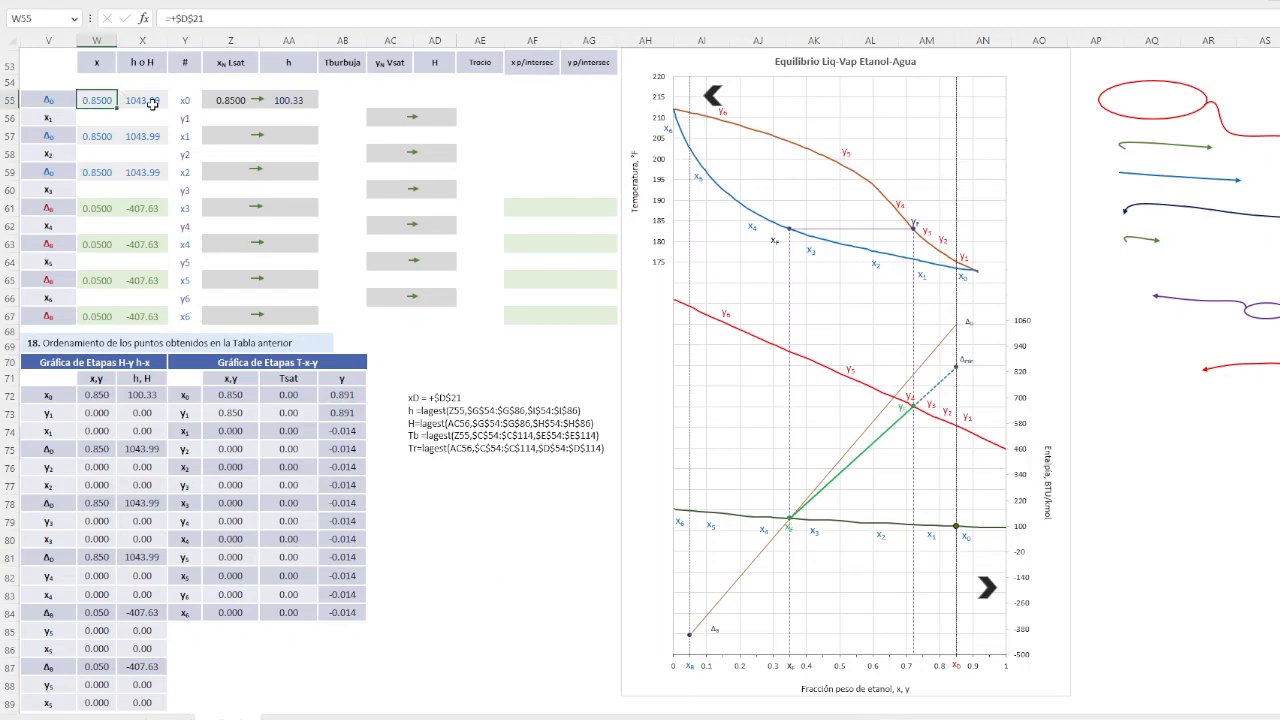
{"action": "left_click", "coordinate": [151, 102]}
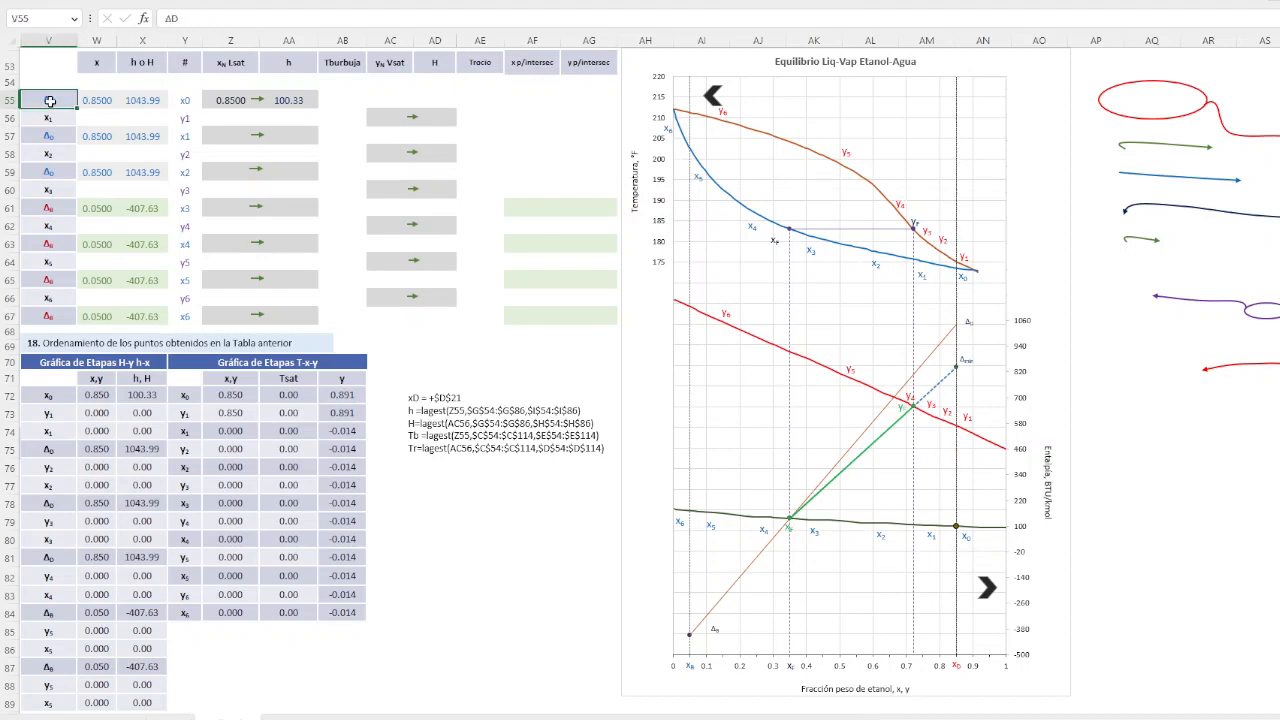
{"action": "left_click_drag", "start_coordinate": [62, 102], "coordinate": [136, 102]}
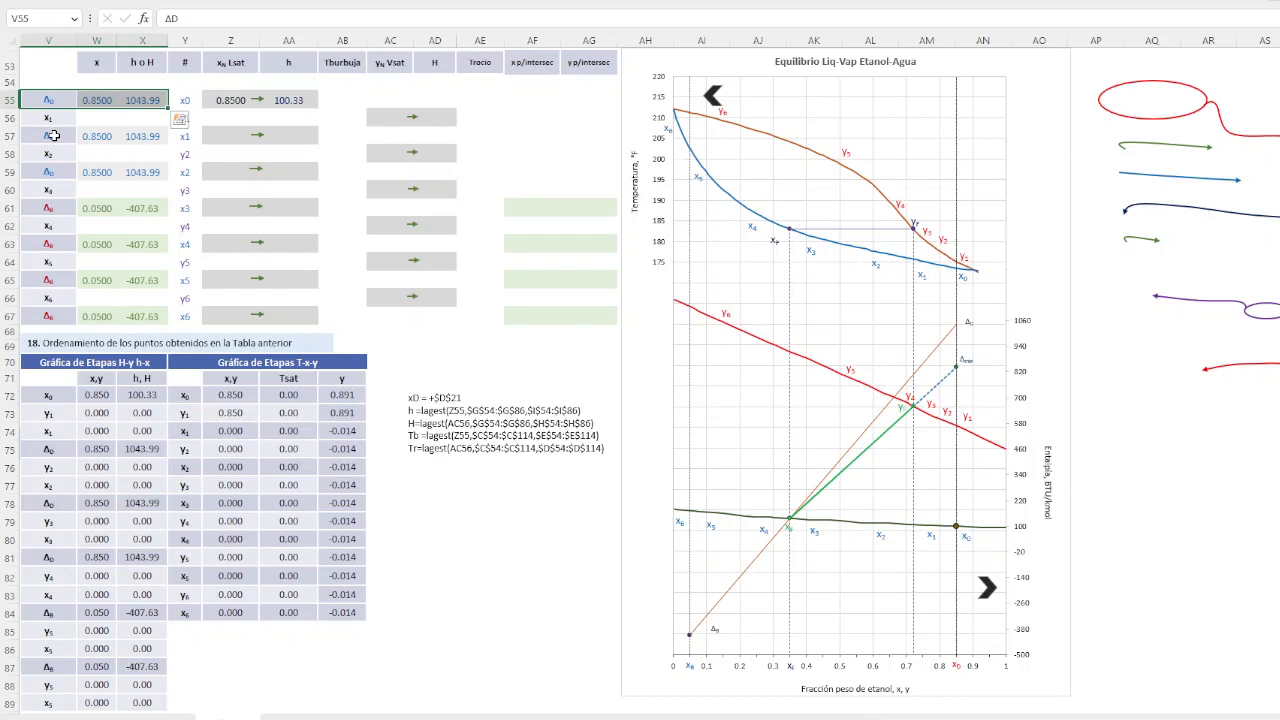
{"action": "left_click_drag", "start_coordinate": [53, 135], "coordinate": [136, 137]}
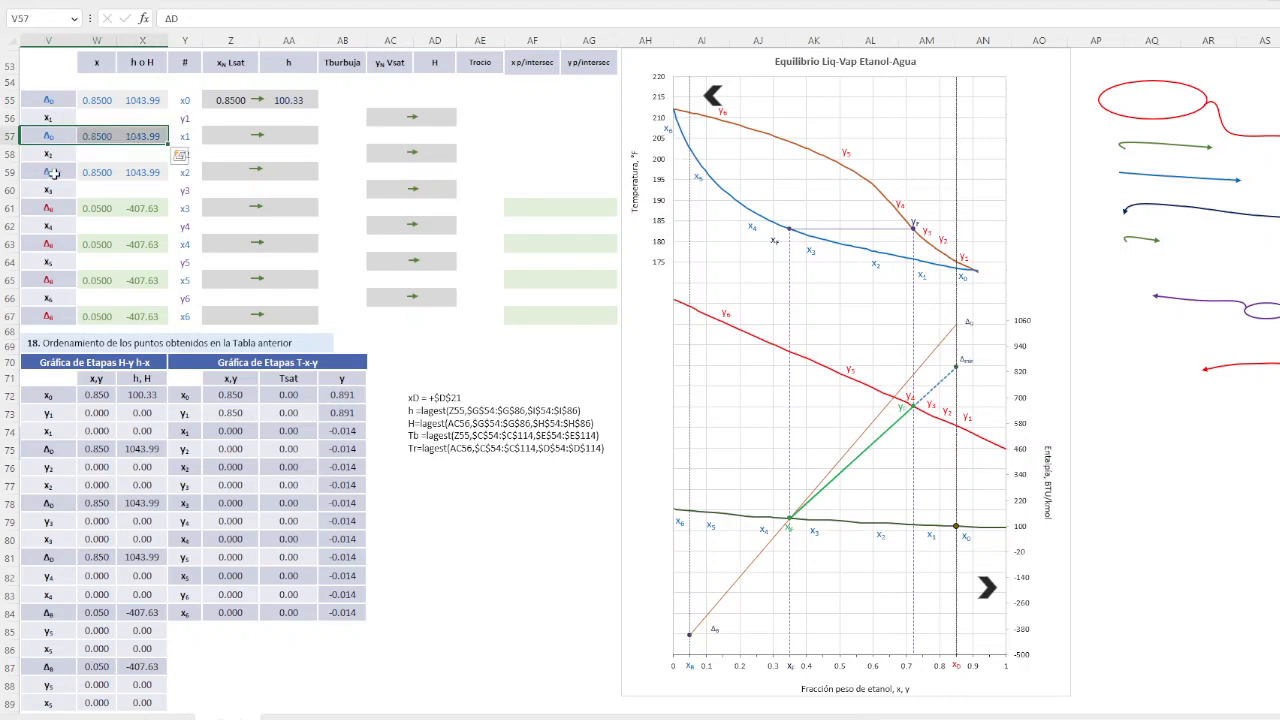
{"action": "left_click_drag", "start_coordinate": [53, 173], "coordinate": [132, 174]}
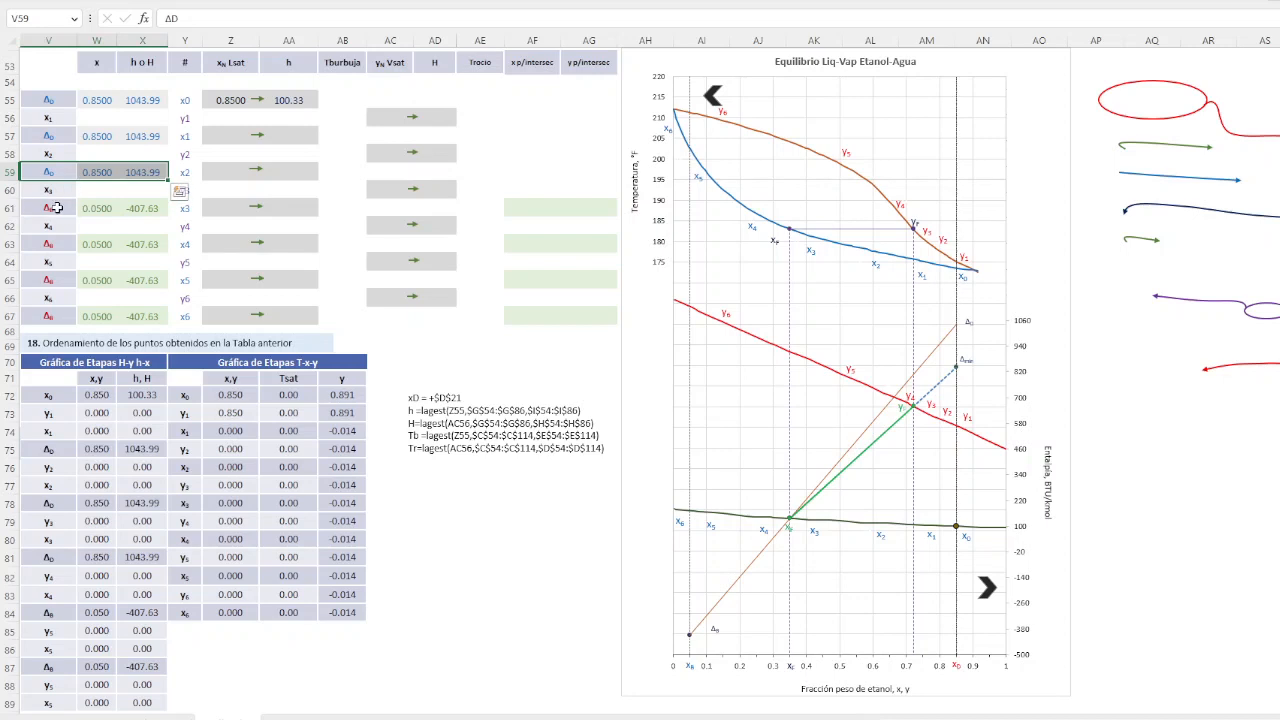
{"action": "left_click_drag", "start_coordinate": [57, 207], "coordinate": [135, 208]}
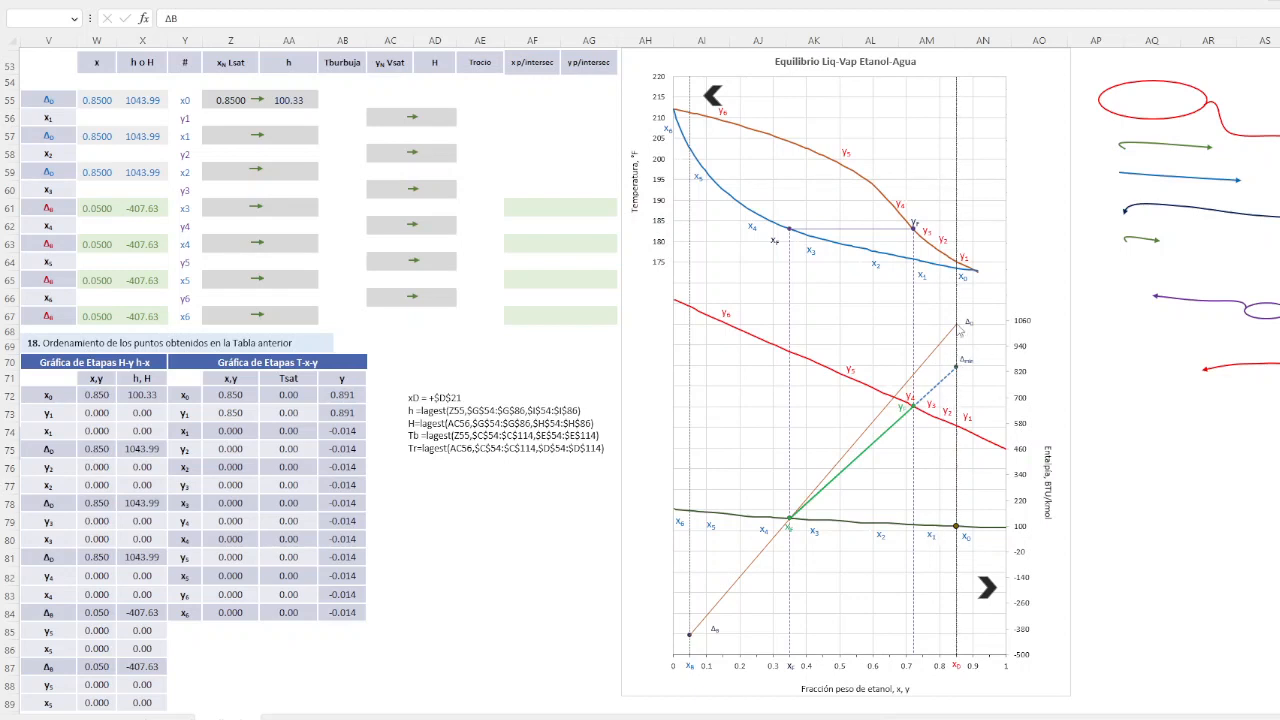
Inspect the cell formulas for the ΔD point's x and enthalpy in W55 and X55, and the x0 composition in Z55
{"action": "mouse_move", "coordinate": [959, 329]}
{"action": "left_click", "coordinate": [95, 101]}
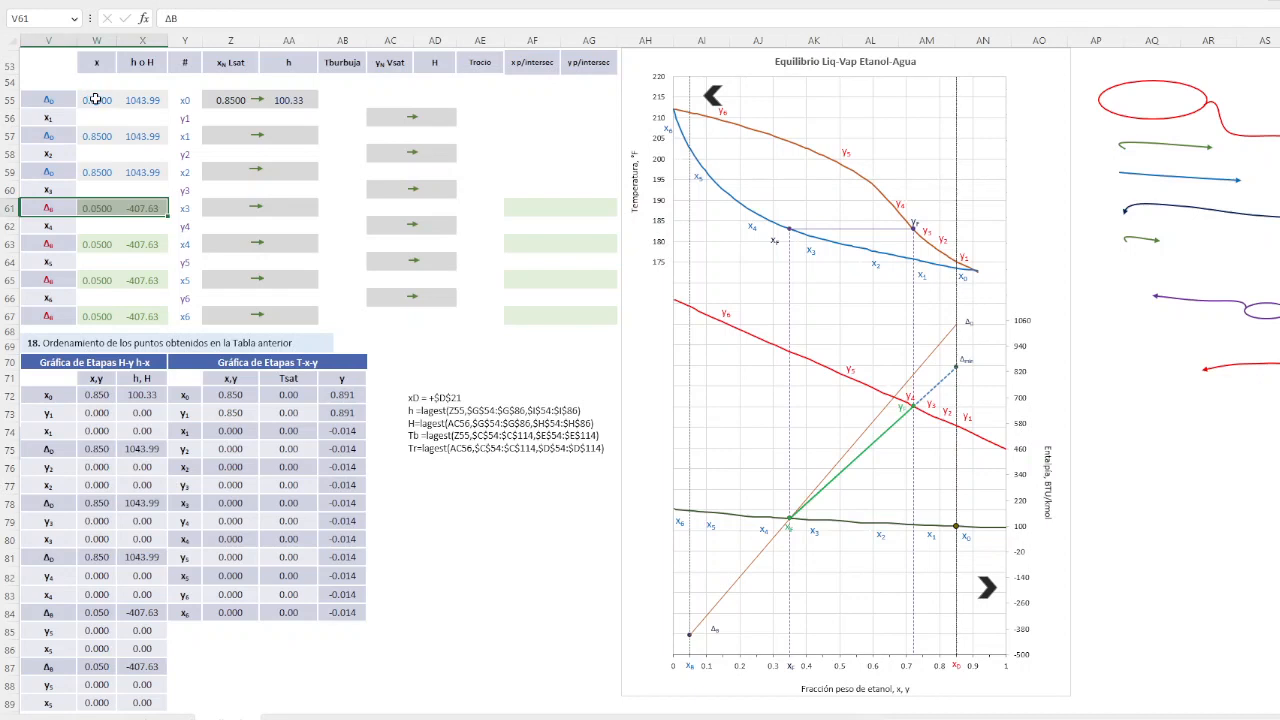
{"action": "left_click", "coordinate": [95, 101]}
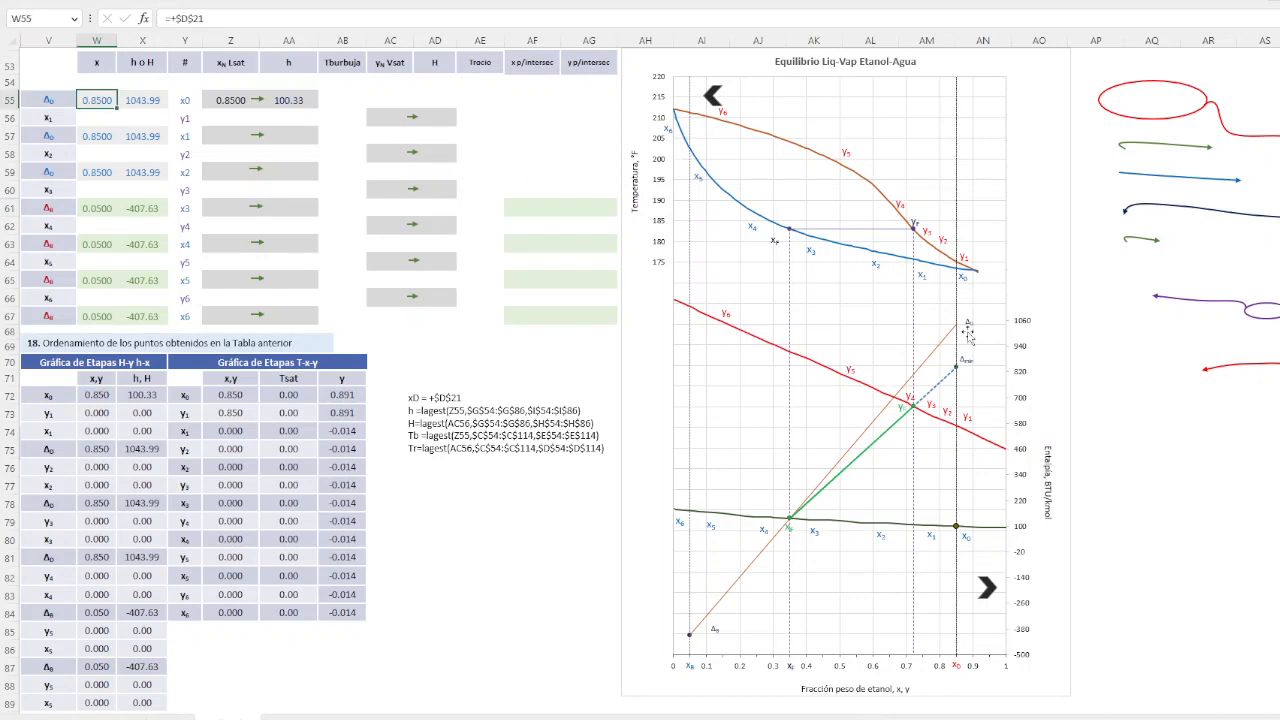
{"action": "left_click", "coordinate": [137, 99]}
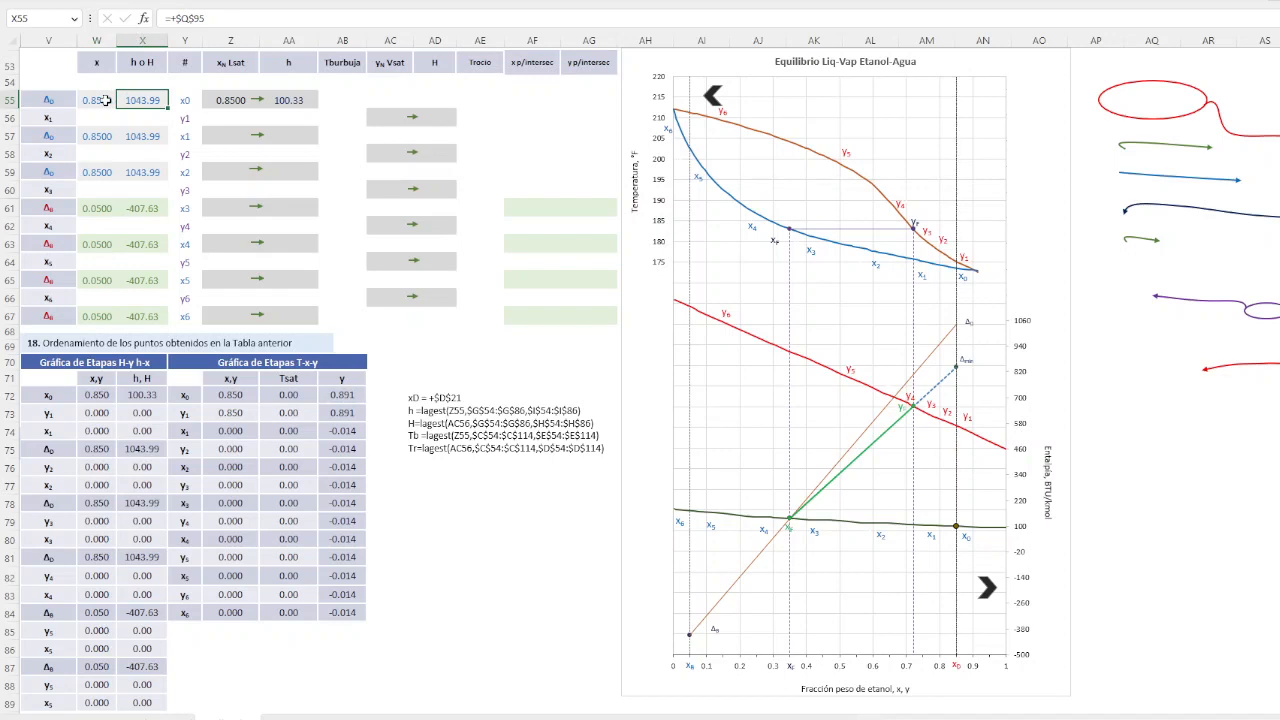
{"action": "left_click", "coordinate": [105, 100]}
{"action": "left_click", "coordinate": [150, 100]}
{"action": "left_click", "coordinate": [104, 99]}
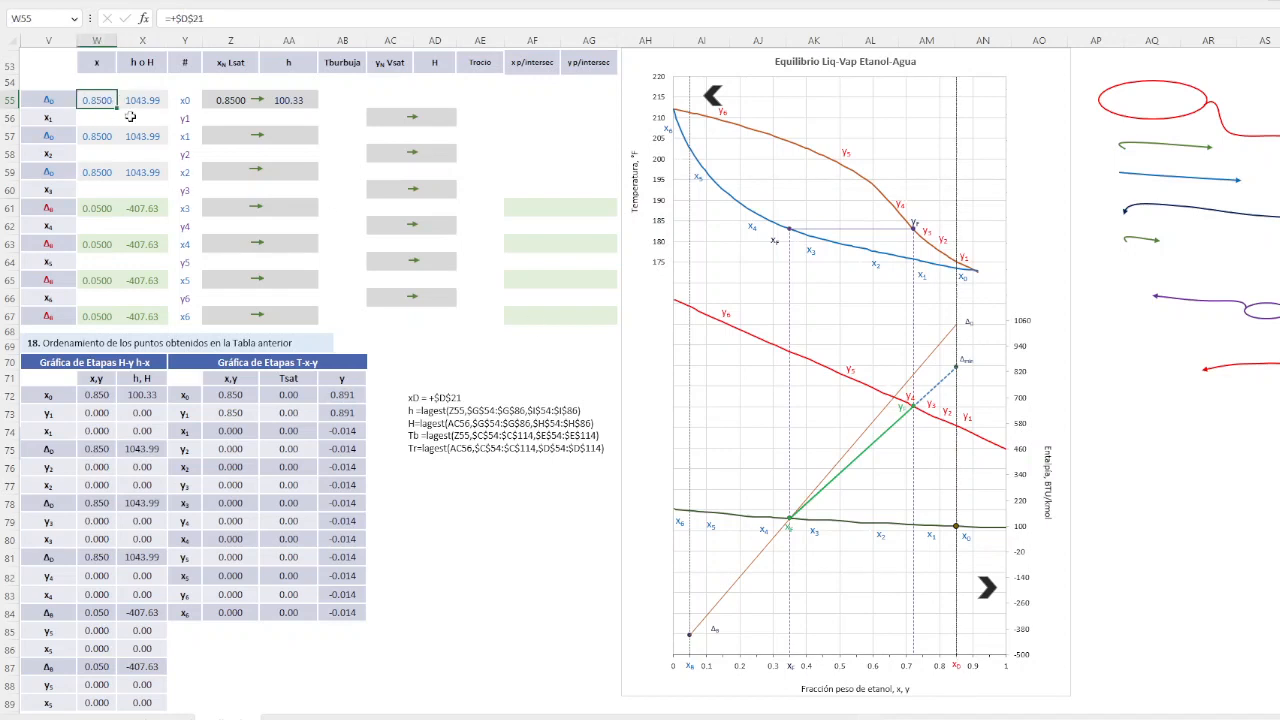
{"action": "left_click", "coordinate": [138, 99]}
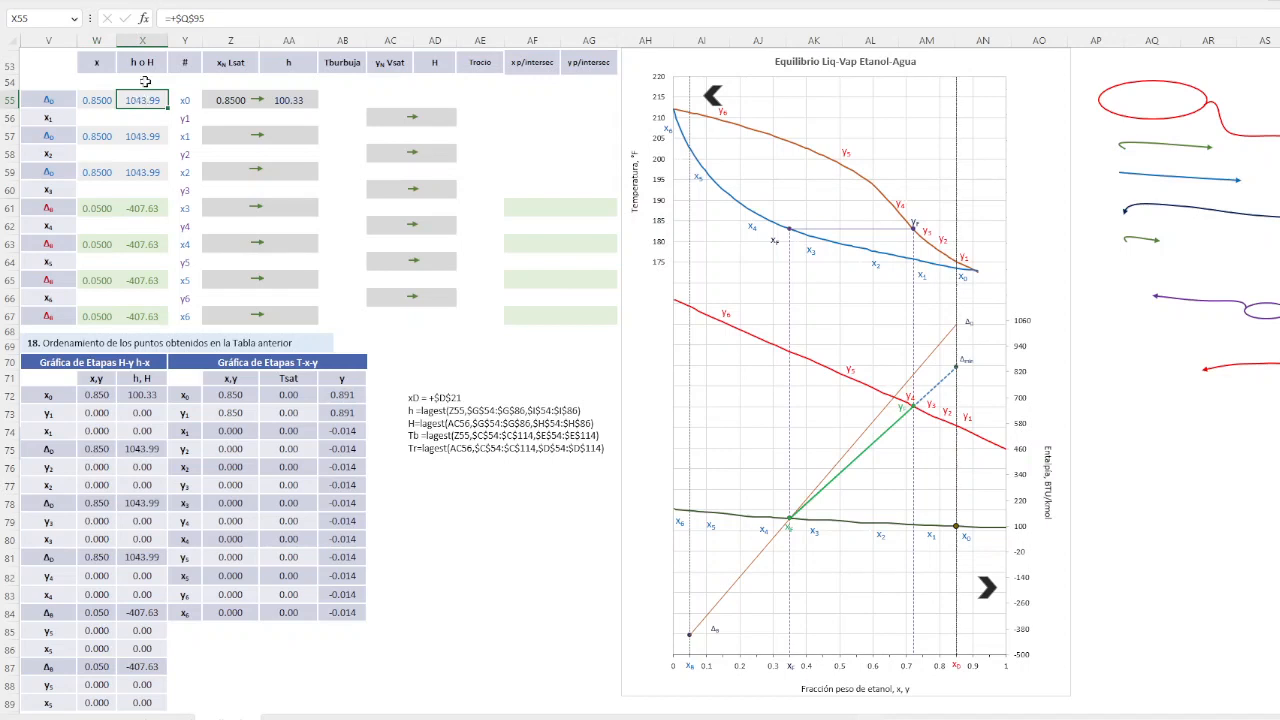
{"action": "left_click", "coordinate": [225, 100]}
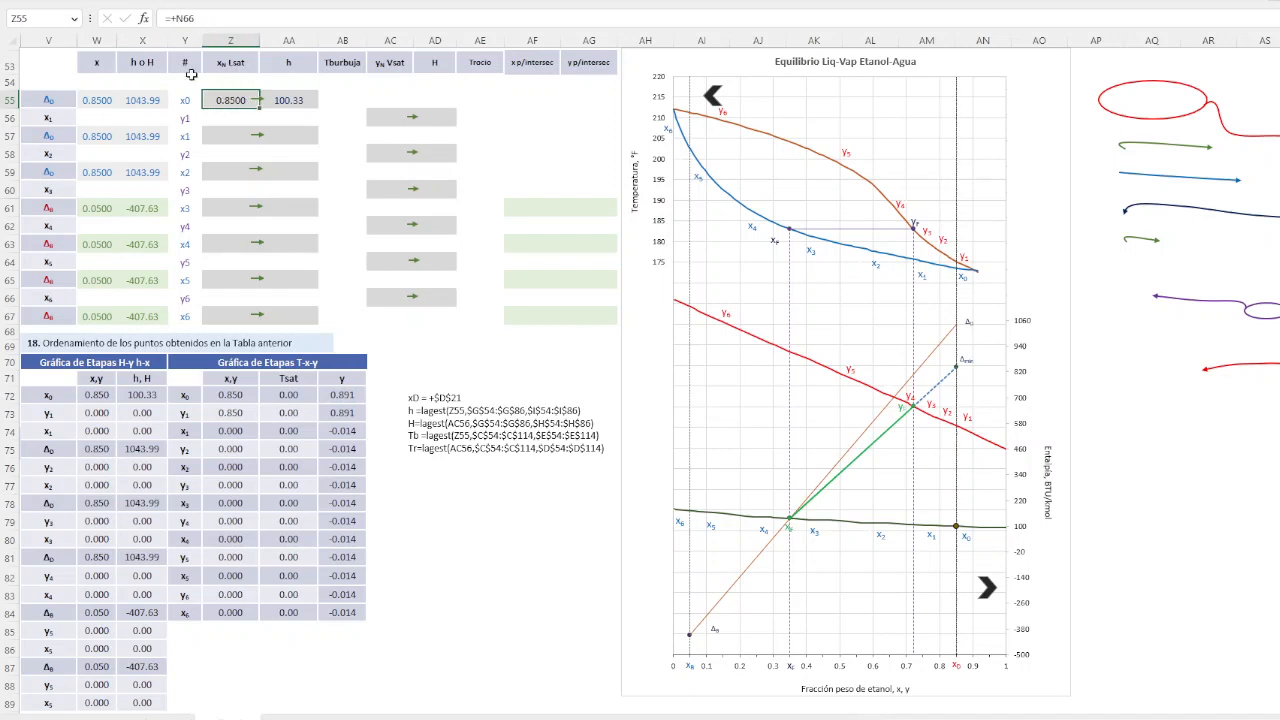
{"action": "left_click", "coordinate": [185, 100]}
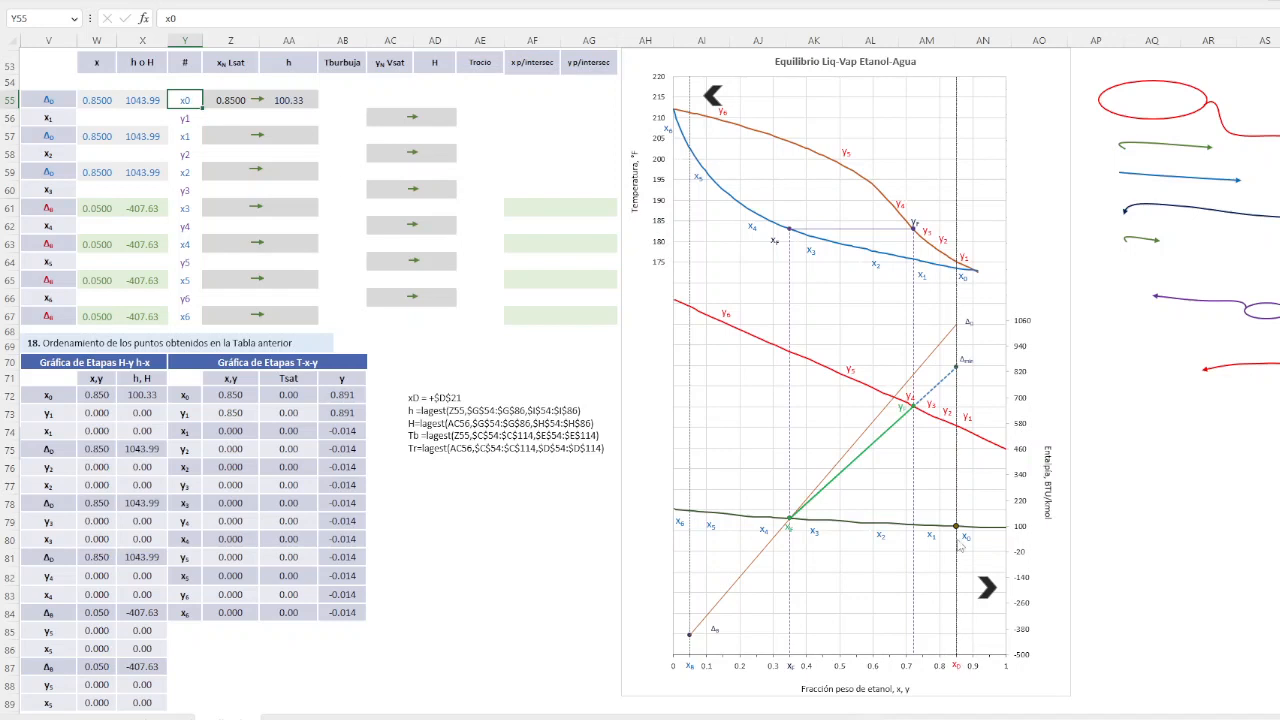
Move the x0 label slightly lower below the liquid enthalpy curve and select the x0 point to show its series formula
{"action": "mouse_move", "coordinate": [962, 536]}
{"action": "left_click", "coordinate": [955, 525]}
{"action": "left_click", "coordinate": [955, 525]}
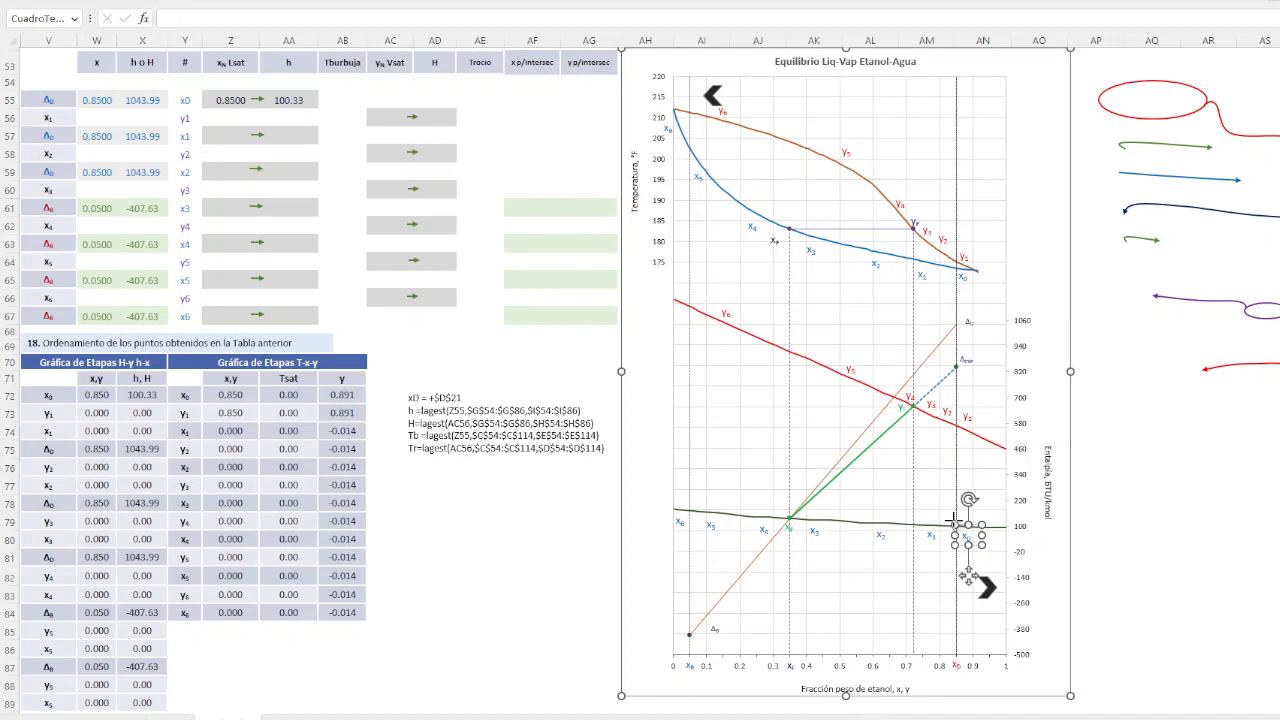
{"action": "left_click", "coordinate": [968, 577]}
{"action": "left_click", "coordinate": [968, 577]}
{"action": "left_click", "coordinate": [956, 530]}
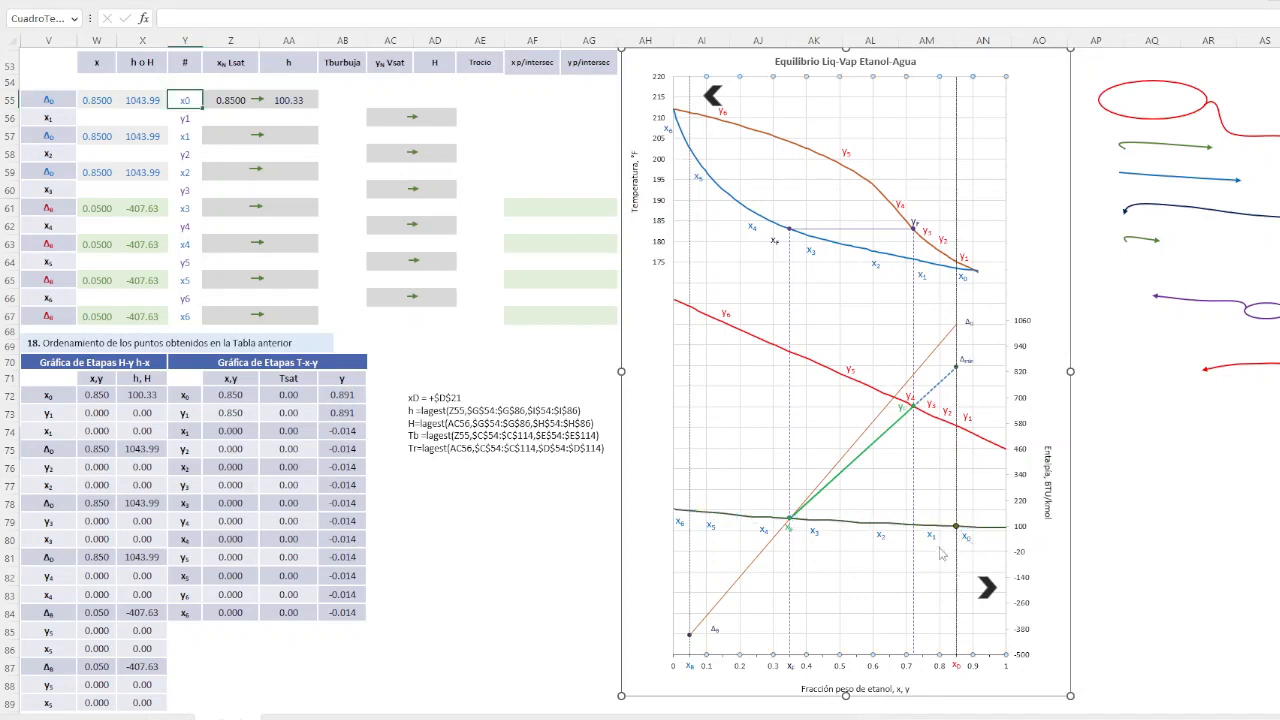
{"action": "left_click", "coordinate": [968, 577]}
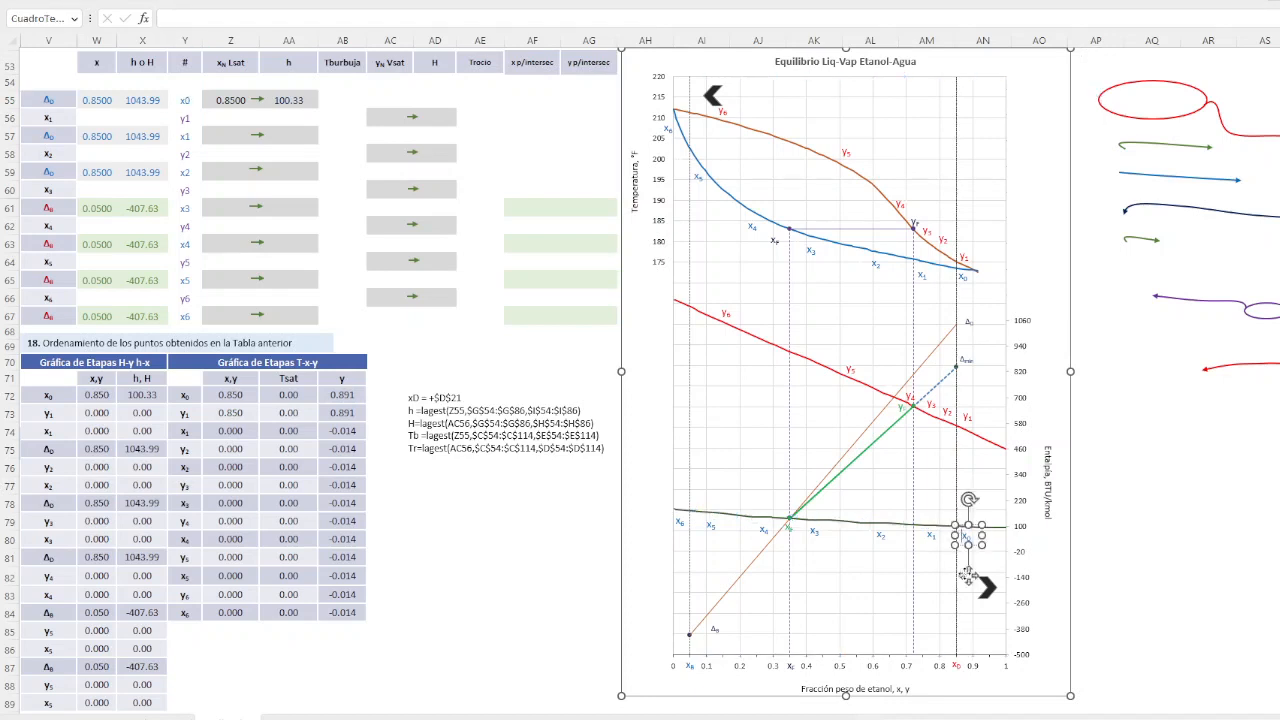
{"action": "left_click", "coordinate": [968, 577]}
{"action": "left_click", "coordinate": [968, 577]}
{"action": "left_click", "coordinate": [957, 527]}
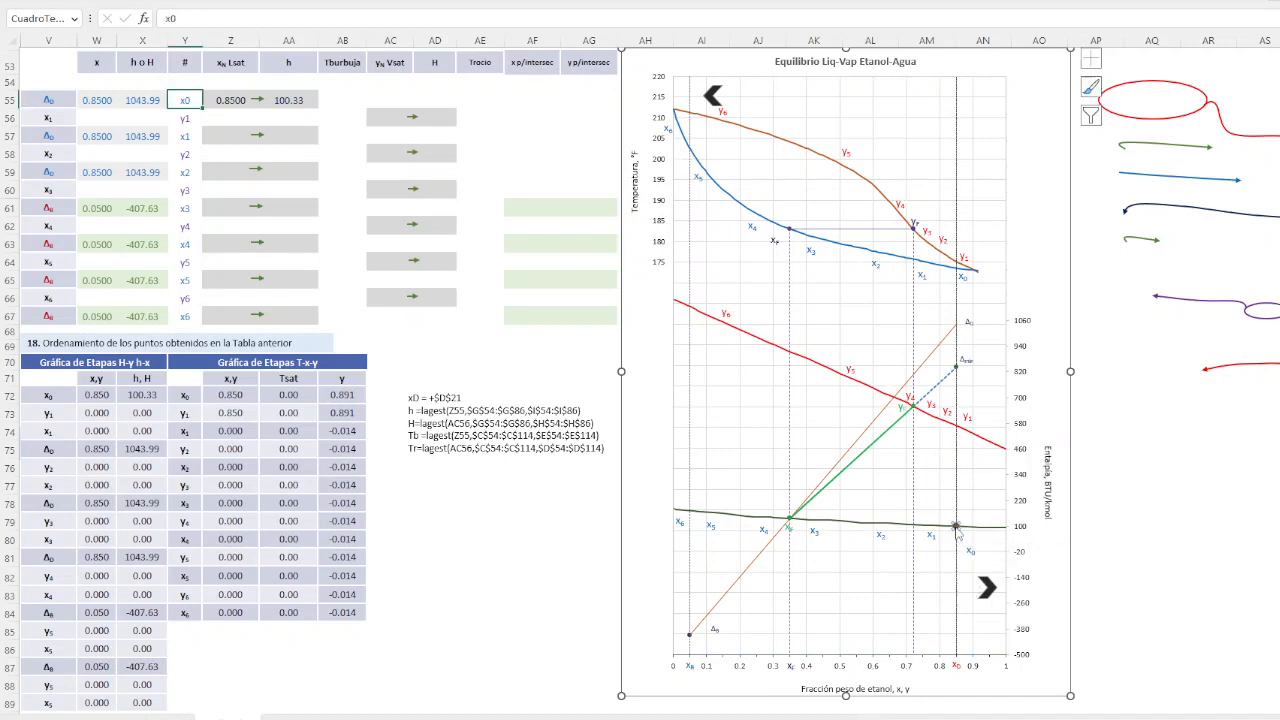
{"action": "left_click", "coordinate": [957, 527]}
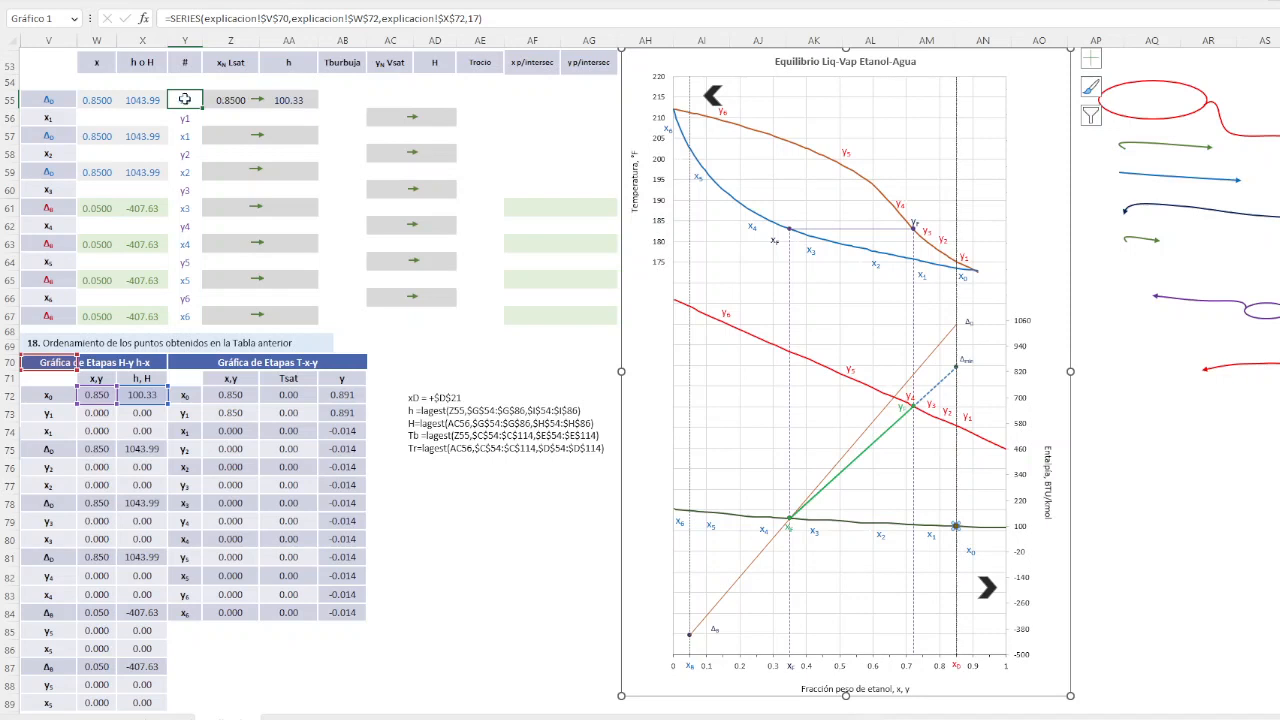
{"action": "left_click", "coordinate": [228, 100]}
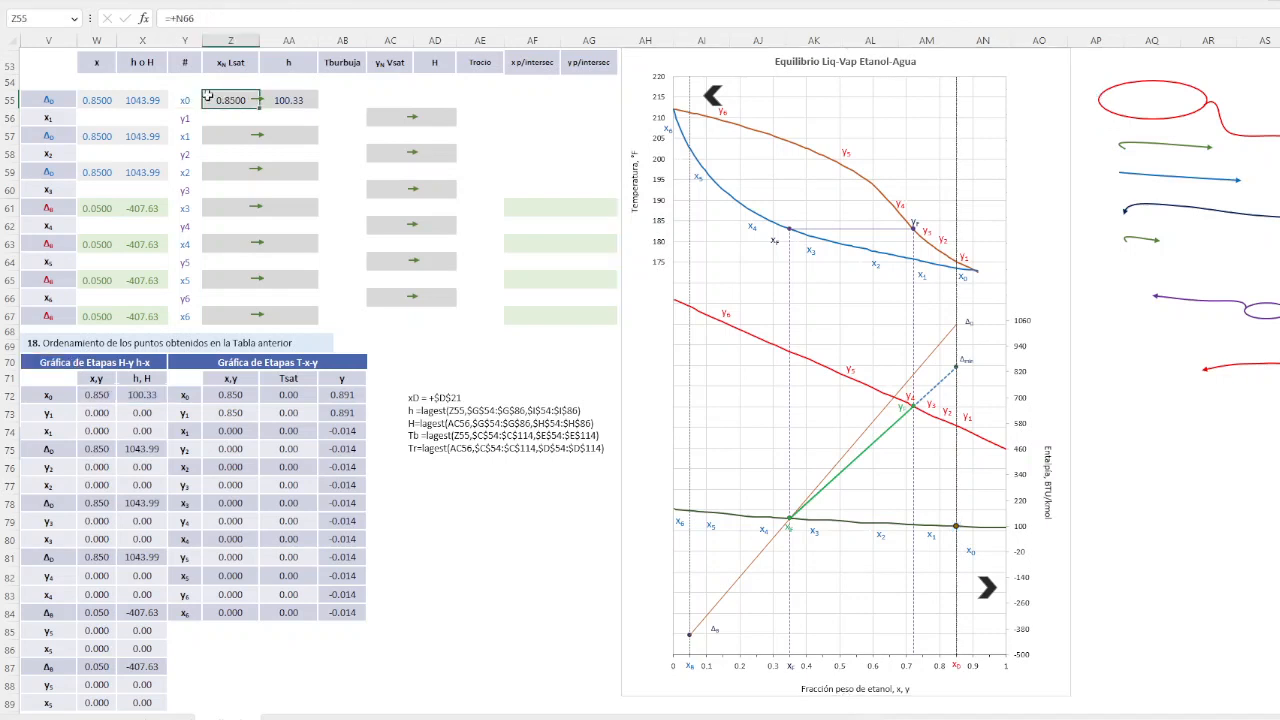
{"action": "left_click", "coordinate": [113, 96]}
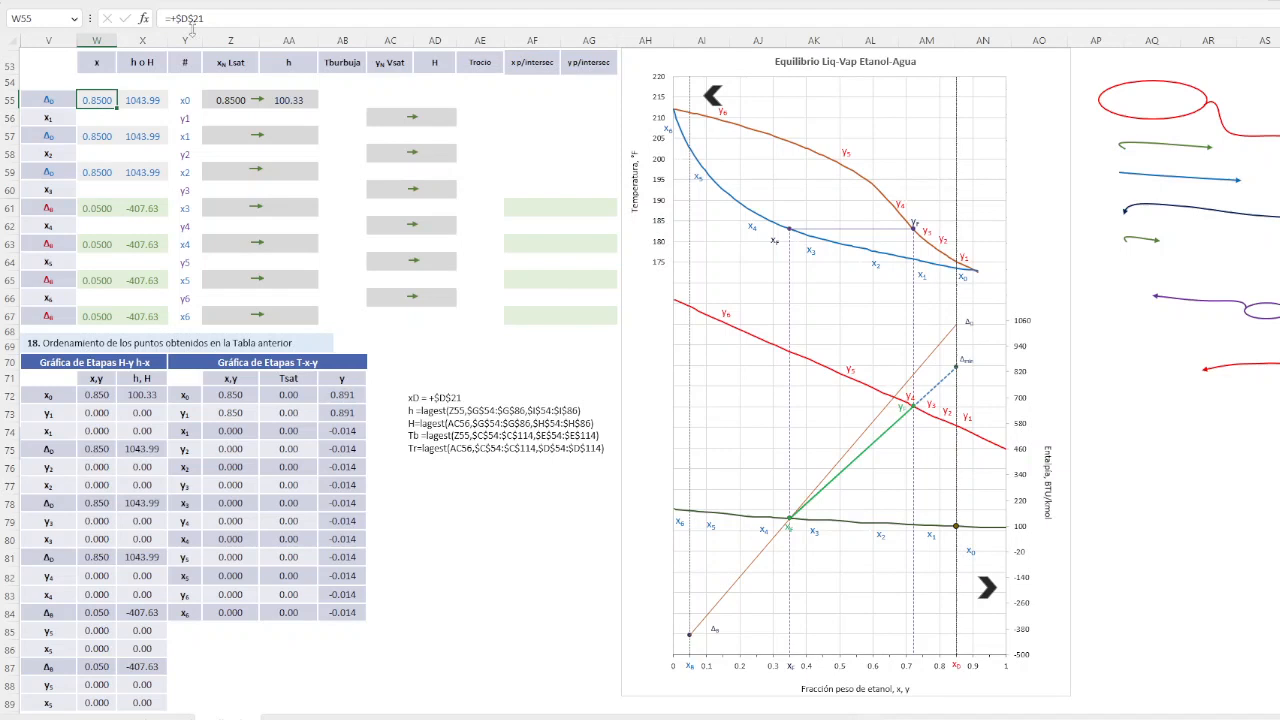
{"action": "left_click_drag", "start_coordinate": [204, 18], "coordinate": [170, 18]}
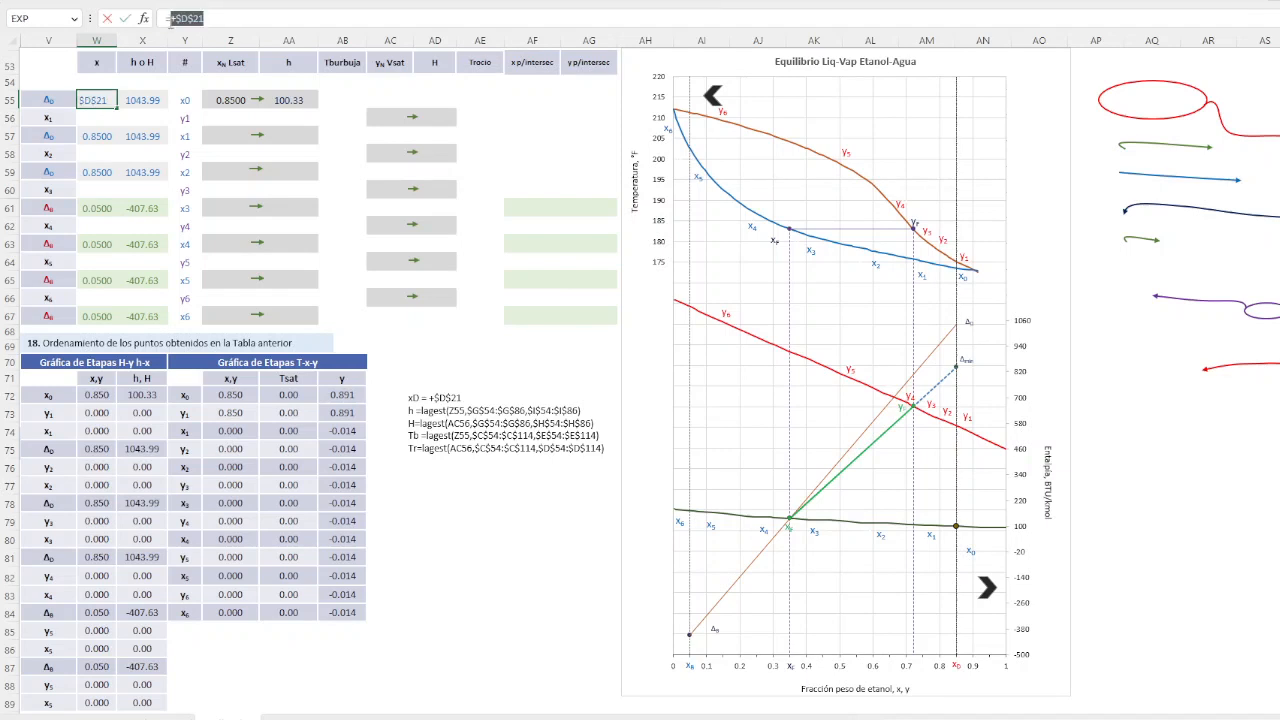
{"action": "left_click", "coordinate": [230, 101]}
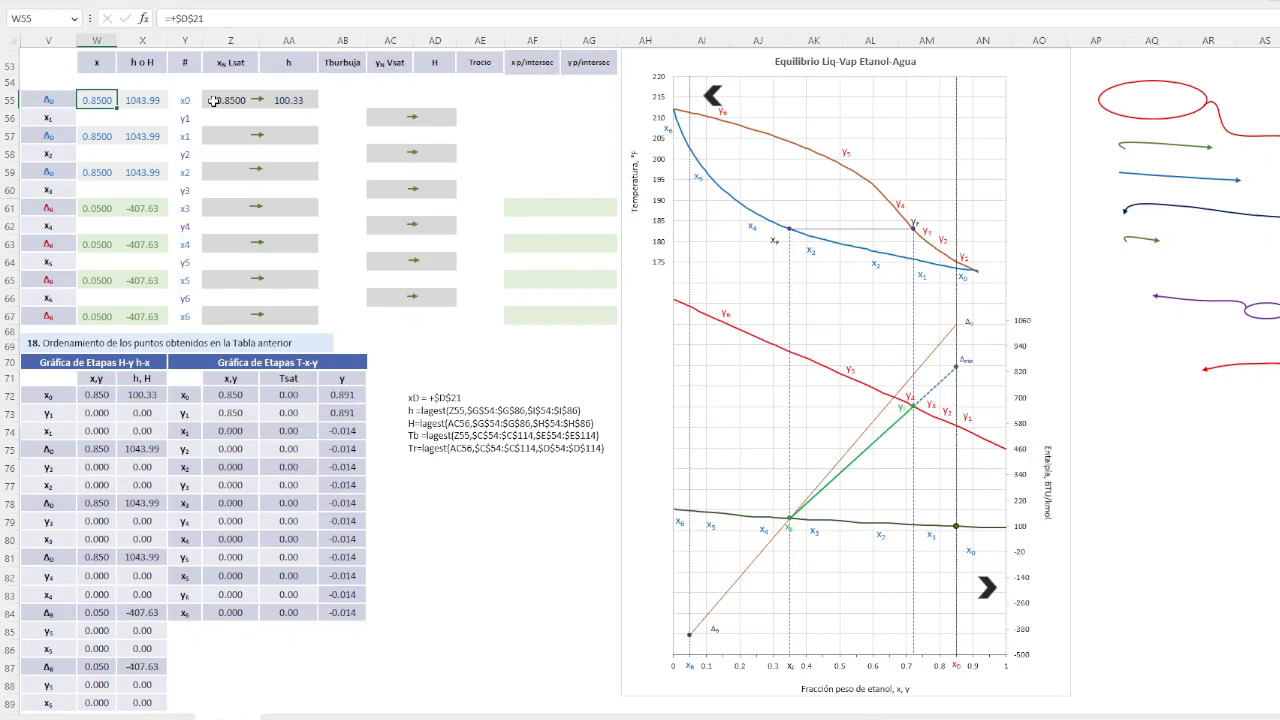
{"action": "left_click", "coordinate": [218, 97]}
{"action": "left_click", "coordinate": [116, 101]}
{"action": "left_click", "coordinate": [218, 100]}
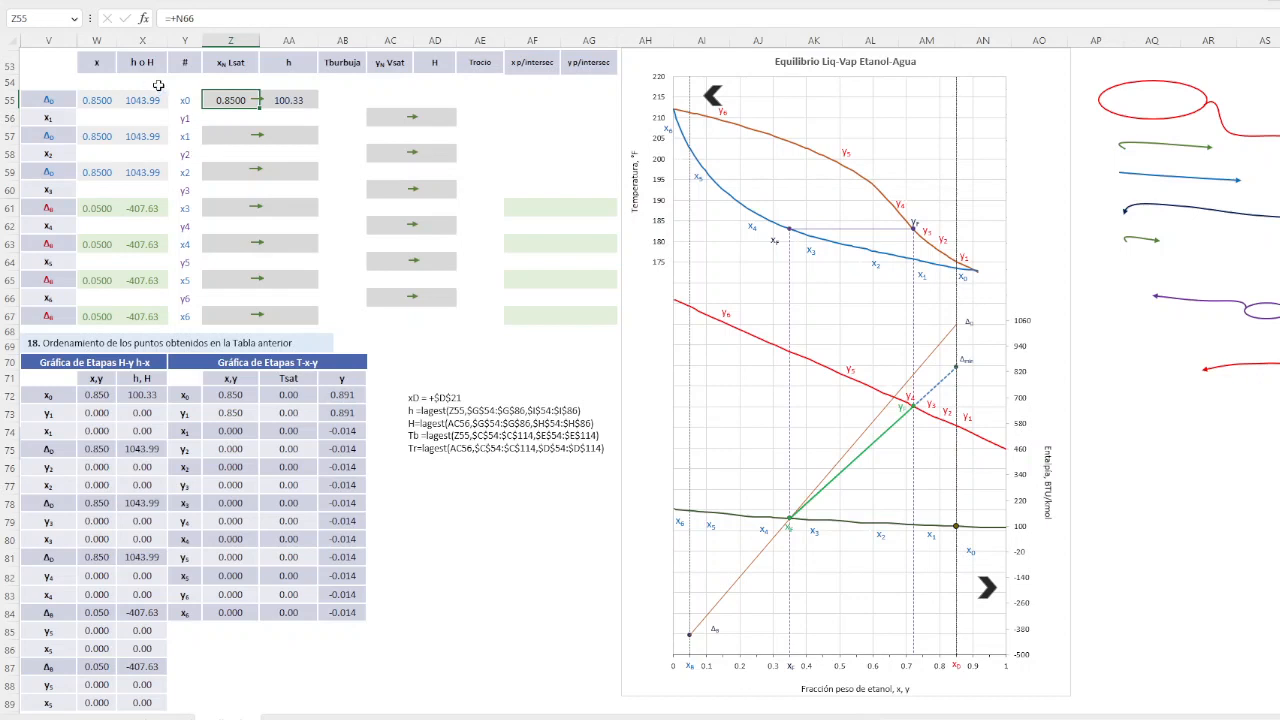
Copy the formula =+$D$21 from W55 into Z55 as the x0 saturated liquid composition
{"action": "left_click", "coordinate": [90, 101]}
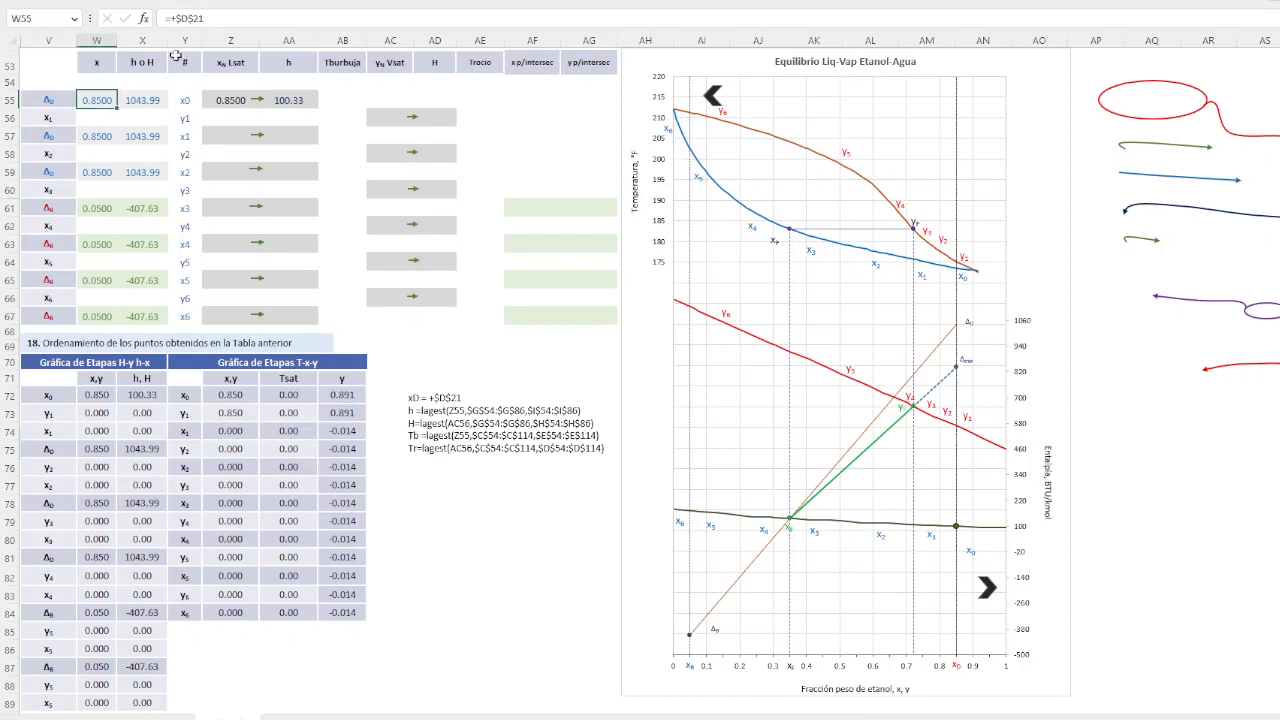
{"action": "double_click", "coordinate": [190, 18]}
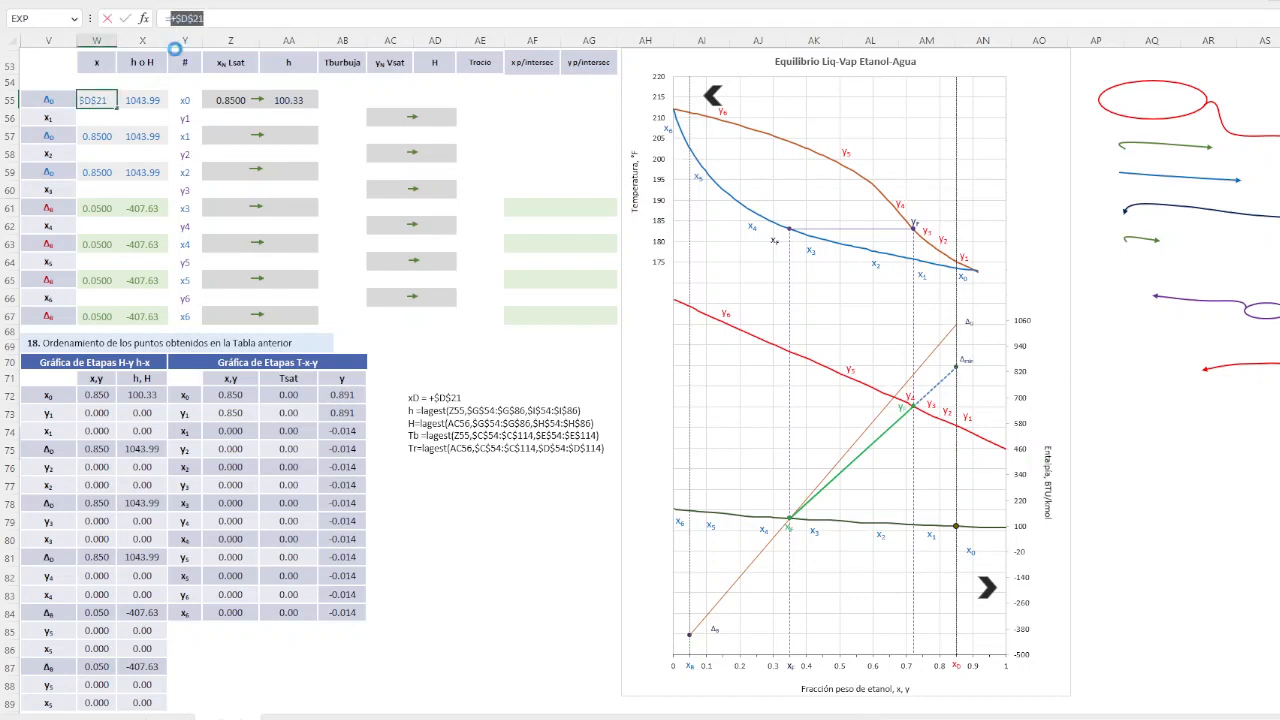
{"action": "key", "text": "Escape"}
{"action": "left_click", "coordinate": [230, 99]}
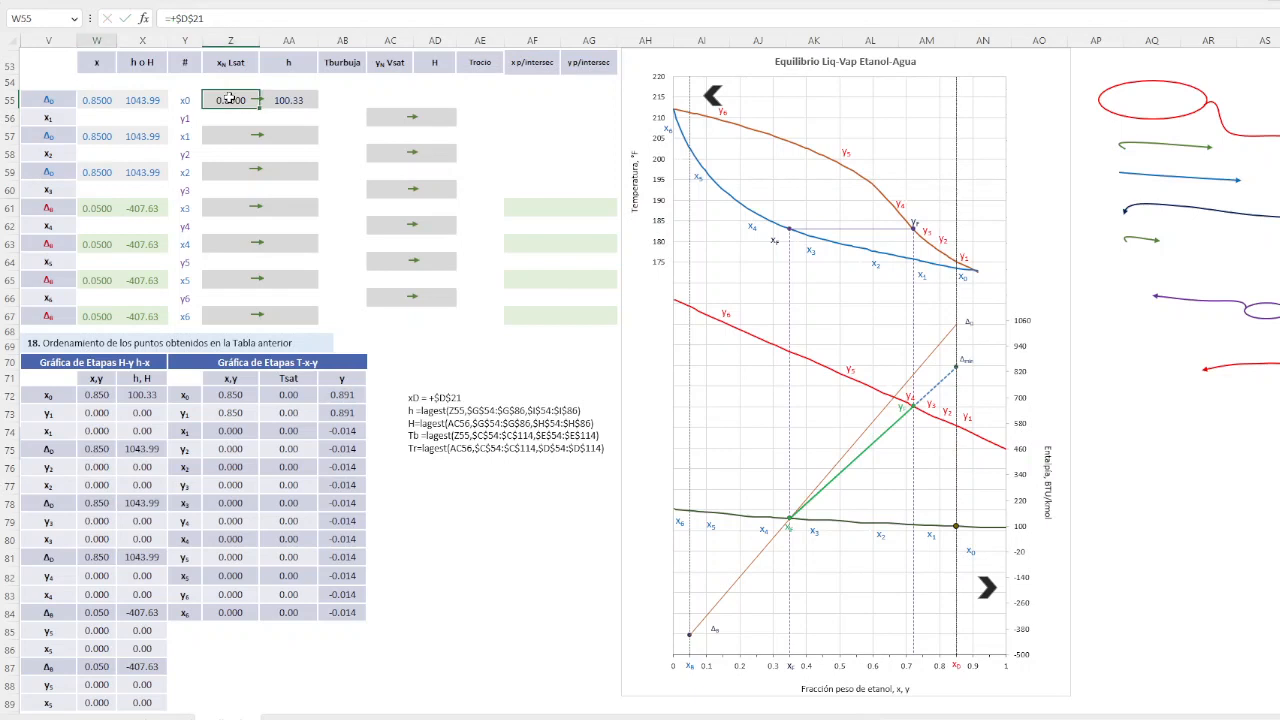
{"action": "double_click", "coordinate": [174, 18]}
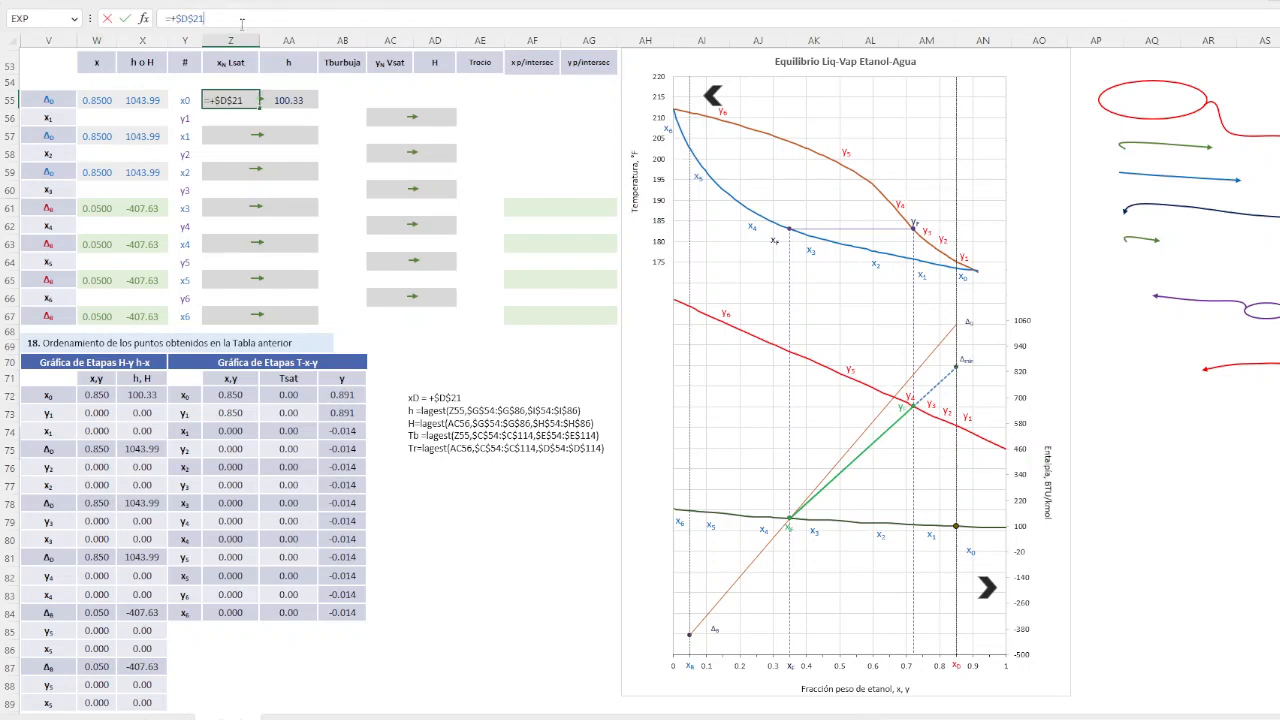
{"action": "key", "text": "Return"}
{"action": "left_click", "coordinate": [240, 101]}
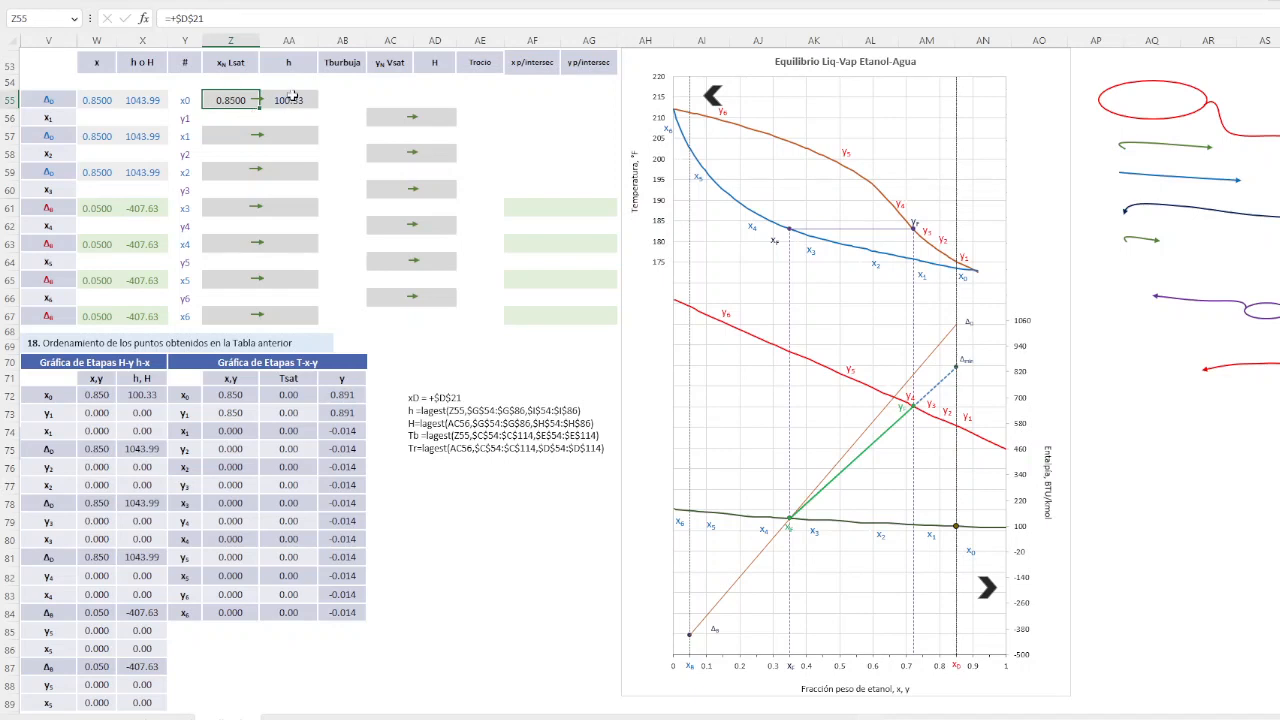
Check the enthalpy formula in AA55, then color $G$54:$G$86 blue and $H$54:$H$86 dark red in the H formula note
{"action": "left_click", "coordinate": [285, 100]}
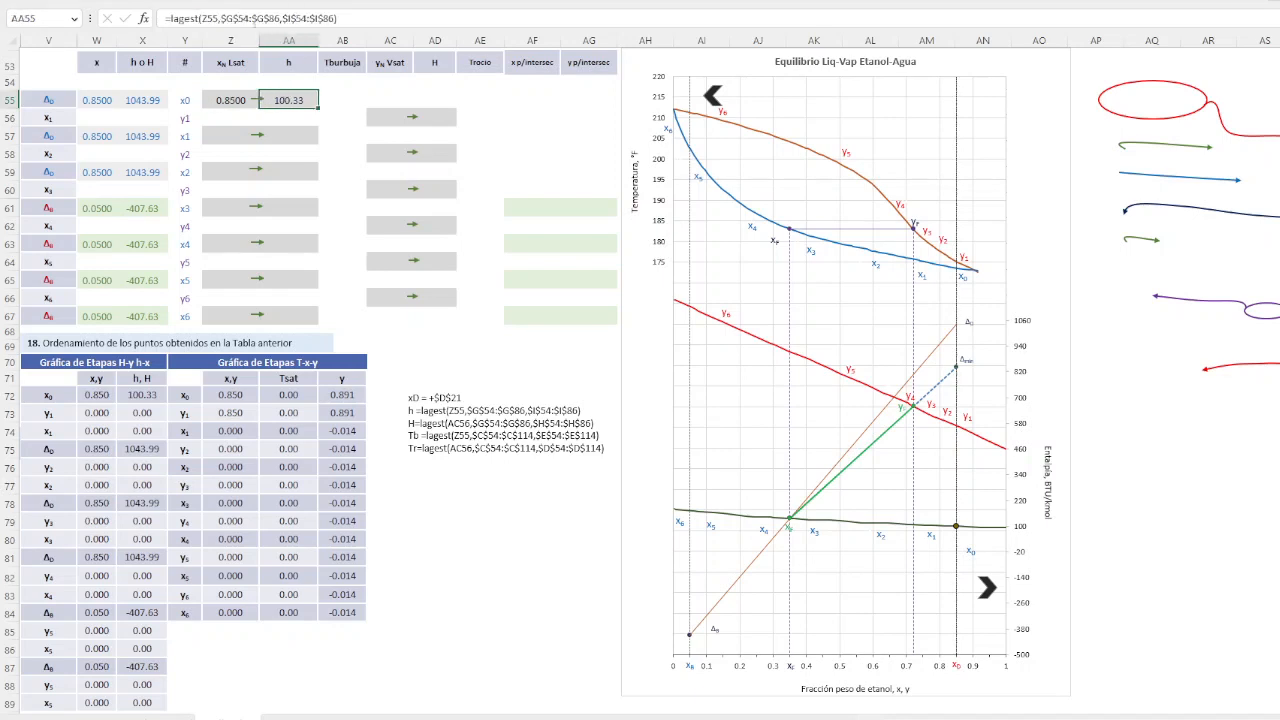
{"action": "left_click", "coordinate": [200, 18]}
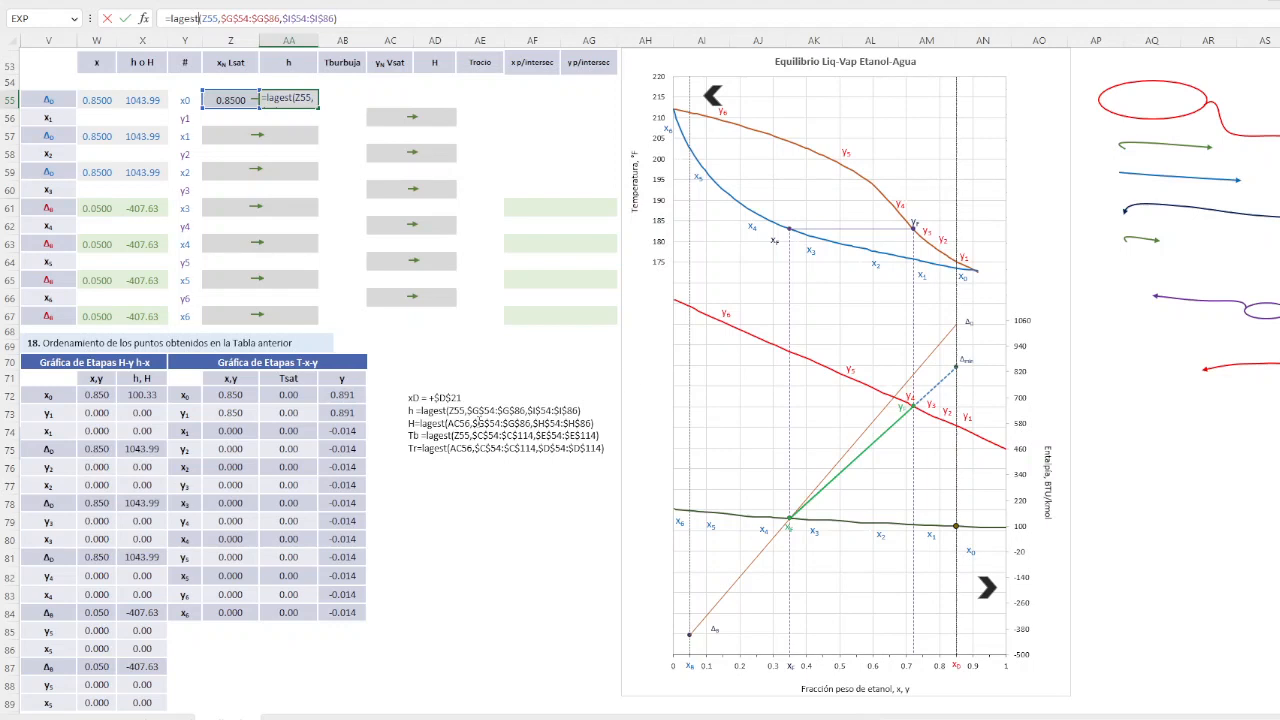
{"action": "left_click", "coordinate": [470, 423]}
{"action": "mouse_move", "coordinate": [470, 423]}
{"action": "left_mouse_down"}
{"action": "mouse_move", "coordinate": [531, 423]}
{"action": "mouse_move", "coordinate": [473, 423]}
{"action": "left_mouse_up"}
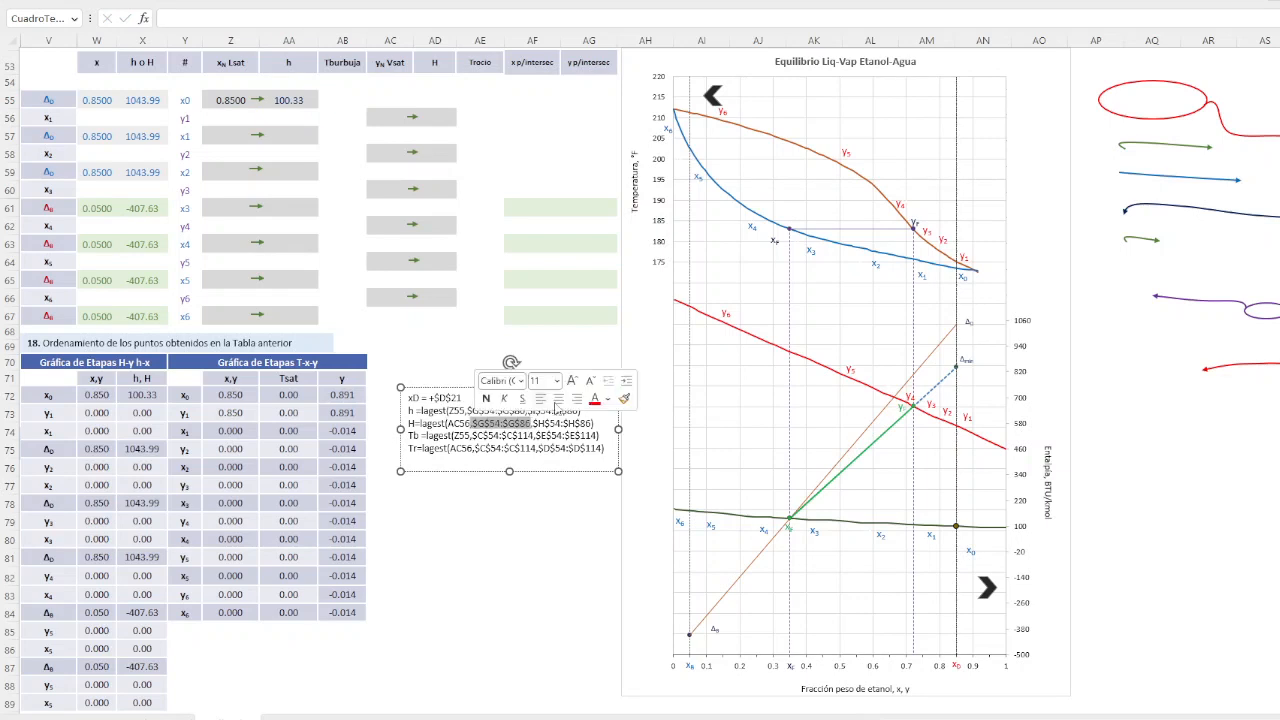
{"action": "left_click", "coordinate": [606, 398]}
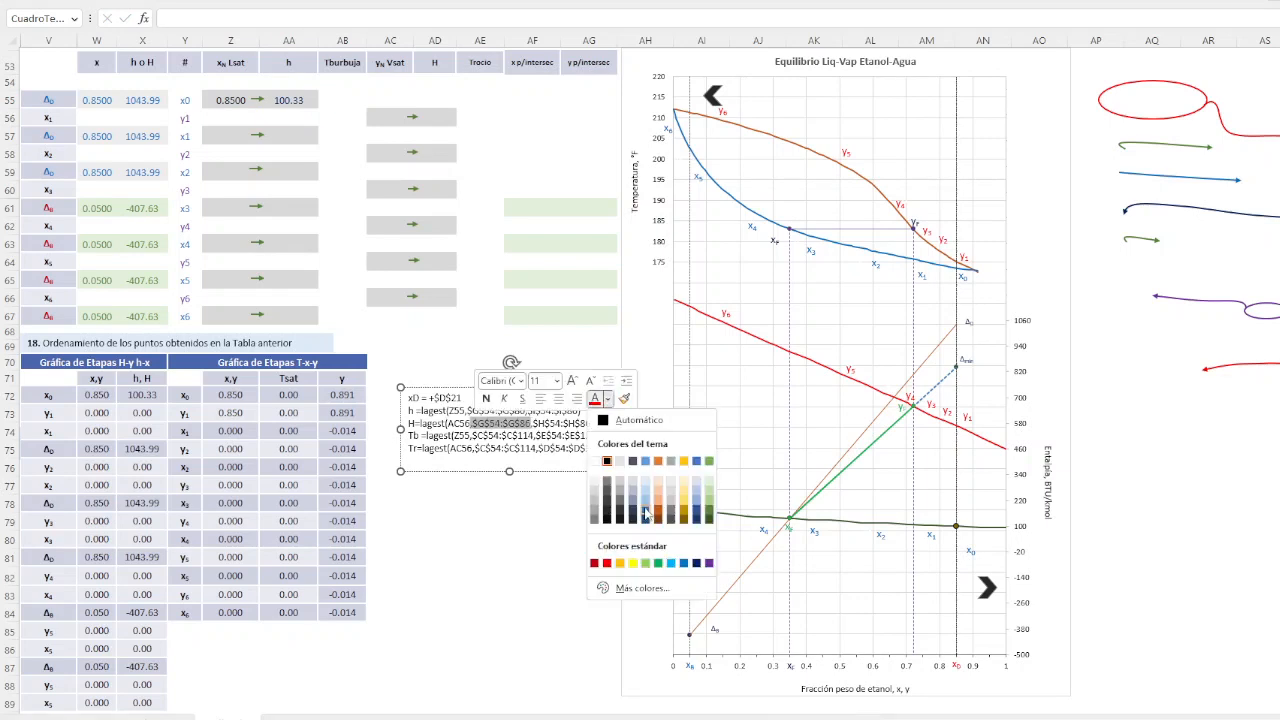
{"action": "left_click", "coordinate": [645, 509]}
{"action": "left_click_drag", "start_coordinate": [531, 423], "coordinate": [594, 423]}
{"action": "left_click", "coordinate": [719, 401]}
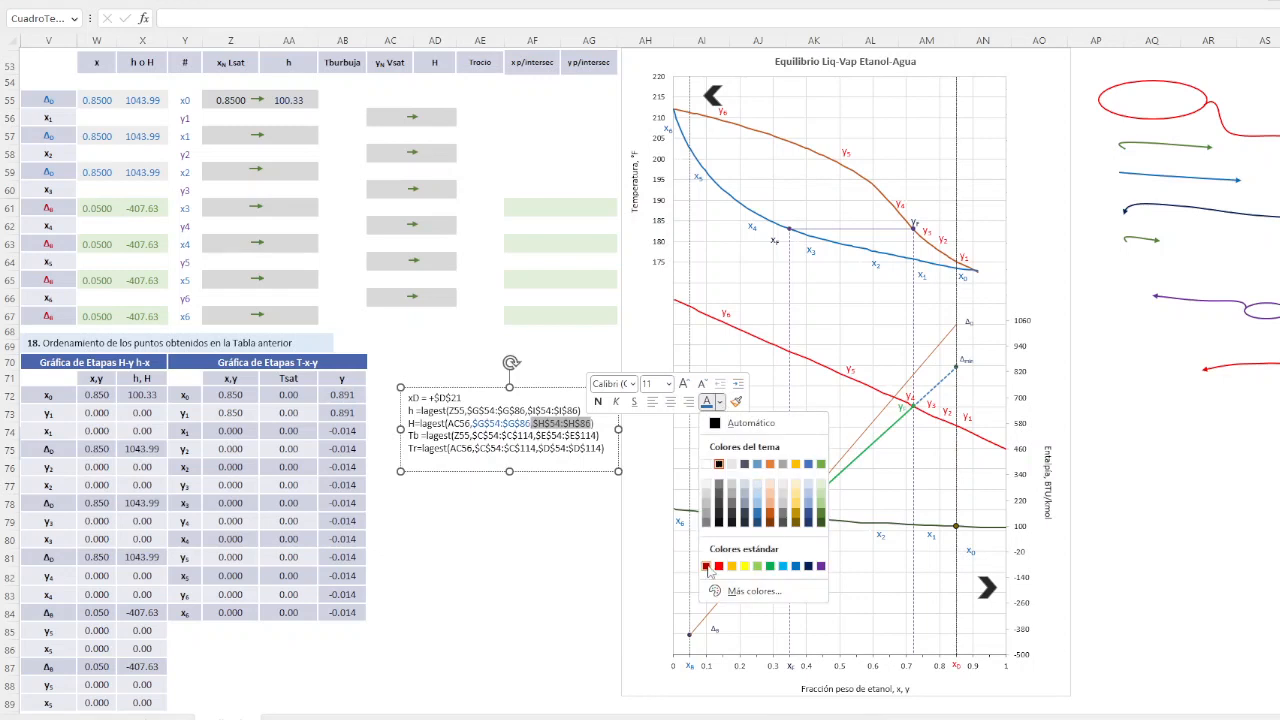
{"action": "left_click", "coordinate": [706, 567]}
Color the range $G$54:$G$86 blue and $I$54:$I$86 red in the h formula note
{"action": "left_click_drag", "start_coordinate": [469, 410], "coordinate": [525, 410]}
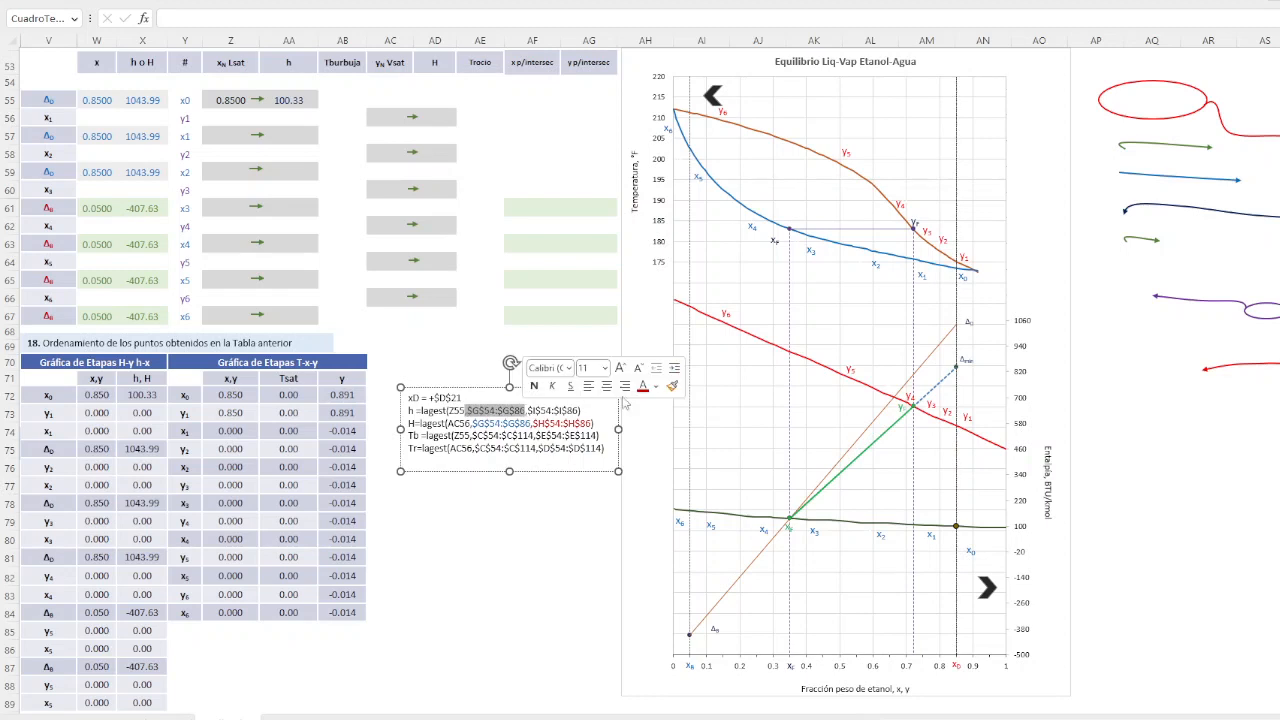
{"action": "left_click", "coordinate": [656, 386]}
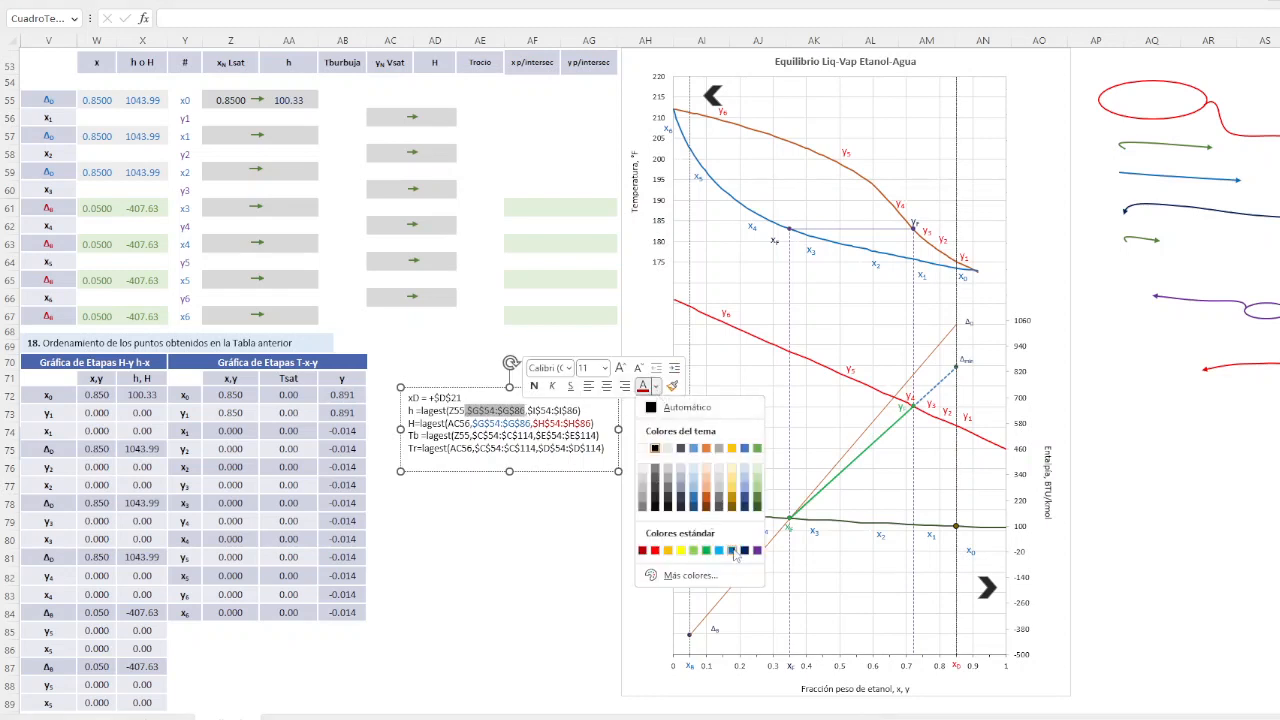
{"action": "left_click", "coordinate": [731, 550]}
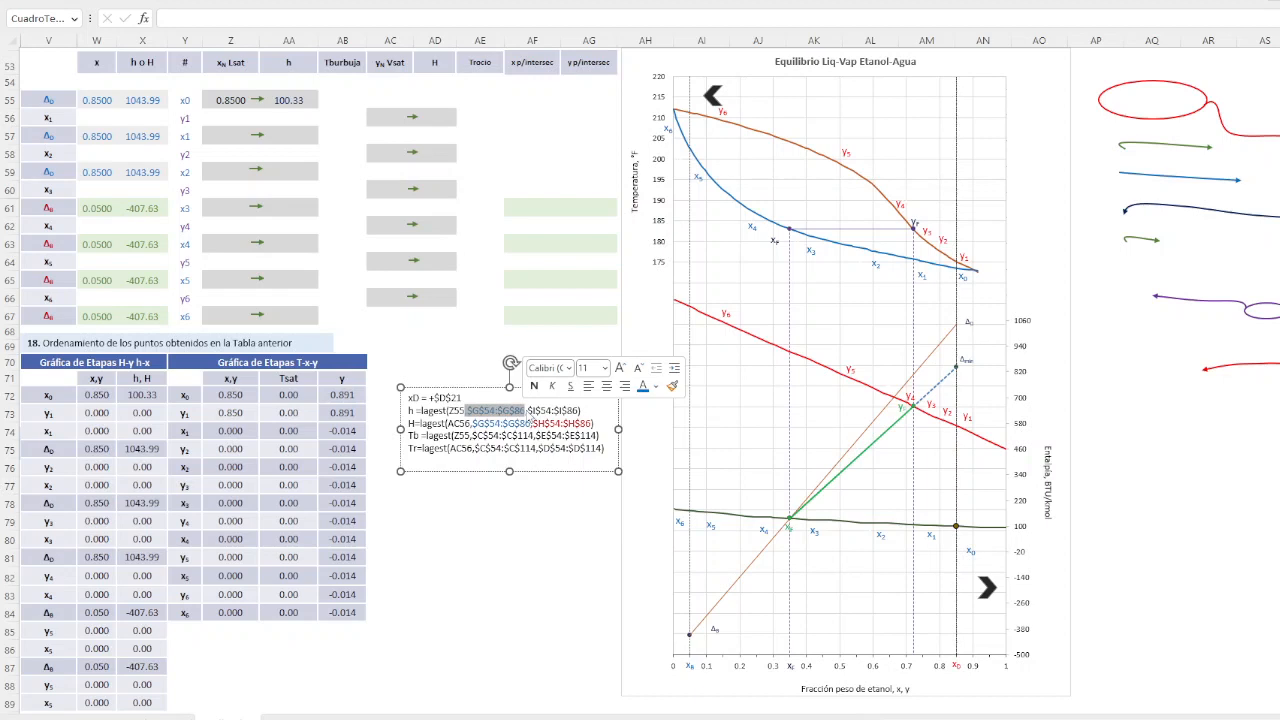
{"action": "left_click_drag", "start_coordinate": [527, 410], "coordinate": [580, 410]}
{"action": "mouse_move", "coordinate": [579, 414]}
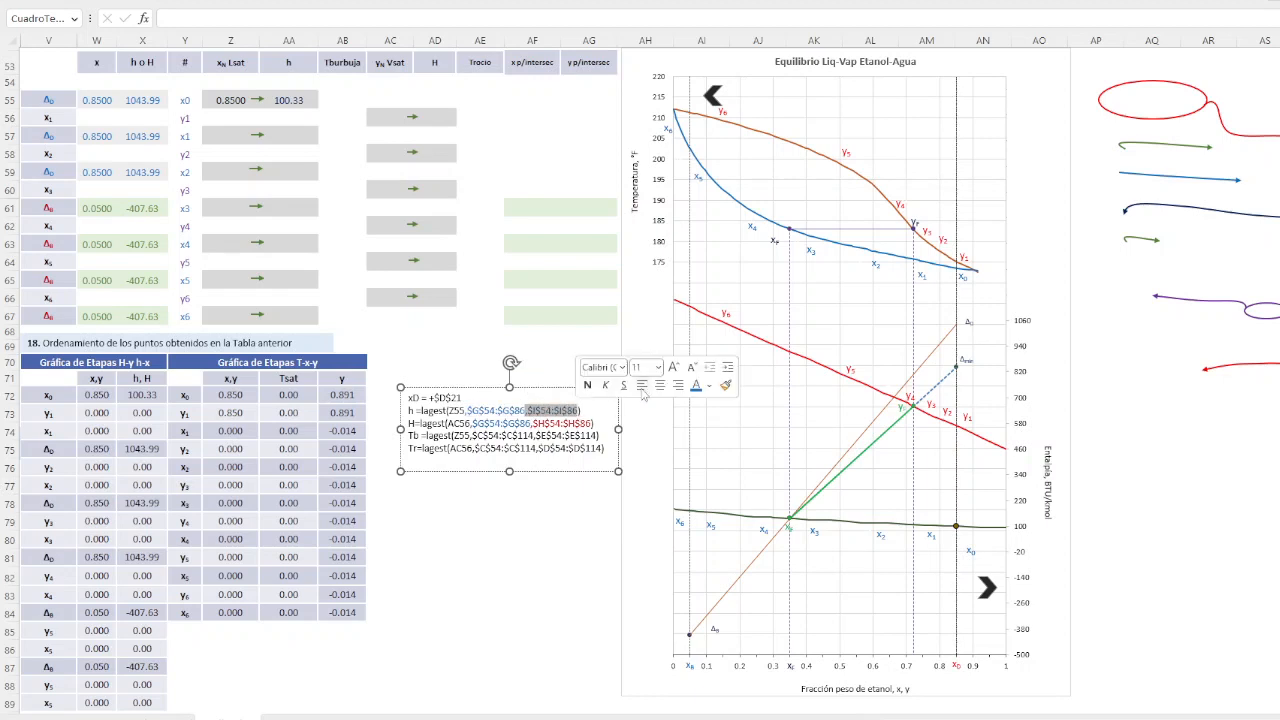
{"action": "left_click", "coordinate": [710, 386]}
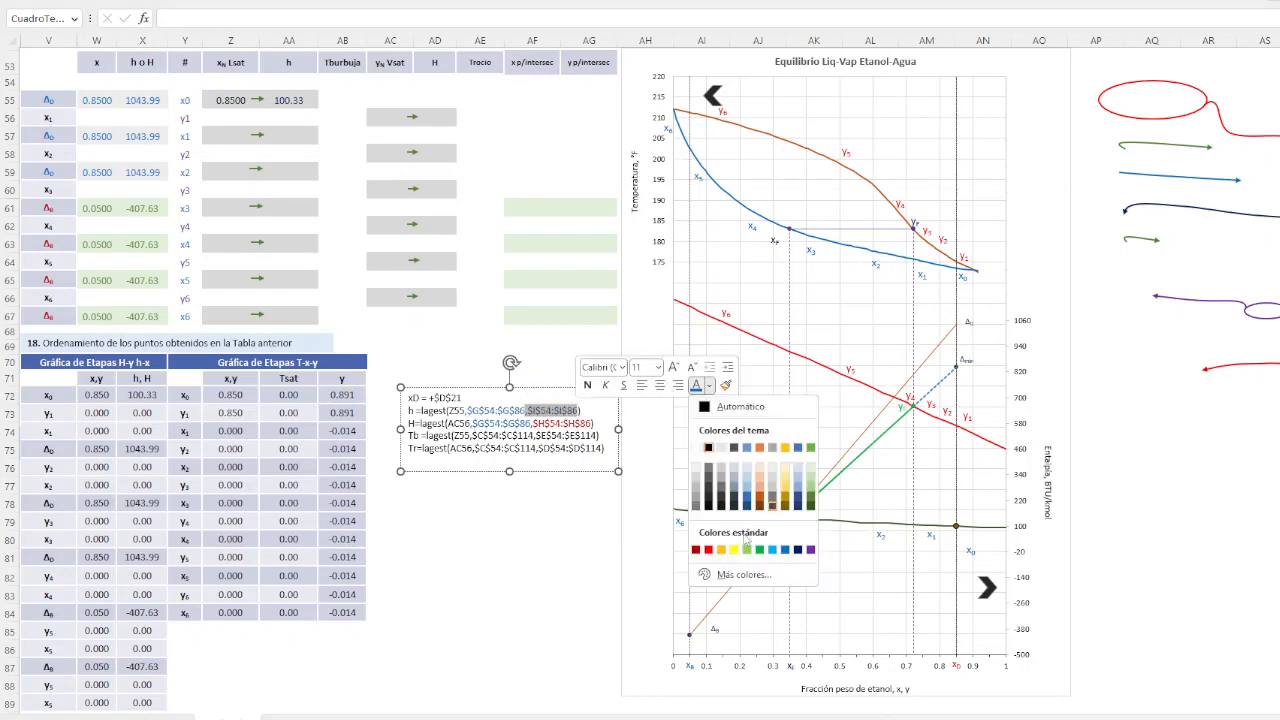
{"action": "left_click", "coordinate": [706, 550]}
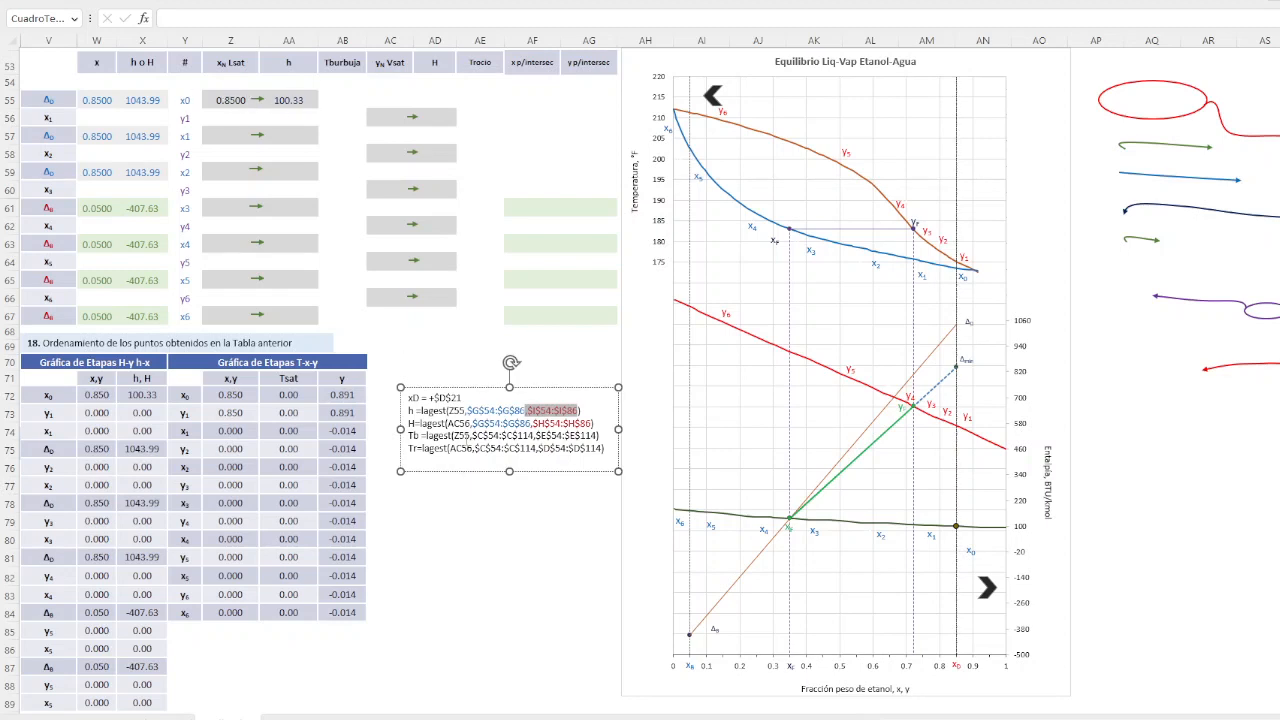
Color the range $C$54:$C$114 blue and $E$54:$E$114 green in the Tb formula note
{"action": "left_click_drag", "start_coordinate": [472, 436], "coordinate": [537, 436]}
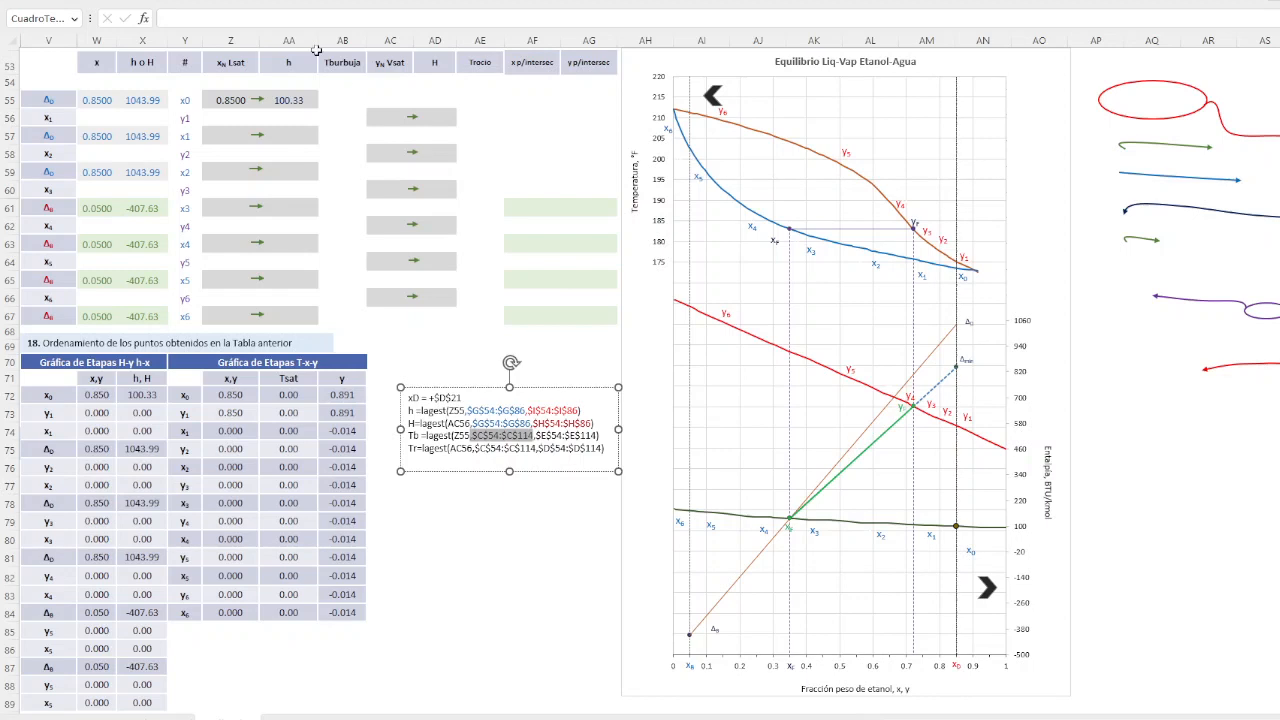
{"action": "right_click", "coordinate": [515, 436]}
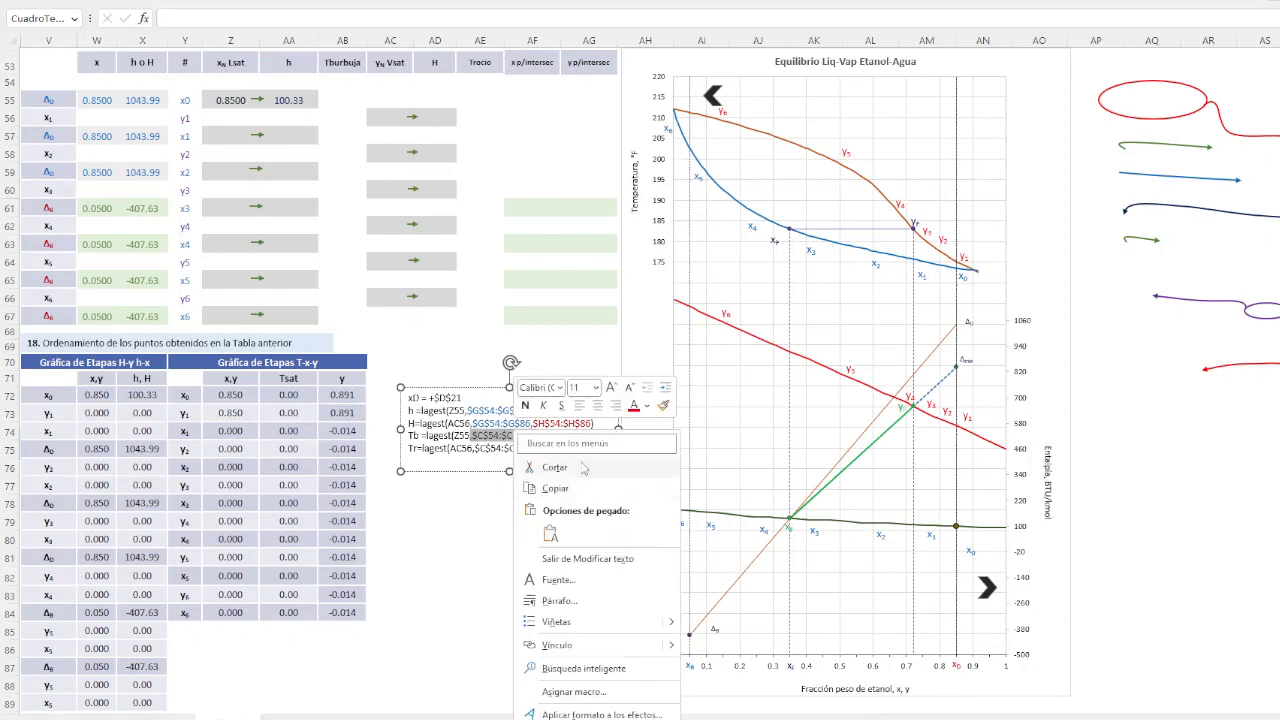
{"action": "left_click", "coordinate": [648, 406]}
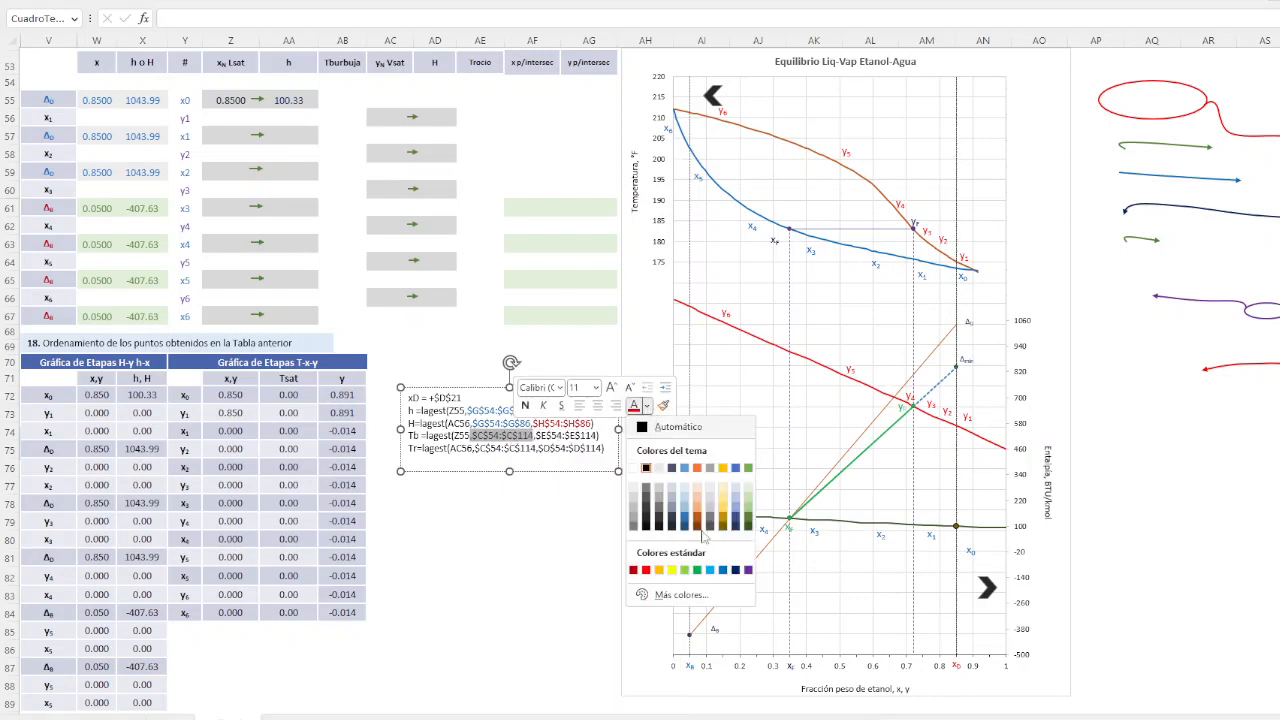
{"action": "left_click", "coordinate": [722, 570]}
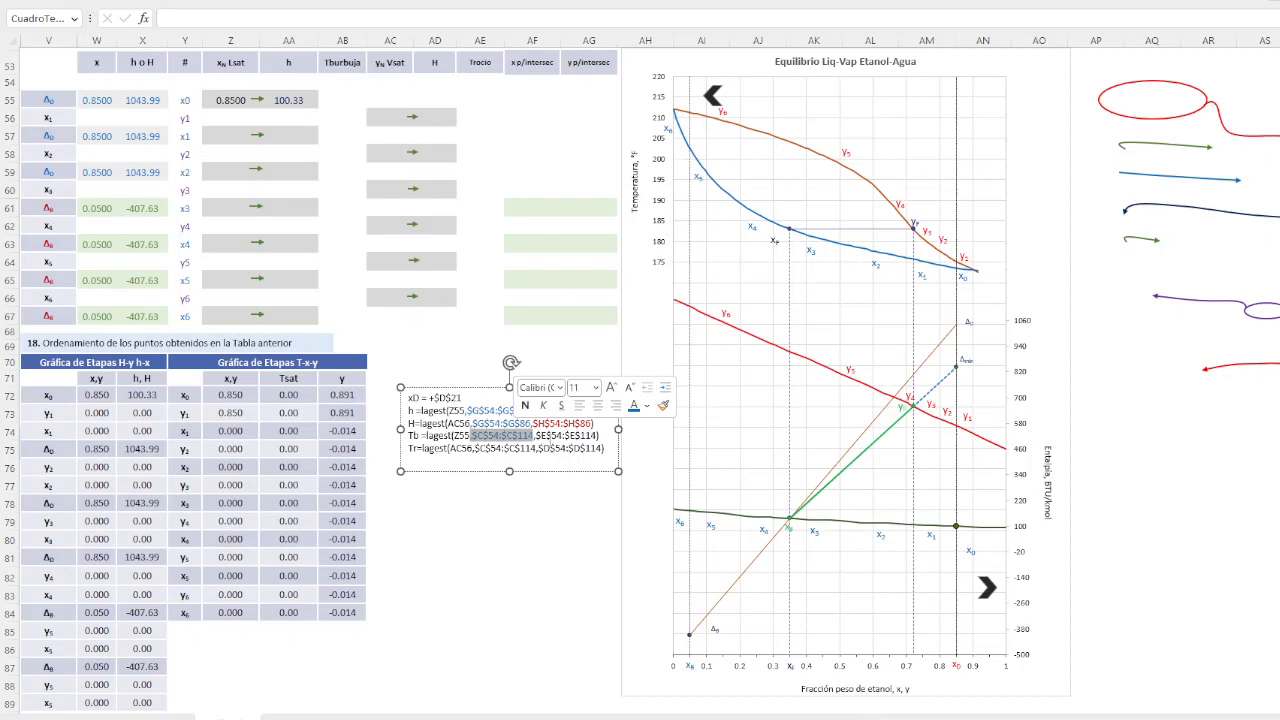
{"action": "left_click", "coordinate": [536, 437]}
{"action": "left_click_drag", "start_coordinate": [537, 436], "coordinate": [597, 436]}
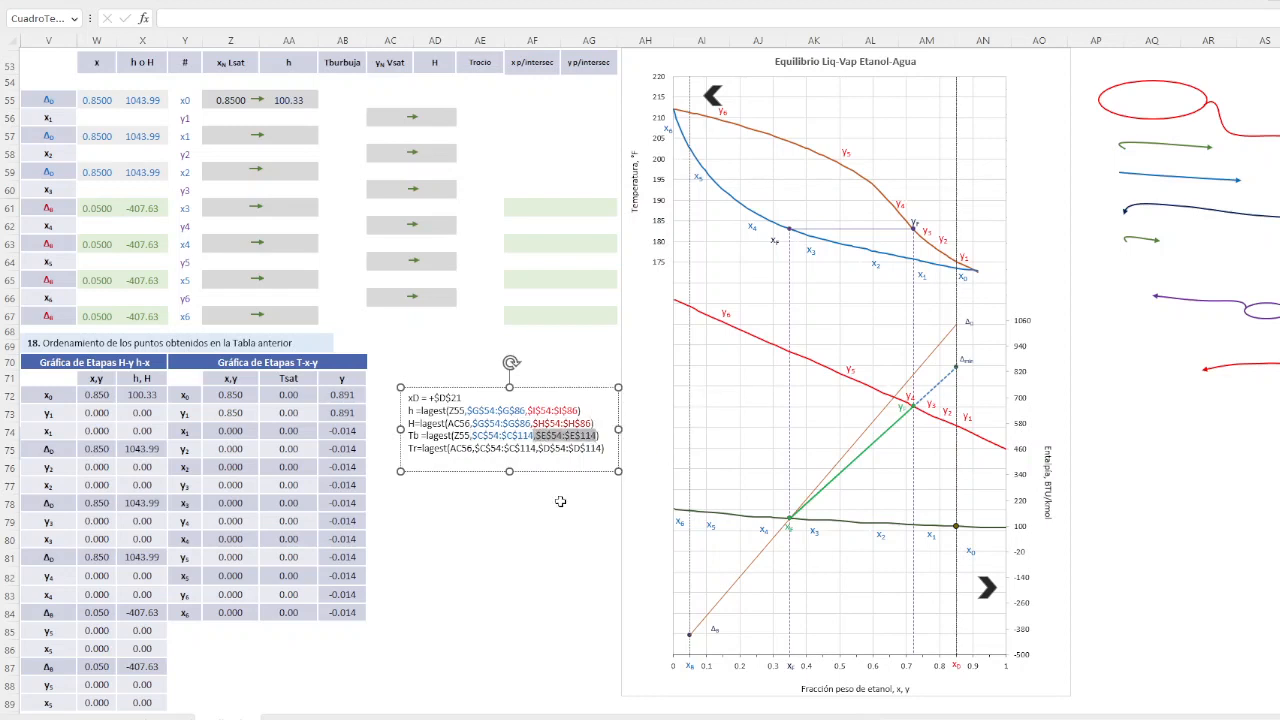
{"action": "right_click", "coordinate": [576, 432]}
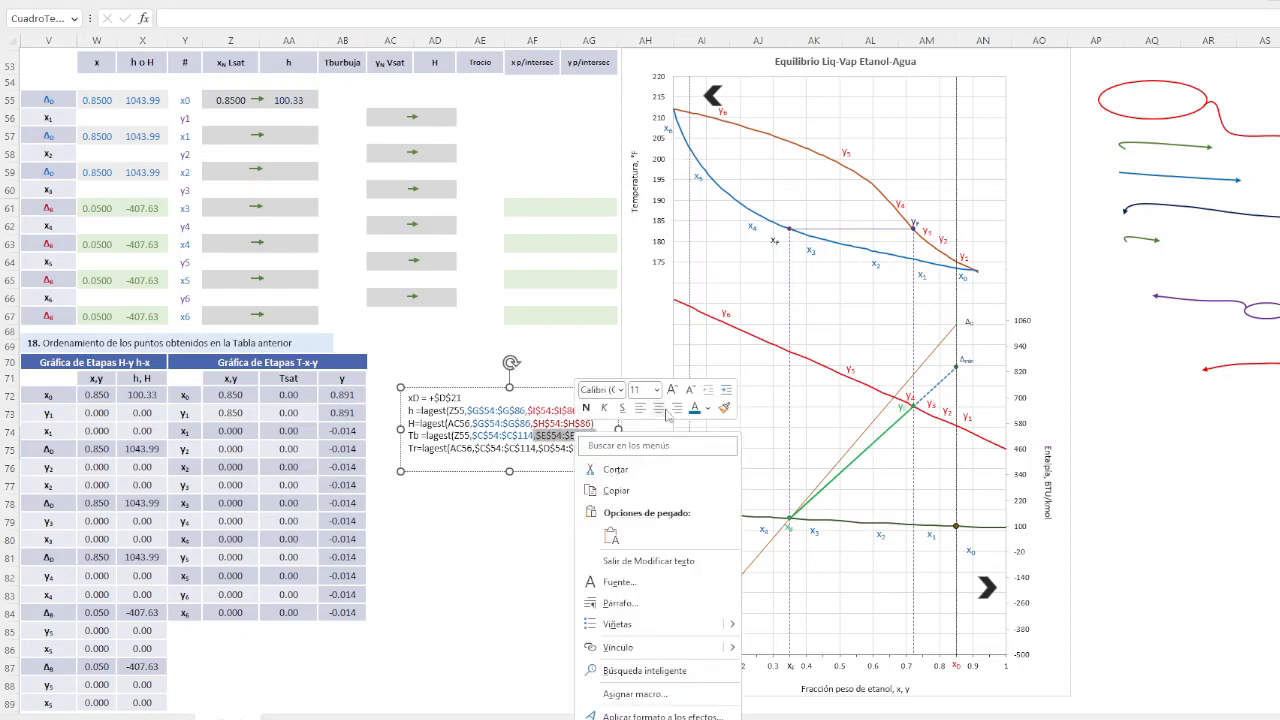
{"action": "left_click", "coordinate": [708, 408]}
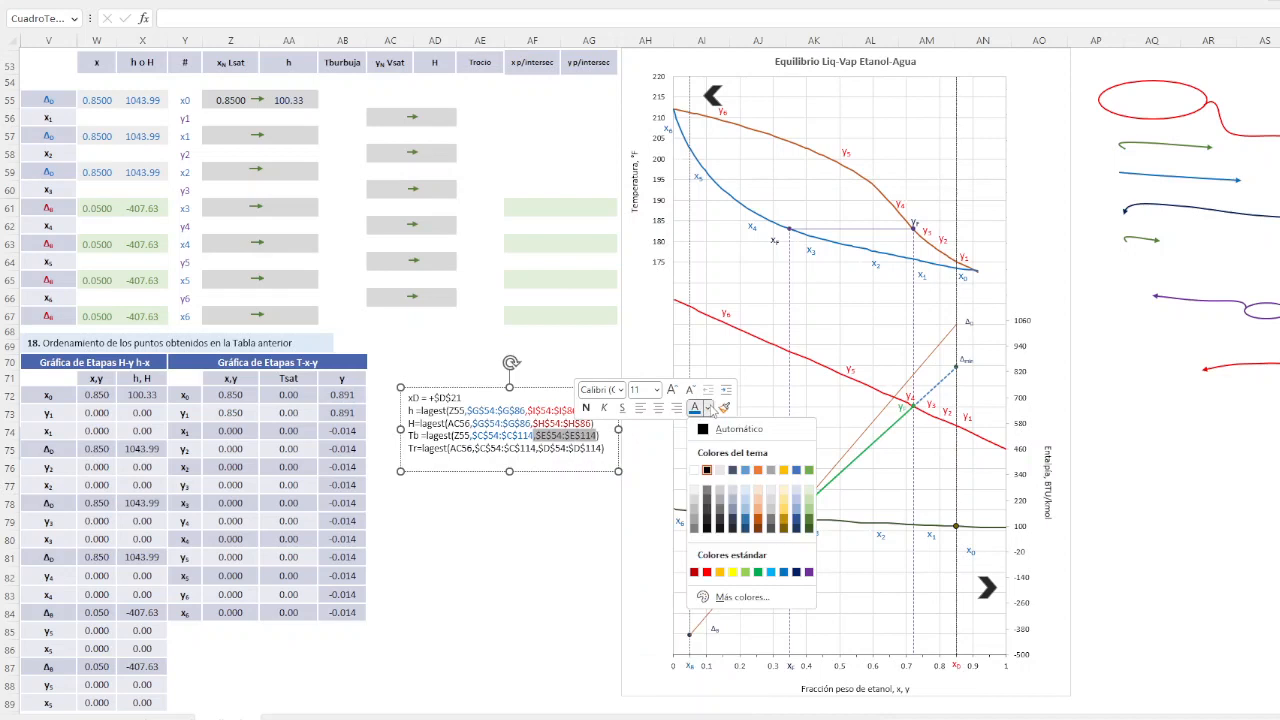
{"action": "left_click", "coordinate": [808, 518]}
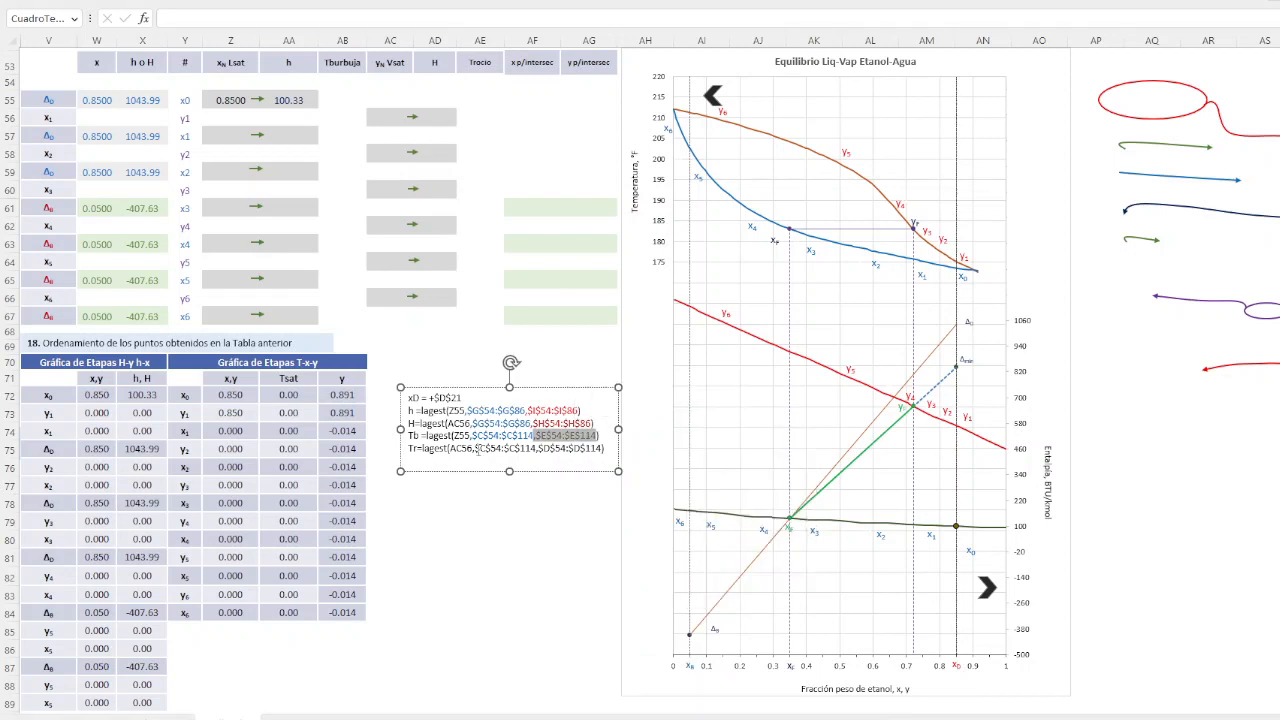
Color the range $C$54:$C$114 blue and $D$54:$D$114 dark blue in the Tr formula note, and leave the text box
{"action": "left_click_drag", "start_coordinate": [474, 449], "coordinate": [536, 450]}
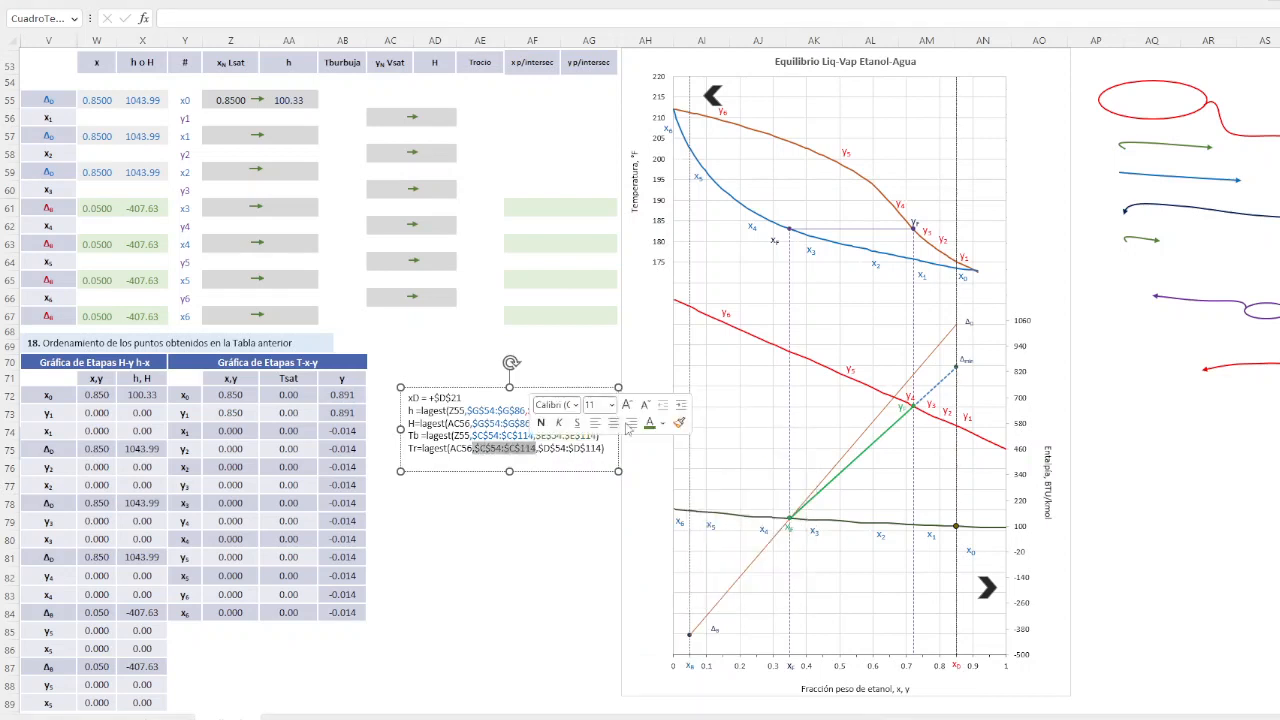
{"action": "left_click", "coordinate": [662, 423]}
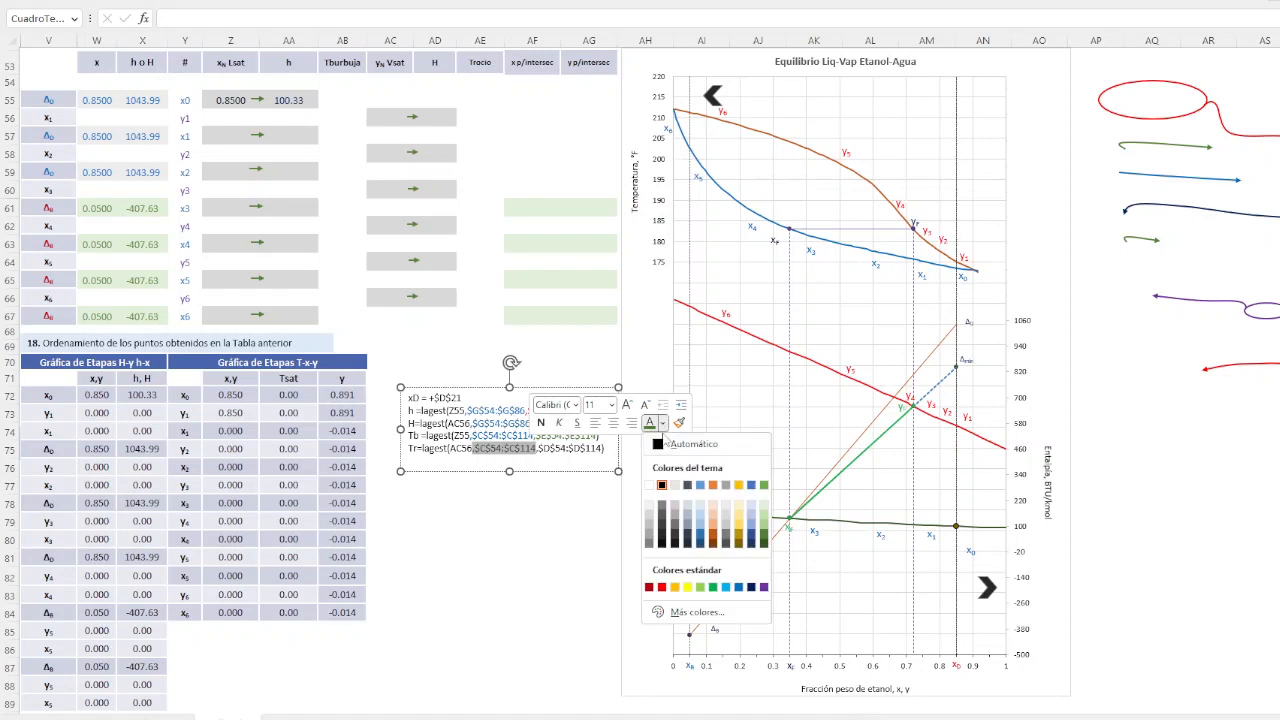
{"action": "left_click", "coordinate": [738, 587]}
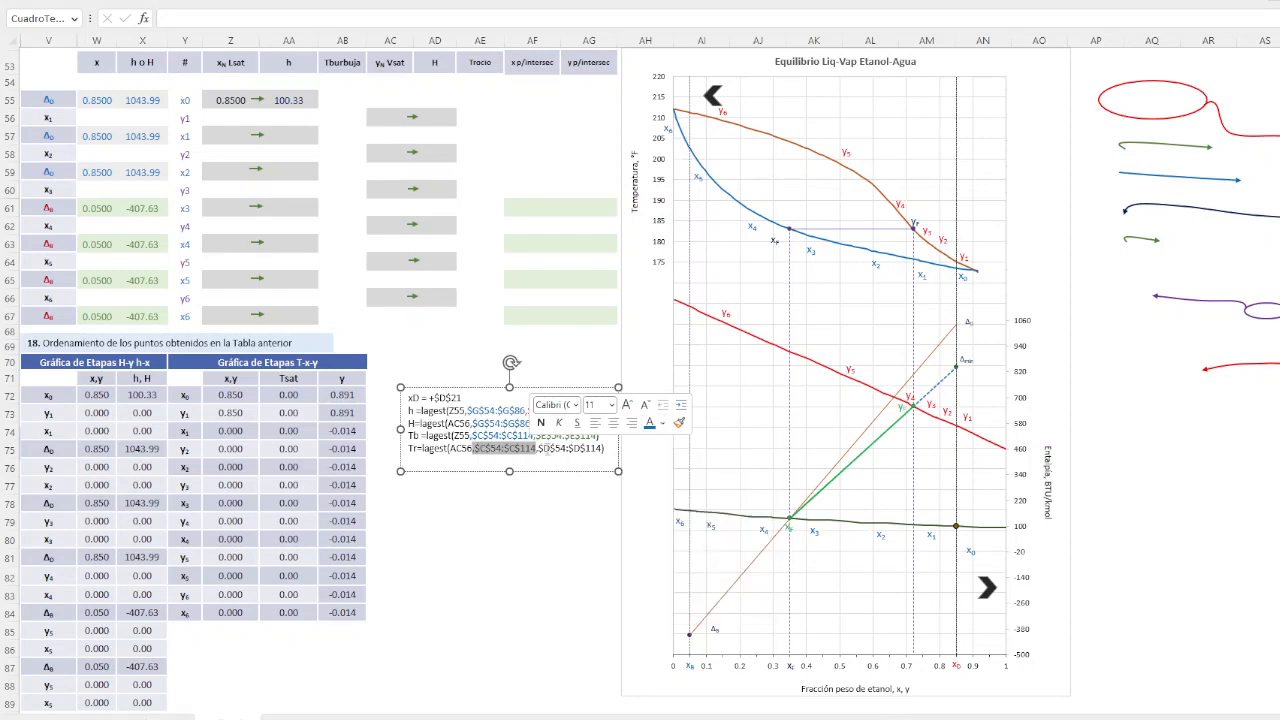
{"action": "left_click_drag", "start_coordinate": [537, 449], "coordinate": [600, 456]}
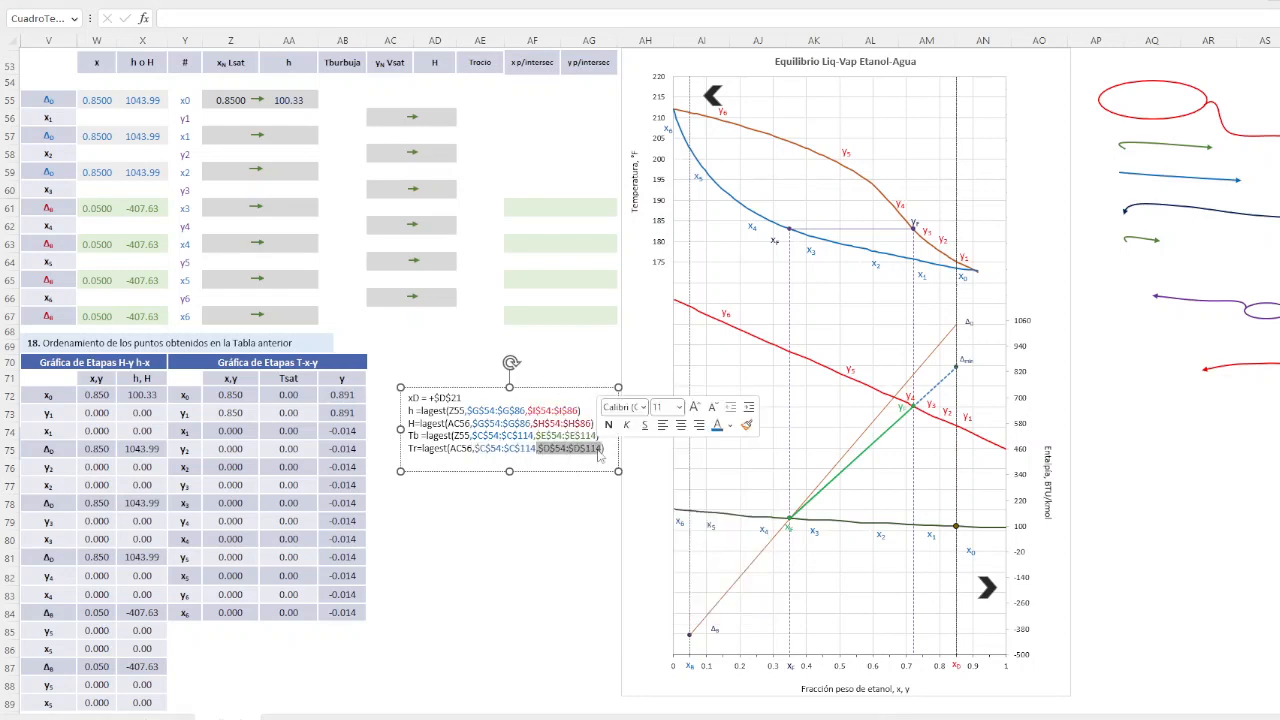
{"action": "left_click", "coordinate": [730, 425]}
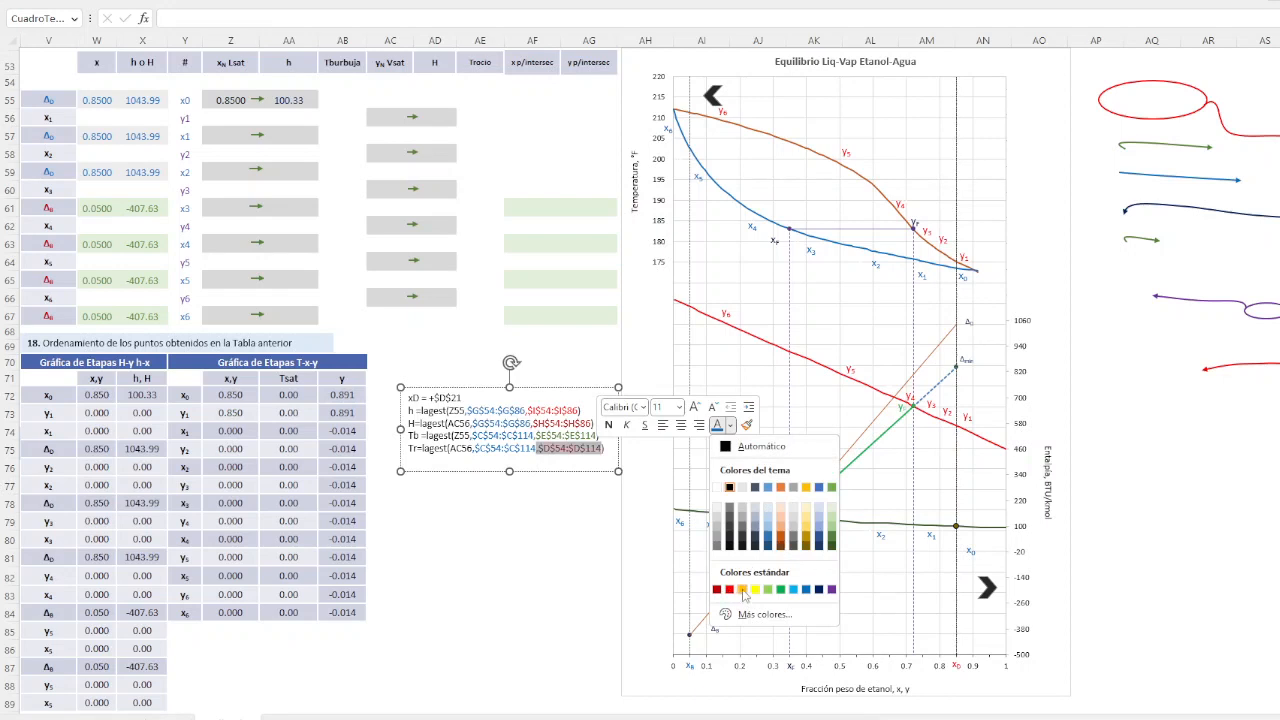
{"action": "left_click", "coordinate": [818, 540]}
{"action": "left_click", "coordinate": [566, 520]}
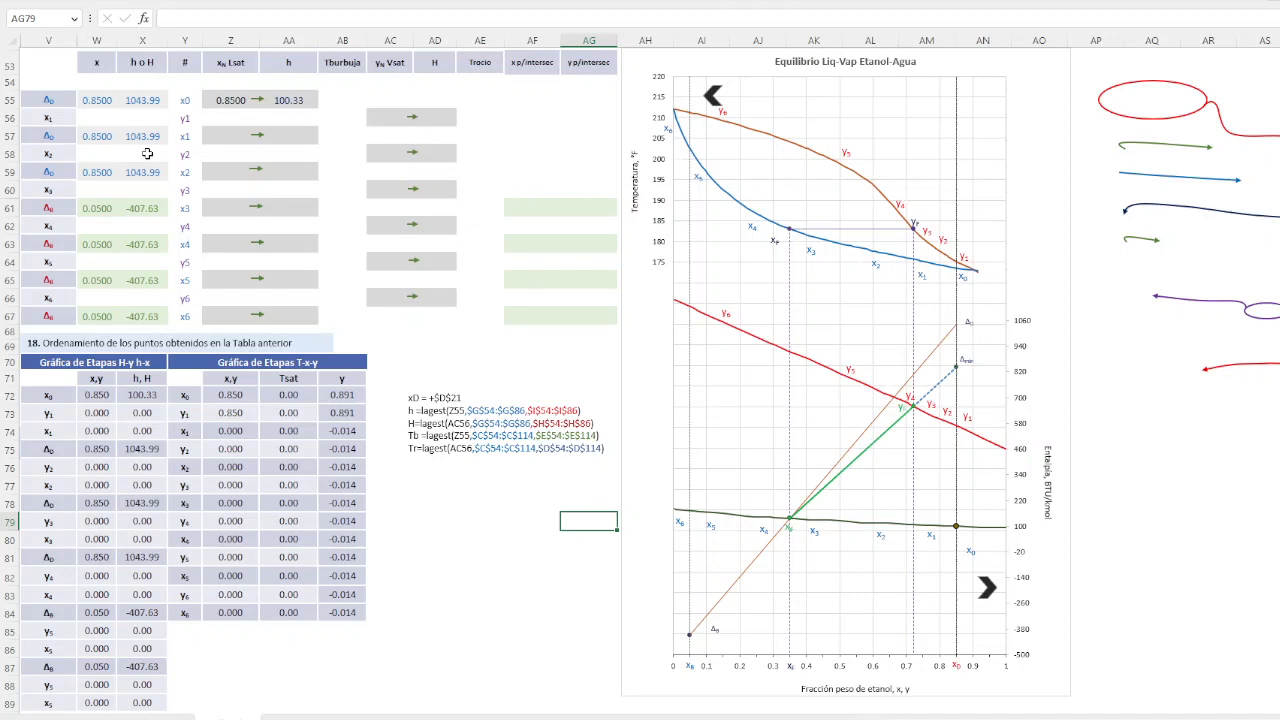
Fill the empty x and enthalpy cells of the x1 to x6 rows (W:X in rows 56, 58, 60, 62, 64 and 66) with gray
{"action": "mouse_move", "coordinate": [100, 117]}
{"action": "left_mouse_down"}
{"action": "mouse_move", "coordinate": [135, 119]}
{"action": "mouse_move", "coordinate": [140, 155]}
{"action": "left_mouse_up"}
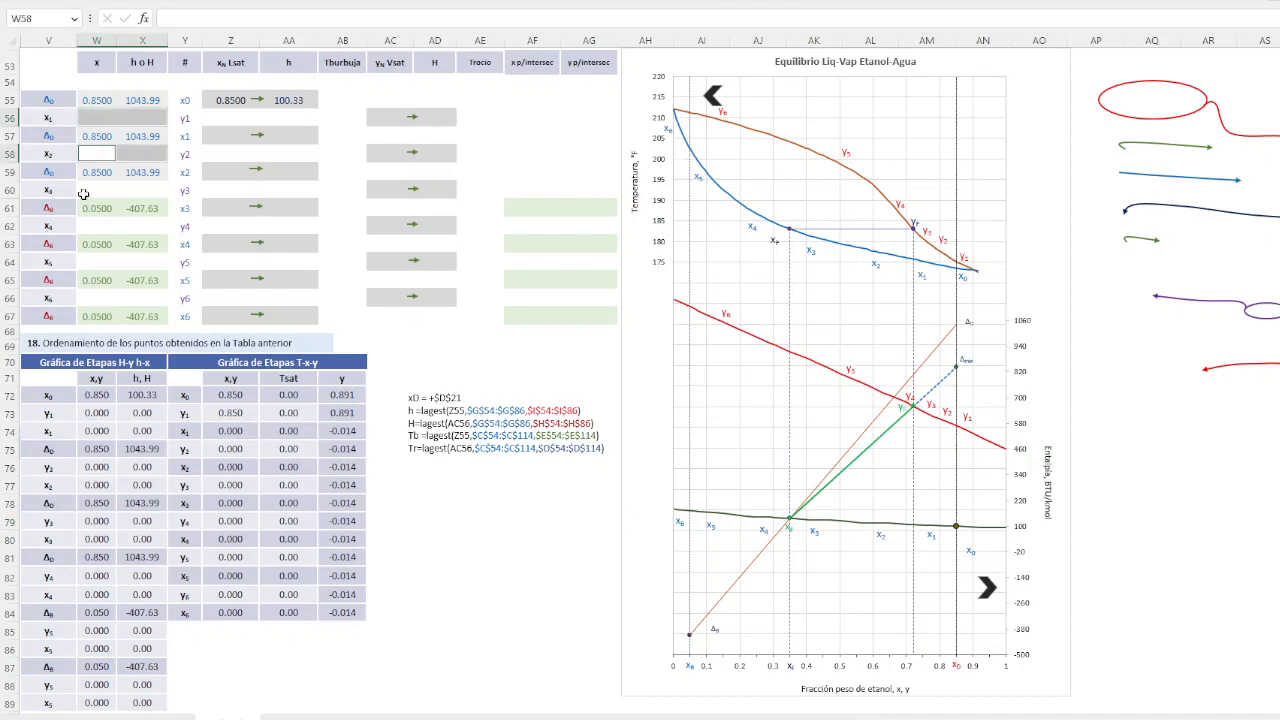
{"action": "left_click_drag", "start_coordinate": [85, 190], "coordinate": [140, 298]}
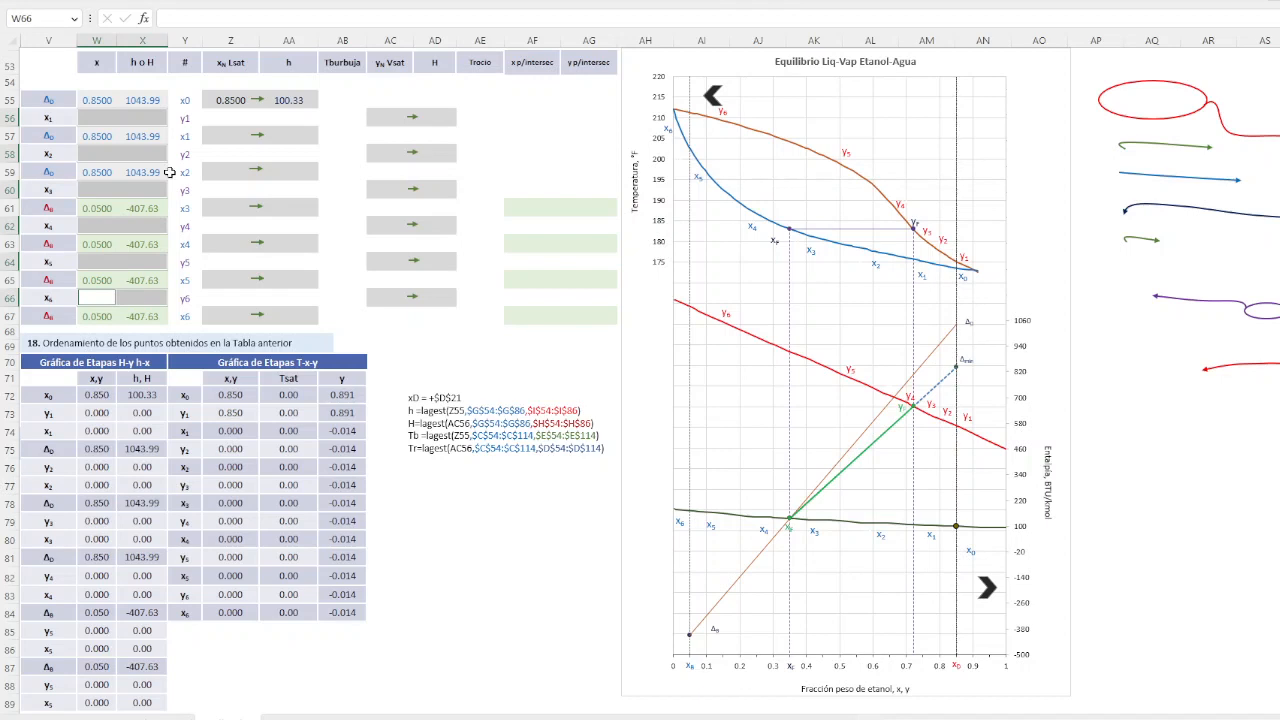
{"action": "left_click", "coordinate": [87, 3]}
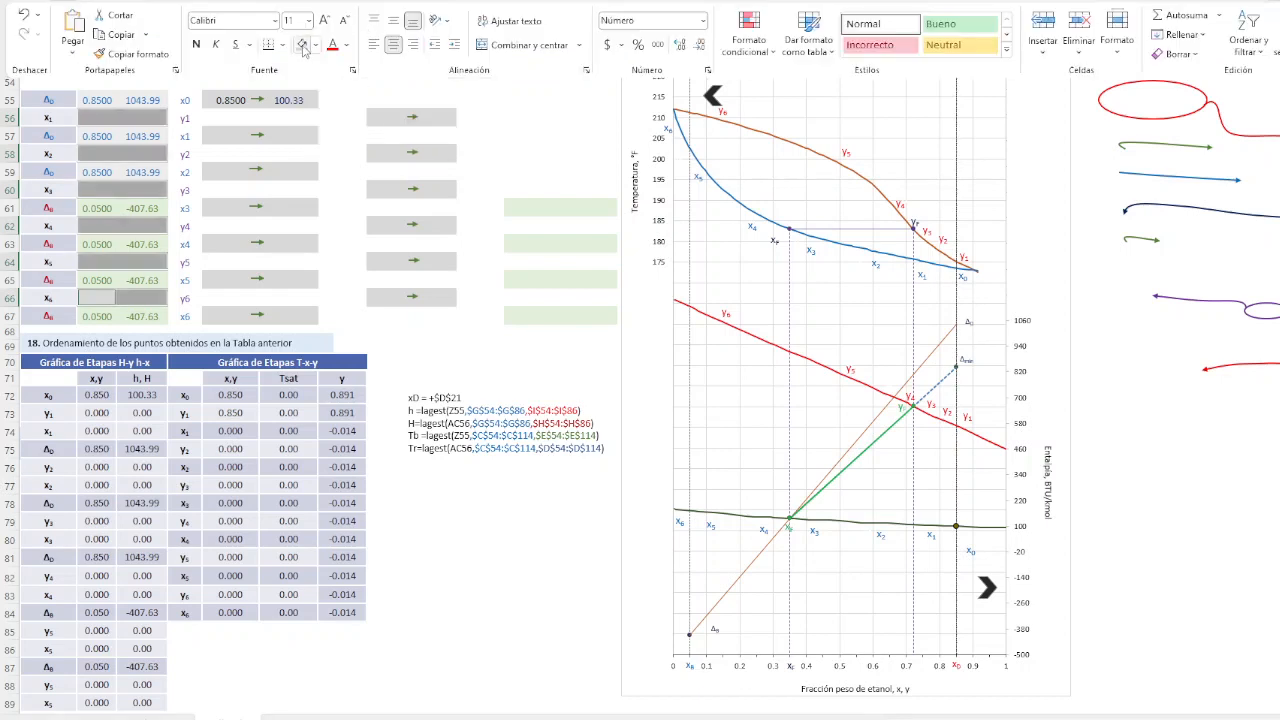
{"action": "left_click", "coordinate": [505, 122]}
{"action": "left_click", "coordinate": [506, 136]}
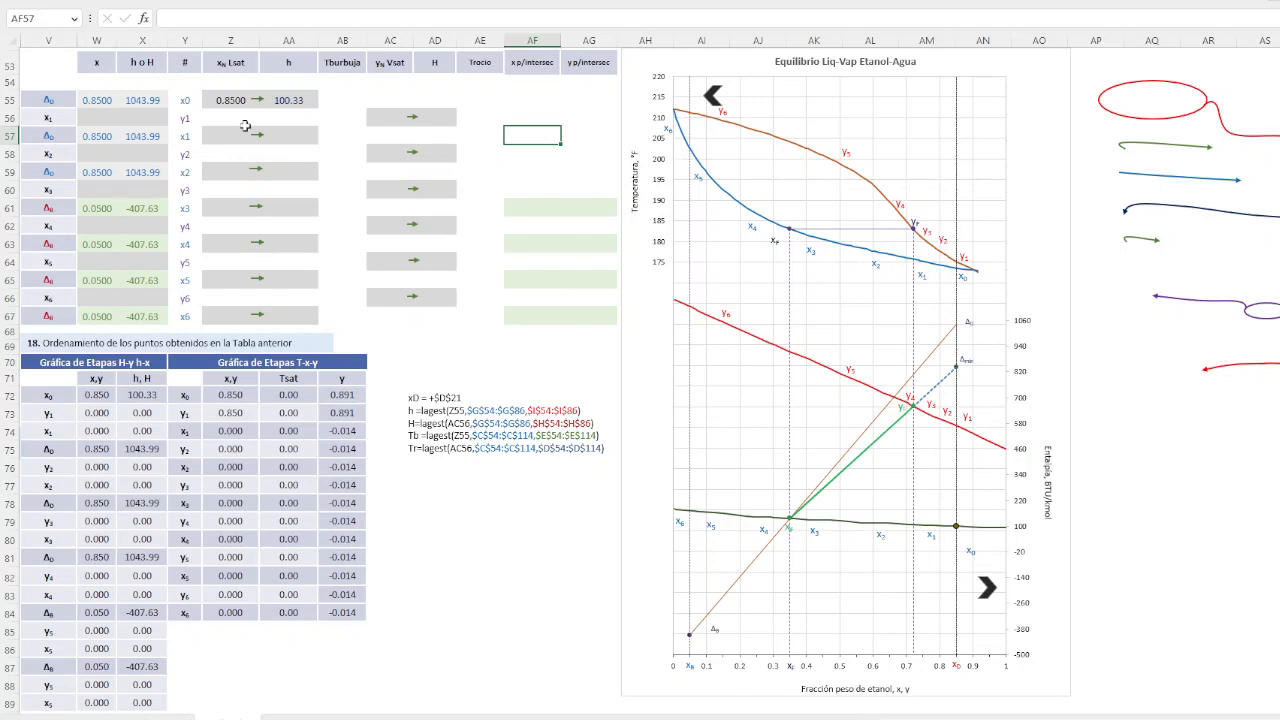
Widen column W slightly and place copies of the small green arrow between columns W and X in the gray rows 56 to 66
{"action": "left_click_drag", "start_coordinate": [117, 40], "coordinate": [121, 40]}
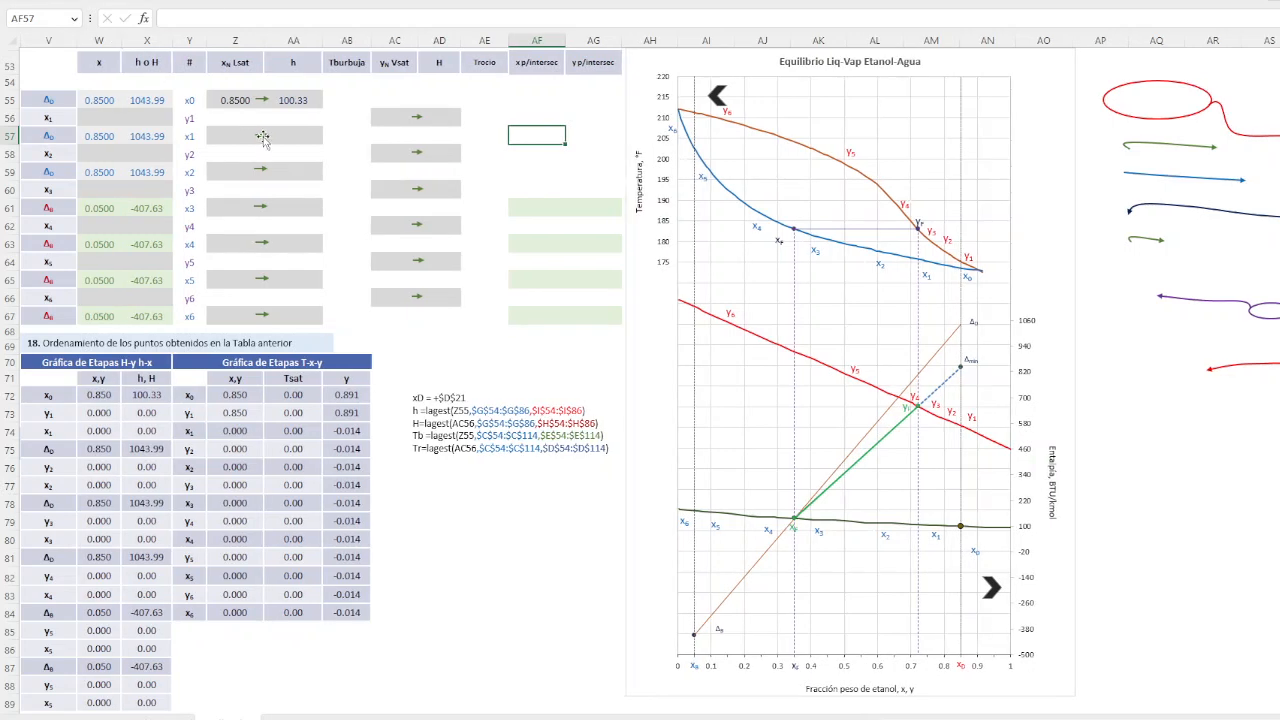
{"action": "left_click", "coordinate": [262, 134]}
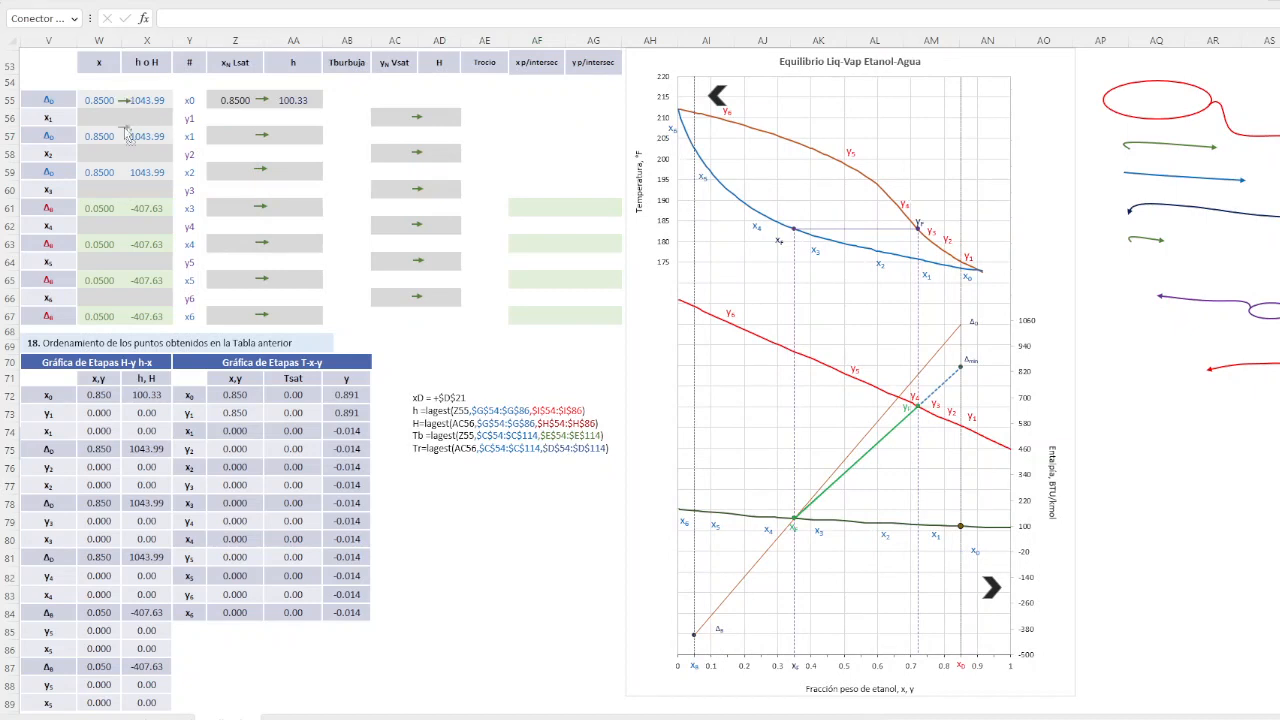
{"action": "left_click_drag", "start_coordinate": [127, 122], "coordinate": [120, 140]}
{"action": "left_click_drag", "start_coordinate": [123, 191], "coordinate": [126, 230]}
{"action": "left_click", "coordinate": [124, 227]}
{"action": "left_click_drag", "start_coordinate": [124, 227], "coordinate": [126, 300]}
{"action": "left_click", "coordinate": [400, 335]}
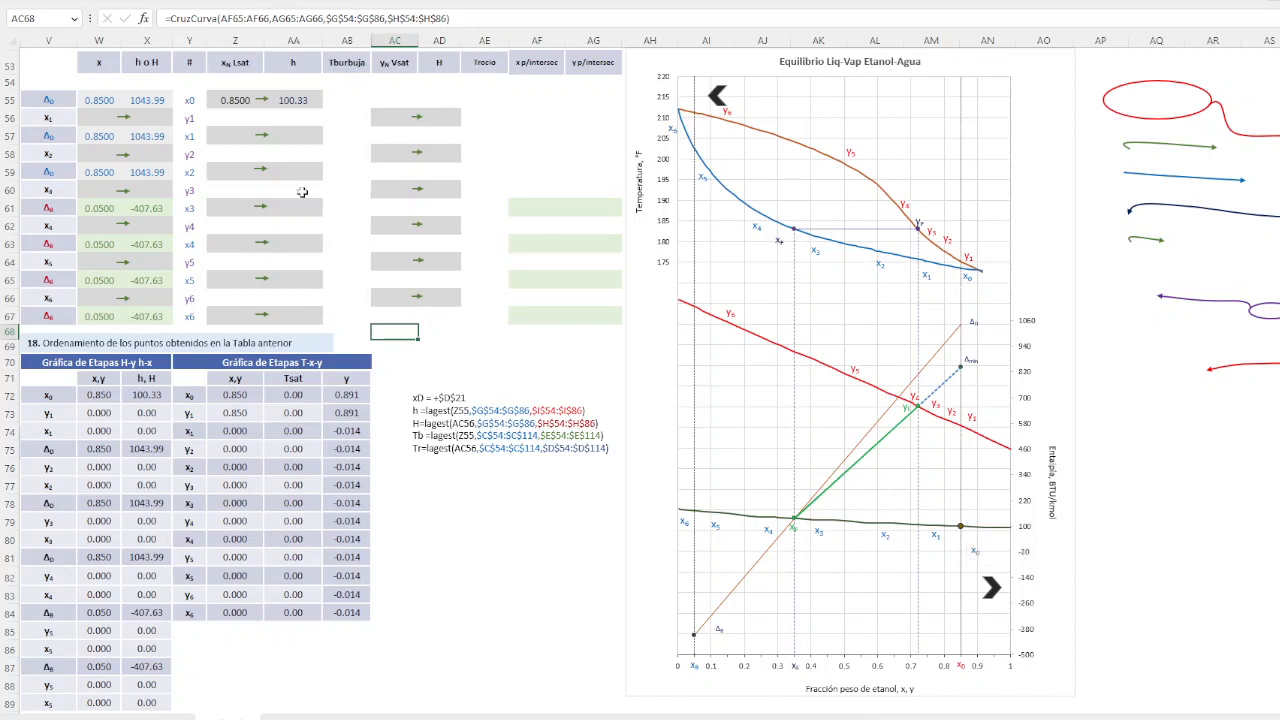
Move the long green curved arrow over row 55 so it leads from the x0 composition in Z55 to the Tburbuja cell AB55
{"action": "left_click", "coordinate": [241, 99]}
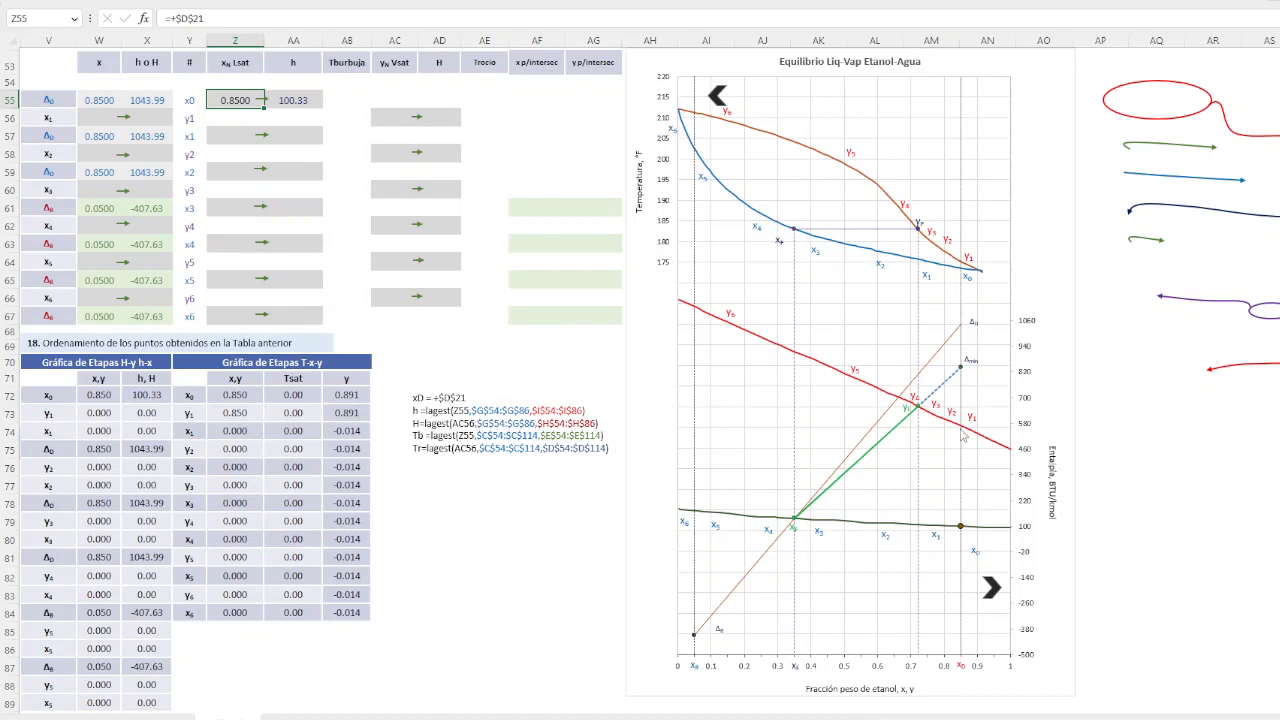
{"action": "mouse_move", "coordinate": [965, 437]}
{"action": "mouse_move", "coordinate": [1158, 143]}
{"action": "left_mouse_down"}
{"action": "mouse_move", "coordinate": [931, 140]}
{"action": "mouse_move", "coordinate": [494, 88]}
{"action": "mouse_move", "coordinate": [291, 87]}
{"action": "left_mouse_up"}
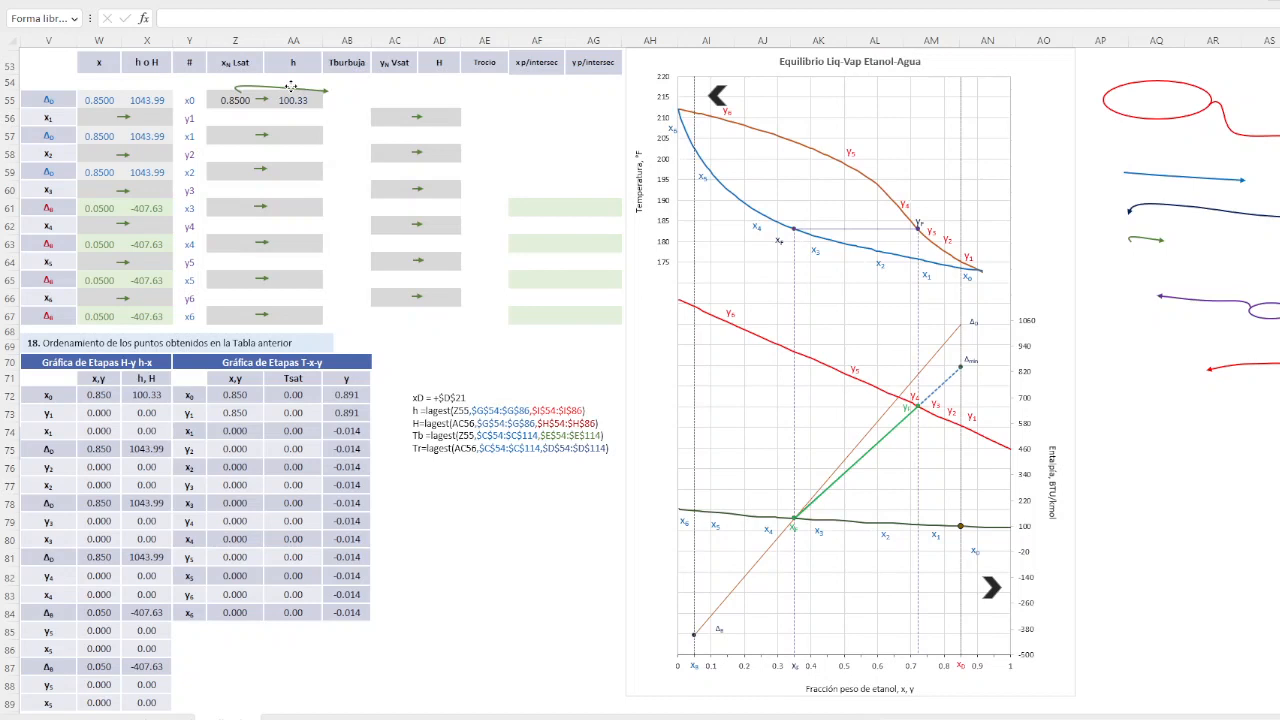
{"action": "left_click_drag", "start_coordinate": [291, 87], "coordinate": [325, 100]}
{"action": "left_click", "coordinate": [343, 100]}
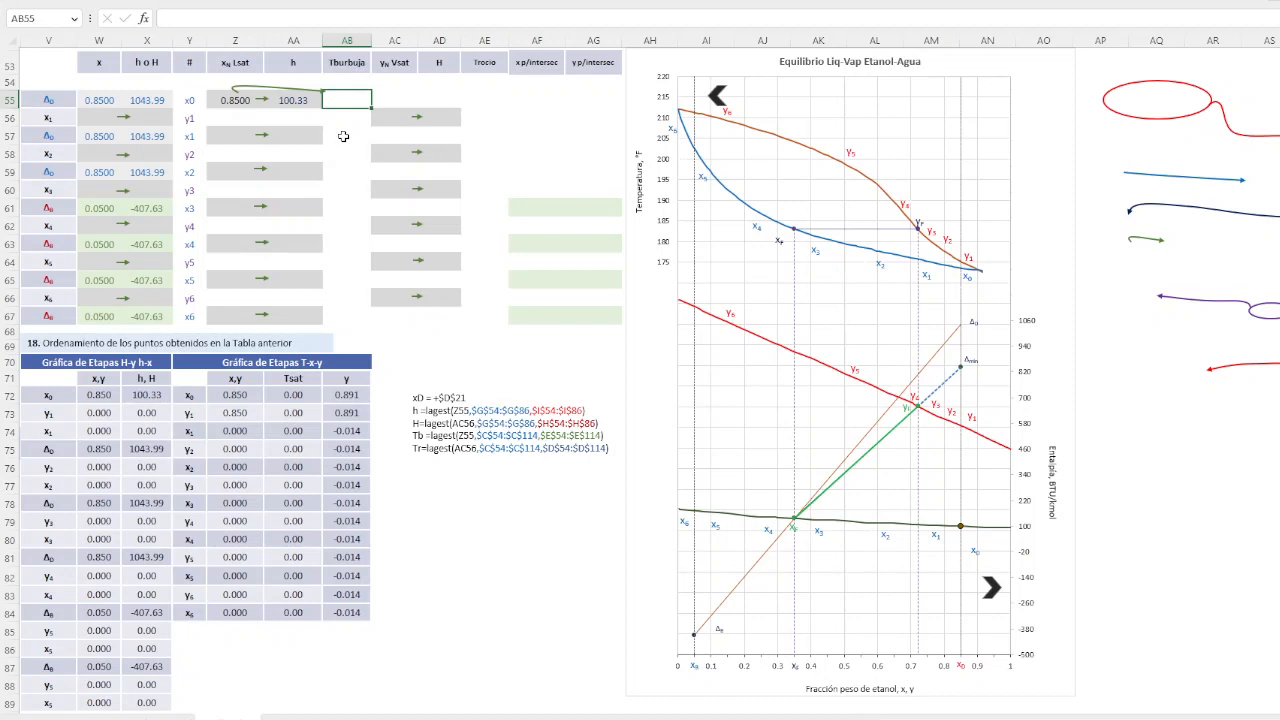
Fill the Tburbuja cells of the x0 to x6 rows (AB55, AB57, AB59, AB61, AB63, AB65 and AB67) with light gold
{"action": "left_click", "coordinate": [343, 136], "text": "ctrl"}
{"action": "left_click", "coordinate": [343, 171], "text": "ctrl"}
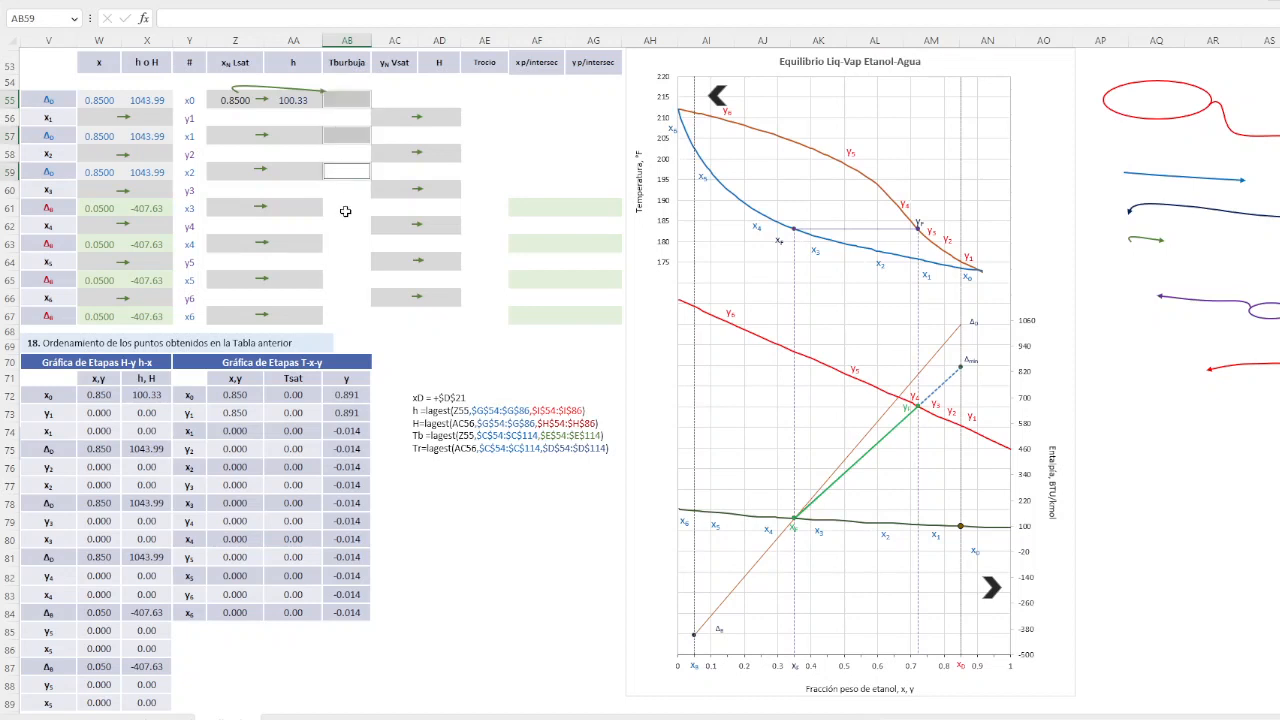
{"action": "left_click", "coordinate": [341, 207], "text": "ctrl"}
{"action": "left_click", "coordinate": [341, 243], "text": "ctrl"}
{"action": "left_click", "coordinate": [343, 279], "text": "ctrl"}
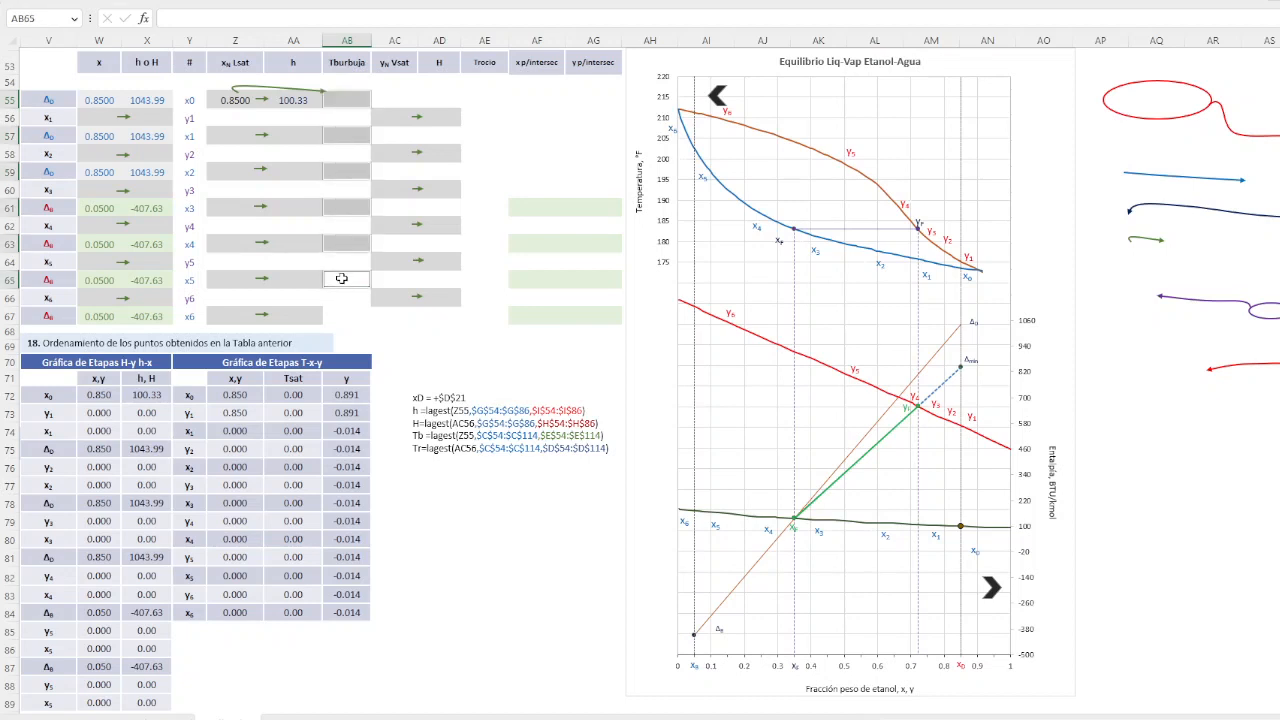
{"action": "left_click", "coordinate": [344, 316], "text": "ctrl"}
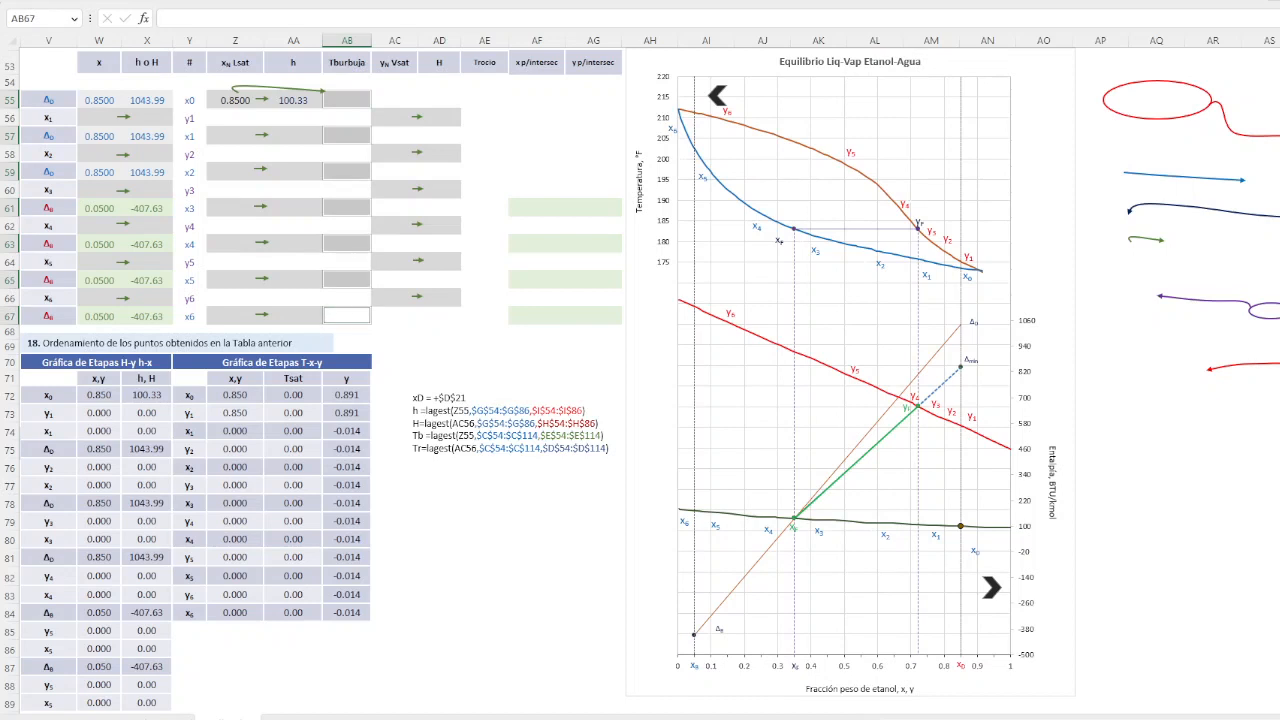
{"action": "left_click", "coordinate": [69, 4]}
{"action": "left_click", "coordinate": [315, 44]}
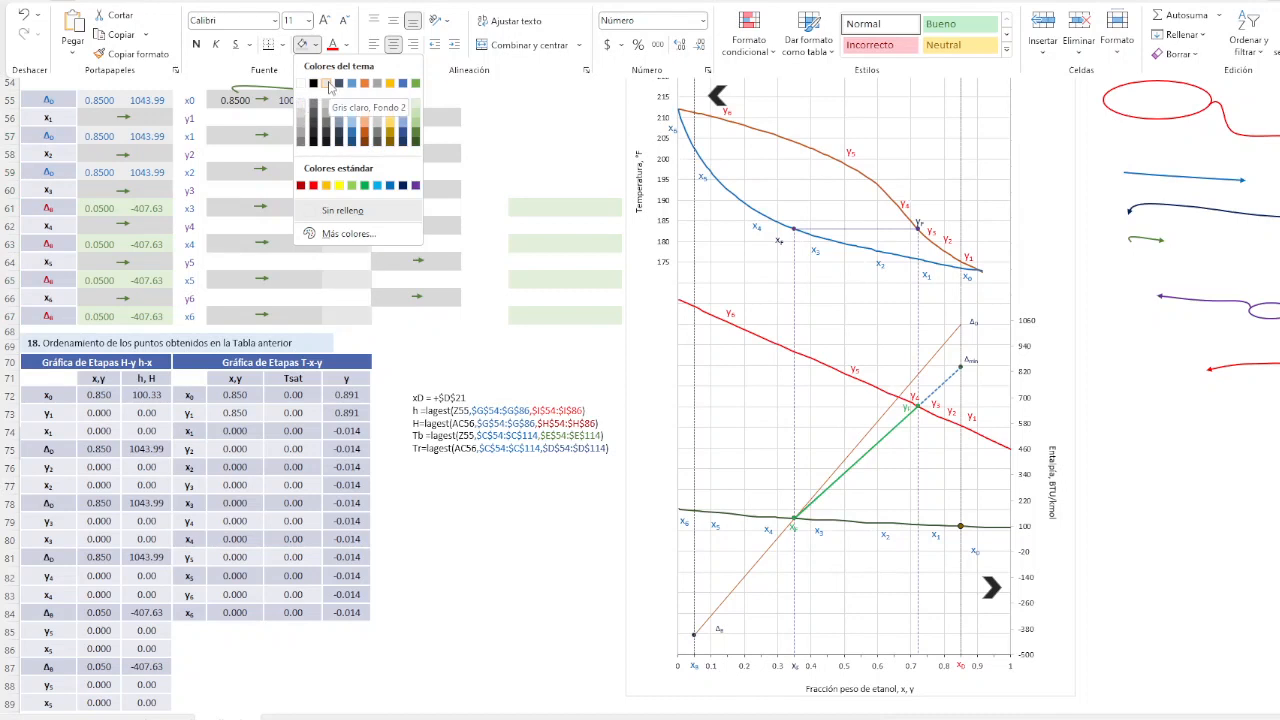
{"action": "left_click", "coordinate": [393, 107]}
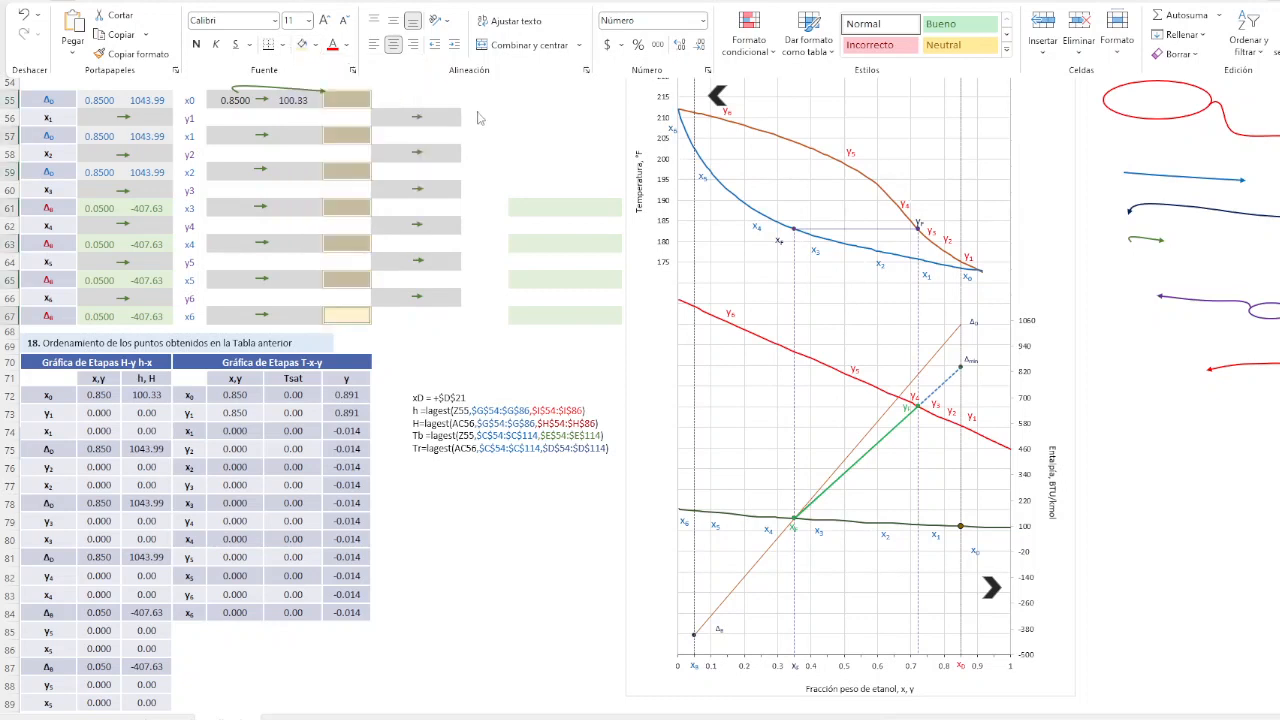
{"action": "left_click", "coordinate": [480, 119]}
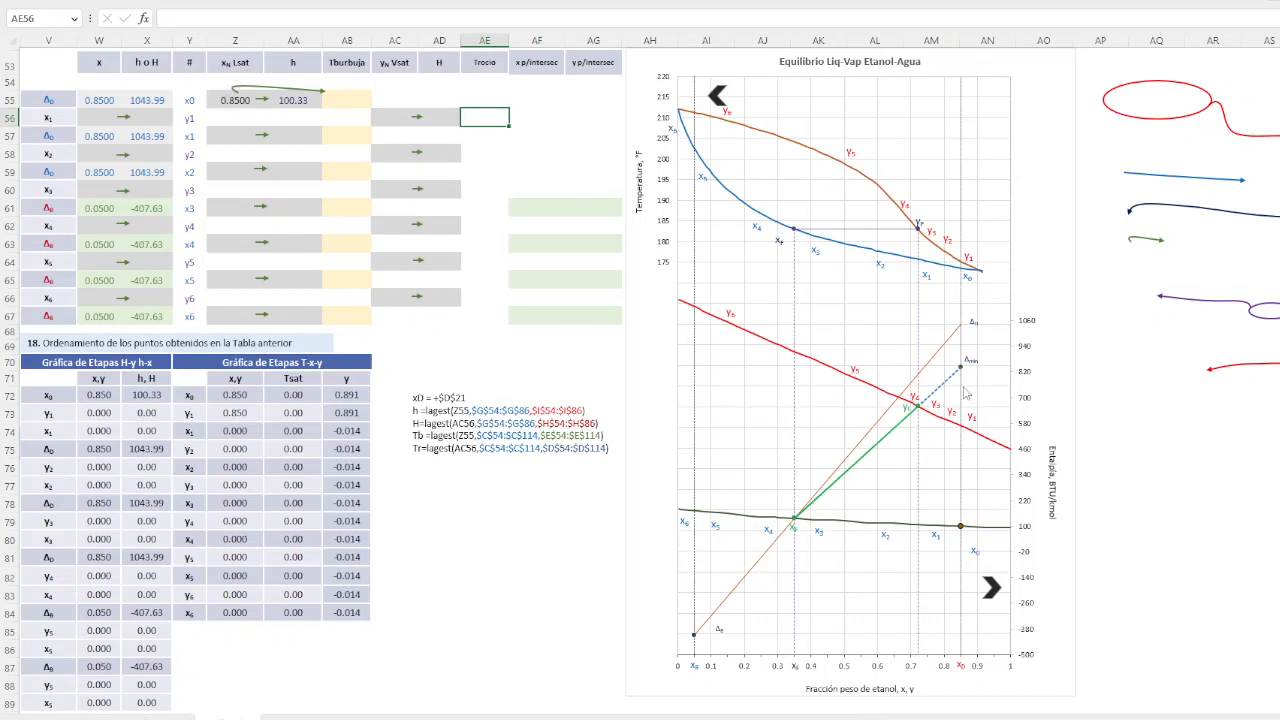
Copy the Tb formula from the text box note and enter it in AB55 as =lagest(Z55,$C$54:$C$114,$E$54:$E$114)
{"action": "left_click", "coordinate": [342, 99]}
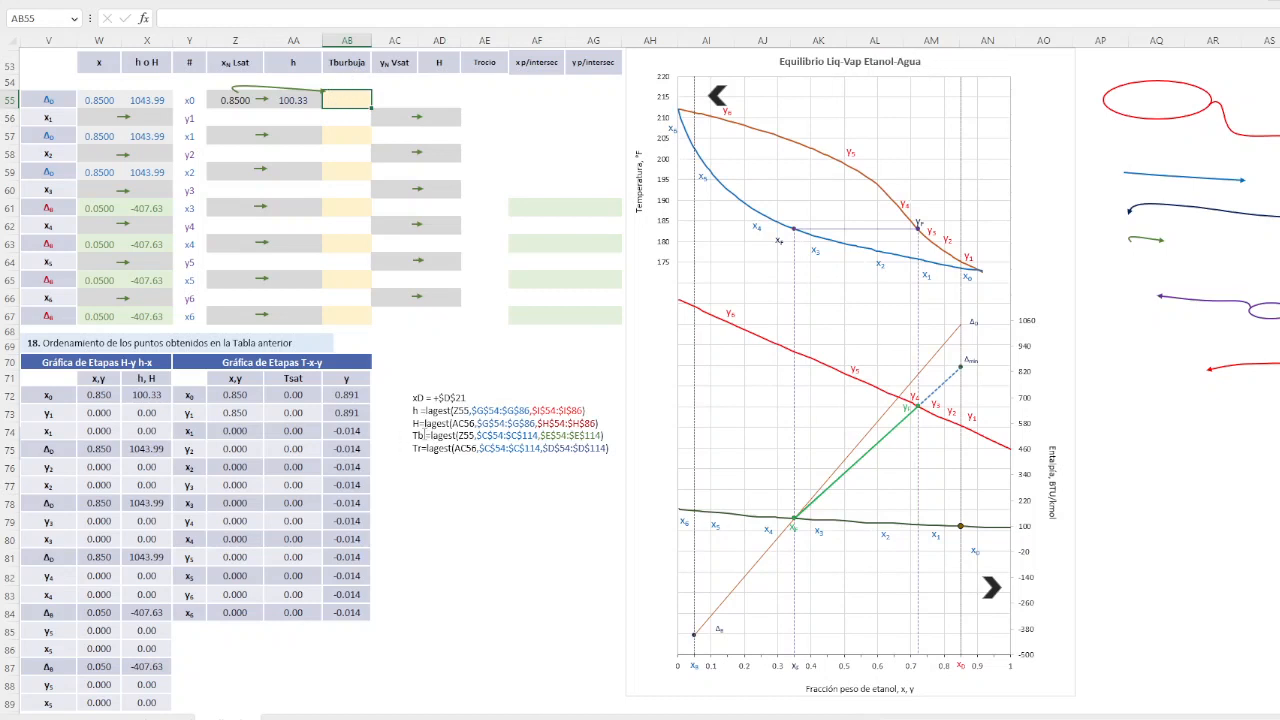
{"action": "left_click_drag", "start_coordinate": [423, 436], "coordinate": [538, 438]}
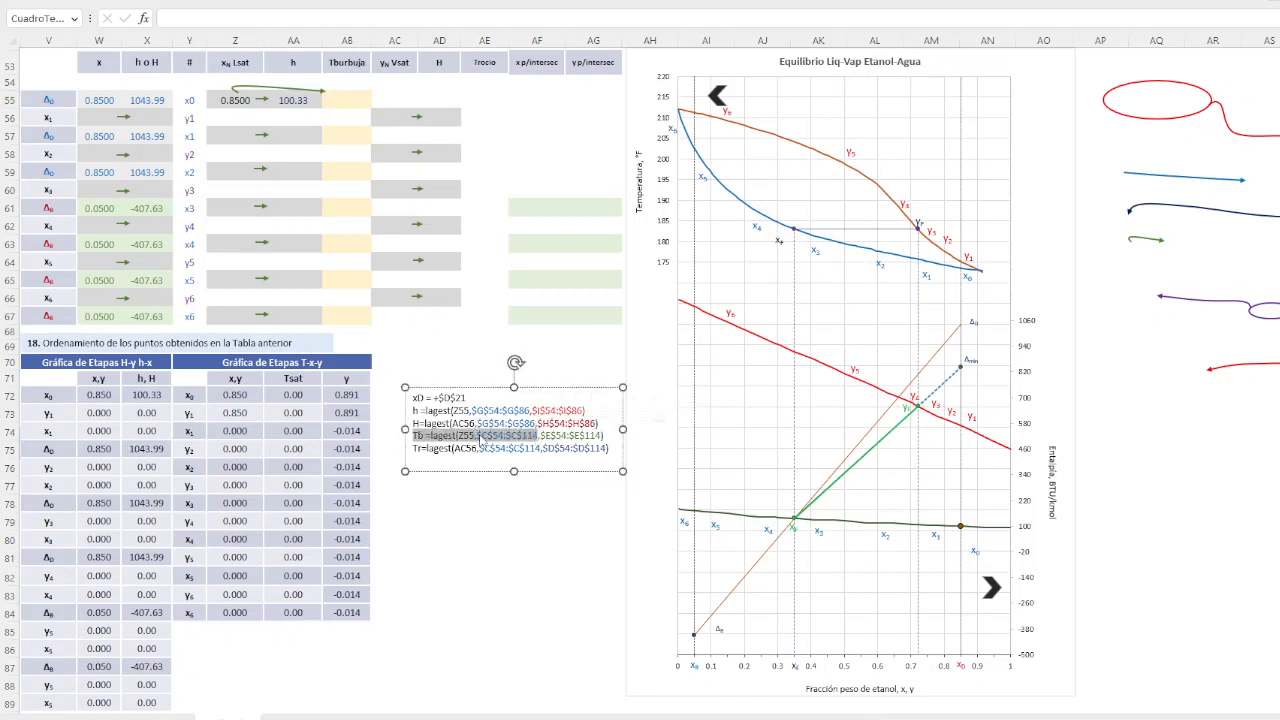
{"action": "left_click", "coordinate": [478, 438]}
{"action": "left_click_drag", "start_coordinate": [426, 436], "coordinate": [613, 440]}
{"action": "key", "text": "ctrl+c"}
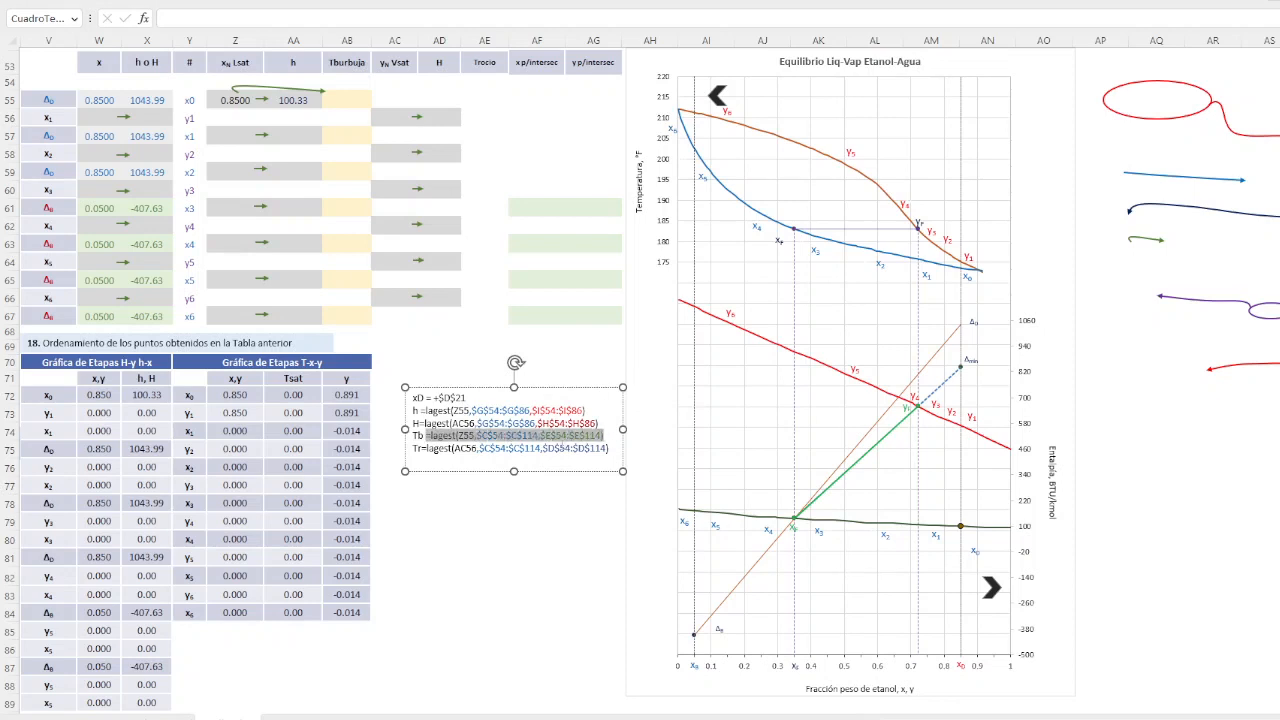
{"action": "left_click", "coordinate": [340, 97]}
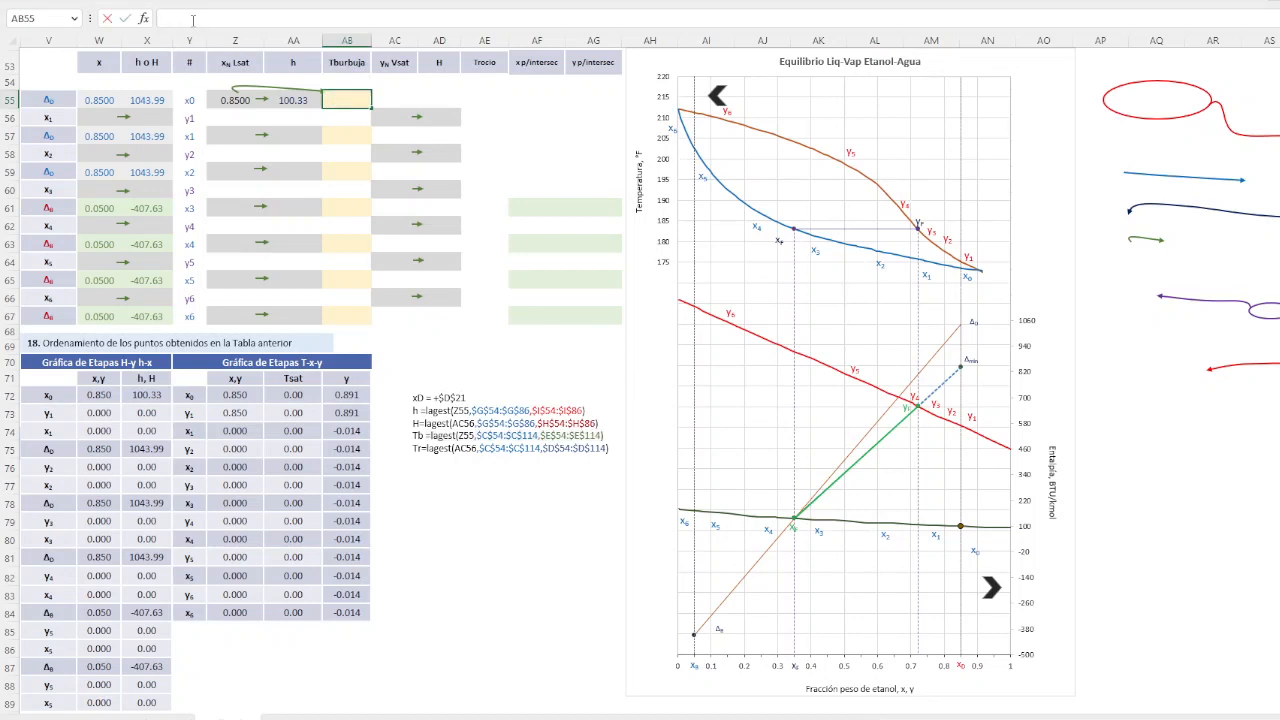
{"action": "key", "text": "ctrl+v"}
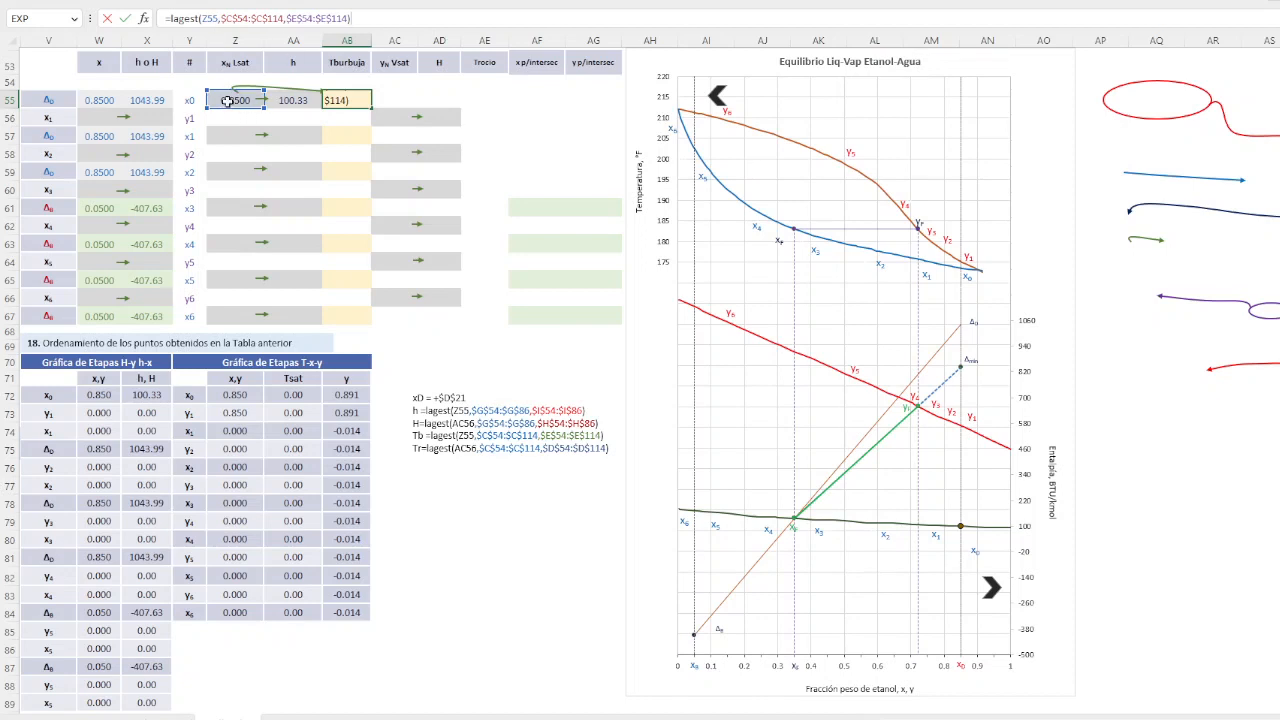
{"action": "key", "text": "Return"}
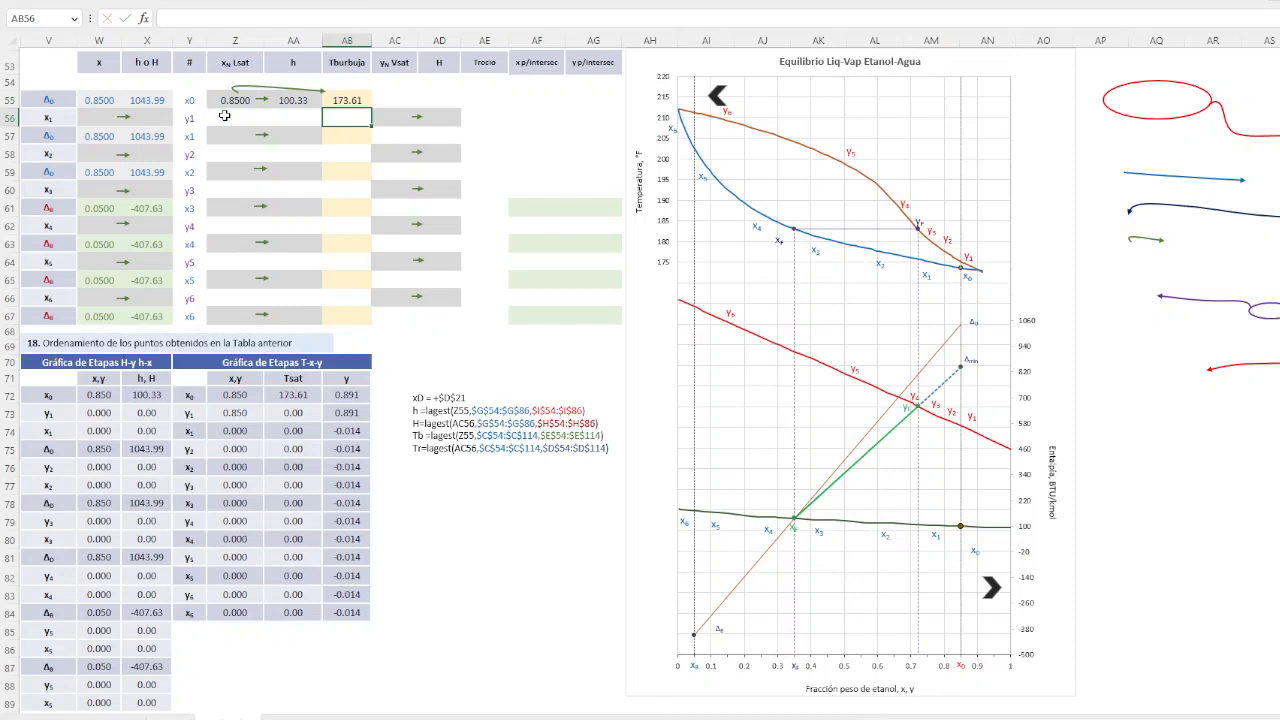
Examine the x0 bubble temperature in AB55, its point on the T-x-y chart, and the reference in the Tsat cell AA72
{"action": "left_click", "coordinate": [342, 100]}
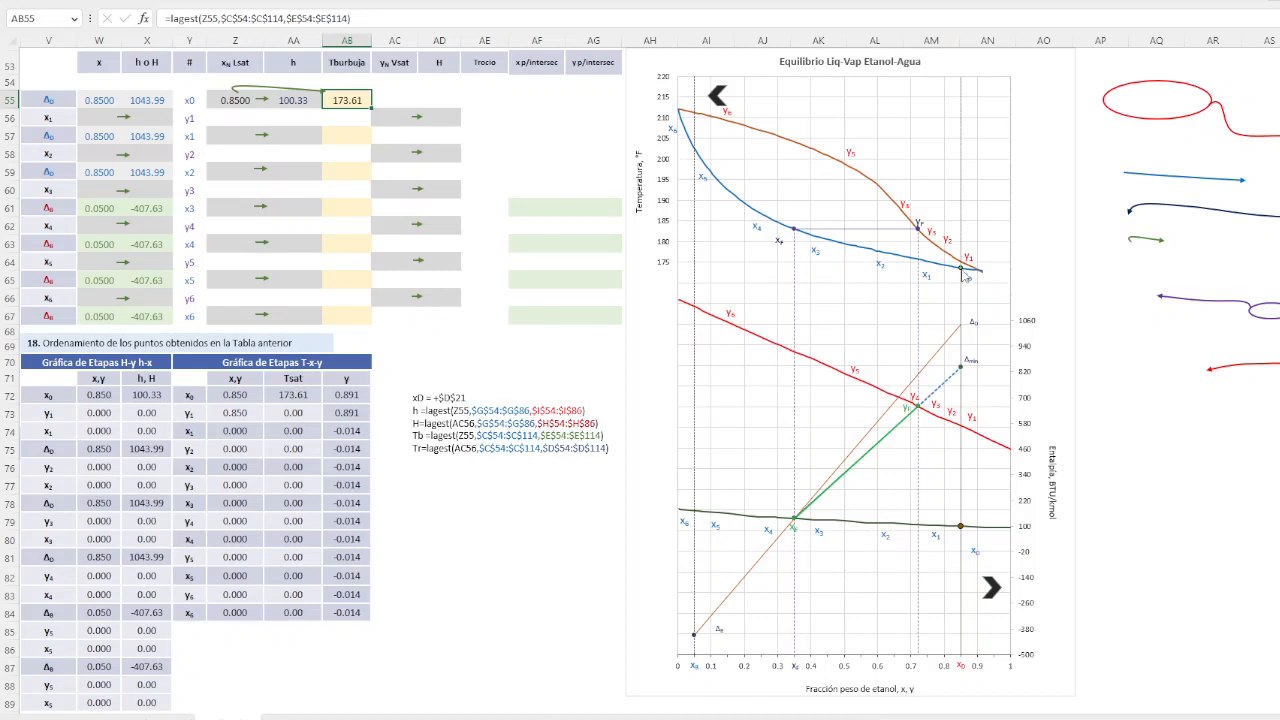
{"action": "mouse_move", "coordinate": [966, 278]}
{"action": "left_click_drag", "start_coordinate": [190, 101], "coordinate": [226, 104]}
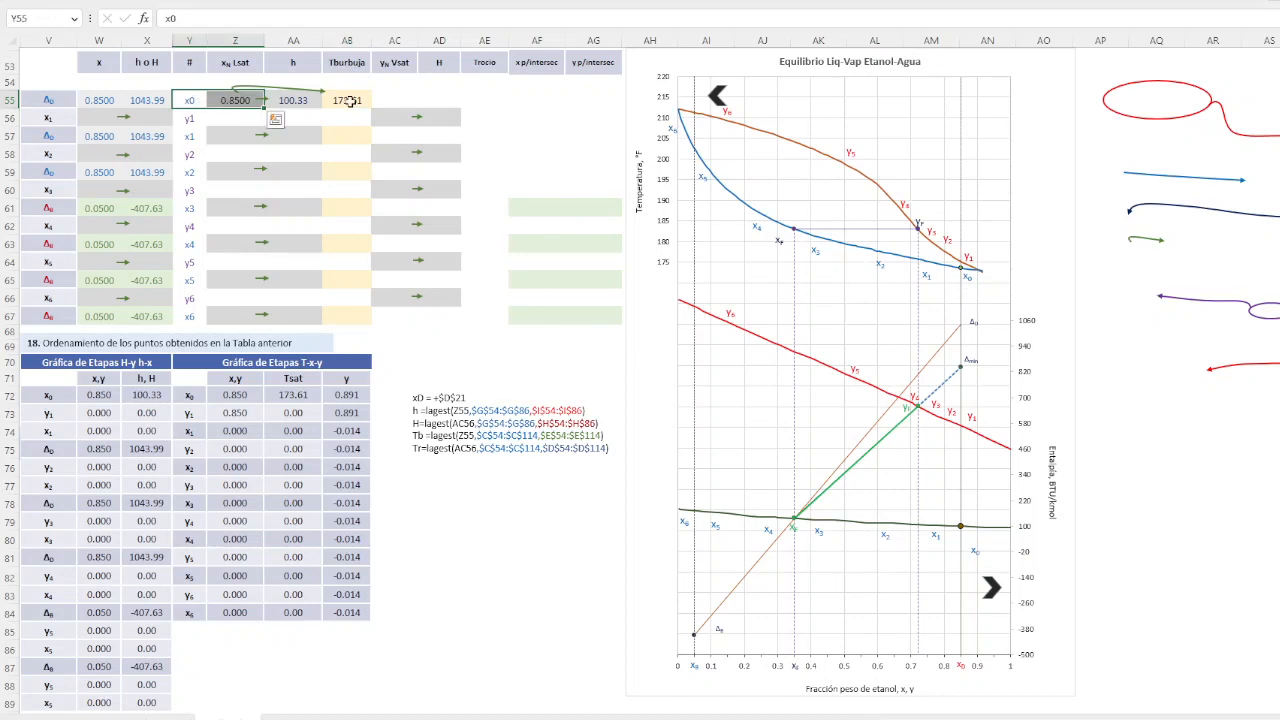
{"action": "left_click", "coordinate": [348, 101]}
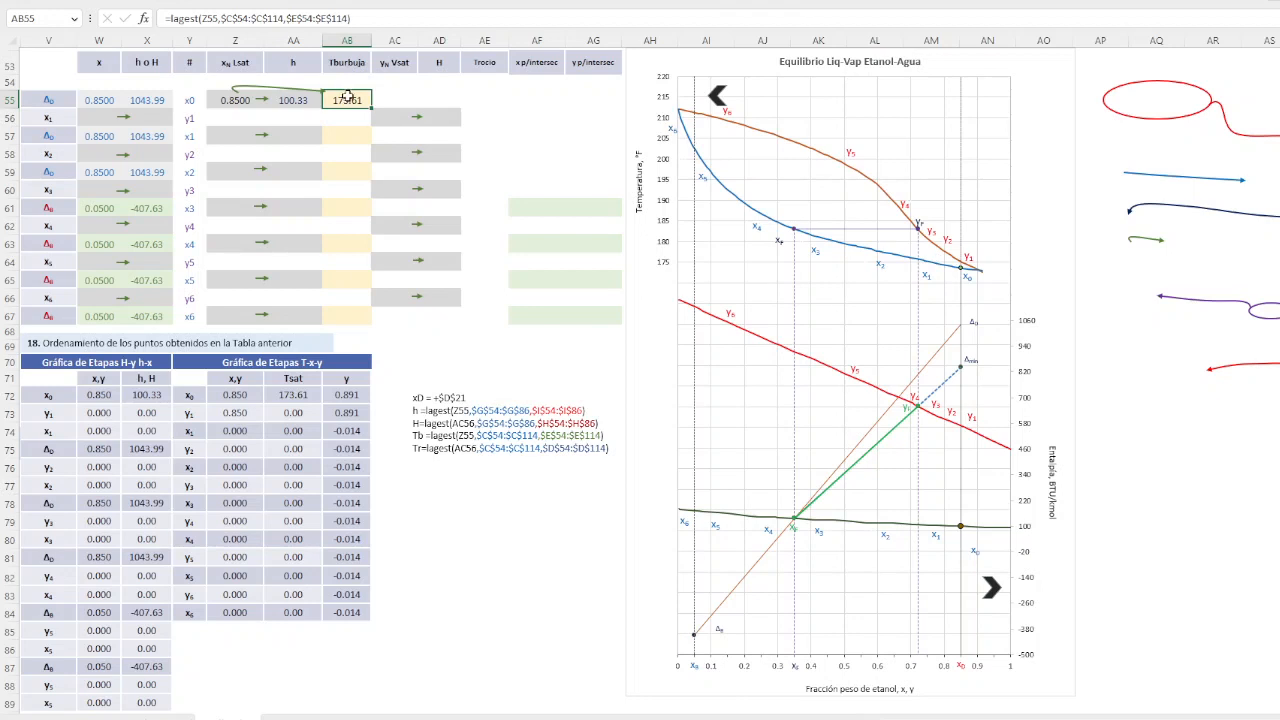
{"action": "left_click", "coordinate": [293, 396]}
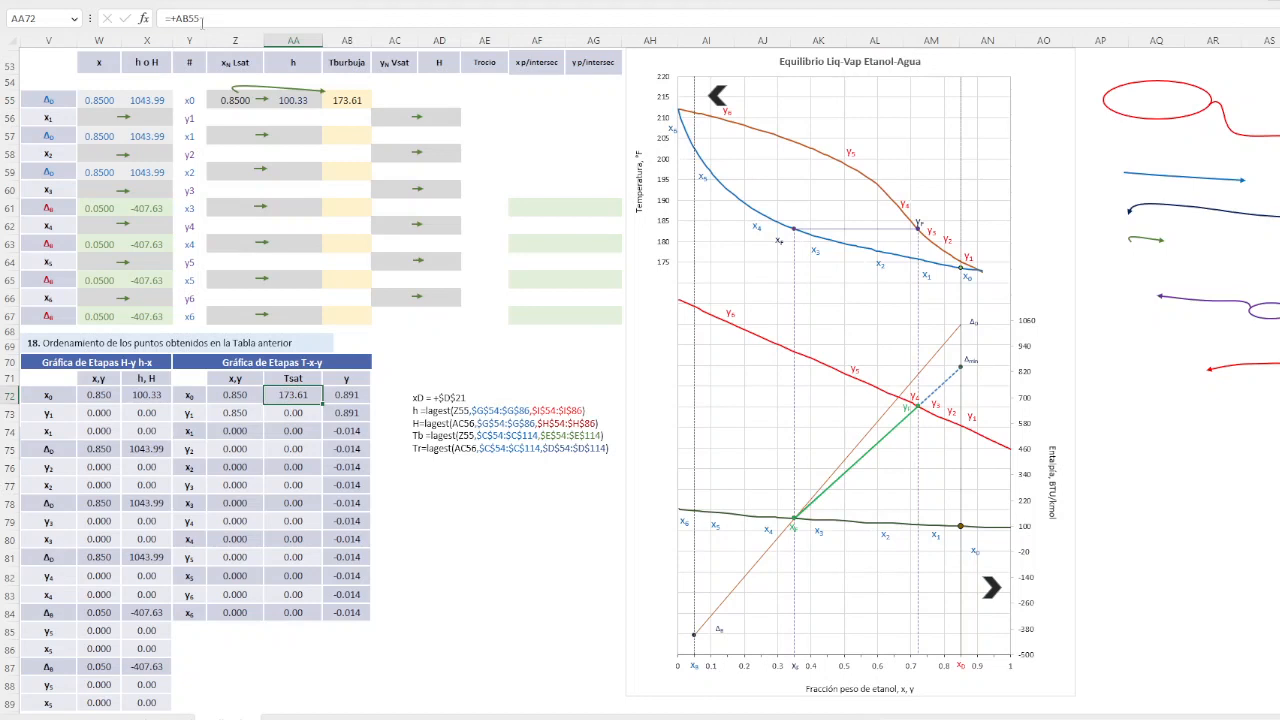
{"action": "left_click", "coordinate": [167, 18]}
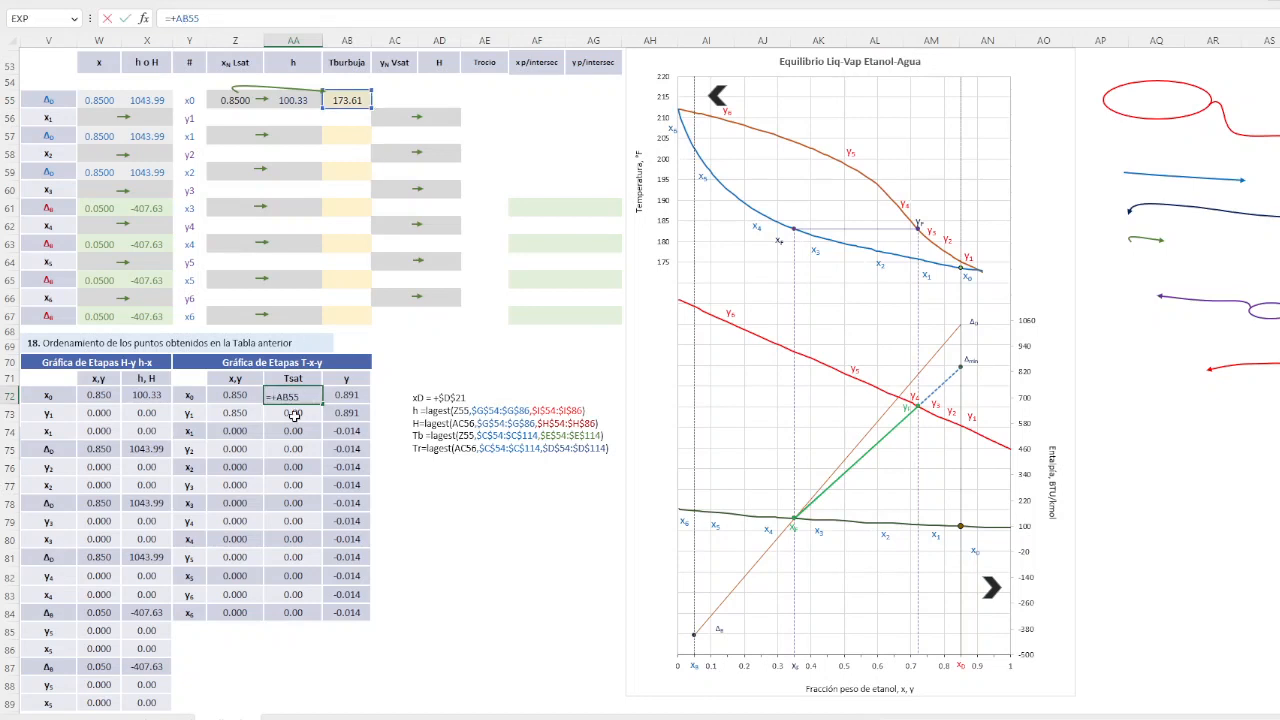
{"action": "key", "text": "Escape"}
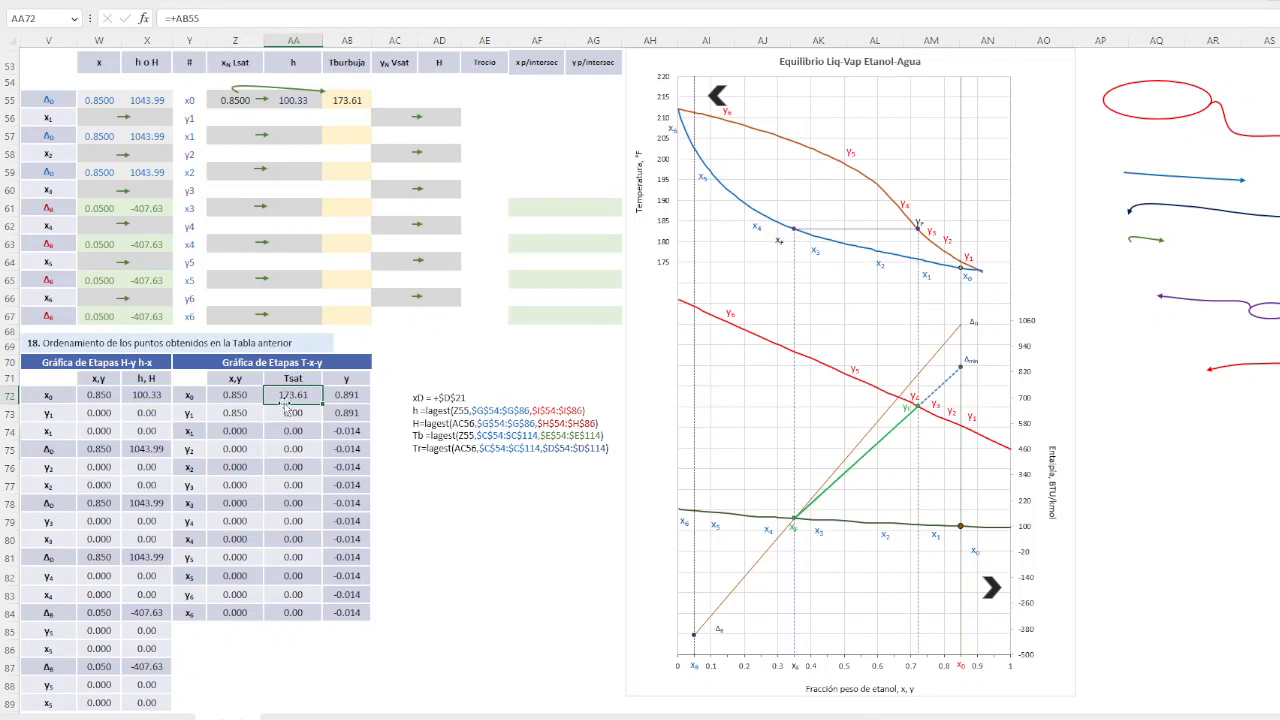
Move the straight blue arrow beside the chart so it leads from the x0 composition in Z55 to the y1 composition cell AC56
{"action": "left_click", "coordinate": [233, 101]}
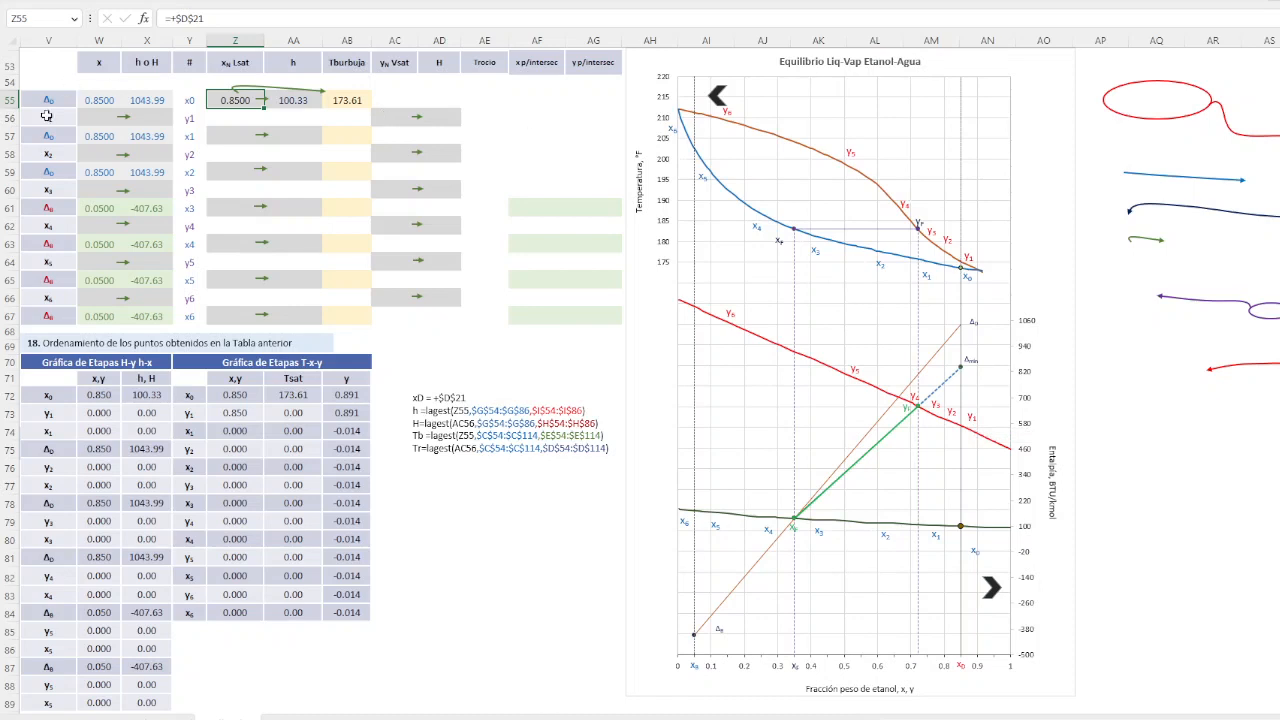
{"action": "left_click", "coordinate": [190, 120]}
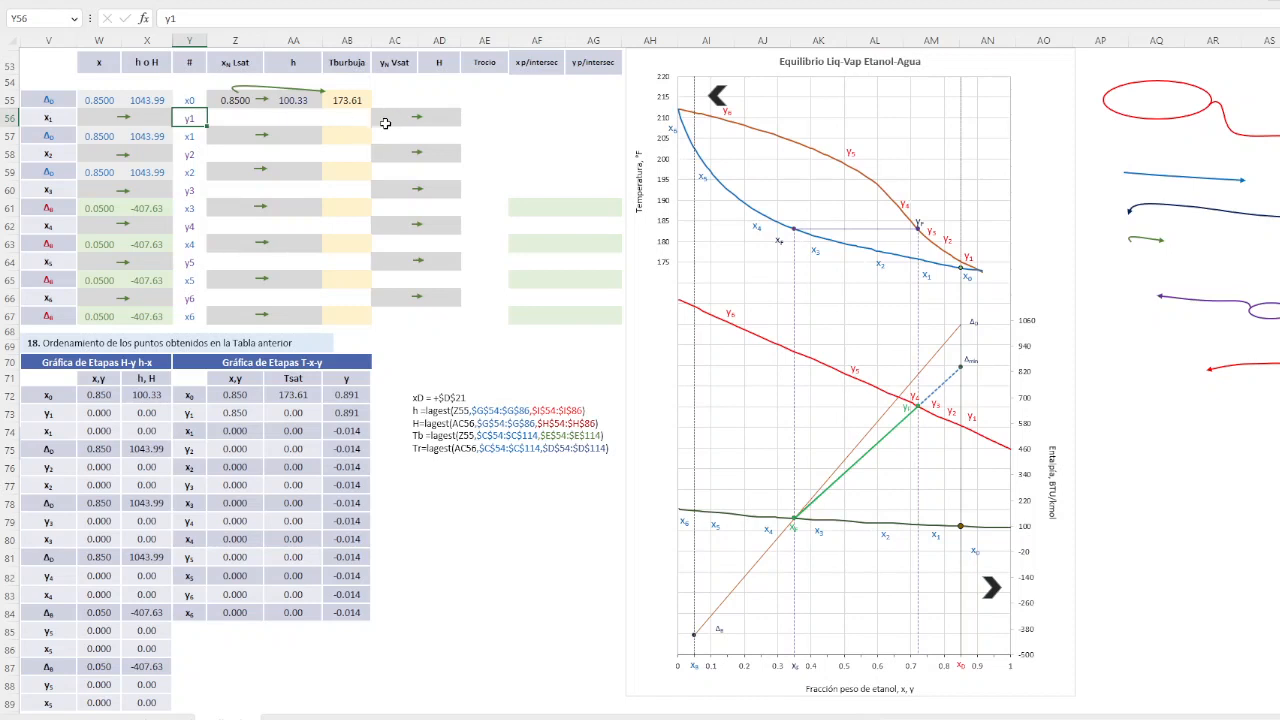
{"action": "left_click", "coordinate": [392, 117]}
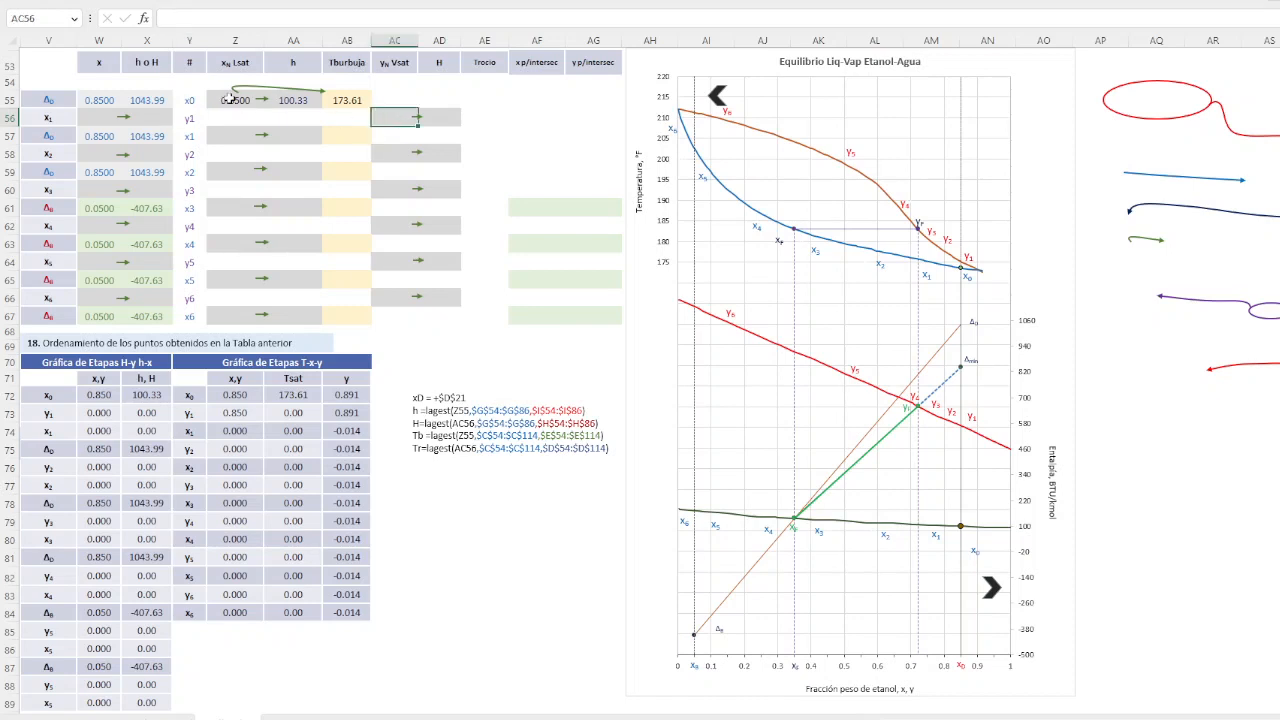
{"action": "left_click", "coordinate": [1208, 180]}
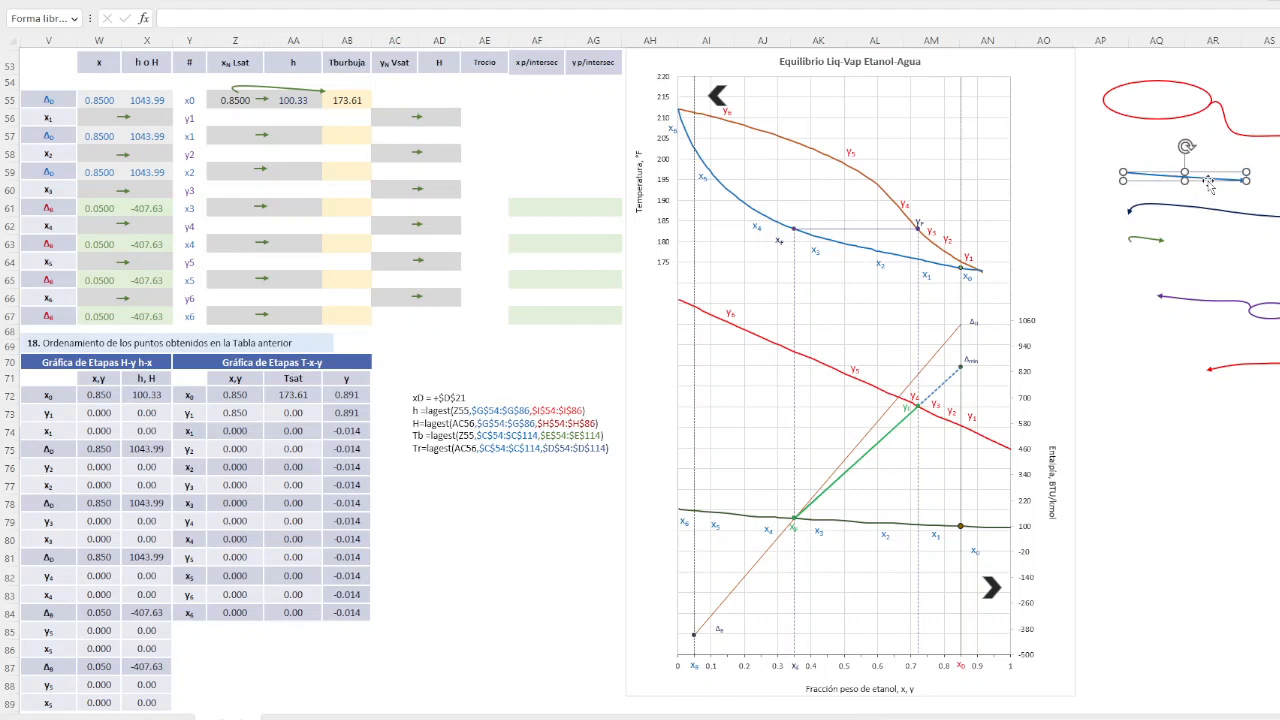
{"action": "left_click_drag", "start_coordinate": [1208, 180], "coordinate": [330, 117]}
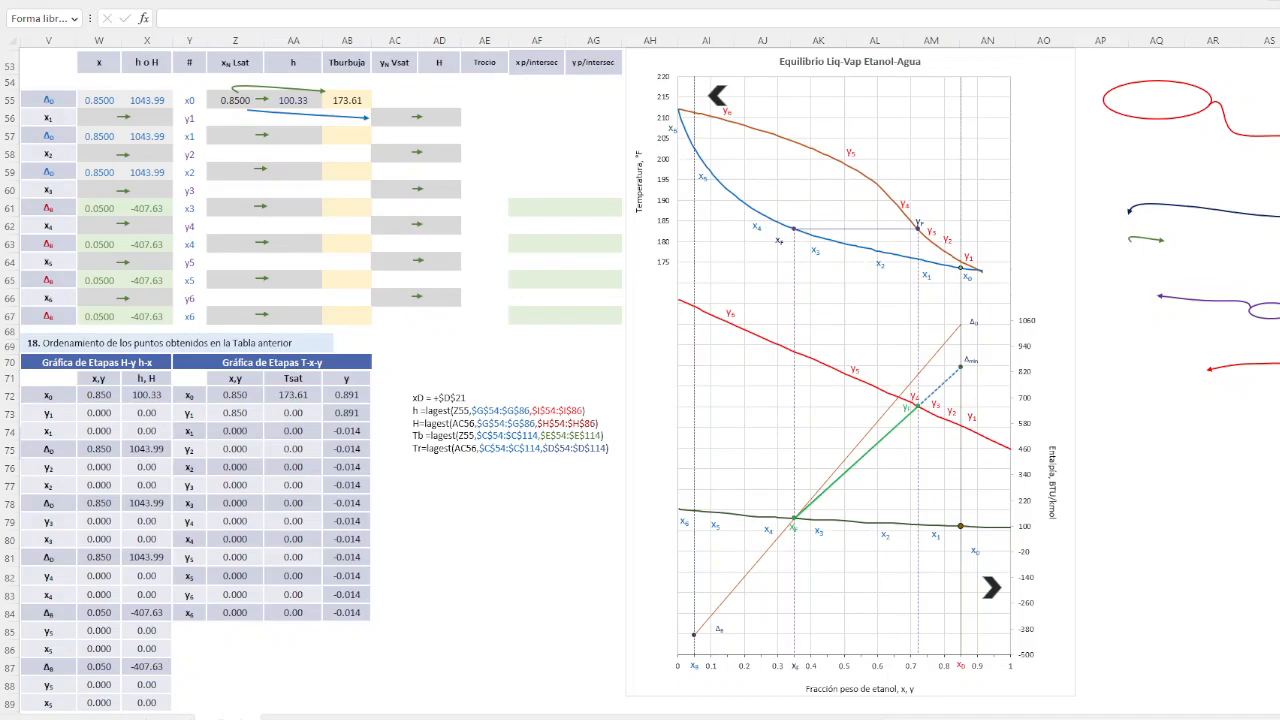
{"action": "key", "text": "Escape"}
Set the y1 vapor composition in AC56 equal to the x0 composition in Z55
{"action": "left_click", "coordinate": [391, 117]}
{"action": "left_click", "coordinate": [393, 117]}
{"action": "left_click", "coordinate": [388, 118]}
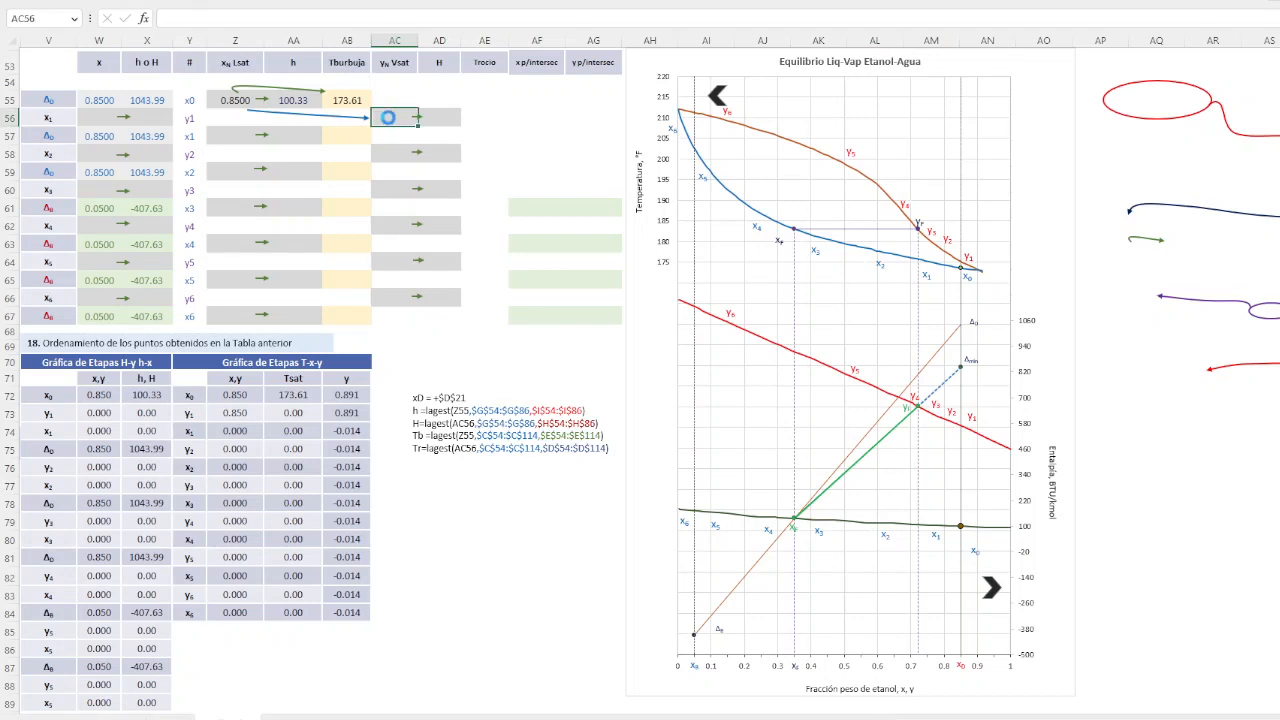
{"action": "type", "text": "+"}
{"action": "left_click", "coordinate": [228, 101]}
{"action": "key", "text": "Return"}
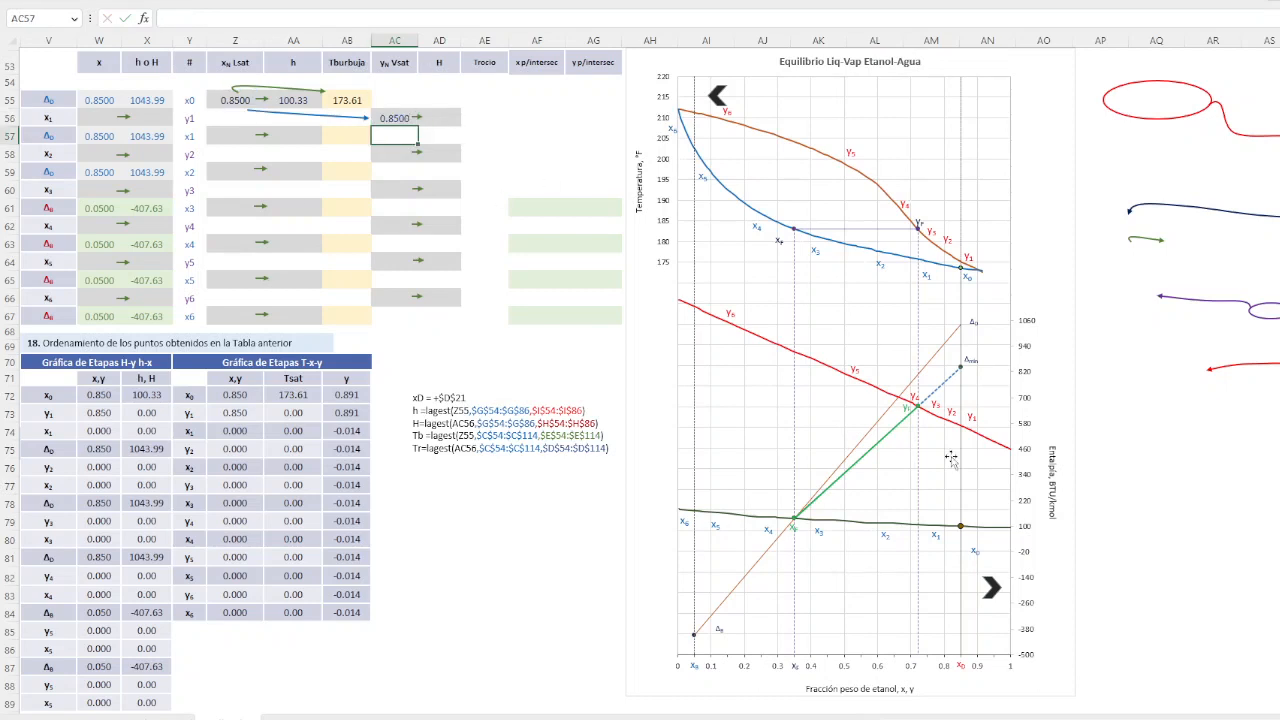
Copy the H formula from the text box note and enter it in AD56 as =lagest(AC56,$G$54:$G$86,$H$54:$H$86)
{"action": "mouse_move", "coordinate": [964, 436]}
{"action": "left_click", "coordinate": [440, 118]}
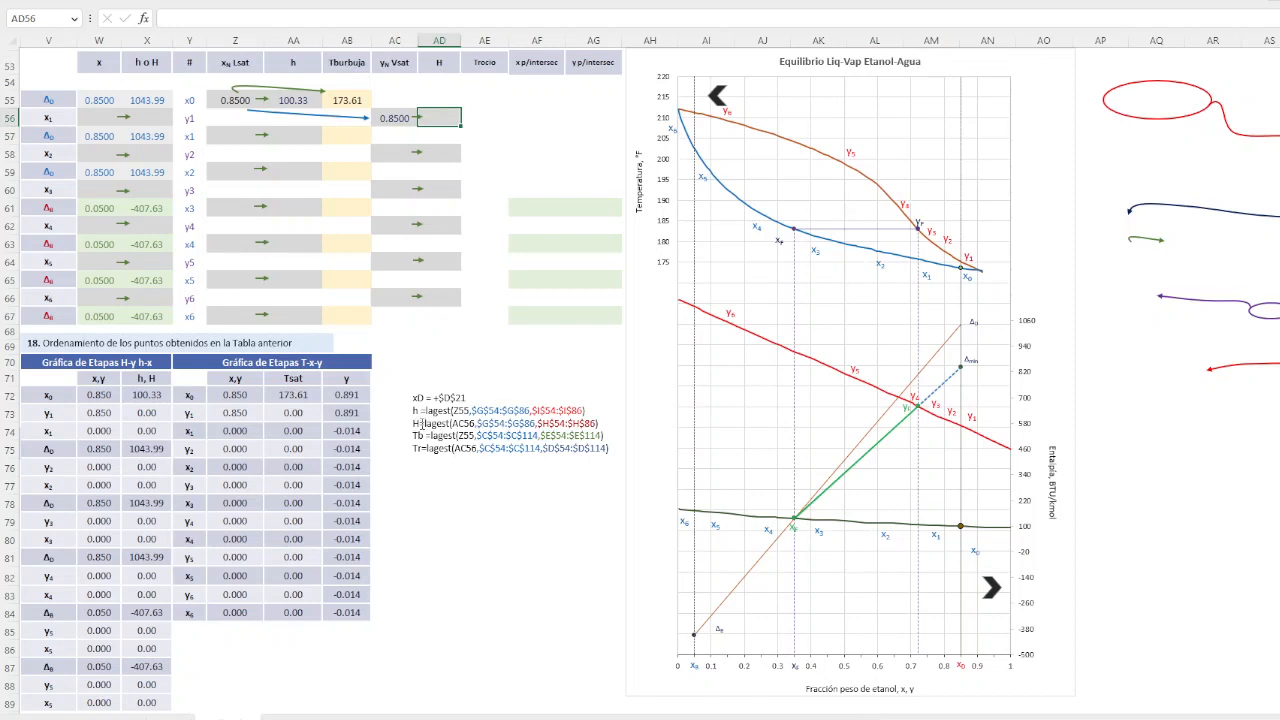
{"action": "left_click_drag", "start_coordinate": [424, 423], "coordinate": [603, 426]}
{"action": "key", "text": "ctrl+c"}
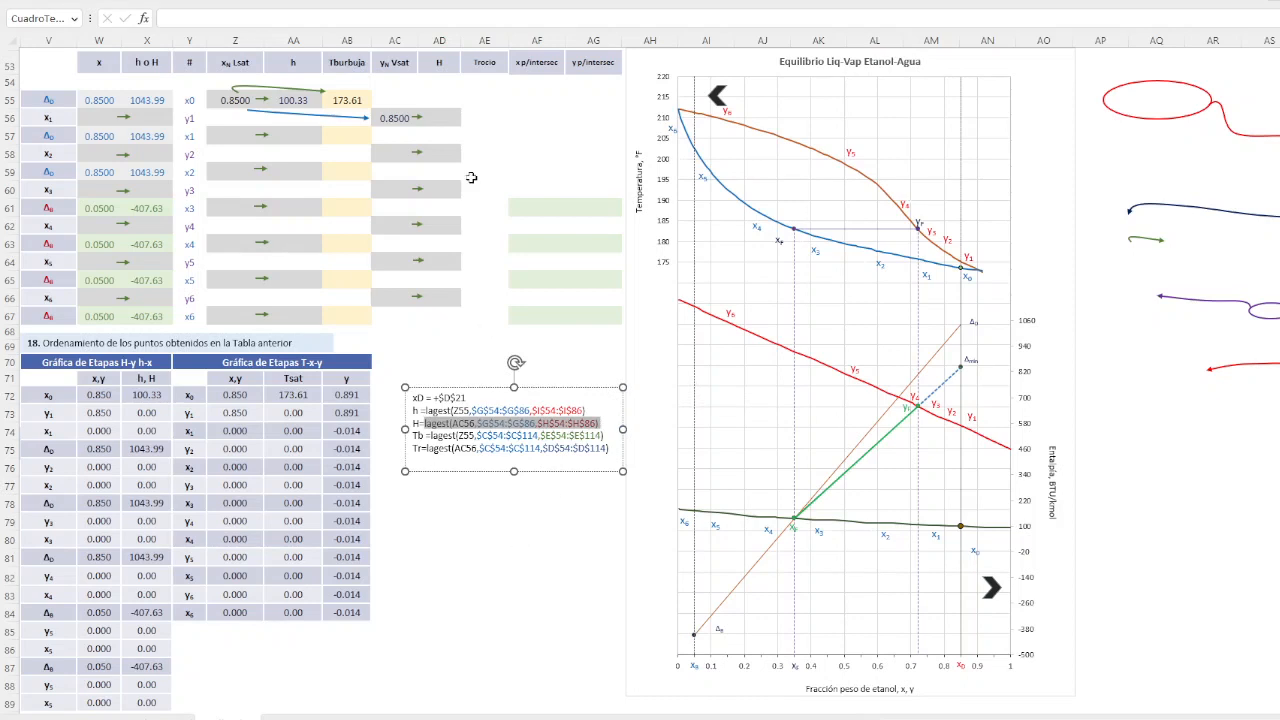
{"action": "left_click", "coordinate": [440, 118]}
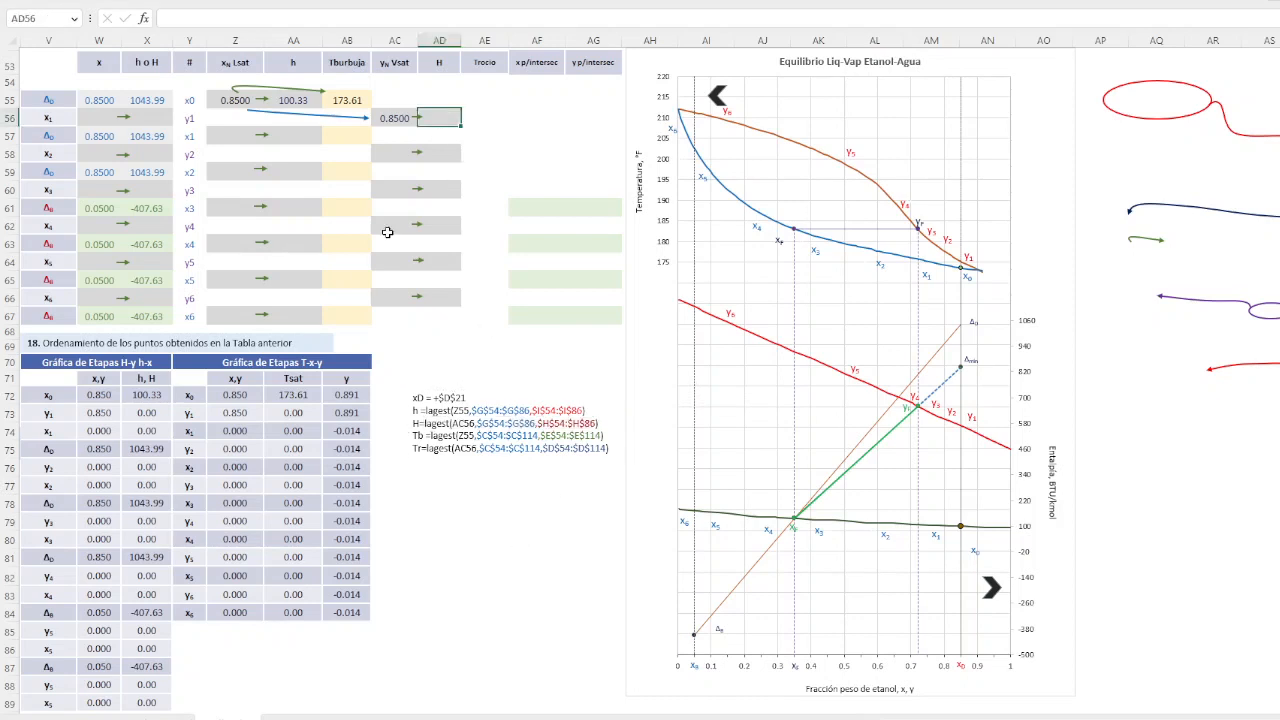
{"action": "type", "text": "="}
{"action": "key", "text": "ctrl+v"}
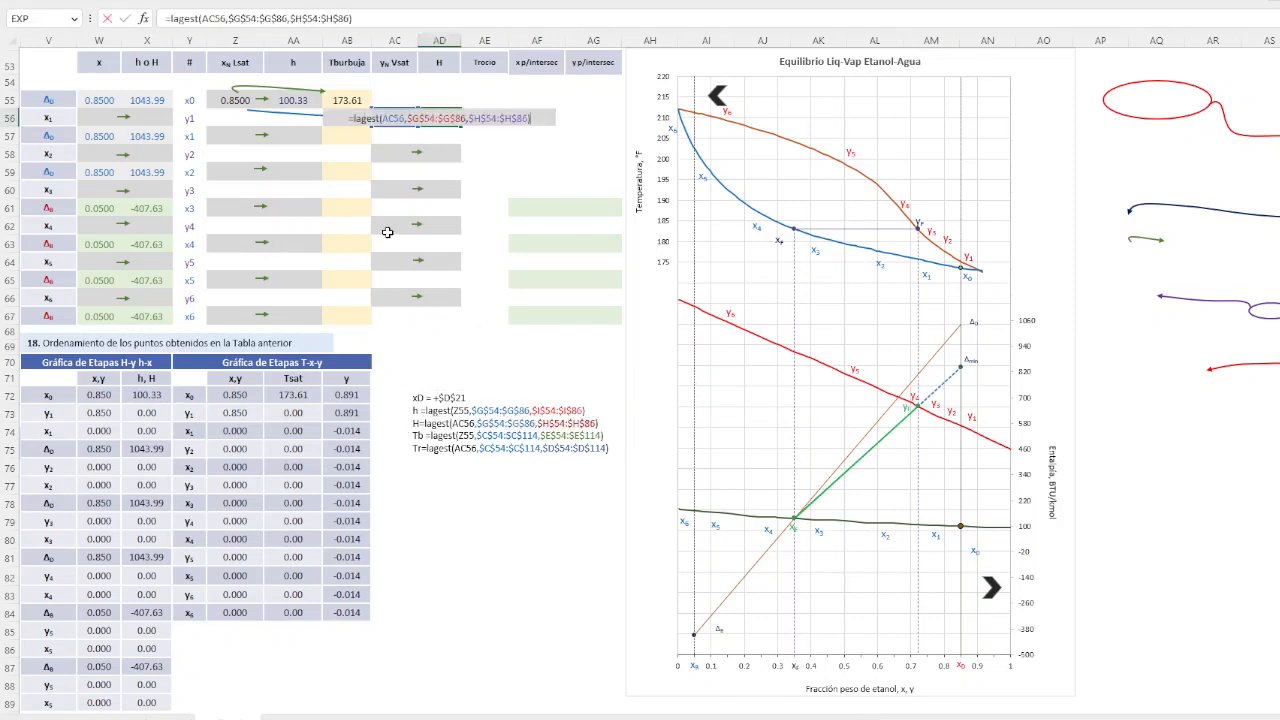
{"action": "key", "text": "Return"}
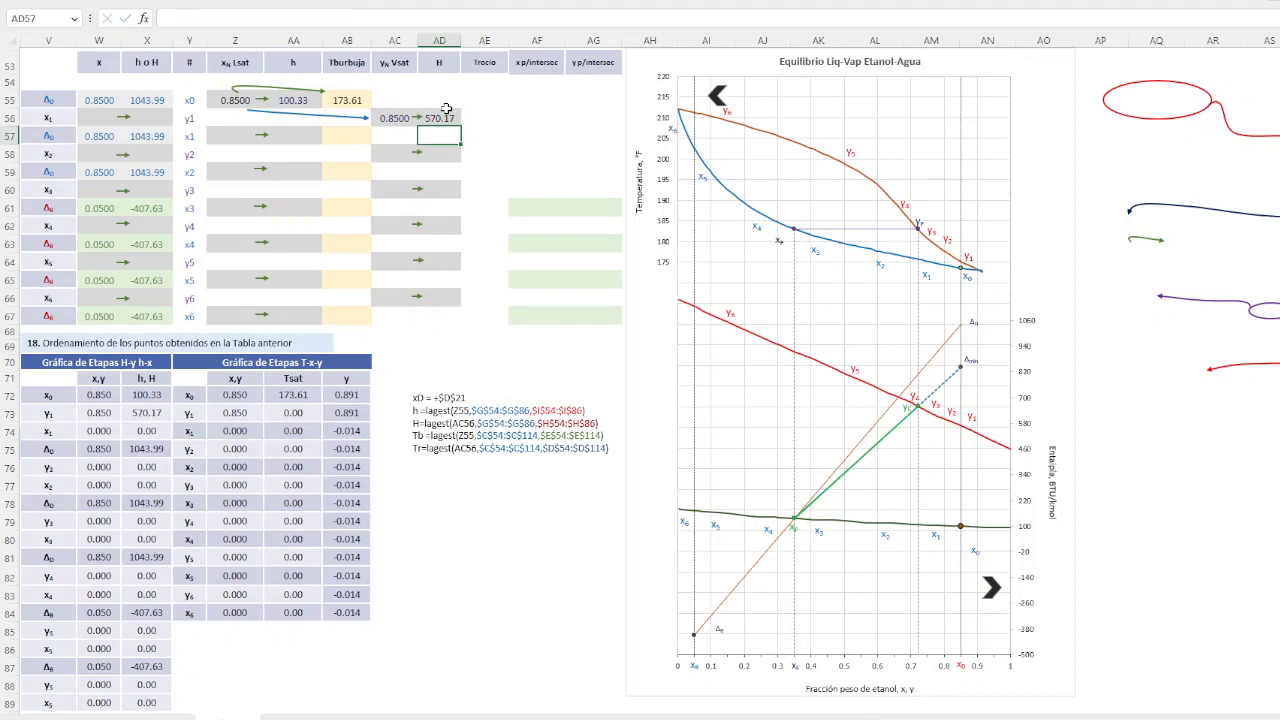
Check the AC56 reference in y1's H formula, then examine the Trocio cell AE56 and where y1 falls on both chart curves
{"action": "left_click", "coordinate": [445, 118]}
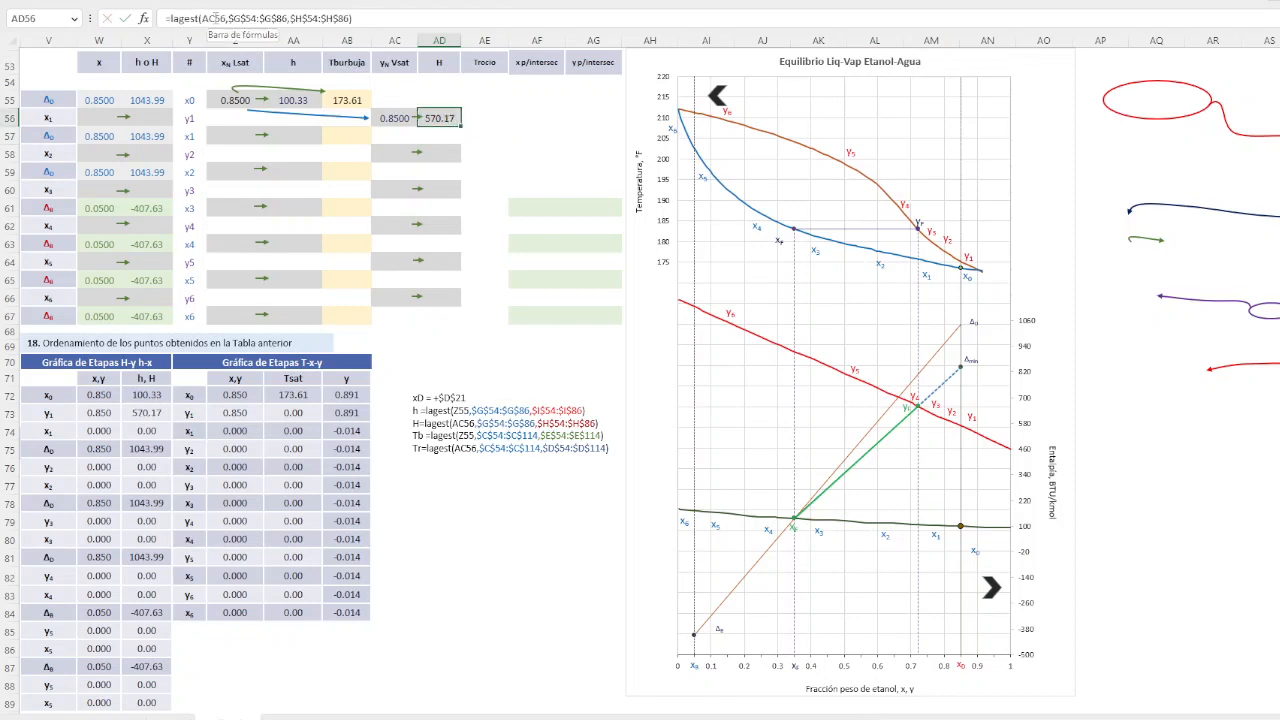
{"action": "left_click", "coordinate": [215, 18]}
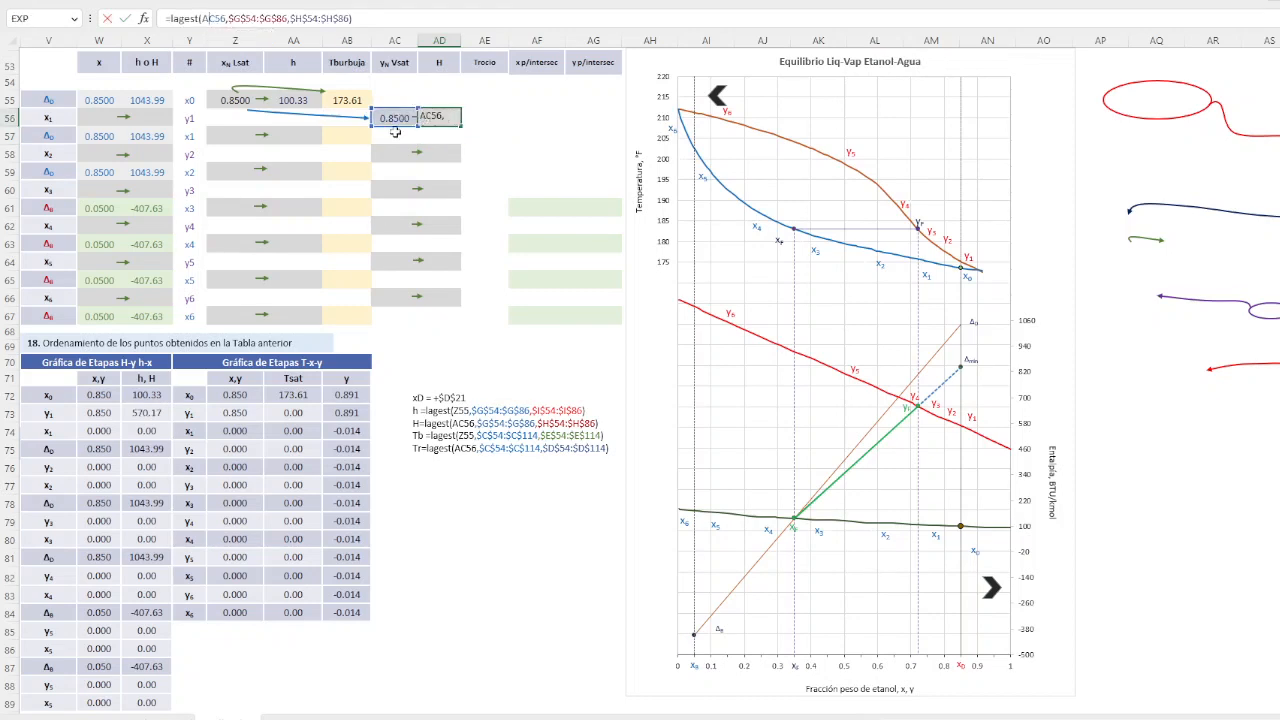
{"action": "key", "text": "Escape"}
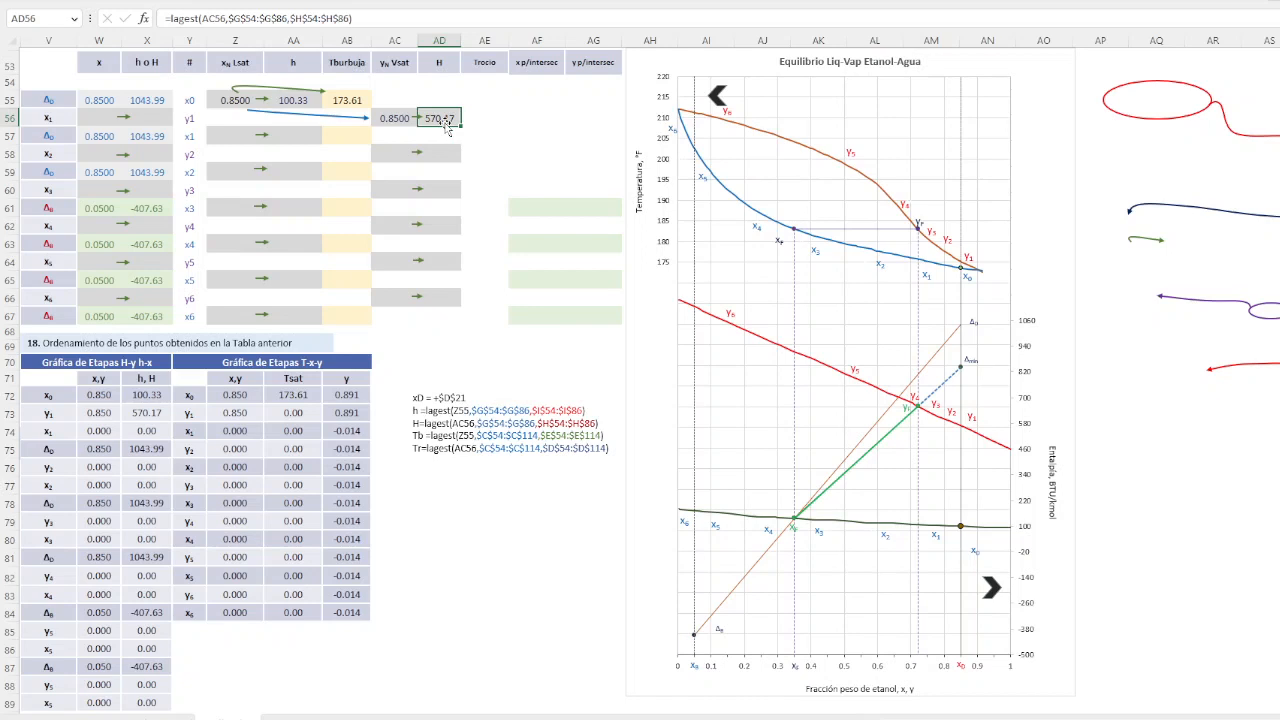
{"action": "left_click", "coordinate": [484, 118]}
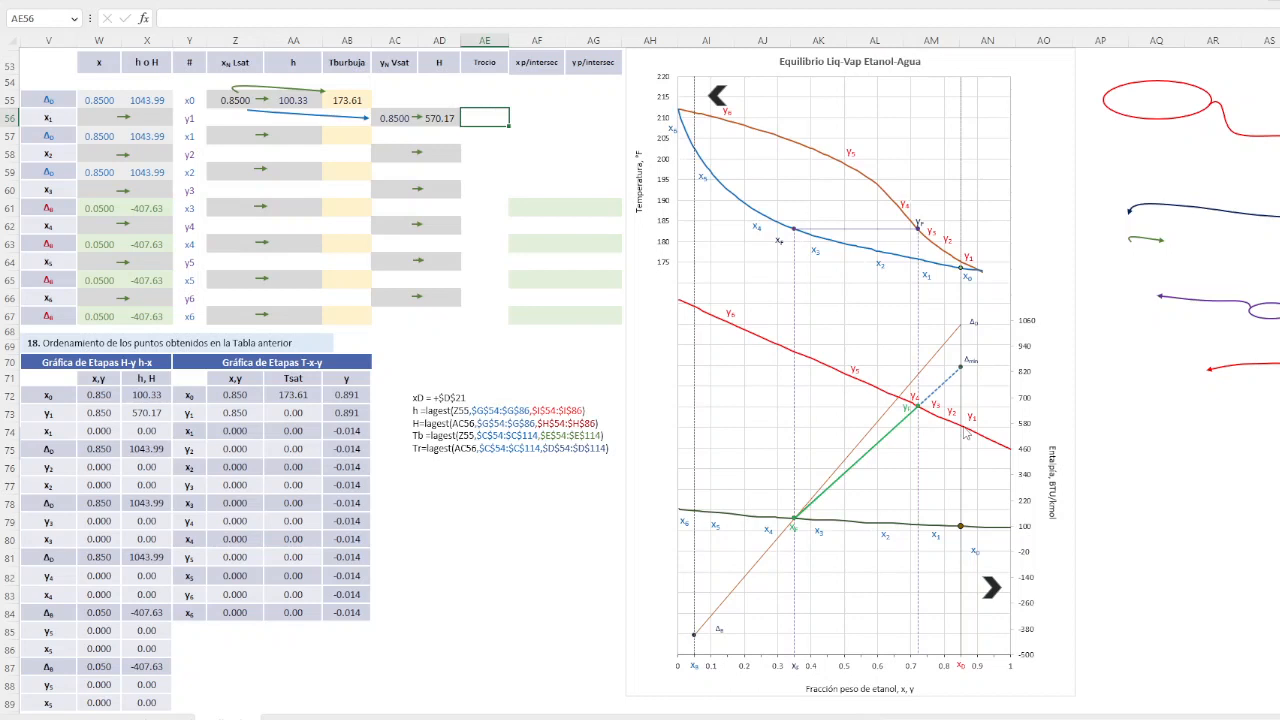
{"action": "mouse_move", "coordinate": [966, 434]}
{"action": "mouse_move", "coordinate": [957, 272]}
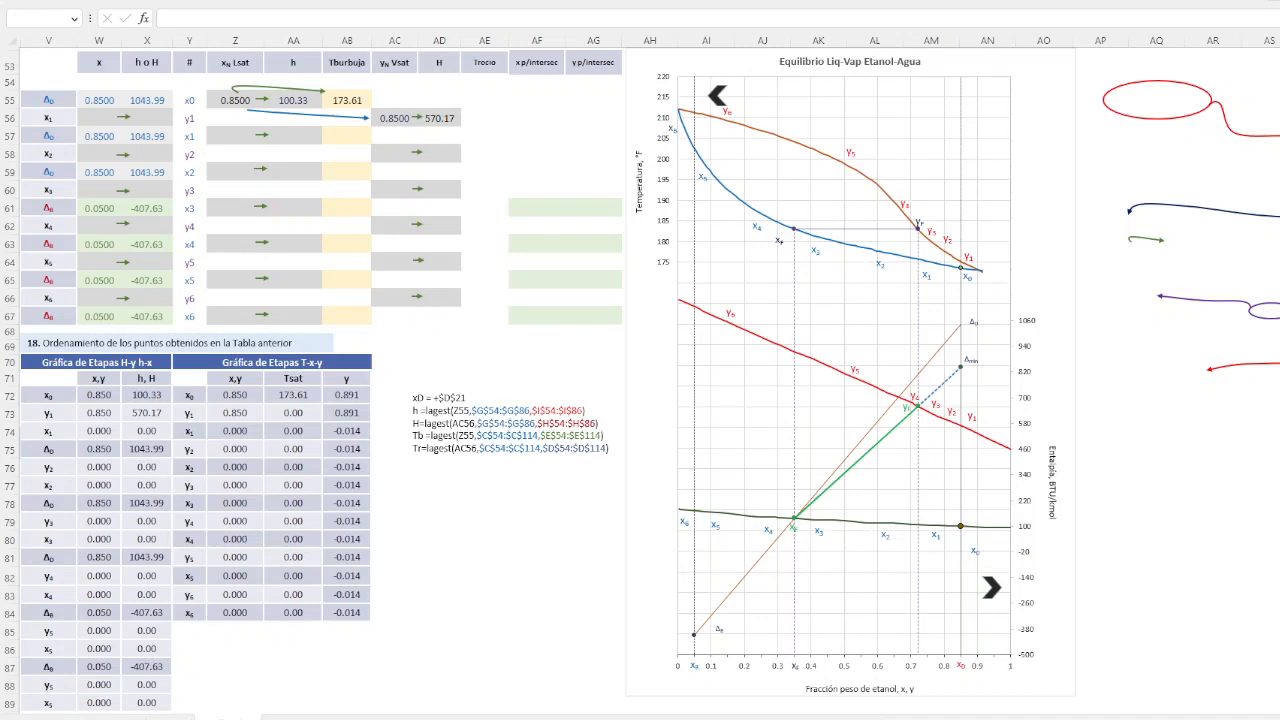
Copy the Tr formula from the text box note and enter it in AE56 as =lagest(AC56,$C$54:$C$114,$D$54:$D$114)
{"action": "left_click", "coordinate": [478, 119]}
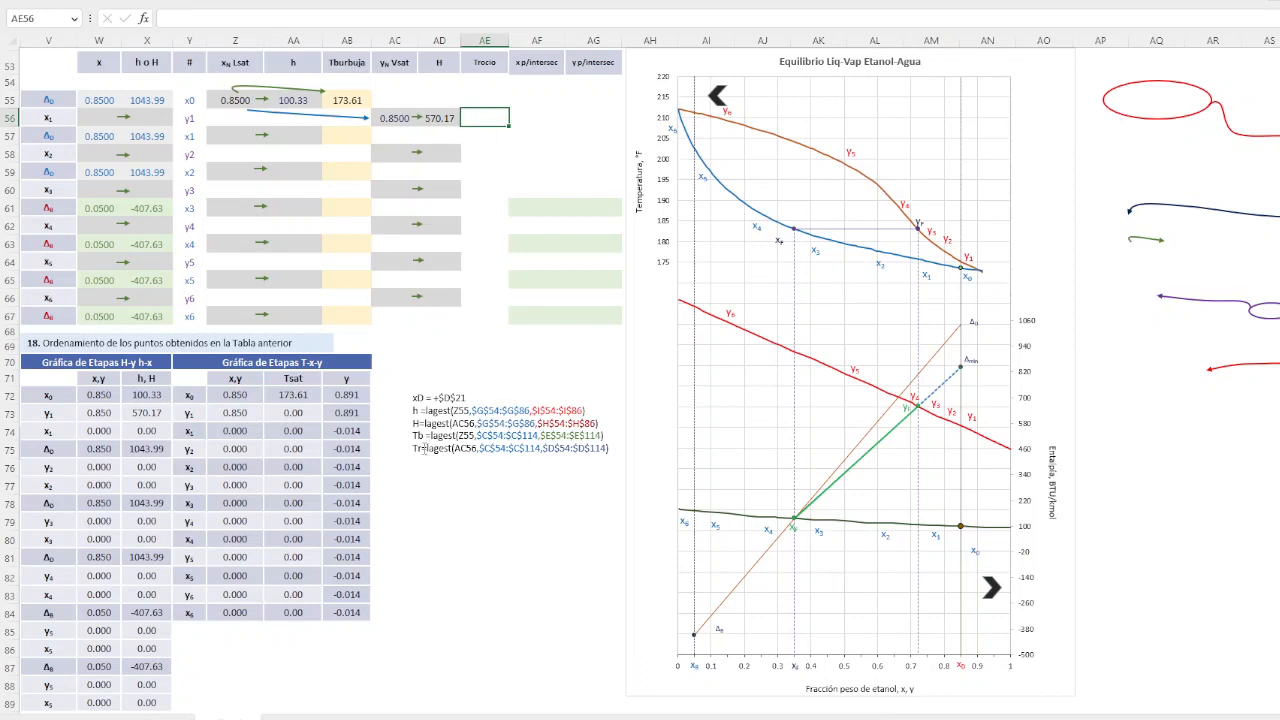
{"action": "left_click_drag", "start_coordinate": [422, 449], "coordinate": [610, 449]}
{"action": "key", "text": "ctrl+c"}
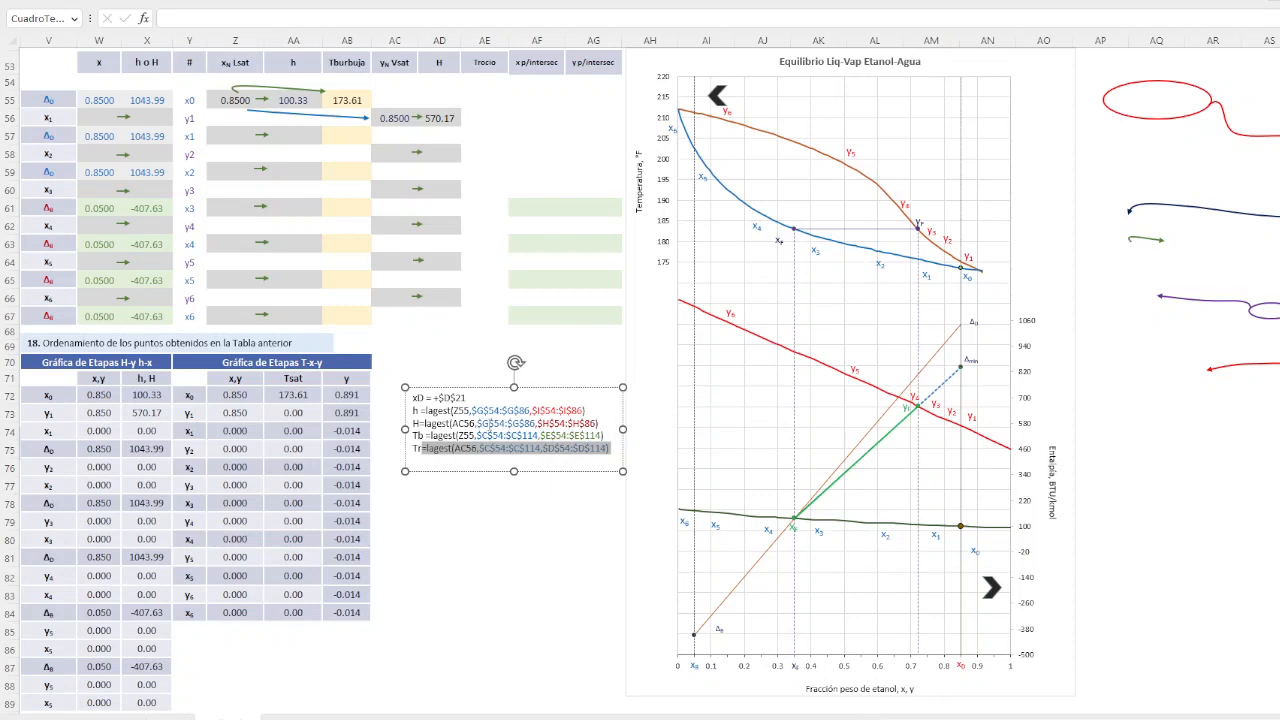
{"action": "key", "text": "Escape"}
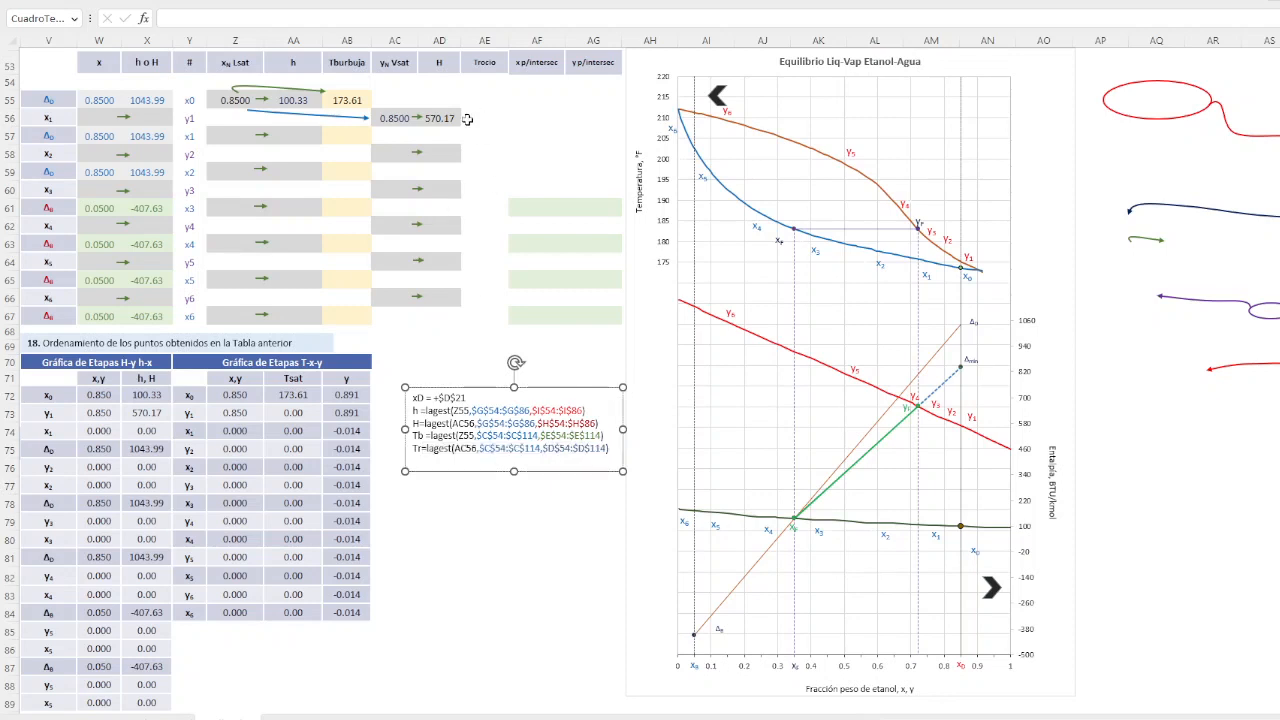
{"action": "left_click", "coordinate": [474, 119]}
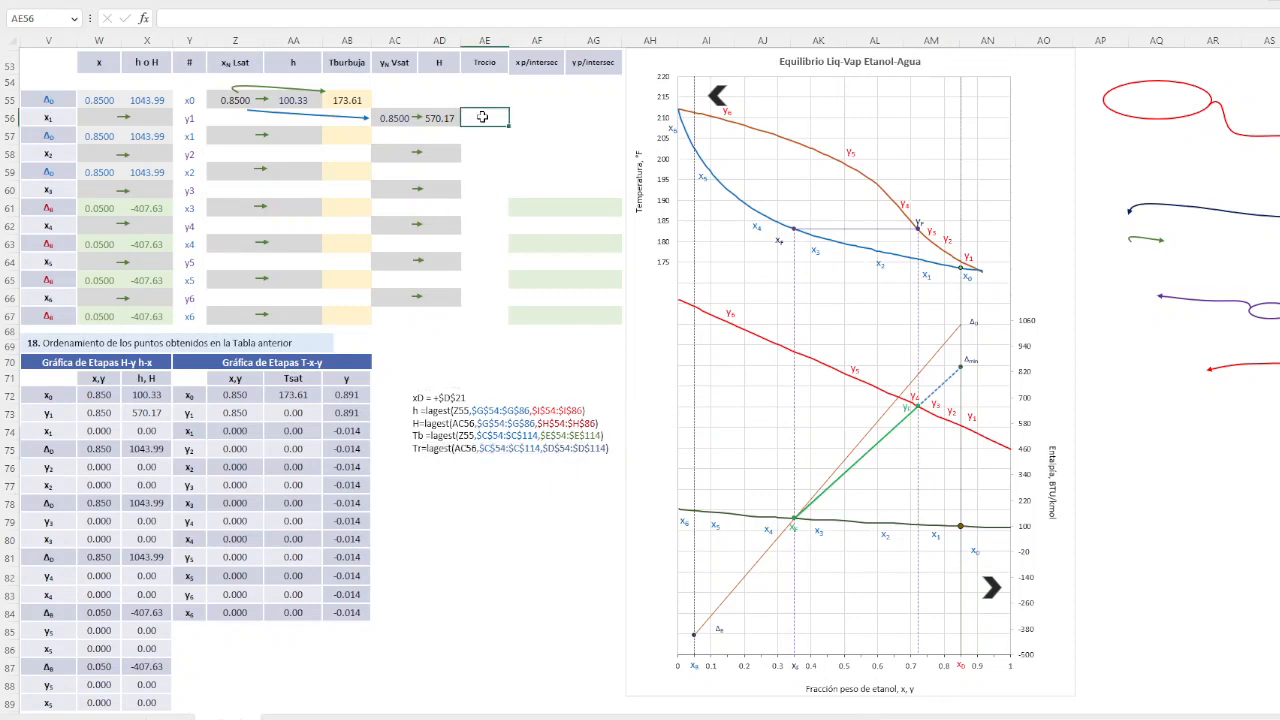
{"action": "left_click", "coordinate": [190, 19]}
{"action": "key", "text": "ctrl+v"}
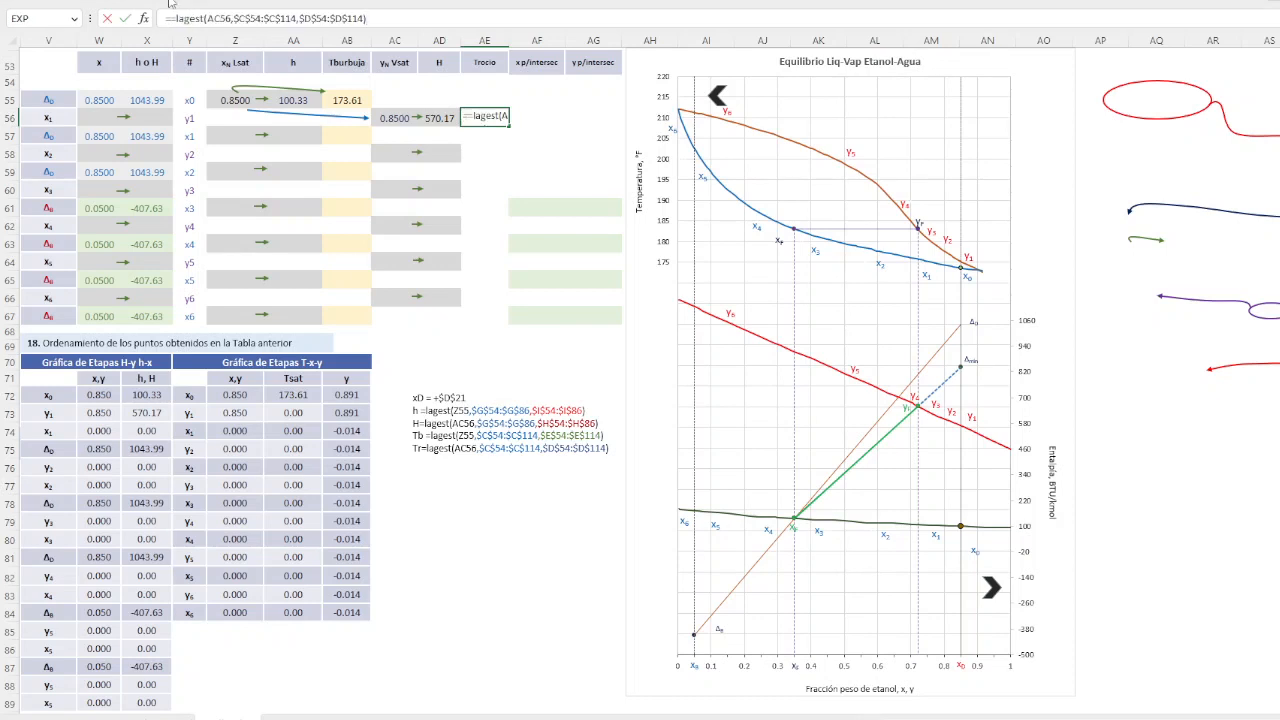
{"action": "key", "text": "Return"}
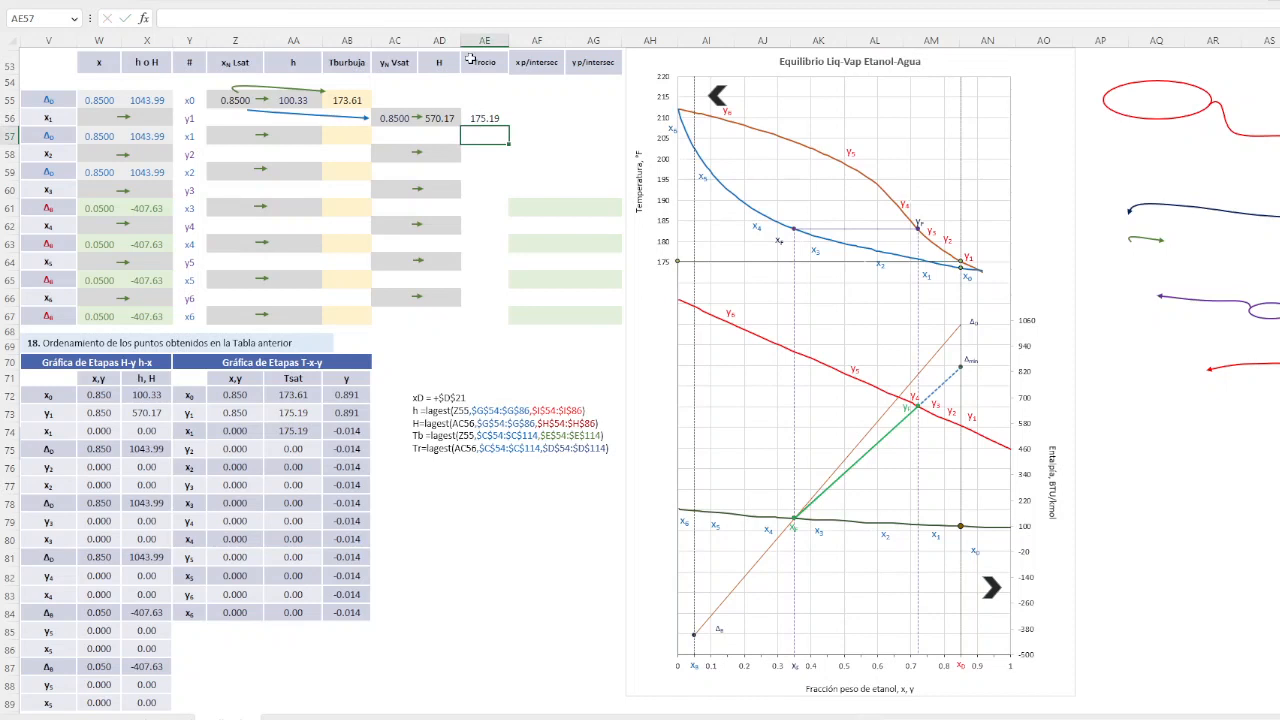
Check the cell references in AE56's Trocio formula and examine the y1 point on the temperature chart
{"action": "left_click", "coordinate": [478, 119]}
{"action": "left_click", "coordinate": [241, 20]}
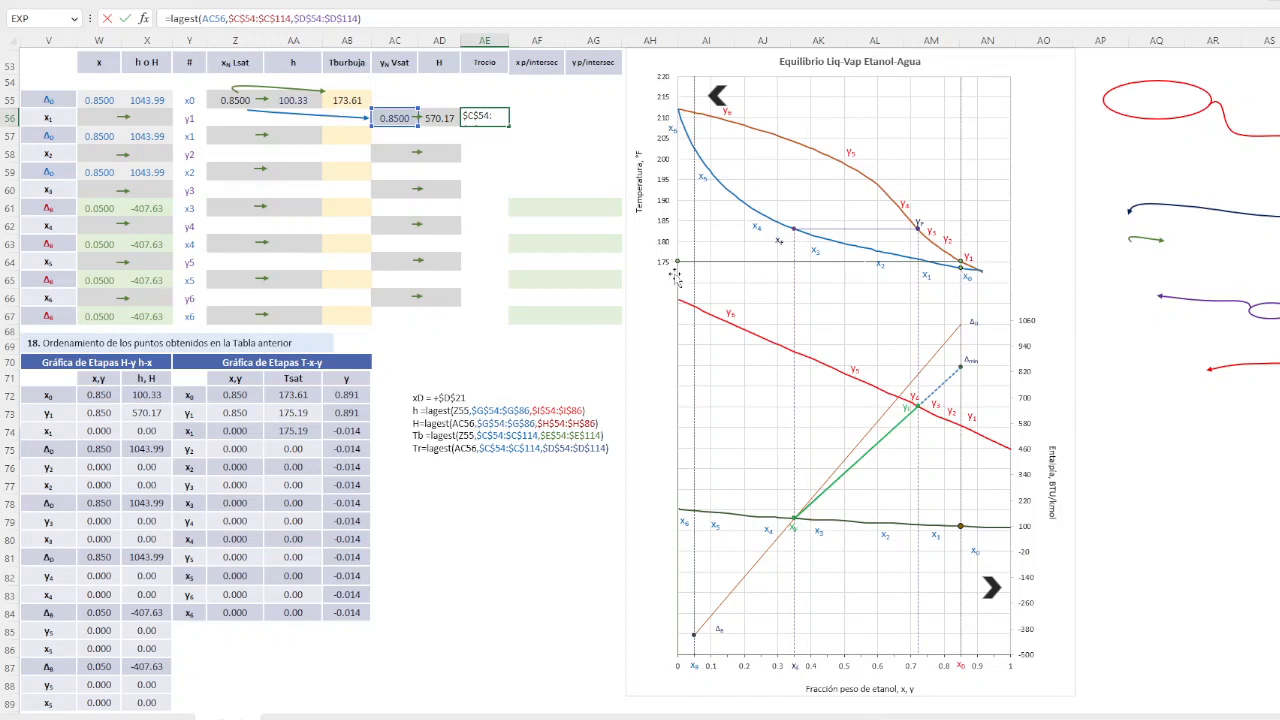
{"action": "mouse_move", "coordinate": [963, 275]}
{"action": "key", "text": "ctrl+Return"}
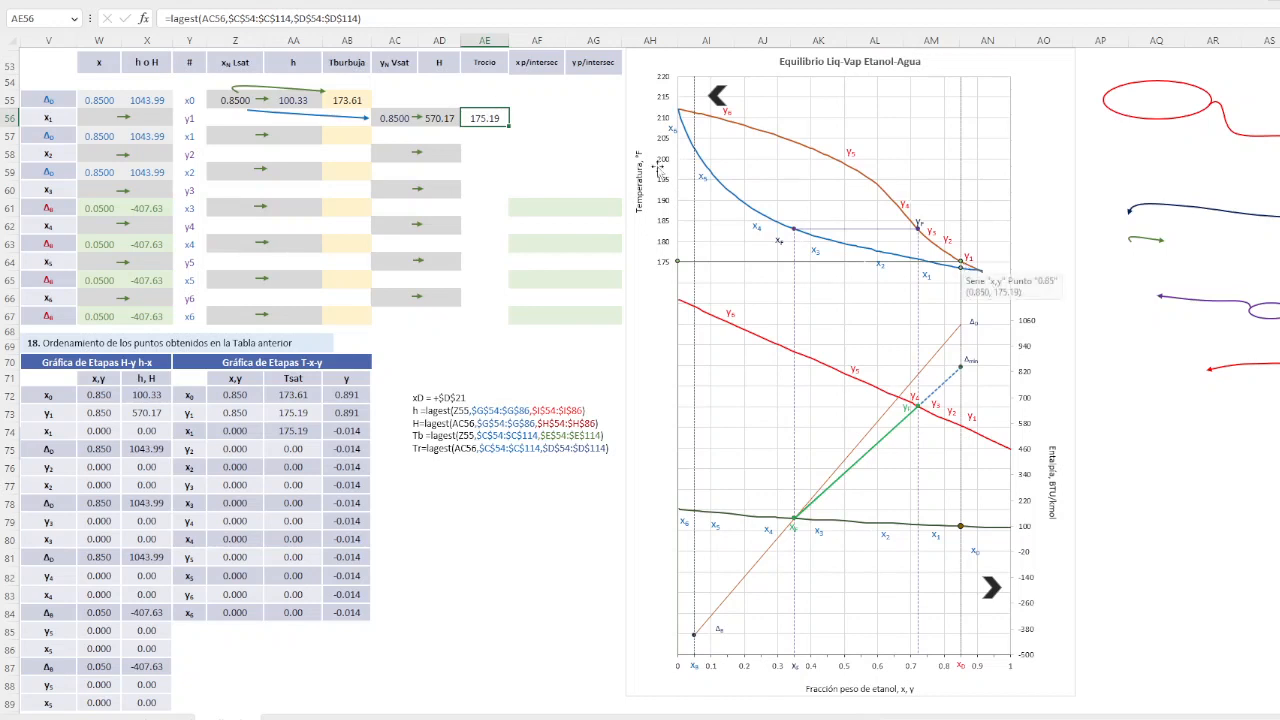
Fill the Trocio cell AE56 with light orange and copy its format to AE58
{"action": "left_click", "coordinate": [70, 4]}
{"action": "left_click", "coordinate": [314, 45]}
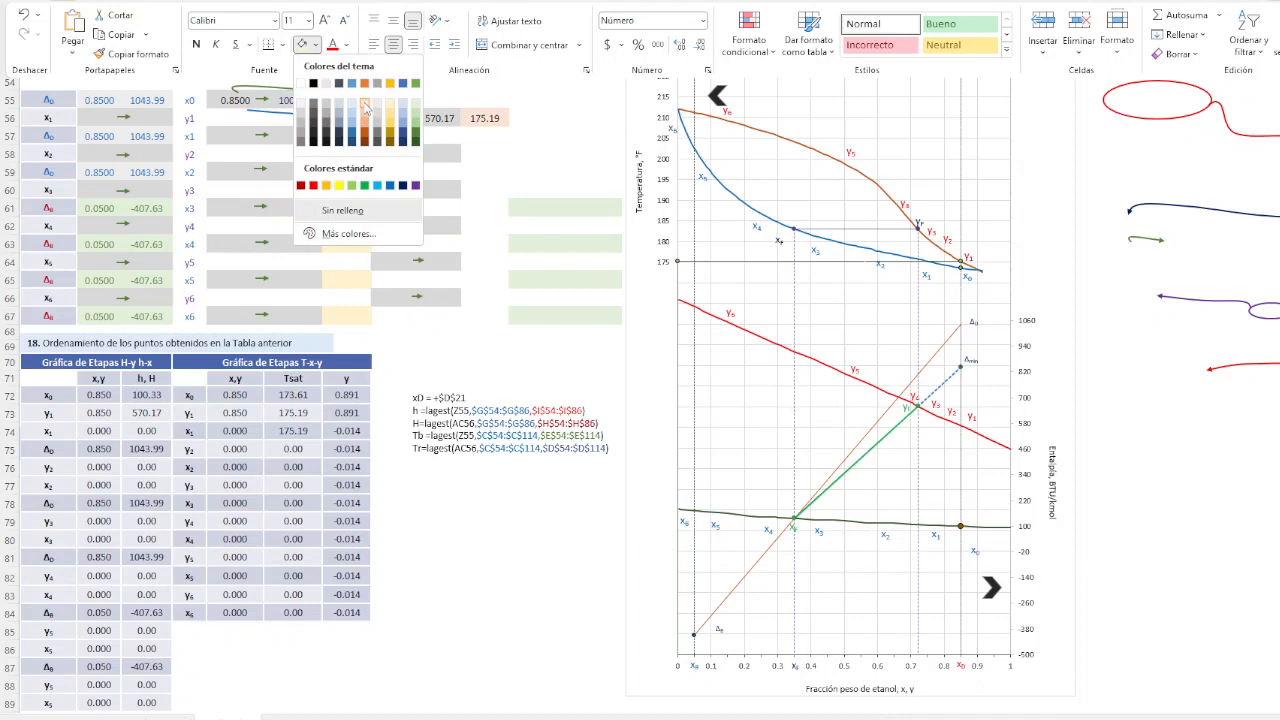
{"action": "left_click", "coordinate": [485, 118]}
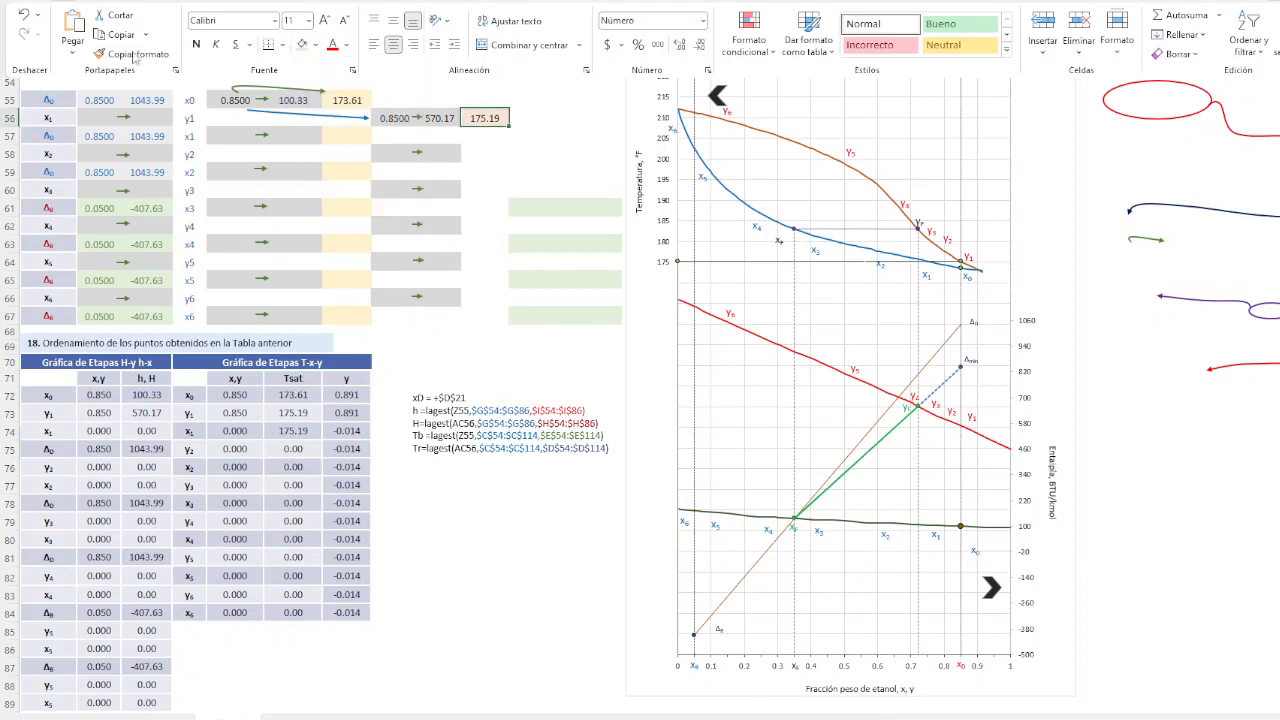
{"action": "left_click", "coordinate": [100, 55]}
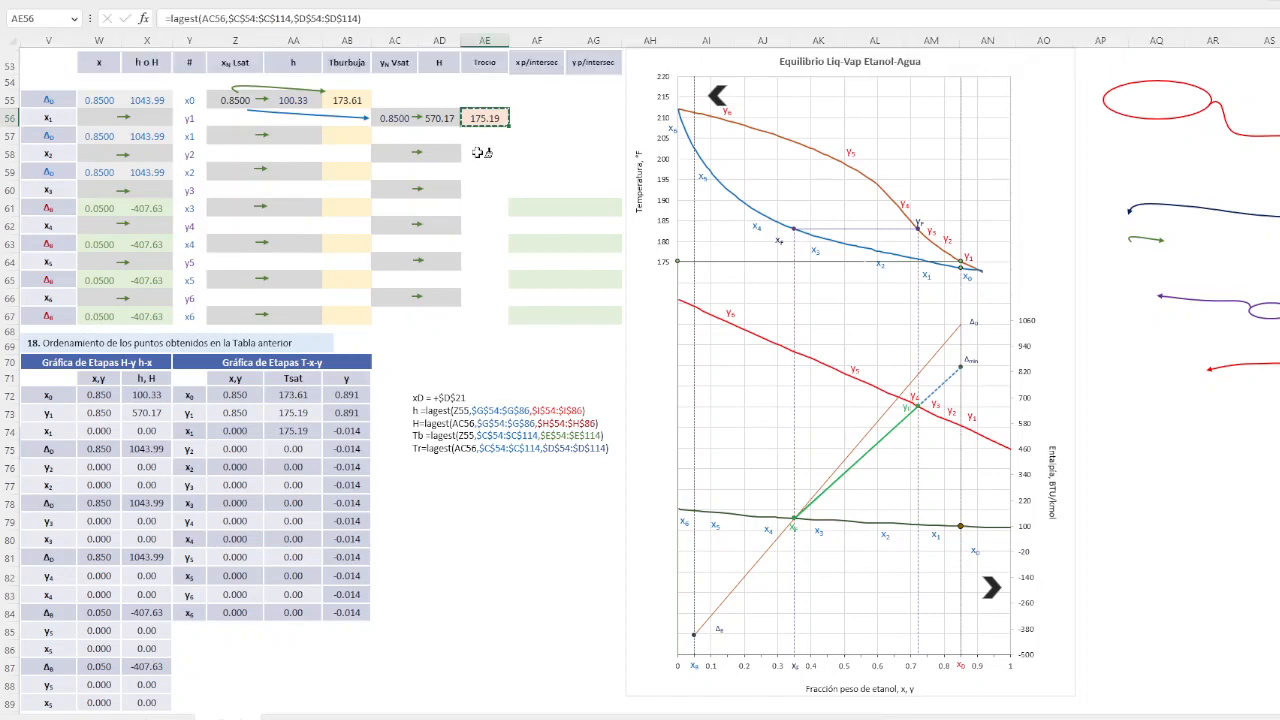
{"action": "left_click", "coordinate": [478, 152]}
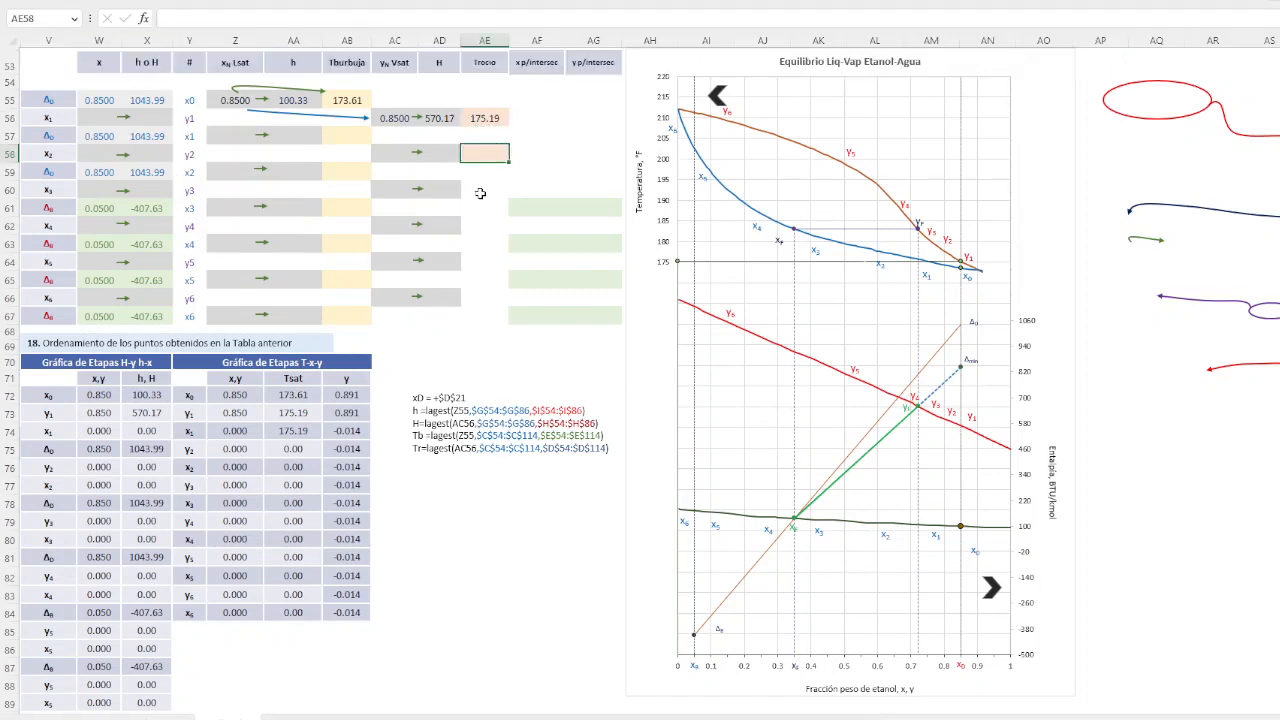
Apply the same light orange fill to the Trocio cells AE60, AE62, AE64 and AE66
{"action": "left_click", "coordinate": [480, 190]}
{"action": "left_click", "coordinate": [484, 225]}
{"action": "left_click", "coordinate": [480, 260]}
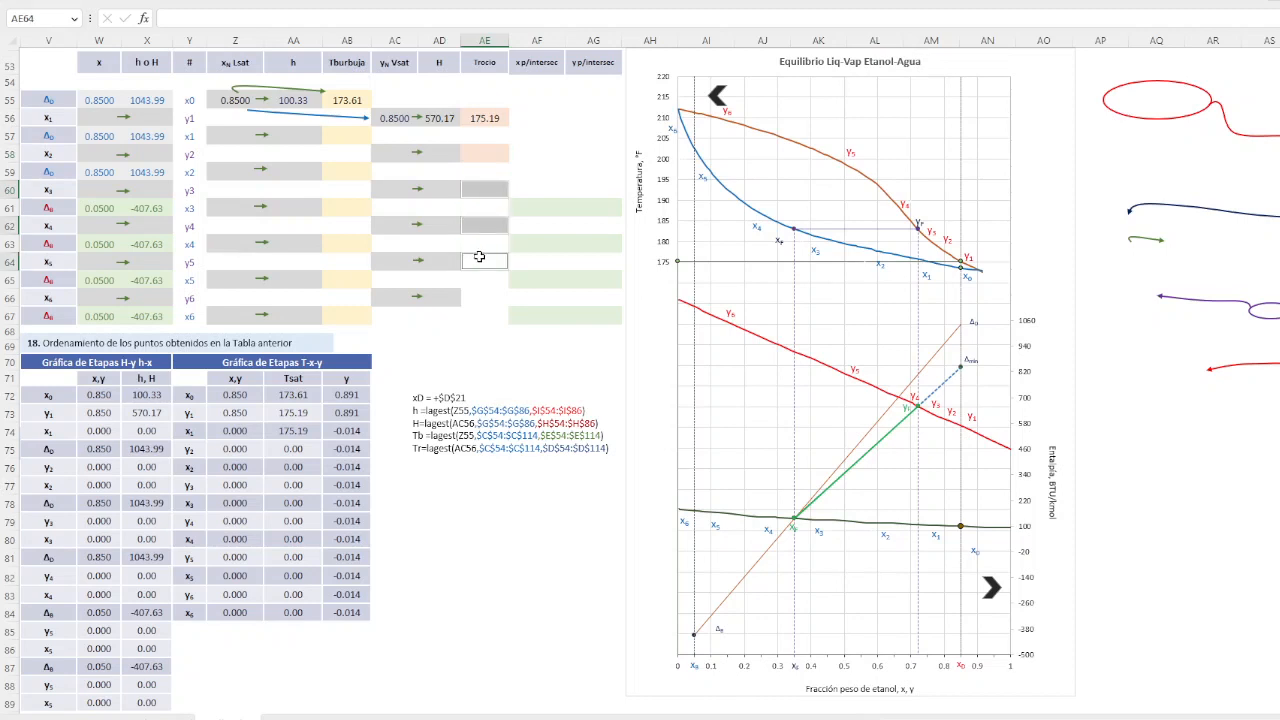
{"action": "left_click", "coordinate": [482, 296]}
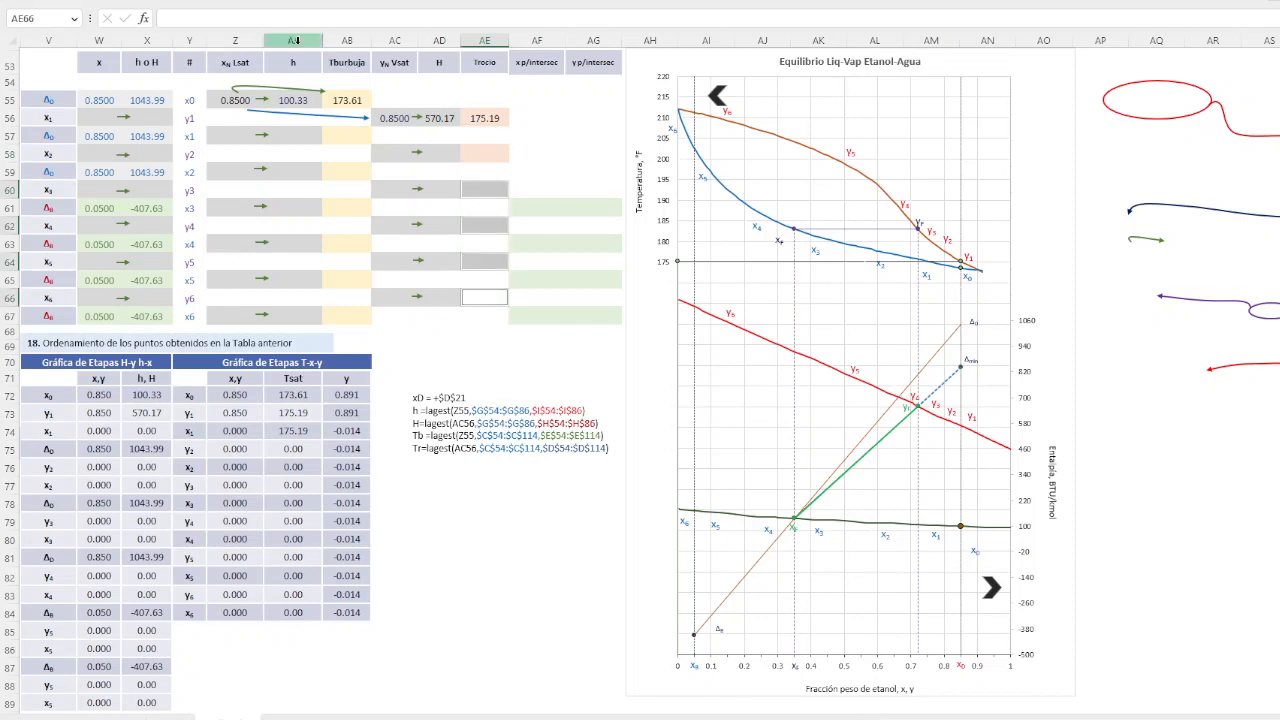
{"action": "left_click", "coordinate": [64, 3]}
{"action": "left_click", "coordinate": [302, 44]}
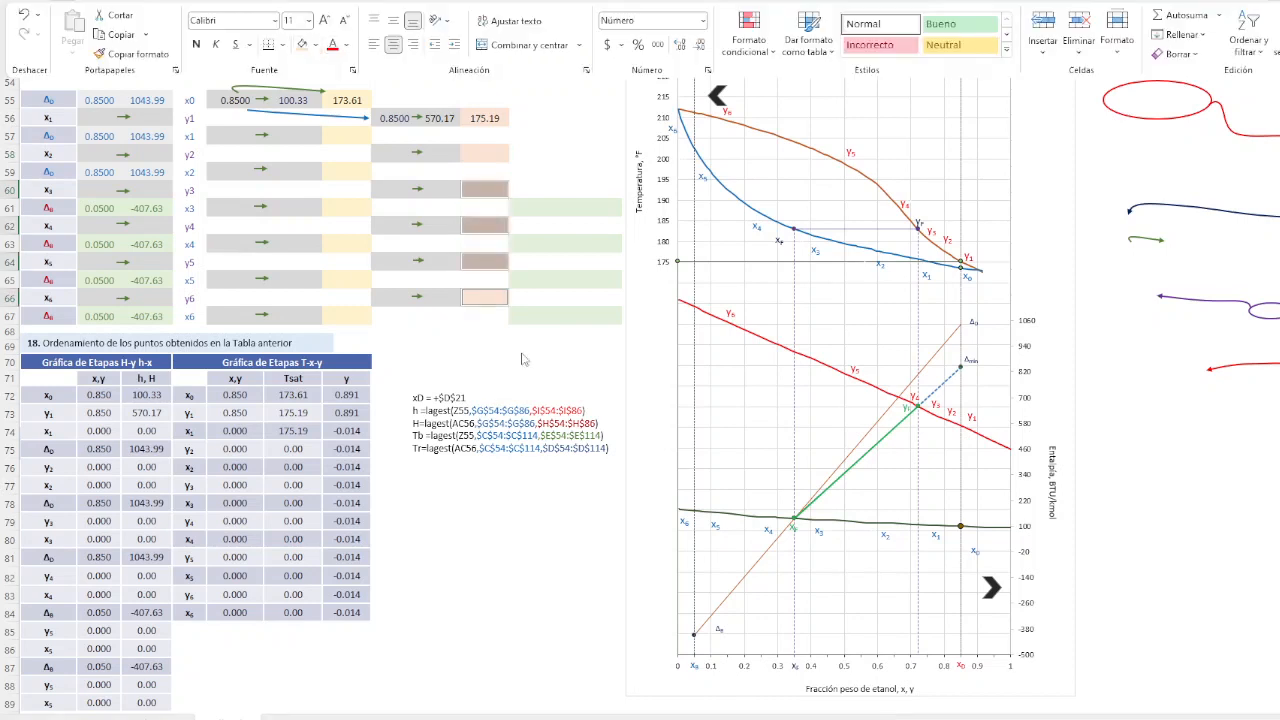
{"action": "left_click", "coordinate": [470, 350]}
{"action": "left_click", "coordinate": [437, 331]}
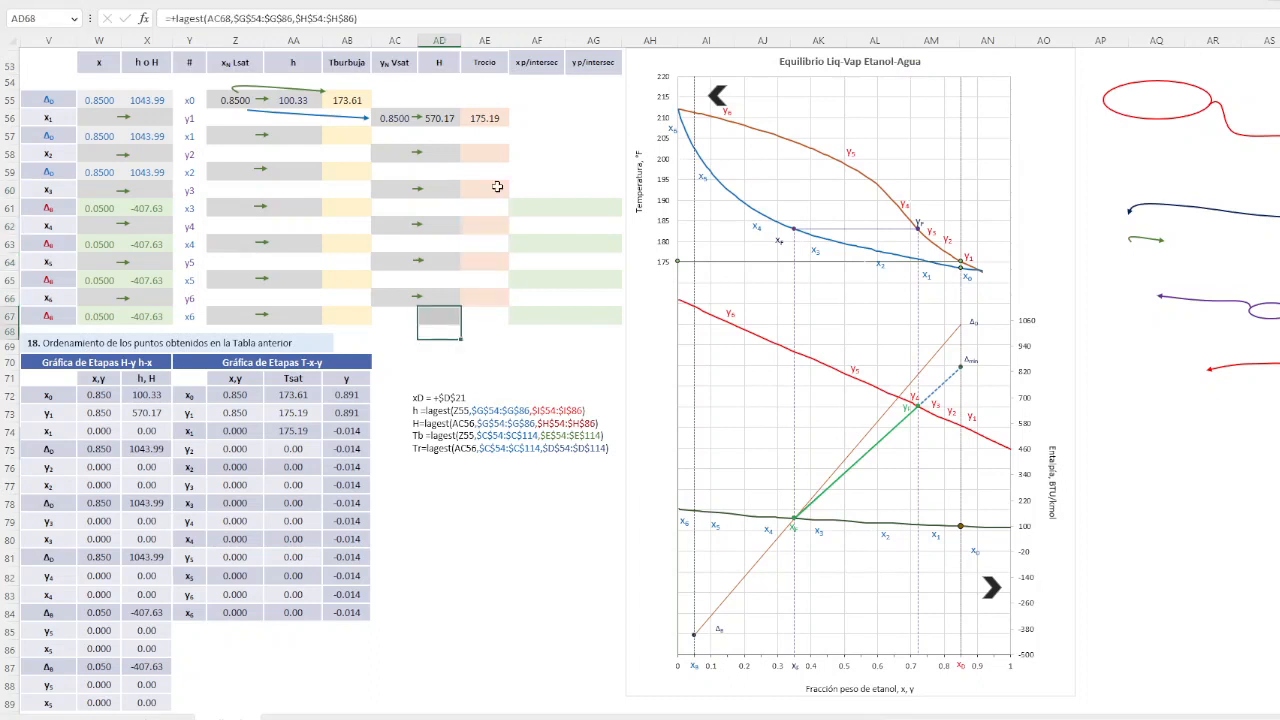
Place the curved brown arrow over row 56 so it leads from the y1 composition AC56 to the Trocio cell AE56
{"action": "left_click", "coordinate": [485, 118]}
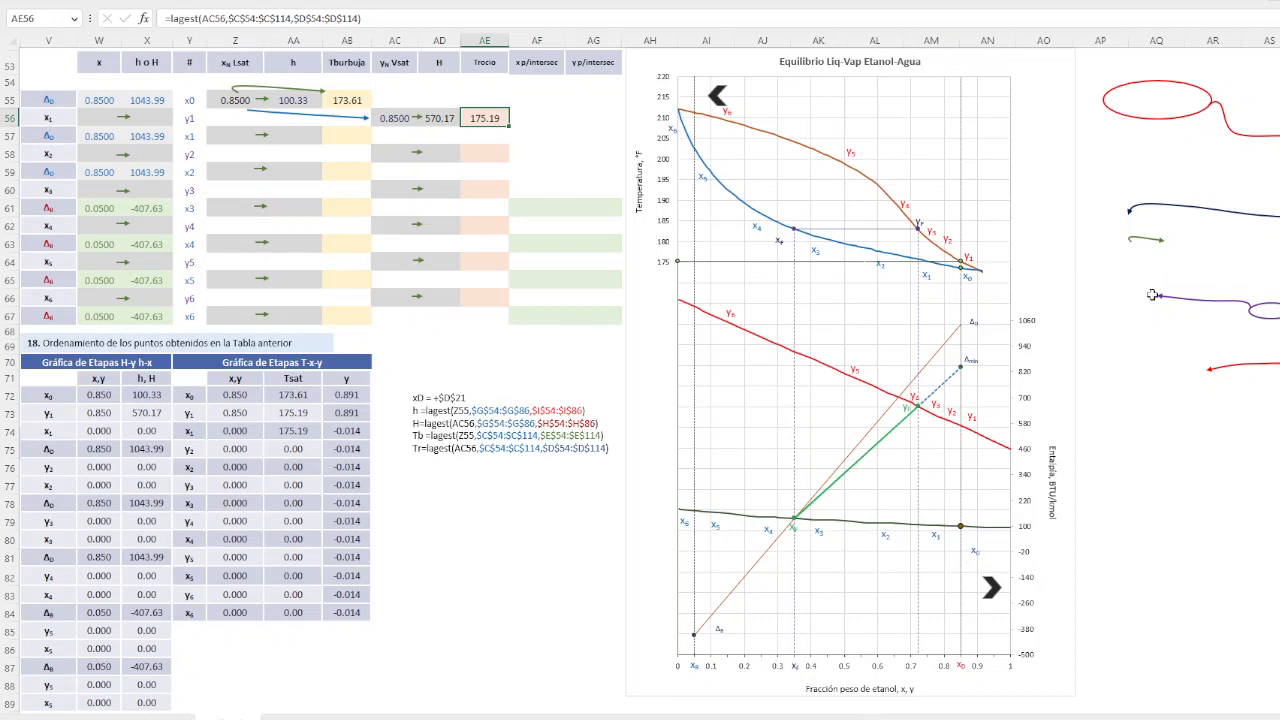
{"action": "mouse_move", "coordinate": [1147, 238]}
{"action": "left_mouse_down"}
{"action": "mouse_move", "coordinate": [414, 91]}
{"action": "mouse_move", "coordinate": [407, 104]}
{"action": "mouse_move", "coordinate": [828, 174]}
{"action": "mouse_move", "coordinate": [1225, 265]}
{"action": "mouse_move", "coordinate": [737, 126]}
{"action": "mouse_move", "coordinate": [424, 98]}
{"action": "left_mouse_up"}
{"action": "left_click", "coordinate": [395, 120]}
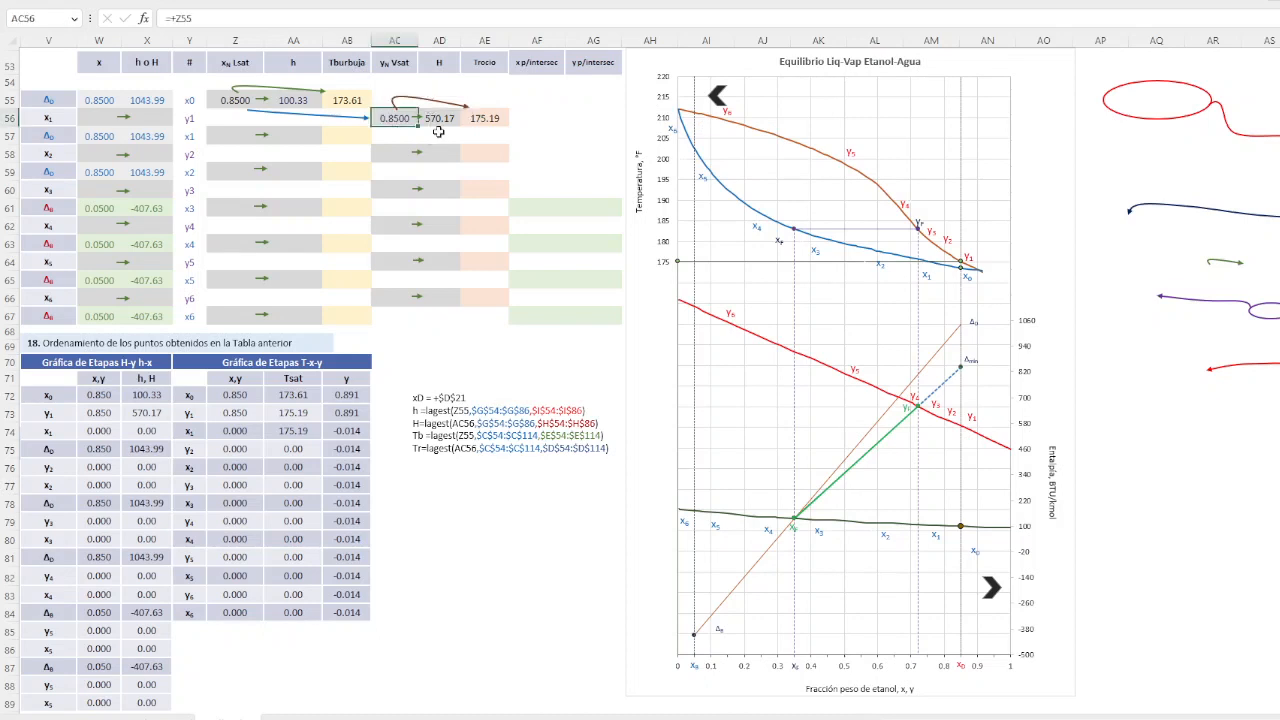
Examine y1's dew temperature in AE56 and follow its horizontal line on the temperature chart to the liquid curve at x1
{"action": "left_click", "coordinate": [488, 119]}
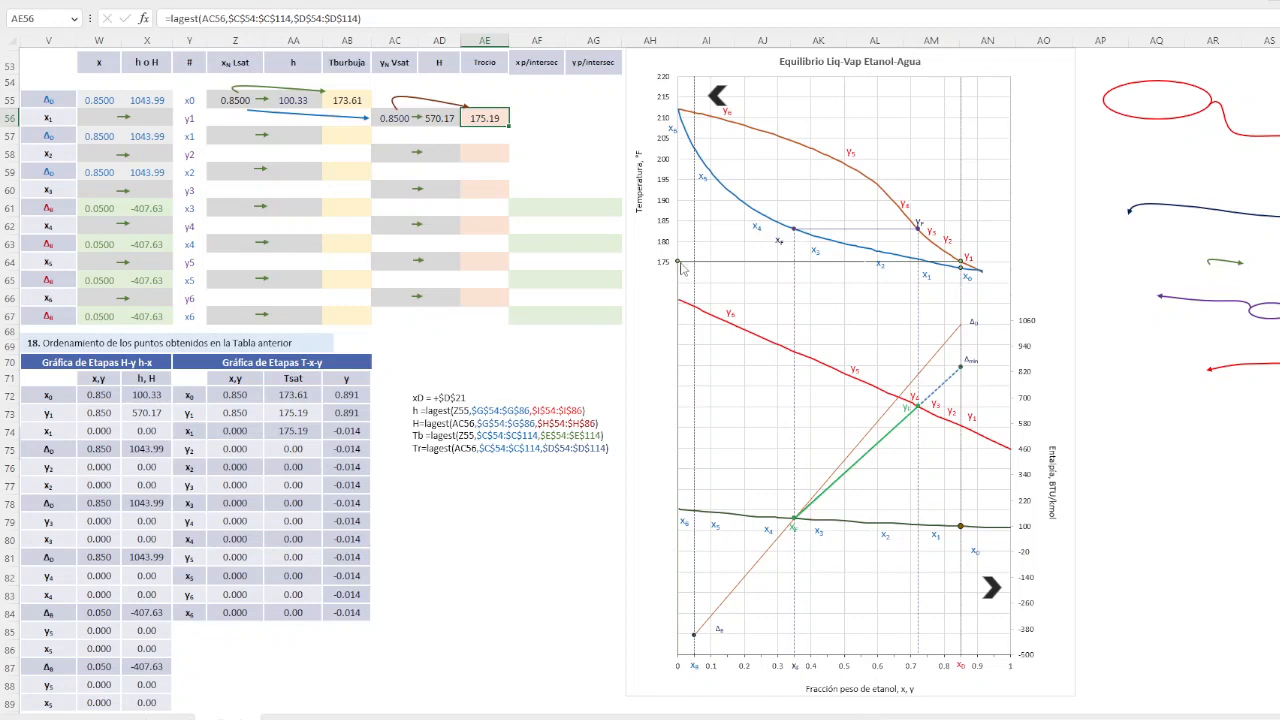
{"action": "mouse_move", "coordinate": [679, 265]}
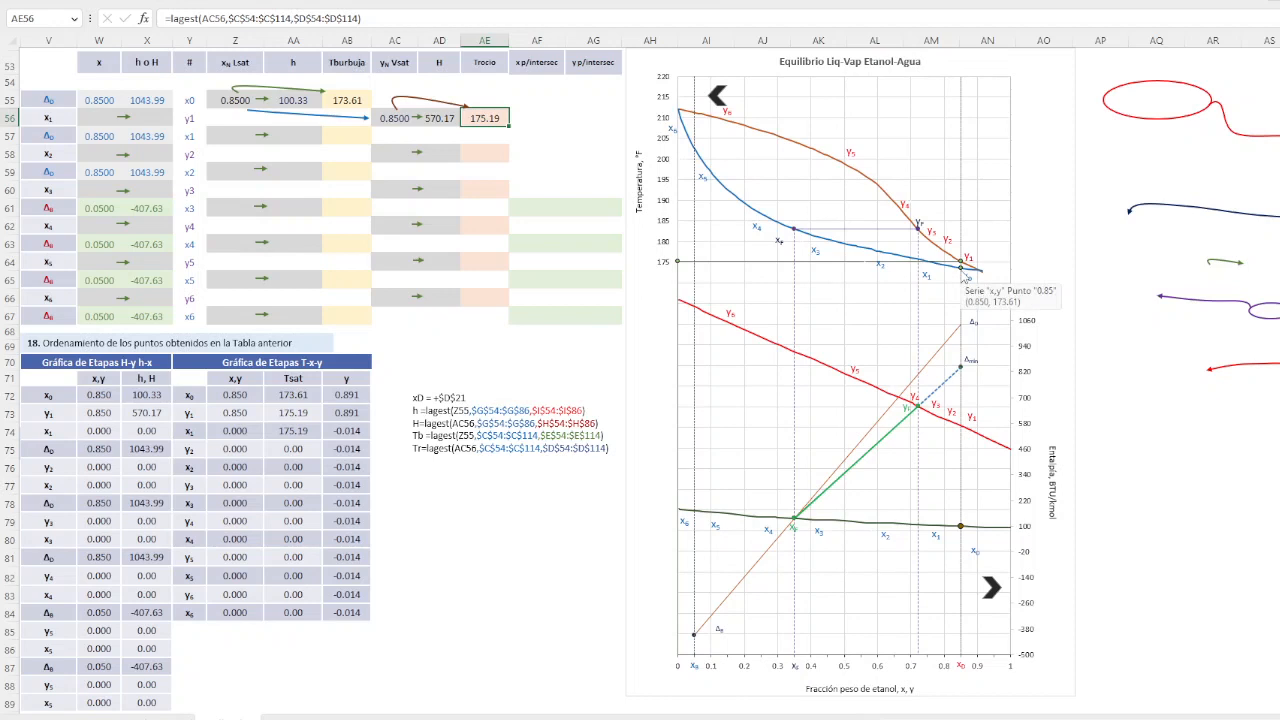
{"action": "mouse_move", "coordinate": [930, 270]}
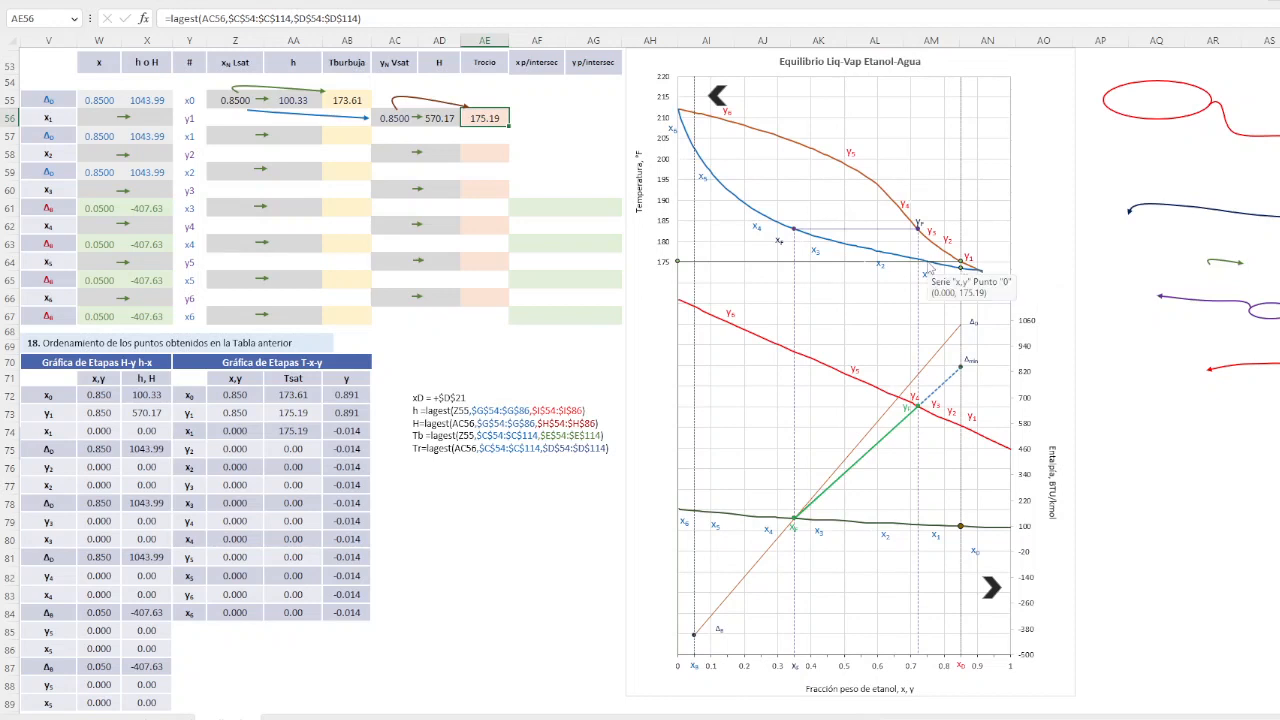
{"action": "left_click", "coordinate": [192, 118]}
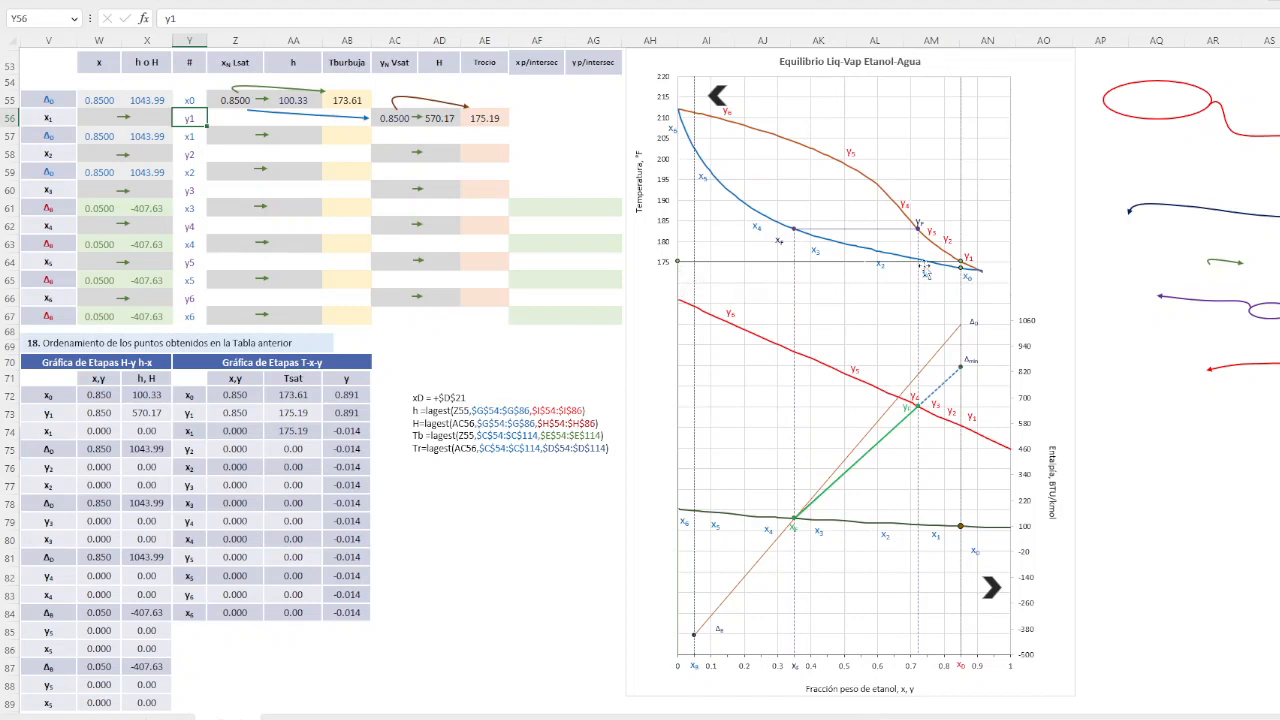
{"action": "mouse_move", "coordinate": [927, 268]}
Move the curved dark blue arrow from beside the chart so it leads from AE56 to the x1 composition cell Z57
{"action": "left_click", "coordinate": [1225, 209]}
{"action": "left_click_drag", "start_coordinate": [1225, 209], "coordinate": [348, 127]}
{"action": "left_click", "coordinate": [235, 135]}
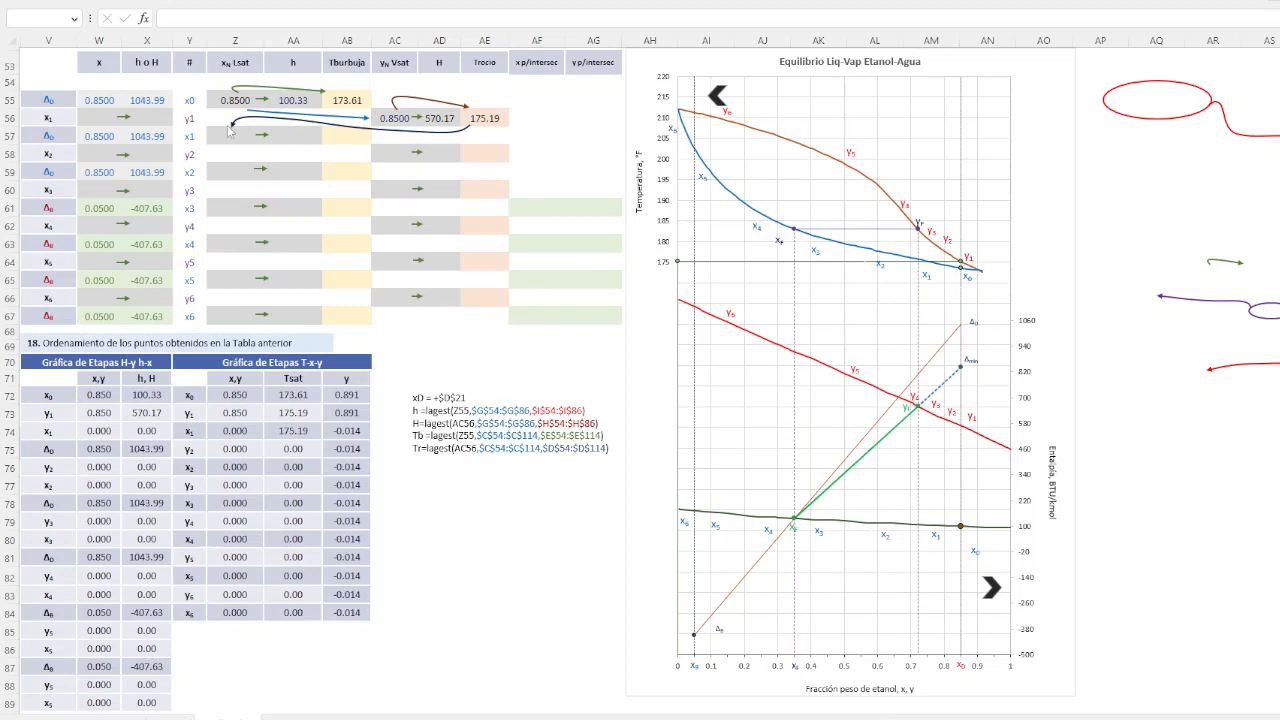
{"action": "left_click", "coordinate": [230, 130]}
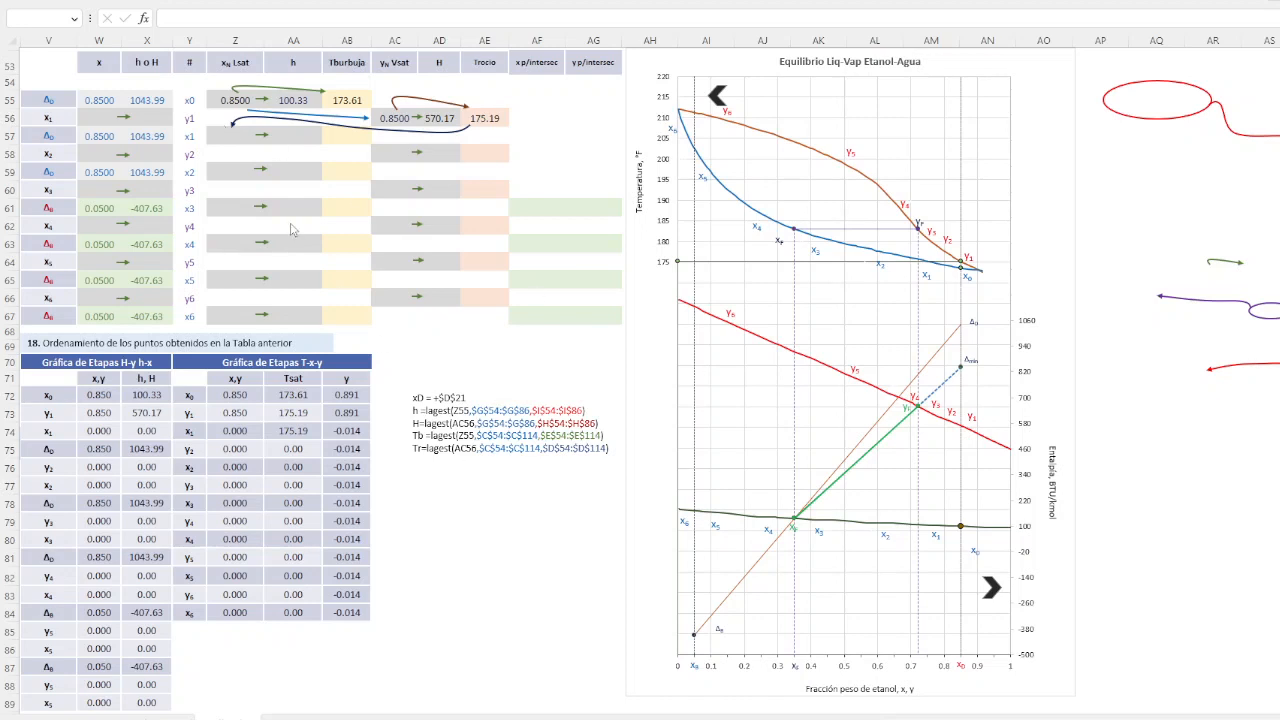
{"action": "left_click", "coordinate": [424, 448]}
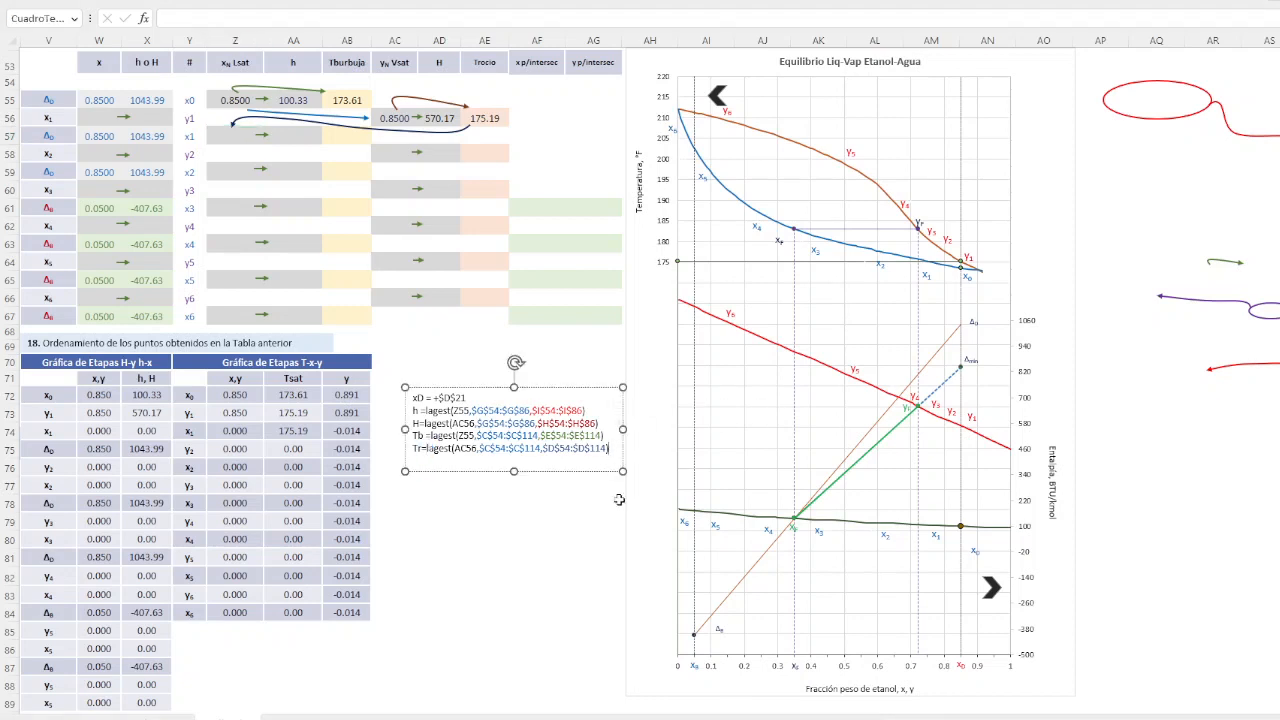
{"action": "key", "text": "Return"}
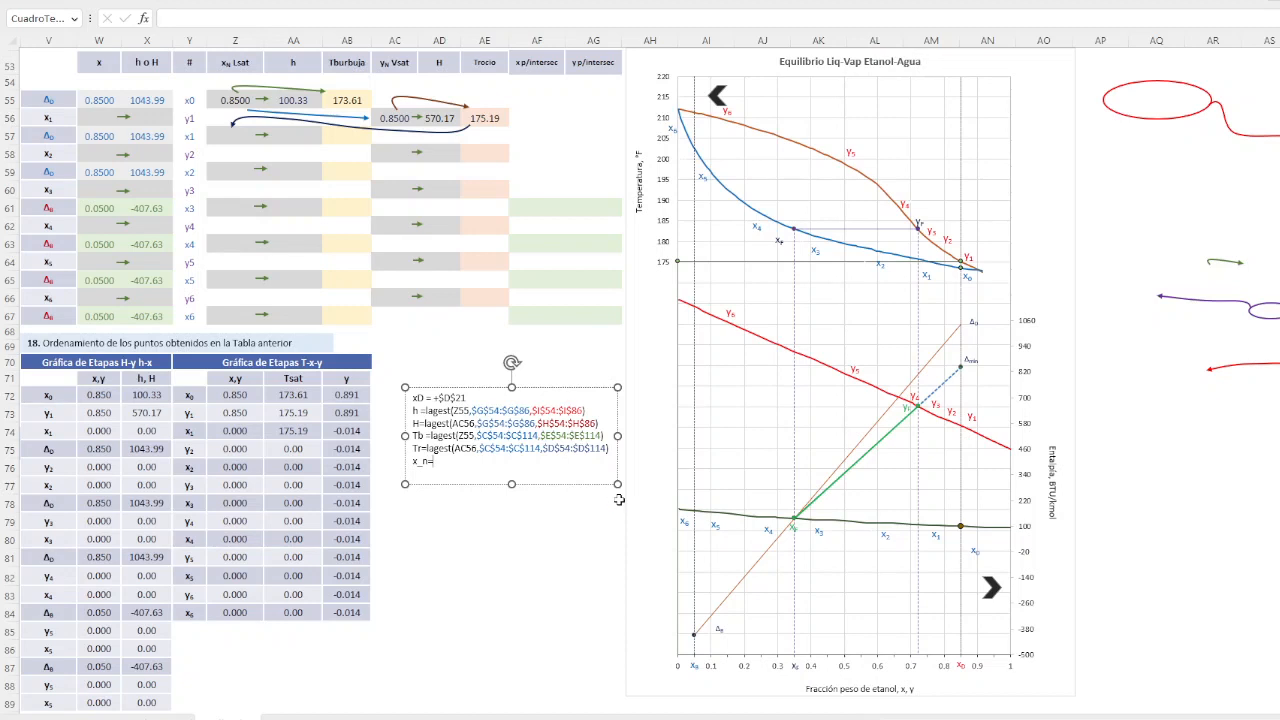
{"action": "type", "text": "=@SI(Z55>=$O$54,lagest(AE56,$E$54:$E$114,$C$54:$C$114),0)"}
{"action": "left_click", "coordinate": [631, 385]}
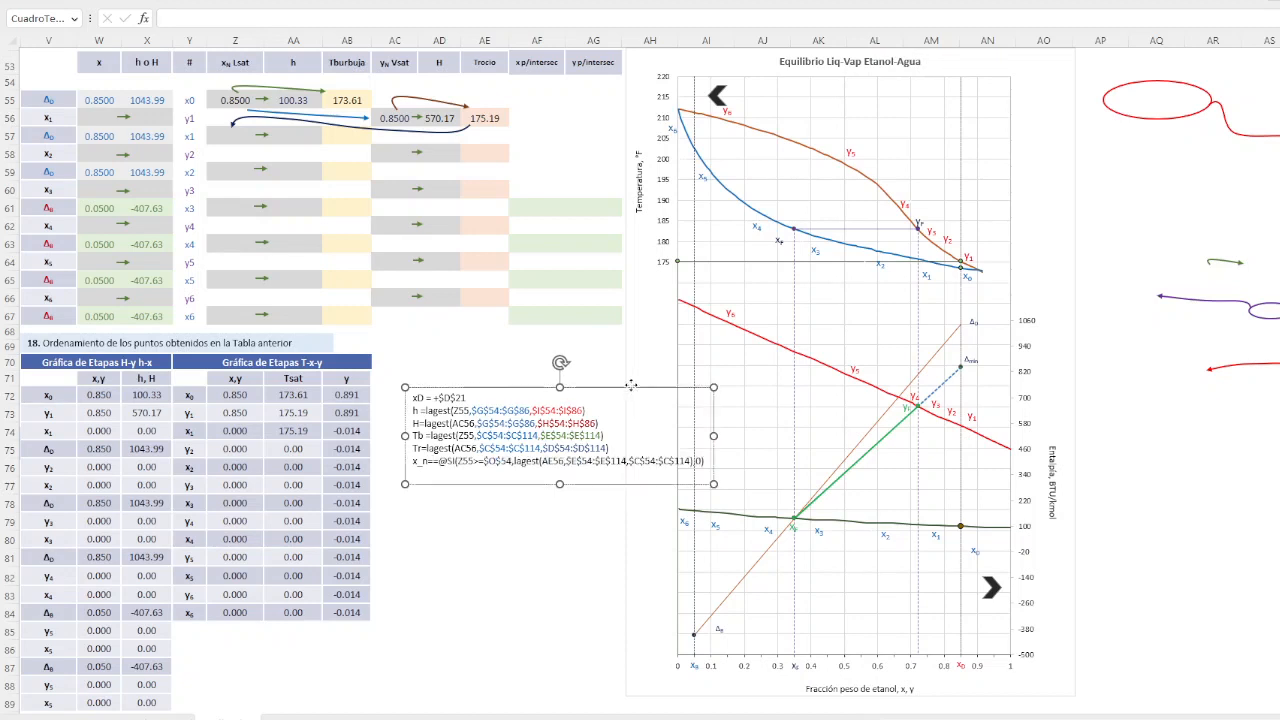
{"action": "left_click_drag", "start_coordinate": [631, 385], "coordinate": [602, 384]}
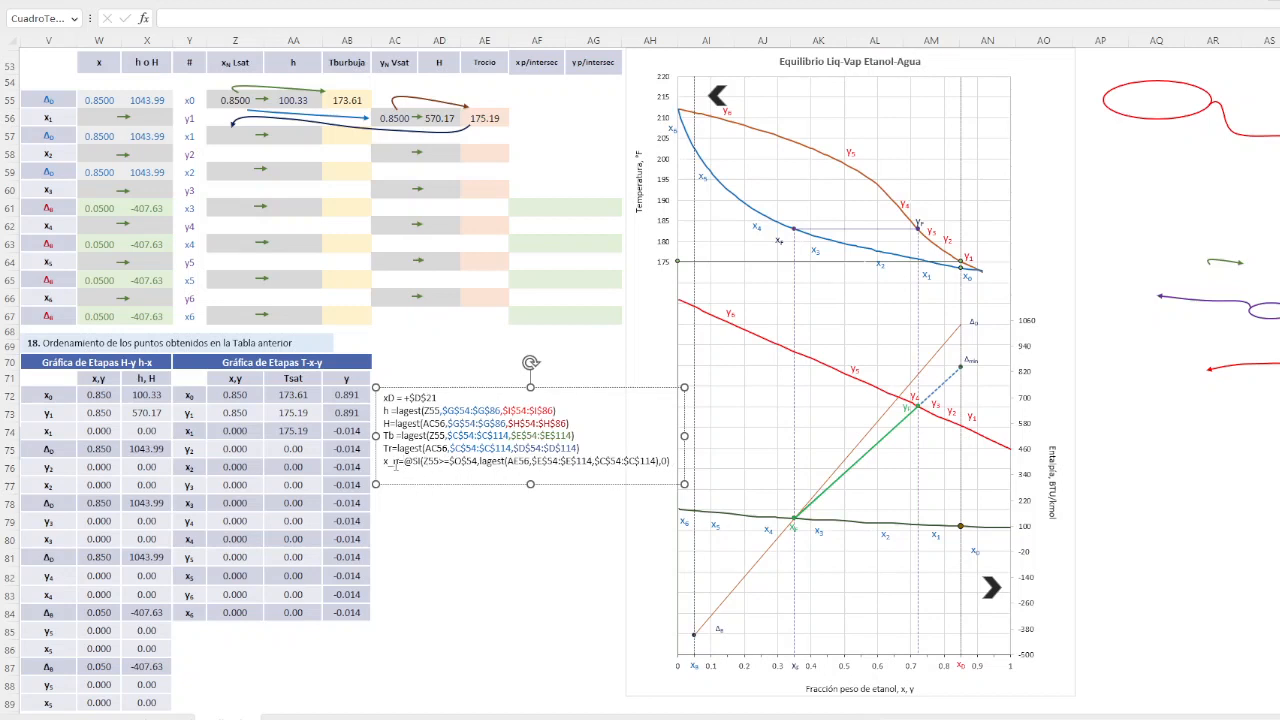
Copy the x_n formula line from the note into a new text box placed below it
{"action": "left_click_drag", "start_coordinate": [384, 461], "coordinate": [672, 461]}
{"action": "key", "text": "ctrl+c"}
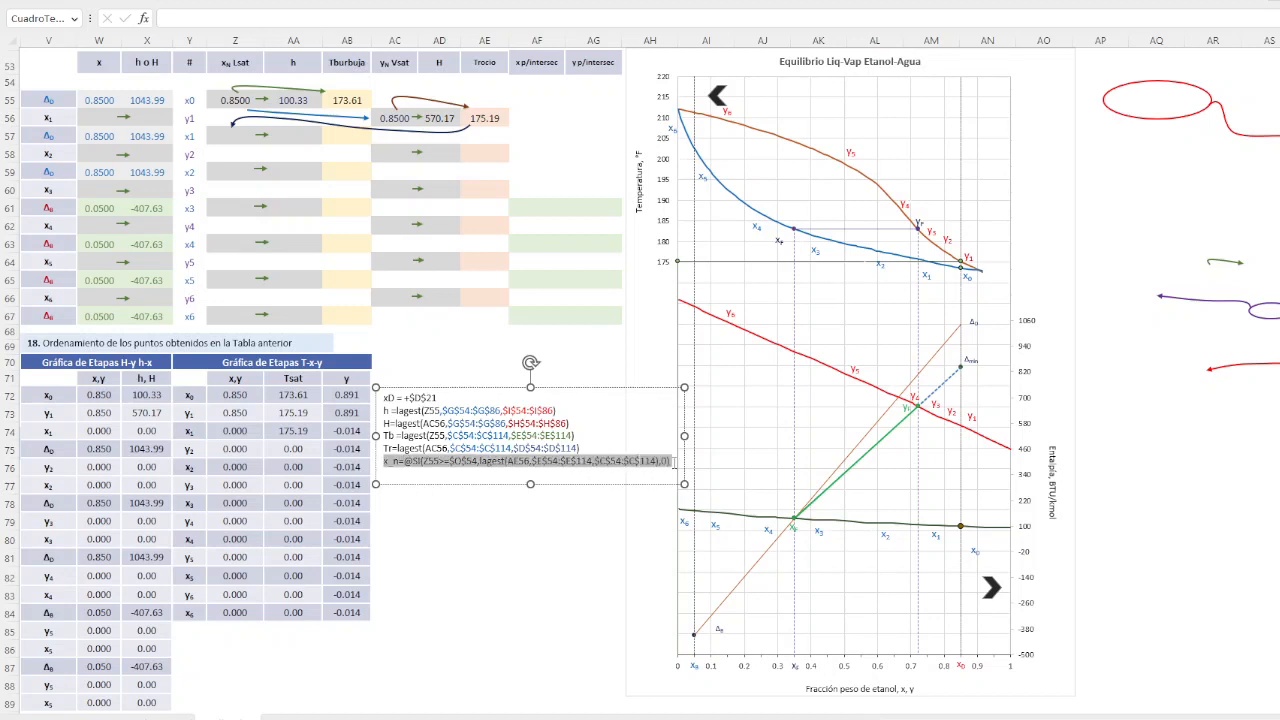
{"action": "left_click", "coordinate": [437, 579]}
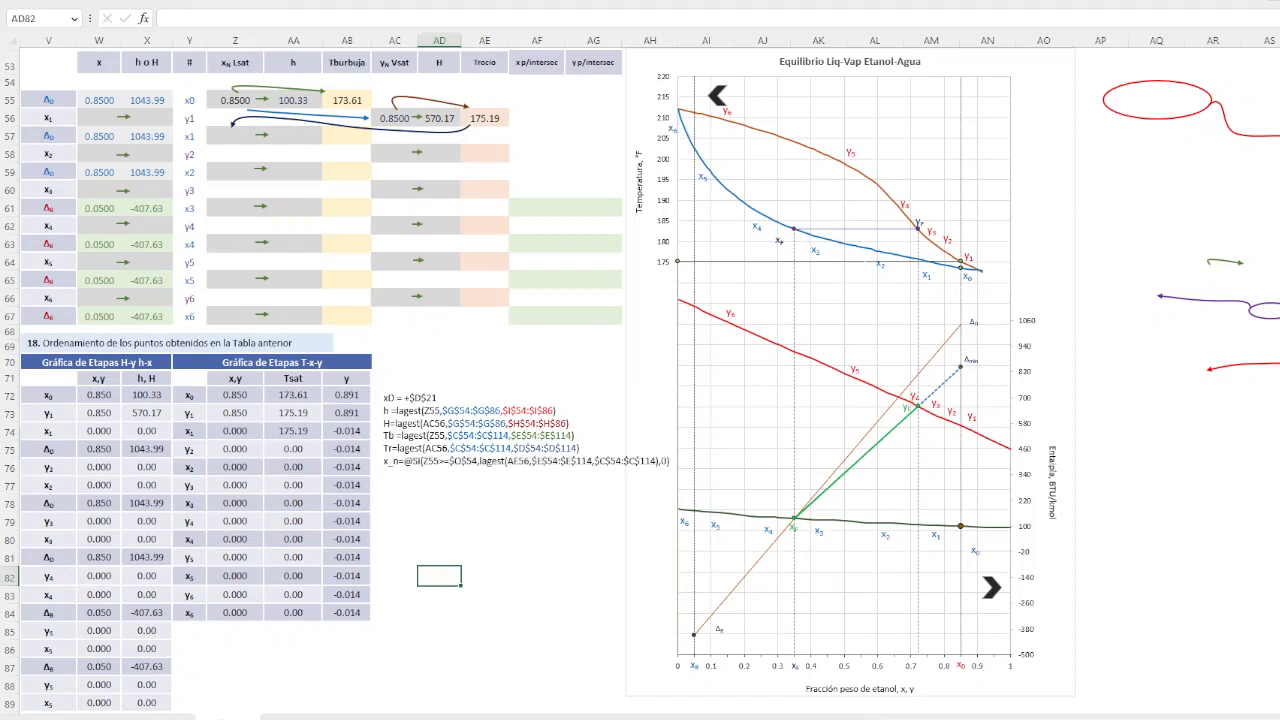
{"action": "left_click", "coordinate": [104, 3]}
{"action": "left_click", "coordinate": [420, 533]}
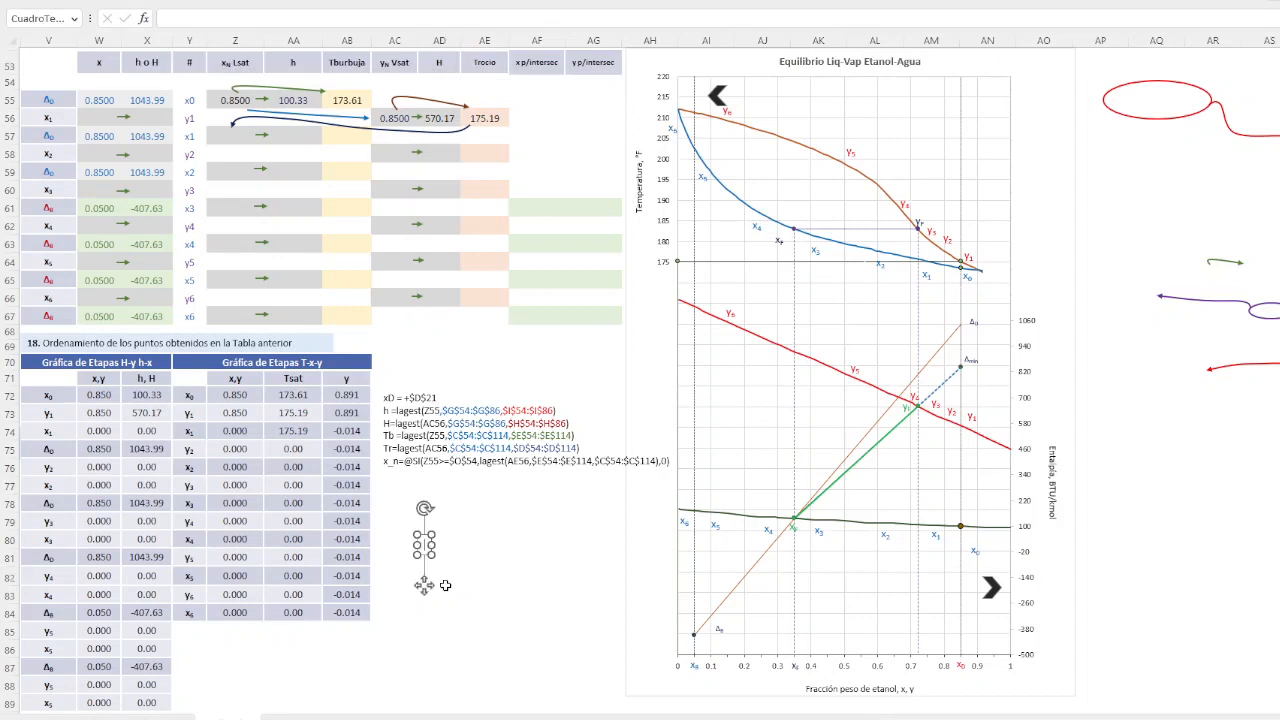
{"action": "key", "text": "ctrl+v"}
{"action": "key", "text": "BackSpace"}
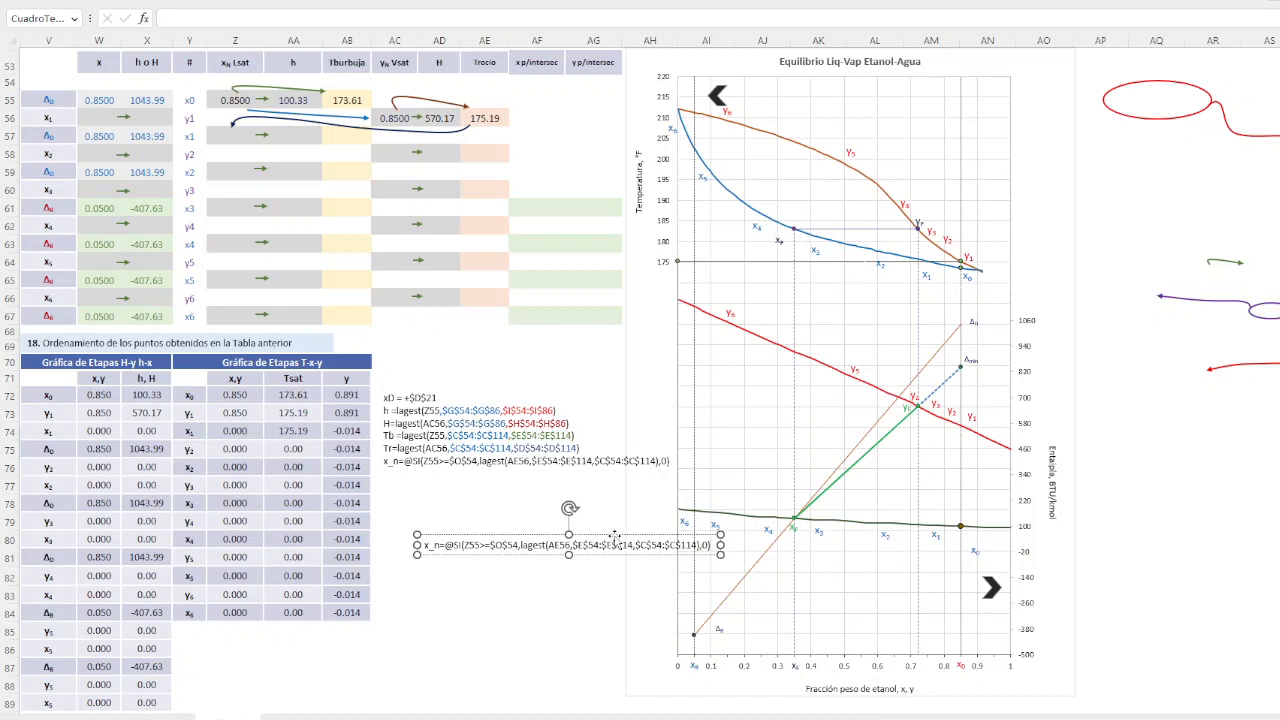
Enlarge the x_n formula text in the new text box by five font-size steps
{"action": "left_click", "coordinate": [78, 4]}
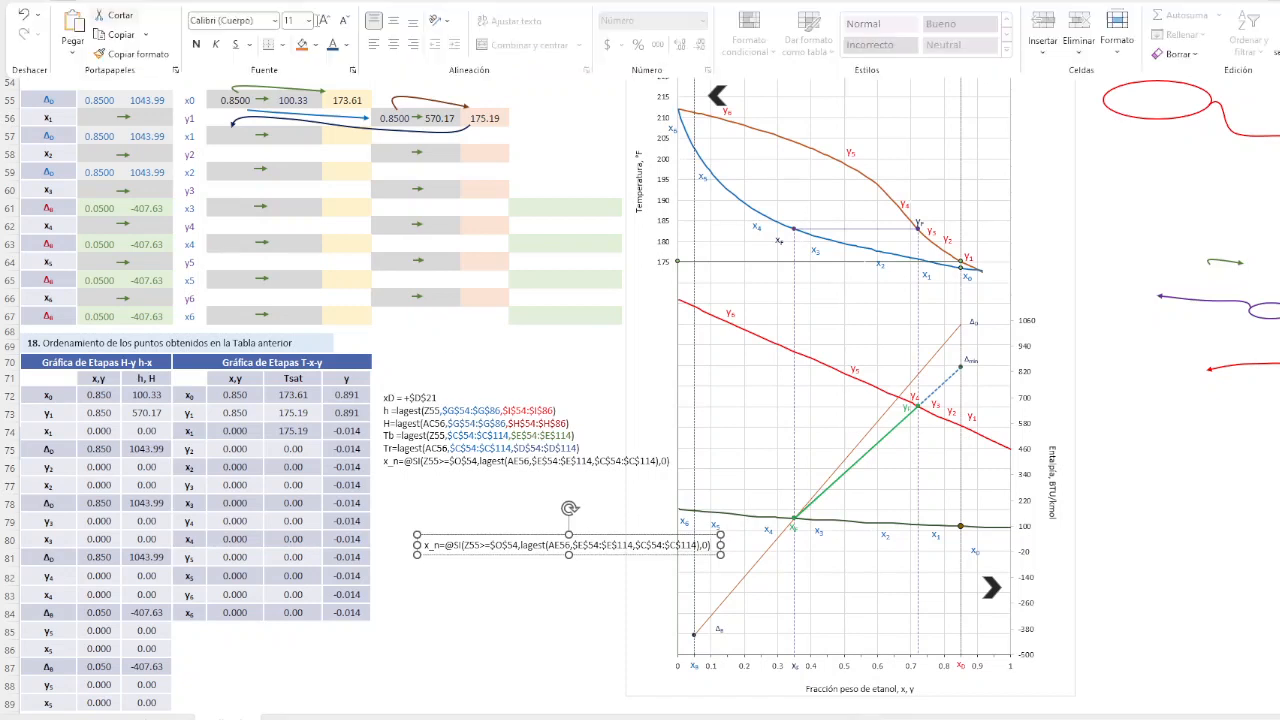
{"action": "left_click", "coordinate": [326, 22]}
{"action": "left_click", "coordinate": [326, 22]}
{"action": "left_click", "coordinate": [326, 22]}
{"action": "left_click", "coordinate": [326, 22]}
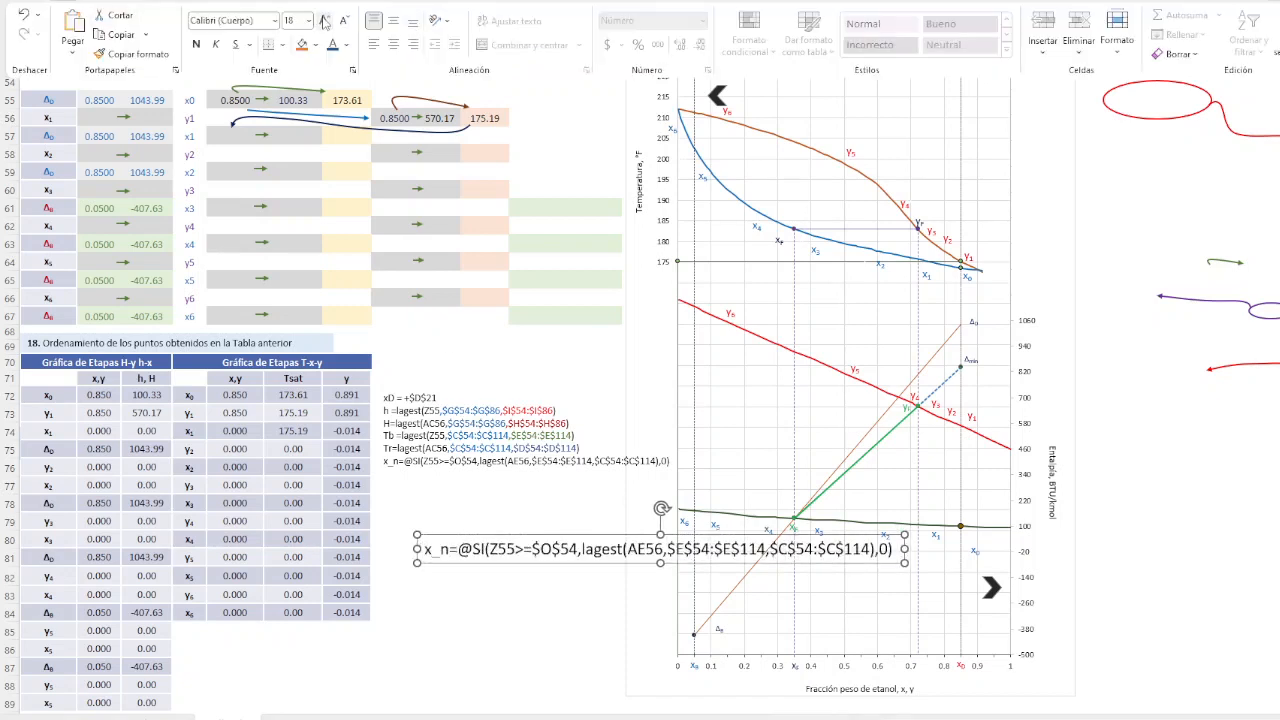
{"action": "left_click", "coordinate": [326, 22]}
{"action": "left_click", "coordinate": [574, 545]}
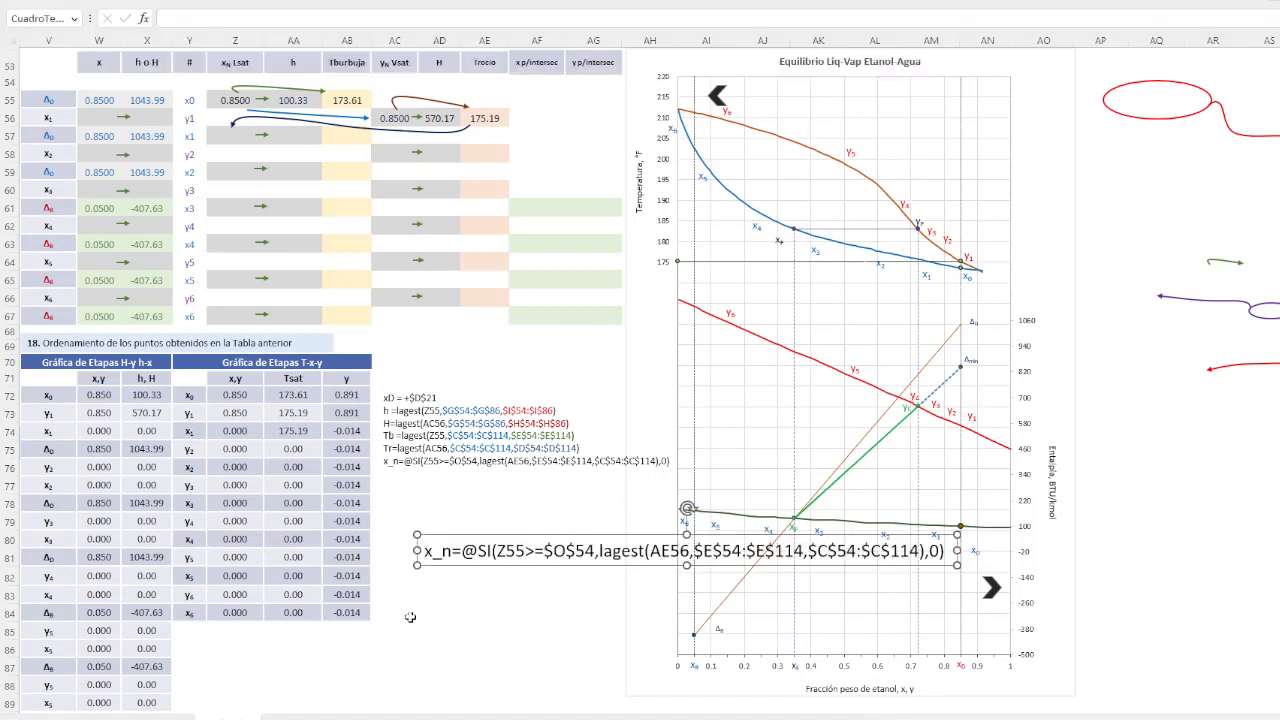
Move the text box with the enlarged x_n formula down and over so it sits below the stage-ordering tables
{"action": "left_click_drag", "start_coordinate": [516, 530], "coordinate": [290, 636]}
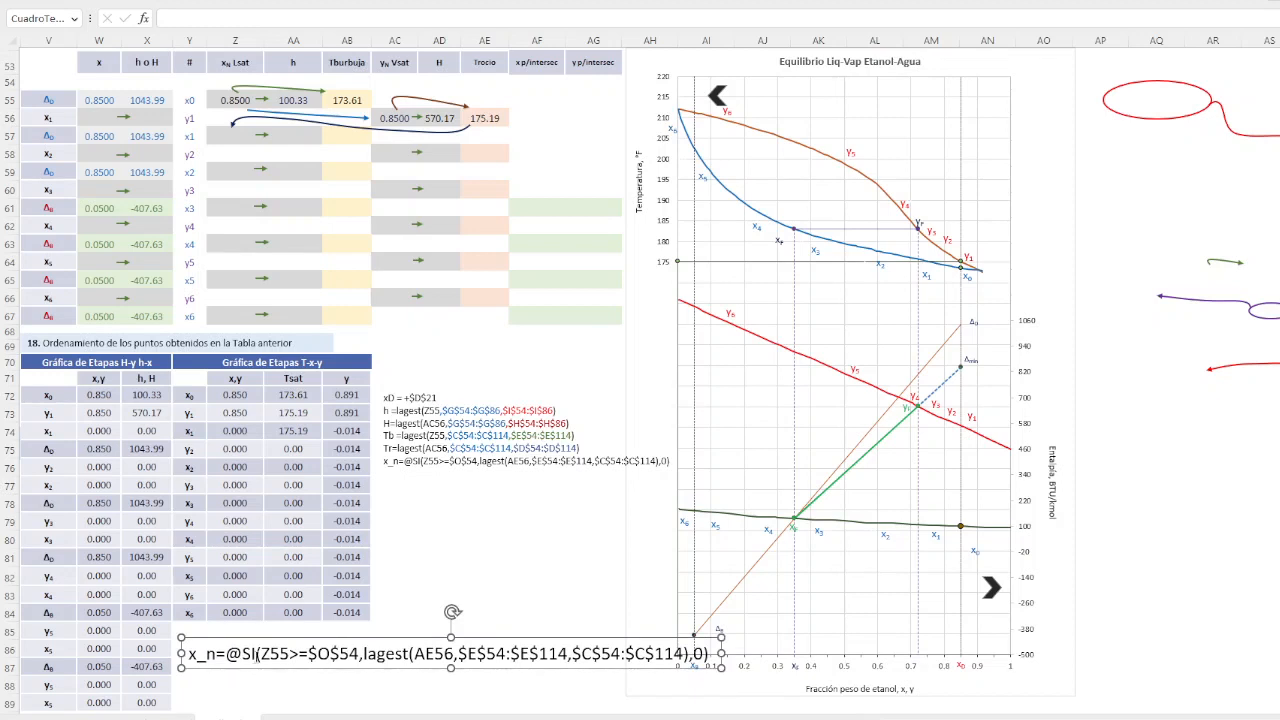
{"action": "left_click", "coordinate": [257, 653]}
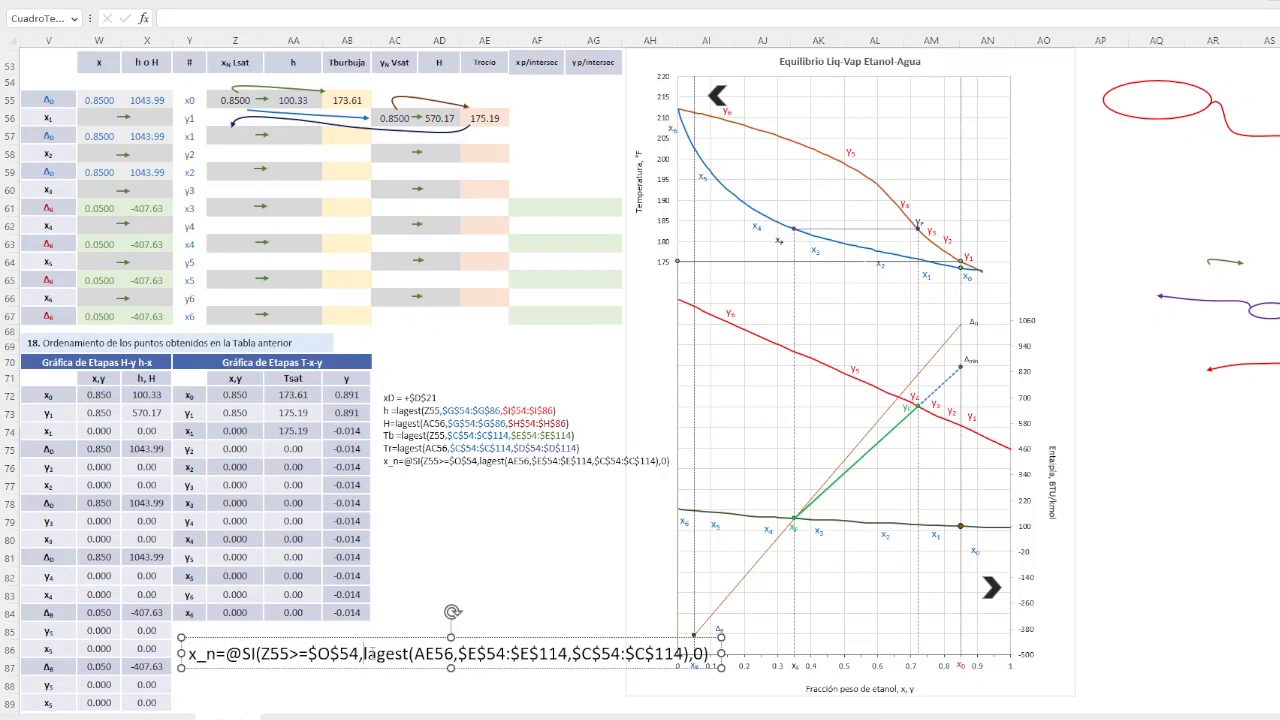
Examine the lagest arguments in the enlarged x_n formula, including AE56 and the ranges $E$54:$E$114 and $C$54:$C$114
{"action": "left_click_drag", "start_coordinate": [365, 653], "coordinate": [540, 653]}
{"action": "left_click", "coordinate": [558, 653]}
{"action": "key", "text": "Left"}
{"action": "key", "text": "Left"}
{"action": "key", "text": "Left"}
{"action": "key", "text": "Left"}
{"action": "key", "text": "Left"}
{"action": "key", "text": "Left"}
{"action": "key", "text": "Left"}
{"action": "key", "text": "Left"}
{"action": "key", "text": "Left"}
{"action": "key", "text": "Left"}
{"action": "left_click_drag", "start_coordinate": [457, 655], "coordinate": [677, 657]}
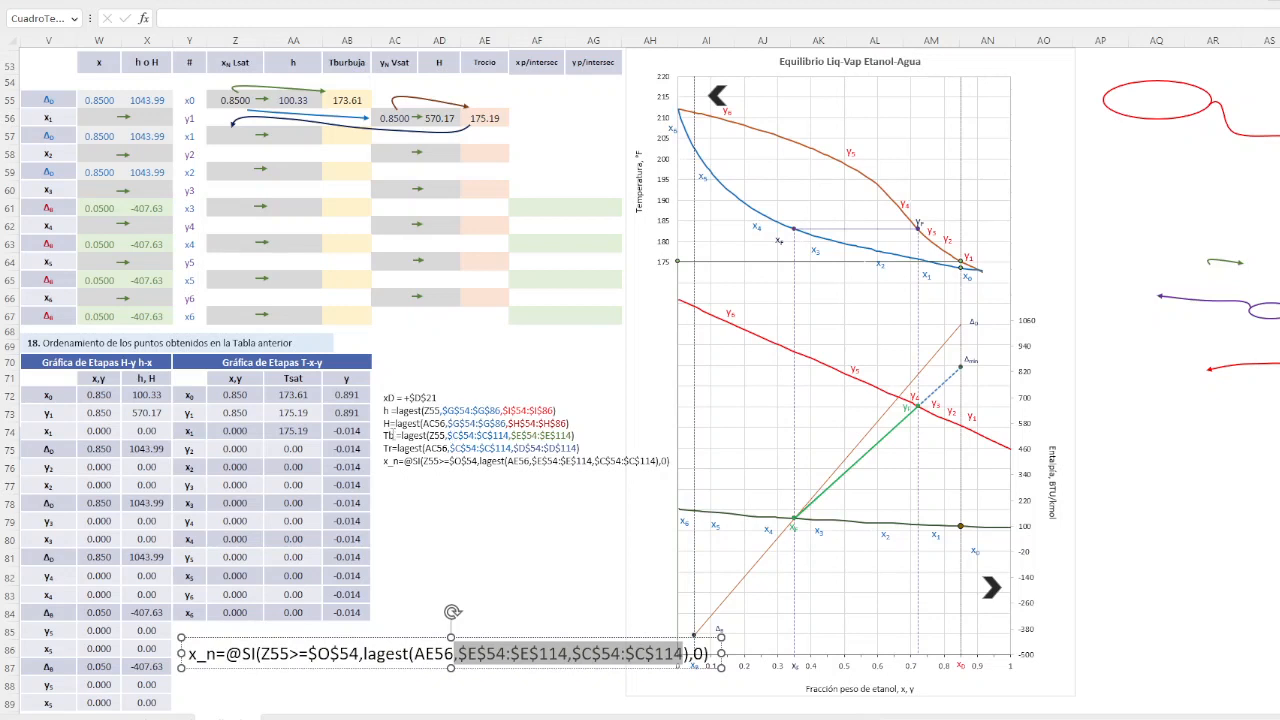
{"action": "left_click", "coordinate": [489, 640]}
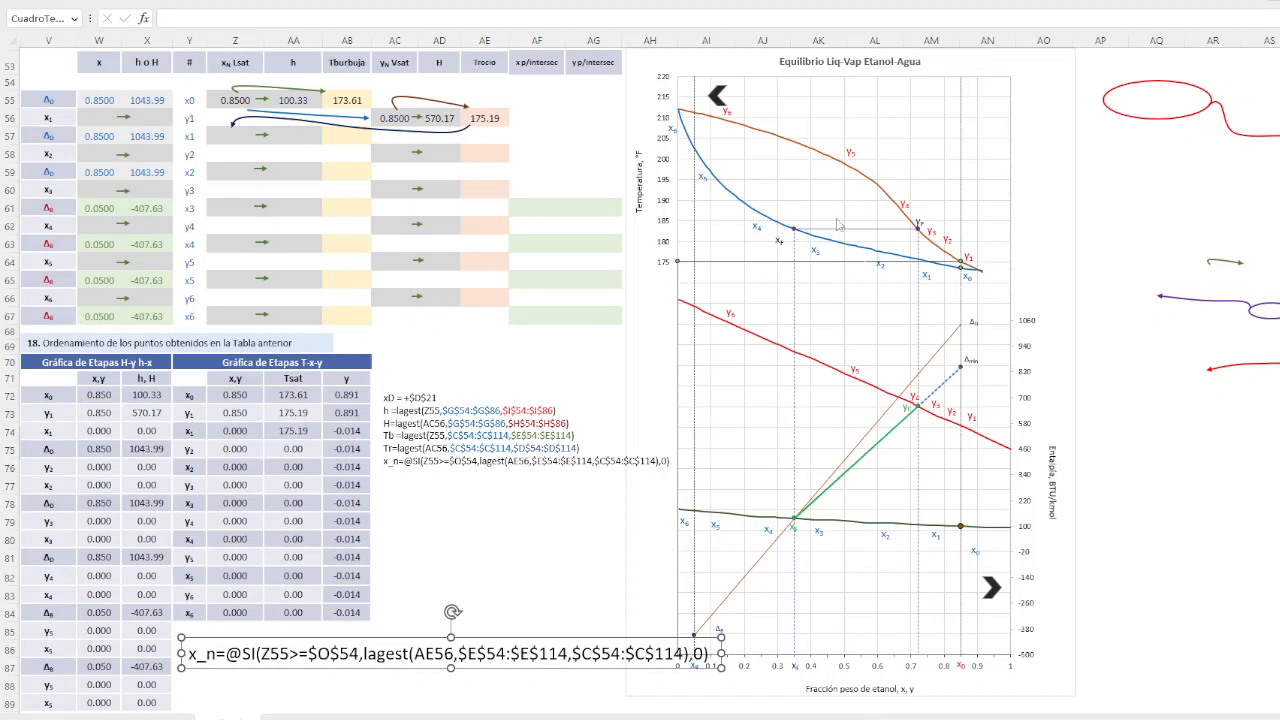
{"action": "mouse_move", "coordinate": [797, 241]}
Enter the copied formula =SI(Z55>=$O$54,lagest(AE56,$E$54:$E$114,$C$54:$C$114),0) in the x1 composition cell Z57 and review it
{"action": "left_click_drag", "start_coordinate": [216, 653], "coordinate": [408, 653]}
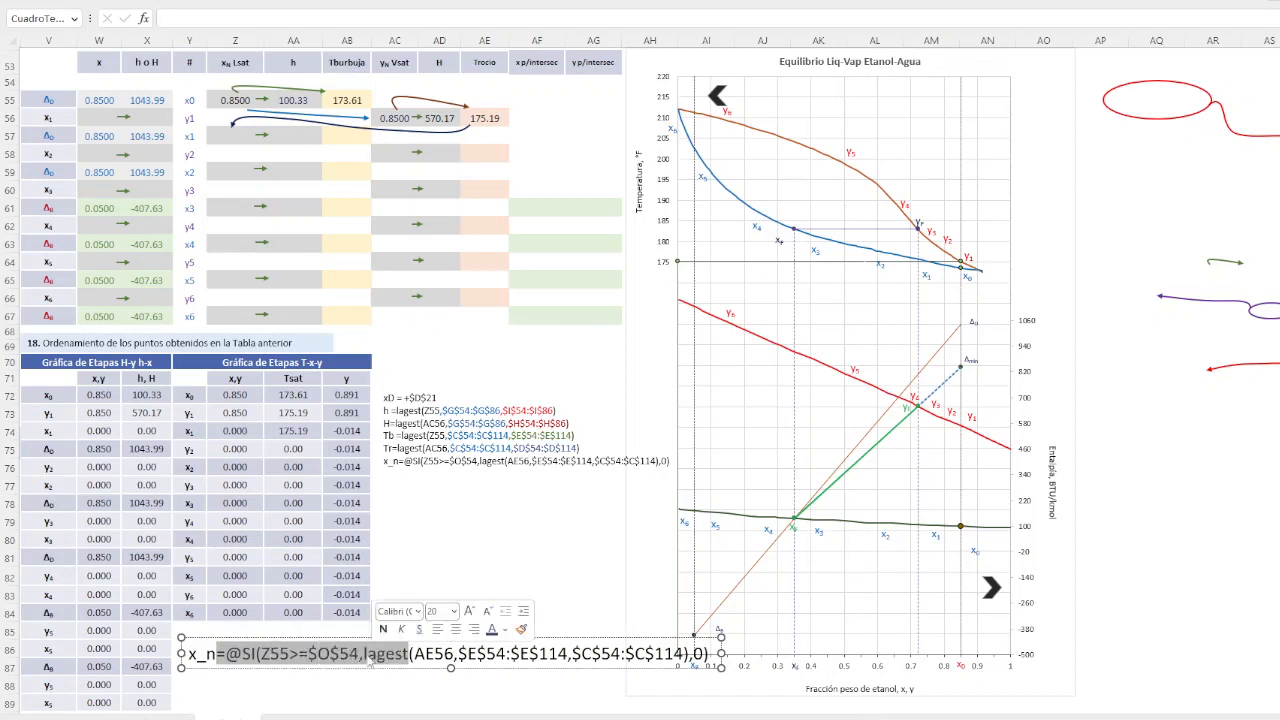
{"action": "left_click_drag", "start_coordinate": [242, 653], "coordinate": [712, 653]}
{"action": "key", "text": "ctrl+c"}
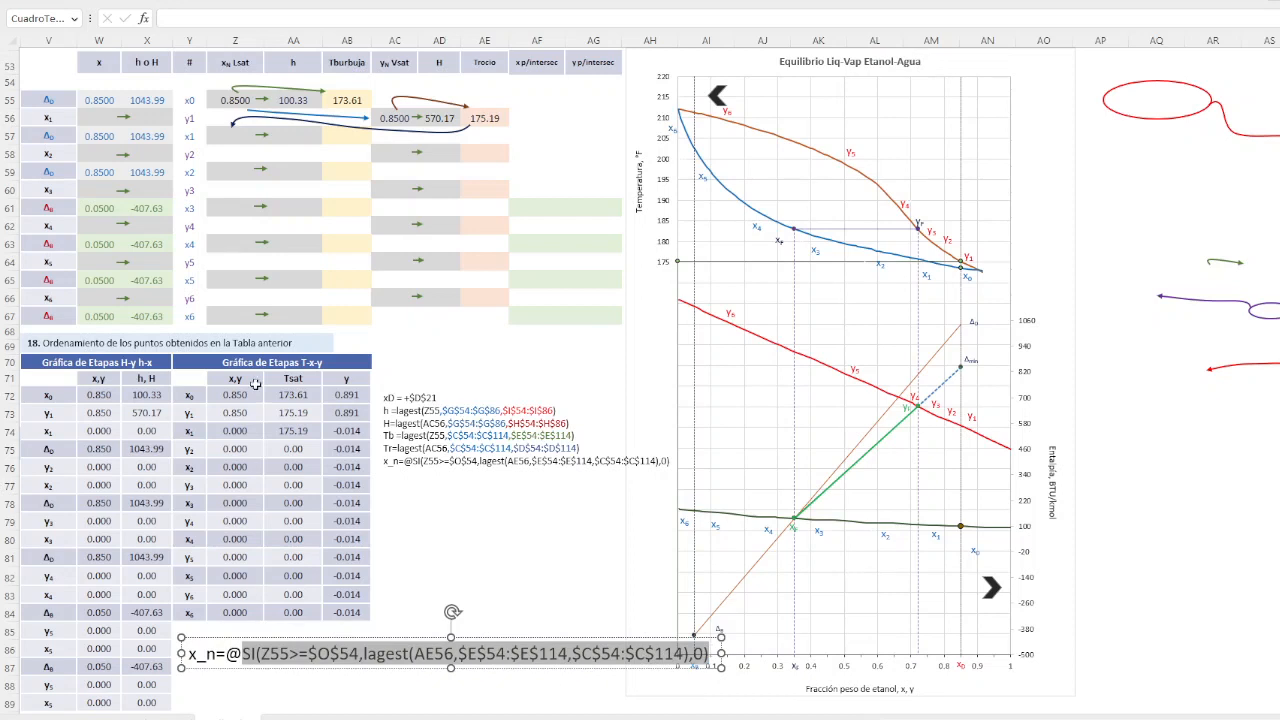
{"action": "left_click", "coordinate": [220, 134]}
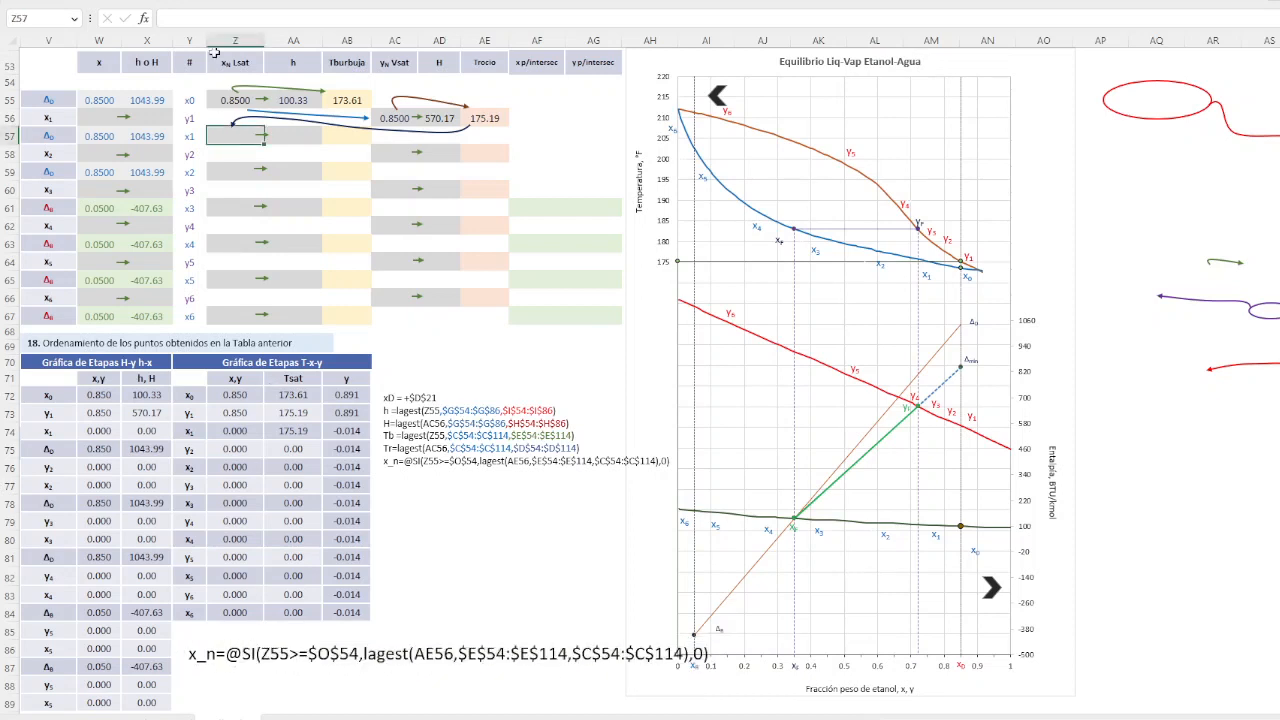
{"action": "left_click", "coordinate": [183, 19]}
{"action": "type", "text": "="}
{"action": "key", "text": "ctrl+v"}
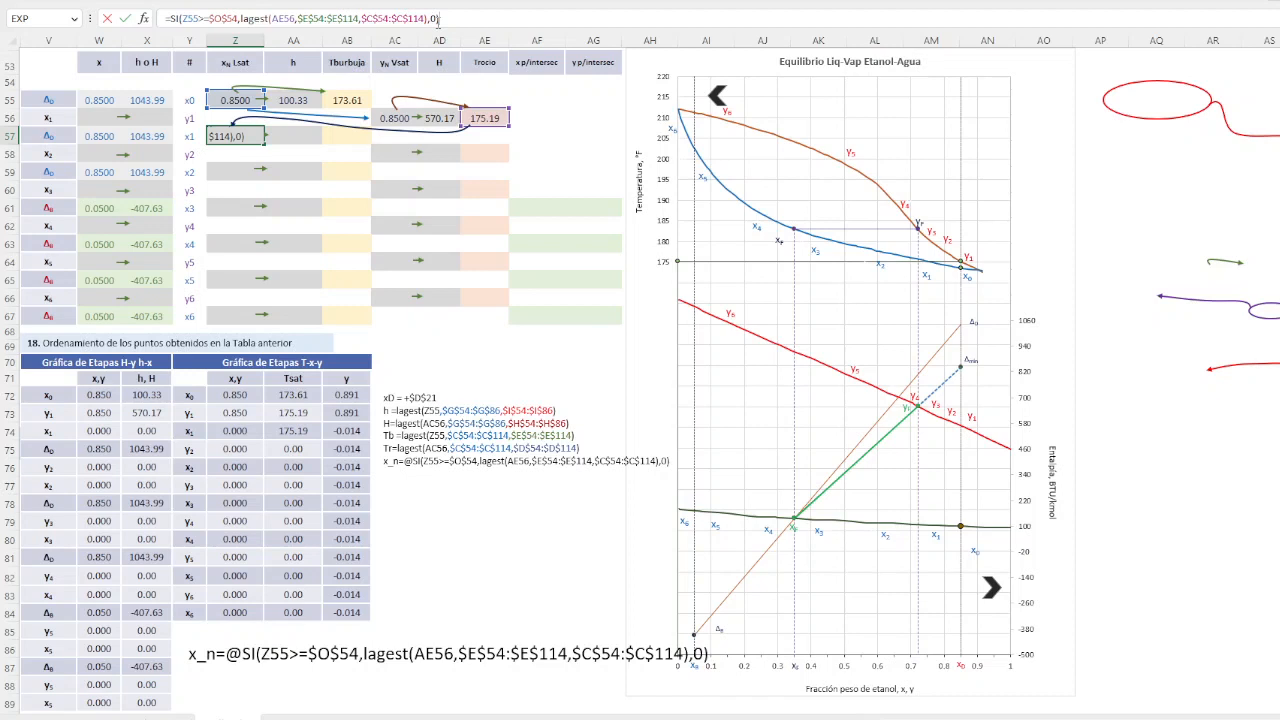
{"action": "key", "text": "Return"}
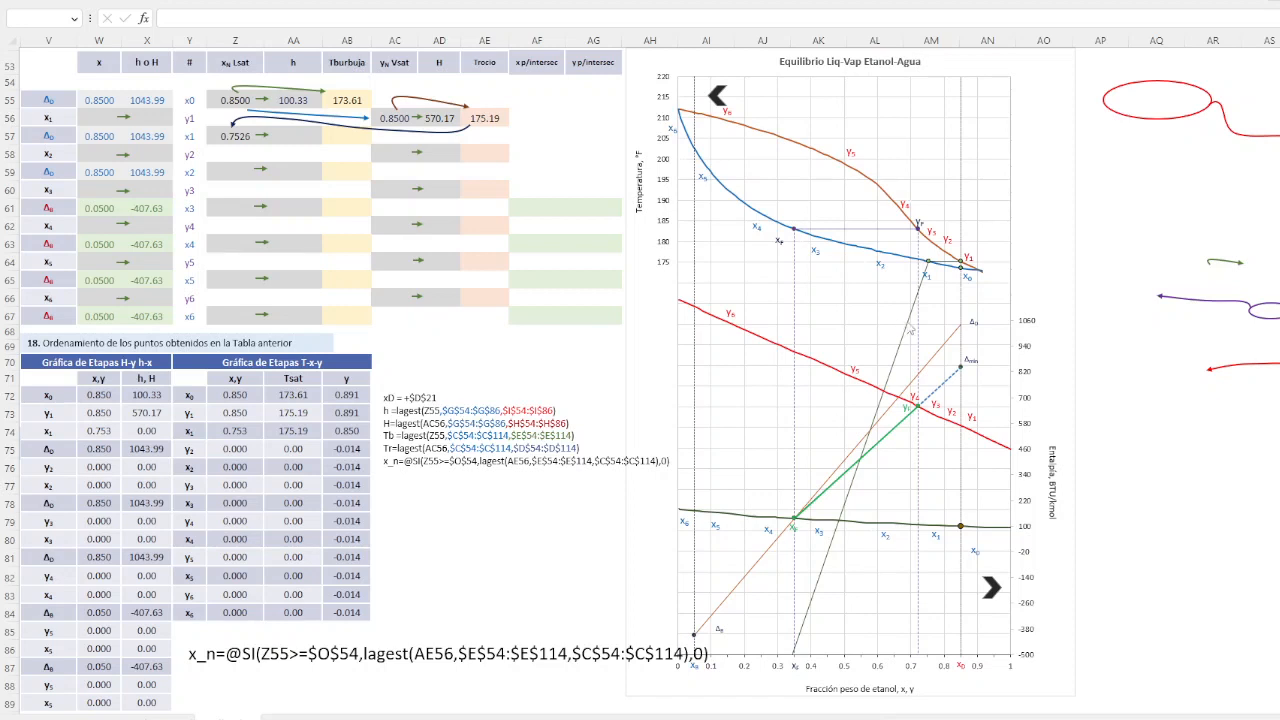
{"action": "mouse_move", "coordinate": [910, 331]}
{"action": "left_click", "coordinate": [239, 148]}
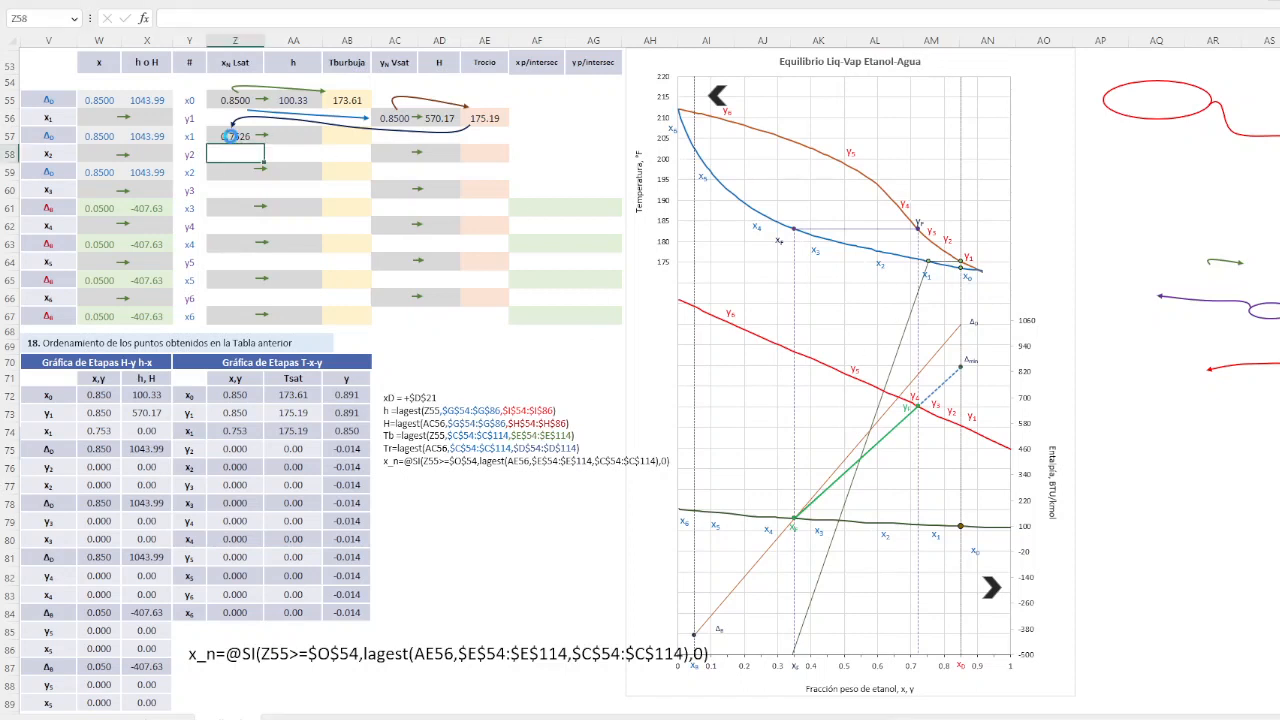
{"action": "left_click", "coordinate": [231, 136]}
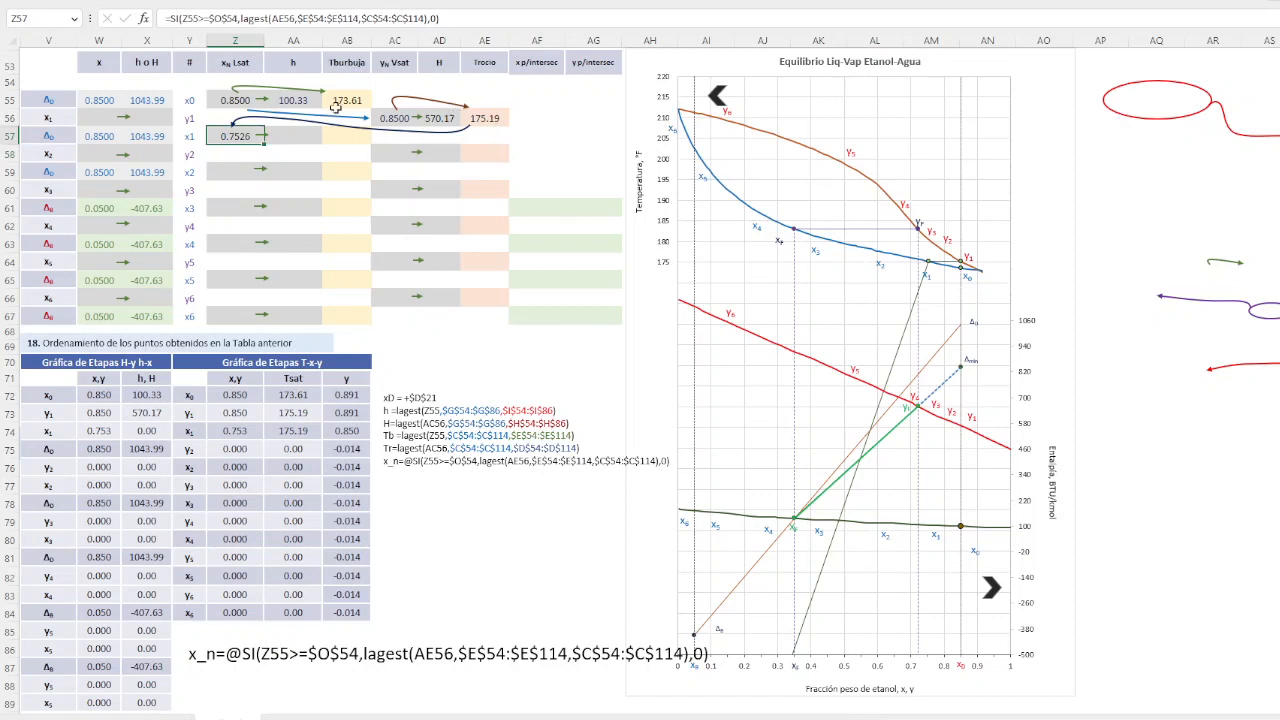
{"action": "left_click", "coordinate": [186, 117]}
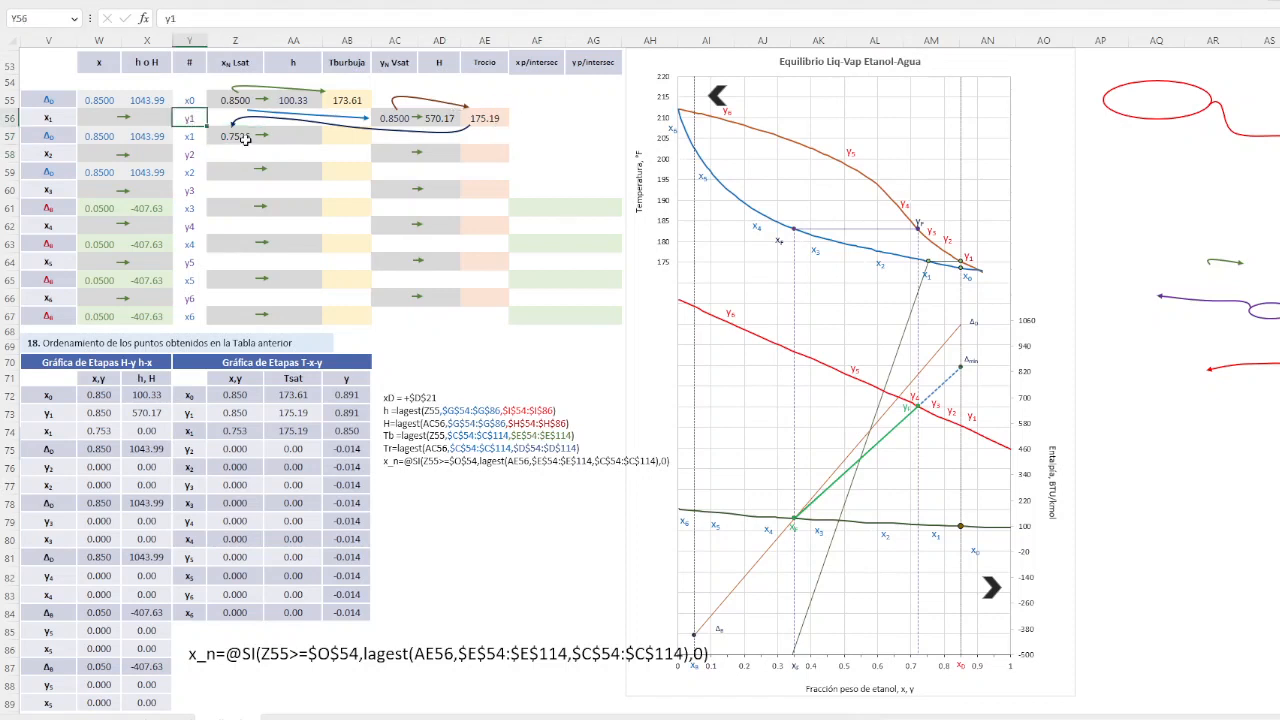
{"action": "left_click", "coordinate": [228, 132]}
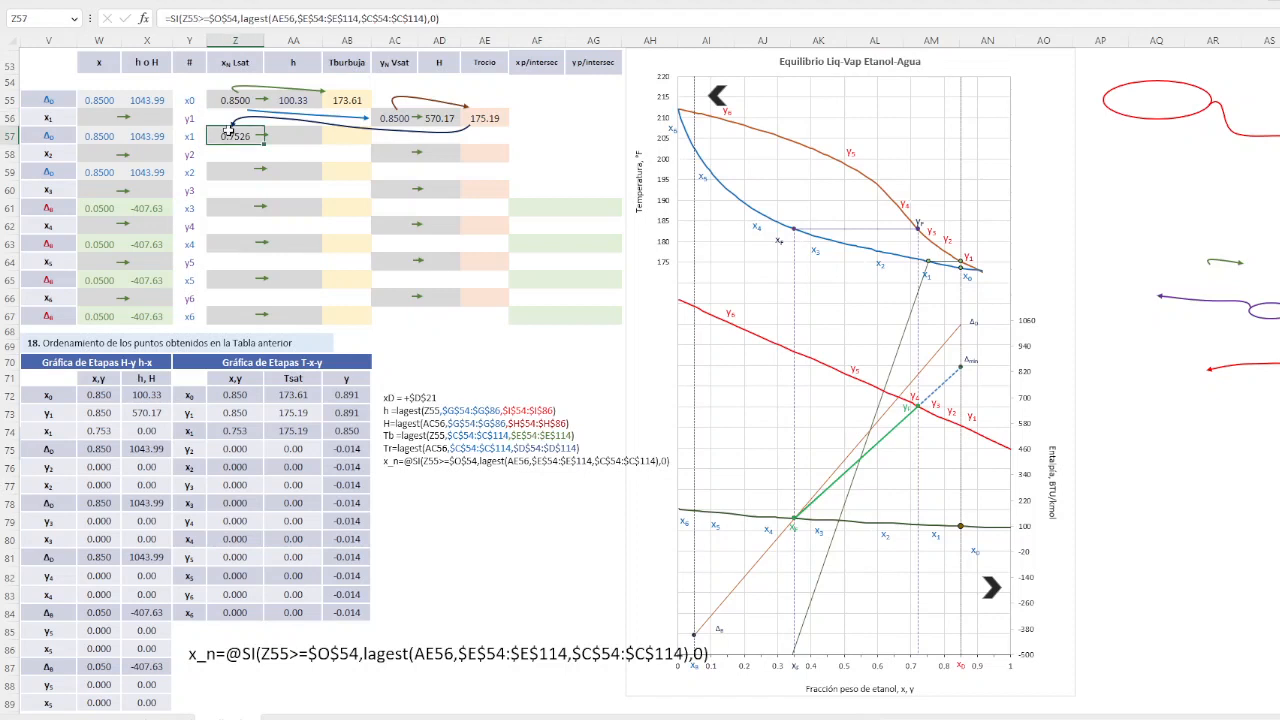
{"action": "left_click", "coordinate": [292, 130]}
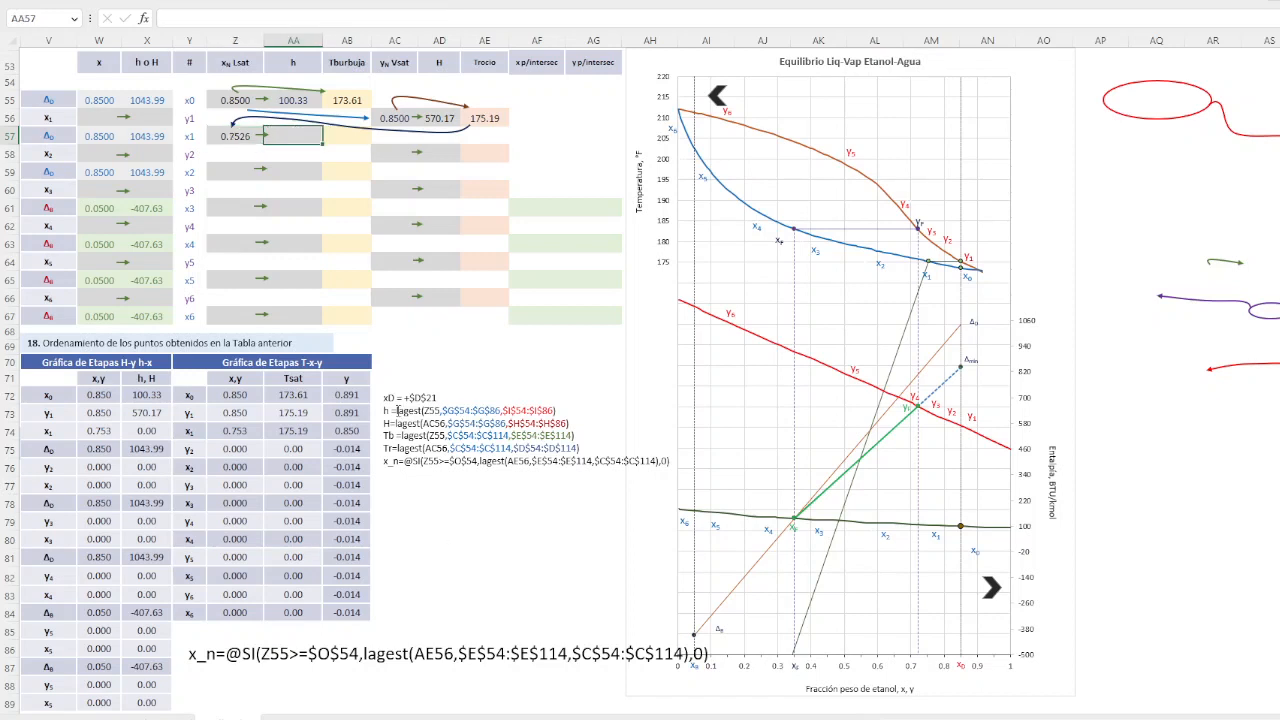
{"action": "left_click_drag", "start_coordinate": [398, 411], "coordinate": [556, 411]}
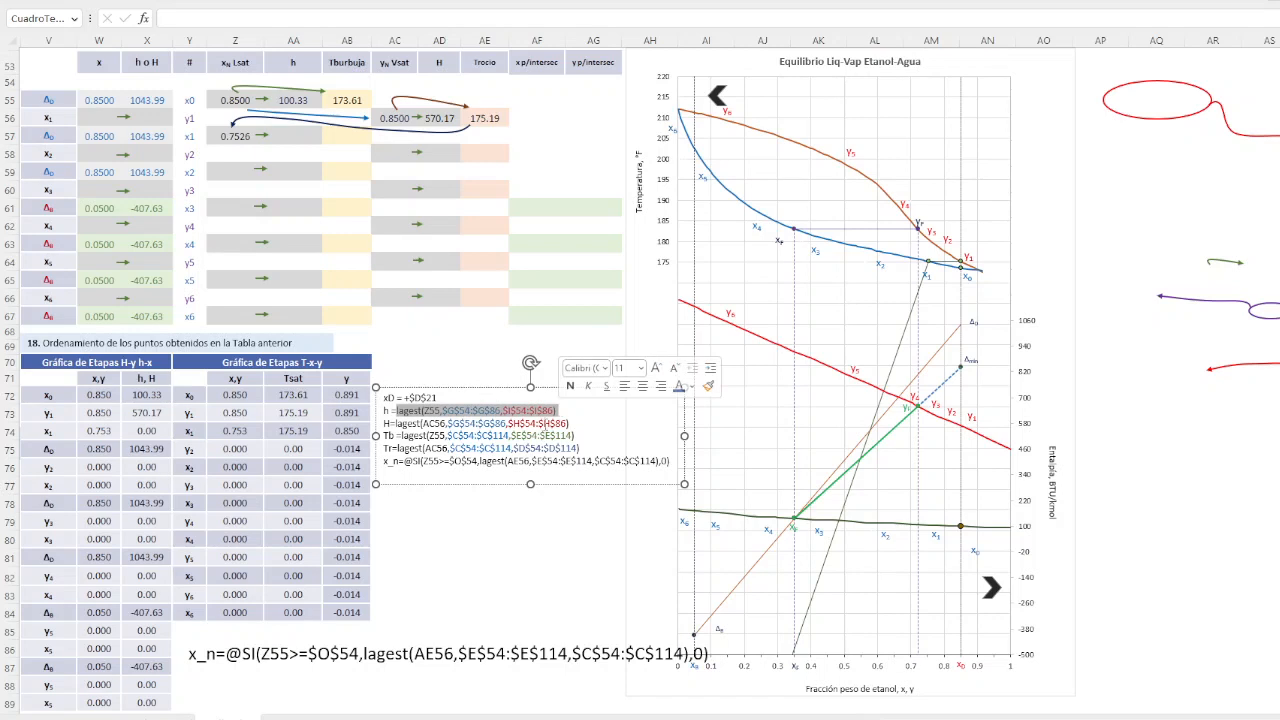
{"action": "key", "text": "Escape"}
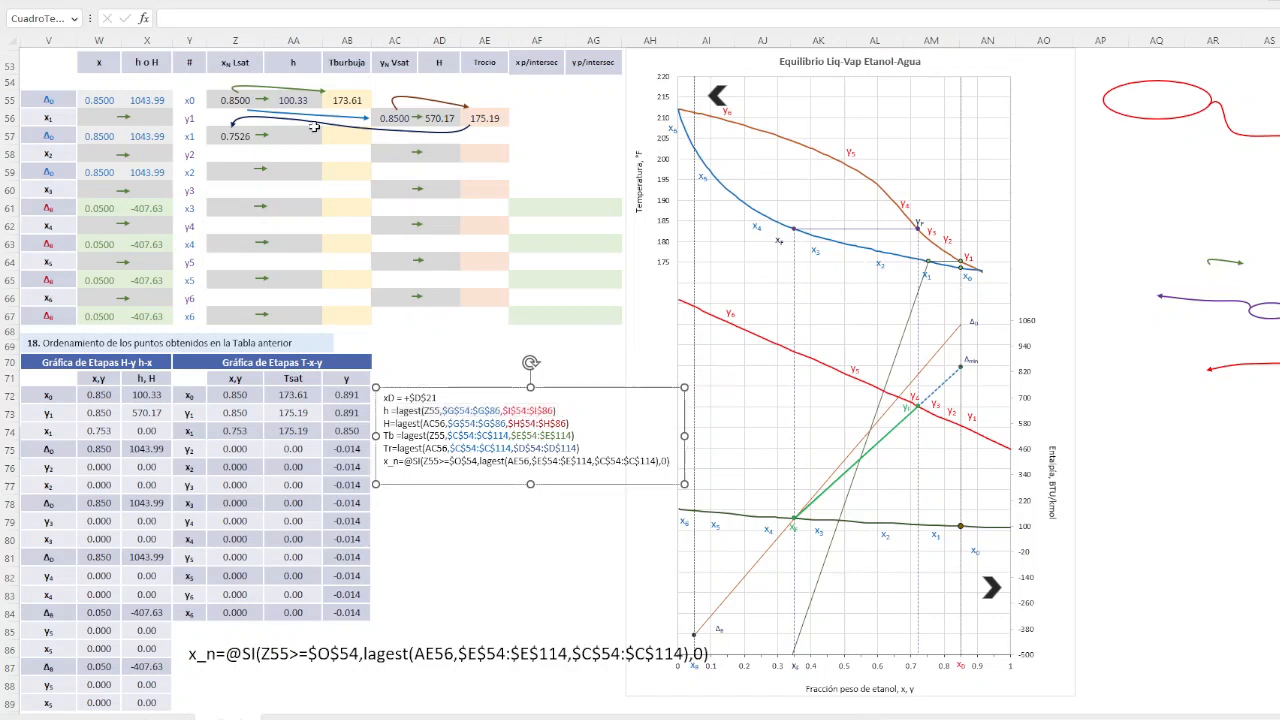
Copy the liquid enthalpy formula from AA55 to the x1 row as =lagest(Z57,$G$54:$G$86,$I$54:$I$86) in AA57, including its green arrow
{"action": "left_click", "coordinate": [294, 100]}
{"action": "left_click", "coordinate": [237, 17]}
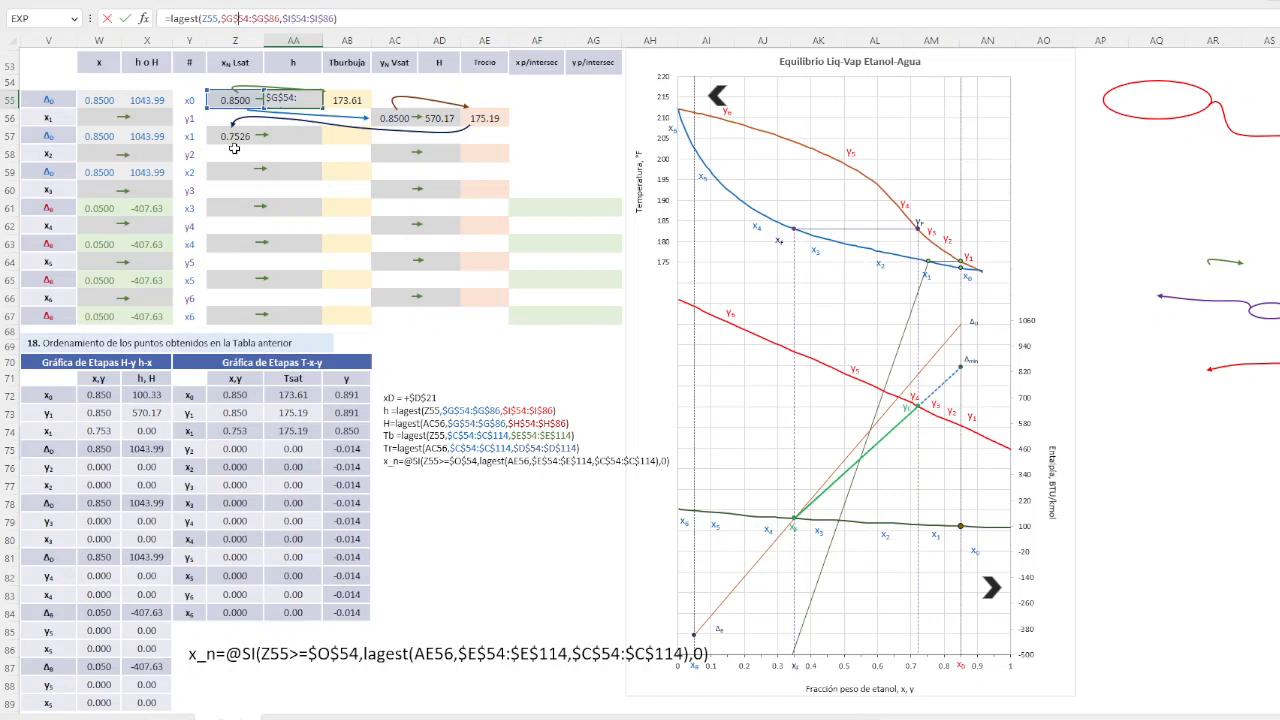
{"action": "key", "text": "Escape"}
{"action": "left_click_drag", "start_coordinate": [310, 112], "coordinate": [306, 146]}
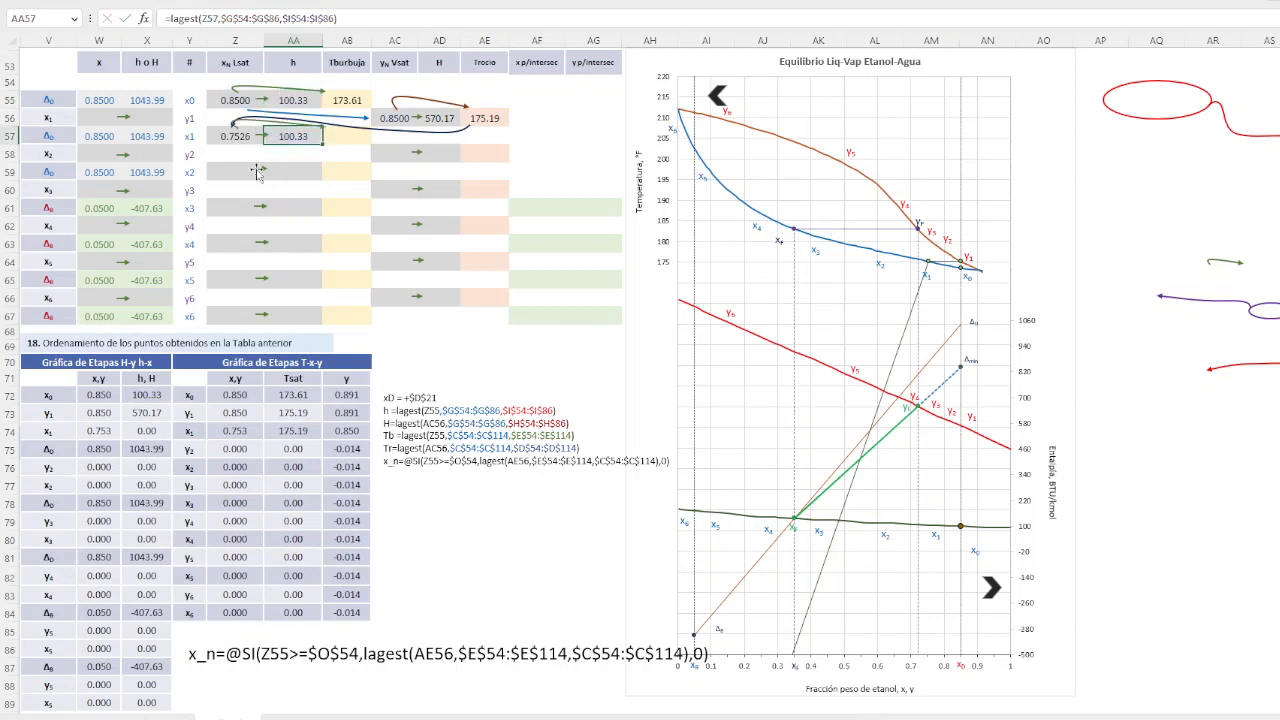
{"action": "double_click", "coordinate": [310, 136]}
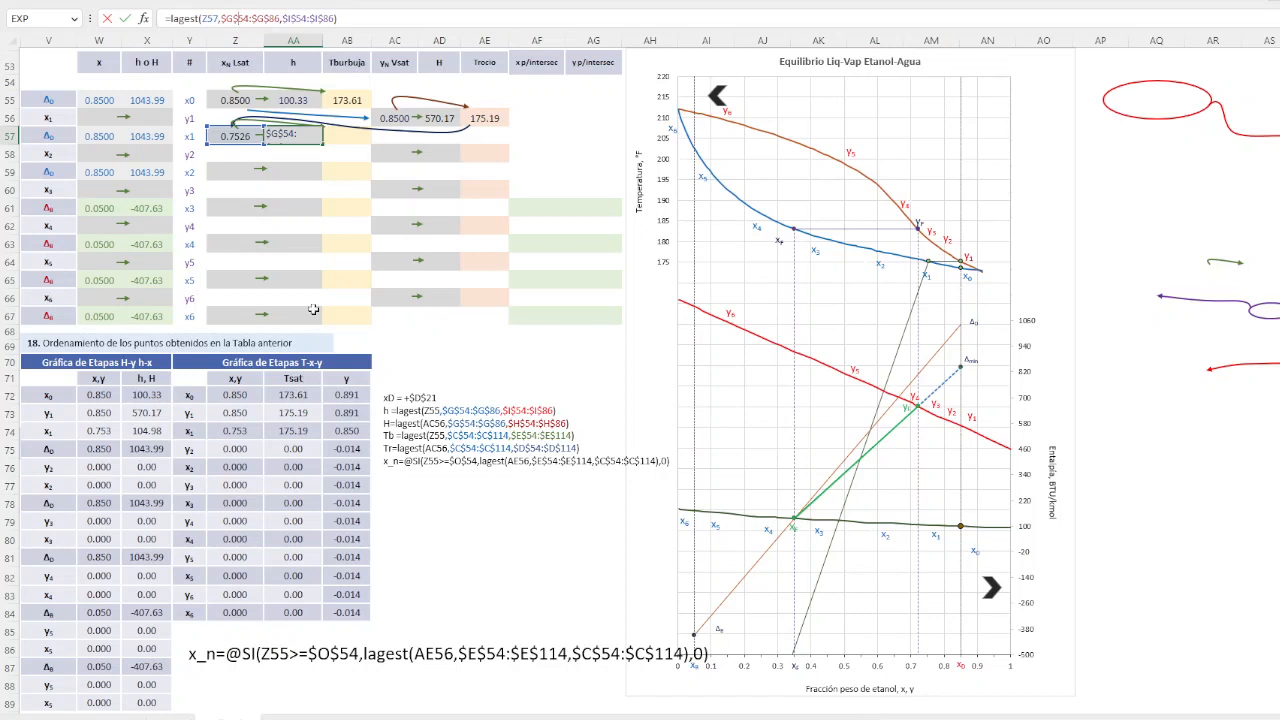
{"action": "key", "text": "ctrl+Return"}
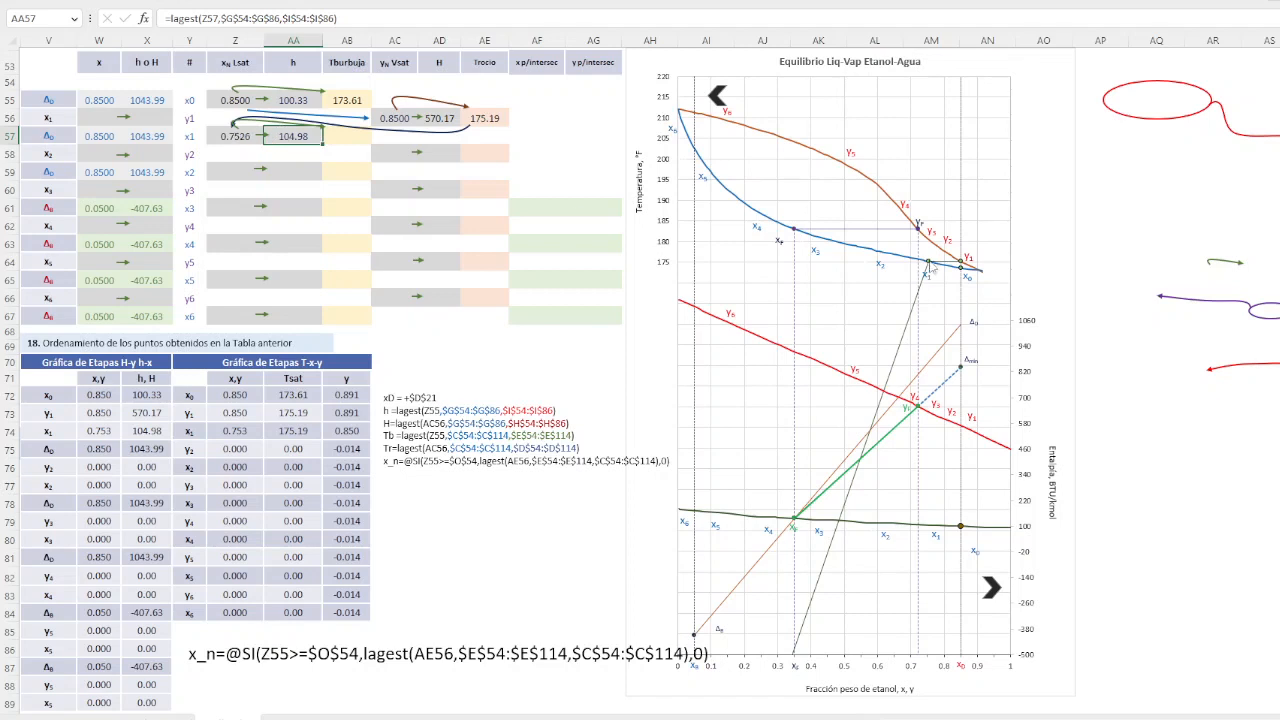
Check the x1 point on the charts and the cell references for x0, y1 and x1 in the H-y h-x stage table
{"action": "mouse_move", "coordinate": [930, 267]}
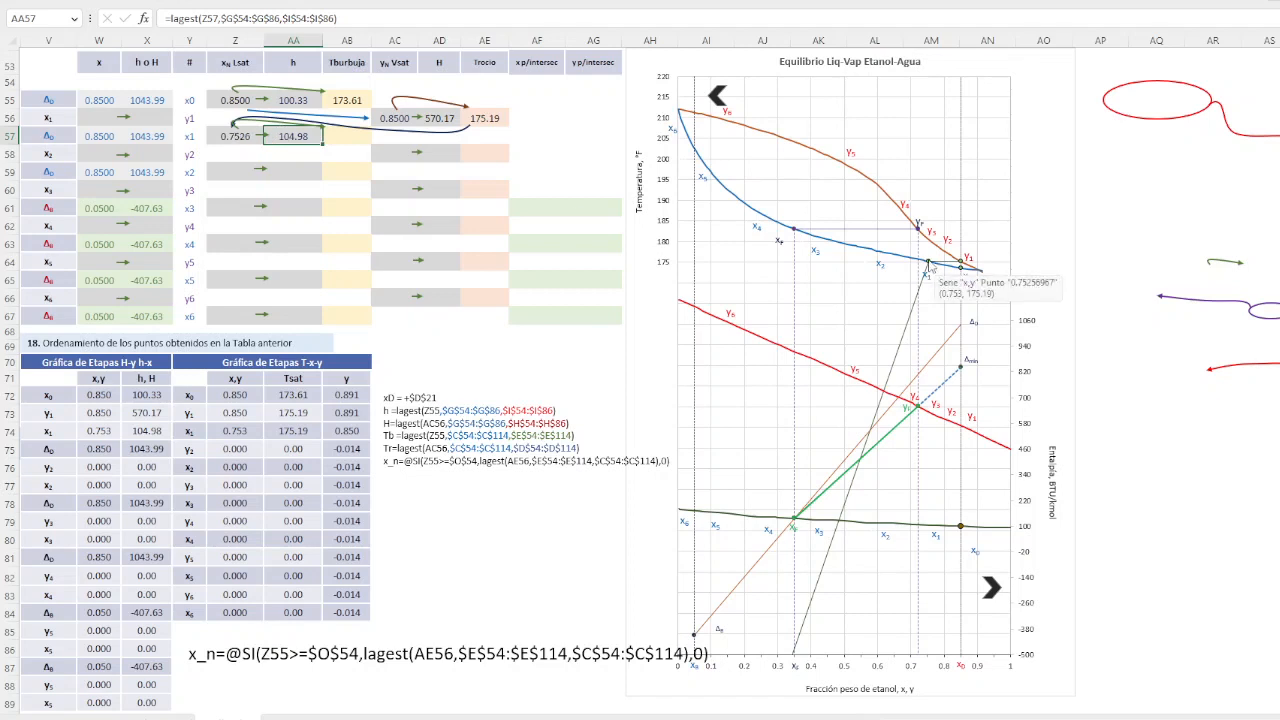
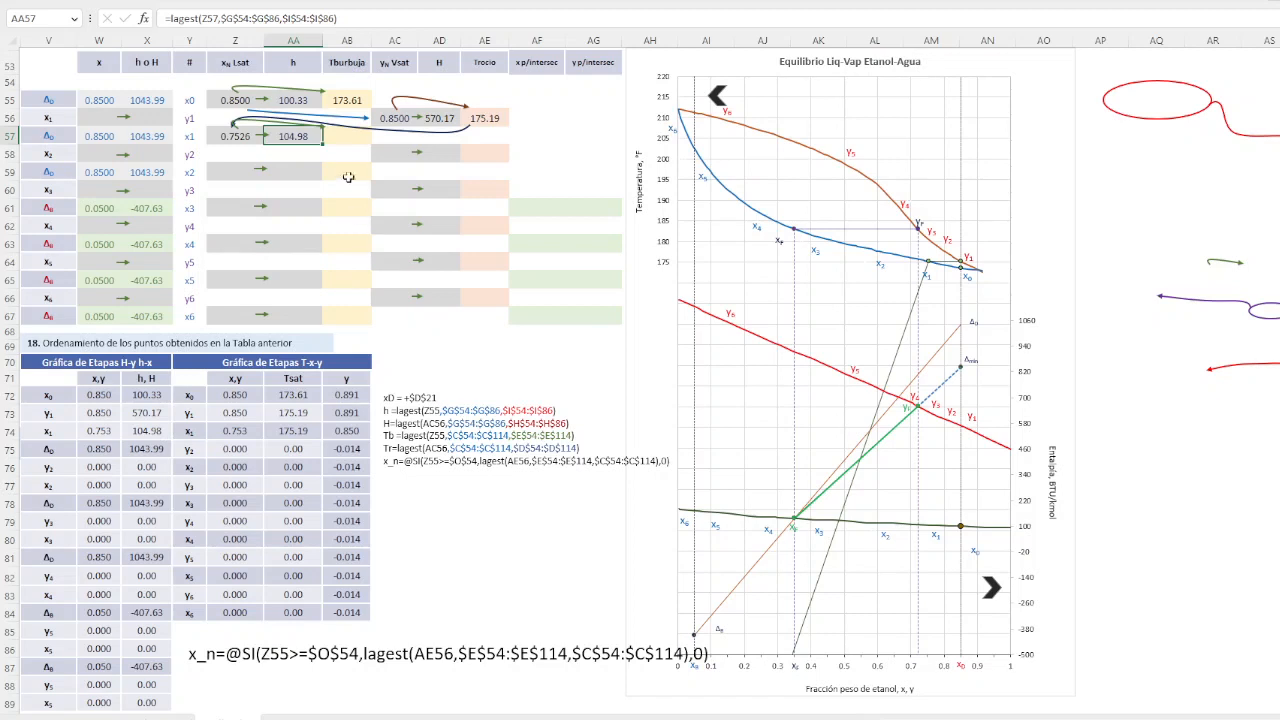
{"action": "left_click", "coordinate": [146, 432]}
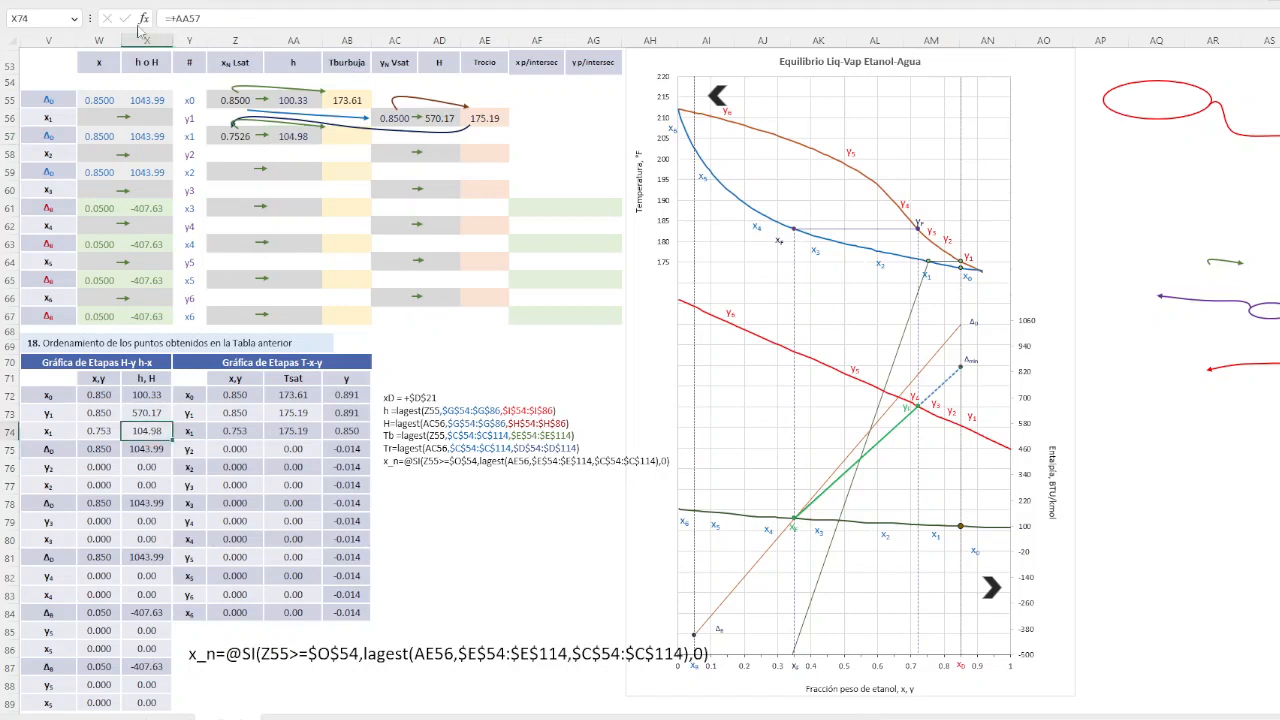
{"action": "left_click", "coordinate": [190, 16]}
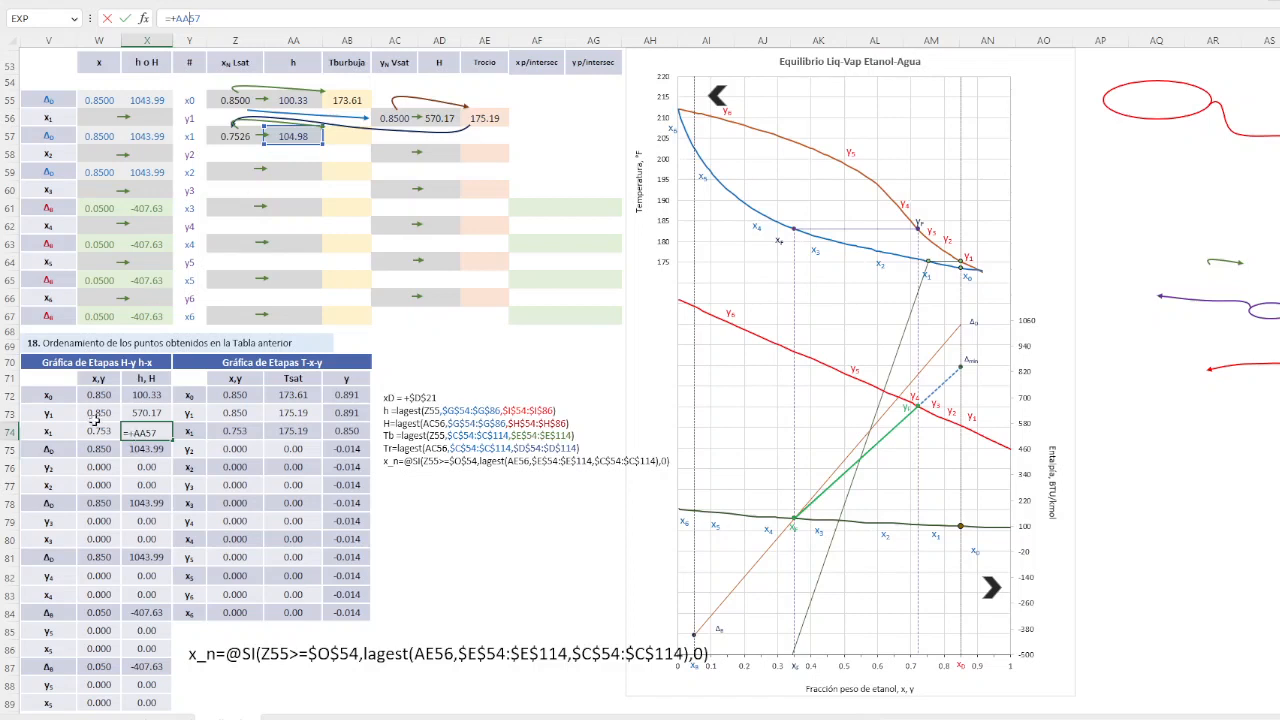
{"action": "key", "text": "ctrl+Return"}
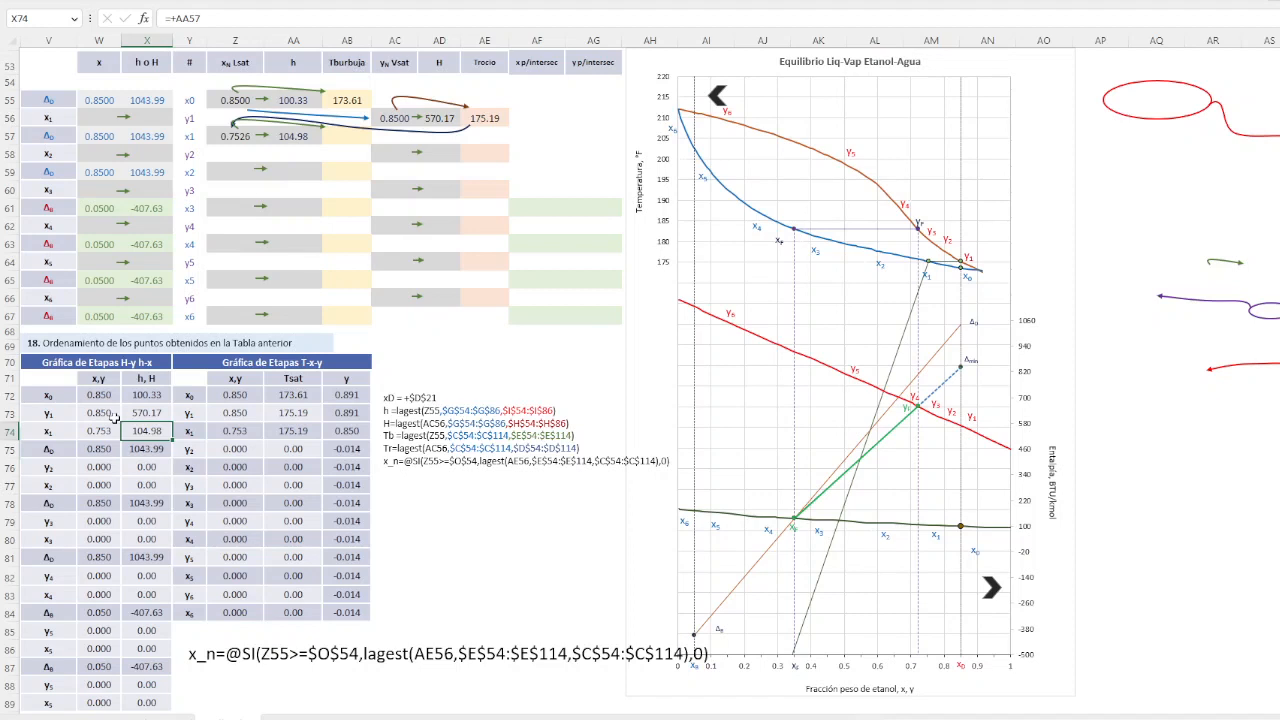
{"action": "left_click", "coordinate": [87, 394]}
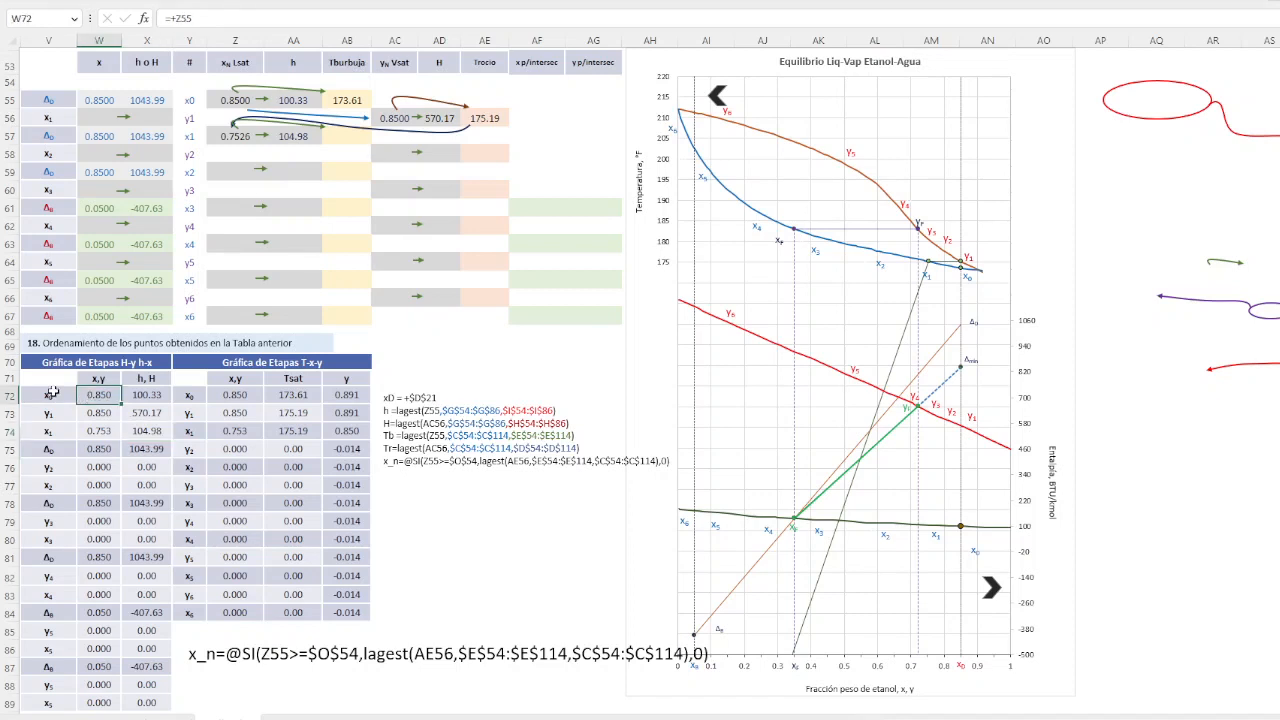
{"action": "left_click", "coordinate": [146, 394]}
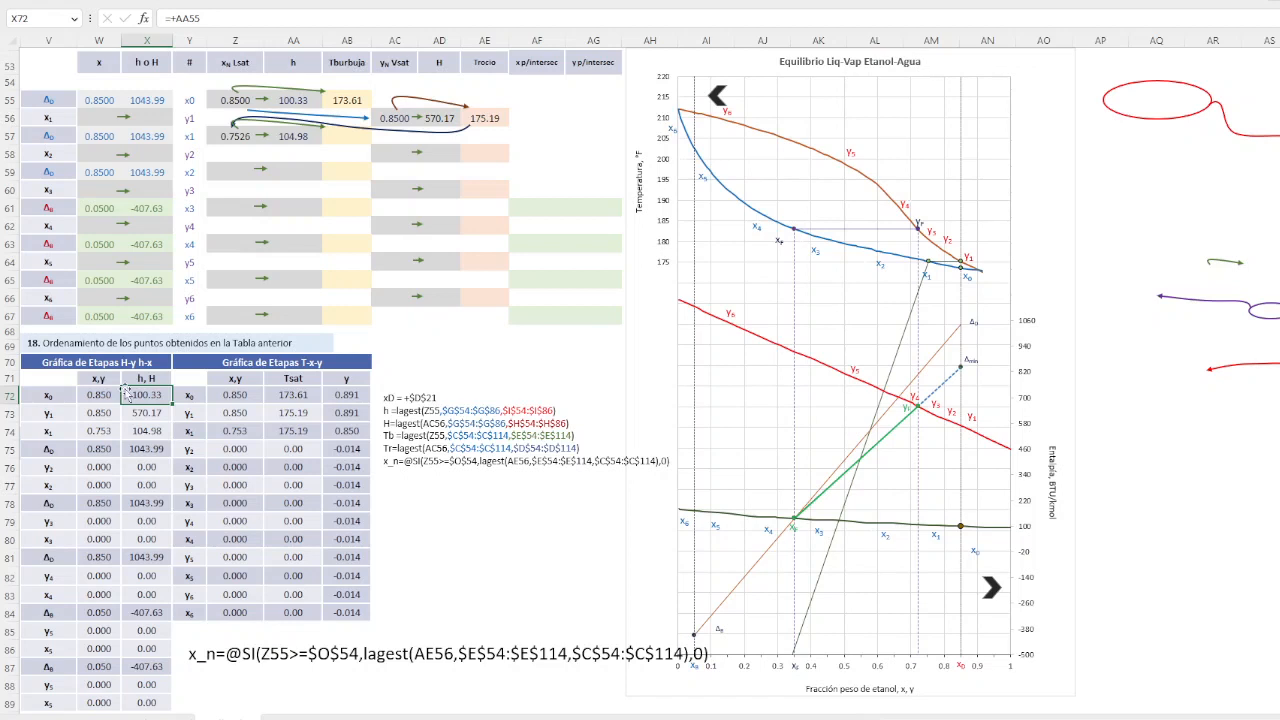
{"action": "left_click", "coordinate": [98, 413]}
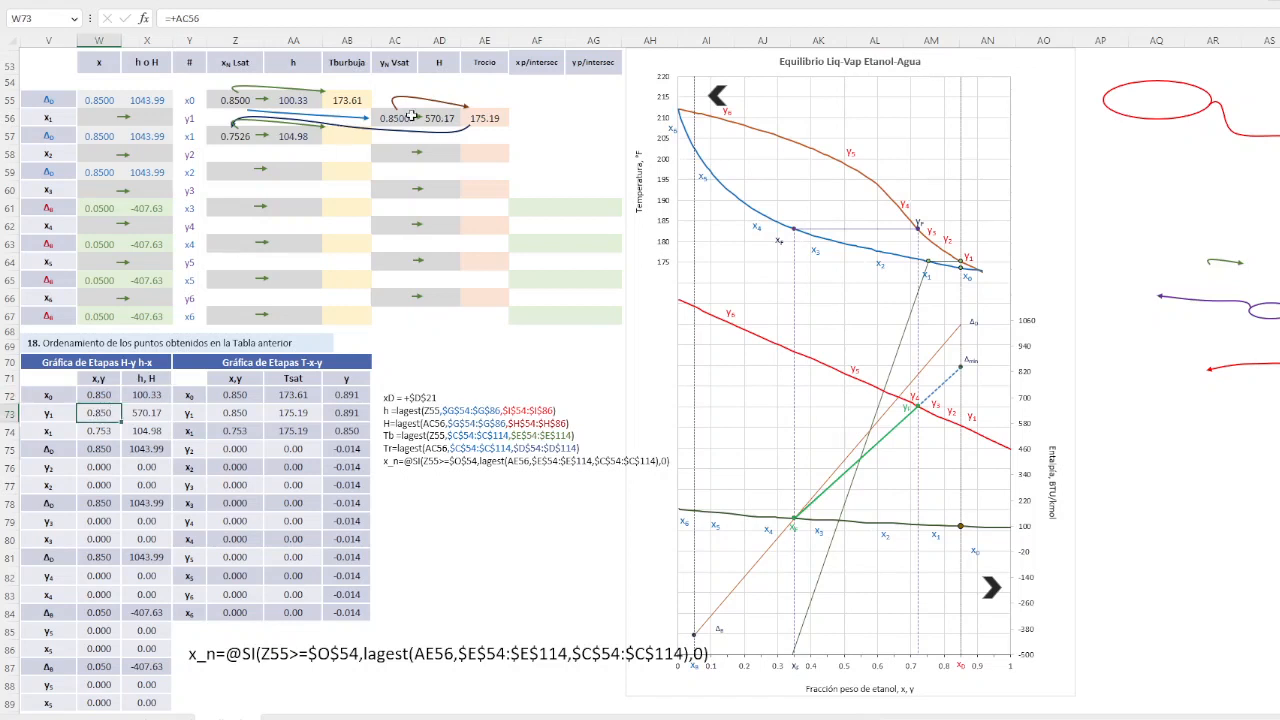
{"action": "left_click", "coordinate": [98, 432]}
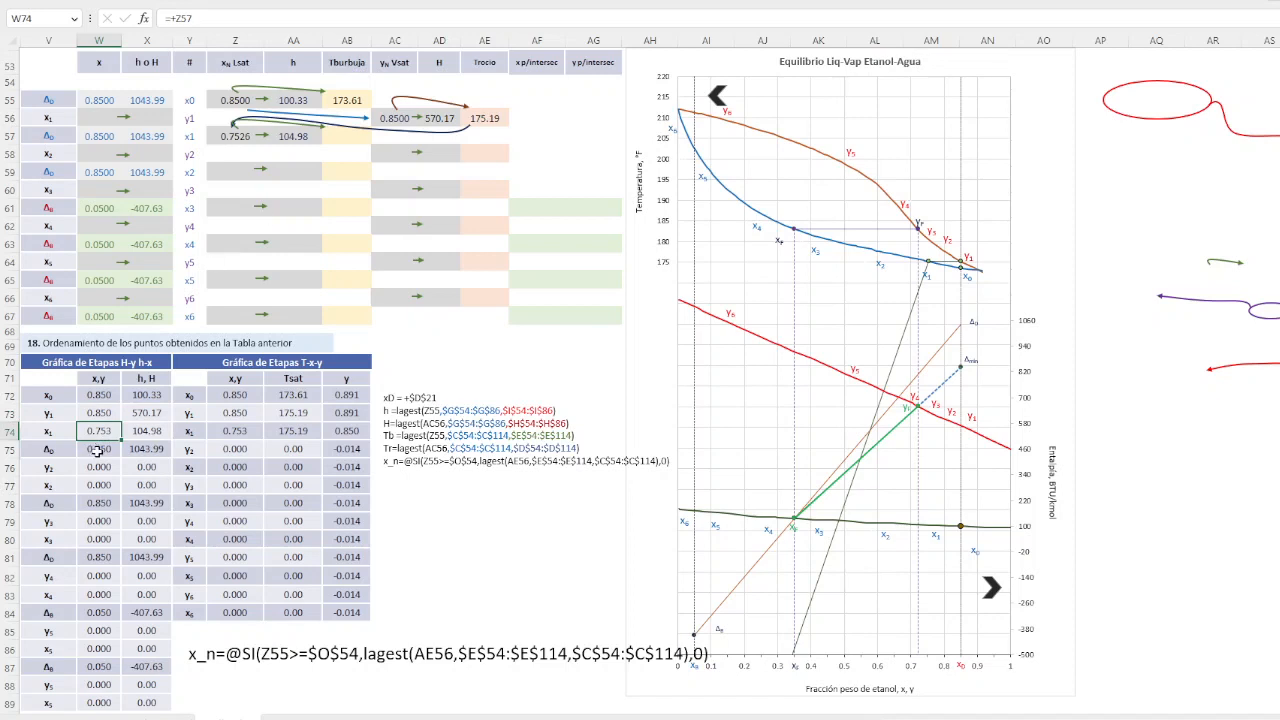
{"action": "left_click", "coordinate": [156, 431]}
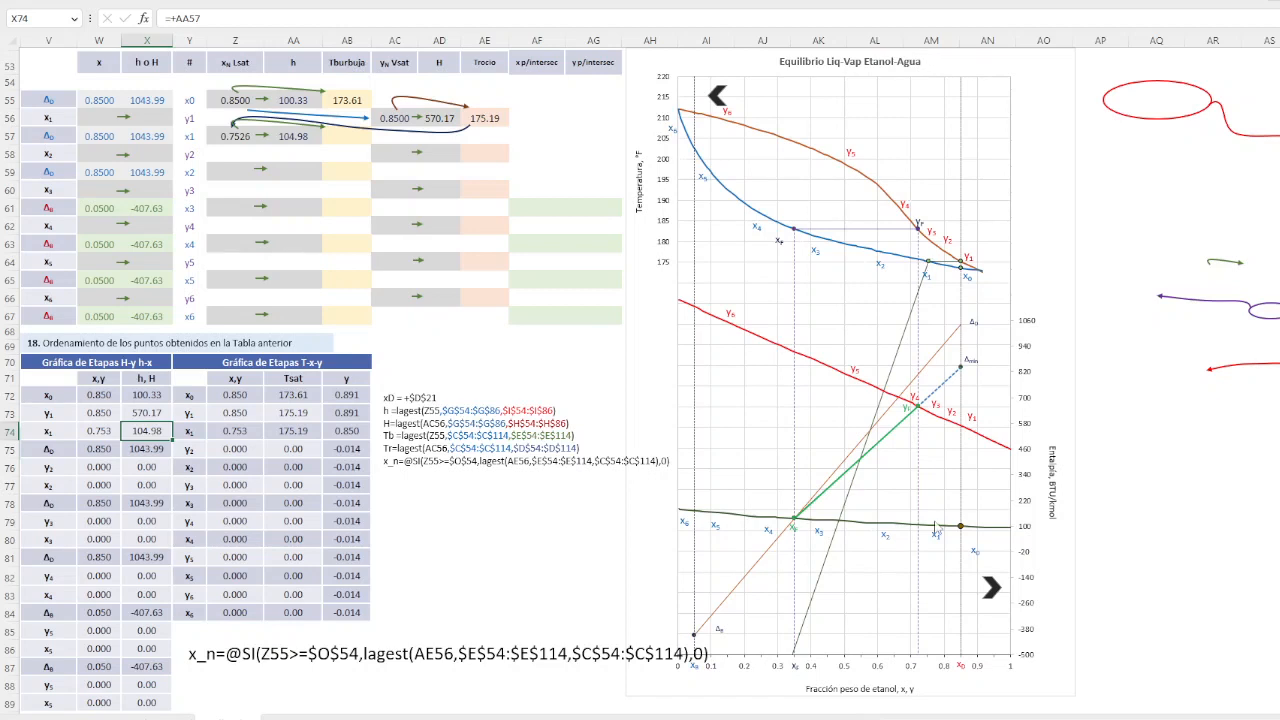
{"action": "mouse_move", "coordinate": [934, 534]}
Adjust the copied green arrow so it leads from the x1 composition cell Z57 towards the bubble temperature cell AB57
{"action": "left_click", "coordinate": [238, 136]}
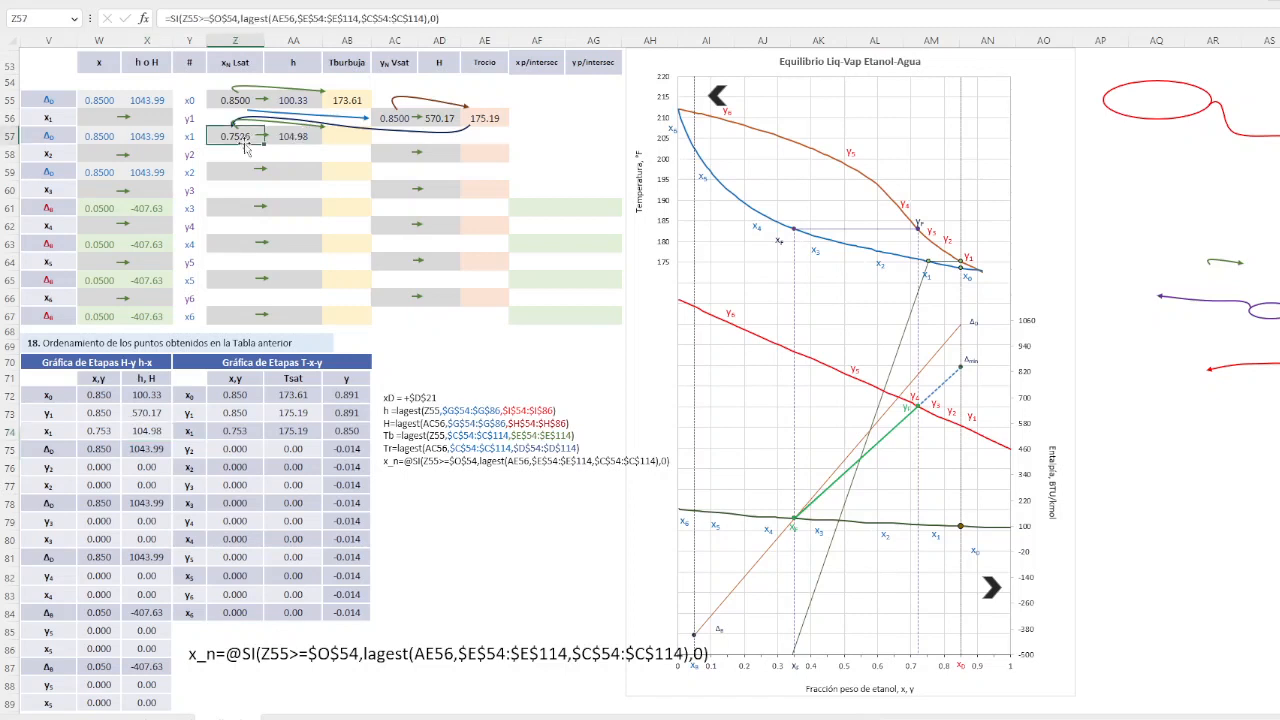
{"action": "left_click", "coordinate": [303, 170]}
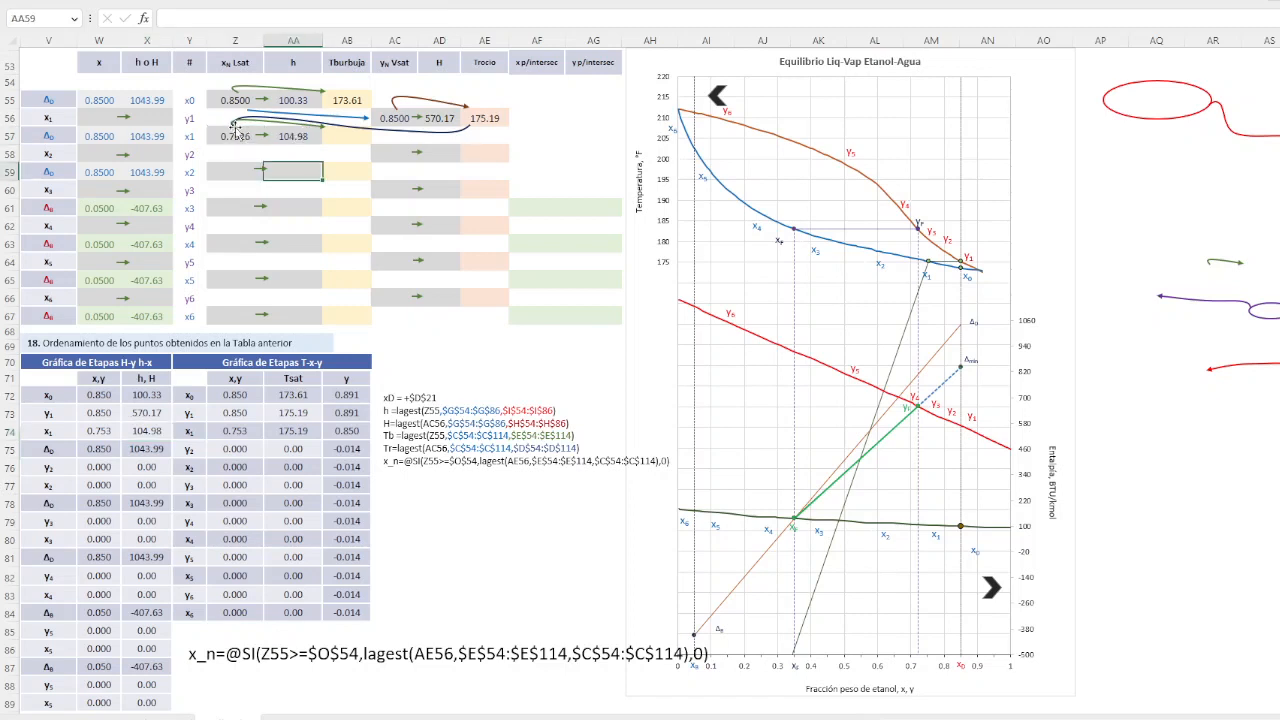
{"action": "left_click", "coordinate": [236, 137]}
{"action": "left_click_drag", "start_coordinate": [242, 137], "coordinate": [316, 128]}
{"action": "left_click", "coordinate": [230, 136]}
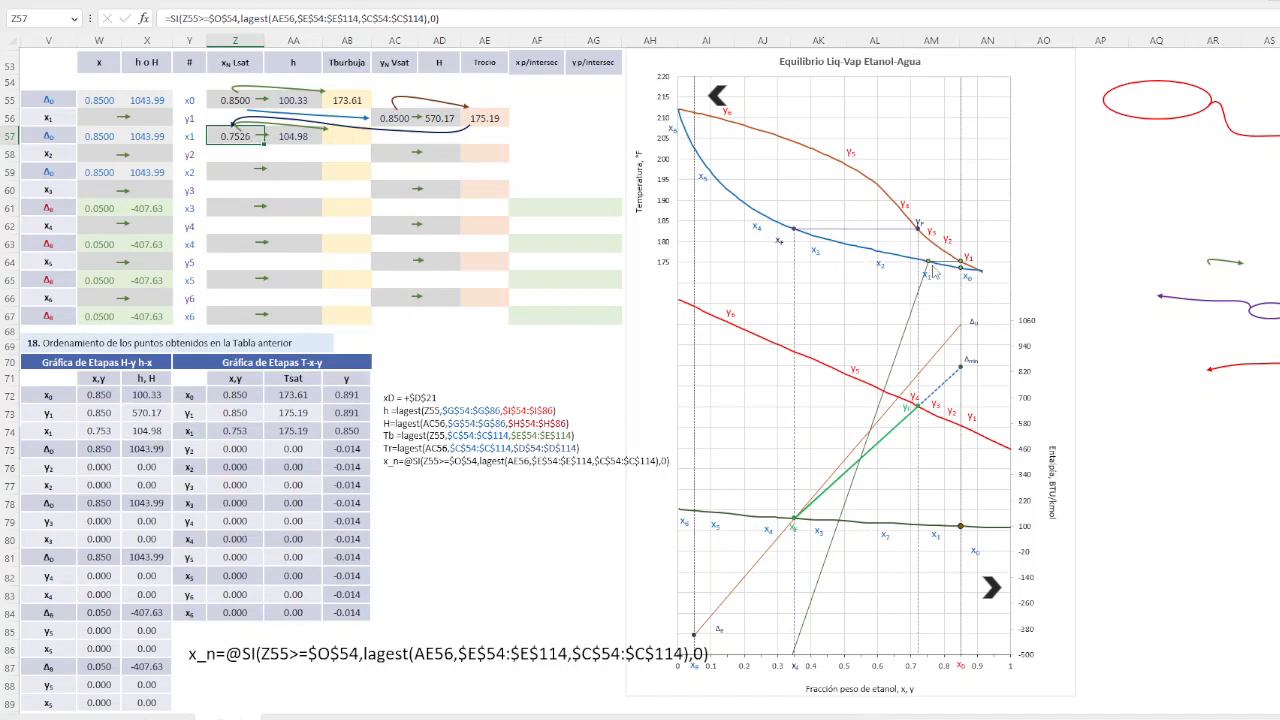
{"action": "mouse_move", "coordinate": [929, 269]}
{"action": "mouse_move", "coordinate": [928, 270]}
Copy the bubble temperature formula from AB55 to the x1 row as =lagest(Z57,$C$54:$C$114,$E$54:$E$114) in AB57
{"action": "left_click", "coordinate": [288, 121]}
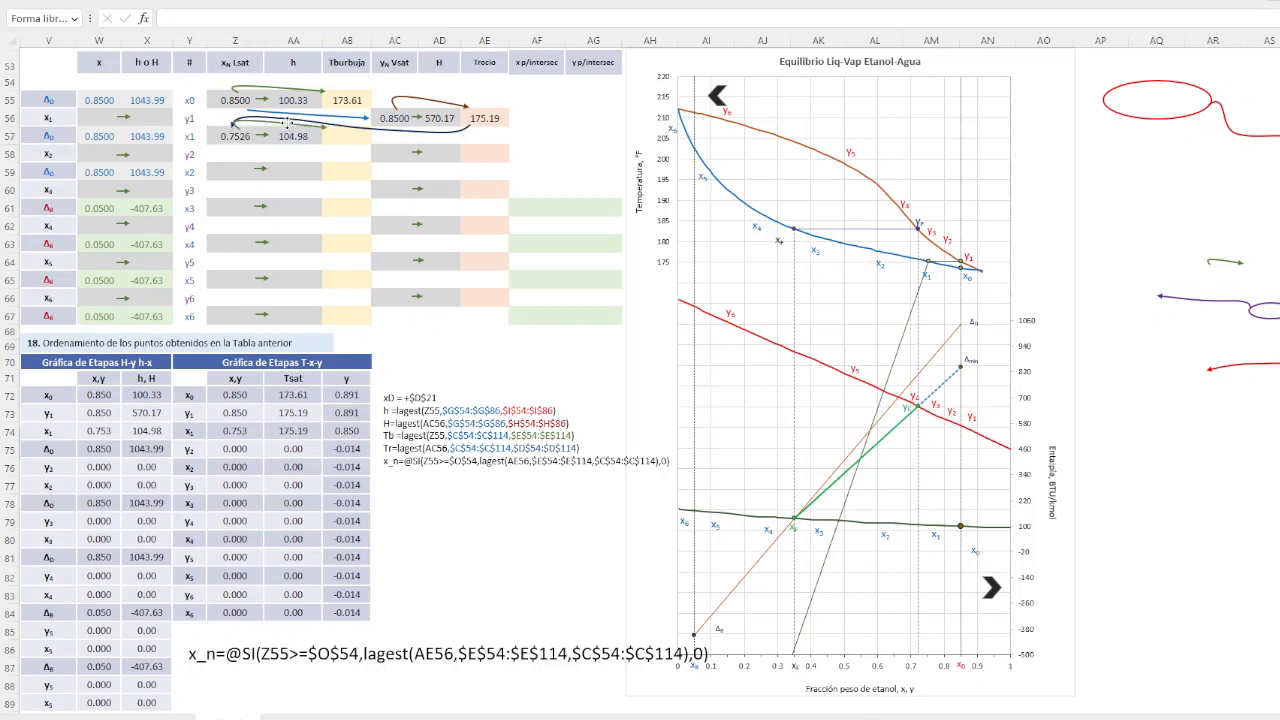
{"action": "left_click", "coordinate": [288, 121]}
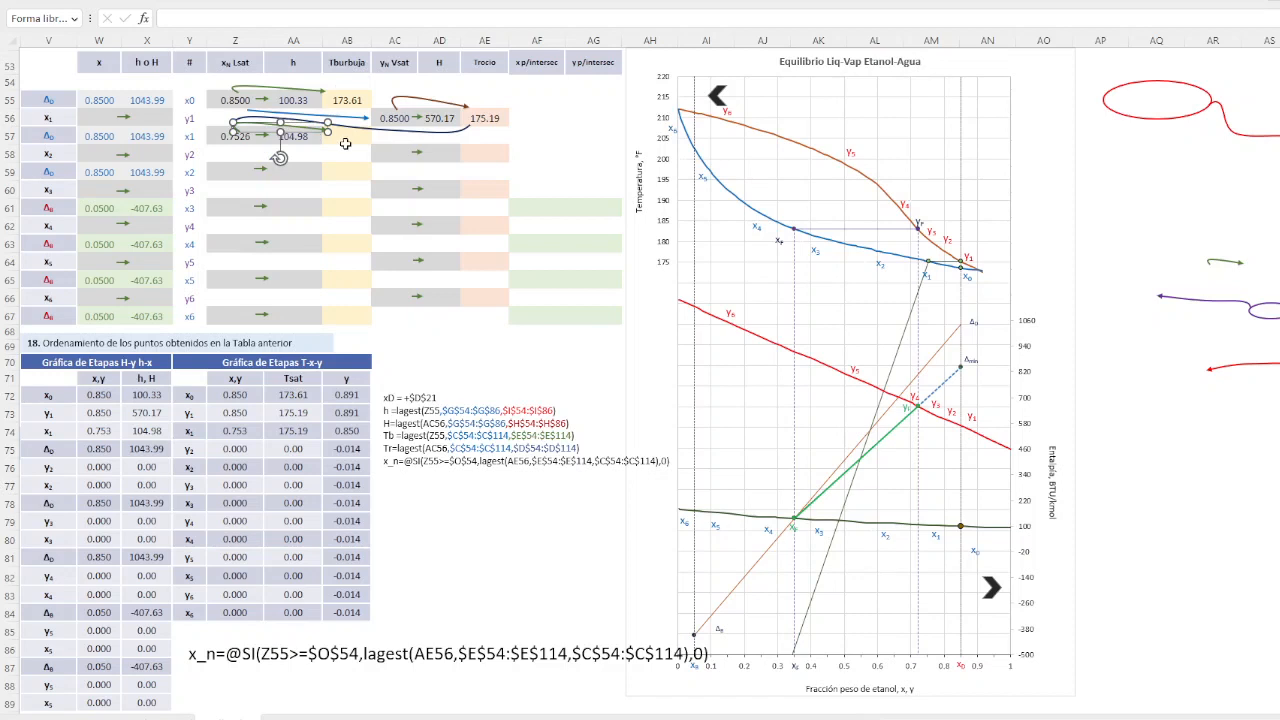
{"action": "left_click", "coordinate": [347, 140]}
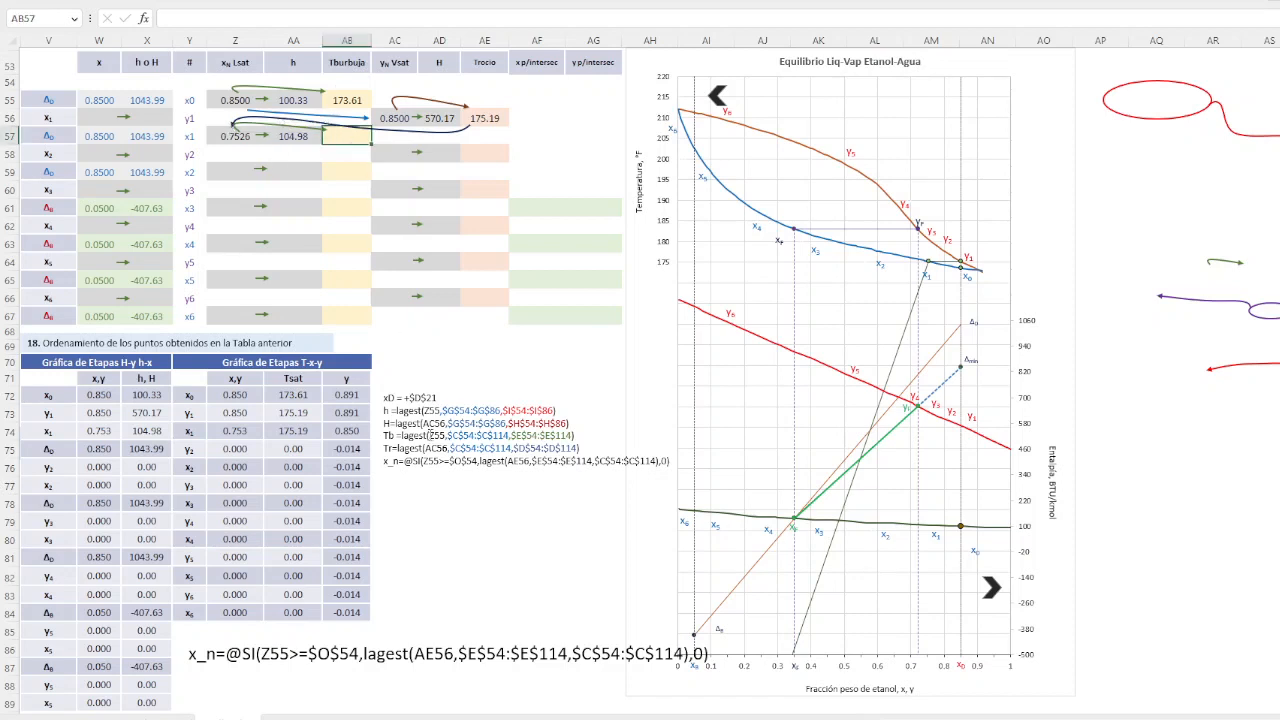
{"action": "left_click_drag", "start_coordinate": [397, 436], "coordinate": [578, 448]}
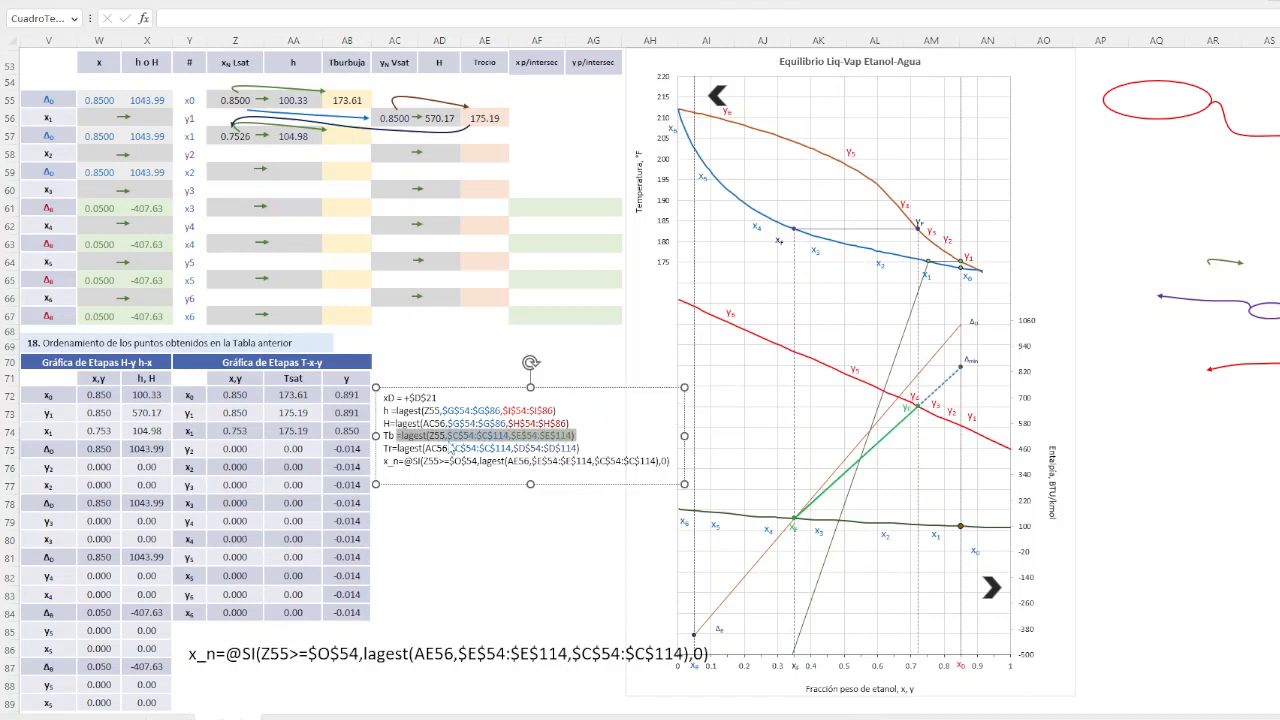
{"action": "key", "text": "Escape"}
{"action": "left_click", "coordinate": [348, 100]}
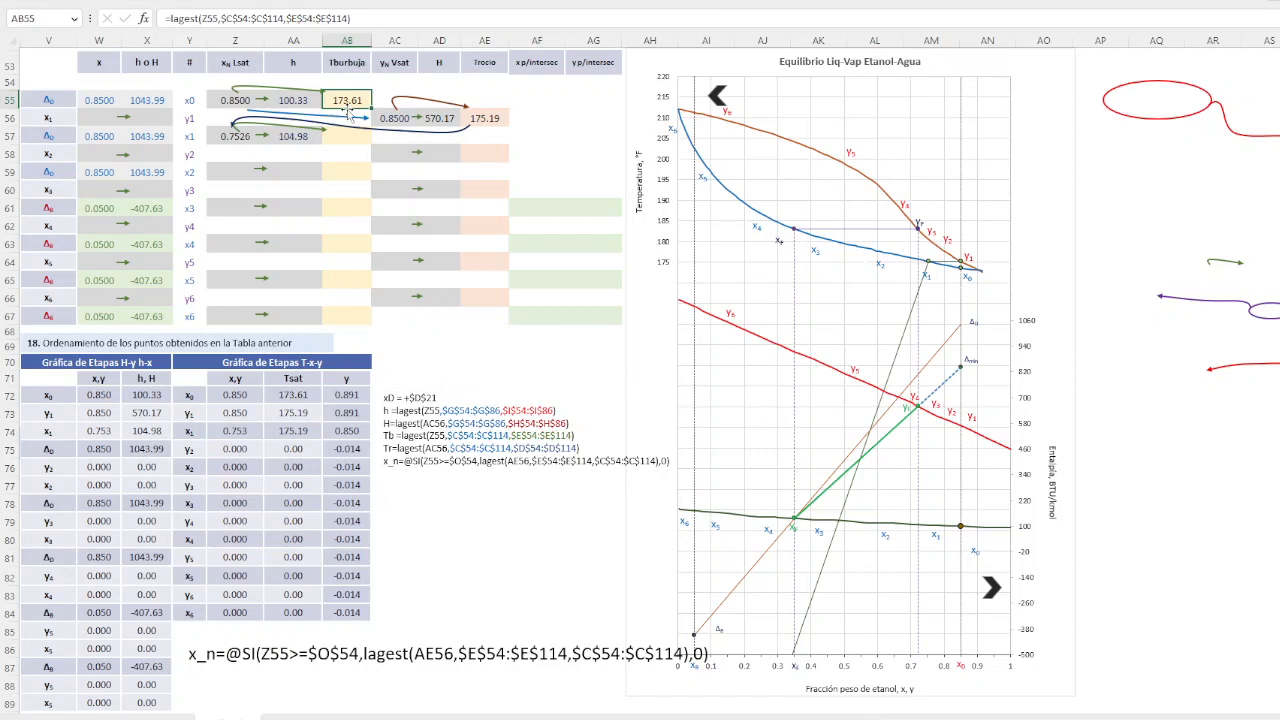
{"action": "left_click", "coordinate": [214, 20]}
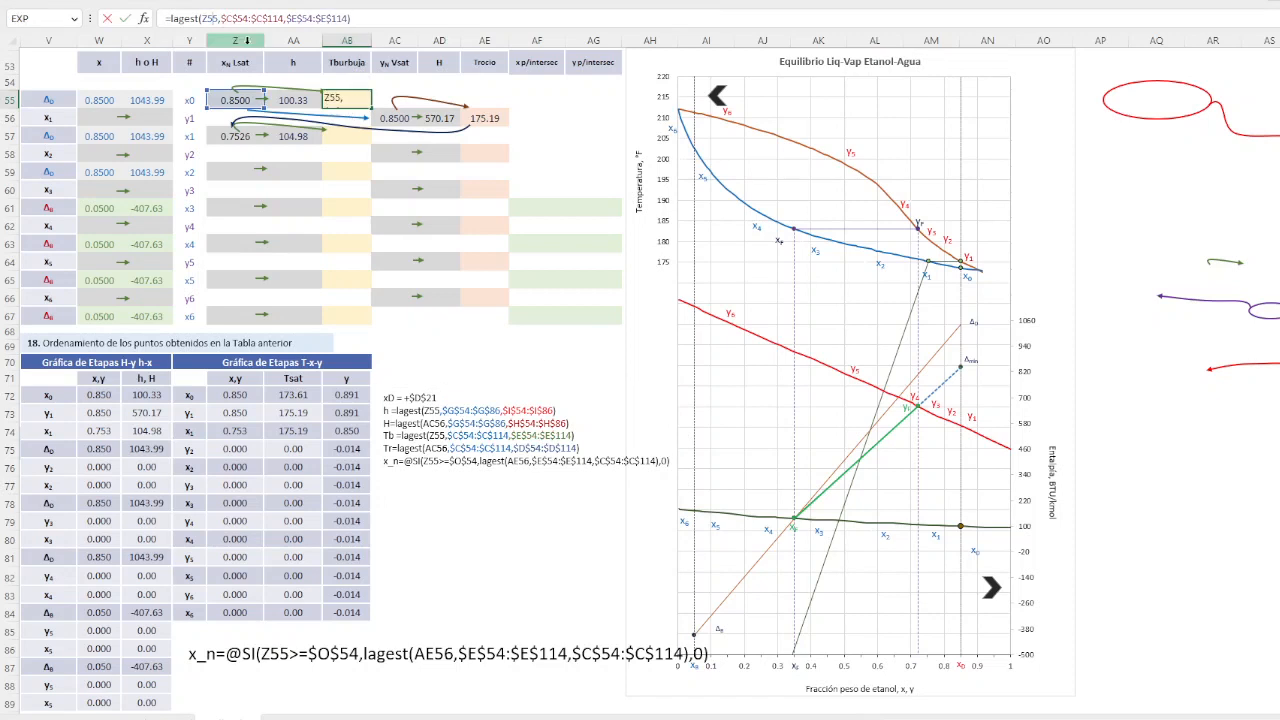
{"action": "key", "text": "Escape"}
{"action": "left_click_drag", "start_coordinate": [348, 110], "coordinate": [348, 144]}
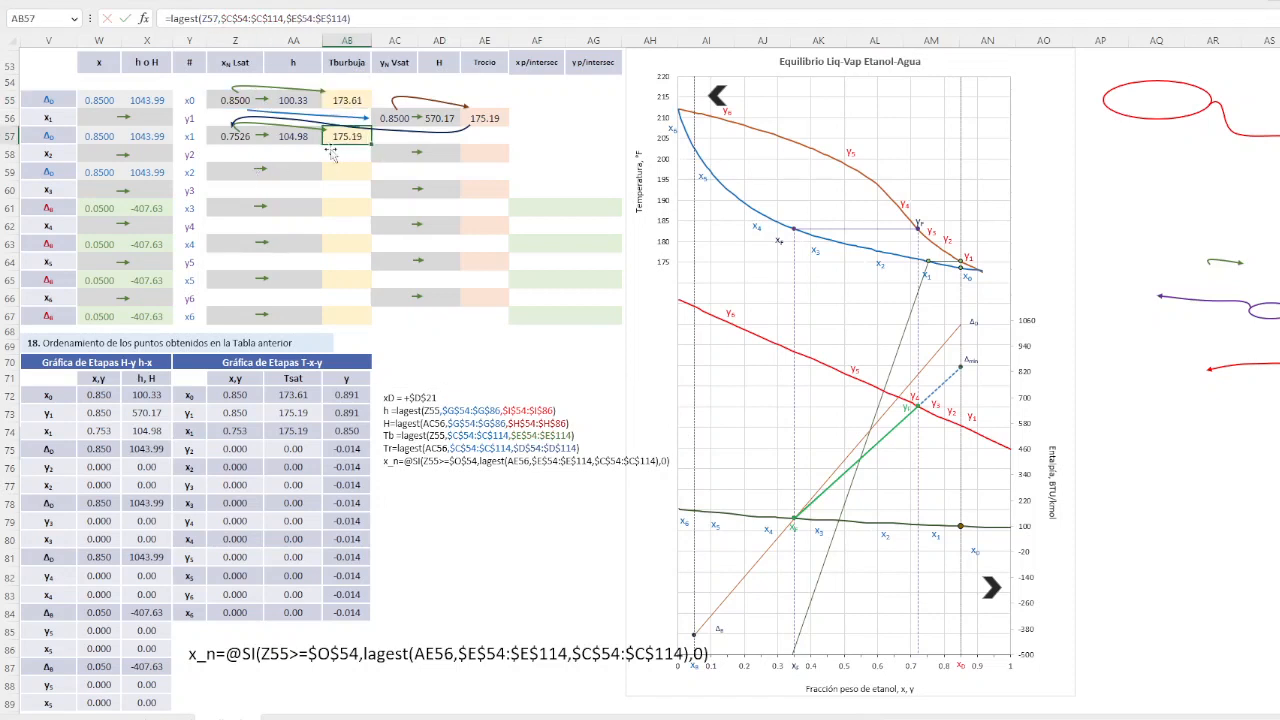
Compare the x1 bubble temperature in AB57 with the y1 dew temperature in AE56, checking their formulas, the T-x-y table and the chart point
{"action": "left_click", "coordinate": [227, 134]}
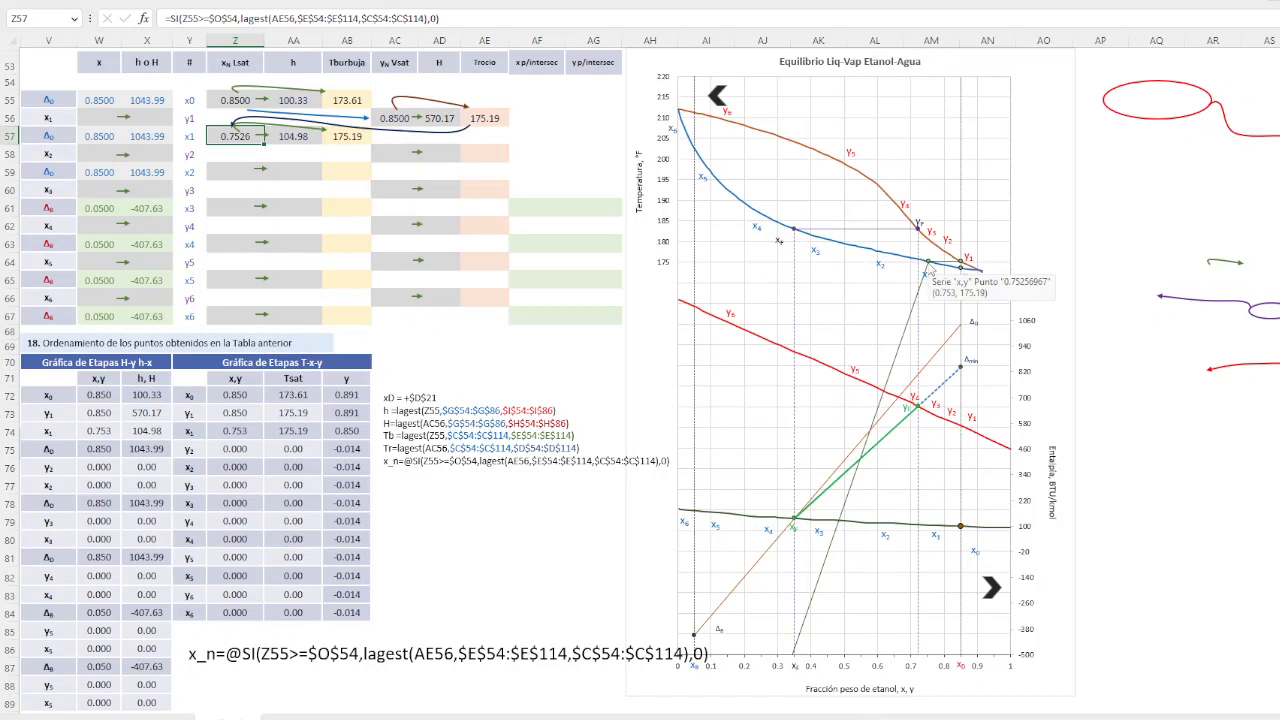
{"action": "left_click", "coordinate": [346, 136]}
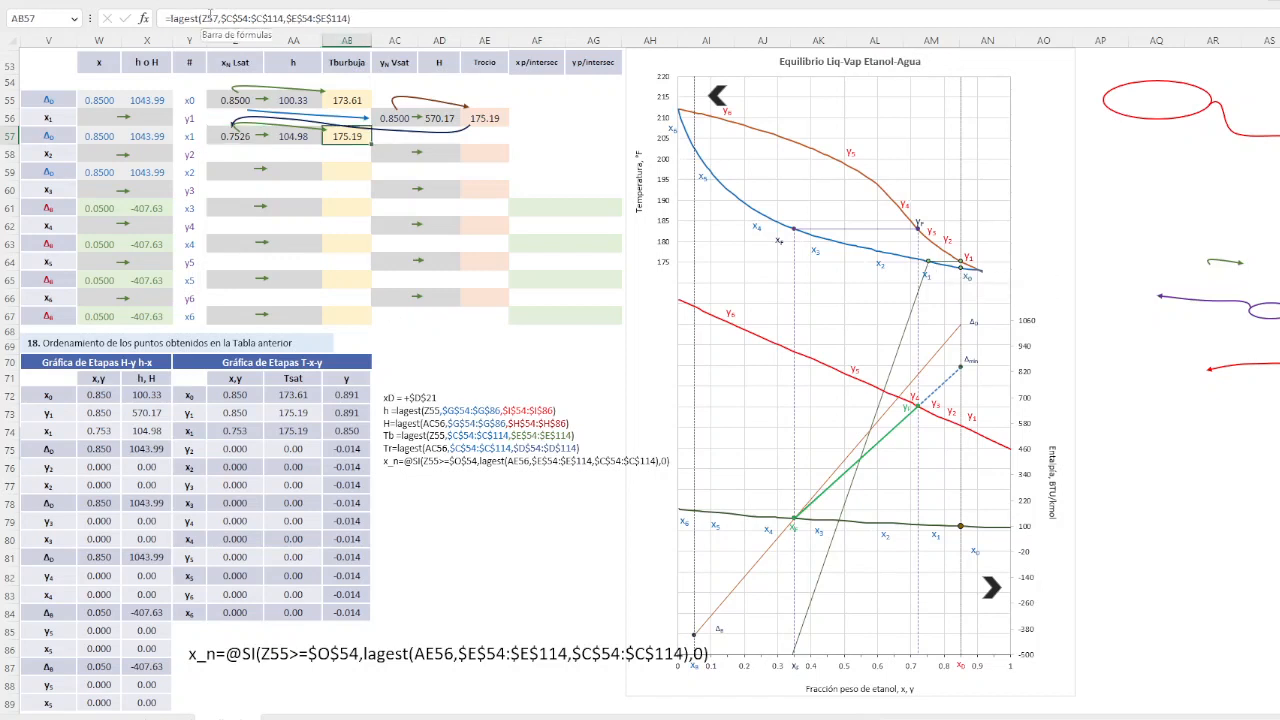
{"action": "left_click", "coordinate": [209, 18]}
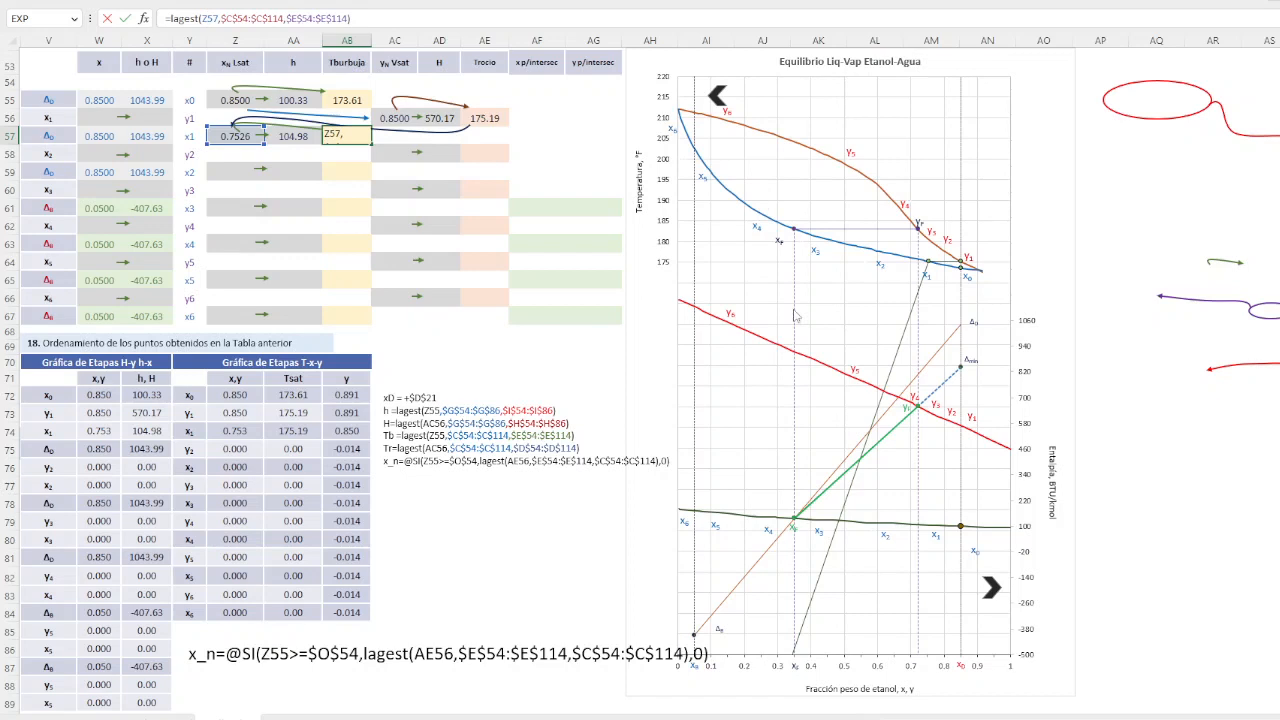
{"action": "key", "text": "ctrl+Return"}
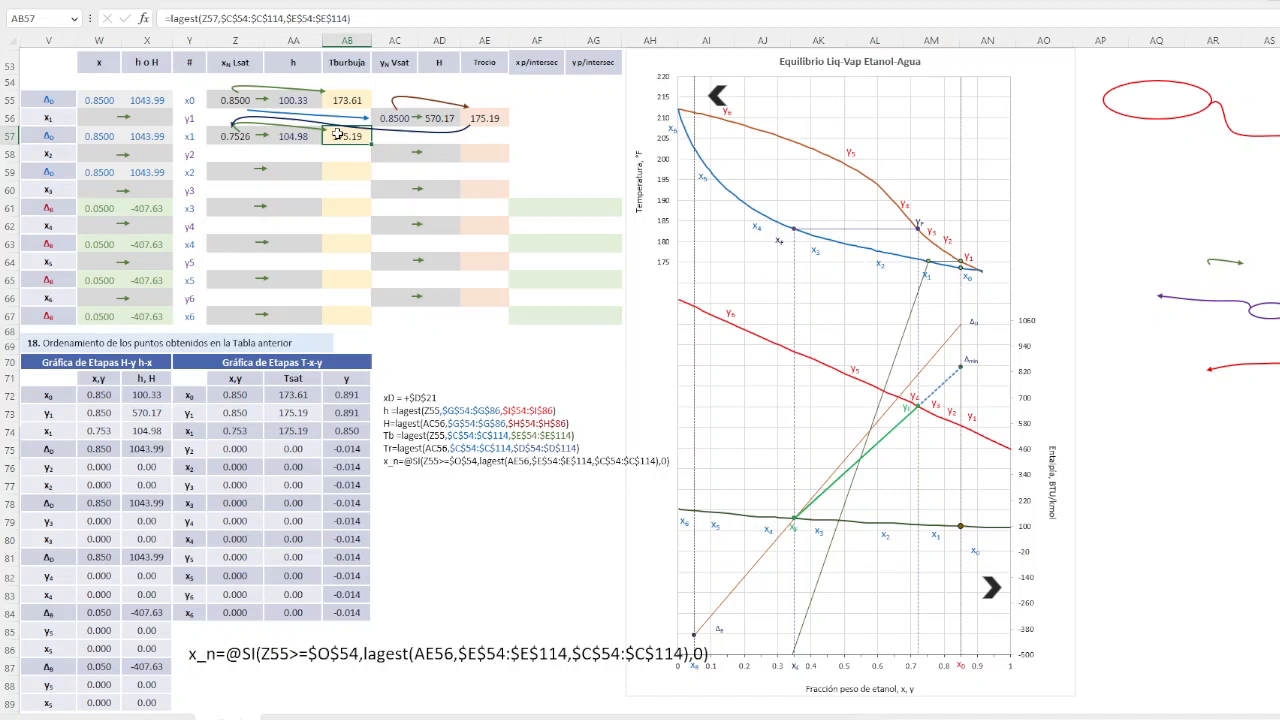
{"action": "left_click", "coordinate": [490, 121]}
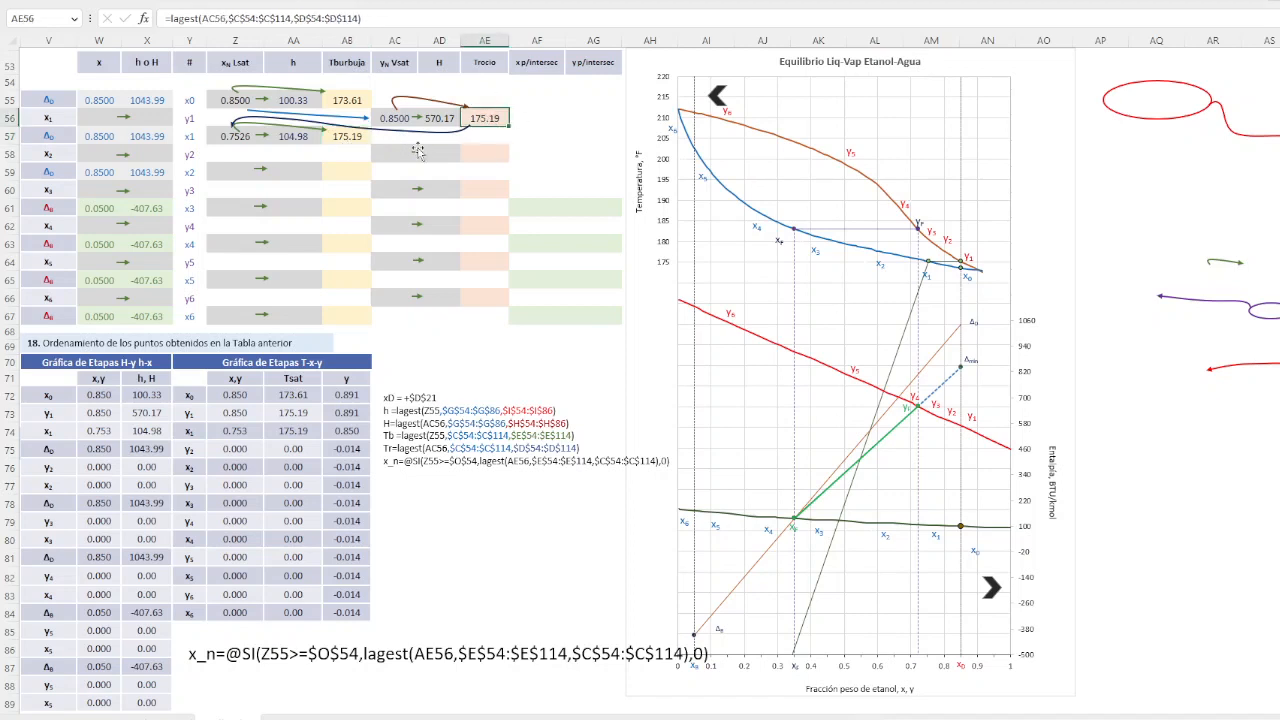
{"action": "left_click", "coordinate": [345, 136]}
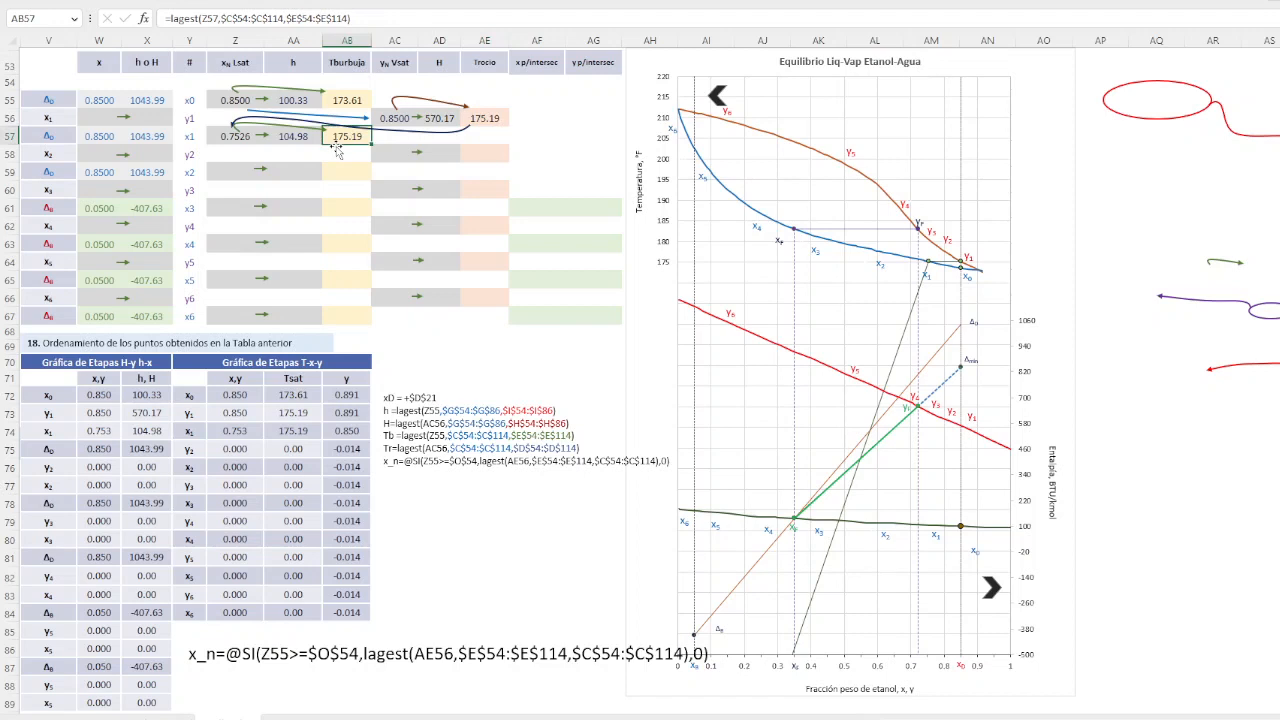
{"action": "left_click", "coordinate": [289, 413]}
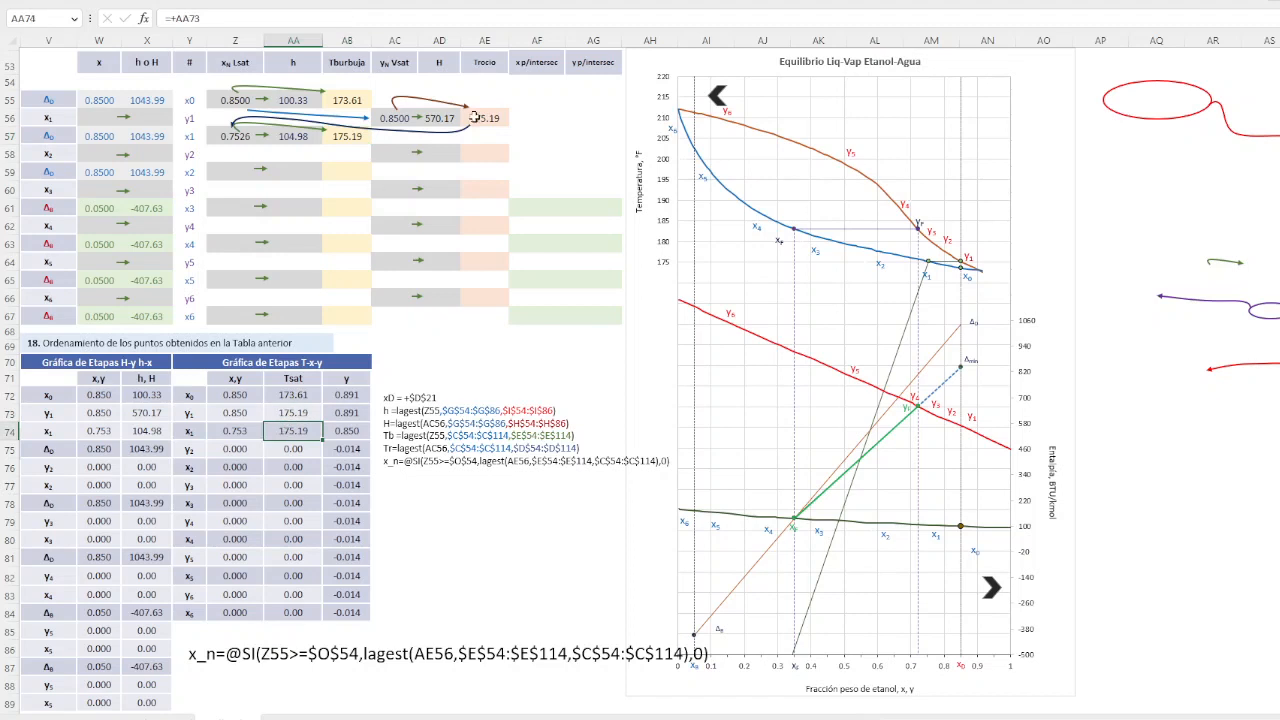
{"action": "left_click", "coordinate": [482, 117]}
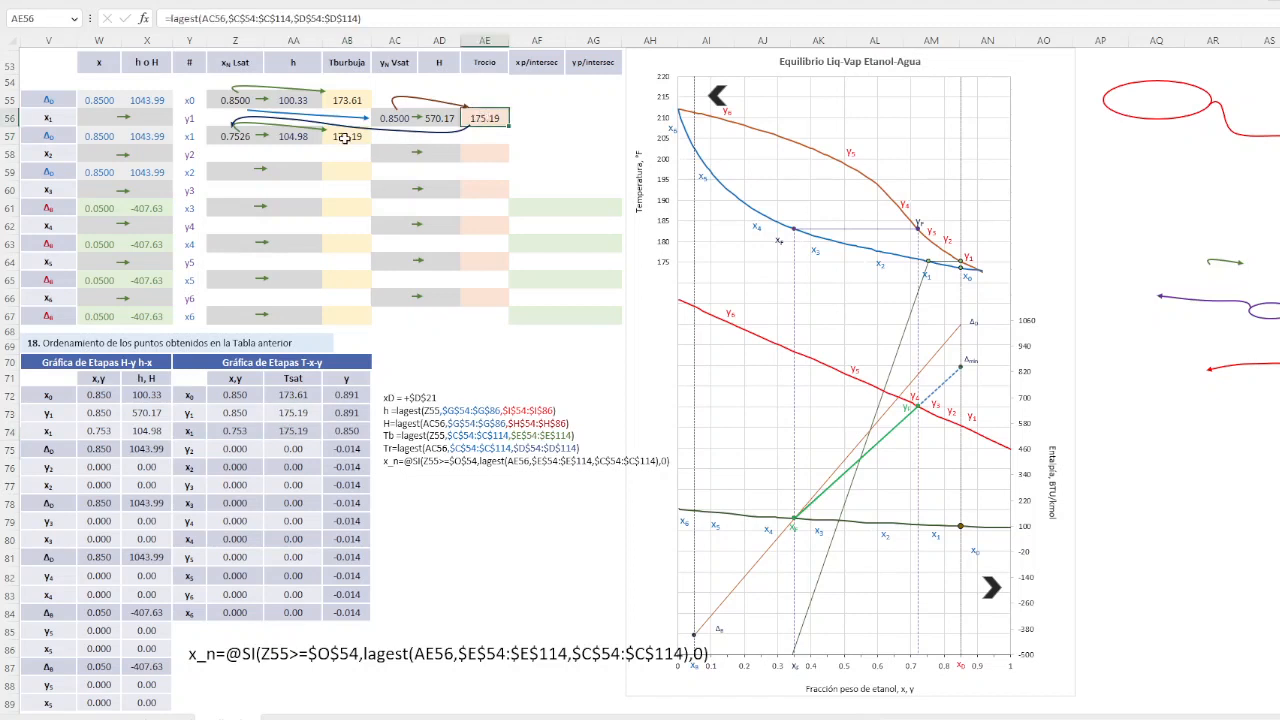
{"action": "left_click", "coordinate": [345, 137]}
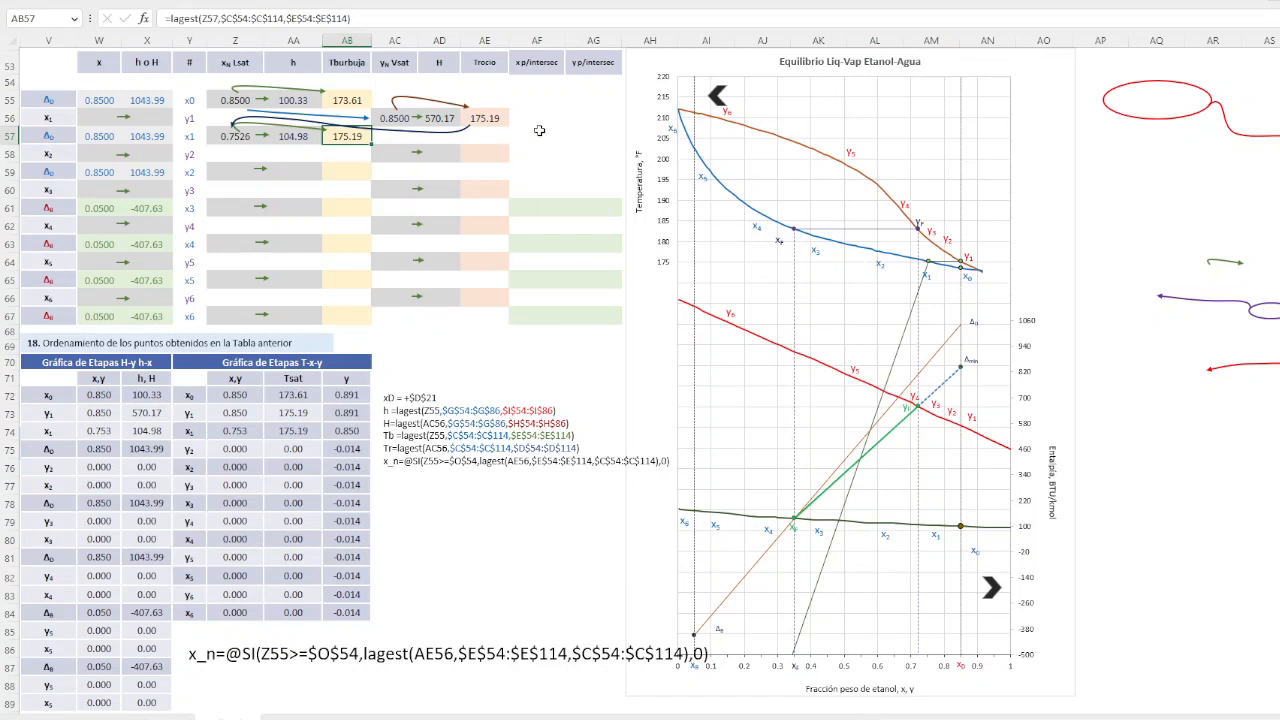
{"action": "left_click", "coordinate": [516, 104]}
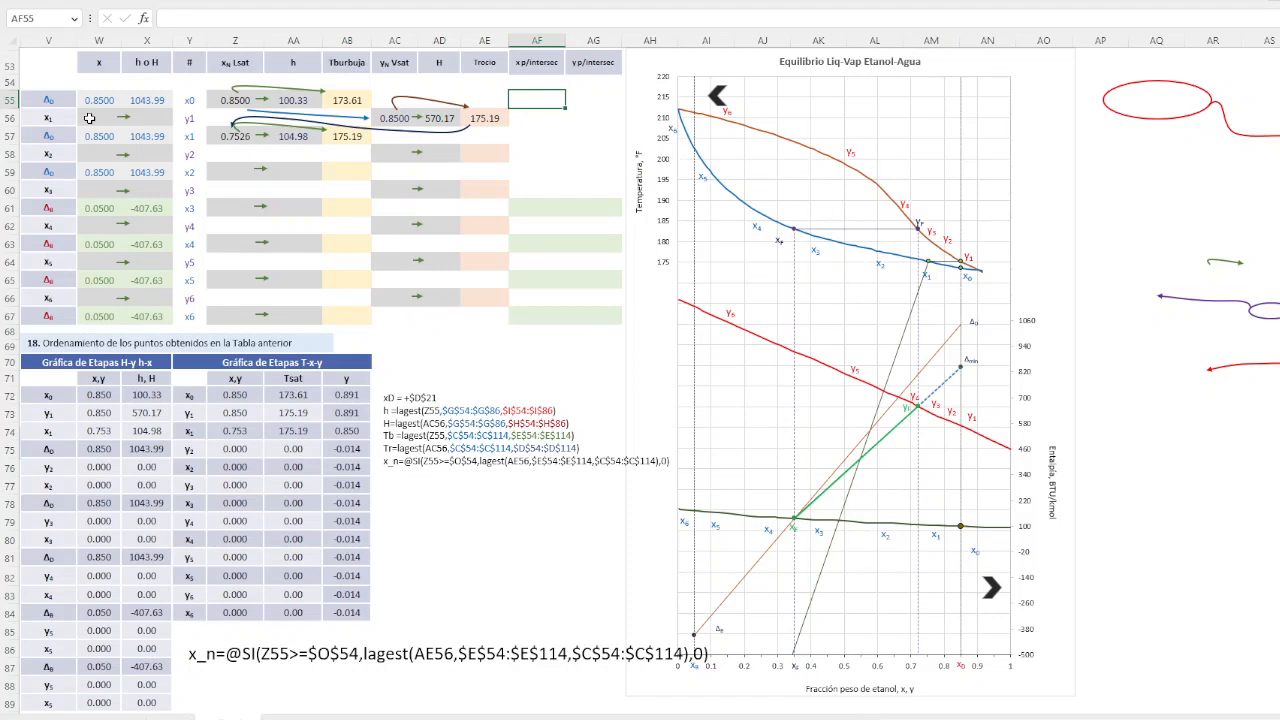
Place the purple circle-and-arrow callout around the x1 composition in Z57, with its arrow leading to the x cell W56
{"action": "left_click", "coordinate": [221, 142]}
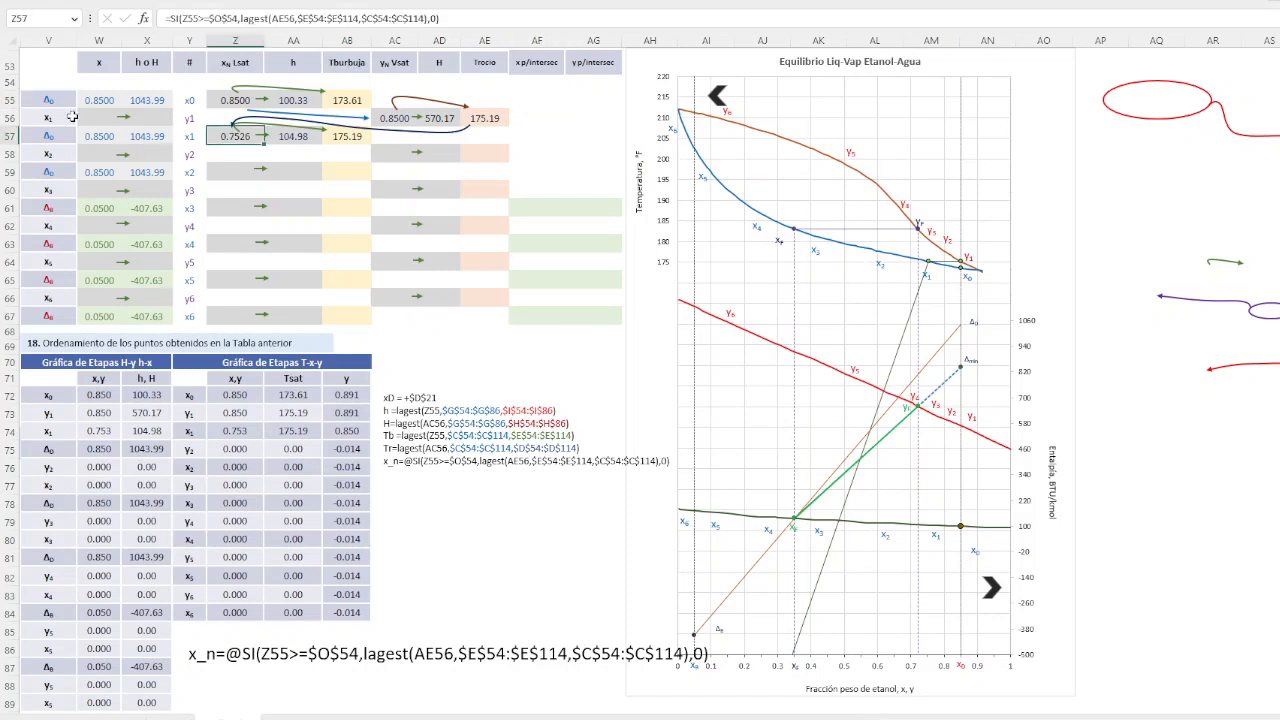
{"action": "left_click", "coordinate": [1218, 306]}
{"action": "left_click_drag", "start_coordinate": [1218, 306], "coordinate": [178, 121]}
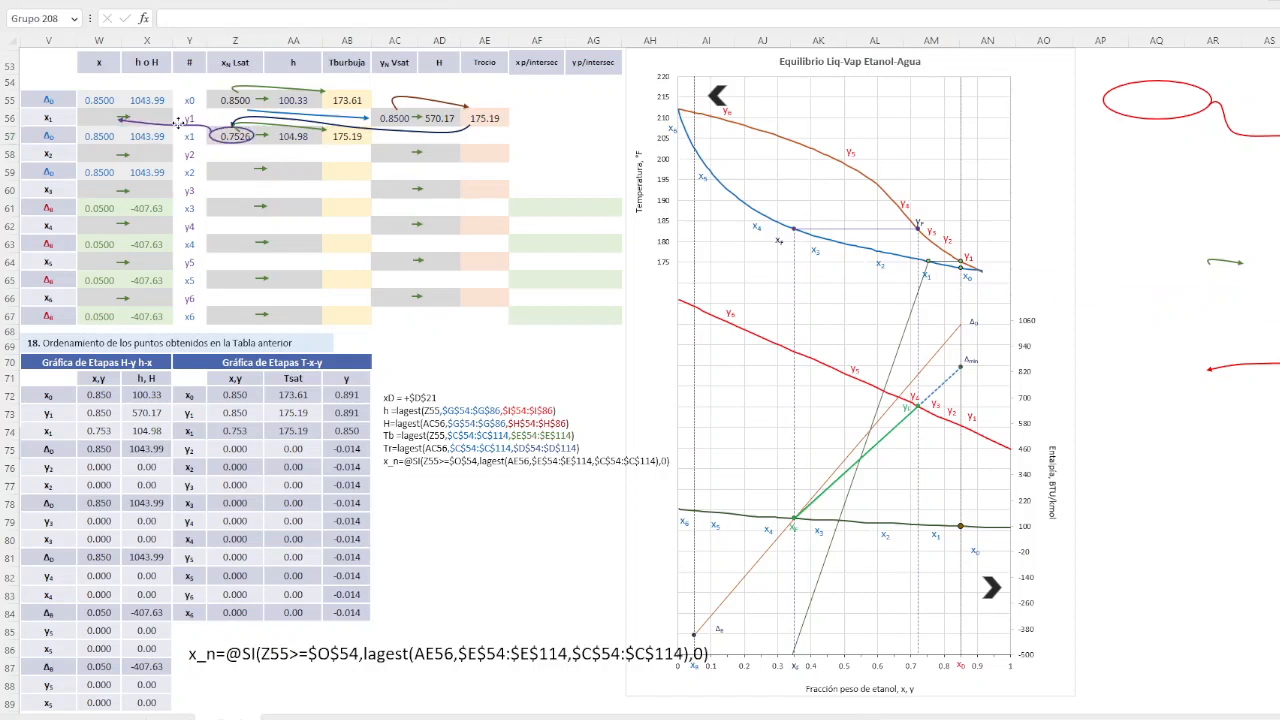
Link the x1 composition cell W56 to the saturated liquid composition with +Z57
{"action": "left_click", "coordinate": [86, 117]}
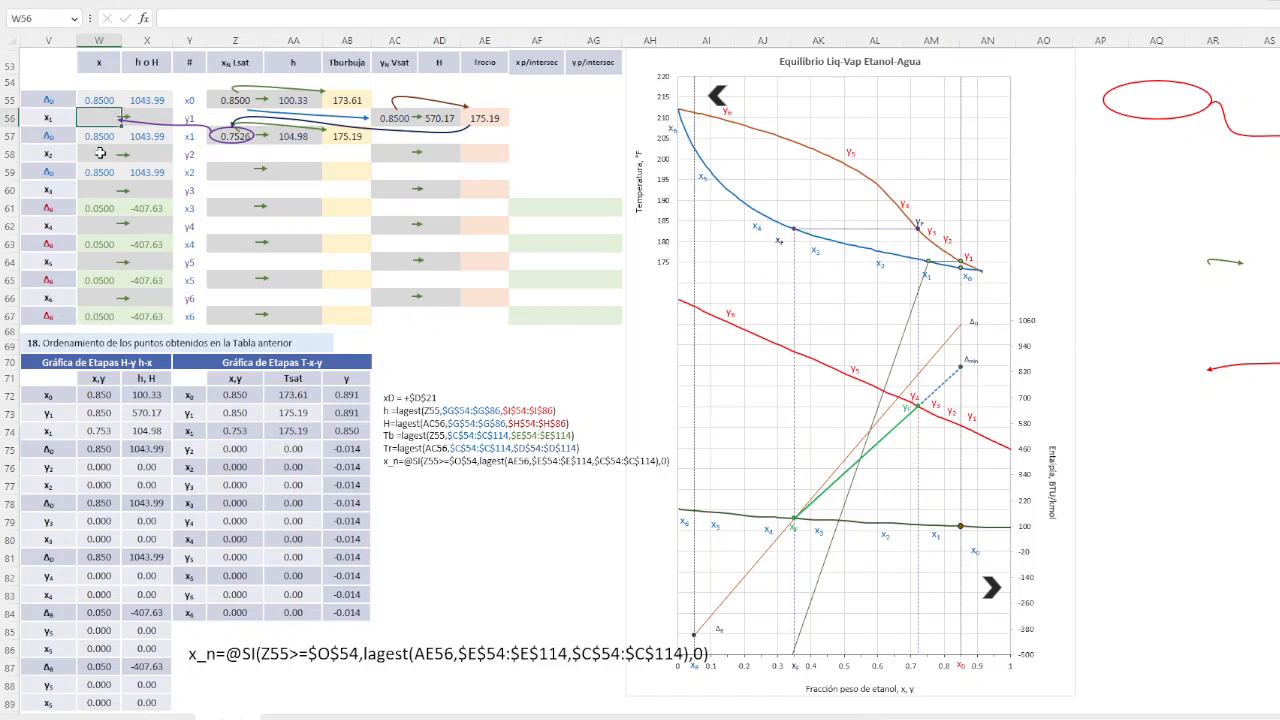
{"action": "type", "text": "+"}
{"action": "left_click", "coordinate": [214, 154]}
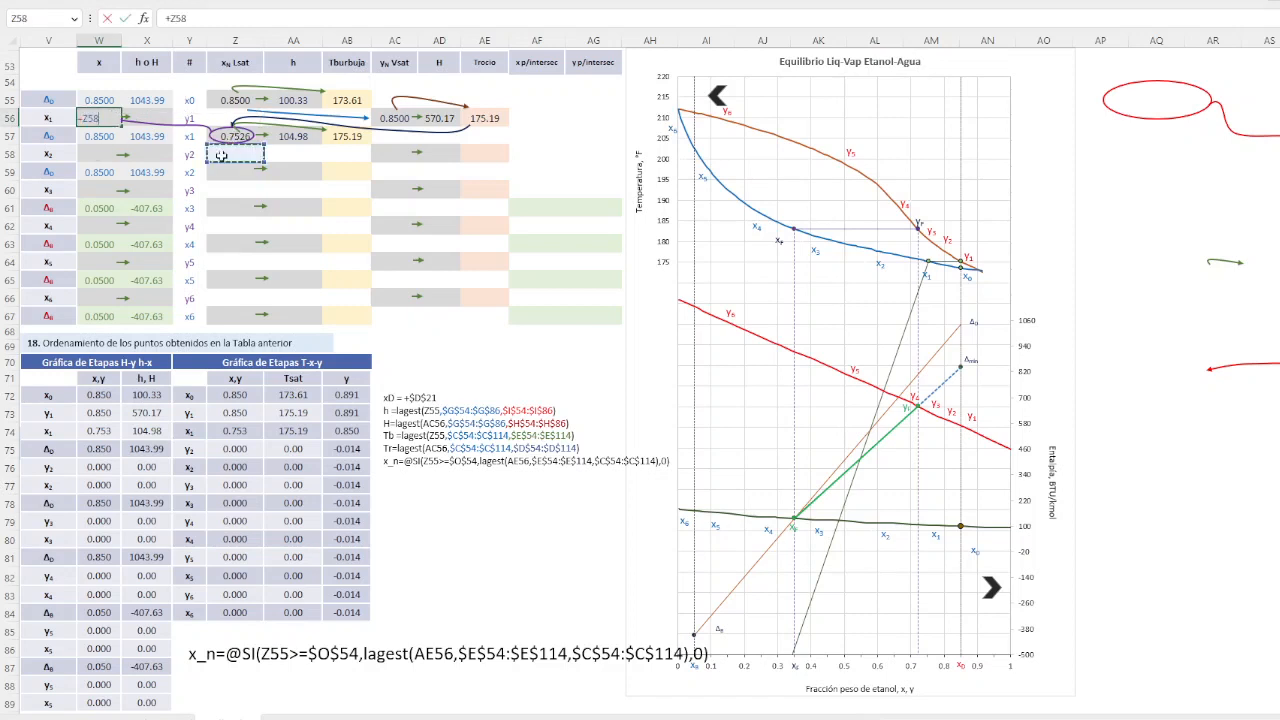
{"action": "key", "text": "Up"}
{"action": "key", "text": "Return"}
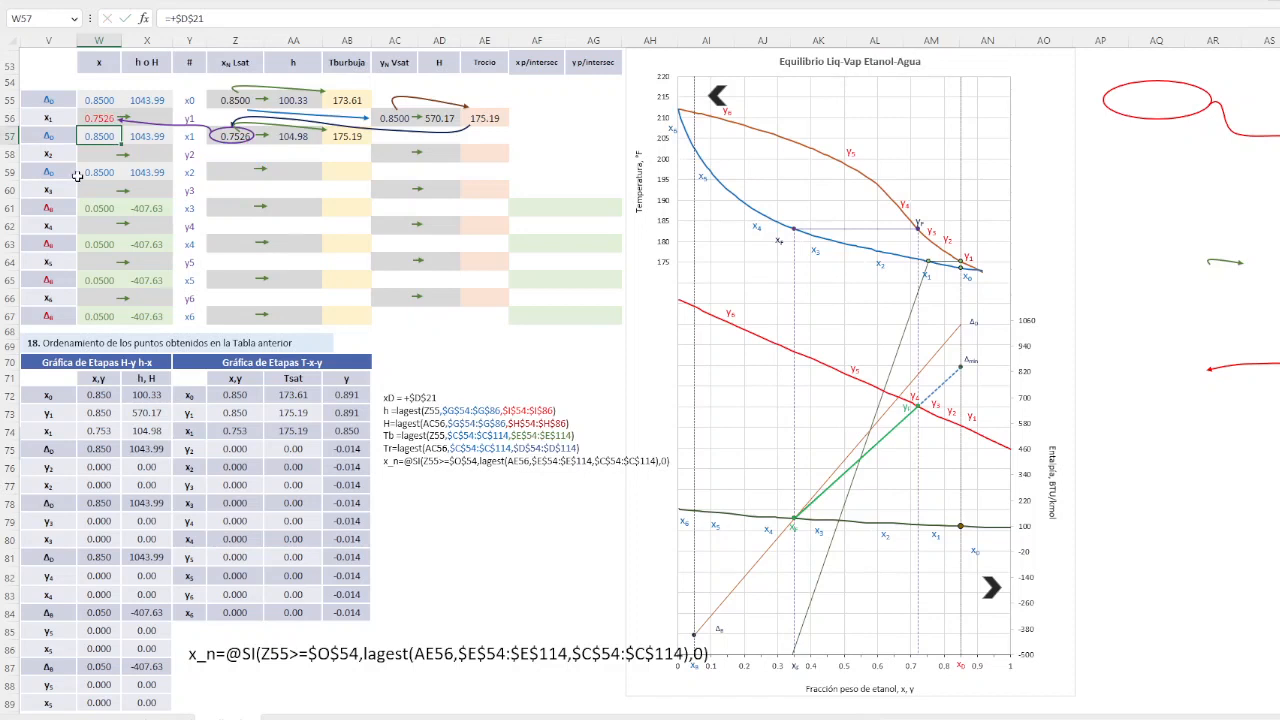
Link the x1 enthalpy cell X56 to the liquid enthalpy with +AA57 and nudge the purple callout slightly
{"action": "left_click", "coordinate": [155, 116]}
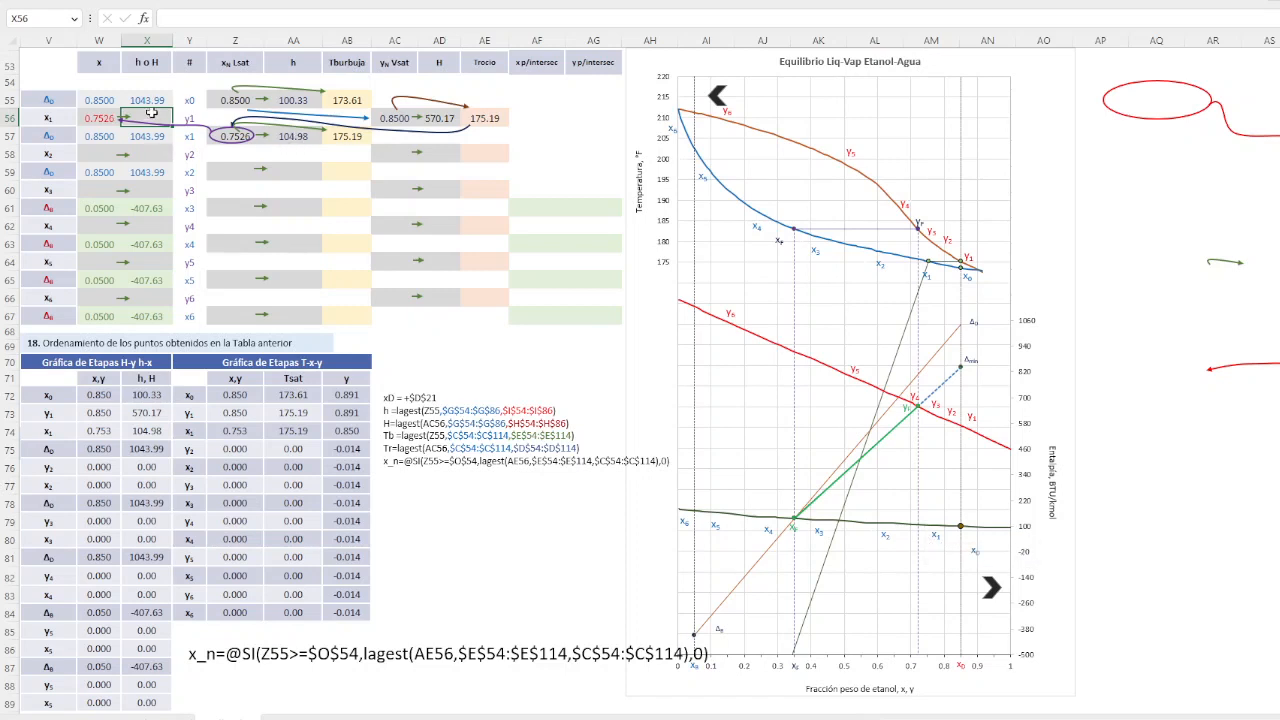
{"action": "type", "text": "+"}
{"action": "left_click", "coordinate": [290, 137]}
{"action": "key", "text": "Return"}
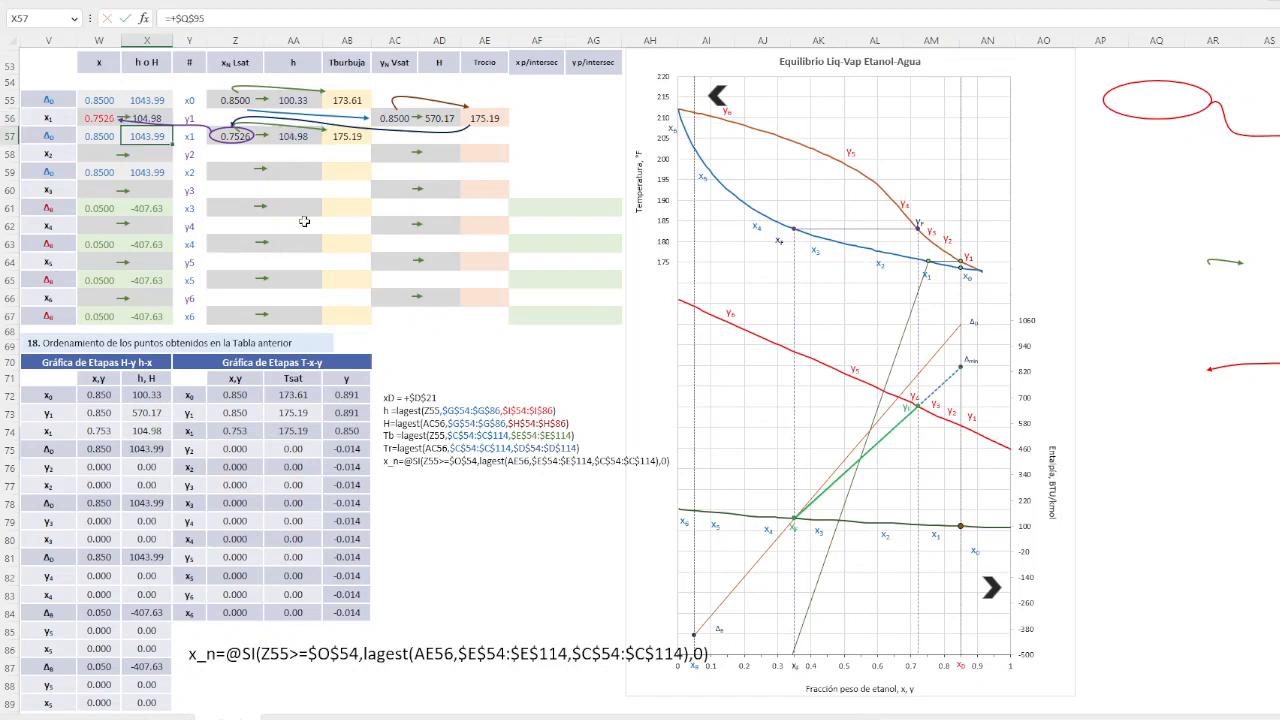
{"action": "left_click", "coordinate": [184, 121]}
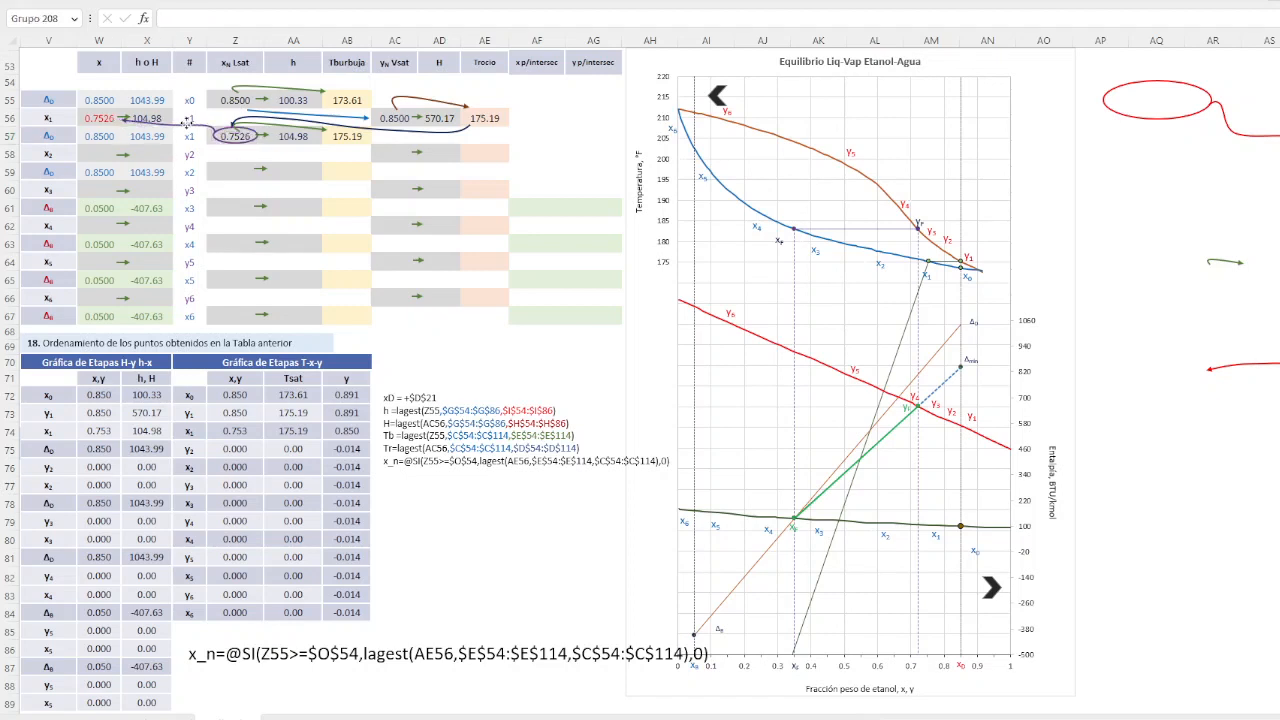
Draw a straight line on the enthalpy chart from the x1 point on the liquid curve up to the ΔD point
{"action": "left_click_drag", "start_coordinate": [96, 99], "coordinate": [150, 120]}
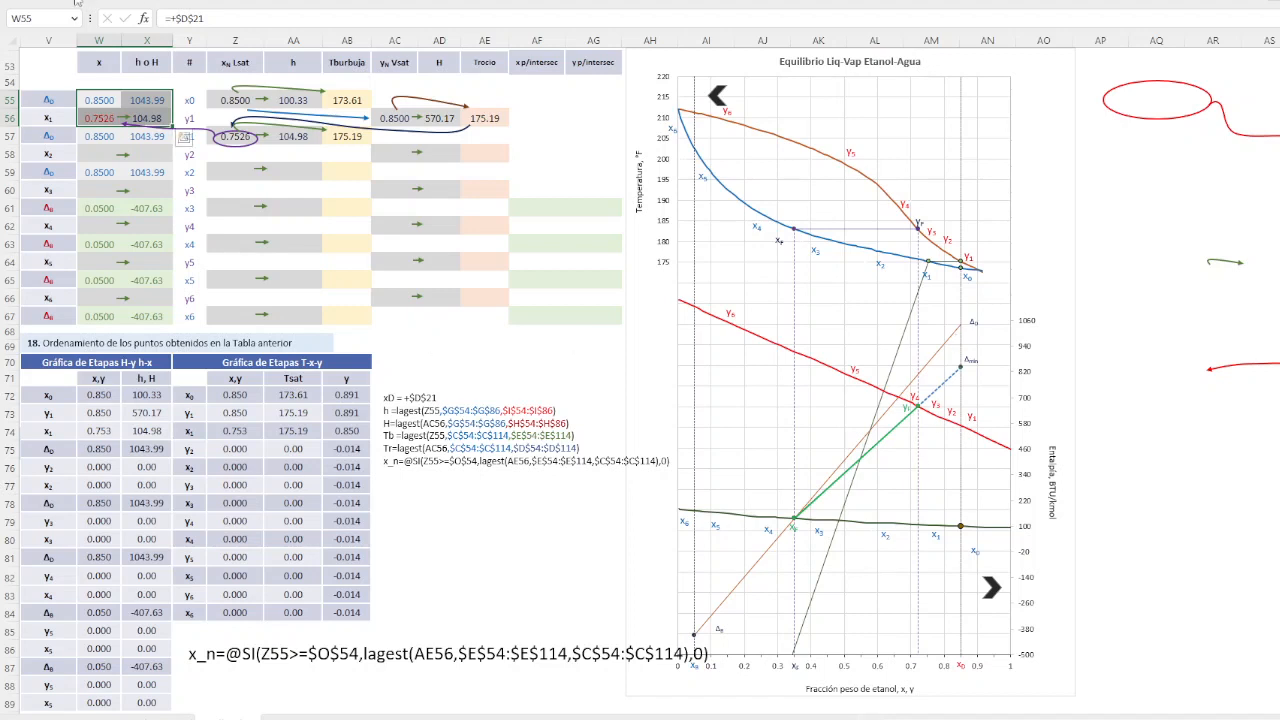
{"action": "left_click", "coordinate": [114, 3]}
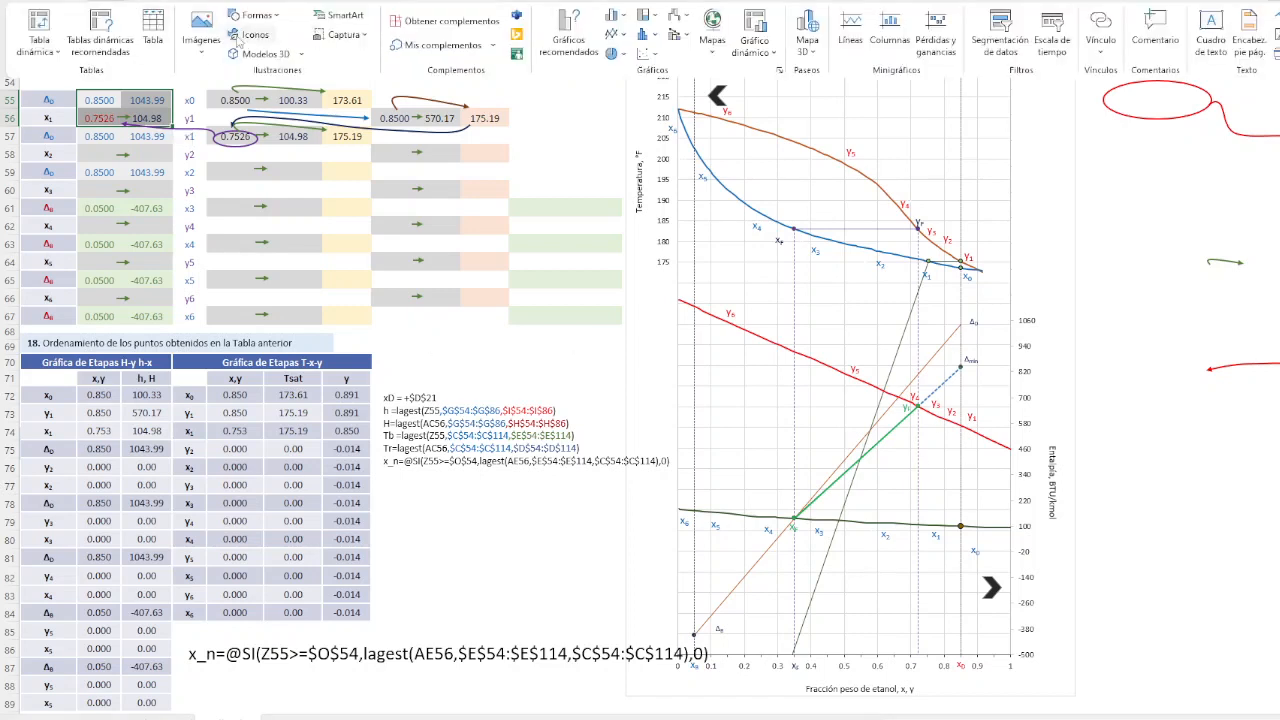
{"action": "left_click", "coordinate": [255, 15]}
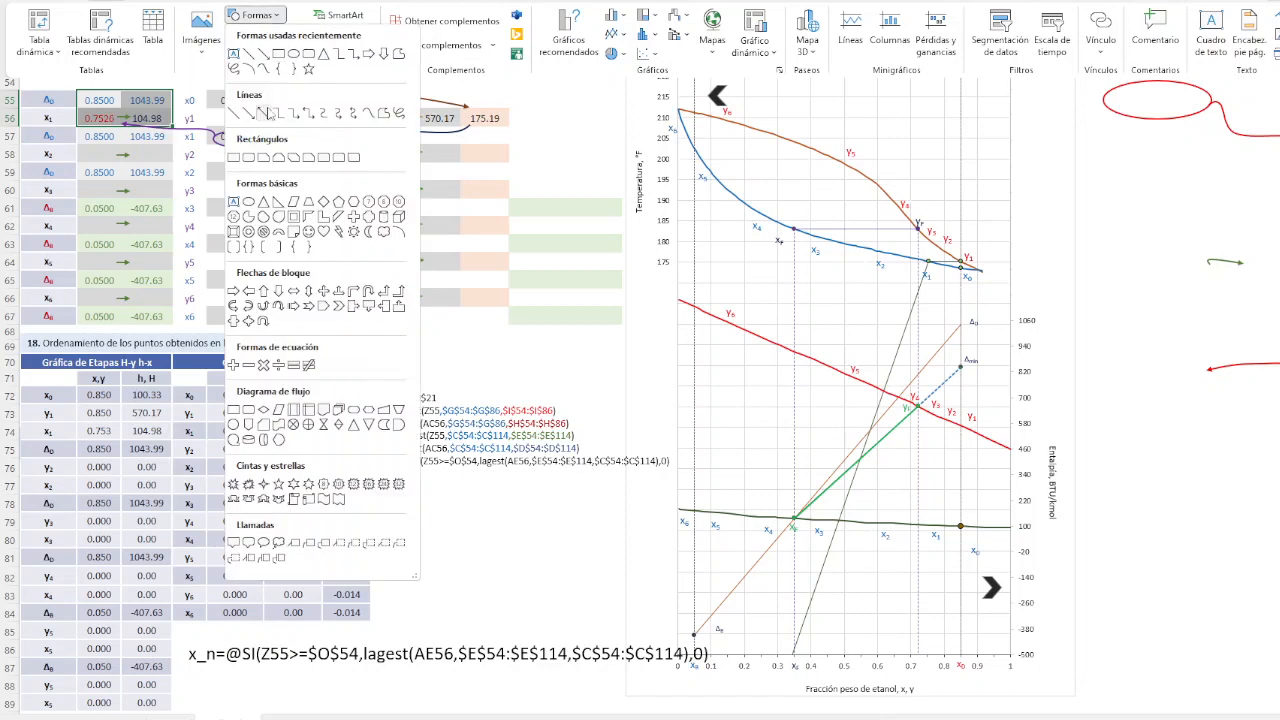
{"action": "left_click", "coordinate": [253, 55]}
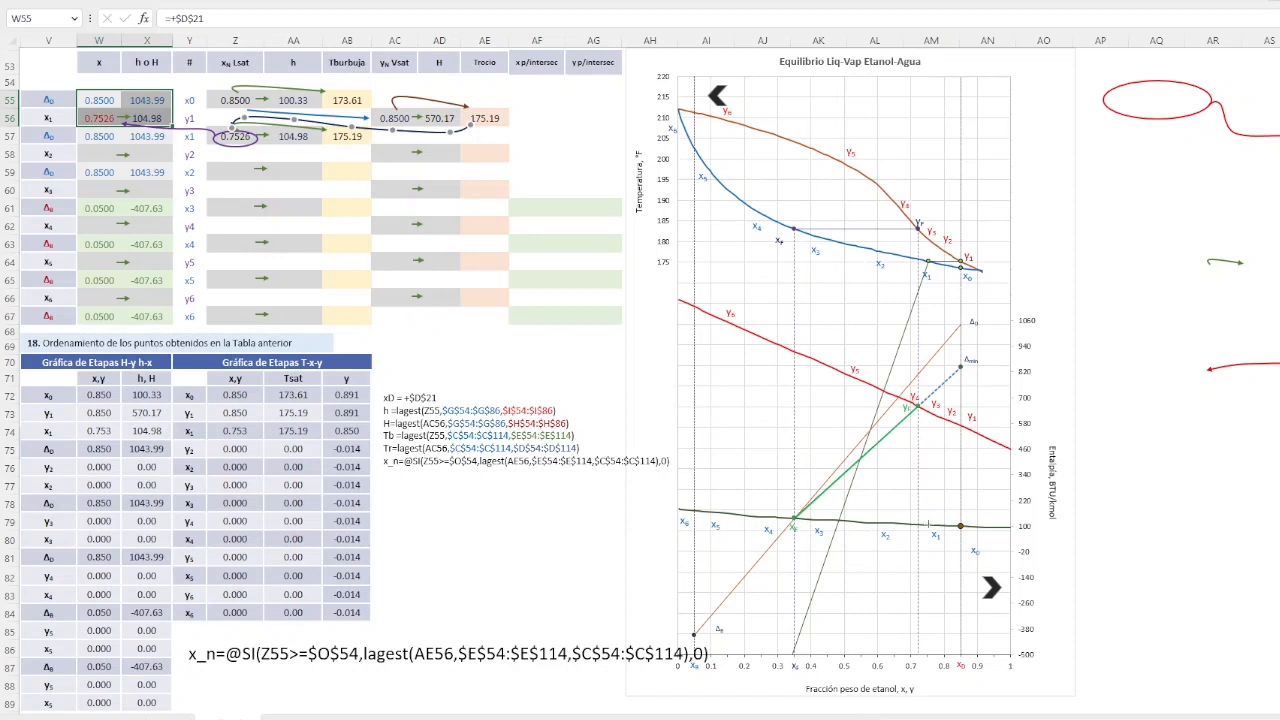
{"action": "left_click_drag", "start_coordinate": [928, 525], "coordinate": [960, 323]}
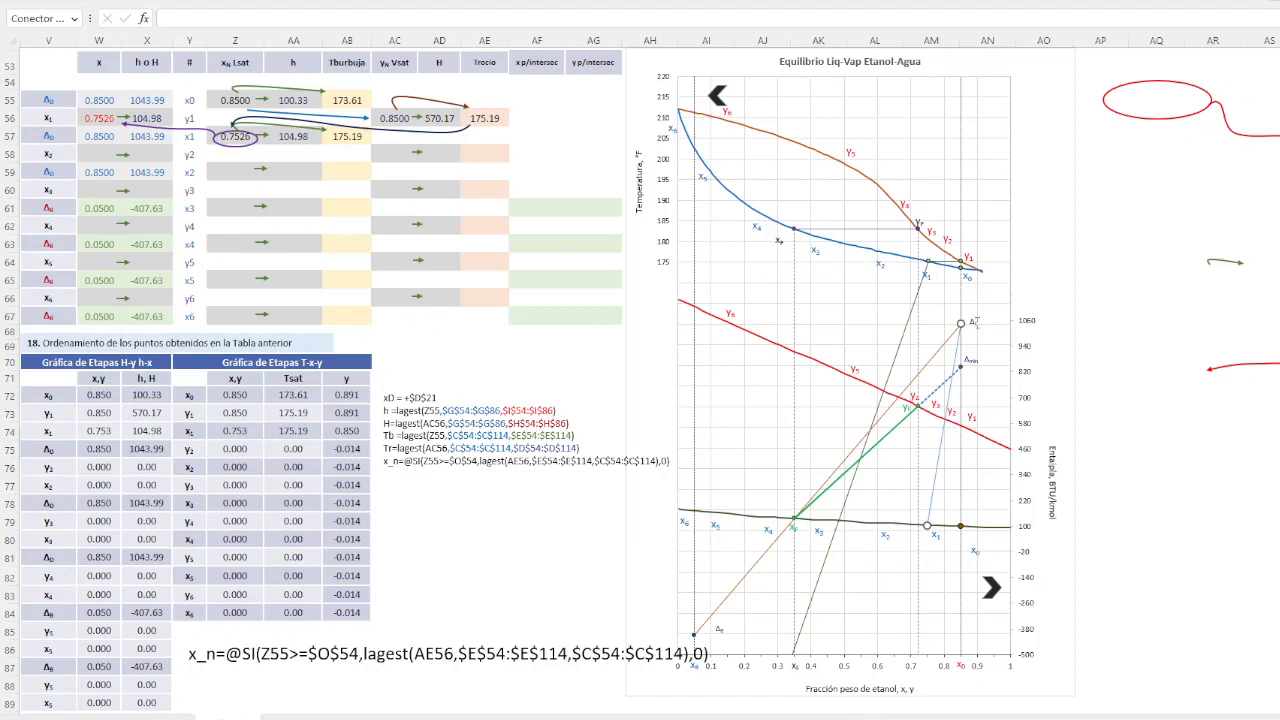
Place the red circle-and-arrow callout around the two points in W55:X56, with its arrow leading to the y2 composition cell AC58
{"action": "left_click_drag", "start_coordinate": [96, 99], "coordinate": [147, 119]}
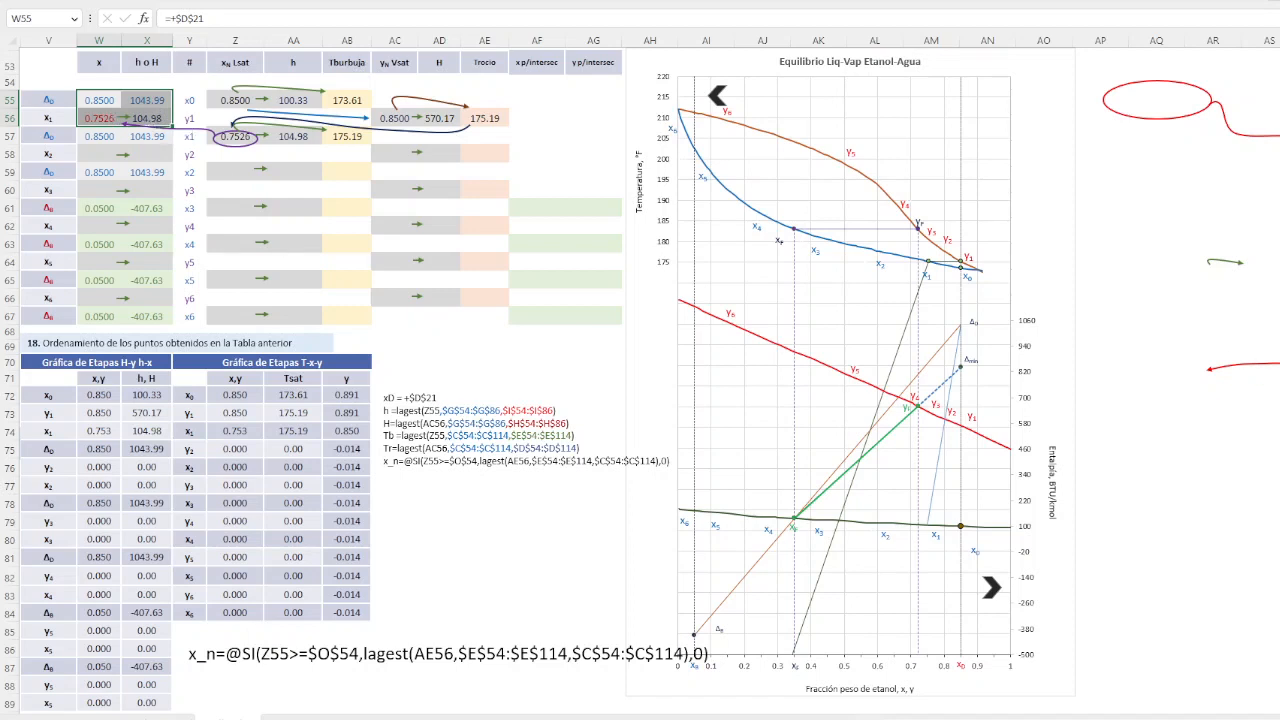
{"action": "left_click", "coordinate": [1188, 117]}
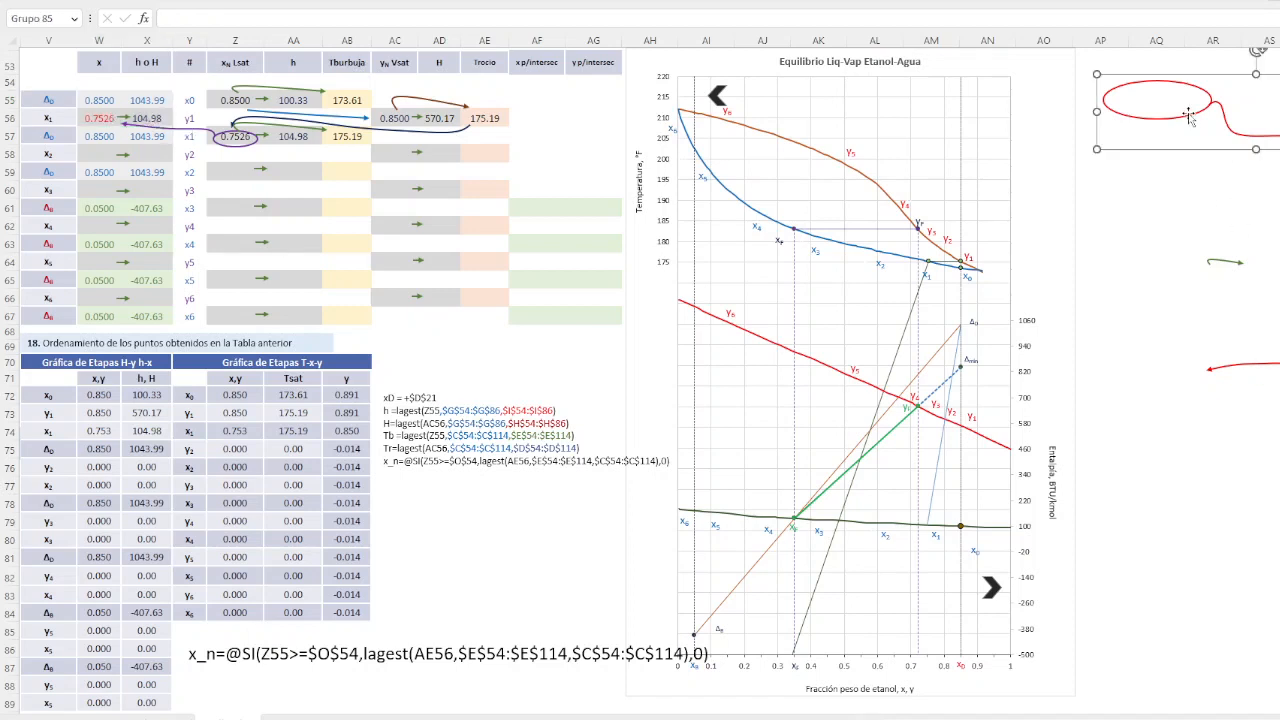
{"action": "mouse_move", "coordinate": [1188, 117]}
{"action": "left_mouse_down"}
{"action": "mouse_move", "coordinate": [956, 146]}
{"action": "mouse_move", "coordinate": [114, 146]}
{"action": "mouse_move", "coordinate": [158, 124]}
{"action": "left_mouse_up"}
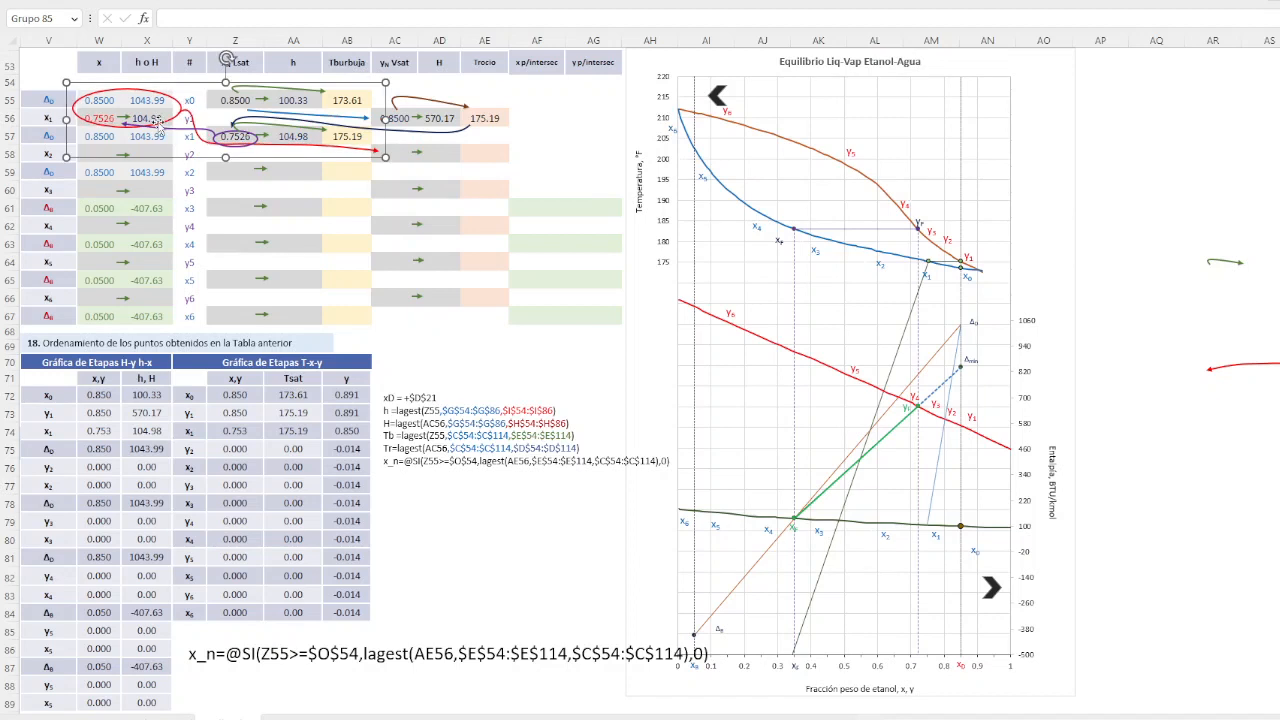
{"action": "left_click", "coordinate": [190, 185]}
{"action": "key", "text": "Up"}
{"action": "key", "text": "Up"}
{"action": "key", "text": "Up"}
{"action": "key", "text": "Down"}
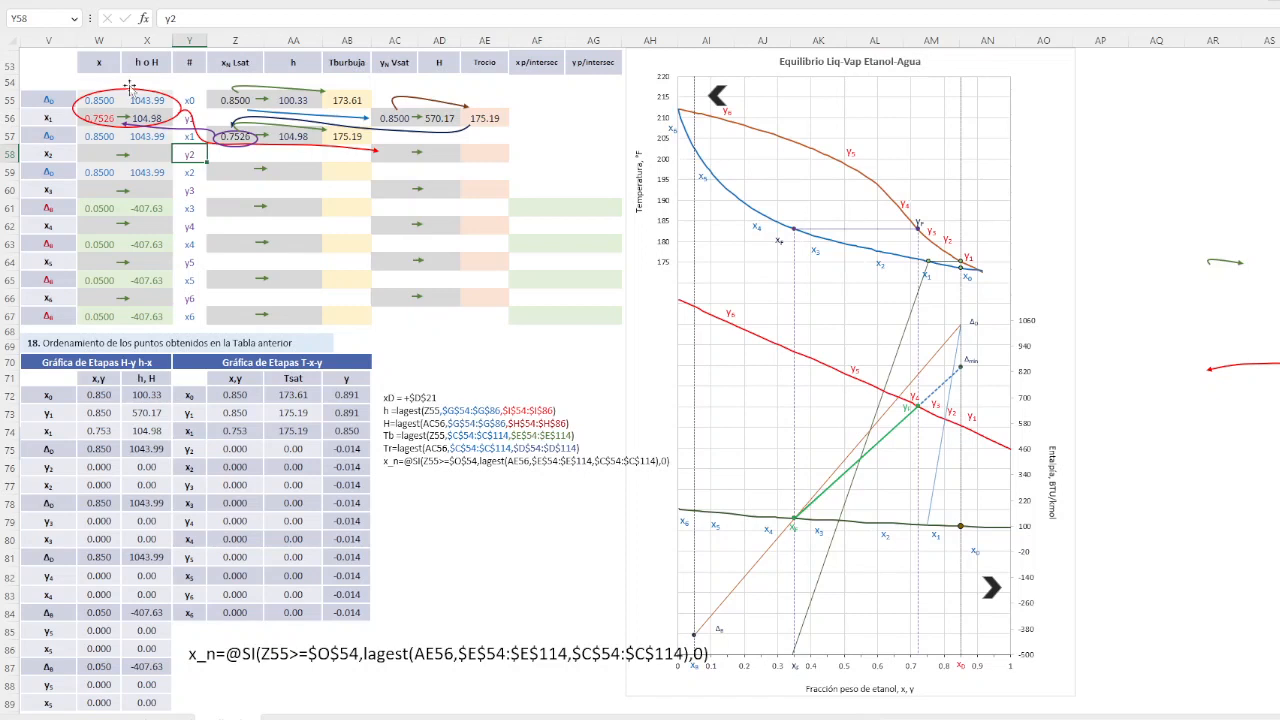
{"action": "left_click", "coordinate": [399, 152]}
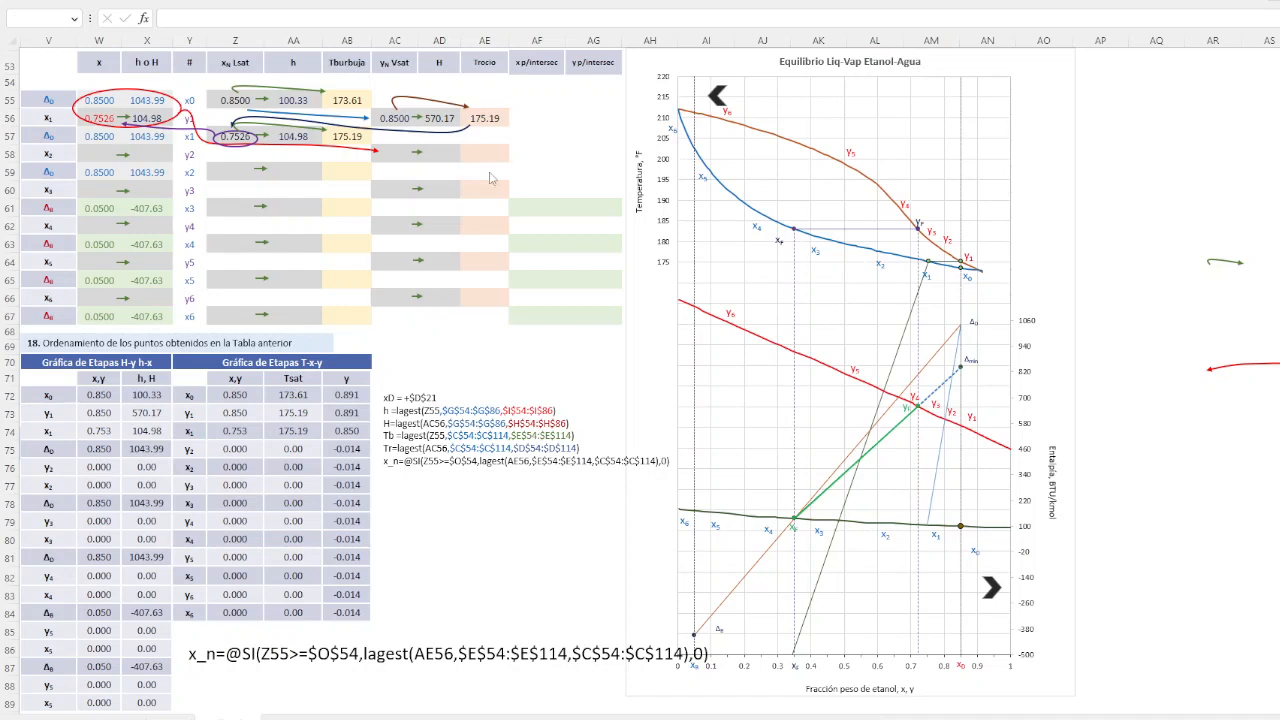
Enter =CruzCurva($W$55:$W$56,$X$55:$X$56,$G$54:$G$86,$H$54:$H$86) in the y2 composition cell AC58
{"action": "left_click", "coordinate": [388, 152]}
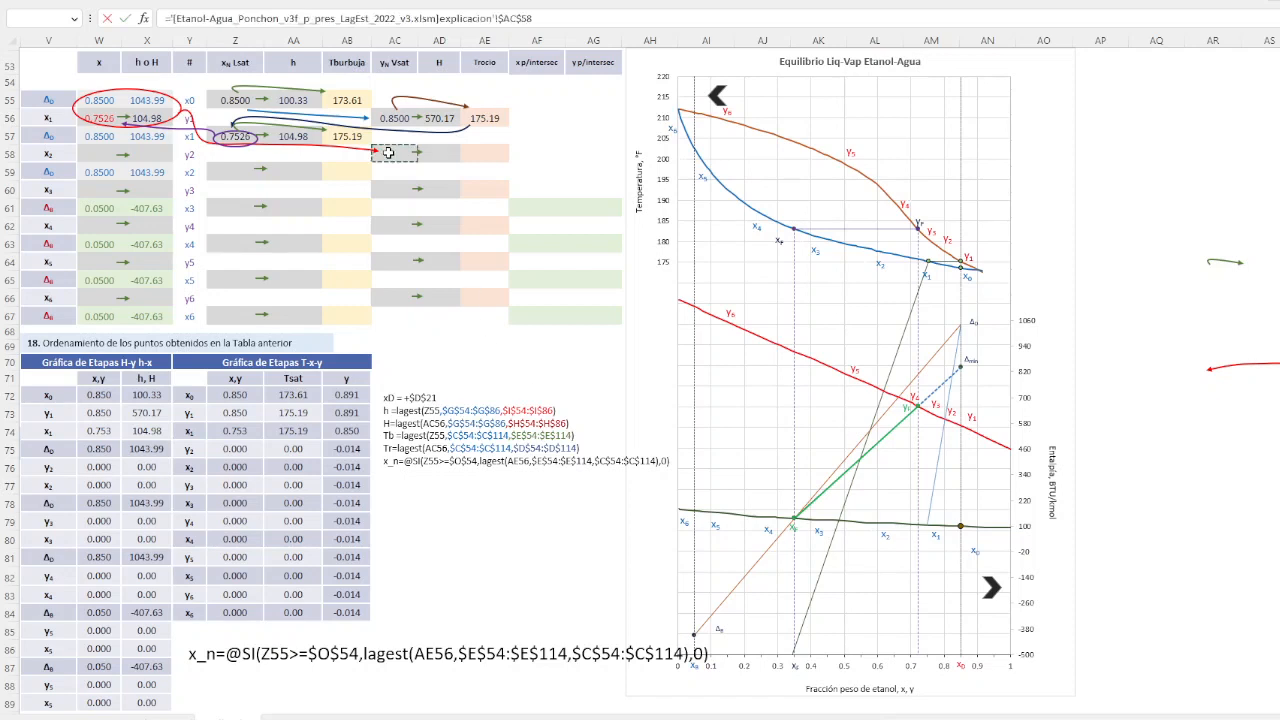
{"action": "left_click", "coordinate": [388, 152]}
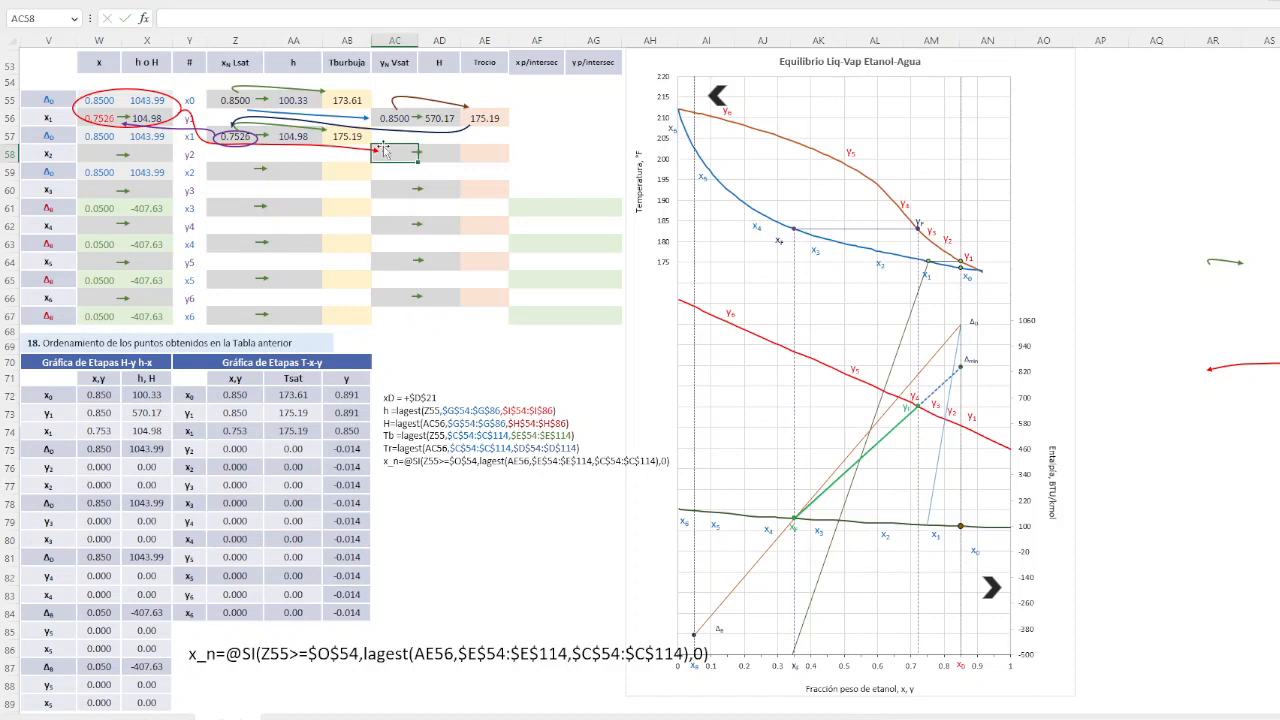
{"action": "left_click", "coordinate": [205, 18]}
{"action": "type", "text": "="}
{"action": "key", "text": "ctrl+v"}
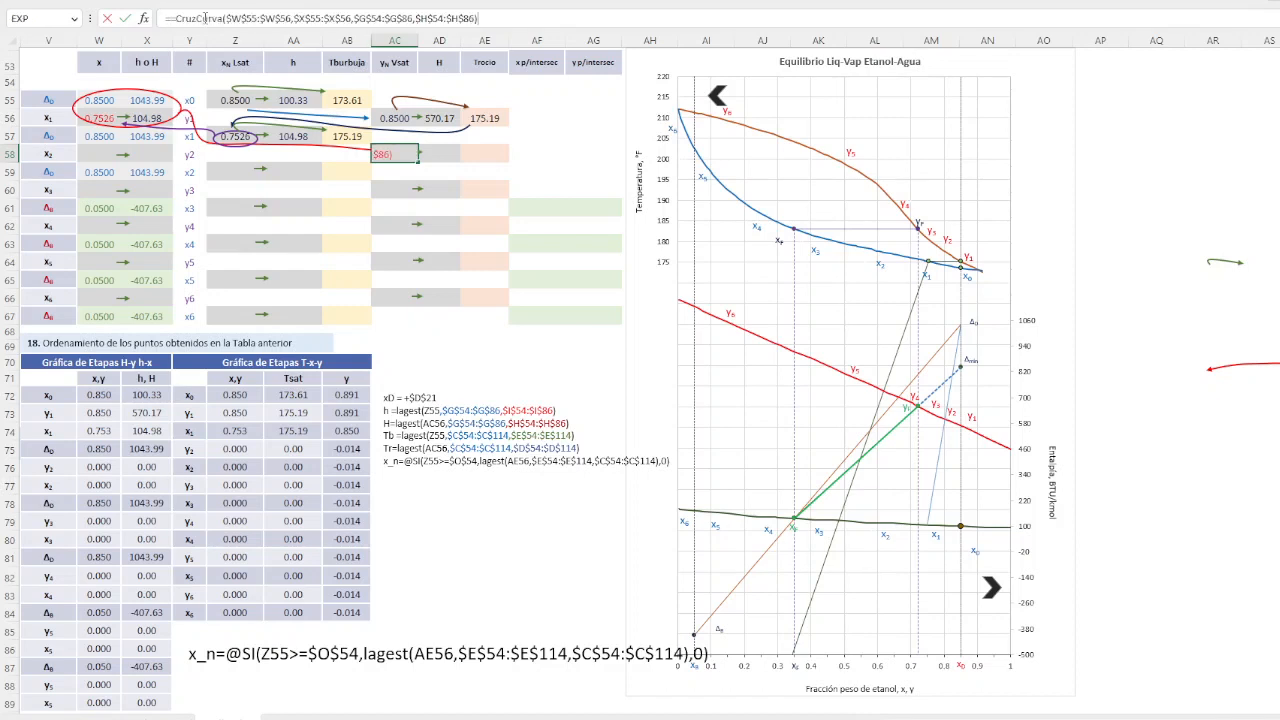
{"action": "left_click", "coordinate": [176, 19]}
{"action": "key", "text": "BackSpace"}
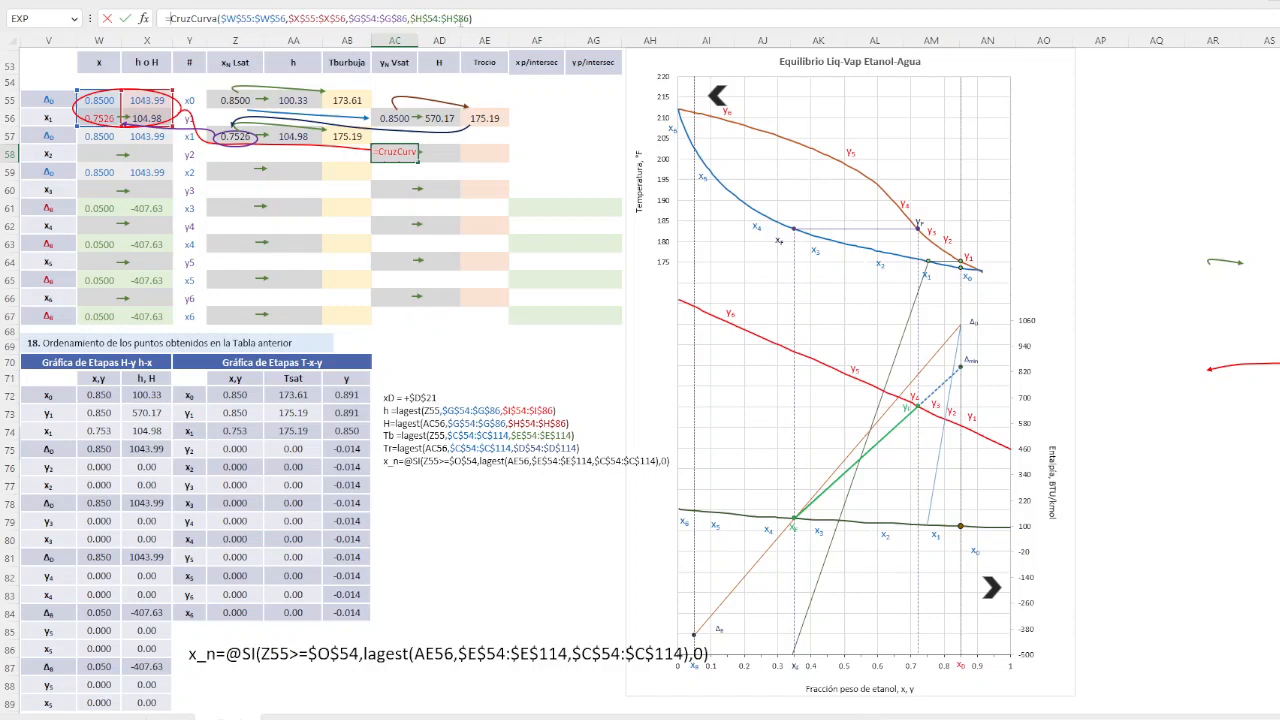
{"action": "key", "text": "Return"}
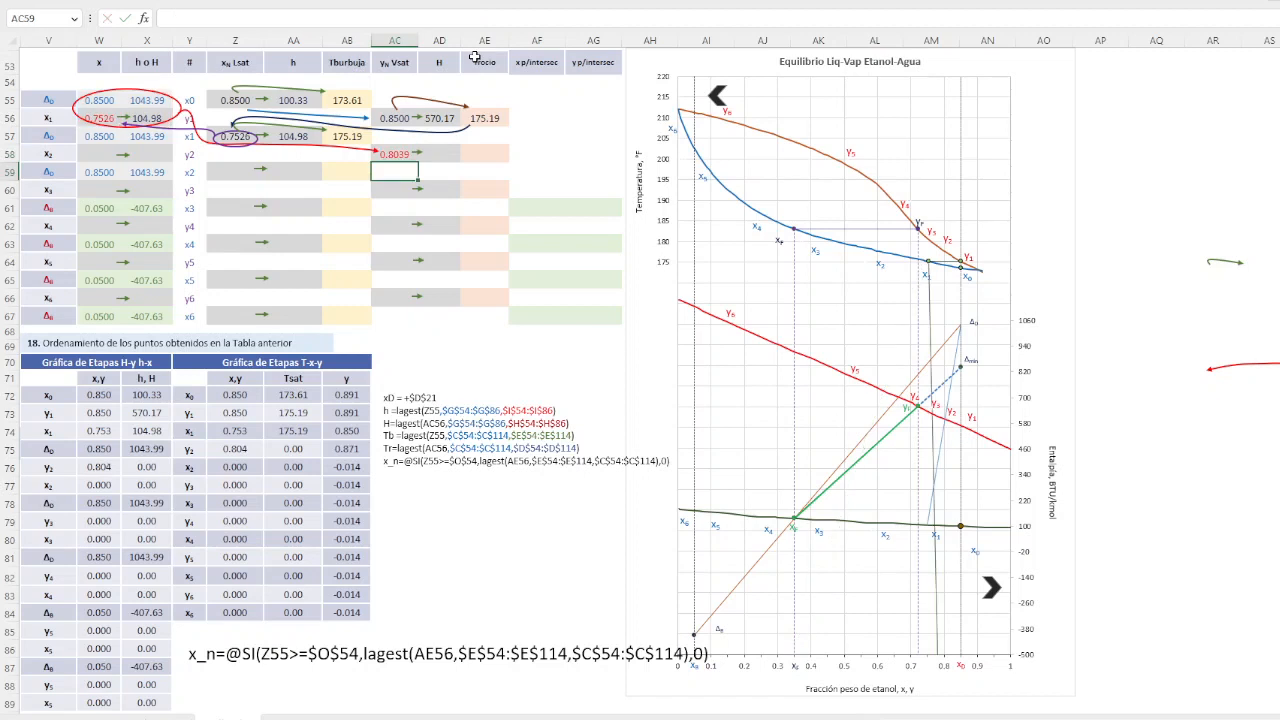
{"action": "left_click", "coordinate": [397, 153]}
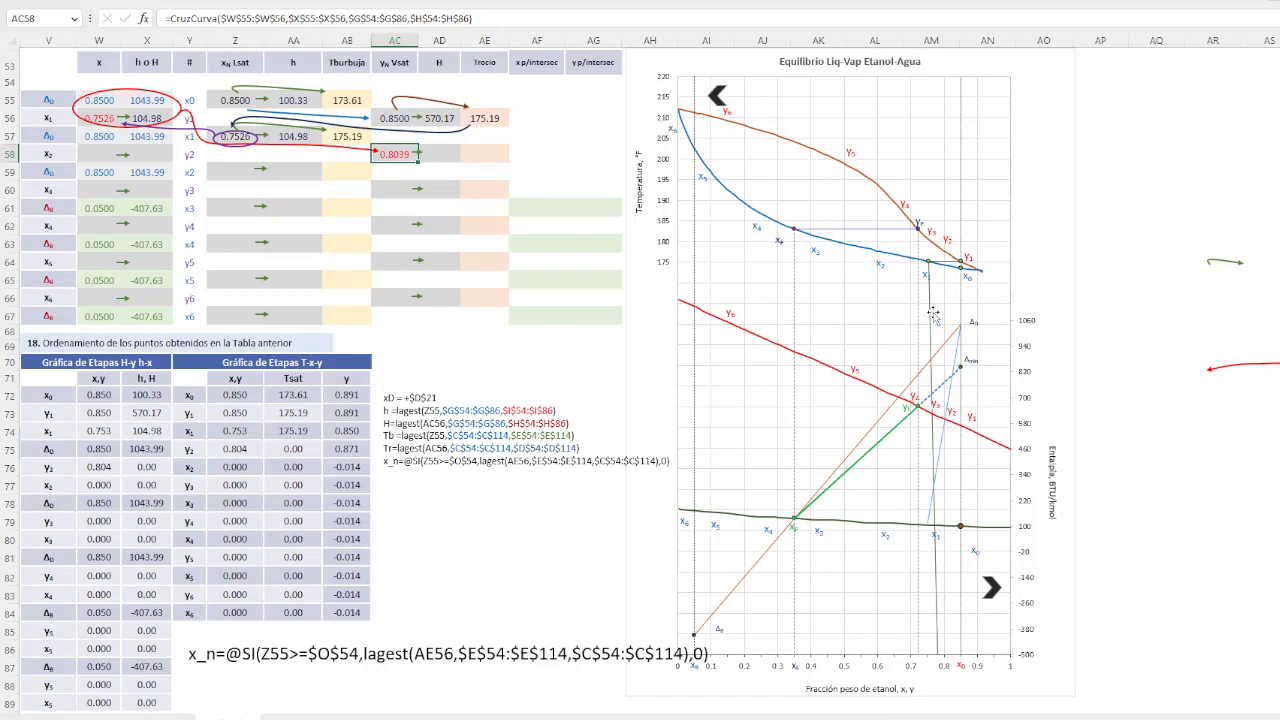
Adjust the lower end of the straight line from ΔD so it meets the x1 point on the liquid enthalpy curve
{"action": "left_click", "coordinate": [941, 457]}
{"action": "left_click_drag", "start_coordinate": [927, 526], "coordinate": [933, 526]}
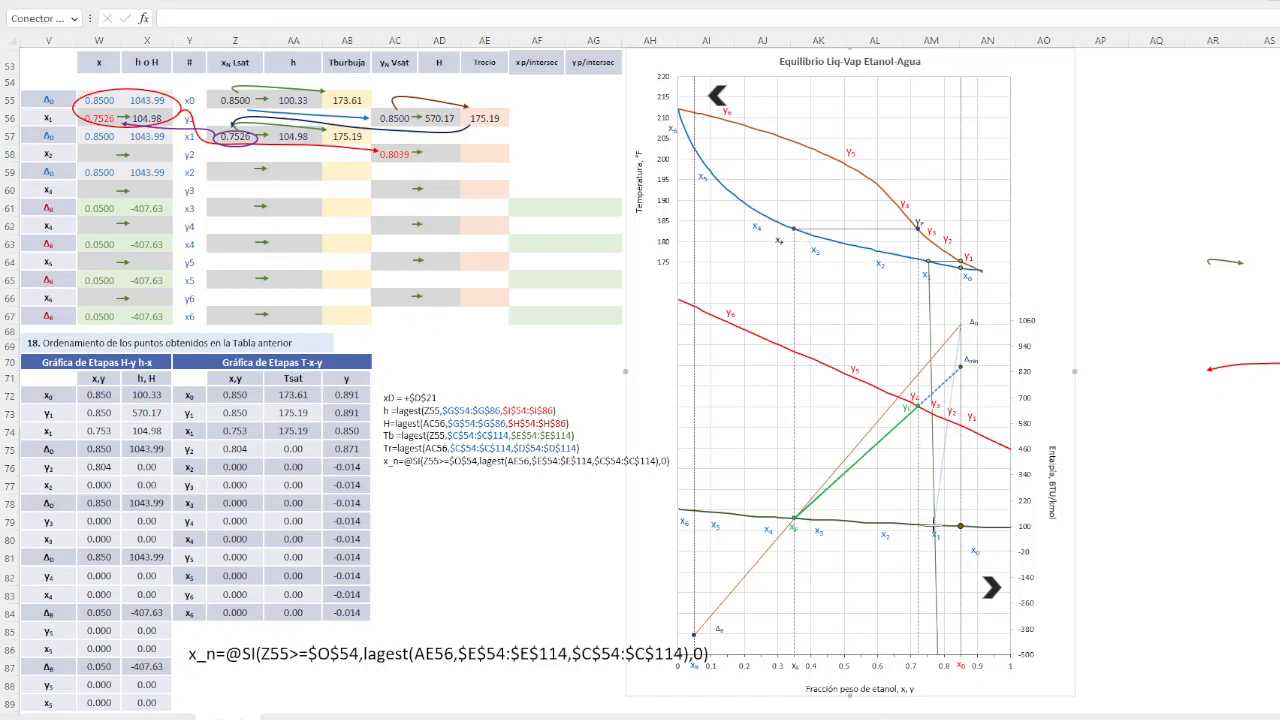
{"action": "left_click_drag", "start_coordinate": [933, 526], "coordinate": [934, 526]}
{"action": "left_click", "coordinate": [396, 153]}
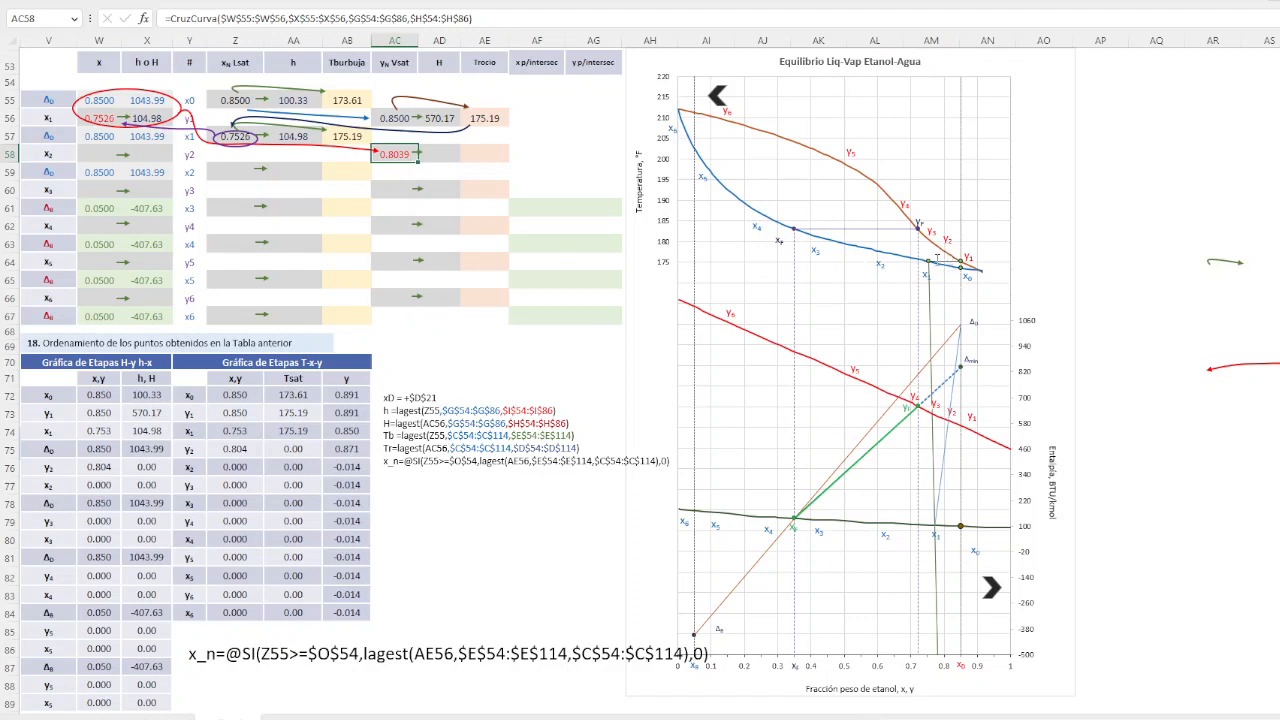
Copy the vapor enthalpy formula from AD56 to the y2 row in AD58 so it references AC58
{"action": "mouse_move", "coordinate": [946, 258]}
{"action": "left_click", "coordinate": [442, 151]}
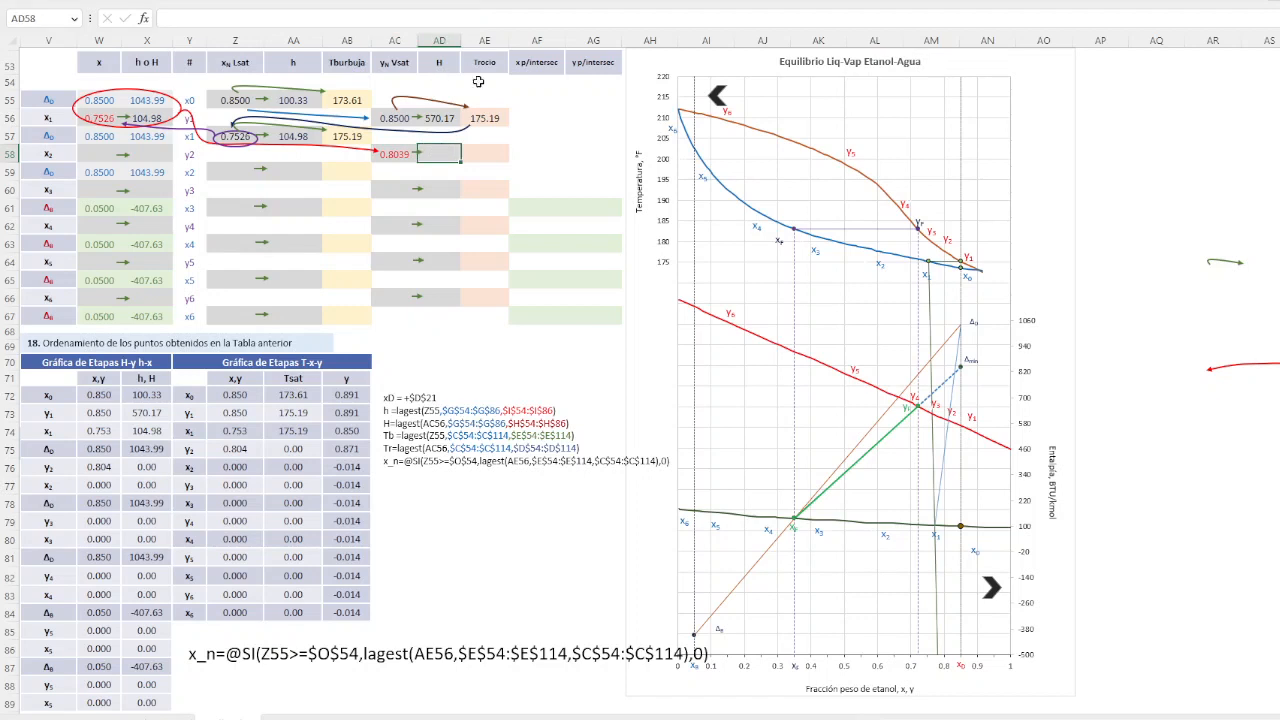
{"action": "left_click", "coordinate": [438, 121]}
{"action": "left_click", "coordinate": [258, 22]}
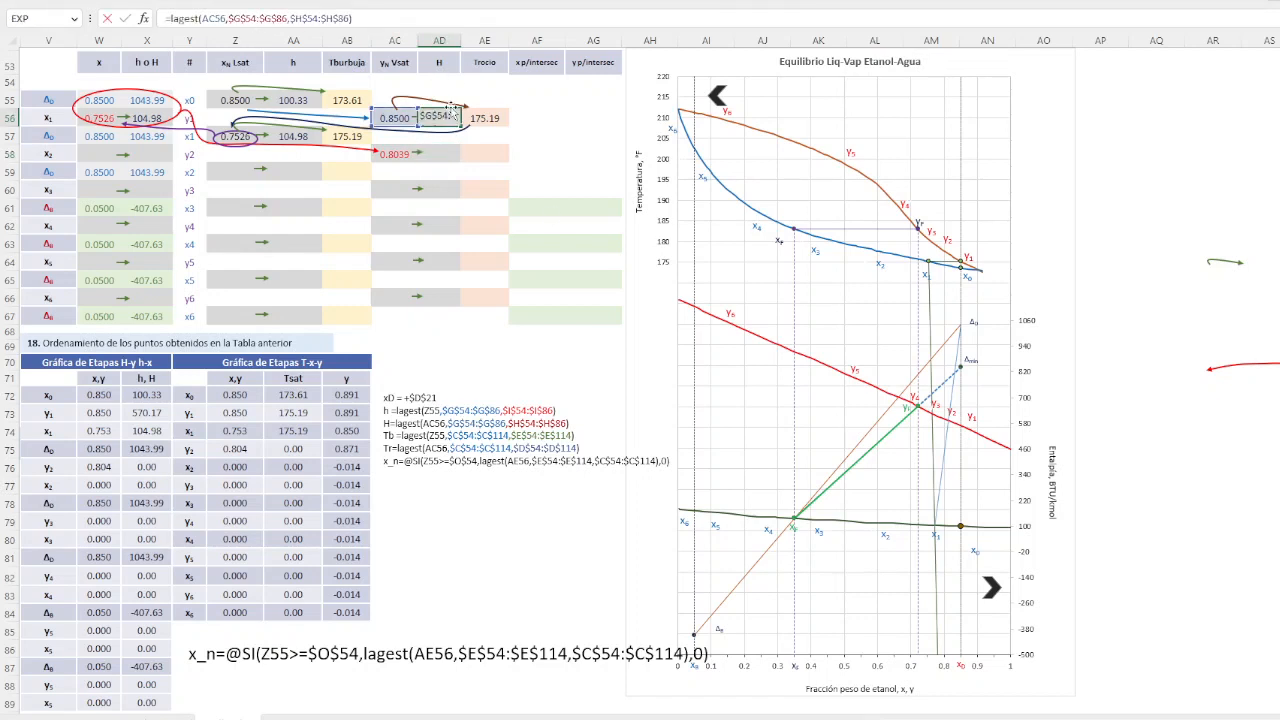
{"action": "key", "text": "Escape"}
{"action": "left_click_drag", "start_coordinate": [447, 127], "coordinate": [447, 162]}
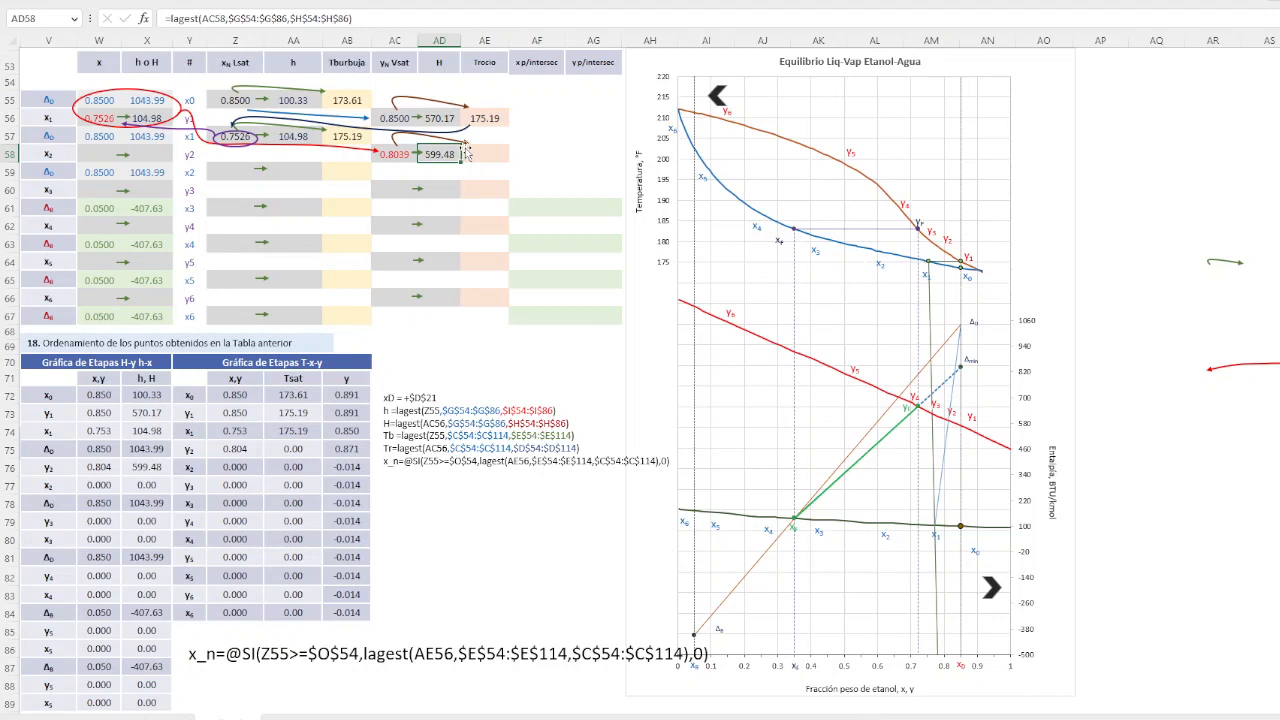
{"action": "left_click", "coordinate": [556, 150]}
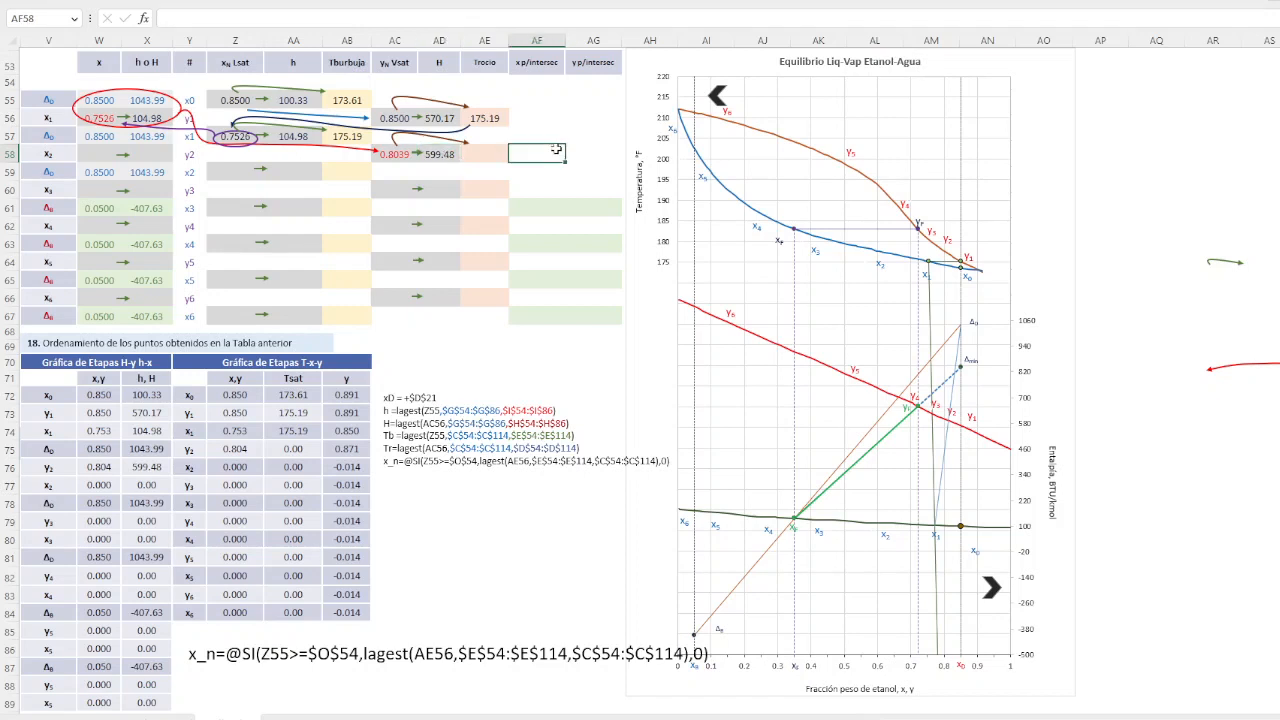
Copy the dew-point temperature formula from AE56 to the y2 row in AE58 so it references AC58
{"action": "left_click", "coordinate": [441, 146]}
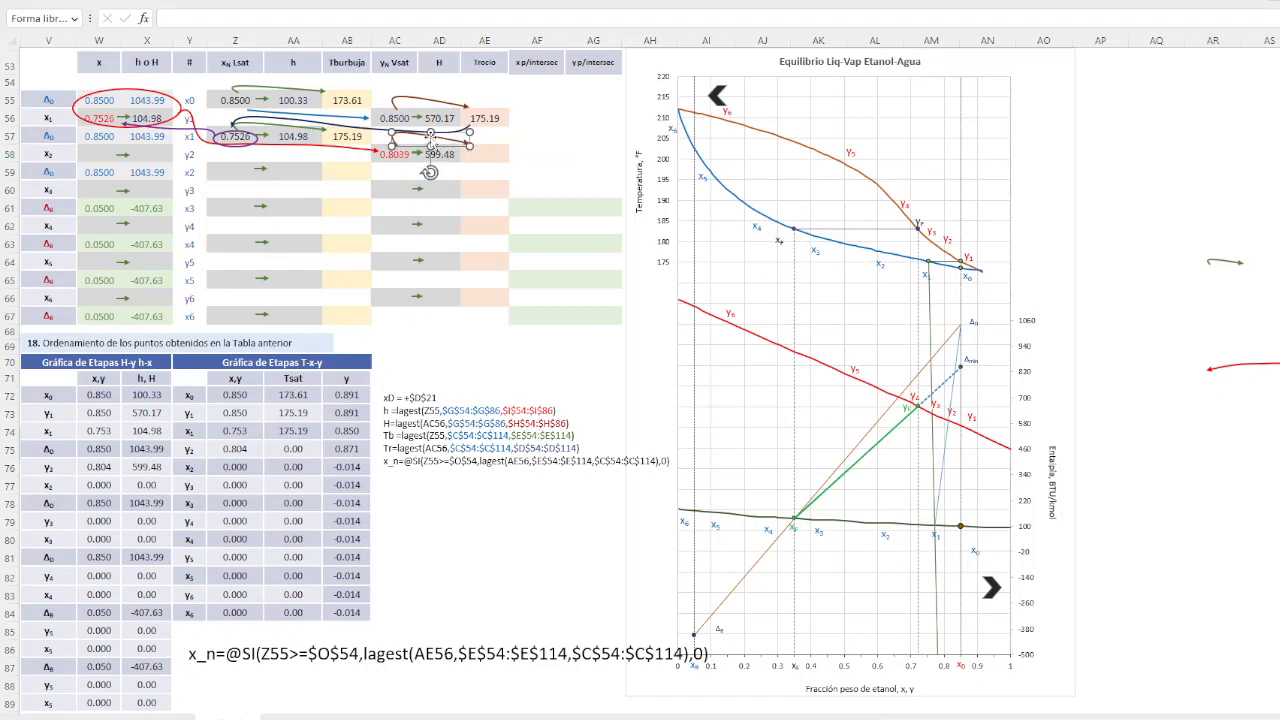
{"action": "left_click", "coordinate": [492, 117]}
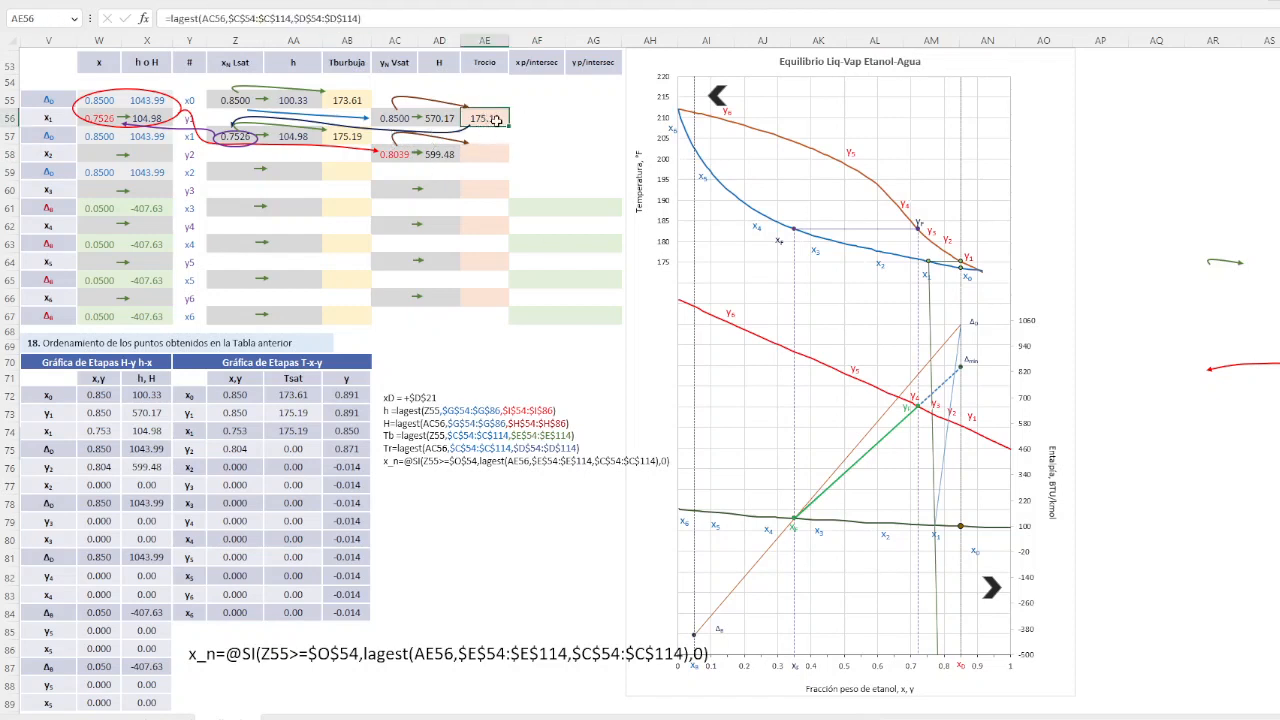
{"action": "left_click", "coordinate": [390, 154]}
{"action": "left_click", "coordinate": [445, 155]}
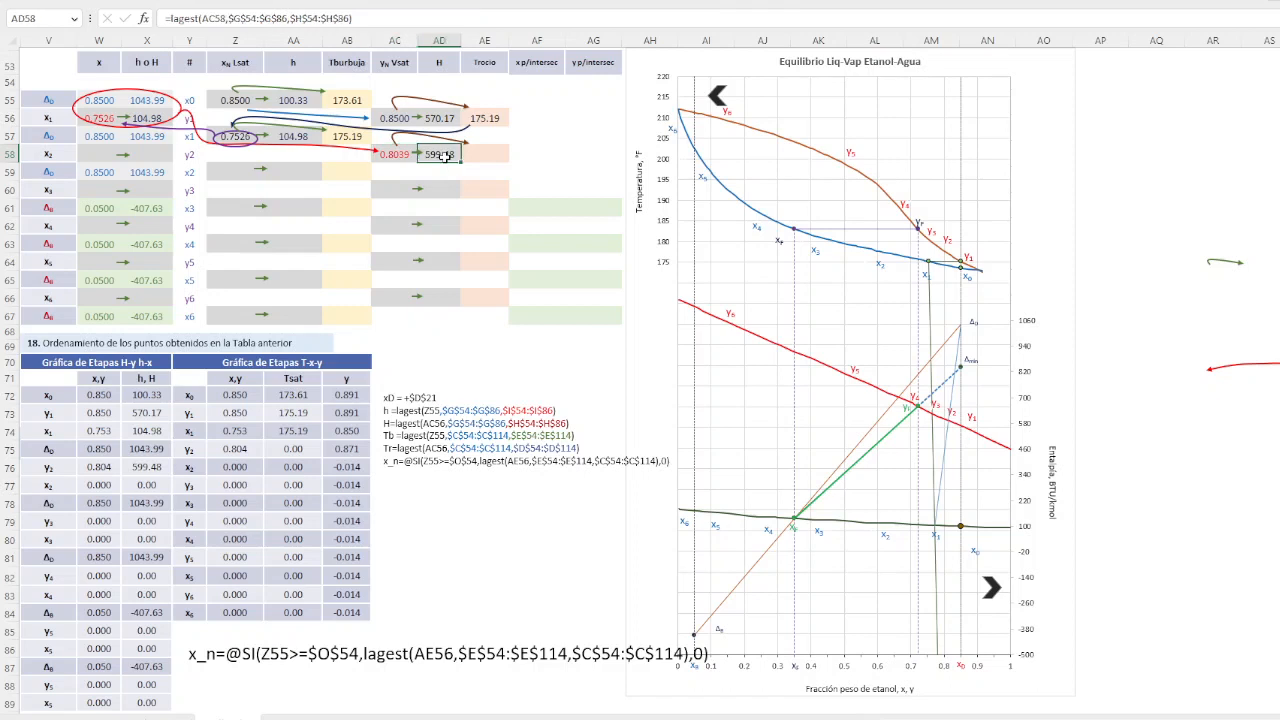
{"action": "left_click", "coordinate": [397, 155]}
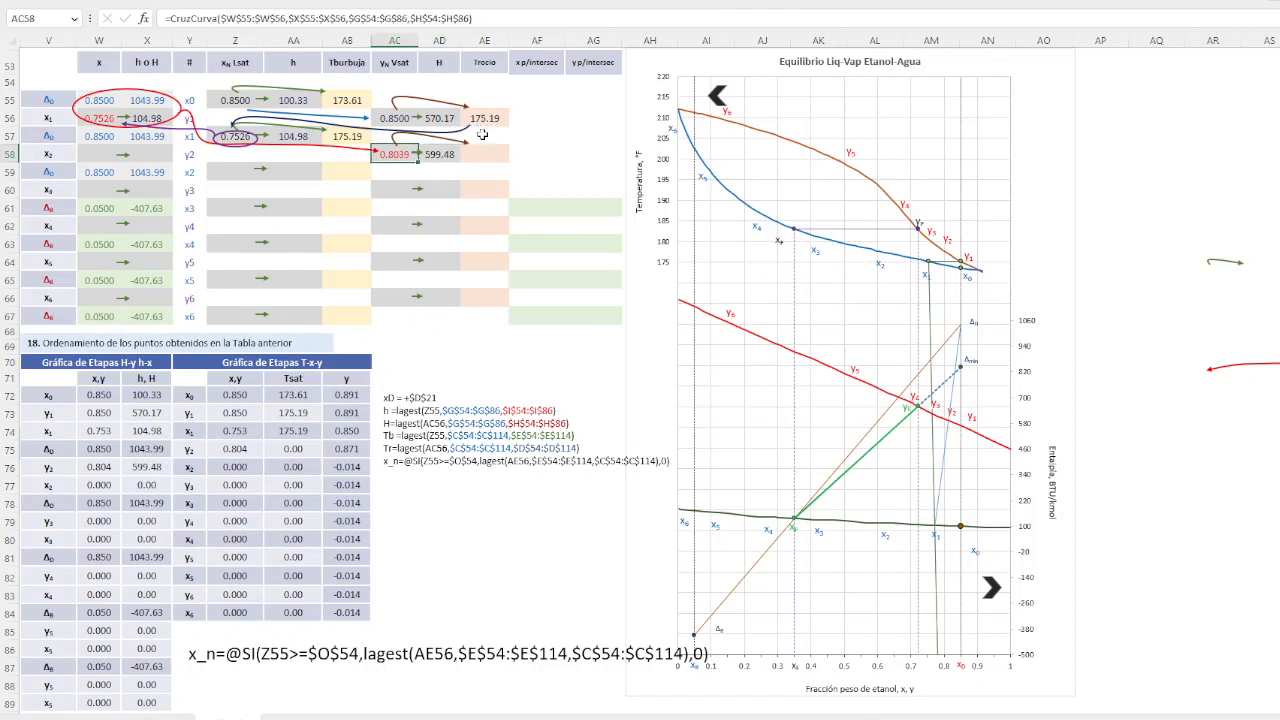
{"action": "left_click", "coordinate": [487, 120]}
{"action": "left_click_drag", "start_coordinate": [490, 127], "coordinate": [493, 157]}
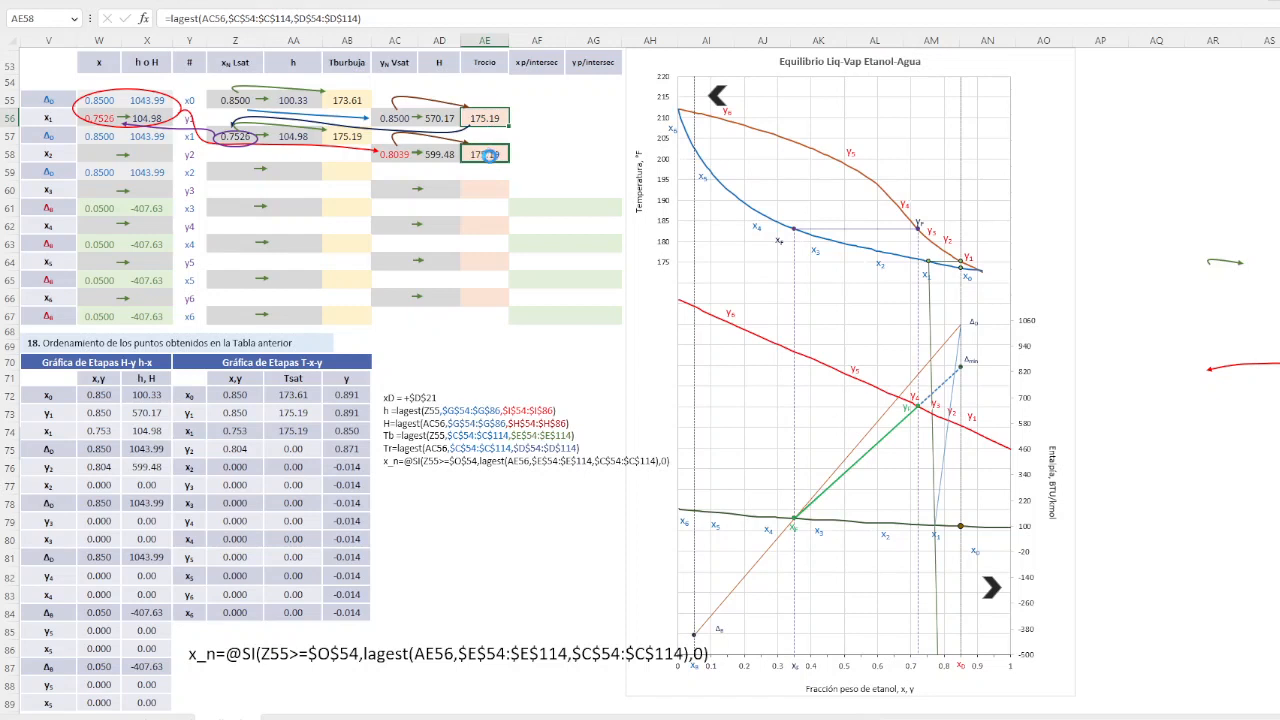
{"action": "left_click", "coordinate": [252, 18]}
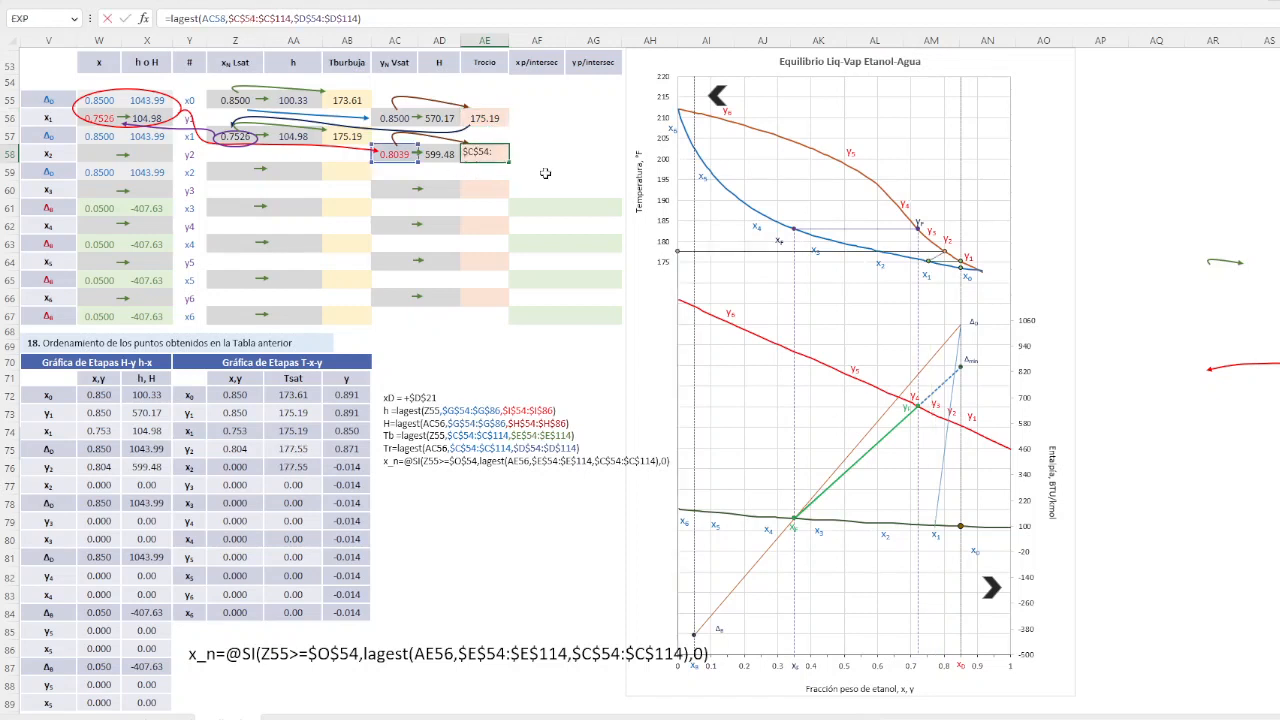
{"action": "key", "text": "Escape"}
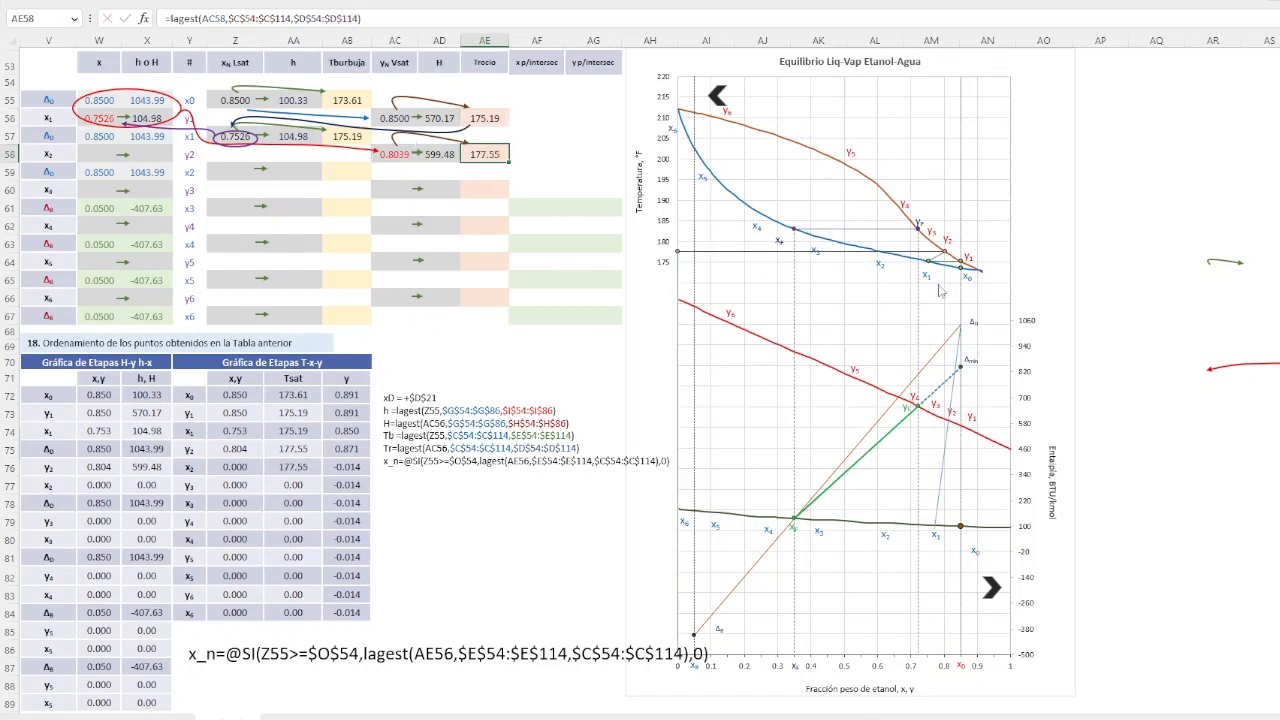
Examine the x1 composition and enthalpy cells W74 and X74 in the H-y h-x stage table
{"action": "mouse_move", "coordinate": [930, 268]}
{"action": "mouse_move", "coordinate": [680, 259]}
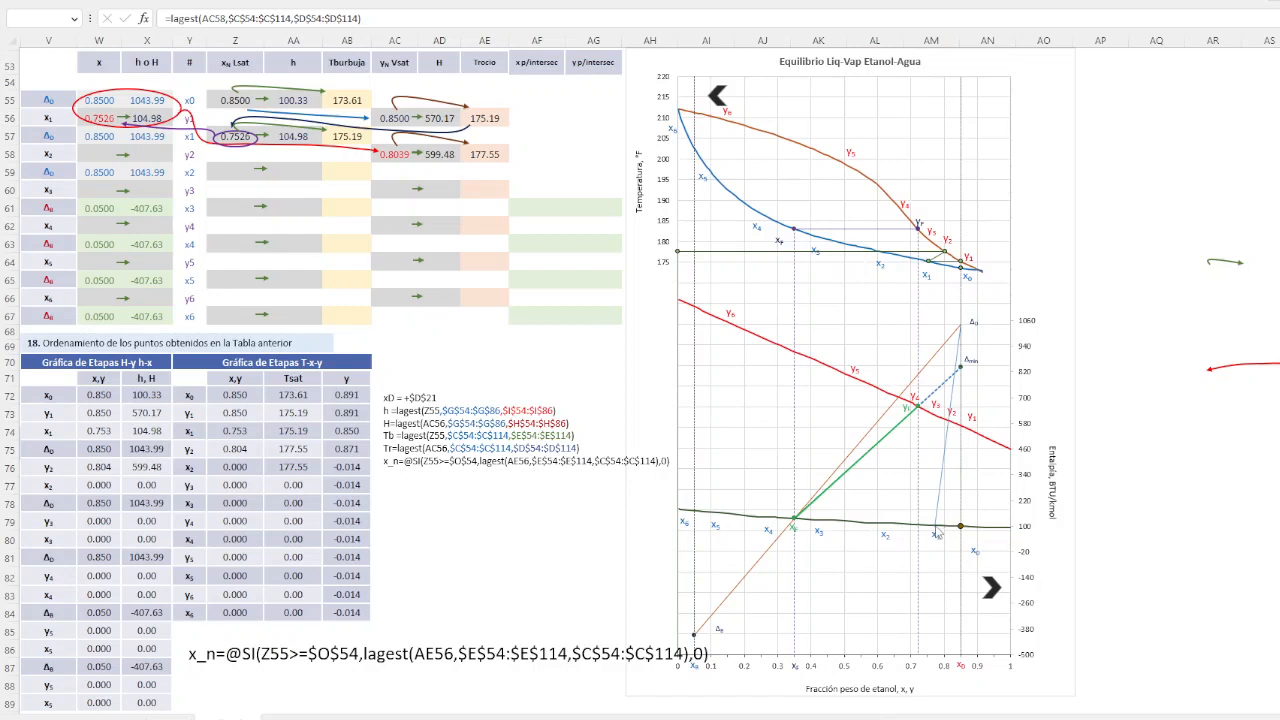
{"action": "left_click", "coordinate": [97, 432]}
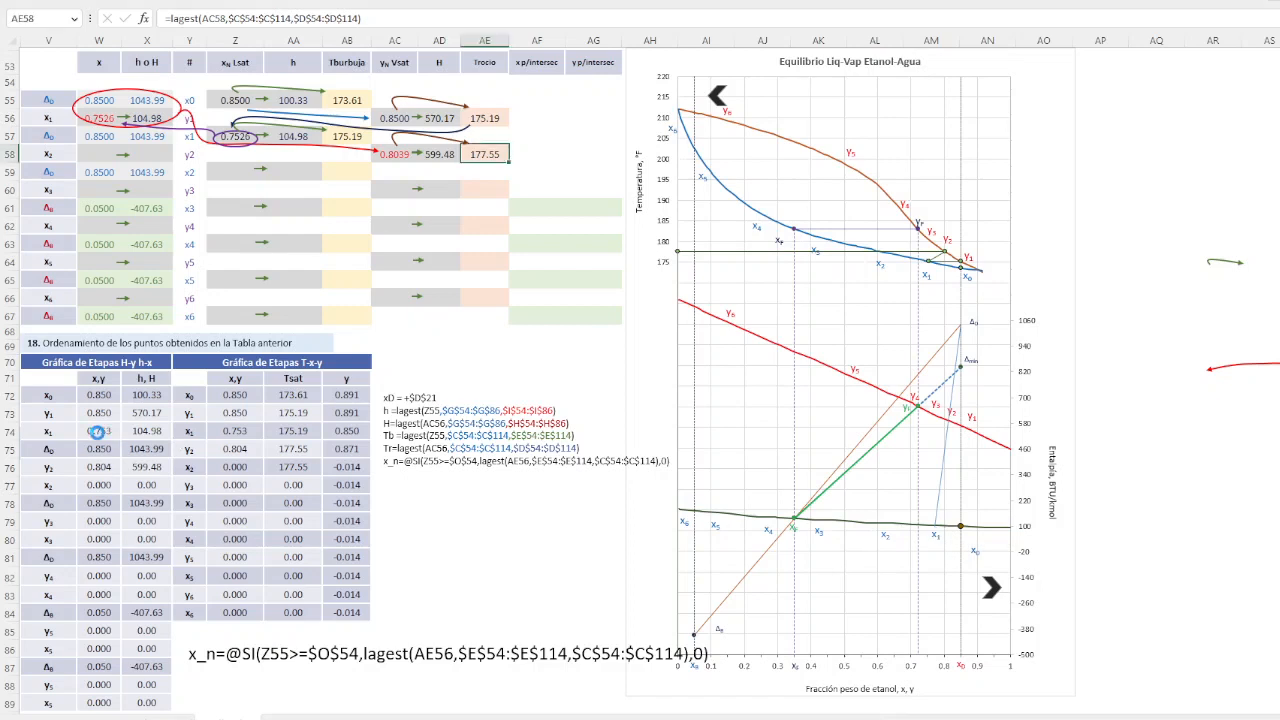
{"action": "left_click", "coordinate": [97, 432]}
{"action": "left_click", "coordinate": [140, 431]}
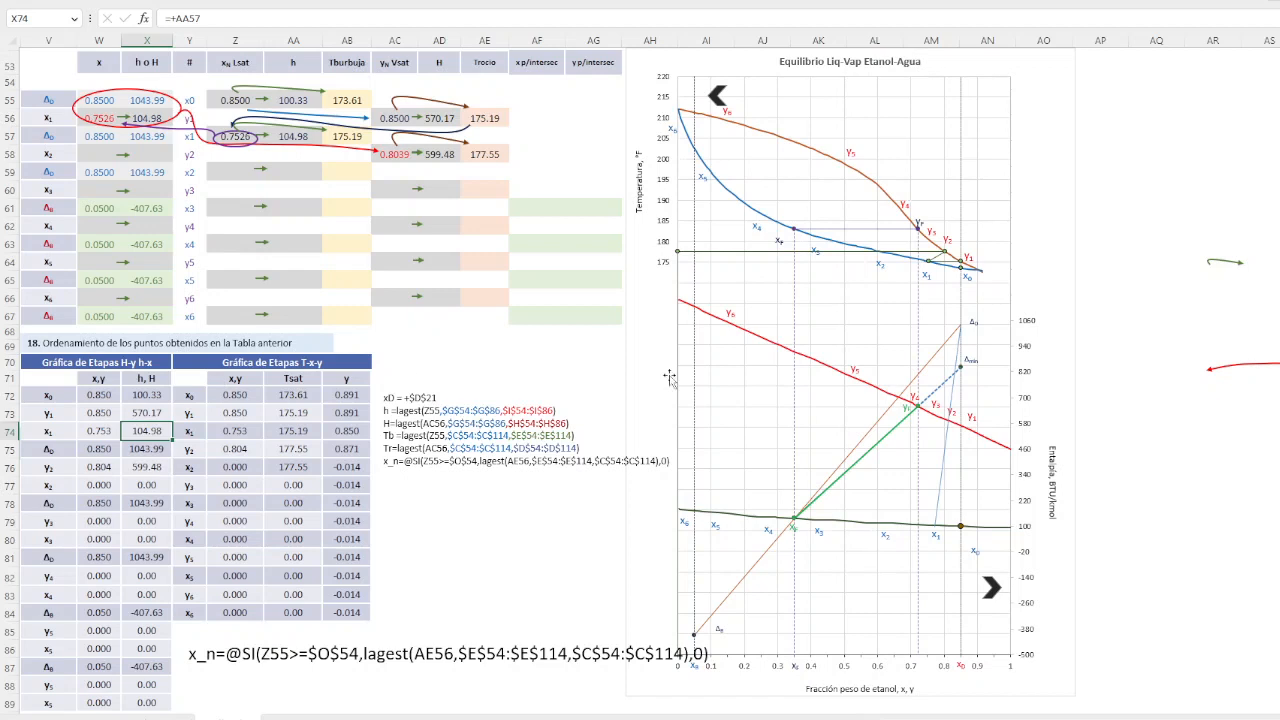
Nudge the straight line between the x1 point and ΔD slightly on the enthalpy chart
{"action": "left_click", "coordinate": [943, 470]}
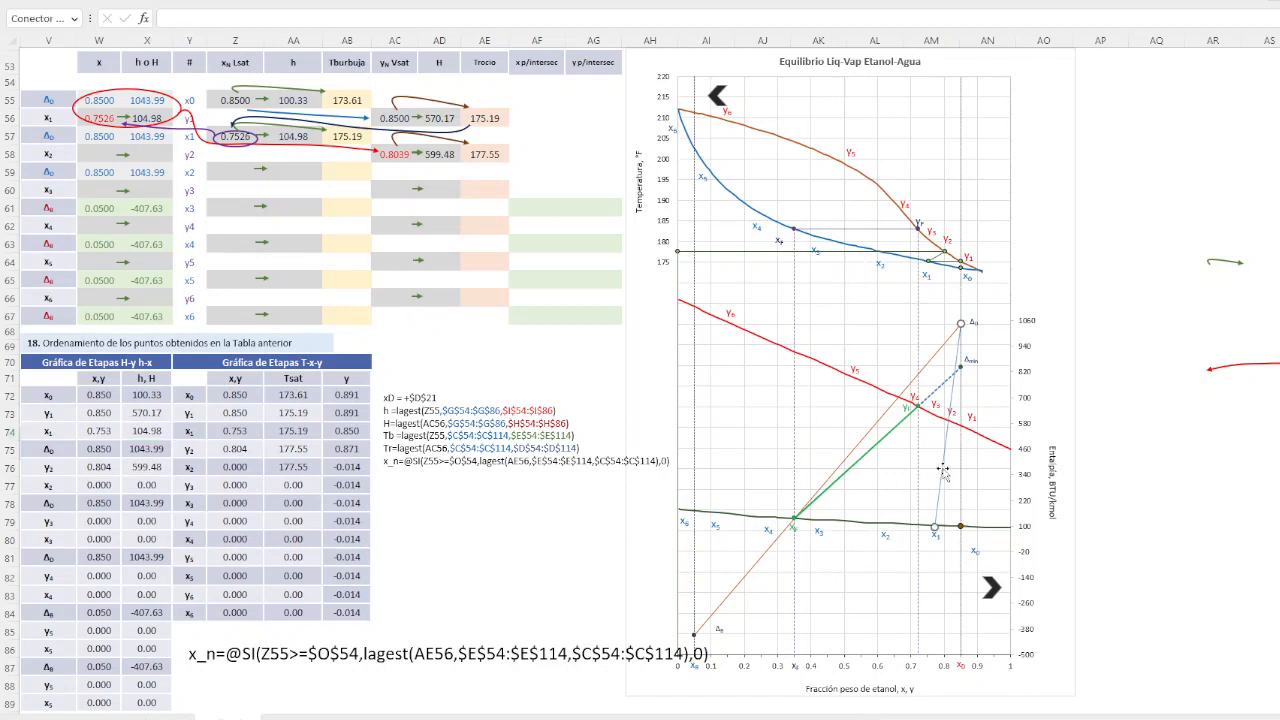
{"action": "left_click_drag", "start_coordinate": [943, 470], "coordinate": [935, 484]}
{"action": "left_click", "coordinate": [947, 477]}
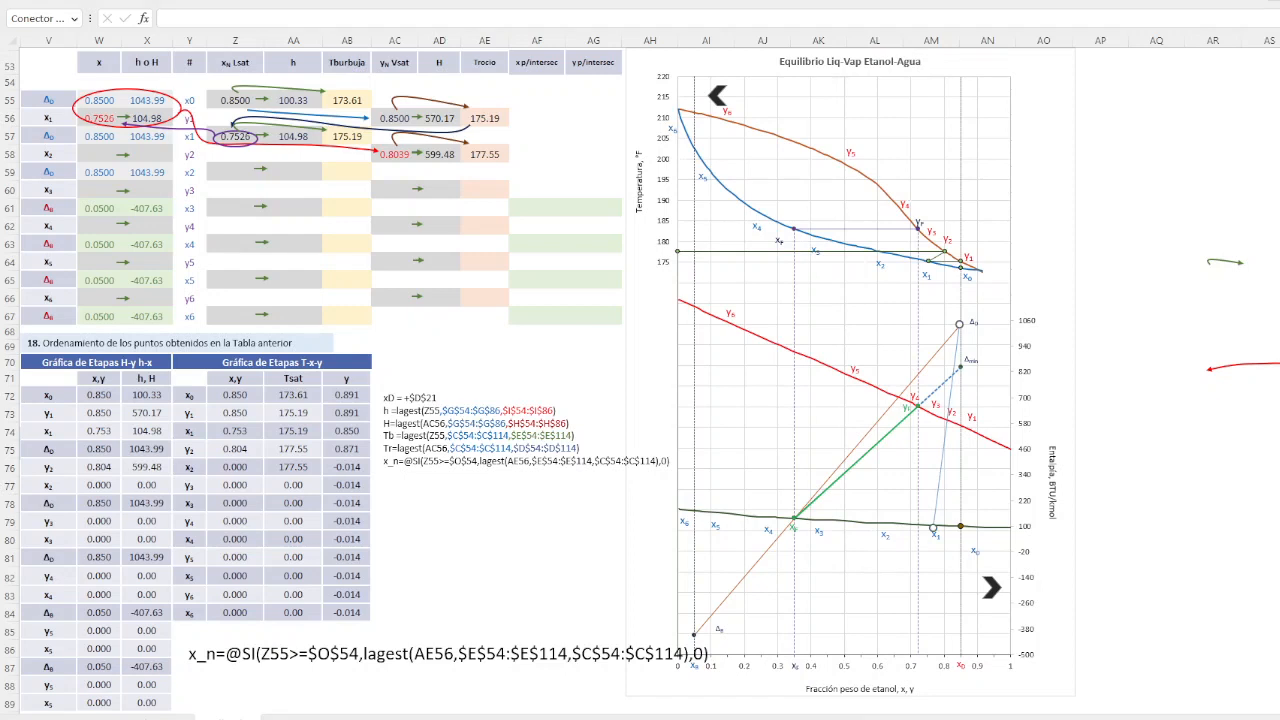
{"action": "key", "text": "Escape"}
{"action": "left_click", "coordinate": [996, 394]}
{"action": "left_click", "coordinate": [1000, 356]}
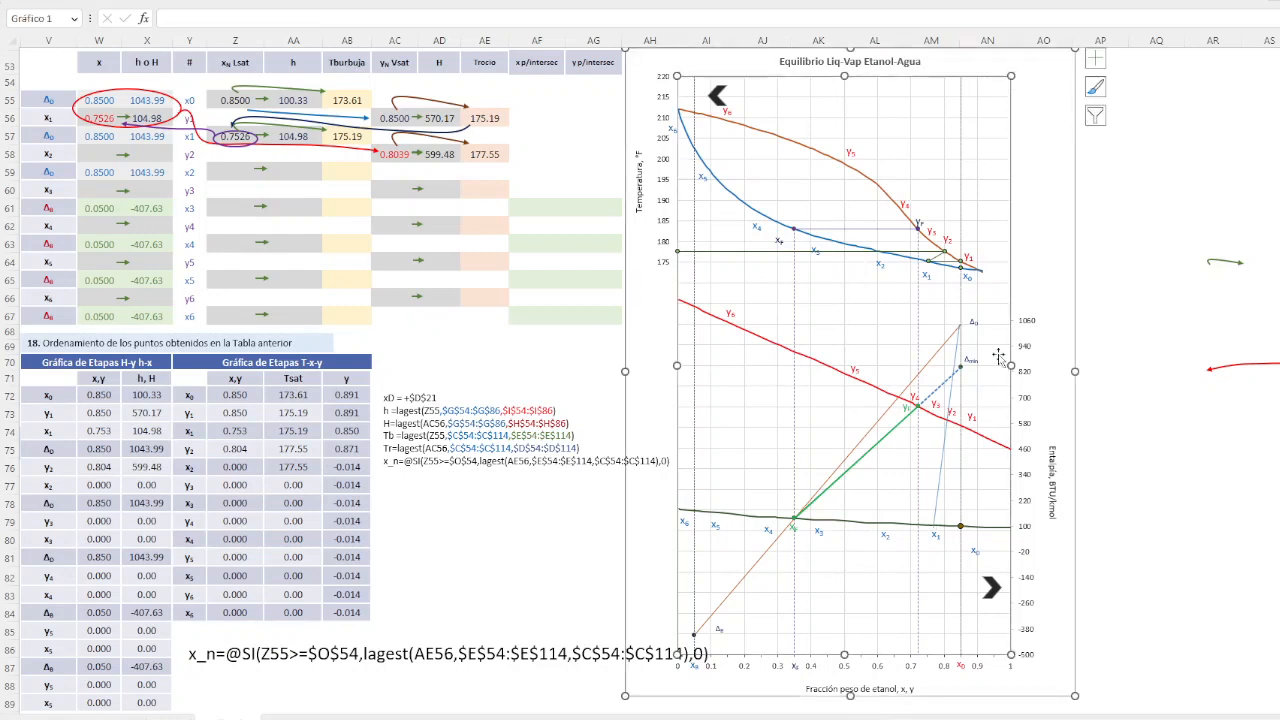
{"action": "right_click", "coordinate": [903, 444]}
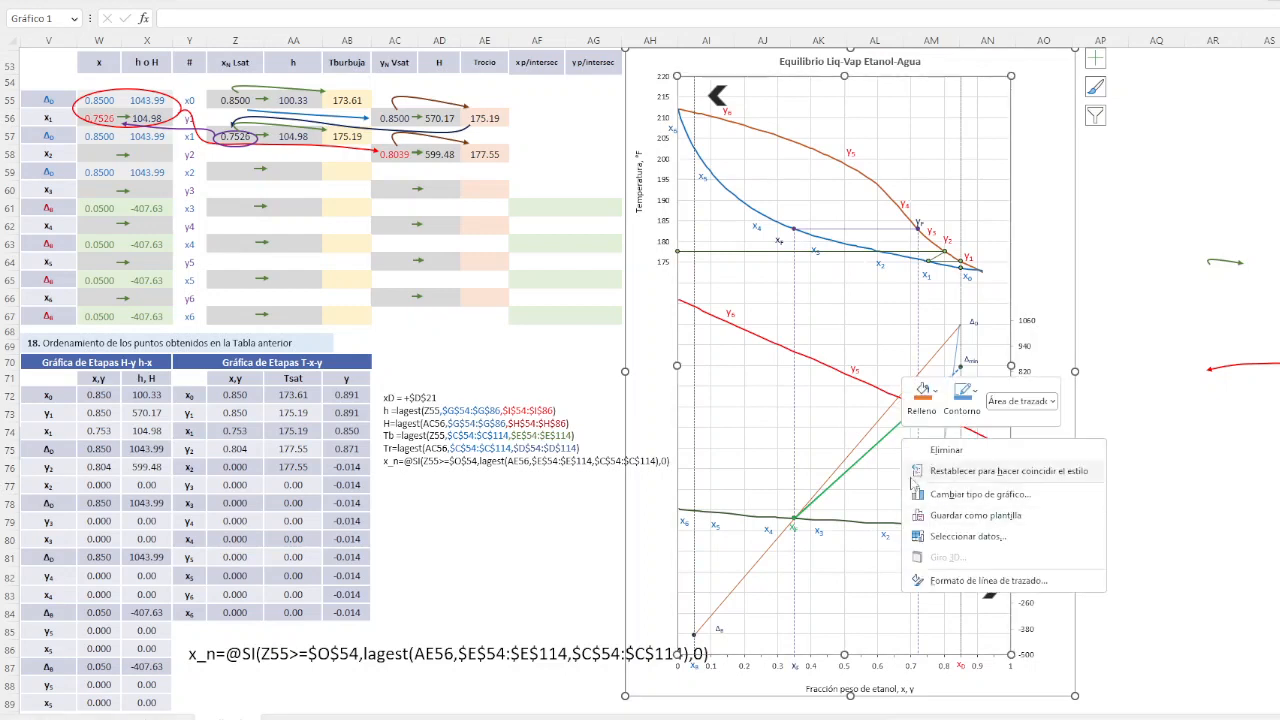
{"action": "left_click", "coordinate": [956, 540]}
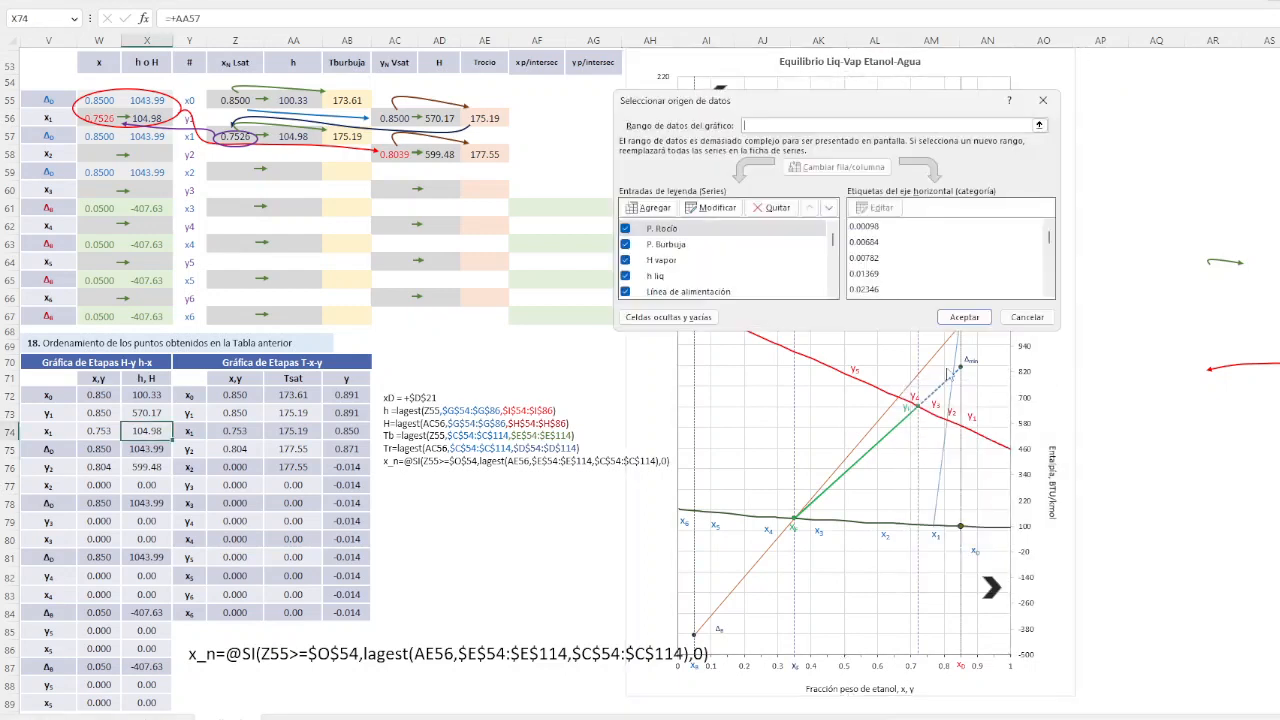
{"action": "left_click_drag", "start_coordinate": [834, 240], "coordinate": [836, 284]}
{"action": "left_click", "coordinate": [714, 276]}
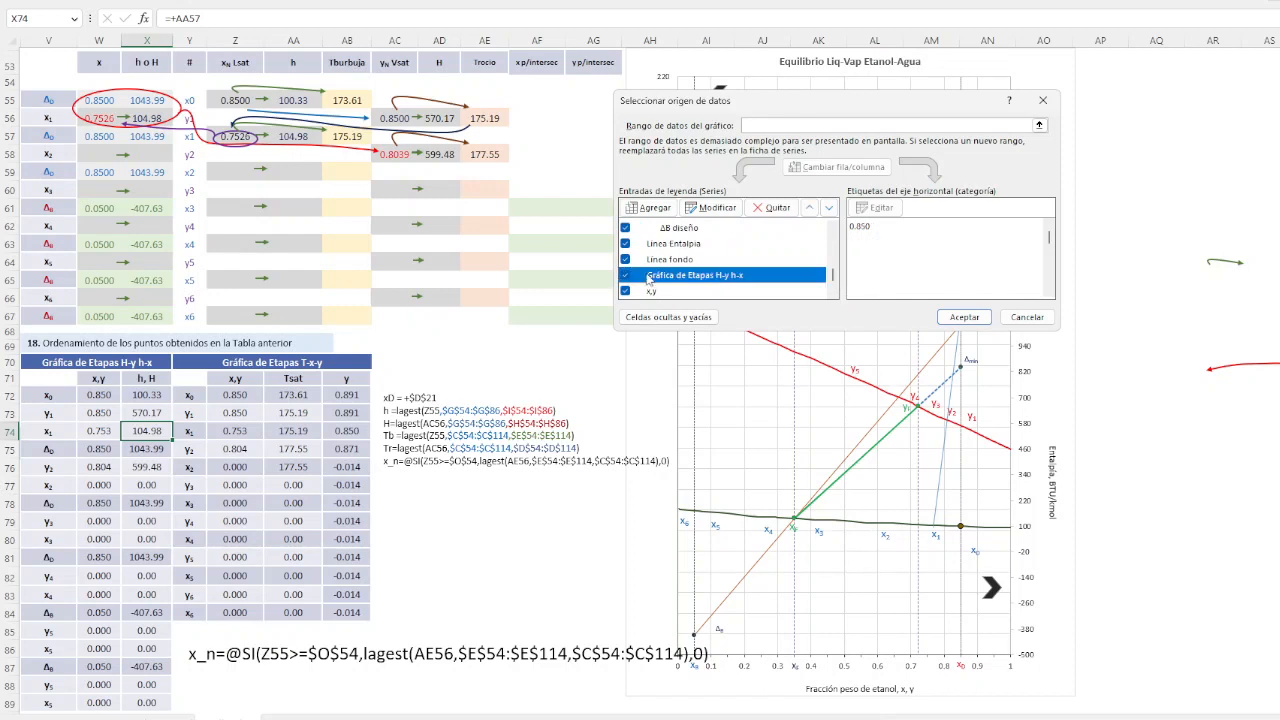
{"action": "left_click", "coordinate": [625, 275]}
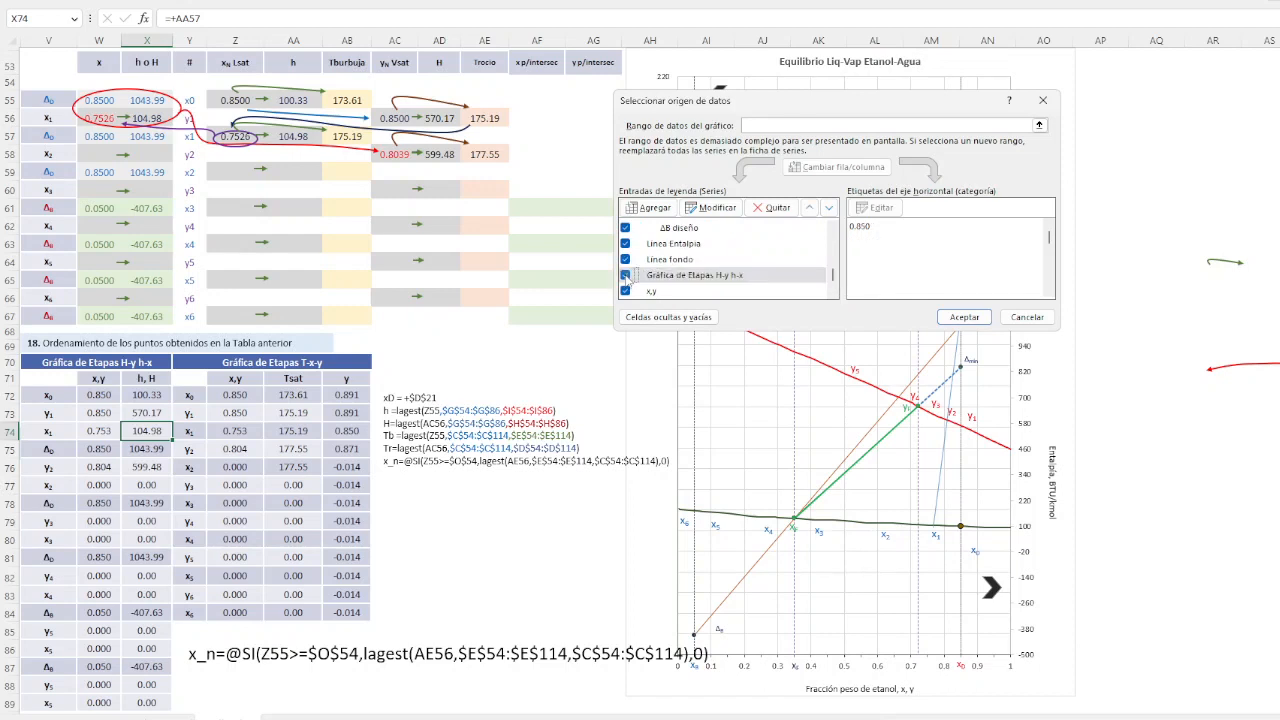
{"action": "left_click", "coordinate": [1027, 317]}
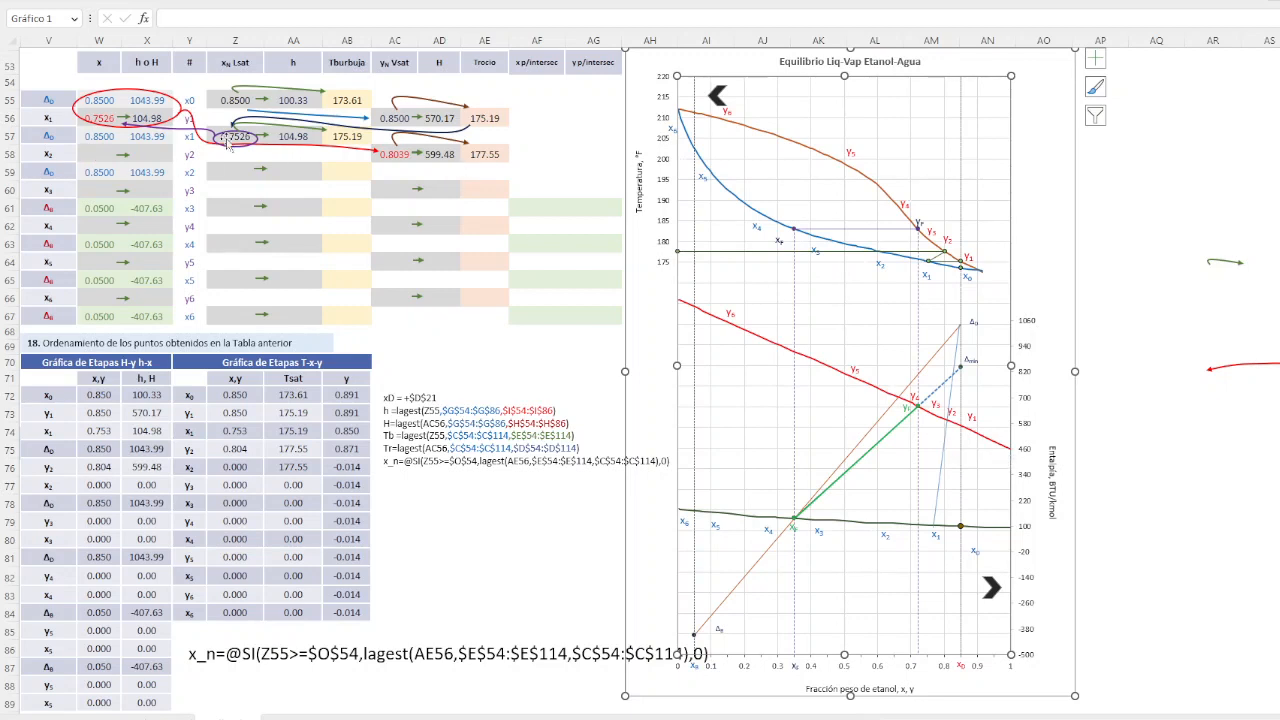
Check the cell links of the y2 and x1 points in rows 76 and 74 of the H-y h-x stage table
{"action": "left_click", "coordinate": [92, 470]}
{"action": "left_click", "coordinate": [145, 466]}
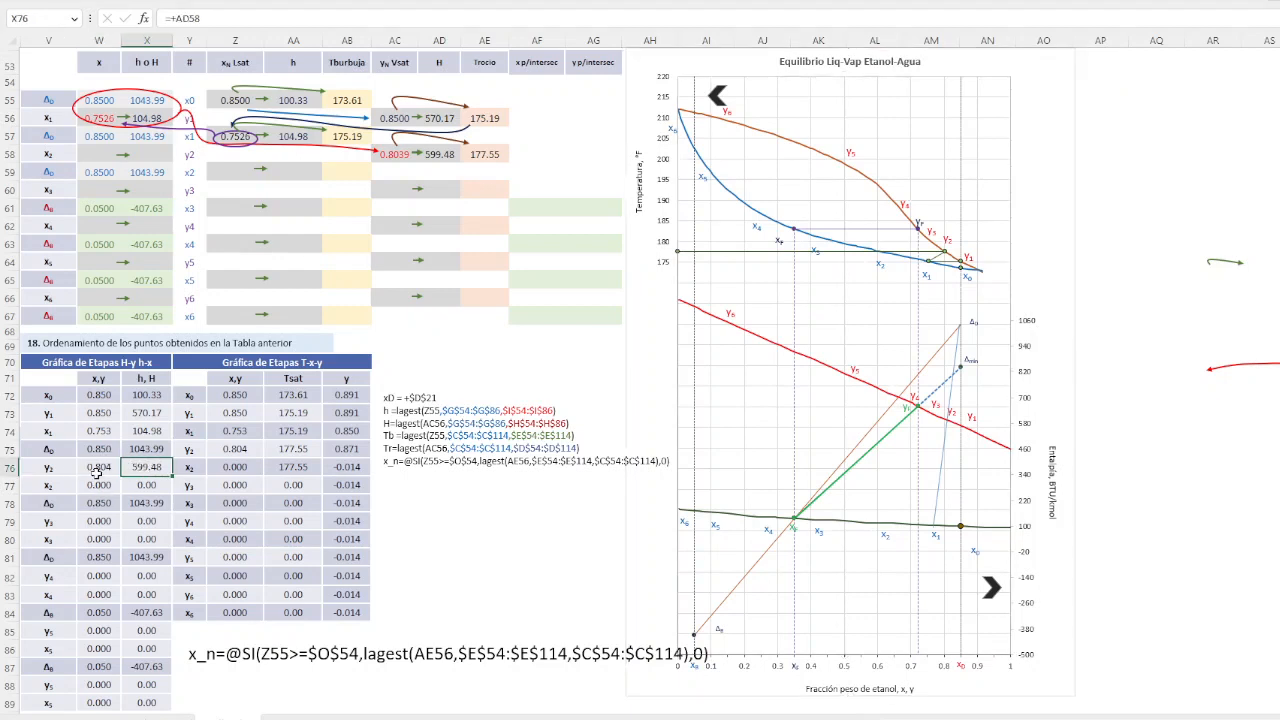
{"action": "left_click", "coordinate": [92, 433]}
{"action": "left_click", "coordinate": [148, 430]}
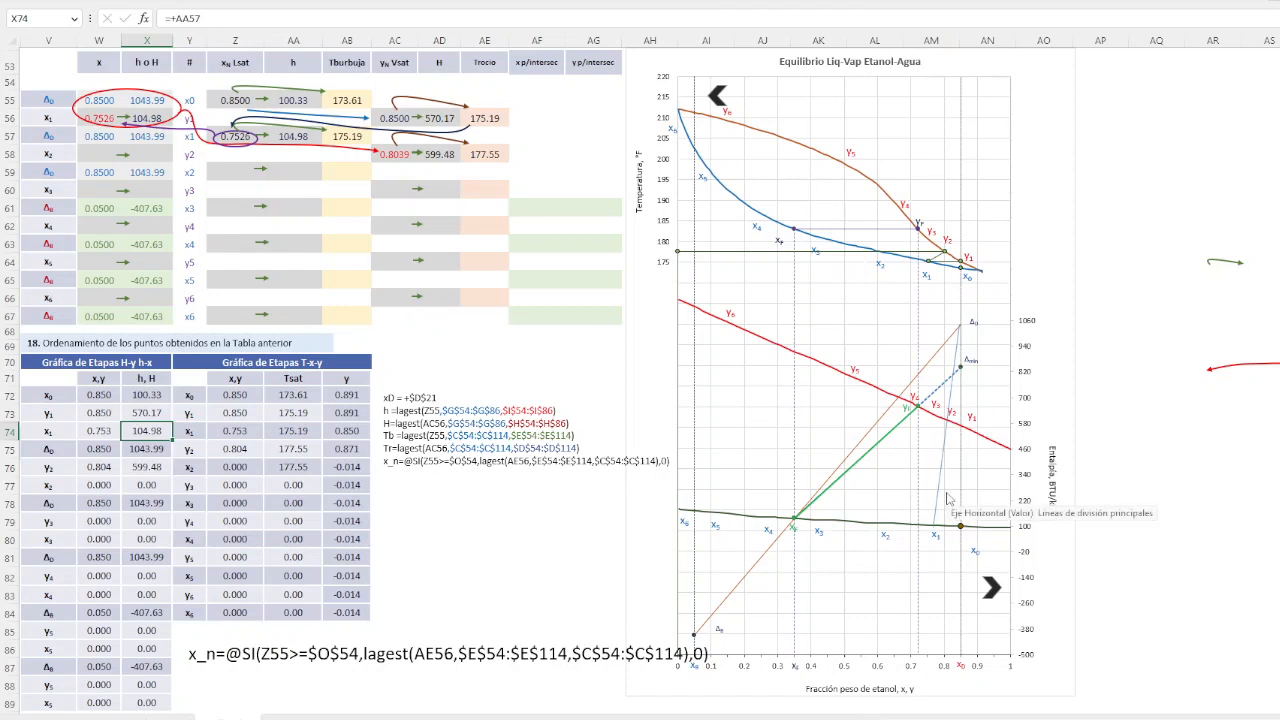
Open the "Gráfica de Etapas H-y h-x" data series of the enthalpy chart for editing
{"action": "left_click", "coordinate": [895, 463]}
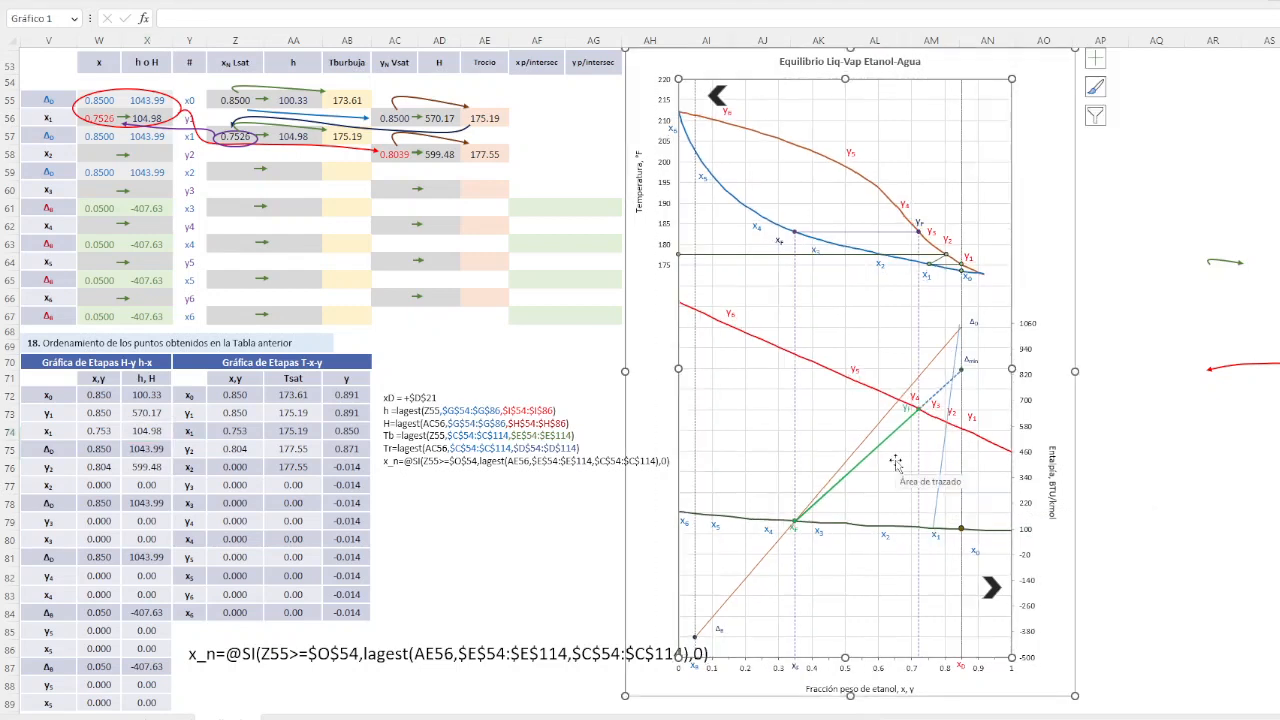
{"action": "right_click", "coordinate": [895, 463]}
{"action": "left_click", "coordinate": [958, 562]}
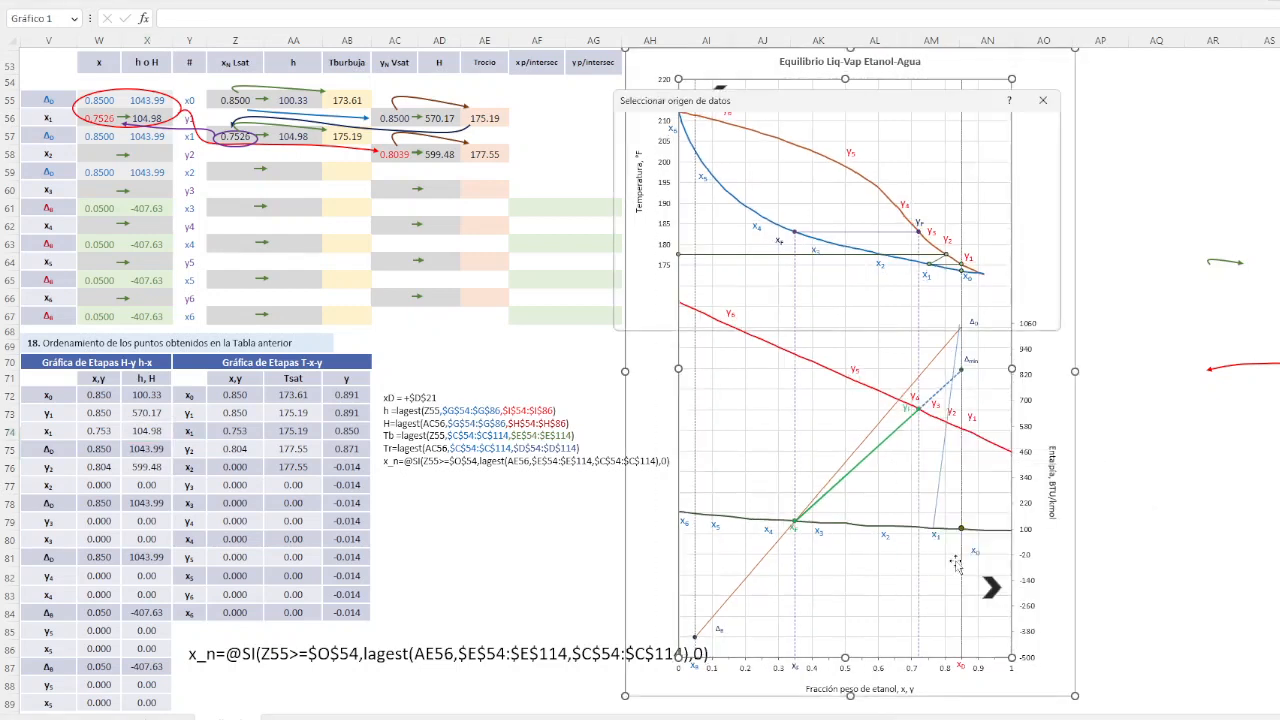
{"action": "left_click", "coordinate": [838, 283]}
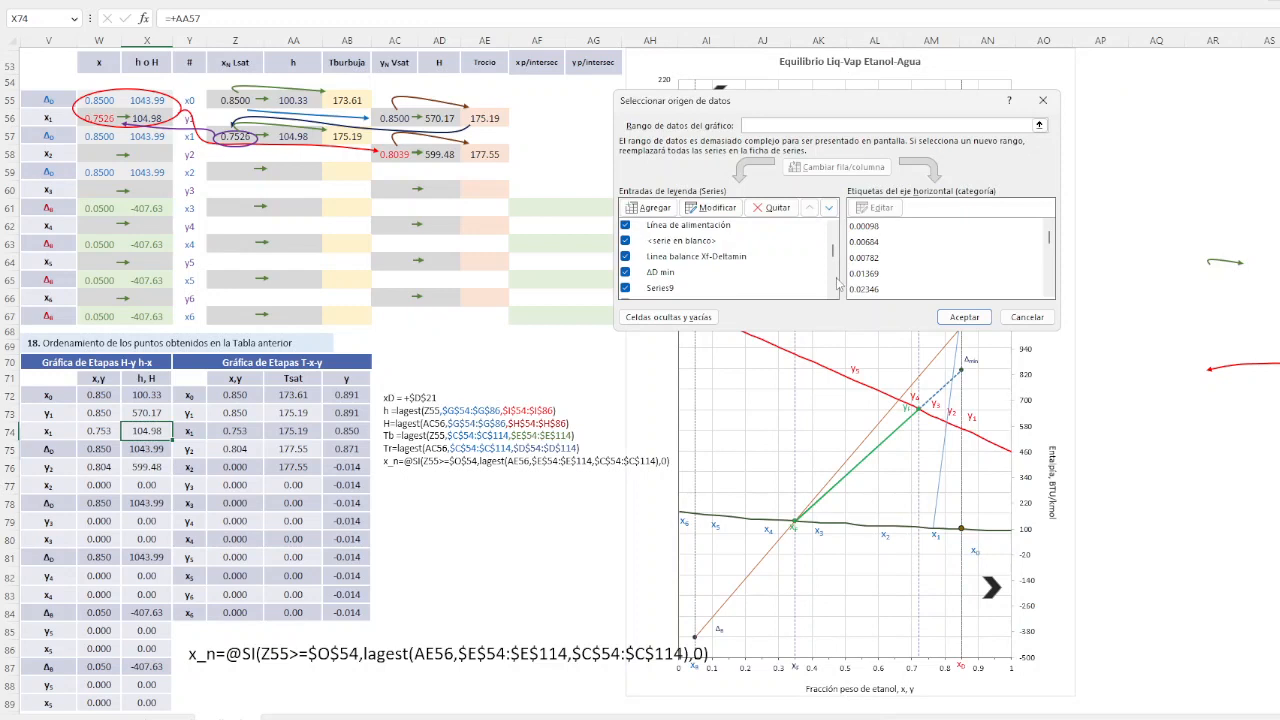
{"action": "left_click_drag", "start_coordinate": [833, 249], "coordinate": [822, 275]}
{"action": "left_click", "coordinate": [700, 244]}
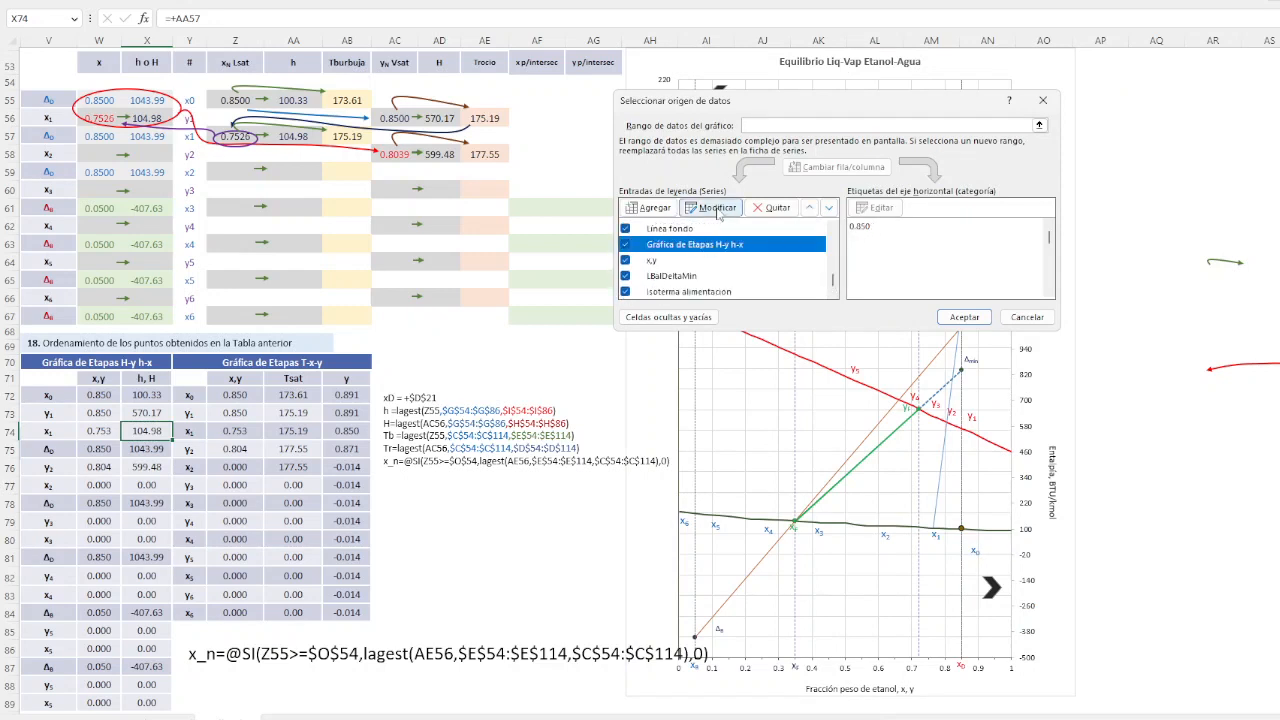
{"action": "left_click", "coordinate": [716, 208]}
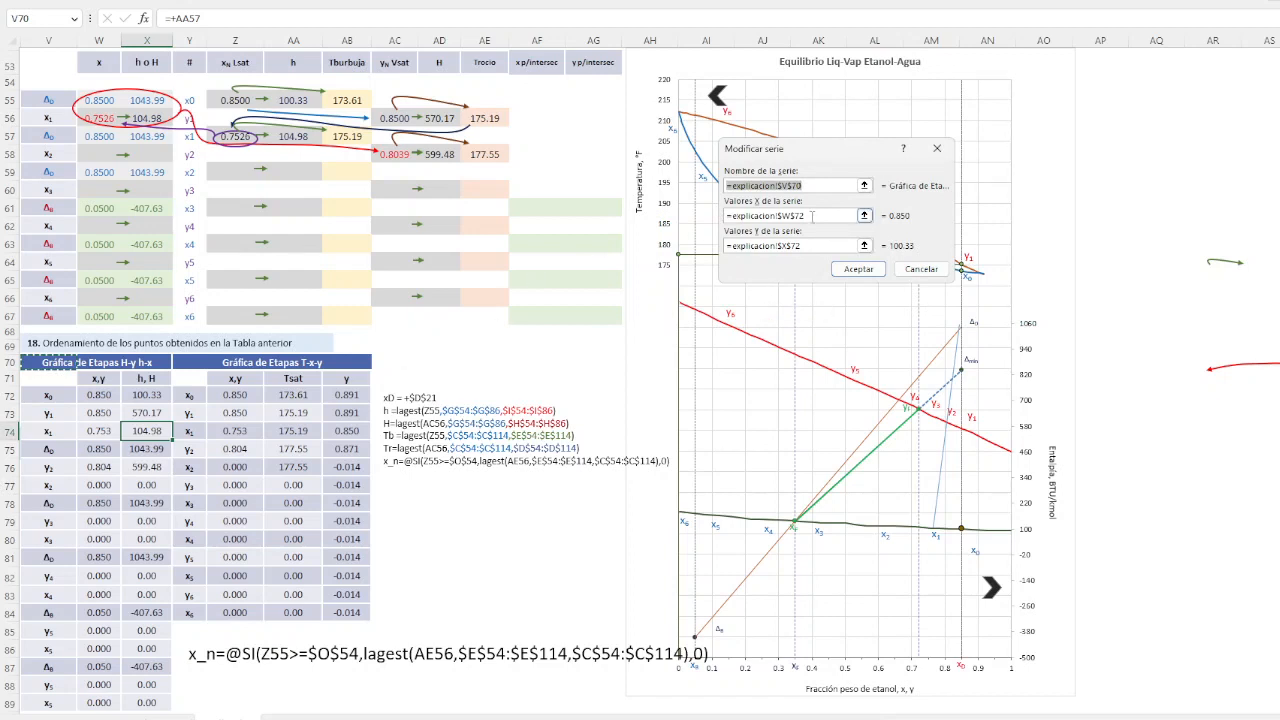
{"action": "left_click", "coordinate": [814, 215]}
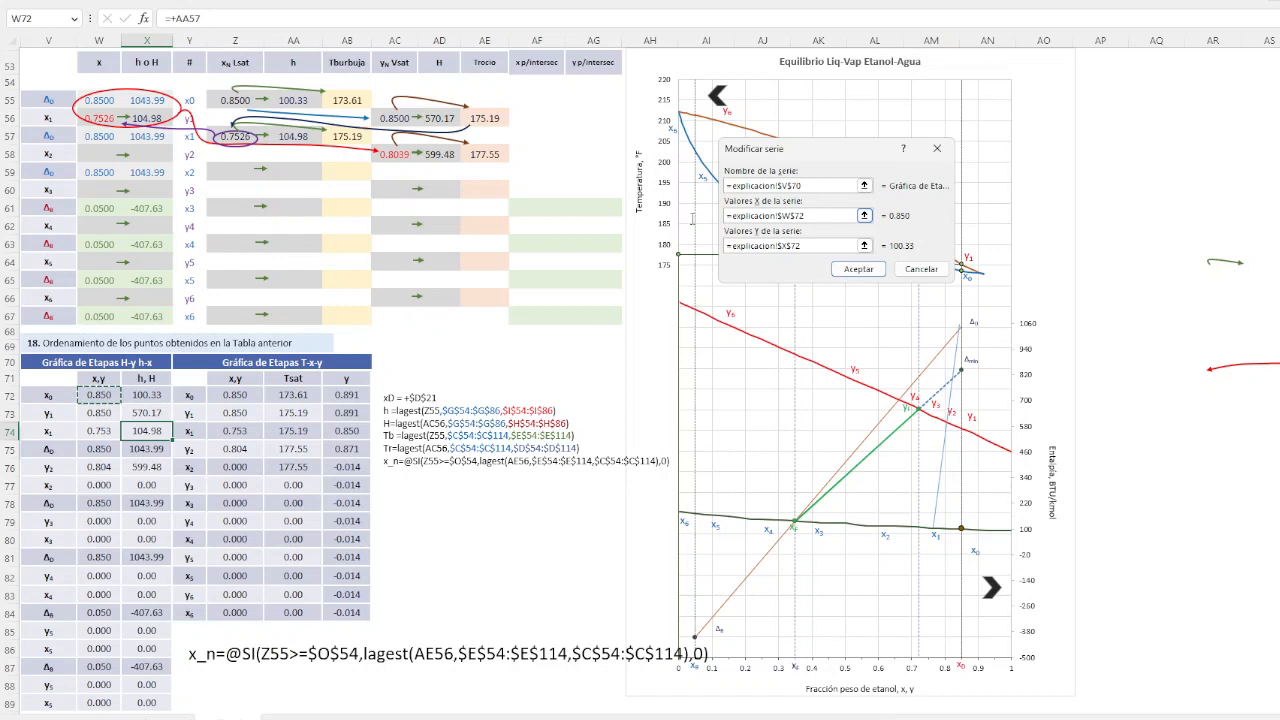
{"action": "left_click", "coordinate": [814, 216]}
{"action": "left_click", "coordinate": [809, 215]}
{"action": "key", "text": "shift+Left"}
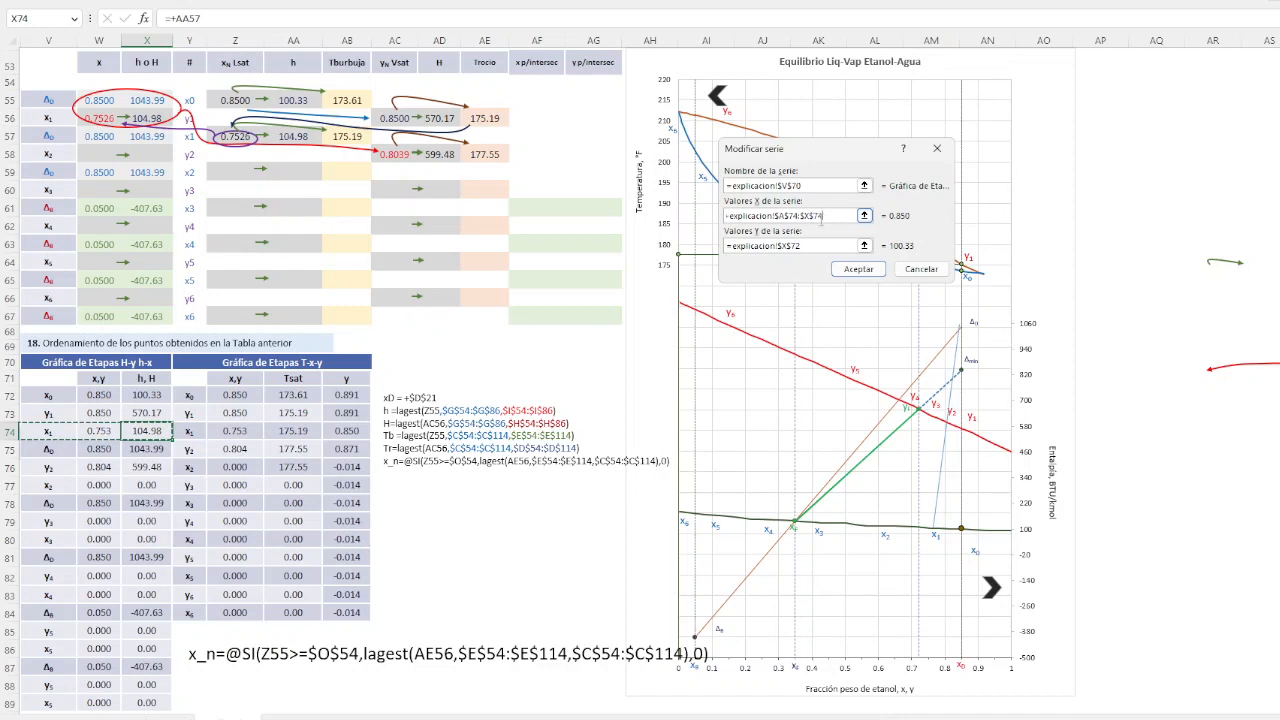
{"action": "left_click", "coordinate": [818, 215]}
{"action": "left_click", "coordinate": [813, 215]}
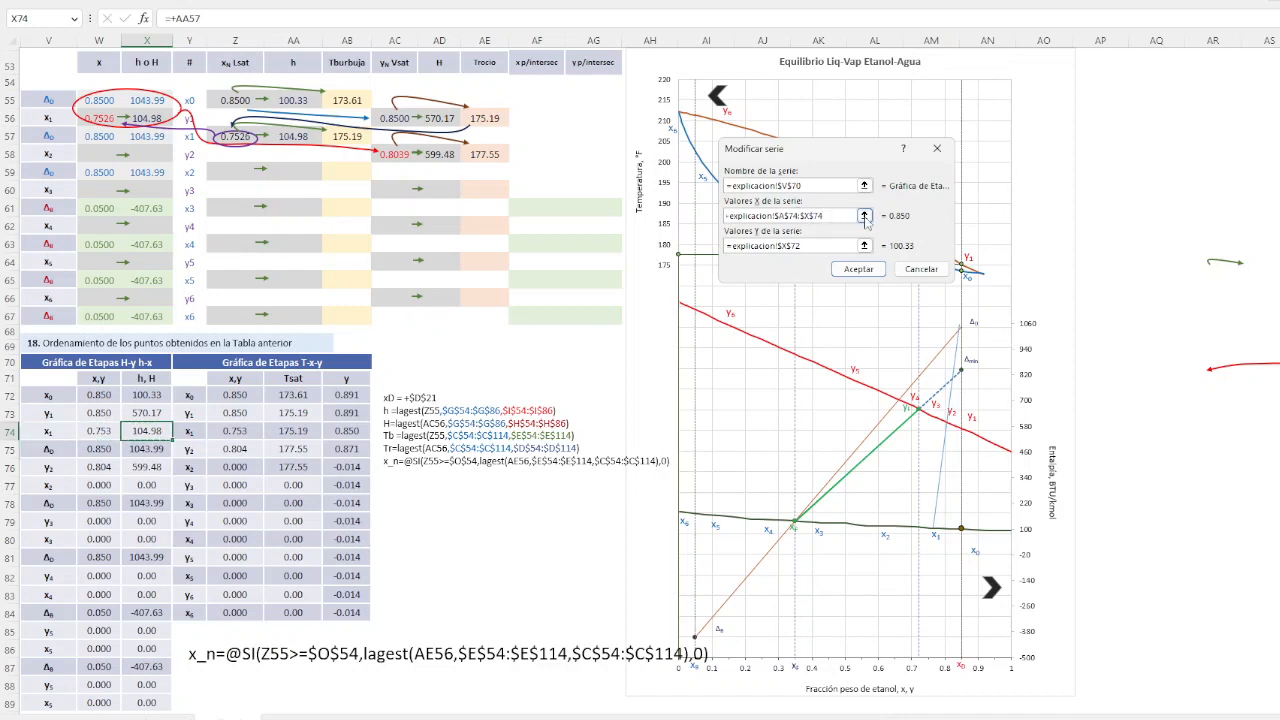
{"action": "left_click", "coordinate": [865, 216]}
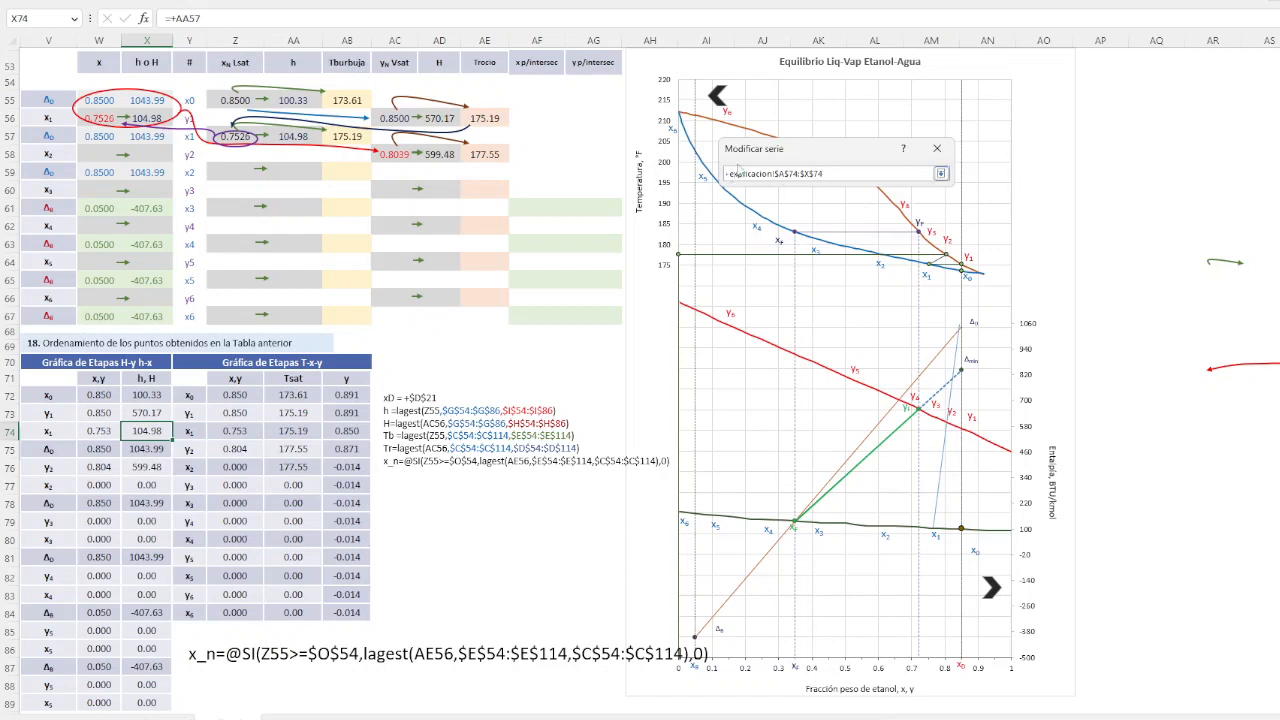
{"action": "key", "text": "ctrl+v"}
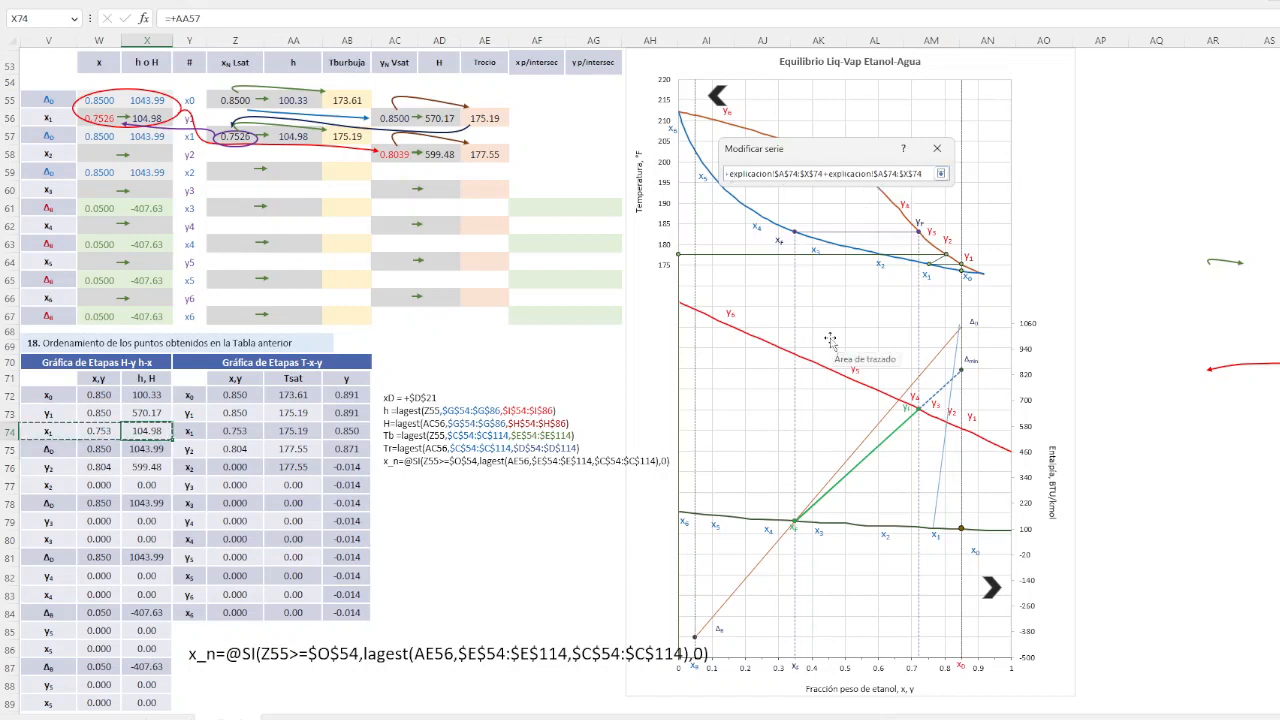
Clear the series' X-values reference and set it to the composition range W72:W89 of the H-y h-x stage table
{"action": "key", "text": "BackSpace"}
{"action": "key", "text": "BackSpace"}
{"action": "key", "text": "BackSpace"}
{"action": "key", "text": "BackSpace"}
{"action": "key", "text": "BackSpace"}
{"action": "key", "text": "BackSpace"}
{"action": "key", "text": "BackSpace"}
{"action": "key", "text": "BackSpace"}
{"action": "key", "text": "BackSpace"}
{"action": "key", "text": "BackSpace"}
{"action": "key", "text": "BackSpace"}
{"action": "key", "text": "BackSpace"}
{"action": "key", "text": "BackSpace"}
{"action": "key", "text": "BackSpace"}
{"action": "key", "text": "BackSpace"}
{"action": "key", "text": "BackSpace"}
{"action": "key", "text": "BackSpace"}
{"action": "key", "text": "BackSpace"}
{"action": "key", "text": "BackSpace"}
{"action": "key", "text": "BackSpace"}
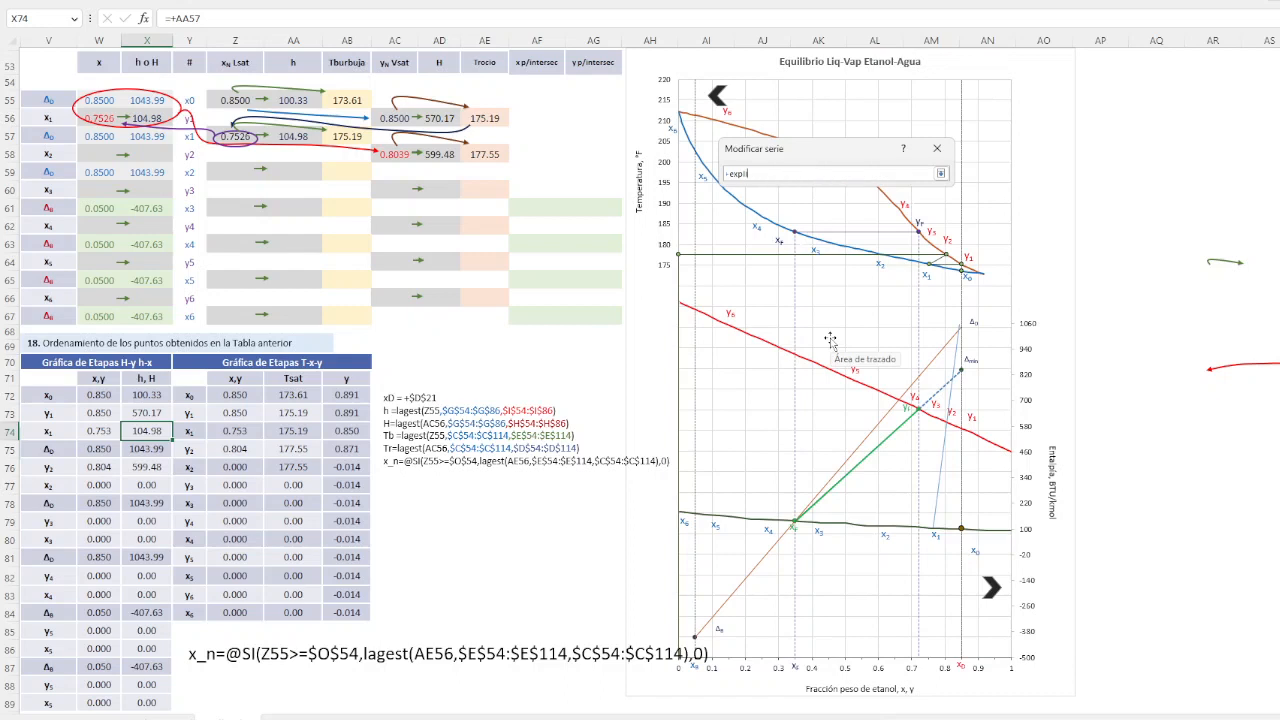
{"action": "type", "text": "caci"}
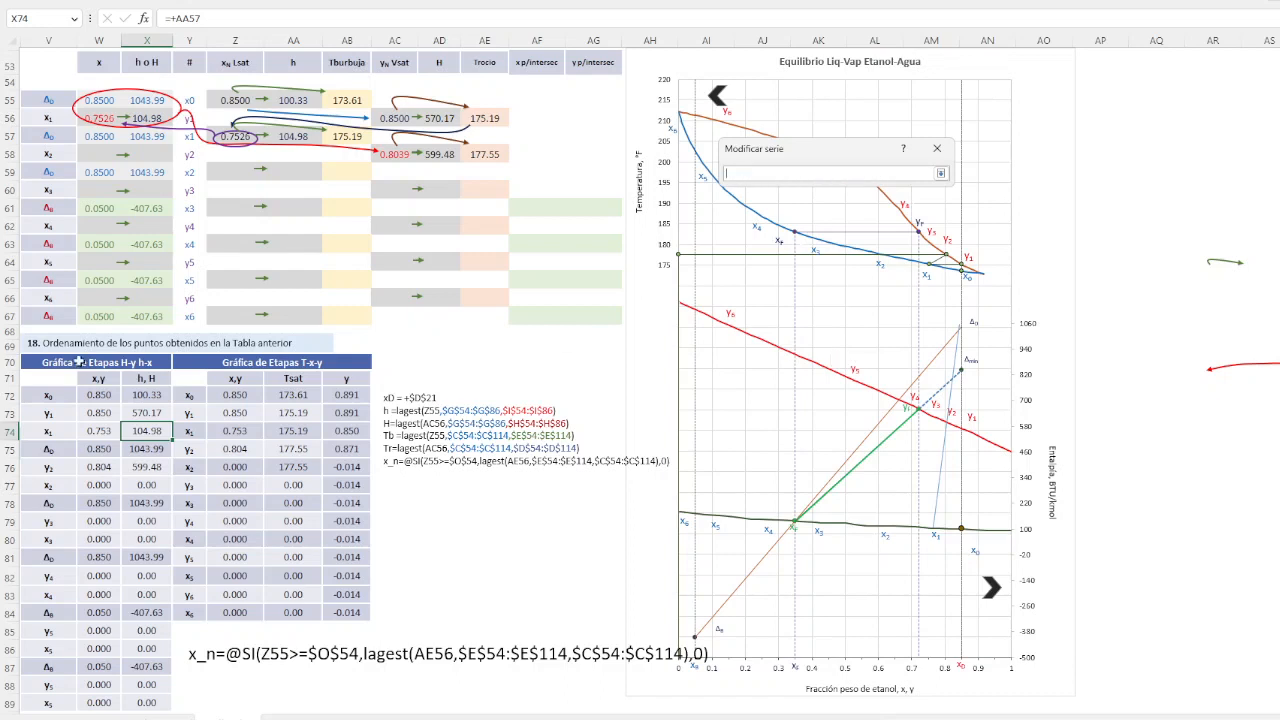
{"action": "left_click_drag", "start_coordinate": [97, 392], "coordinate": [100, 630]}
{"action": "scroll", "coordinate": [100, 630], "scroll_direction": "up", "scroll_amount": 1}
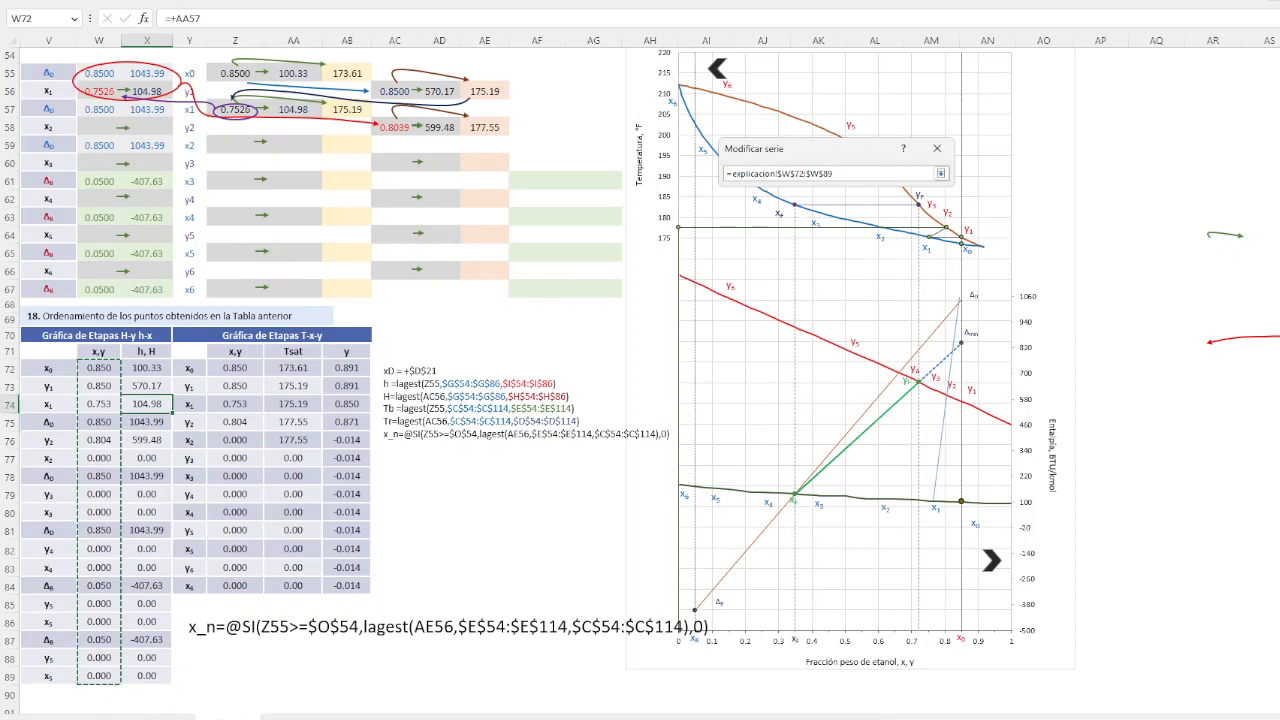
{"action": "scroll", "coordinate": [640, 378], "scroll_direction": "up", "scroll_amount": 1}
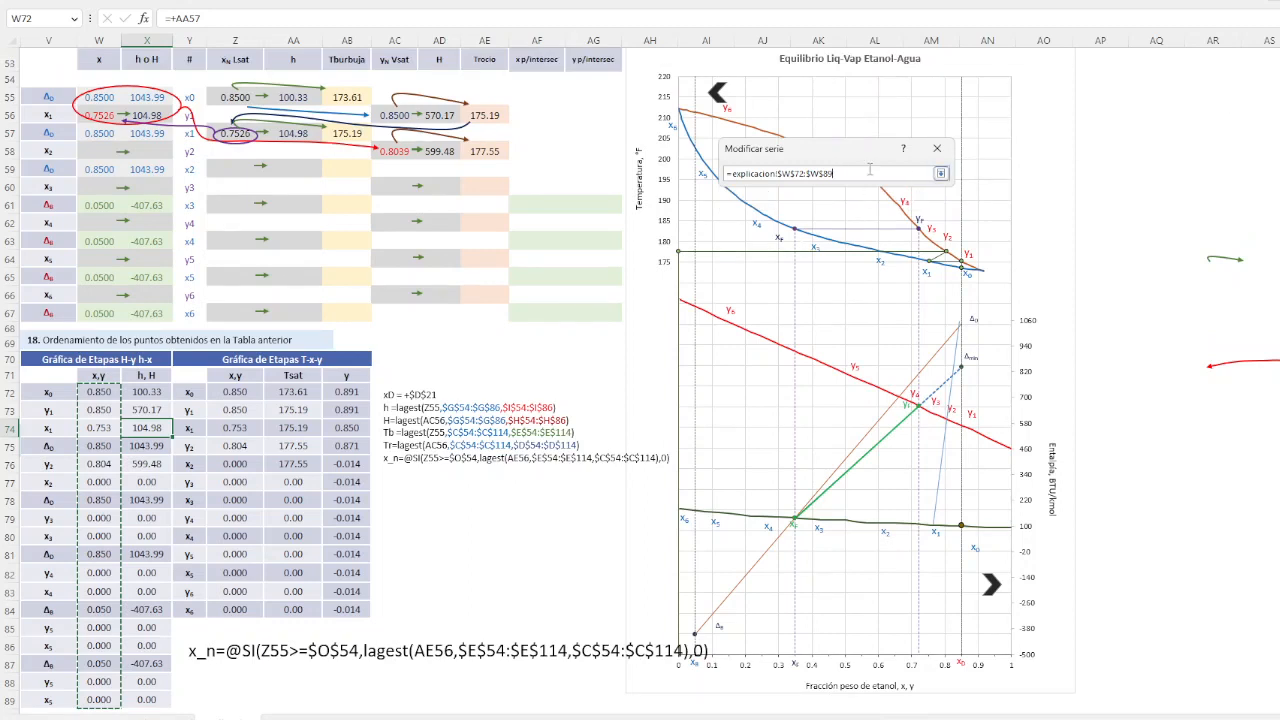
{"action": "key", "text": "Return"}
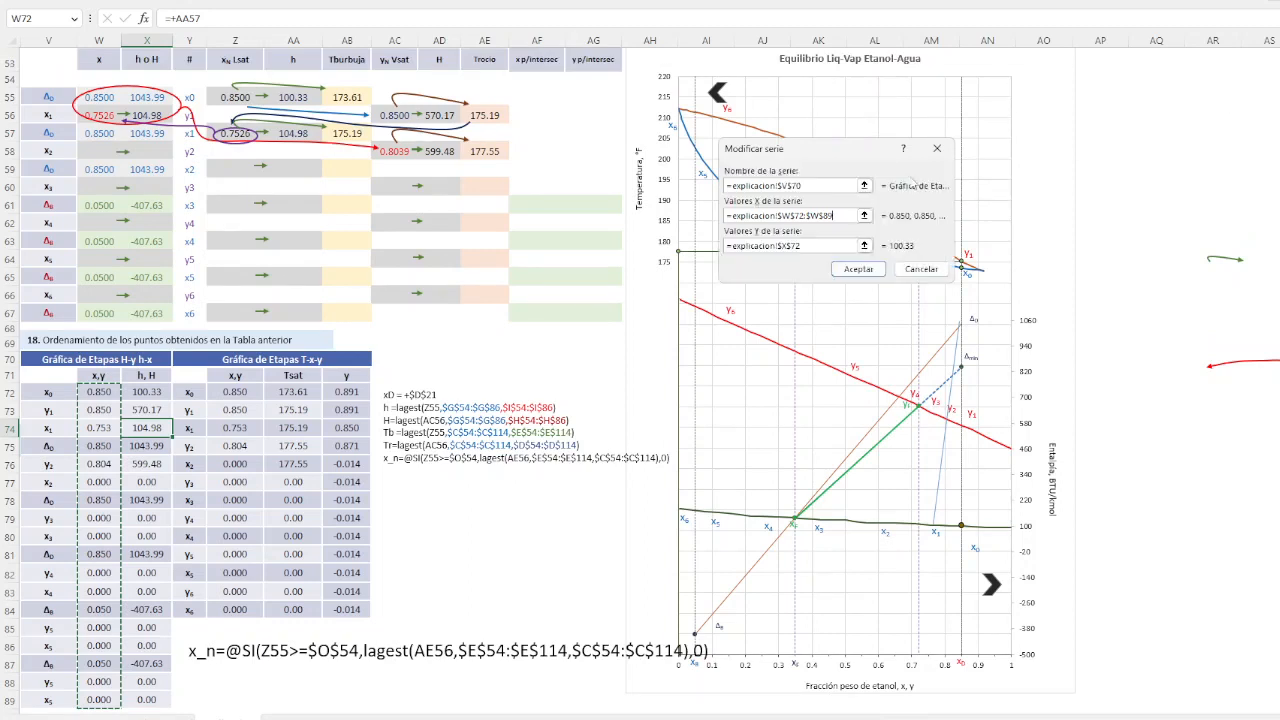
Replace the series' Y values with the enthalpy range X72:X89 of the H-y h-x stage table
{"action": "left_click", "coordinate": [806, 245]}
{"action": "key", "text": "BackSpace"}
{"action": "key", "text": "BackSpace"}
{"action": "key", "text": "BackSpace"}
{"action": "key", "text": "BackSpace"}
{"action": "key", "text": "BackSpace"}
{"action": "key", "text": "BackSpace"}
{"action": "key", "text": "BackSpace"}
{"action": "key", "text": "BackSpace"}
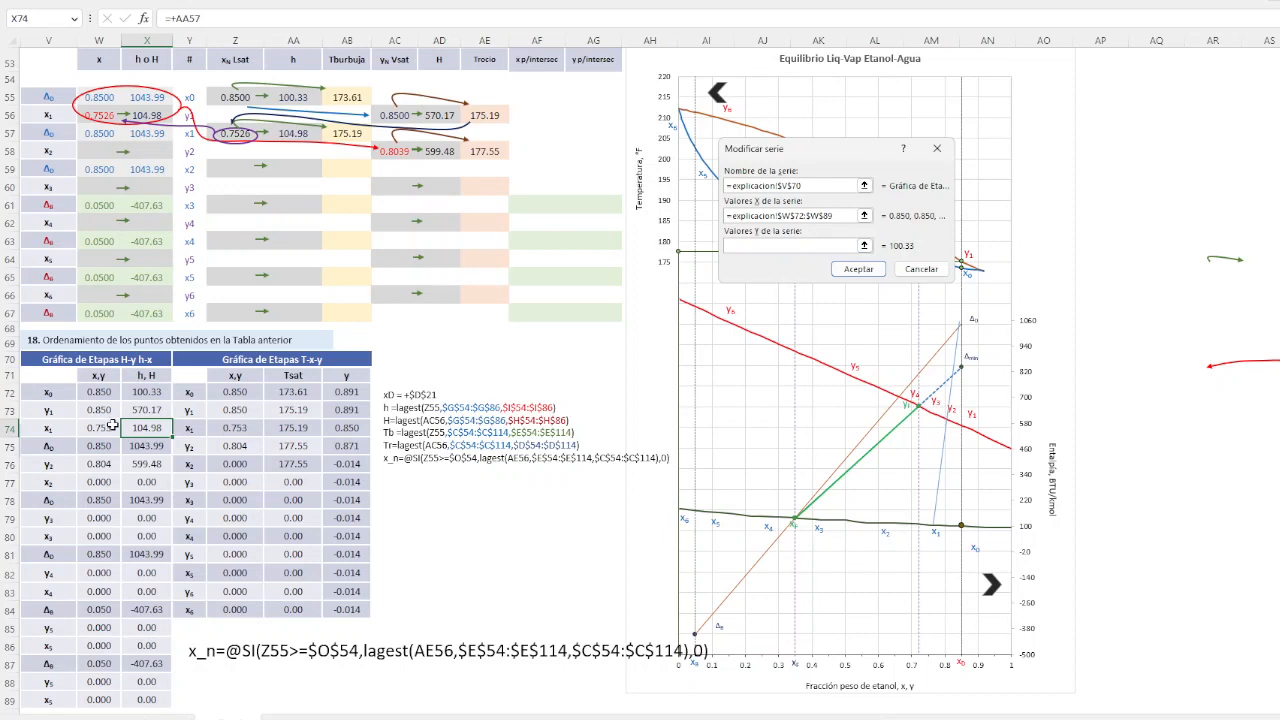
{"action": "left_click_drag", "start_coordinate": [151, 392], "coordinate": [146, 704]}
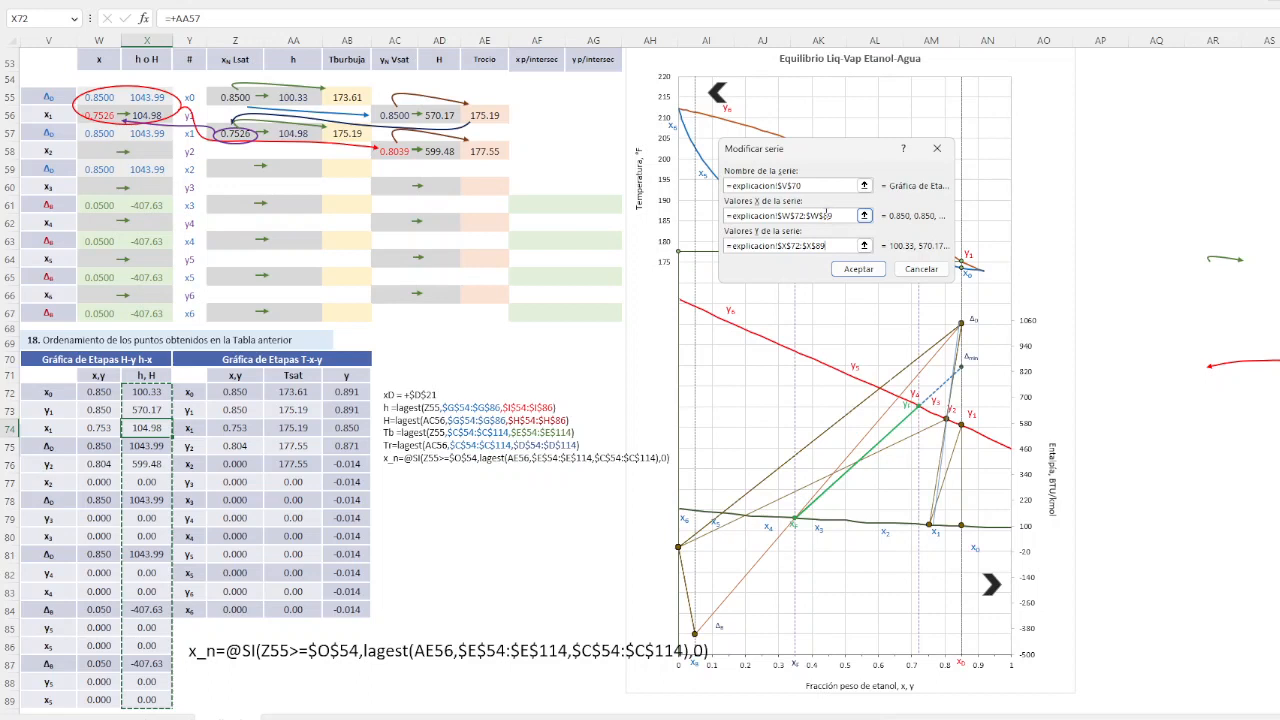
Shorten the series' ranges to W72:W75 for X and X72:X75 for Y, and apply the changes to the chart
{"action": "left_click", "coordinate": [830, 215]}
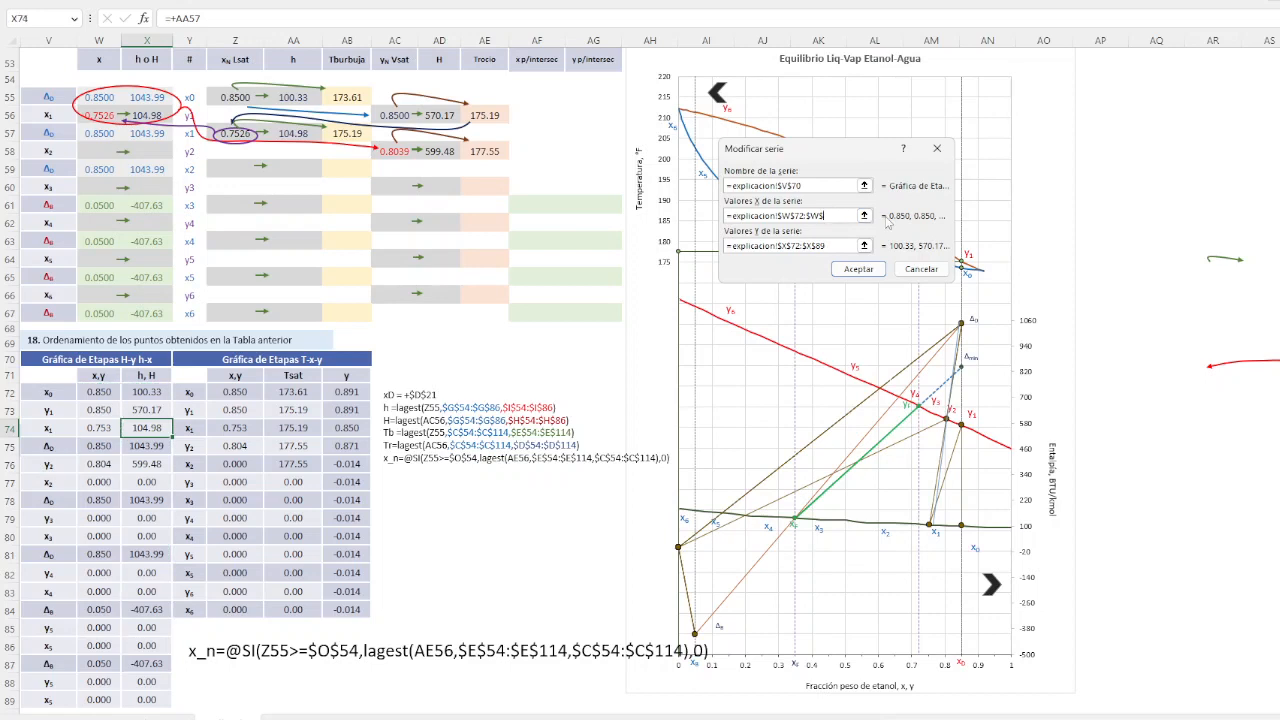
{"action": "left_click", "coordinate": [831, 245]}
{"action": "key", "text": "BackSpace"}
{"action": "key", "text": "BackSpace"}
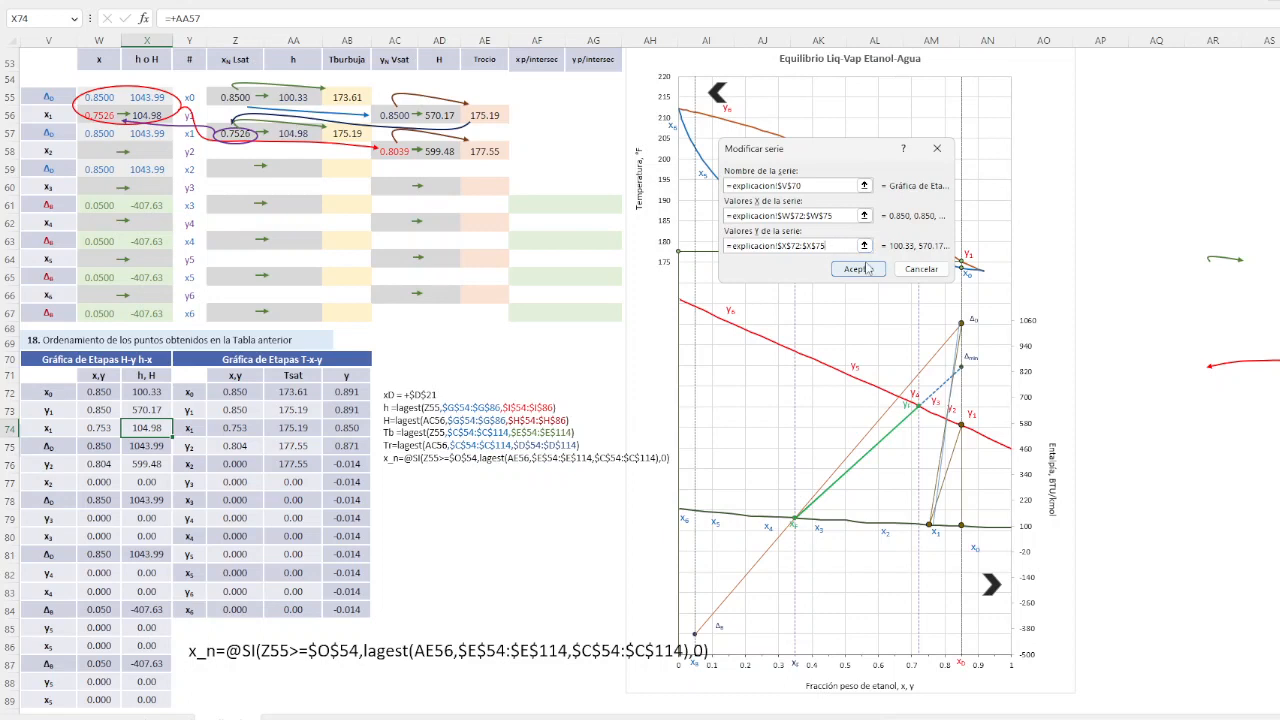
{"action": "left_click", "coordinate": [858, 269]}
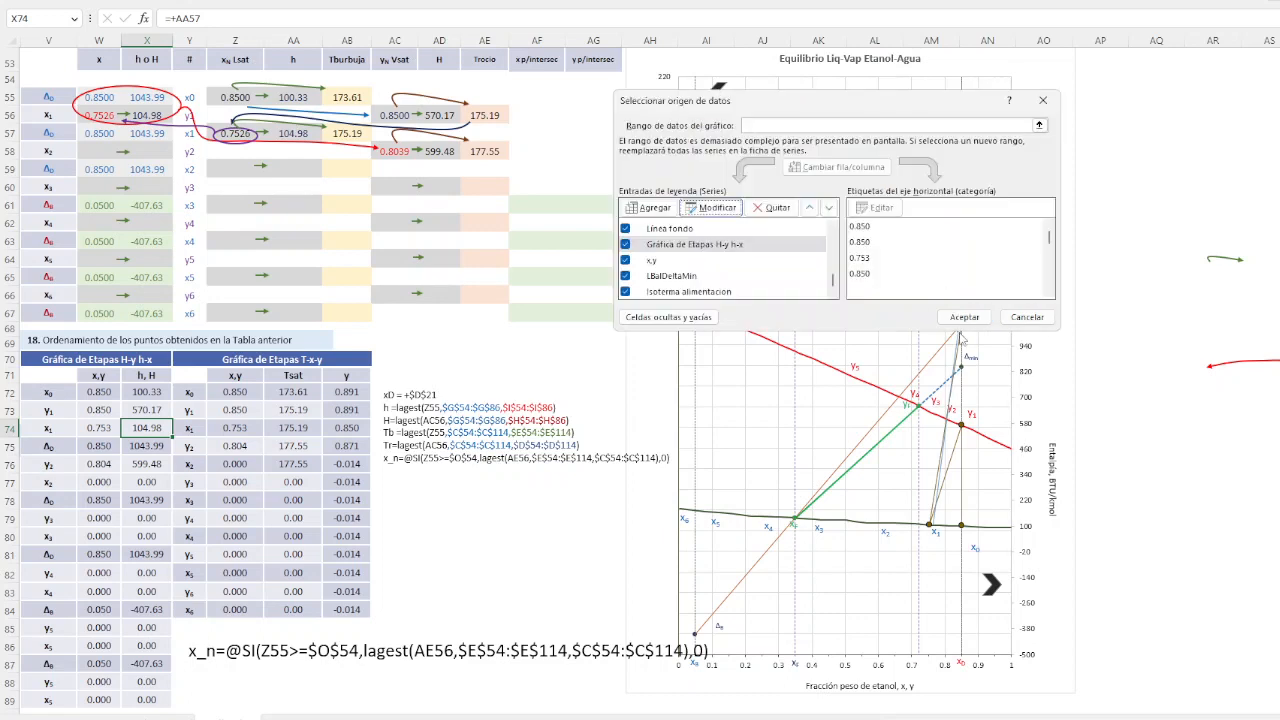
{"action": "left_click", "coordinate": [964, 316]}
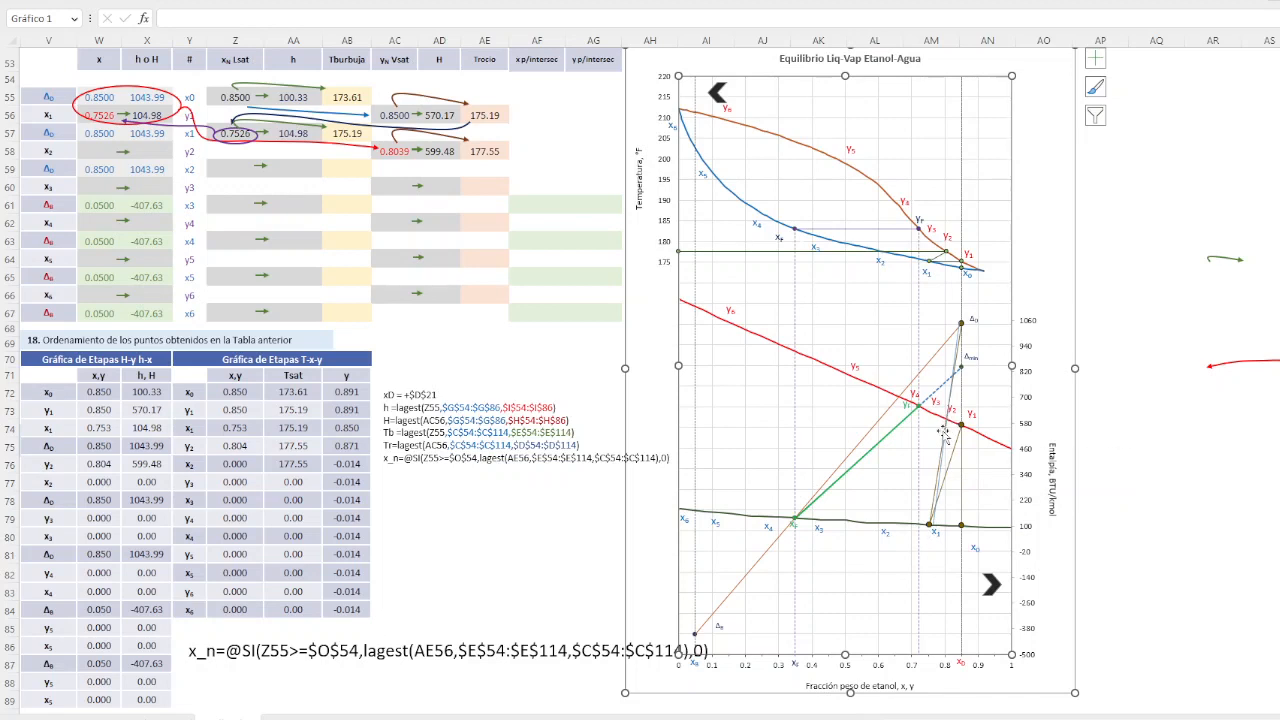
{"action": "mouse_move", "coordinate": [946, 414]}
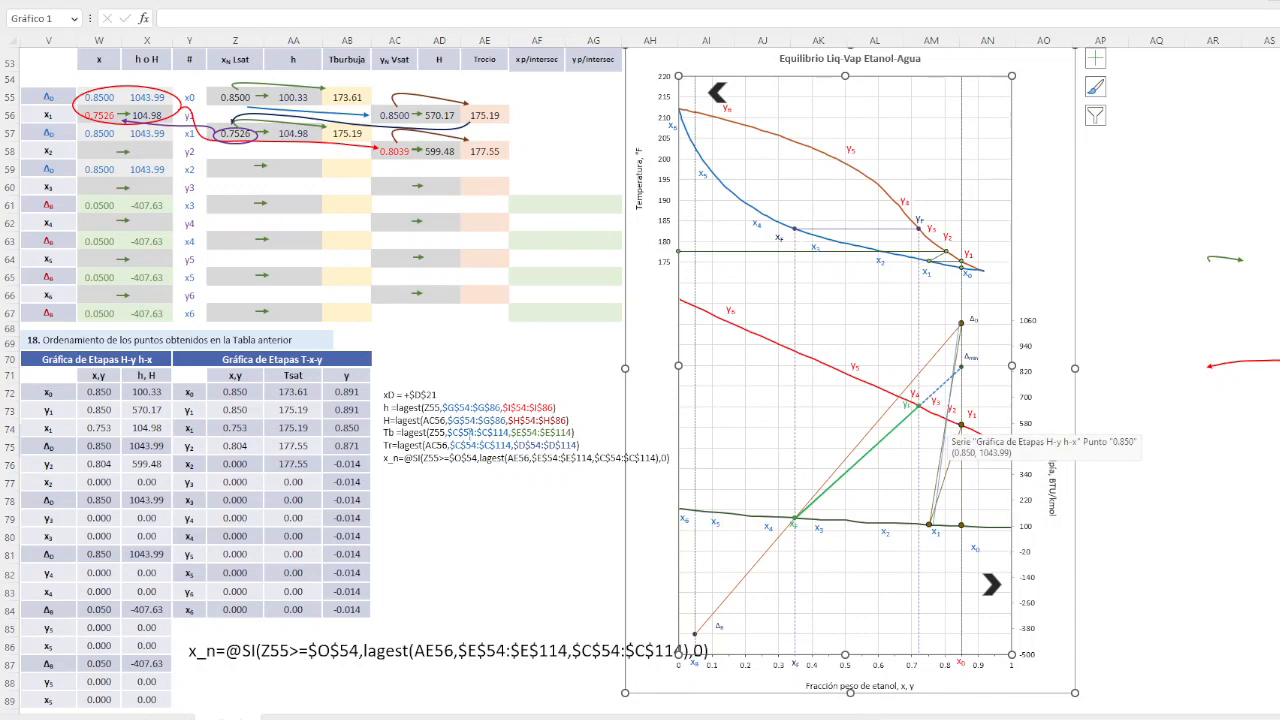
Duplicate the dark blue curved arrow so it links the y2 dew-point temperature to the x2 composition cell
{"action": "left_click", "coordinate": [495, 152]}
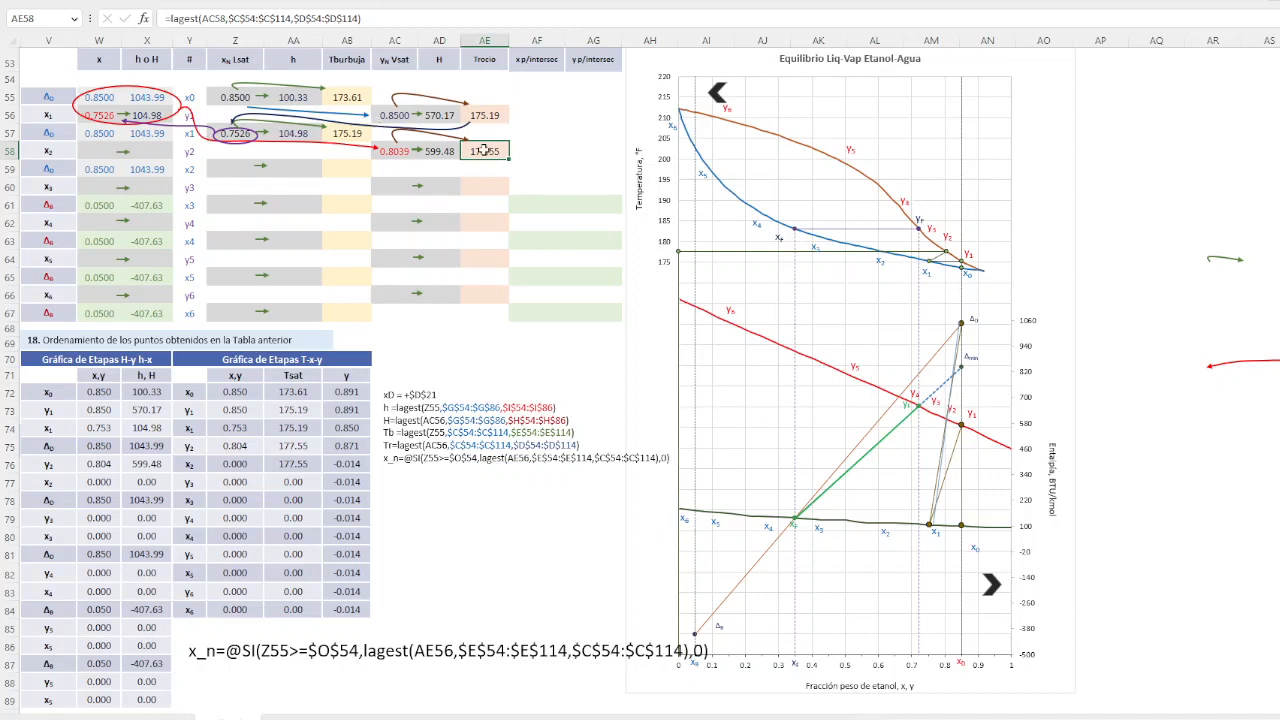
{"action": "left_click", "coordinate": [381, 128]}
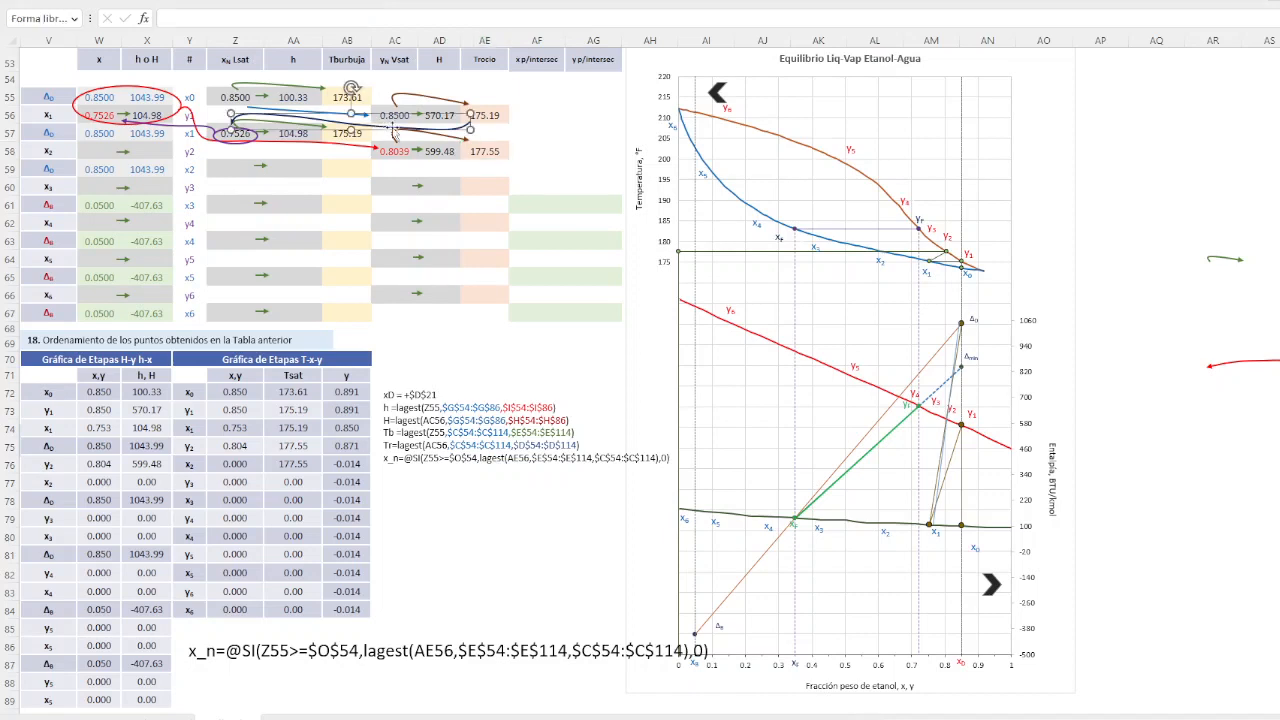
{"action": "left_click_drag", "start_coordinate": [381, 128], "coordinate": [380, 172]}
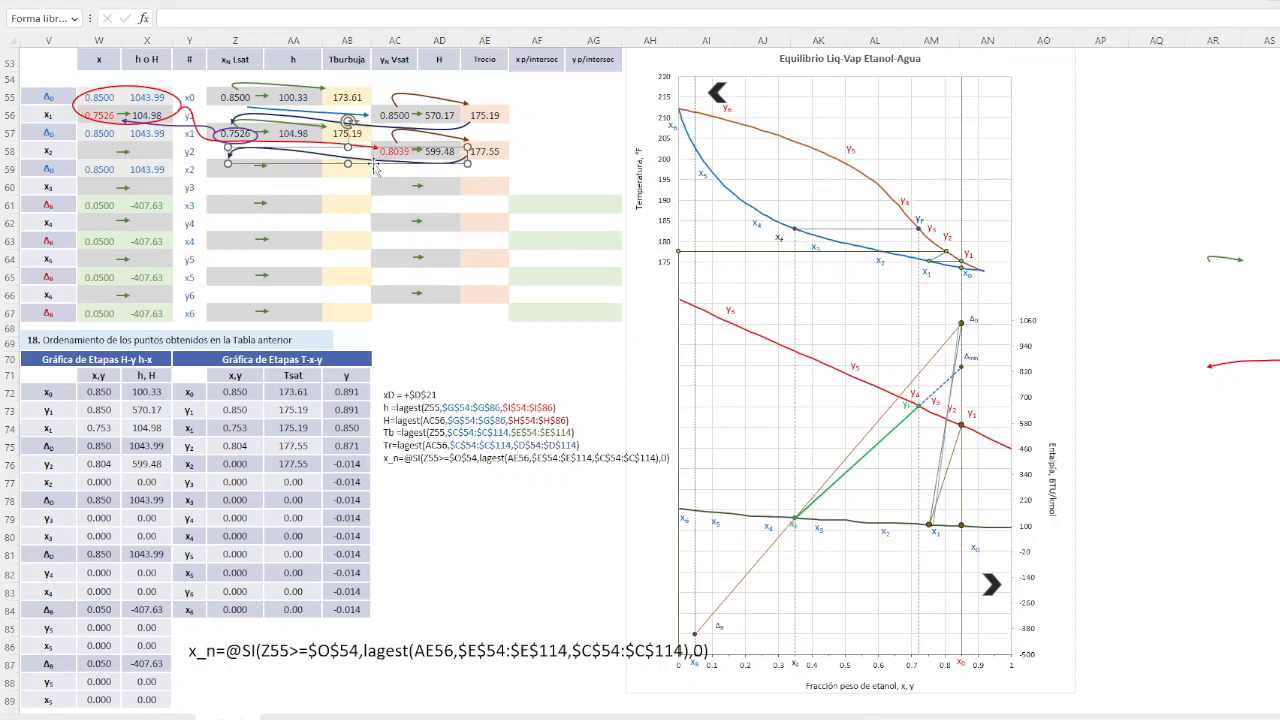
Copy the x1 liquid composition formula from Z57 to the x2 cell Z59 and review its cell references
{"action": "left_click", "coordinate": [218, 128]}
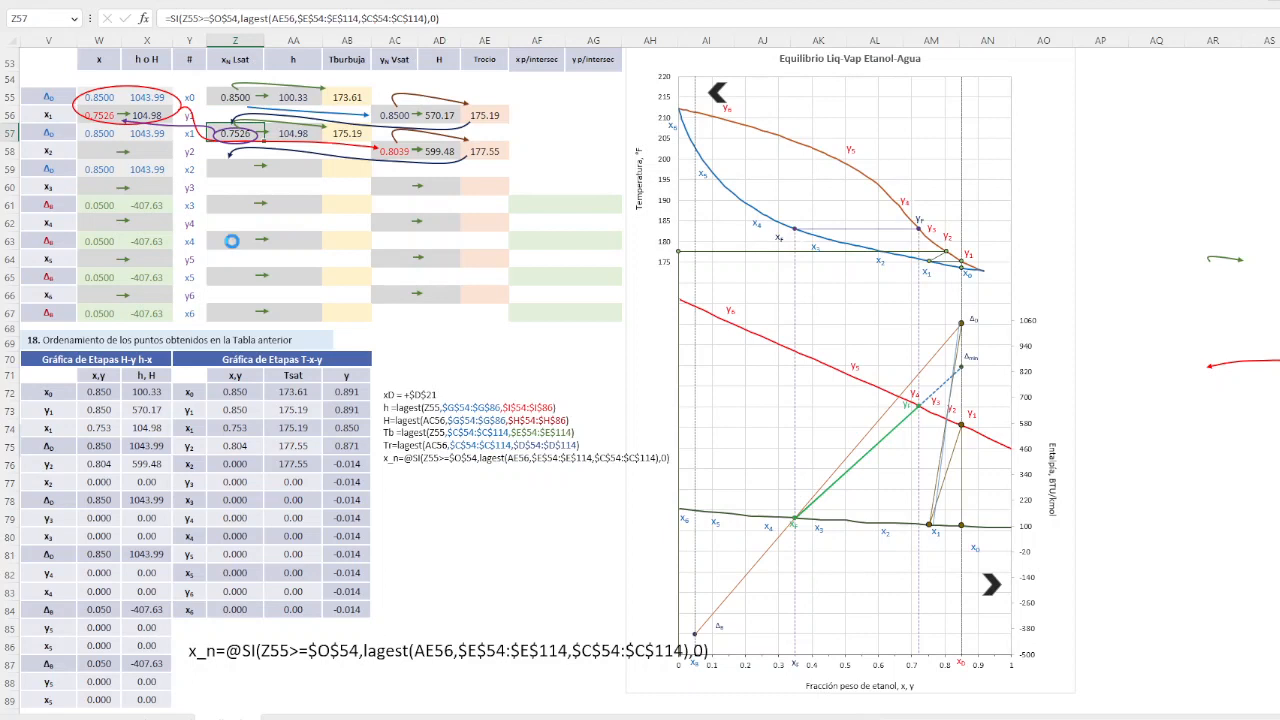
{"action": "key", "text": "ctrl+c"}
{"action": "key", "text": "Down"}
{"action": "key", "text": "Down"}
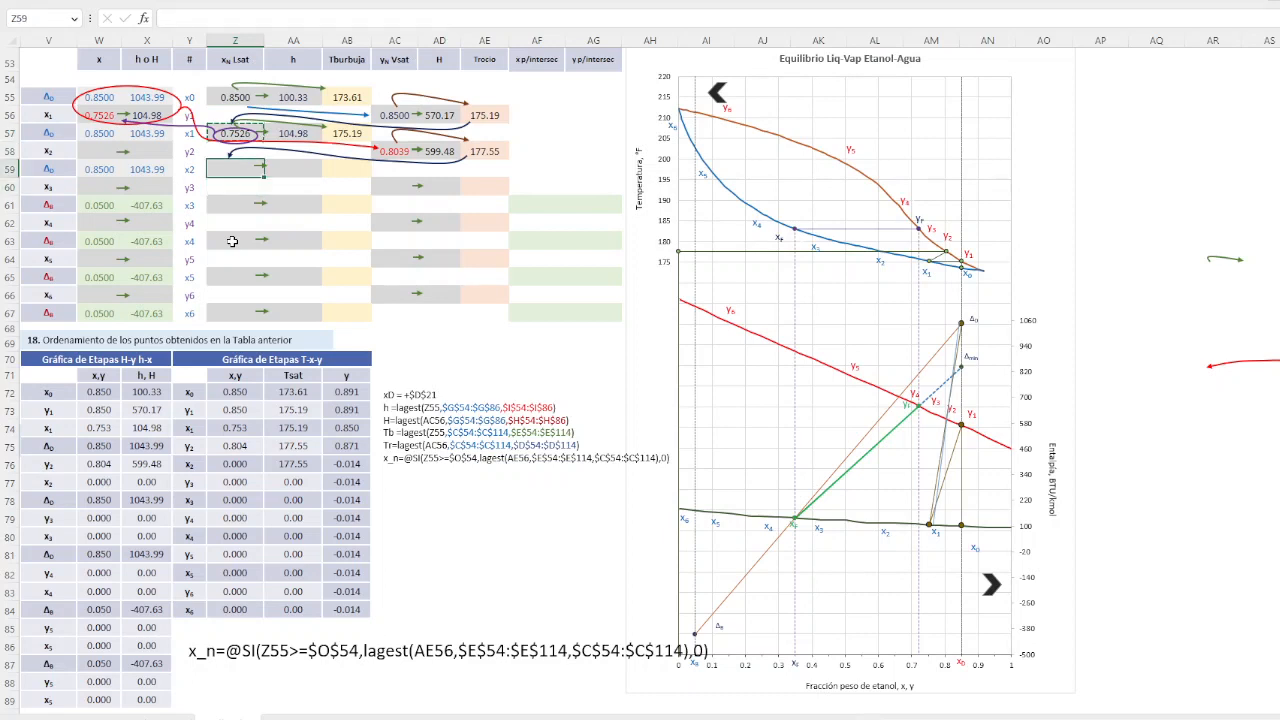
{"action": "key", "text": "ctrl+v"}
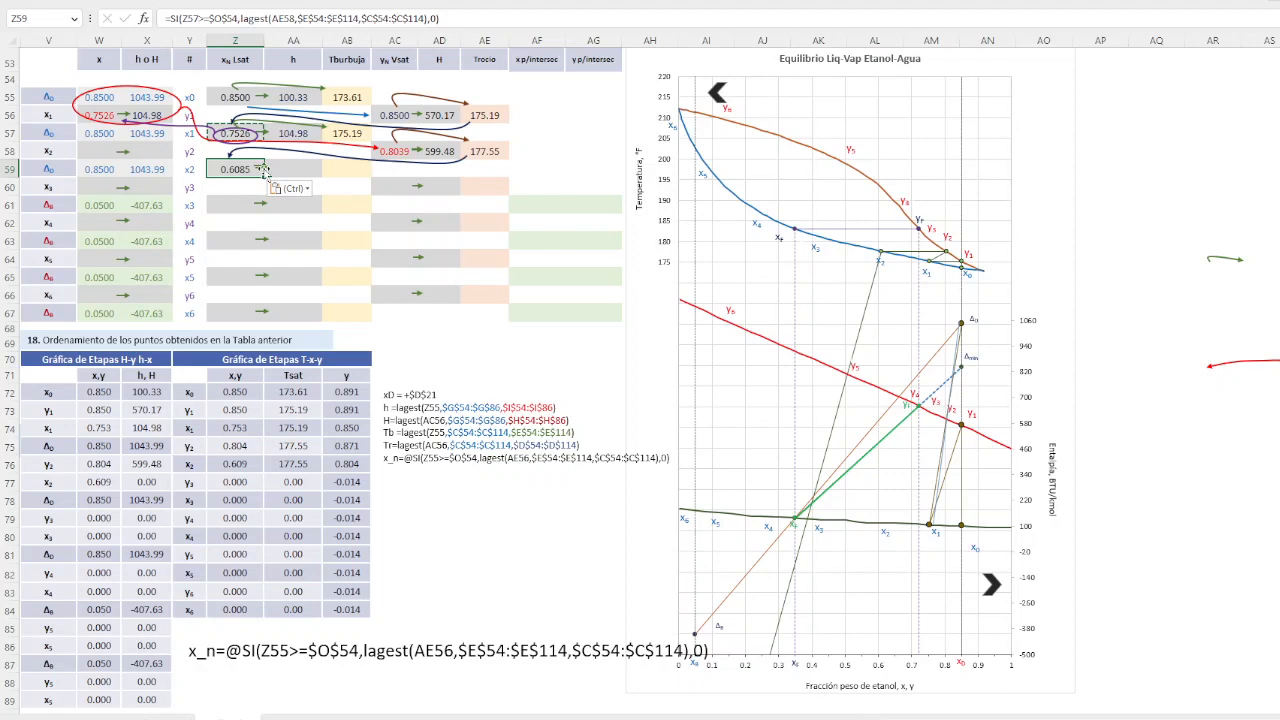
{"action": "left_click", "coordinate": [296, 18]}
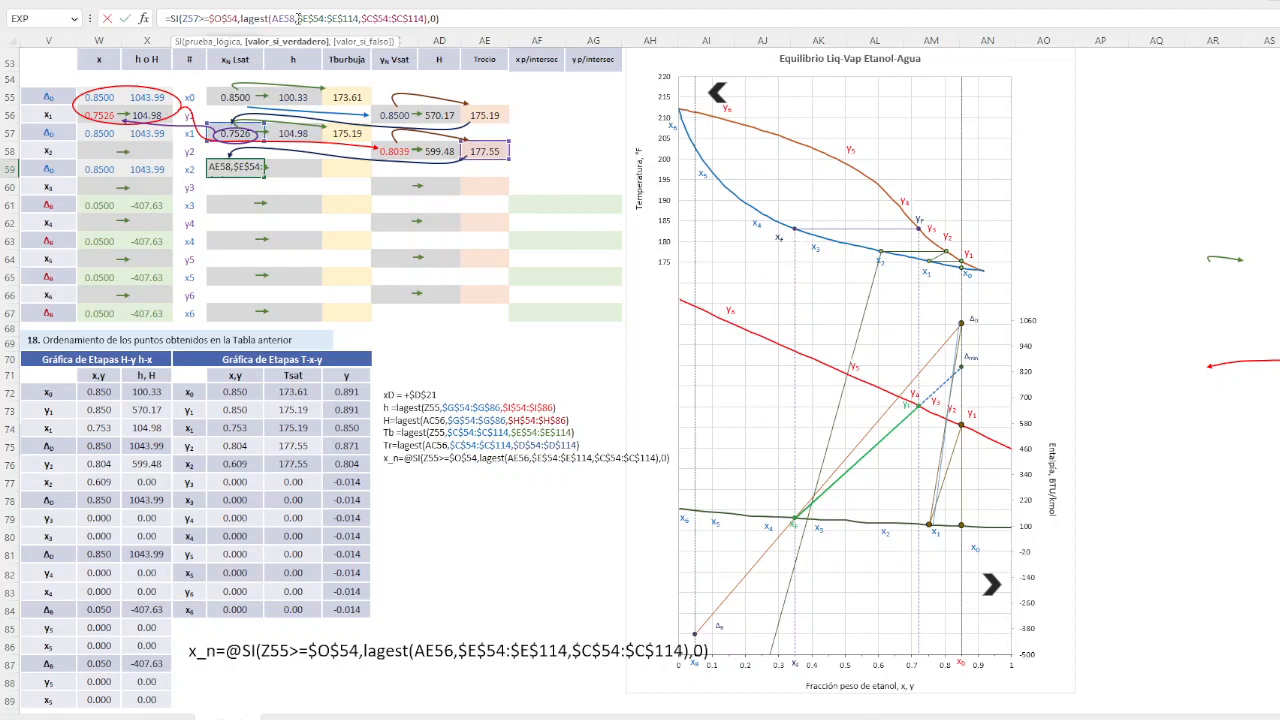
{"action": "key", "text": "Escape"}
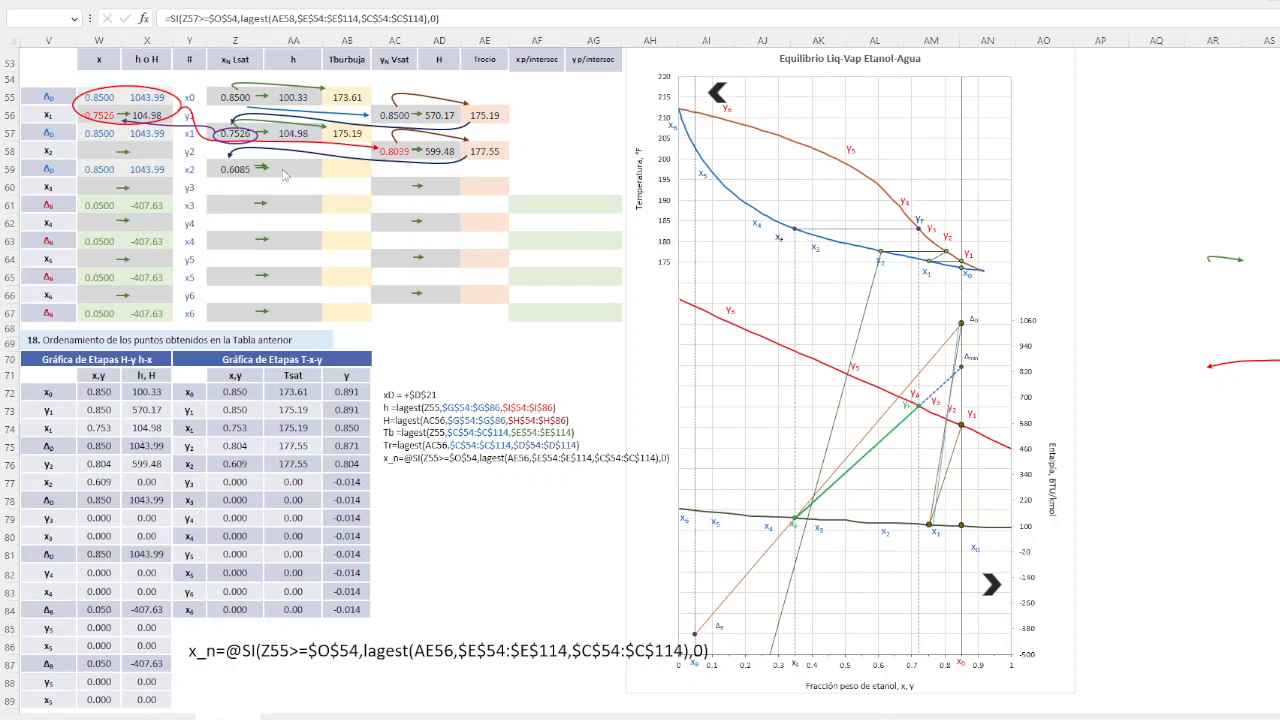
{"action": "left_click", "coordinate": [278, 168]}
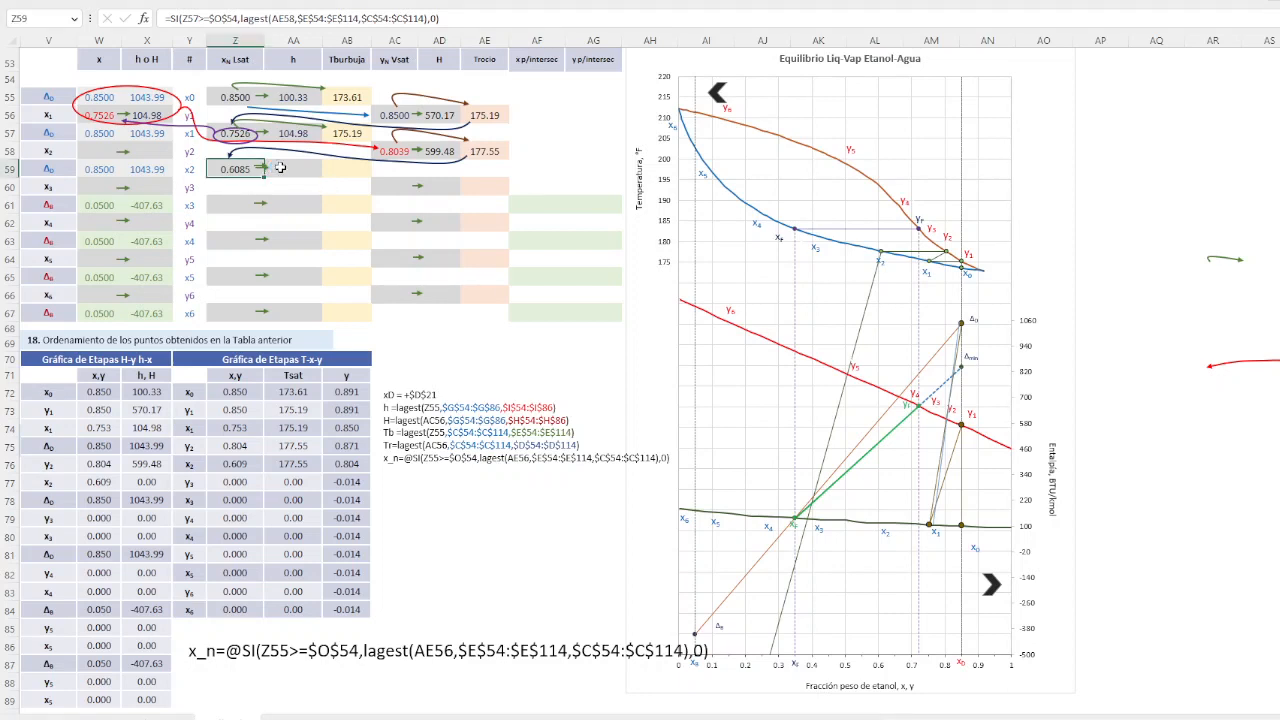
{"action": "left_click", "coordinate": [264, 168]}
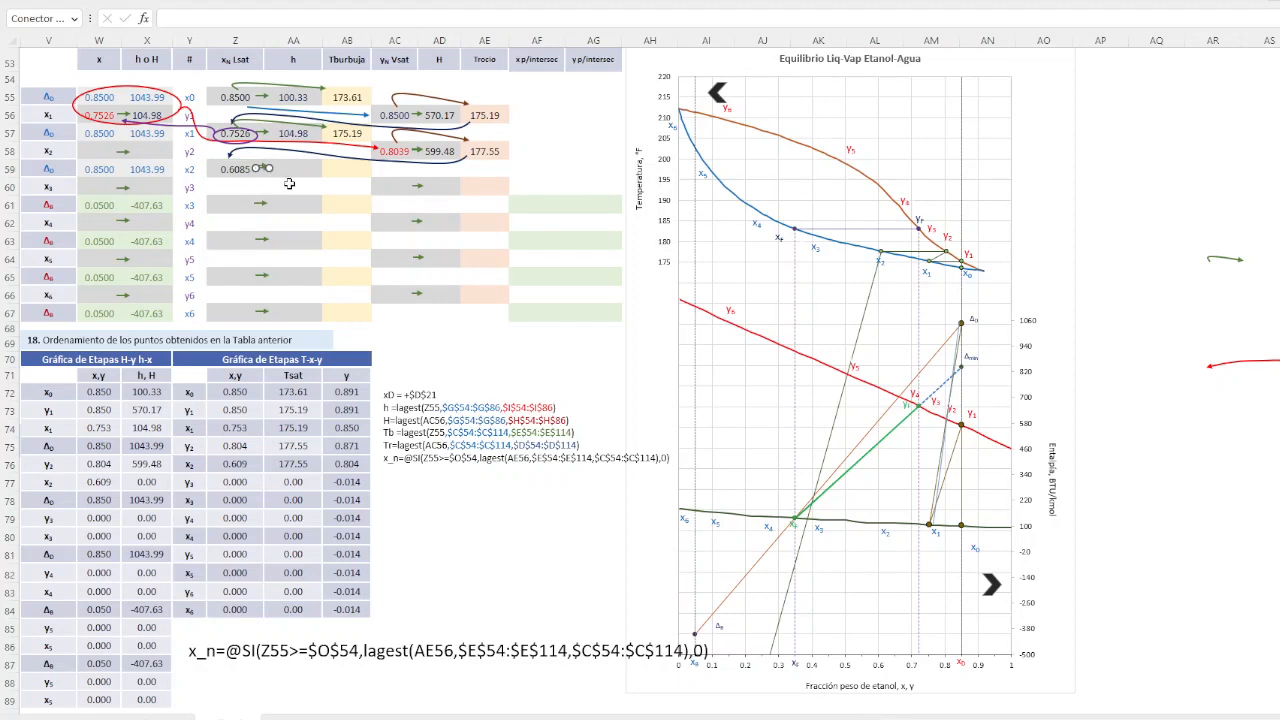
{"action": "left_click", "coordinate": [288, 176]}
{"action": "left_click", "coordinate": [265, 168]}
{"action": "key", "text": "Escape"}
Duplicate the green curved arrow of the x1 row onto the x2 row, running from the composition towards the bubble-point temperature
{"action": "left_click", "coordinate": [289, 170]}
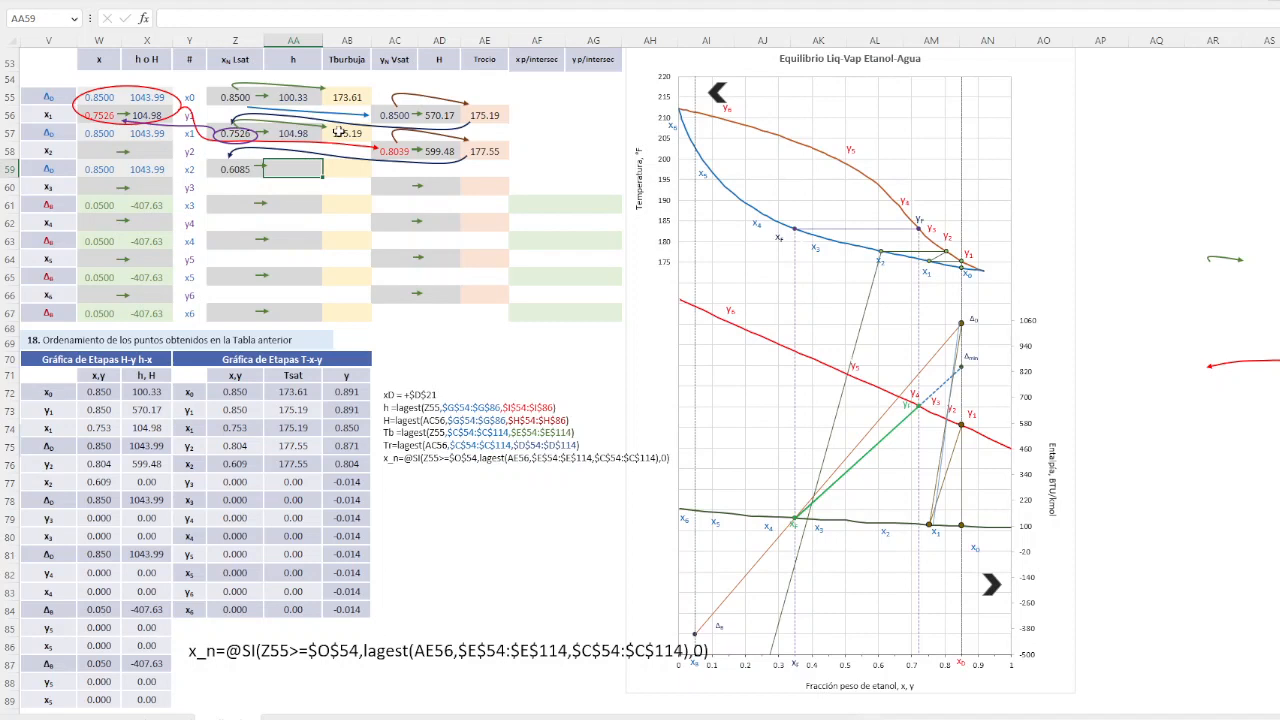
{"action": "left_click", "coordinate": [296, 133]}
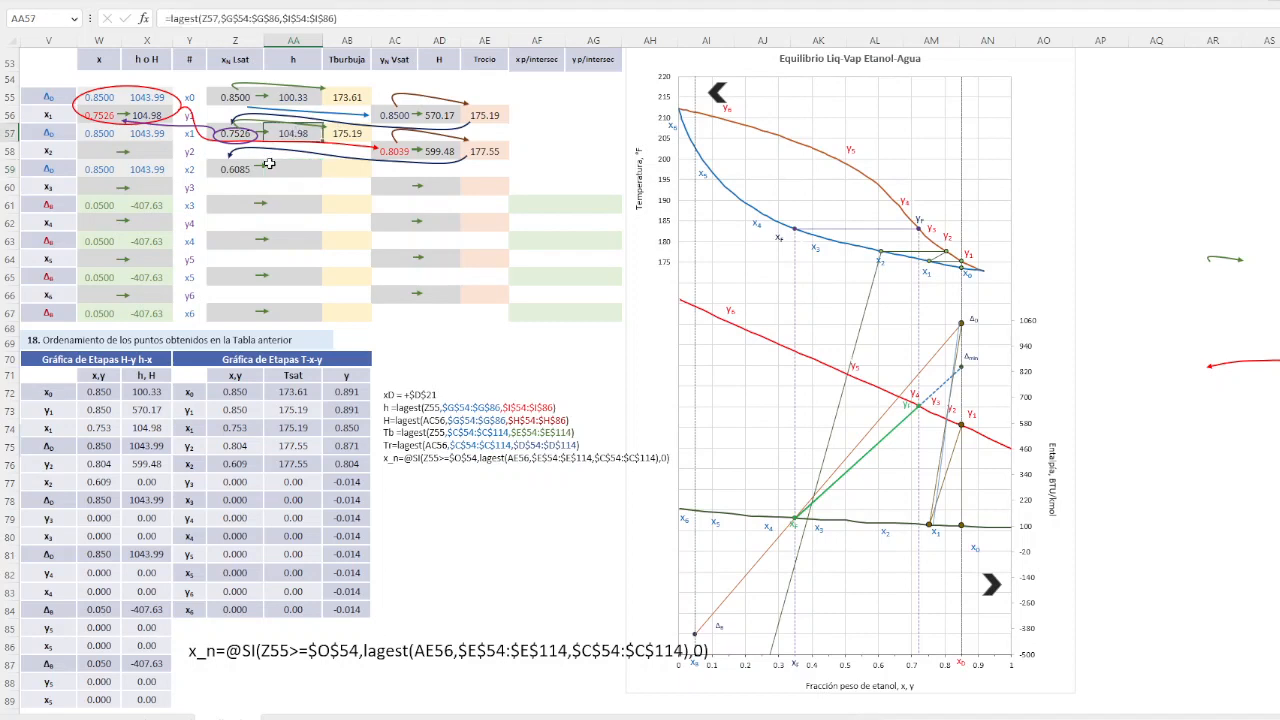
{"action": "left_click", "coordinate": [268, 157]}
{"action": "left_click_drag", "start_coordinate": [267, 153], "coordinate": [260, 158]}
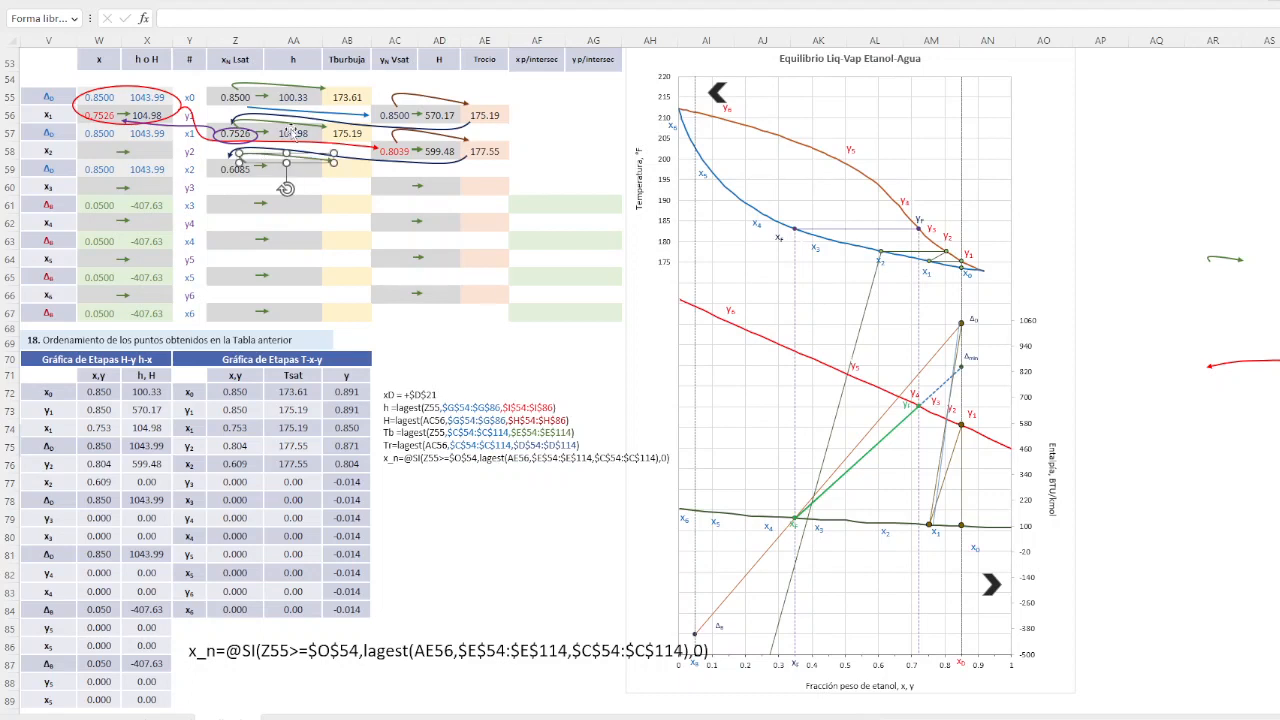
Copy the liquid enthalpy formula from AA57 to the x2 cell AA59
{"action": "left_click", "coordinate": [292, 134]}
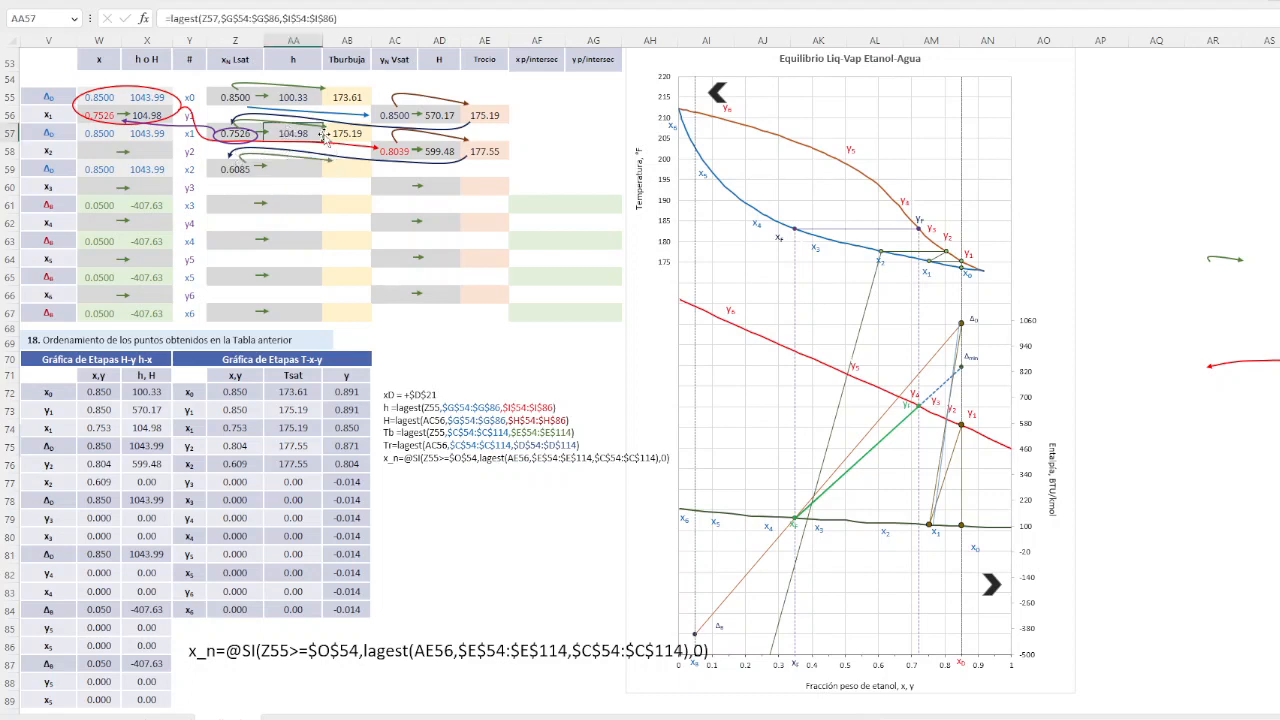
{"action": "key", "text": "ctrl+c"}
{"action": "key", "text": "Down"}
{"action": "key", "text": "Down"}
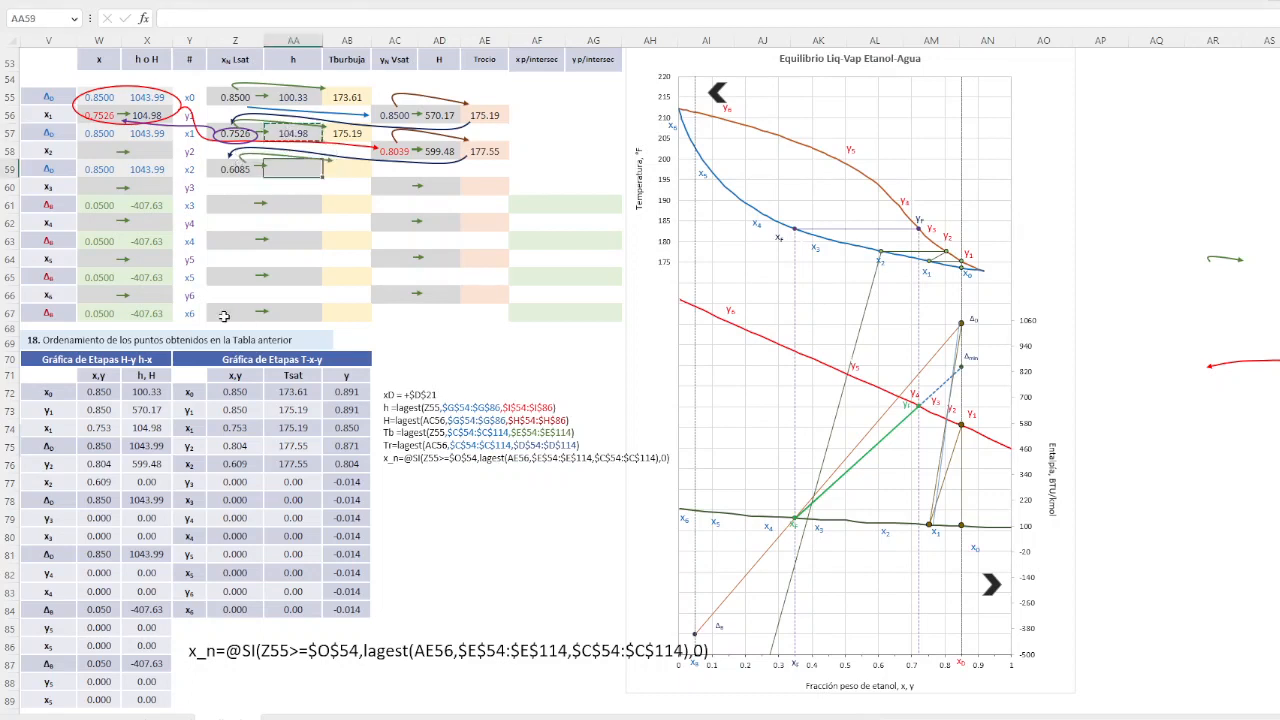
{"action": "key", "text": "ctrl+v"}
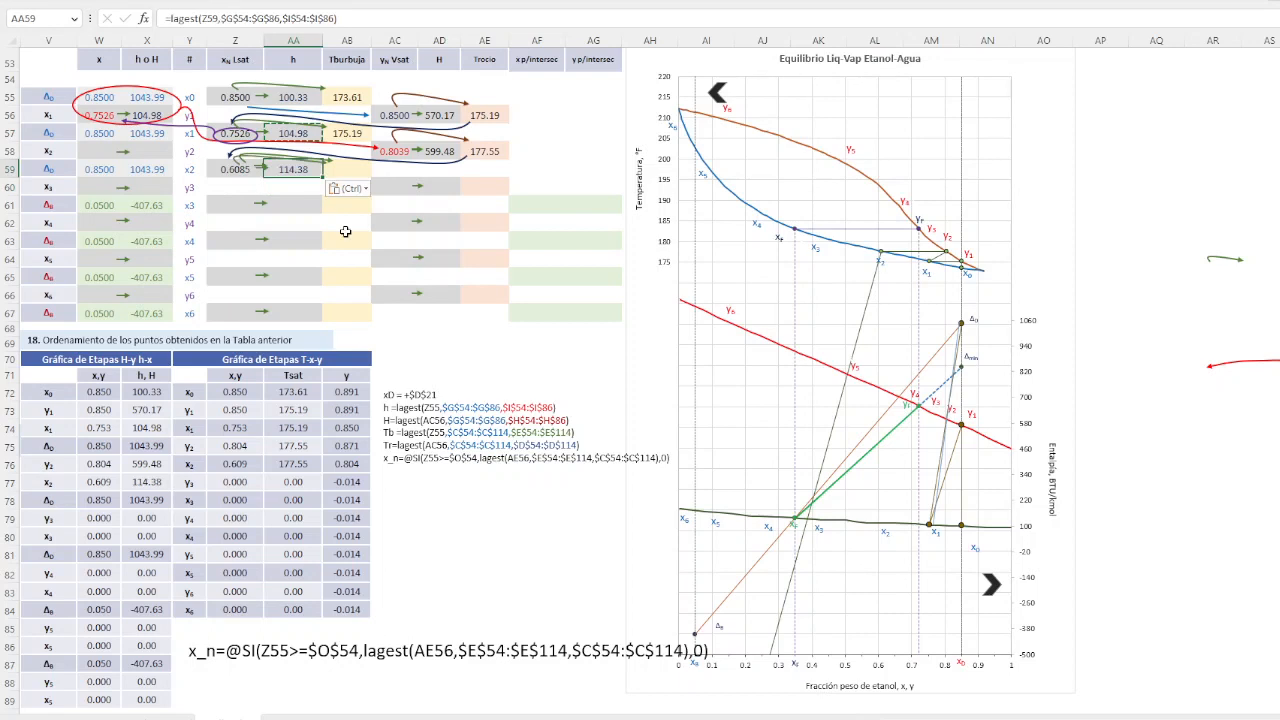
{"action": "left_click", "coordinate": [238, 164]}
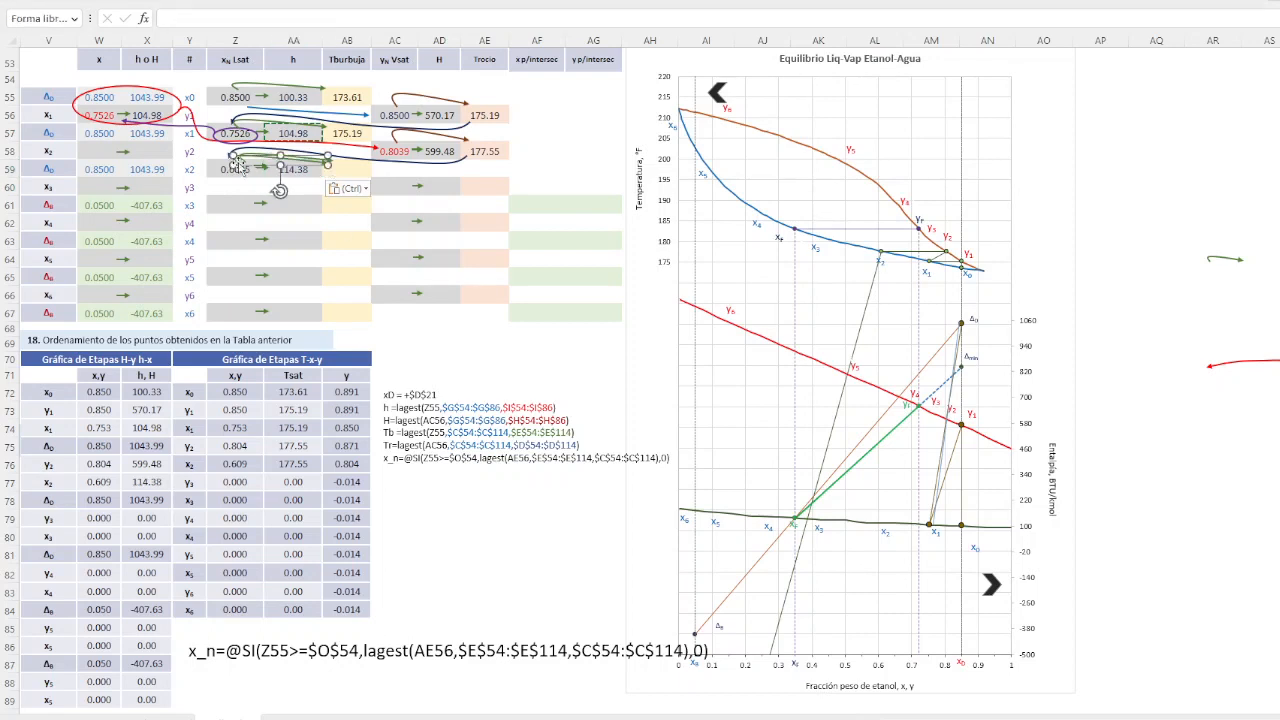
{"action": "key", "text": "Escape"}
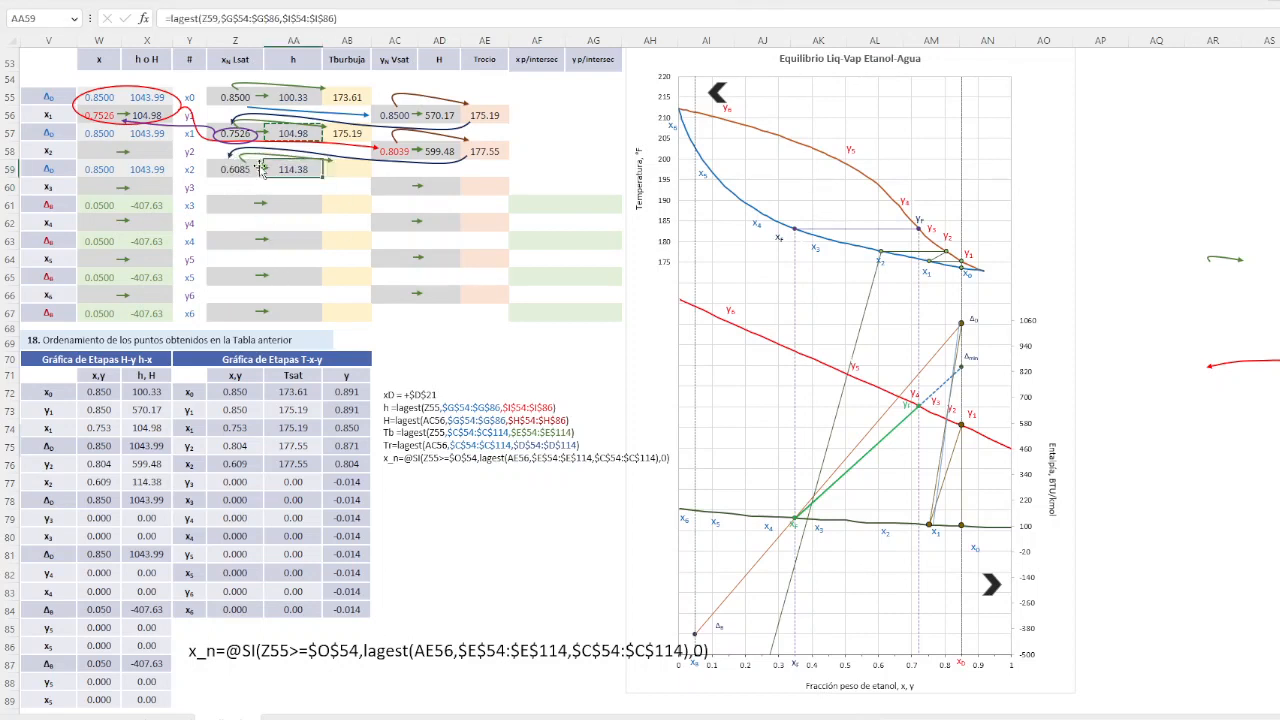
{"action": "left_click", "coordinate": [261, 168]}
{"action": "key", "text": "Escape"}
{"action": "left_click", "coordinate": [262, 168]}
{"action": "left_click", "coordinate": [268, 173]}
{"action": "left_click", "coordinate": [348, 175]}
{"action": "left_click", "coordinate": [350, 130]}
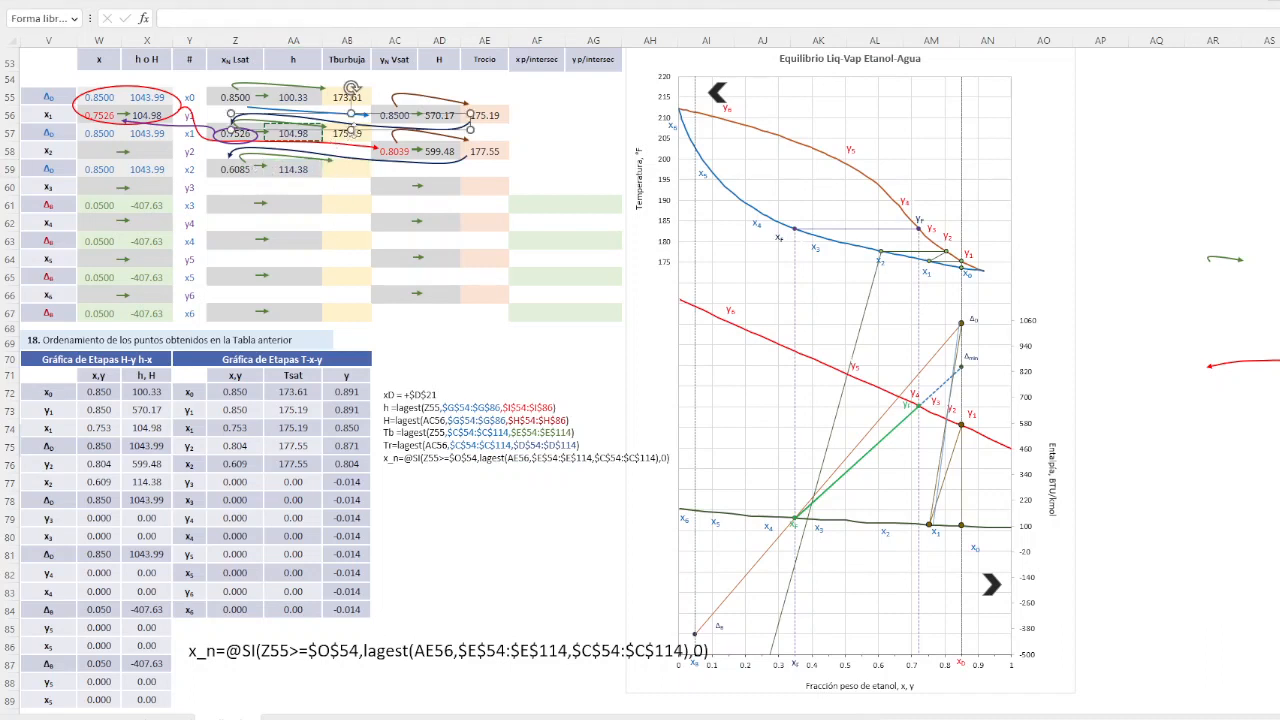
{"action": "left_click", "coordinate": [358, 137]}
{"action": "left_click_drag", "start_coordinate": [359, 147], "coordinate": [354, 177]}
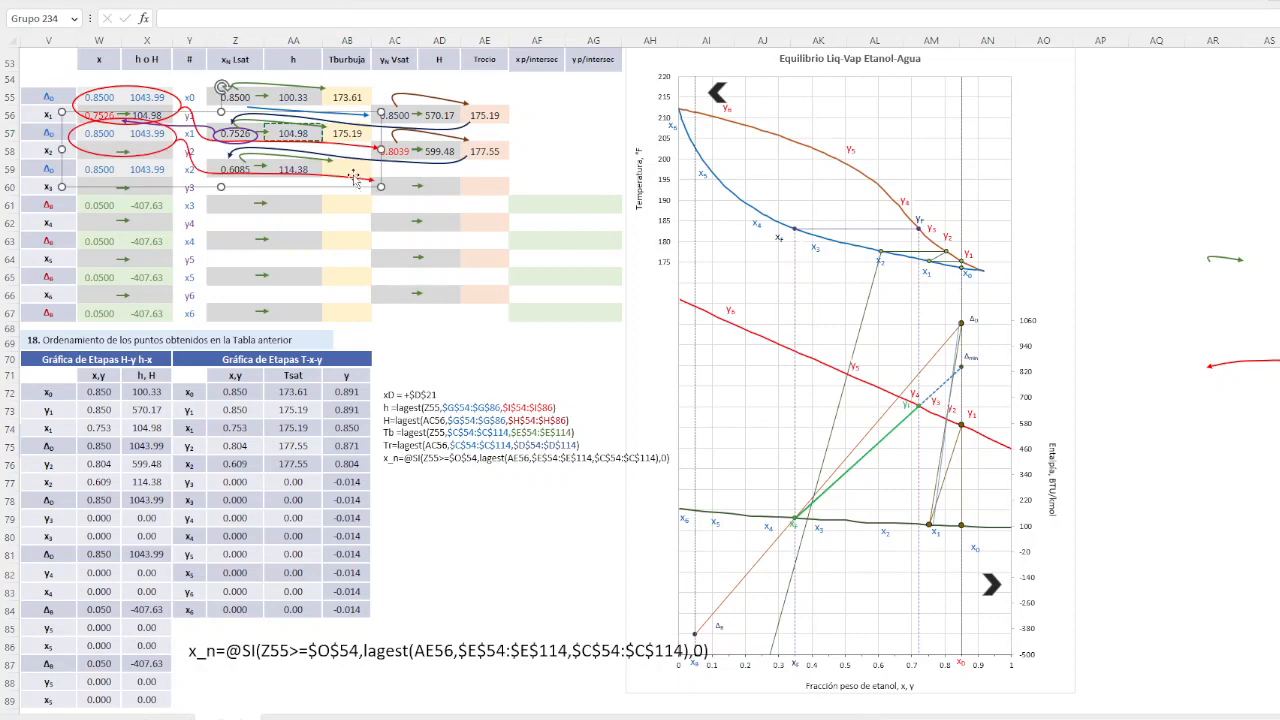
{"action": "key", "text": "Delete"}
Copy the bubble-point temperature formula from AB57 to the x2 cell AB59
{"action": "left_click", "coordinate": [361, 140]}
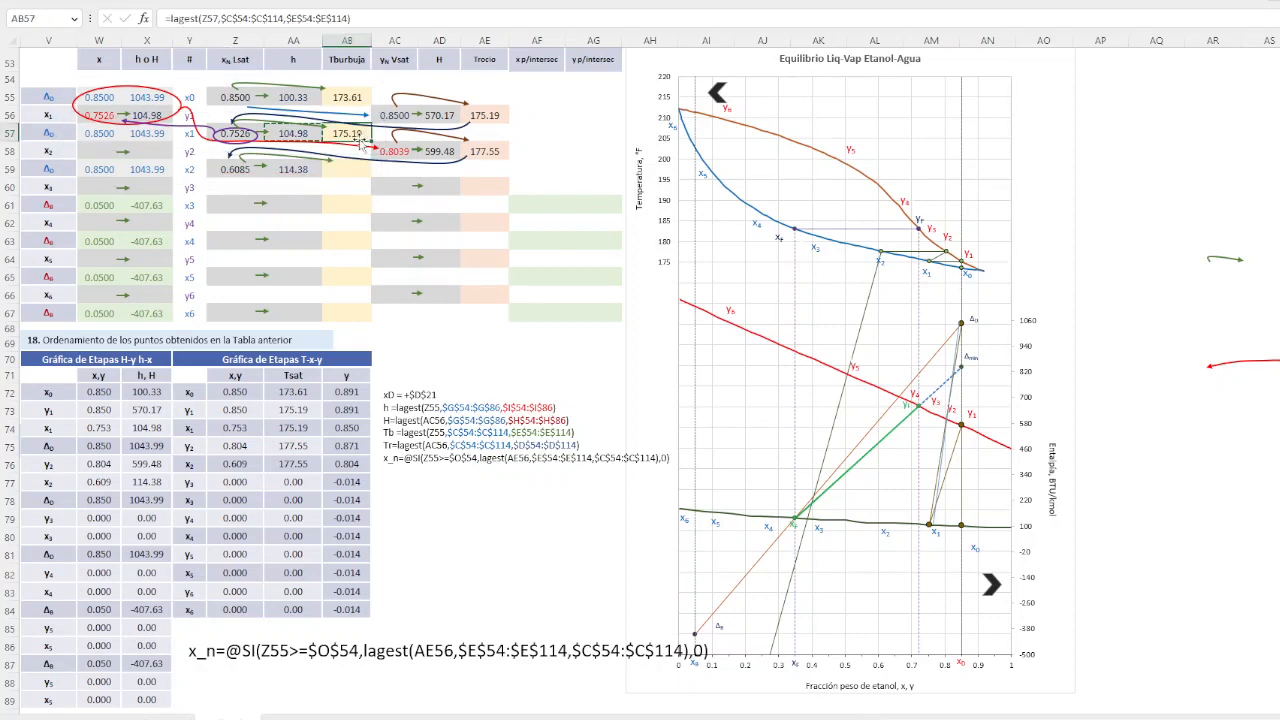
{"action": "left_click", "coordinate": [358, 169]}
{"action": "key", "text": "Return"}
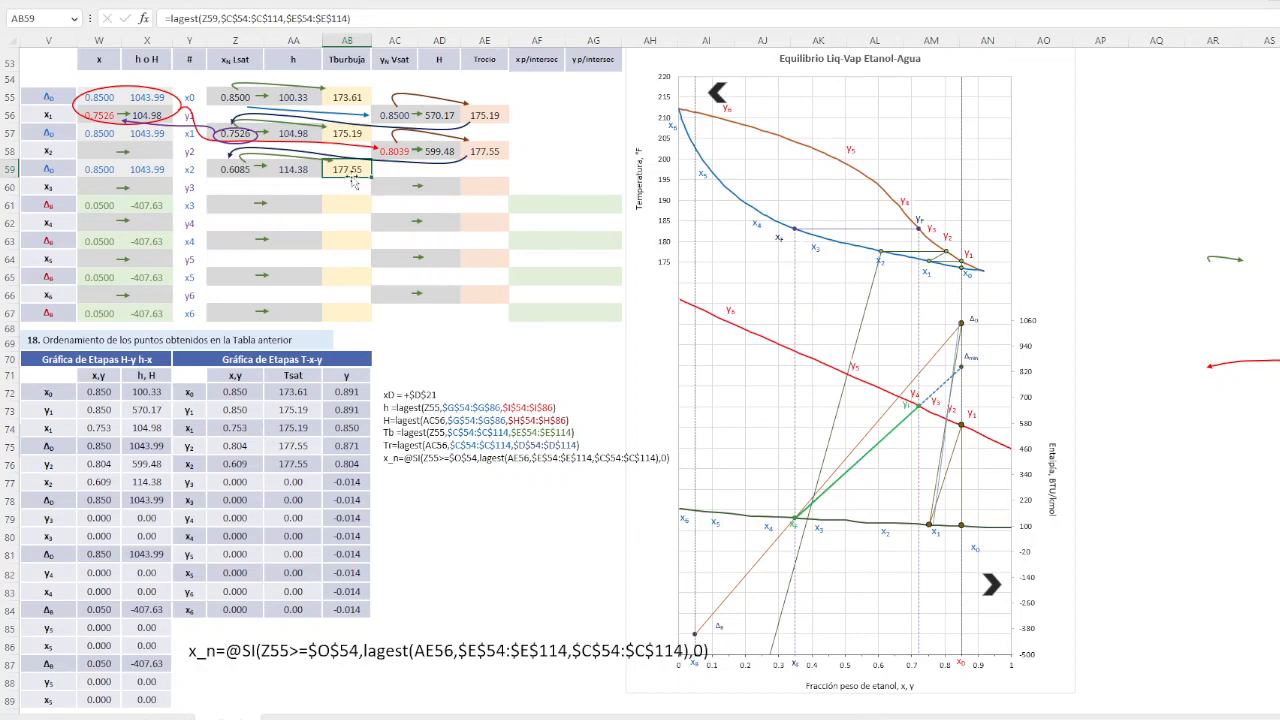
Review the formulas for the x2 composition in Z59 and the y2 composition, enthalpy and dew-point temperature in AC58:AE58 against the chart
{"action": "left_click", "coordinate": [231, 170]}
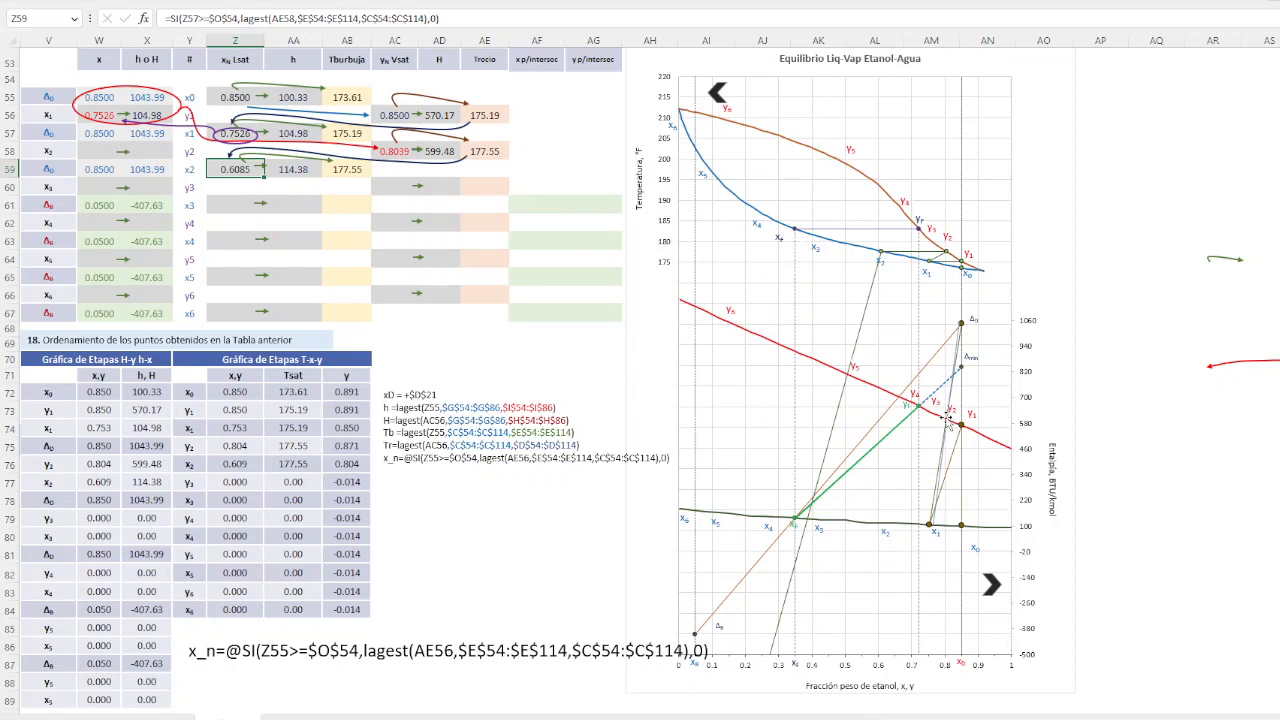
{"action": "left_click", "coordinate": [492, 151]}
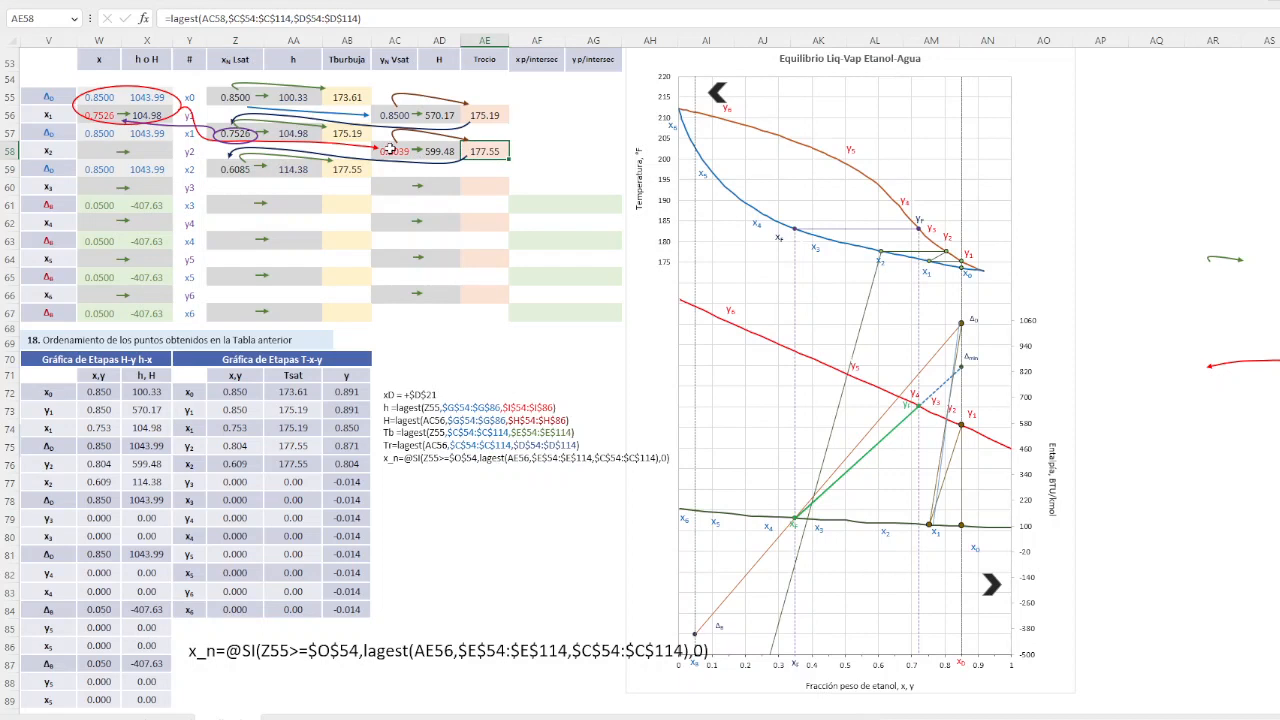
{"action": "left_click", "coordinate": [390, 149]}
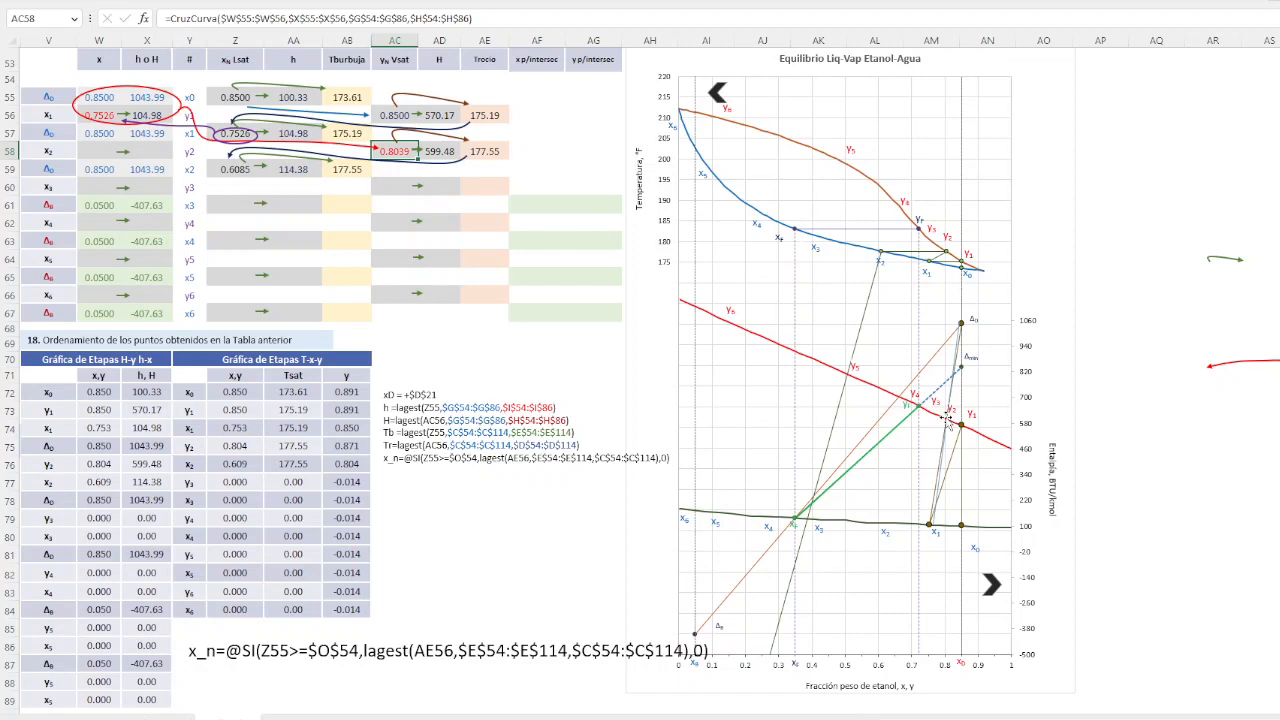
{"action": "left_click", "coordinate": [436, 147]}
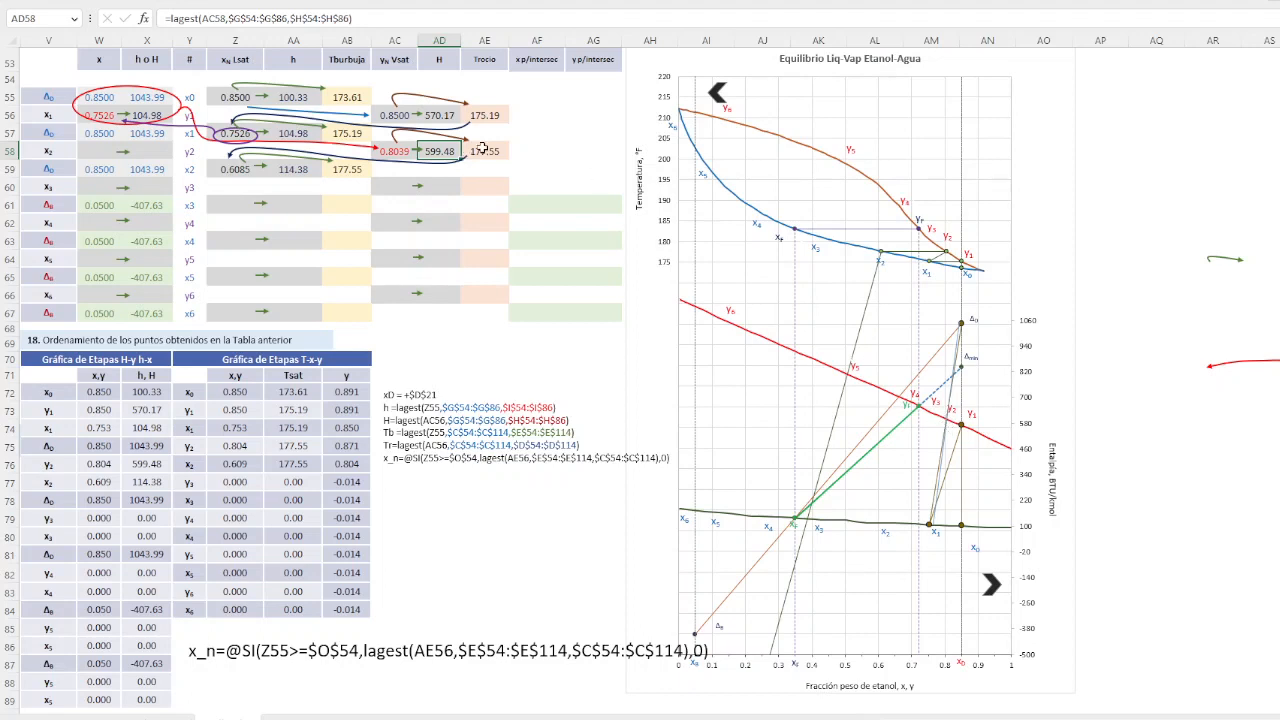
{"action": "left_click", "coordinate": [395, 151]}
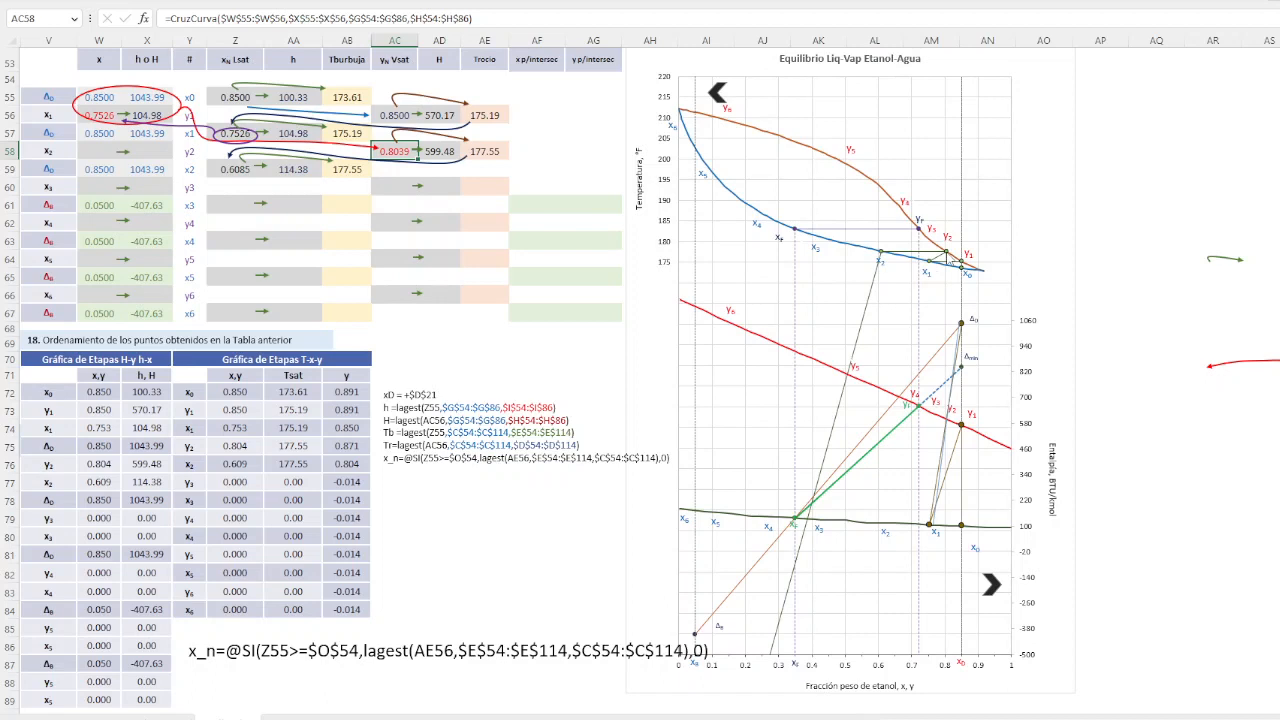
{"action": "mouse_move", "coordinate": [880, 260]}
{"action": "left_click", "coordinate": [492, 152]}
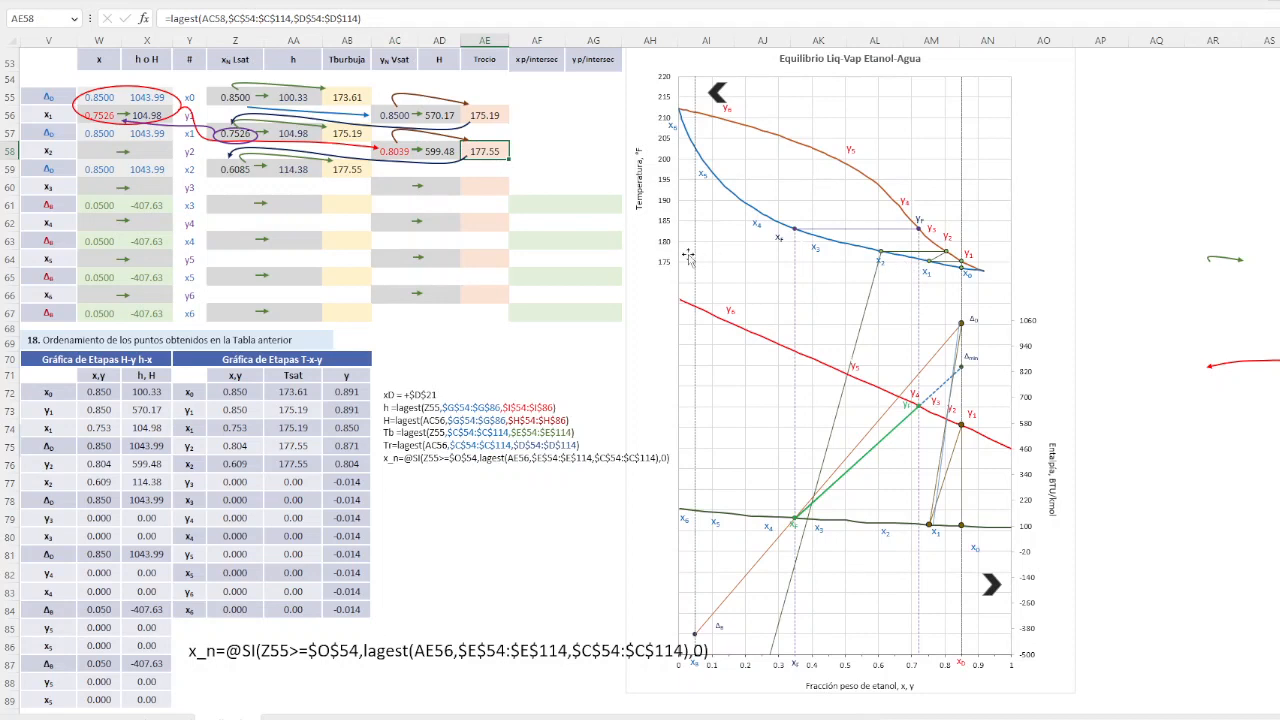
Shorten the Y range of the temperature stage series on the chart to AA72:AA76
{"action": "left_click", "coordinate": [867, 314]}
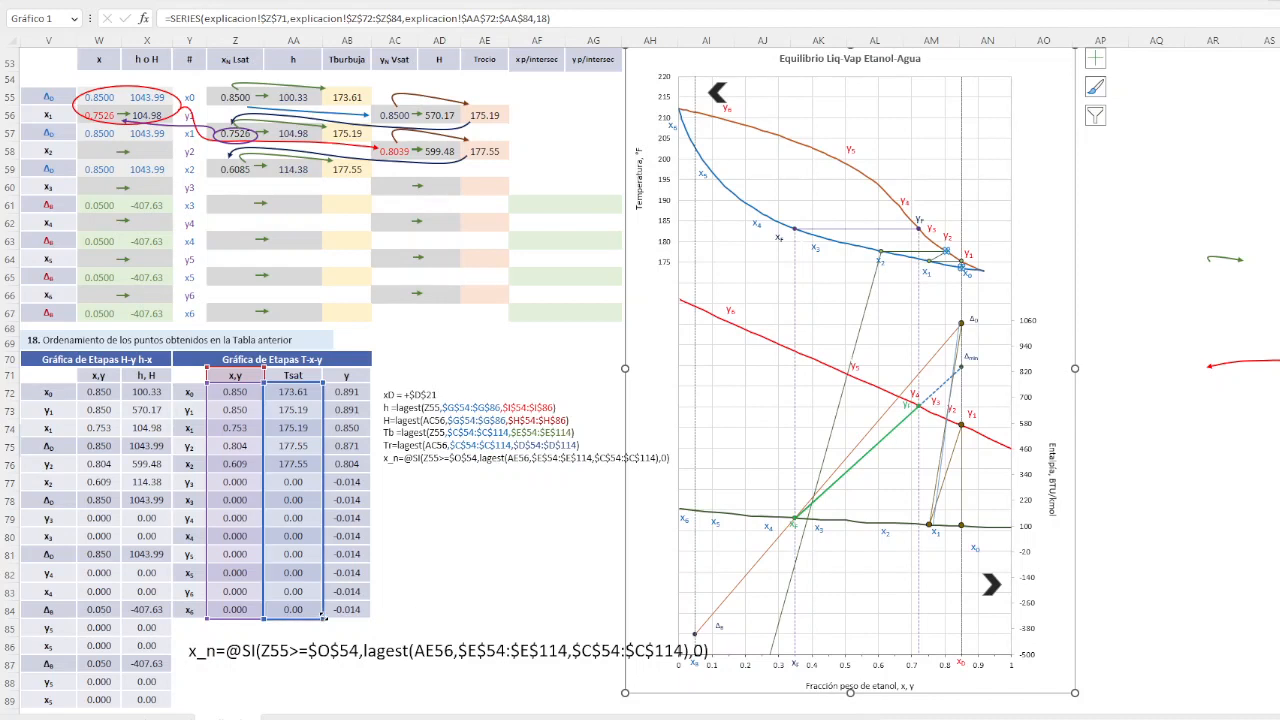
{"action": "left_click_drag", "start_coordinate": [323, 618], "coordinate": [313, 594]}
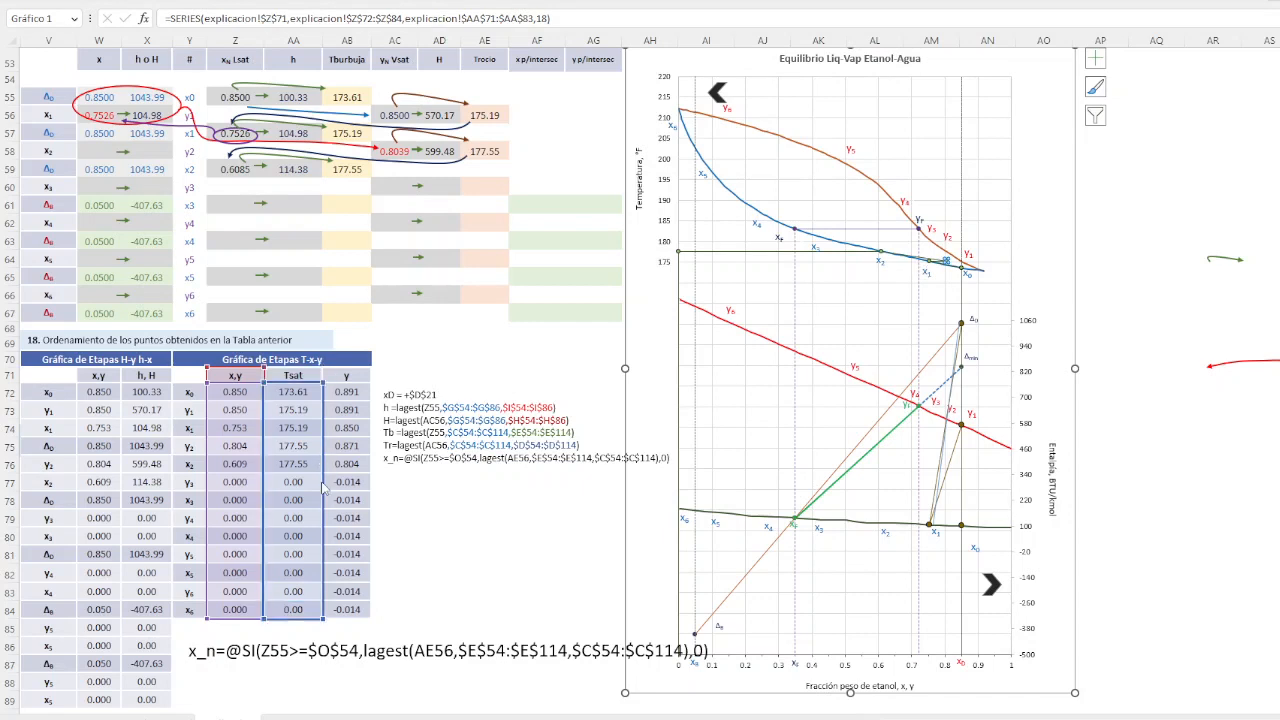
{"action": "left_click_drag", "start_coordinate": [322, 487], "coordinate": [322, 505]}
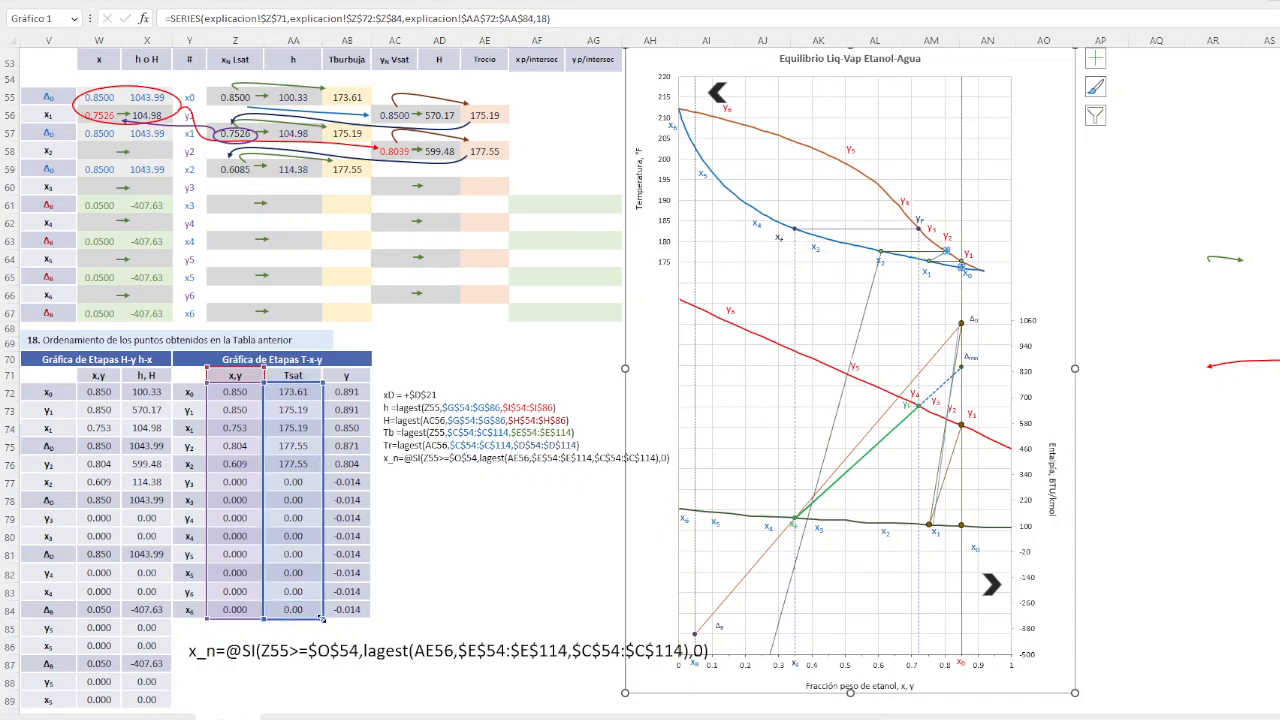
{"action": "left_click_drag", "start_coordinate": [322, 618], "coordinate": [328, 472]}
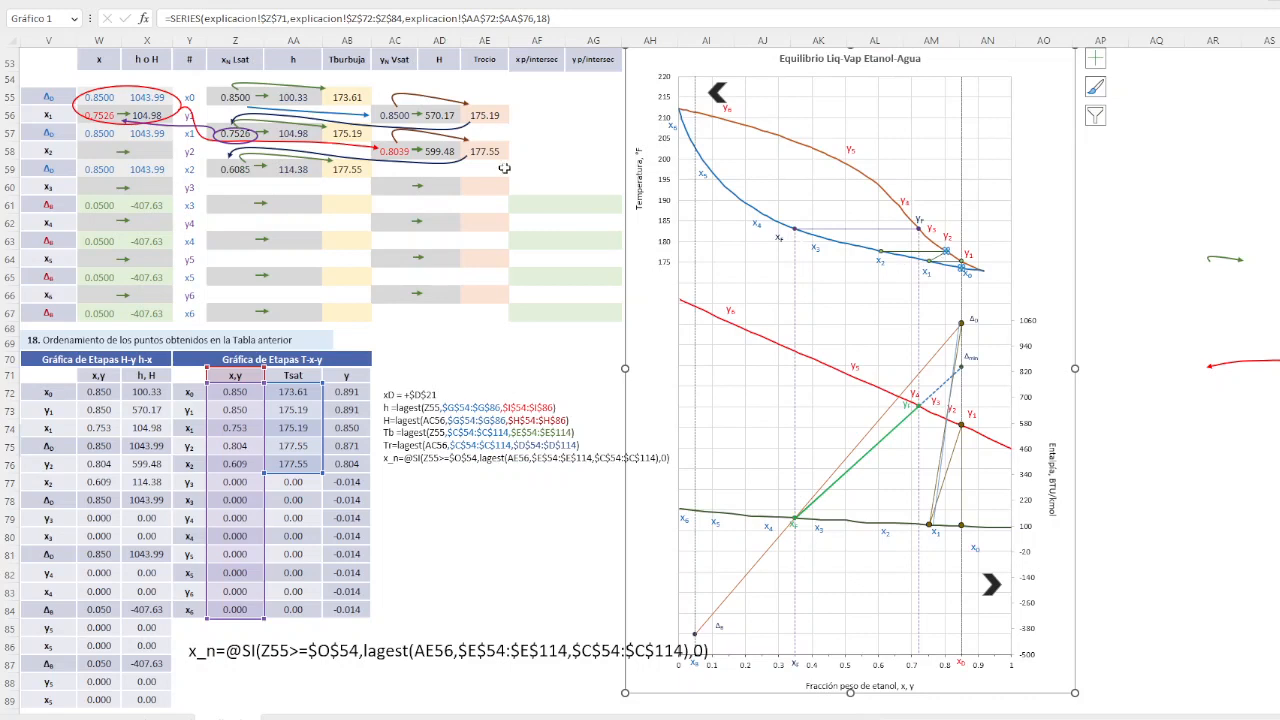
Check the x2 row formulas in Z59:AB59, and extend the enthalpy stage series to W72:W78 for X and X72:X78 for Y
{"action": "left_click", "coordinate": [233, 170]}
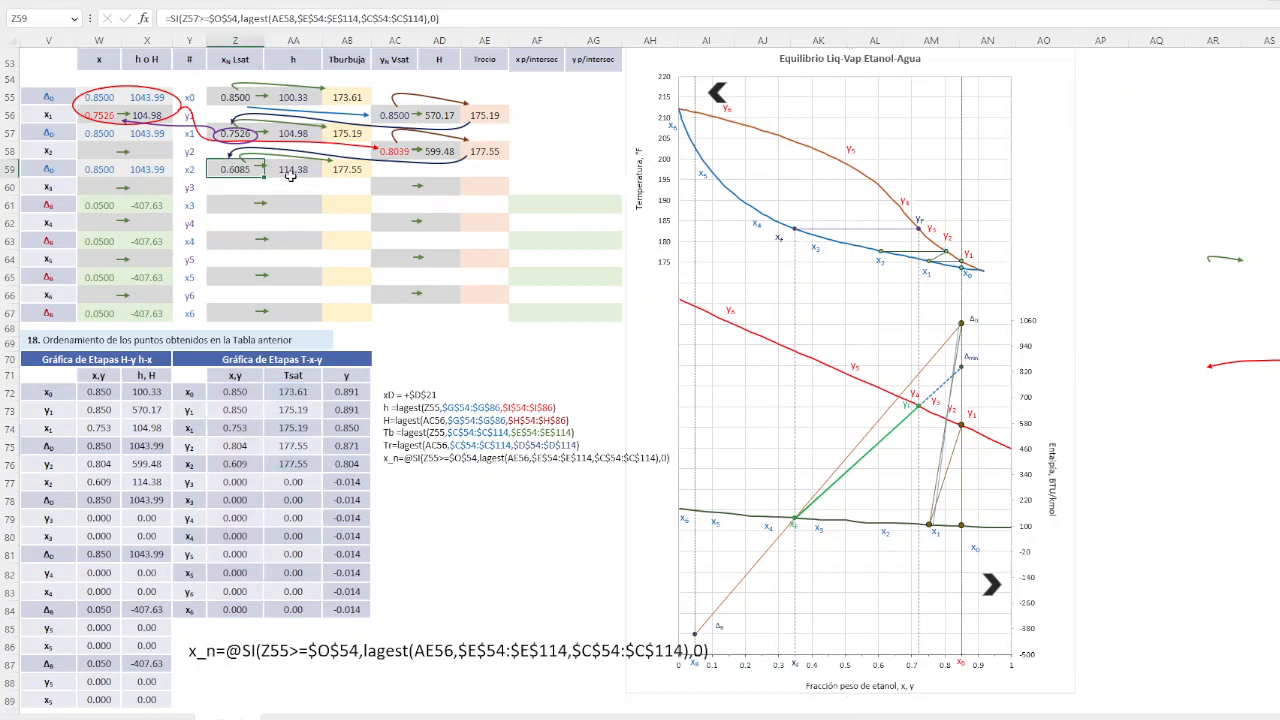
{"action": "left_click", "coordinate": [291, 170]}
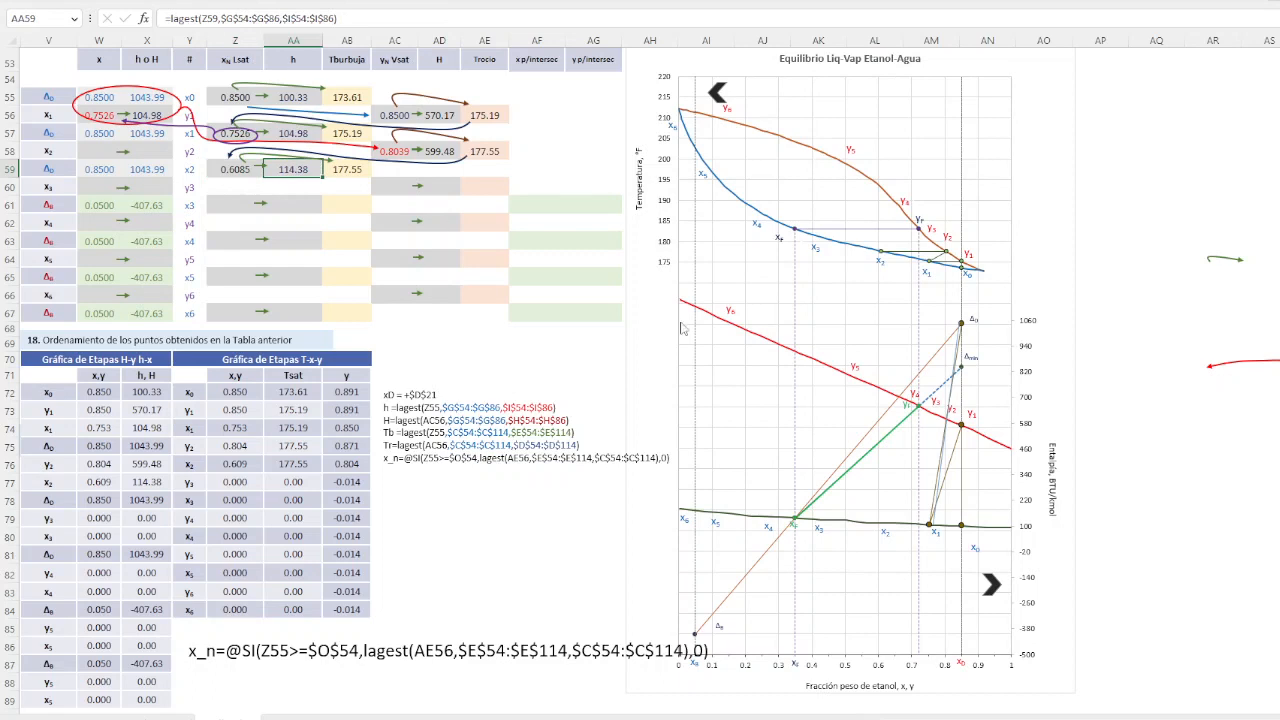
{"action": "left_click", "coordinate": [348, 171]}
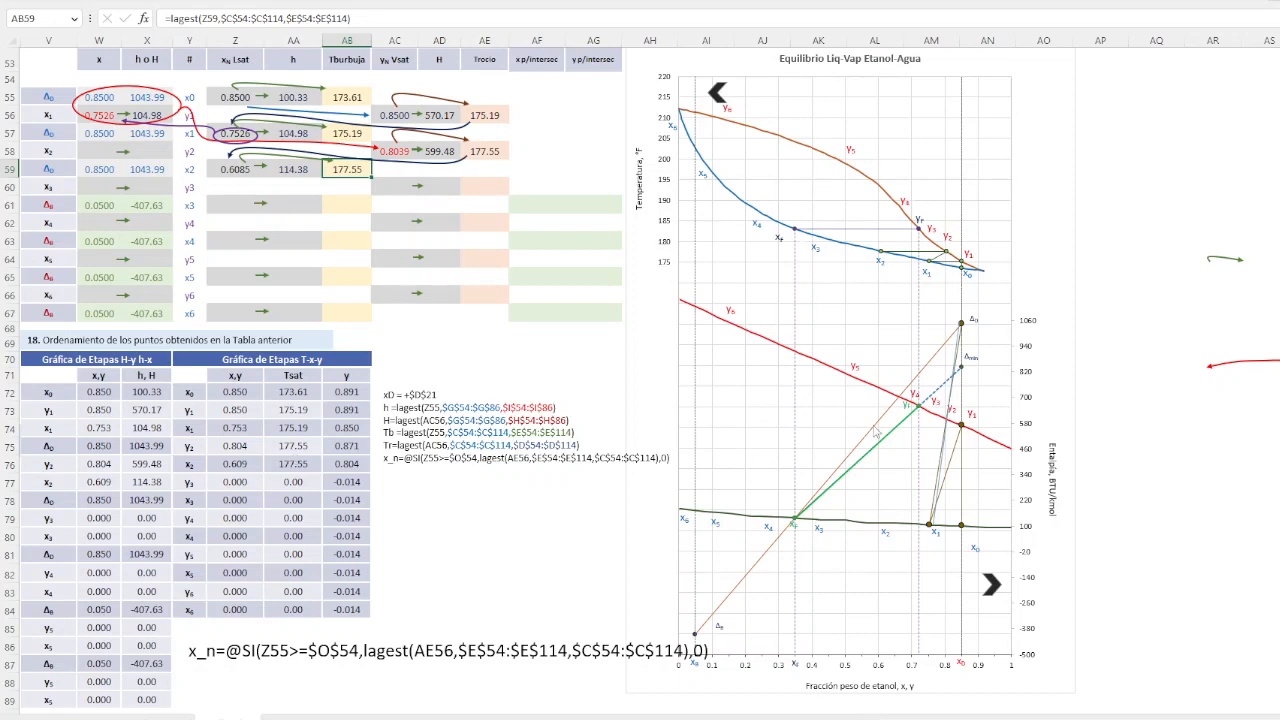
{"action": "left_click", "coordinate": [944, 436]}
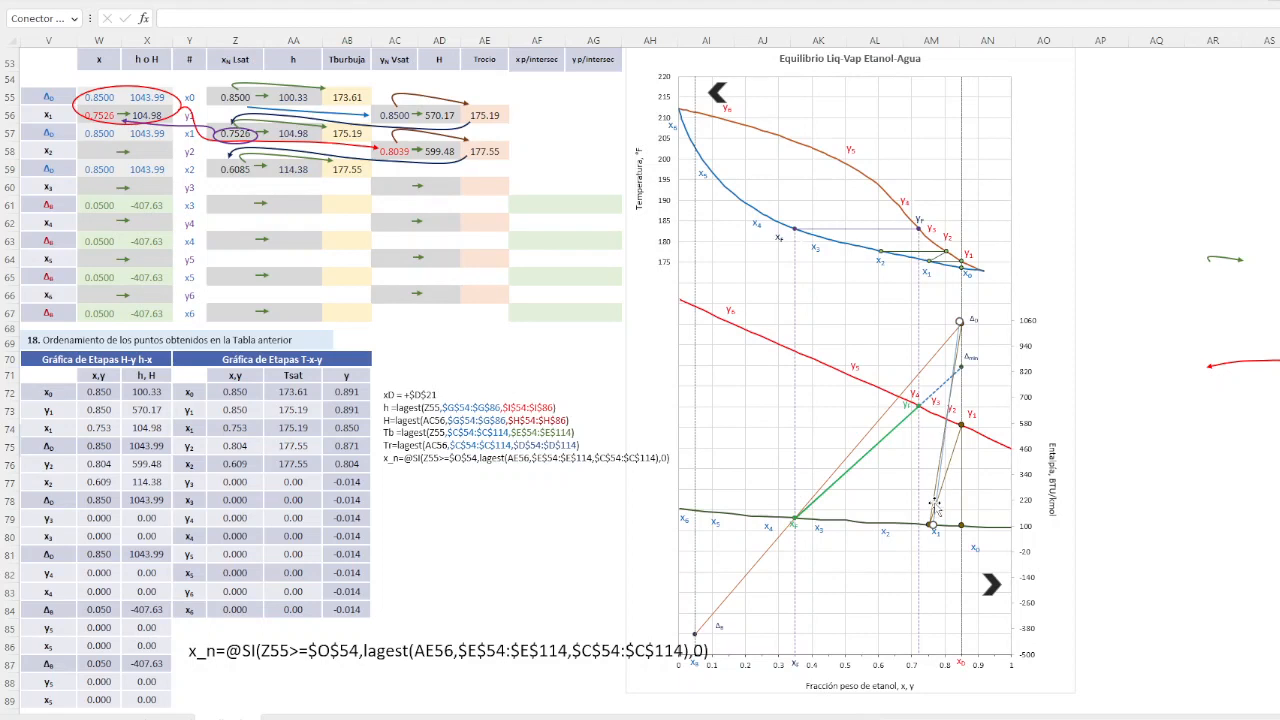
{"action": "left_click", "coordinate": [950, 465]}
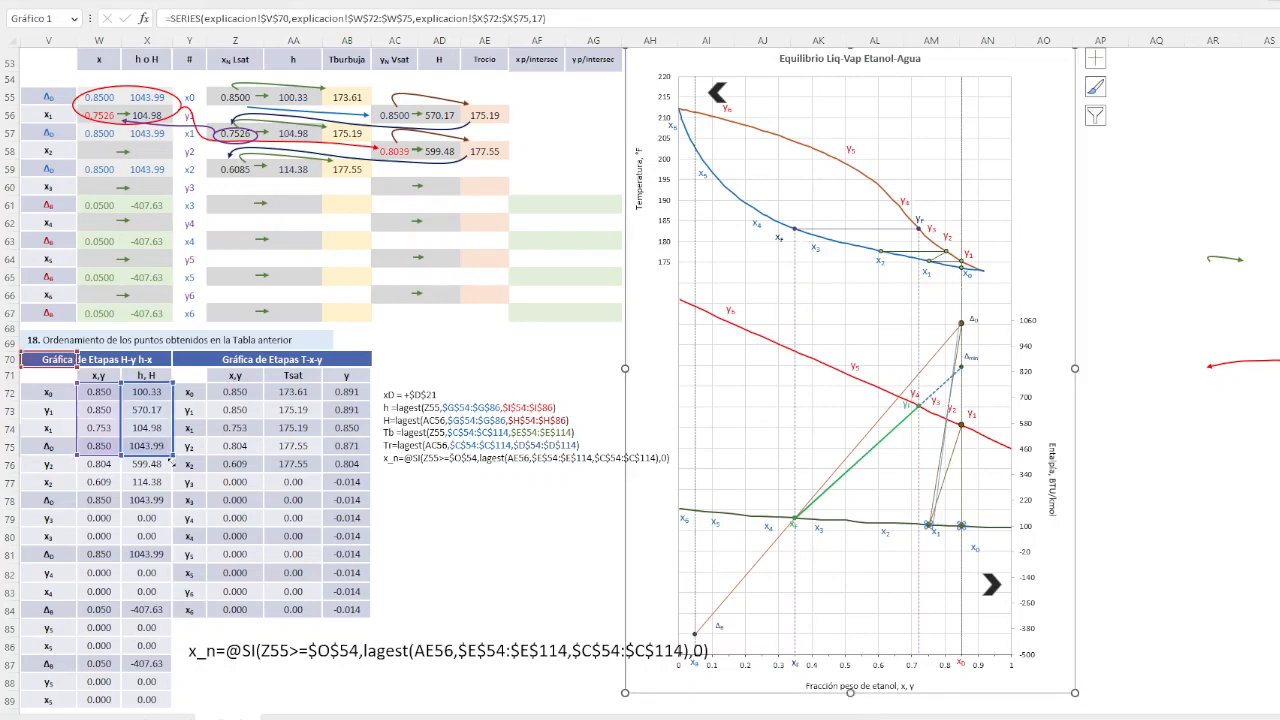
{"action": "left_click_drag", "start_coordinate": [172, 457], "coordinate": [170, 507]}
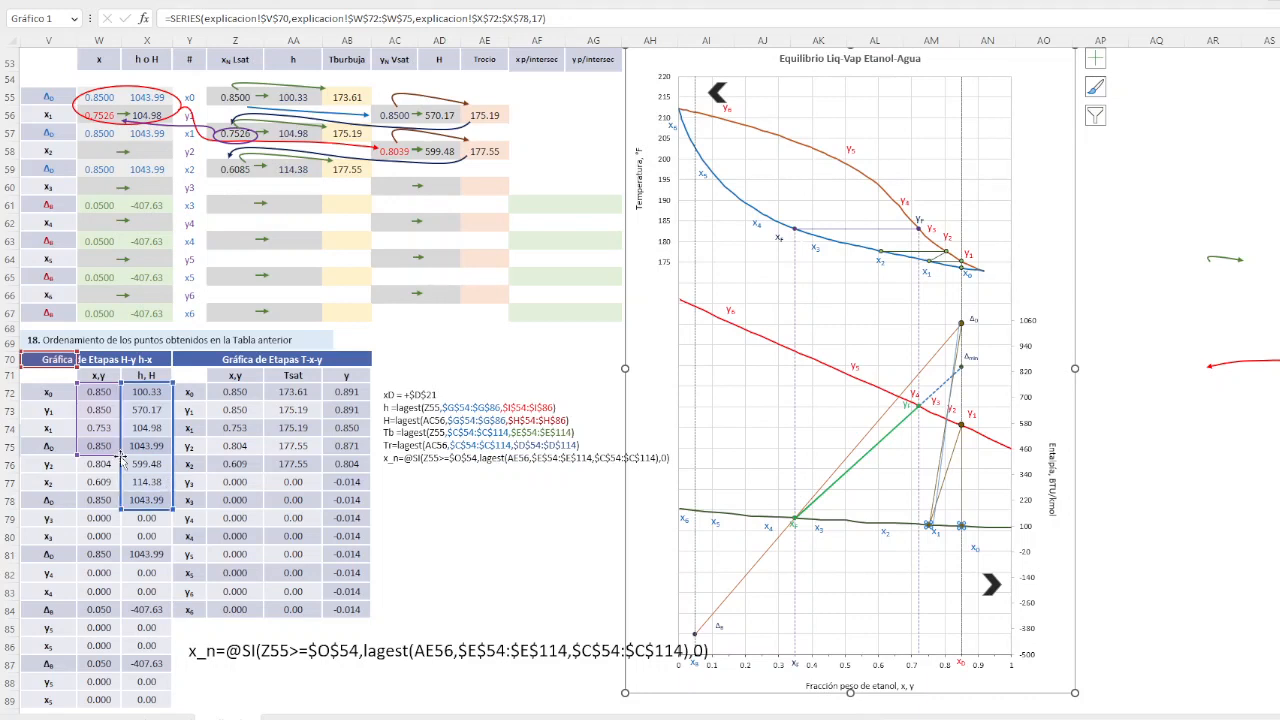
{"action": "left_click_drag", "start_coordinate": [118, 452], "coordinate": [111, 508]}
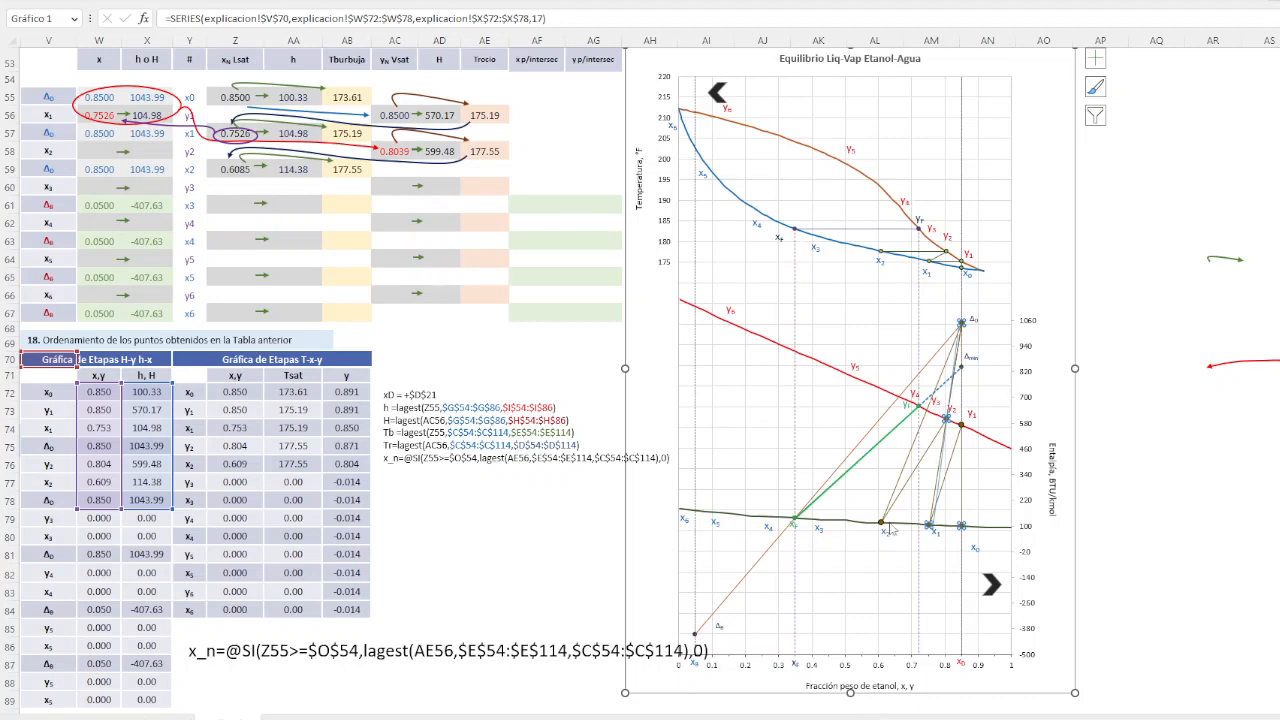
{"action": "mouse_move", "coordinate": [883, 533]}
{"action": "left_click", "coordinate": [405, 326]}
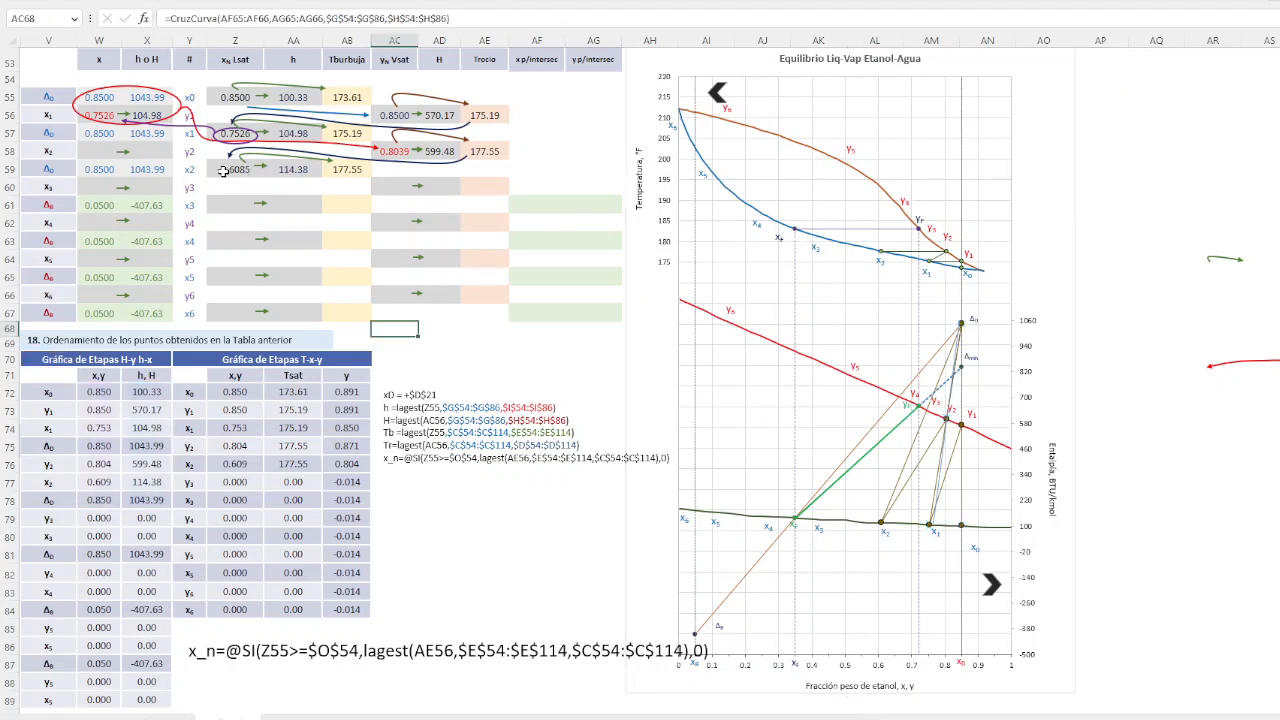
Link the x2 composition cell W58 to Z59 with the formula +Z59
{"action": "left_click", "coordinate": [93, 151]}
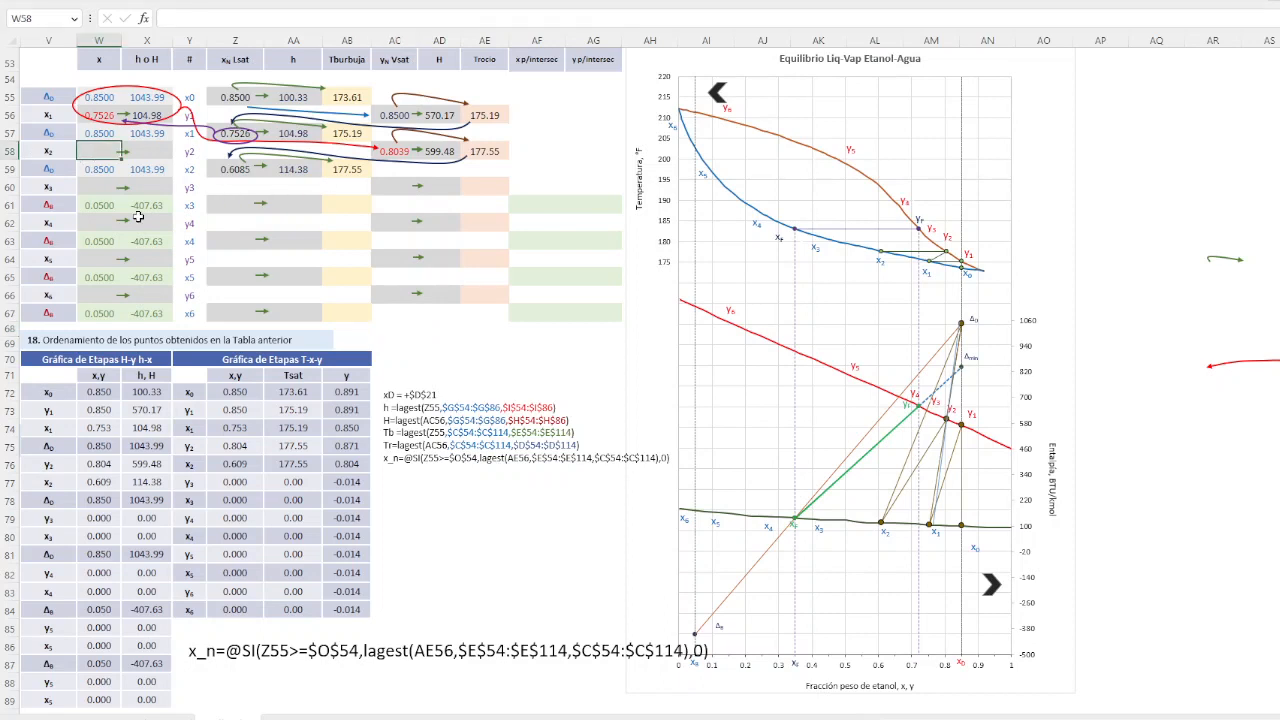
{"action": "type", "text": "+"}
{"action": "key", "text": "Right"}
{"action": "key", "text": "Right"}
{"action": "key", "text": "Down"}
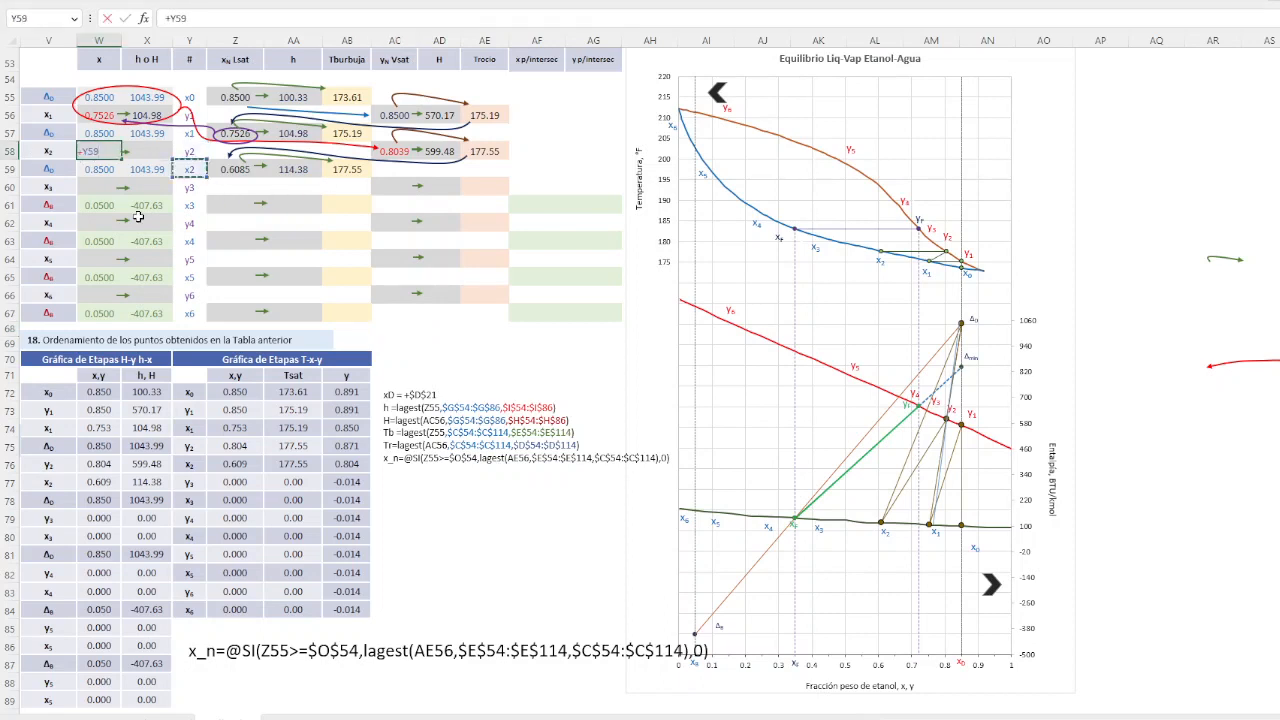
{"action": "key", "text": "Right"}
{"action": "key", "text": "Return"}
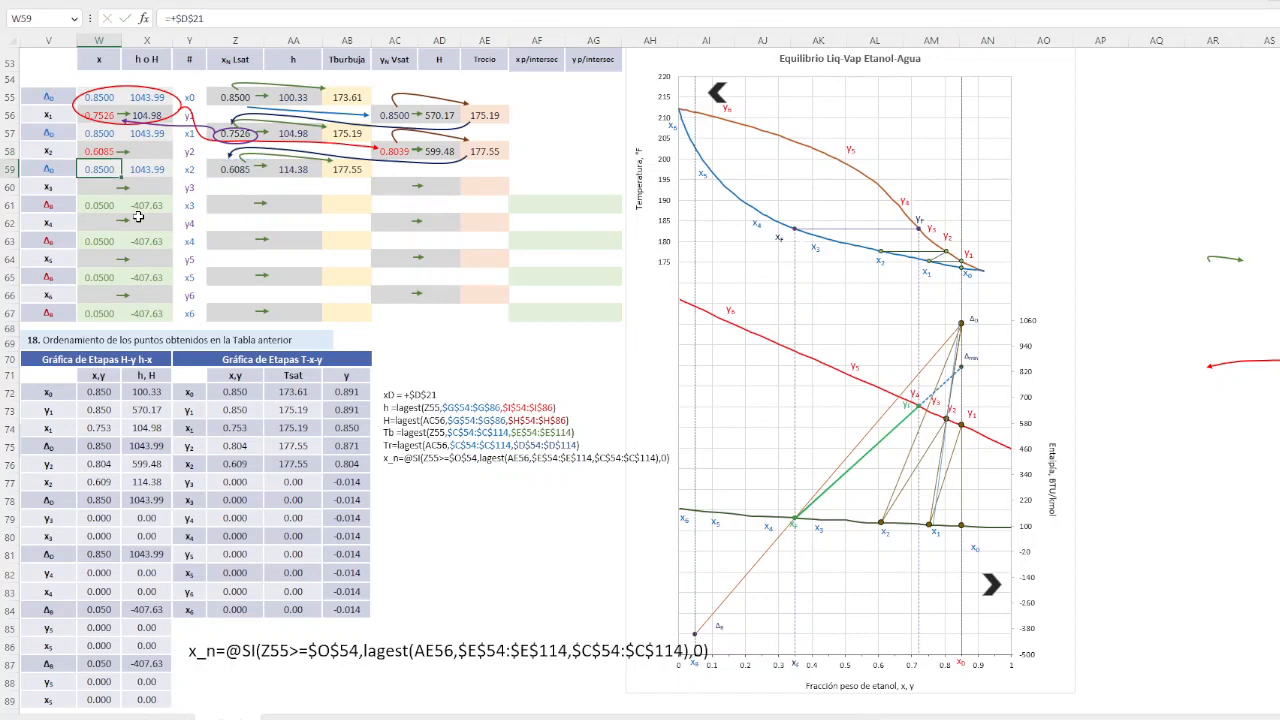
Link the x2 enthalpy cell X58 to AA59 with the formula +AA59
{"action": "key", "text": "Up"}
{"action": "key", "text": "Right"}
{"action": "type", "text": "+"}
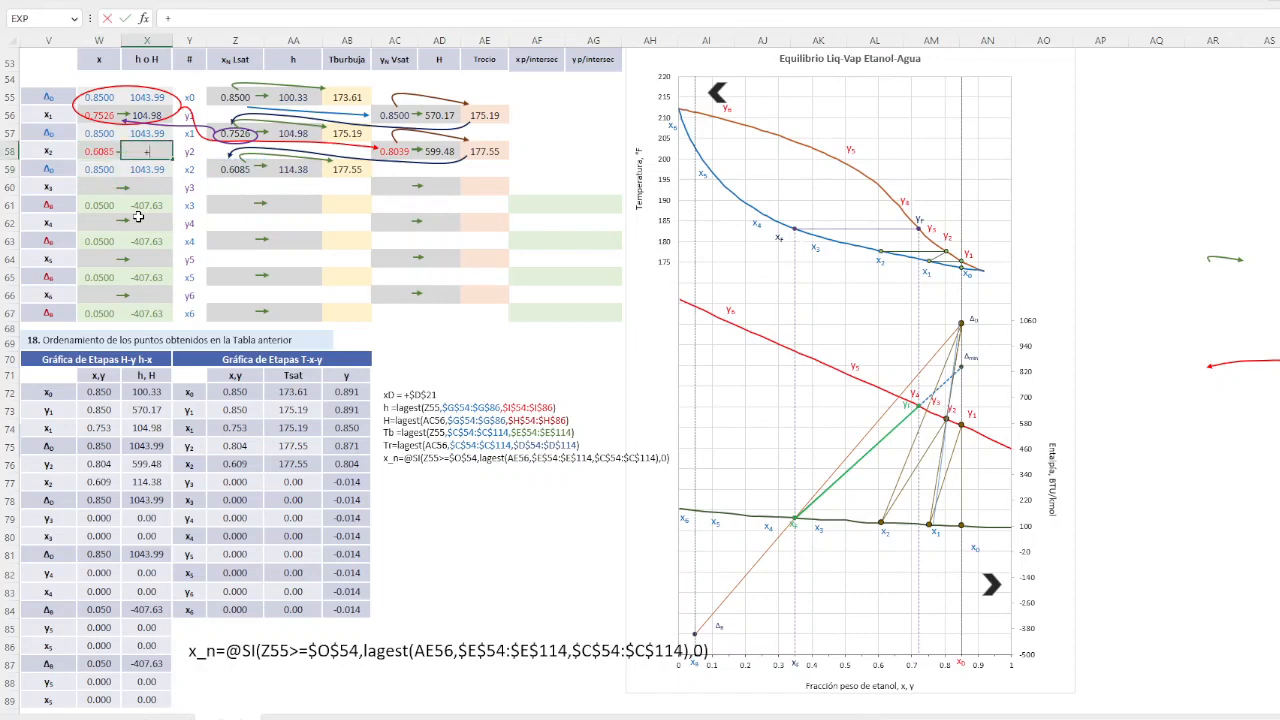
{"action": "key", "text": "Down"}
{"action": "key", "text": "Right"}
{"action": "key", "text": "Right"}
{"action": "key", "text": "Right"}
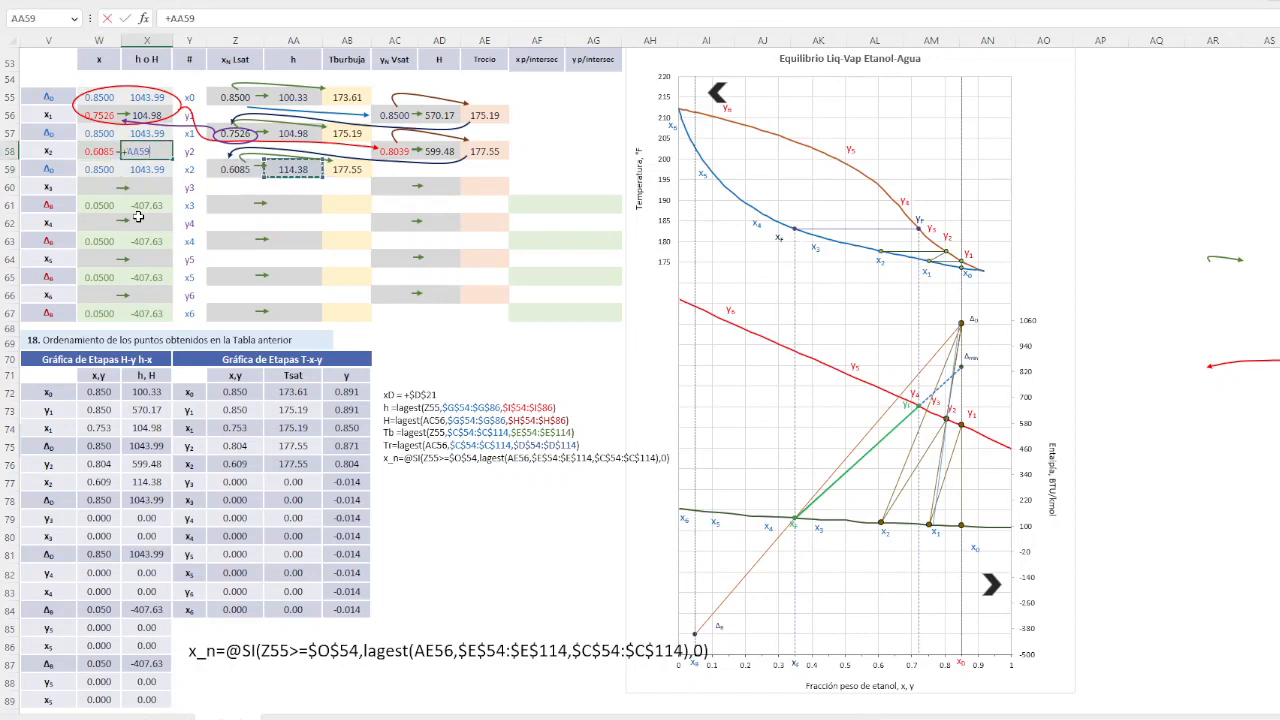
{"action": "key", "text": "Return"}
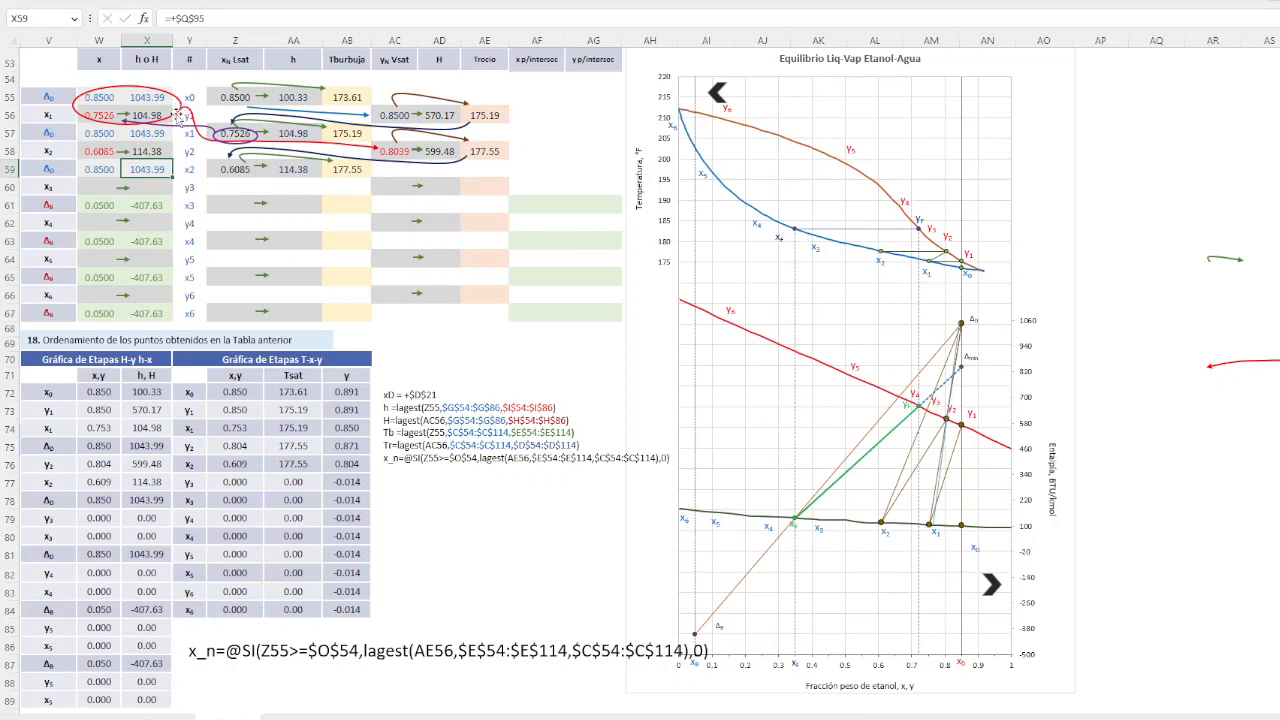
Duplicate the red ellipse-and-arrow group so it encloses W57:X58 and points to the y3 composition cell AC60
{"action": "left_click_drag", "start_coordinate": [175, 116], "coordinate": [177, 158]}
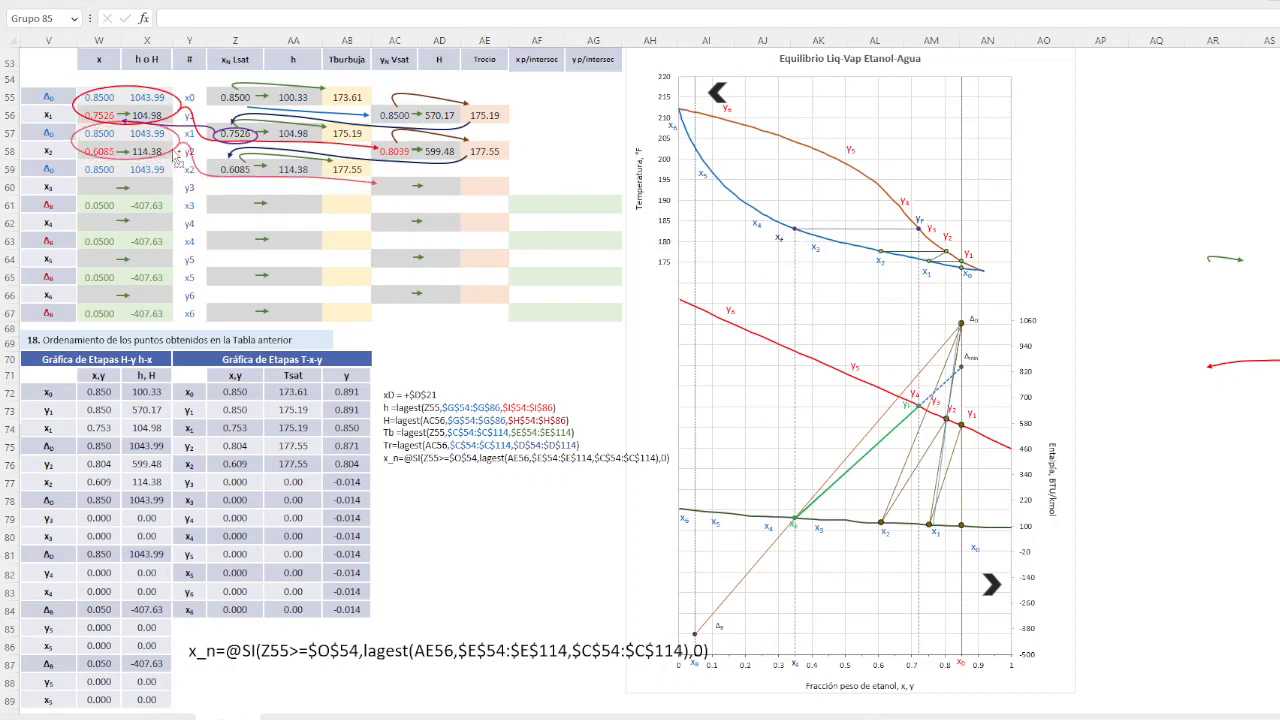
{"action": "left_click", "coordinate": [177, 155]}
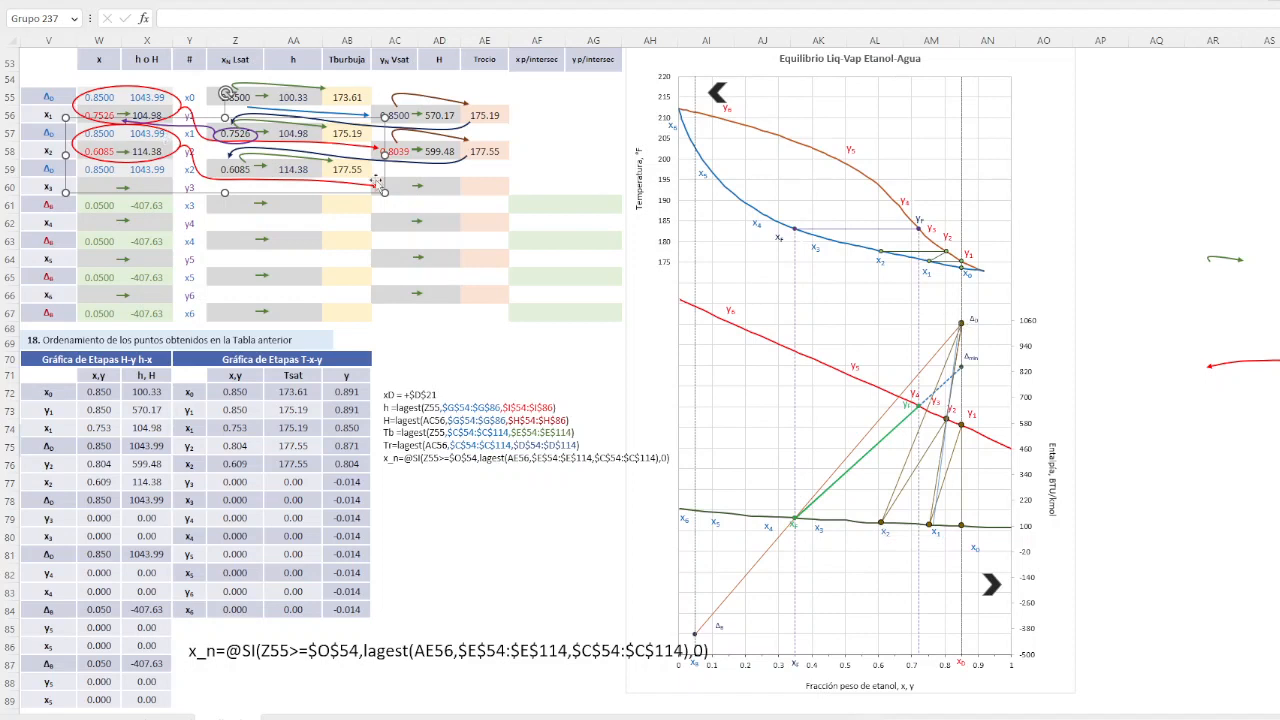
Copy the CruzCurva formula from AC58 to the y3 cell AC60, and return to AC58 to check its cell references
{"action": "left_click", "coordinate": [405, 150]}
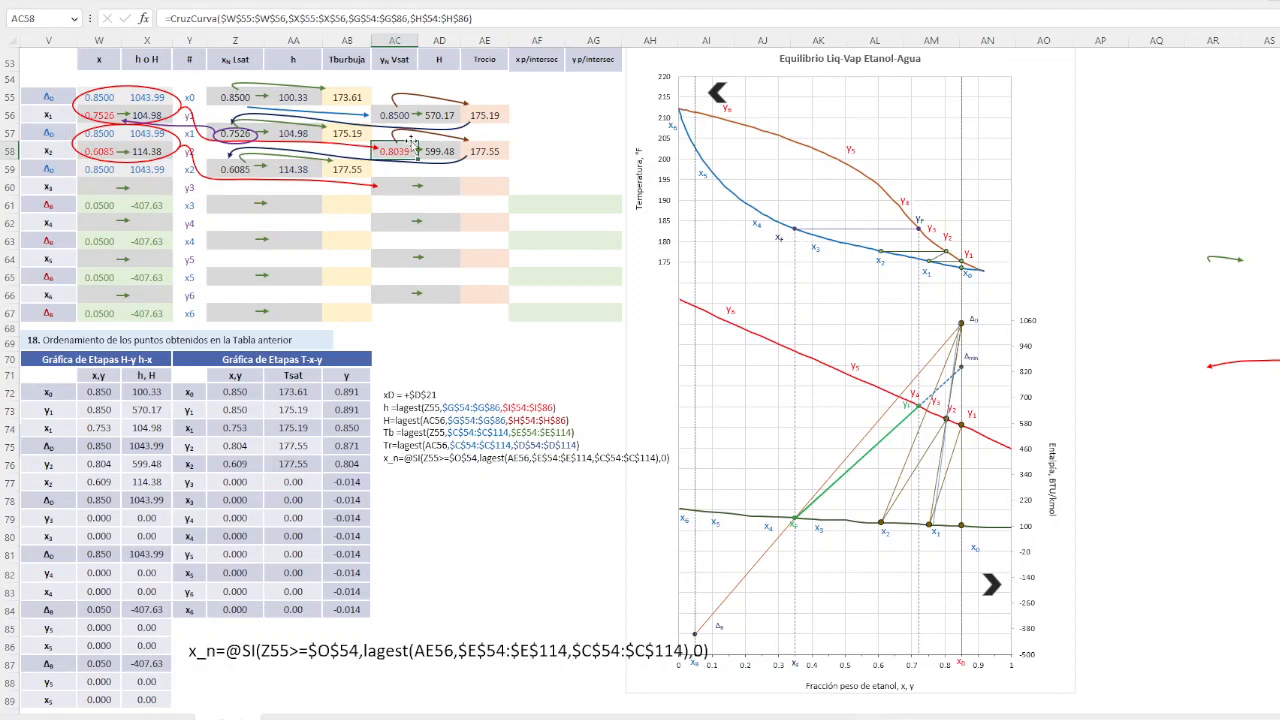
{"action": "left_click_drag", "start_coordinate": [410, 143], "coordinate": [400, 190]}
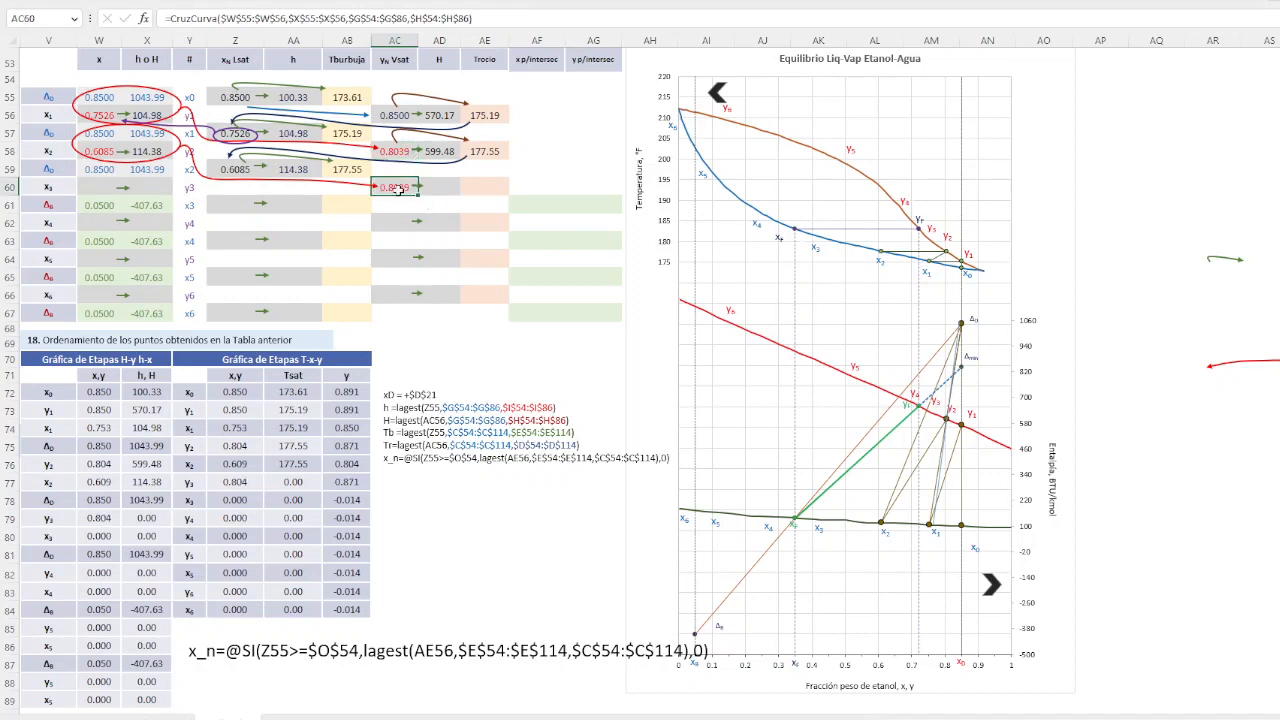
{"action": "left_click", "coordinate": [401, 151]}
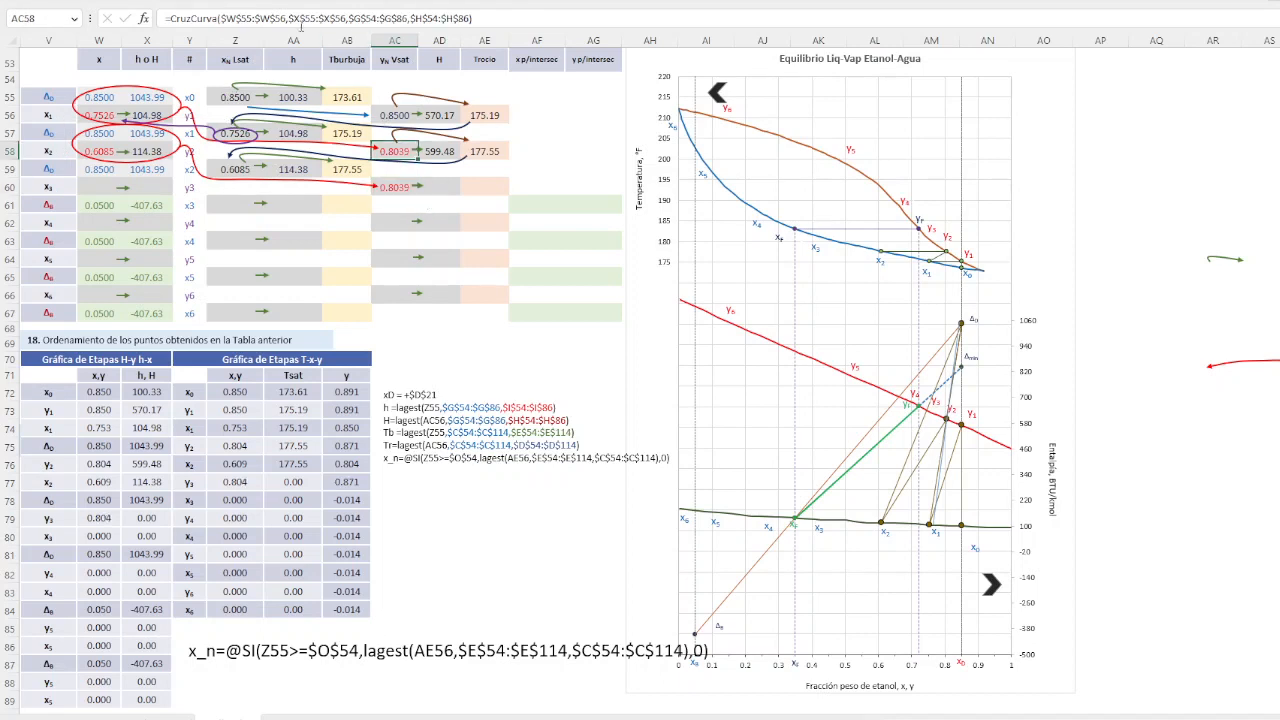
Try to point the CruzCurva formula for y2 in AC58 at $W$57:$W$58 and $X$57:$X$58
{"action": "left_click", "coordinate": [297, 18]}
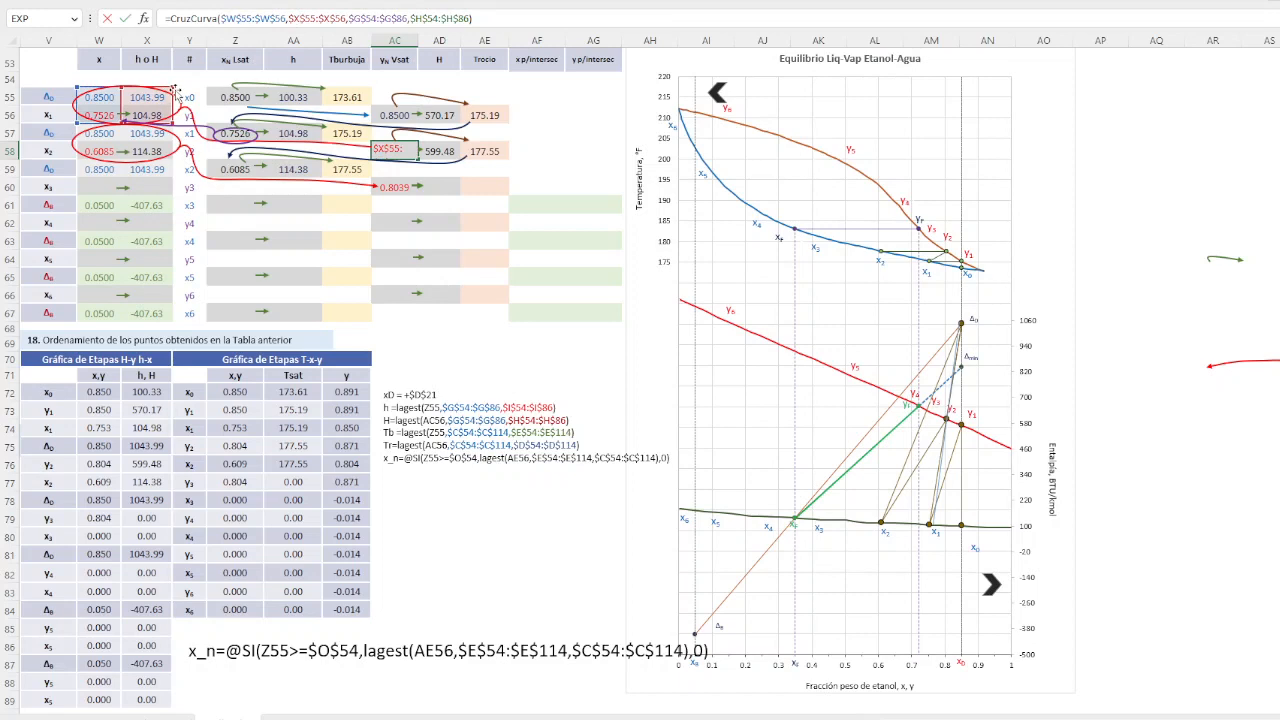
{"action": "left_click_drag", "start_coordinate": [170, 101], "coordinate": [174, 160]}
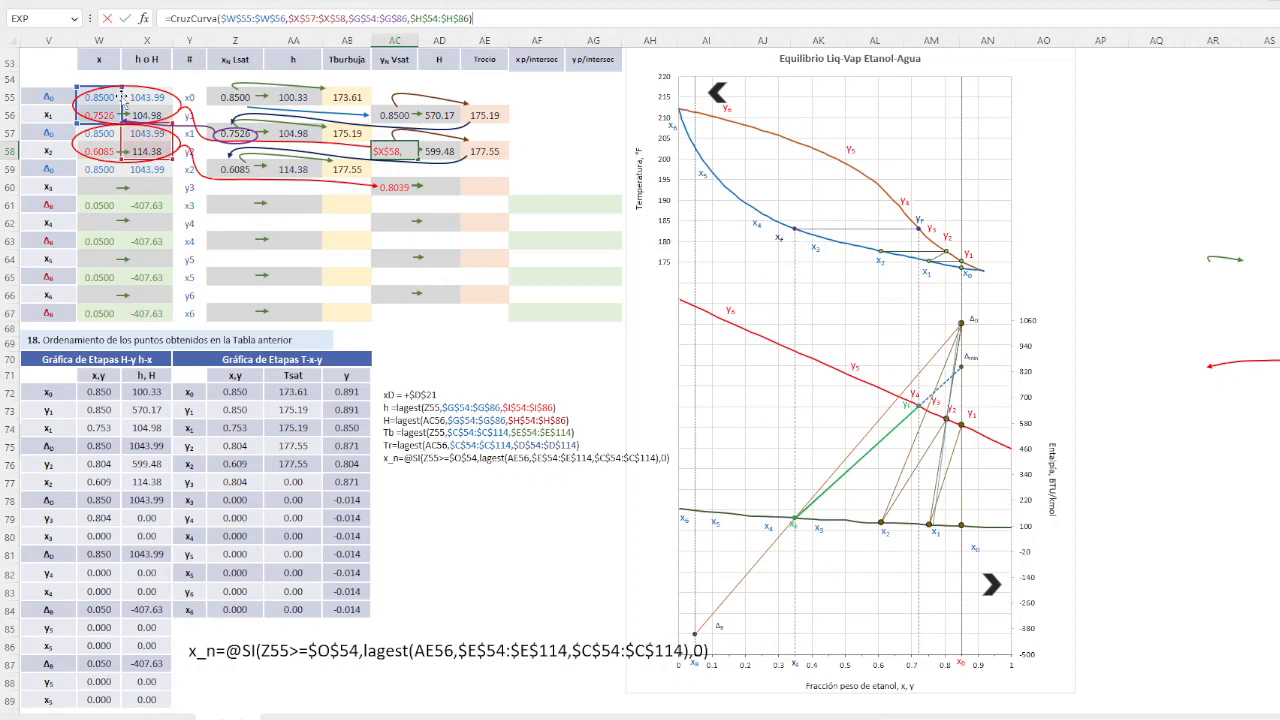
{"action": "left_click_drag", "start_coordinate": [121, 100], "coordinate": [121, 148]}
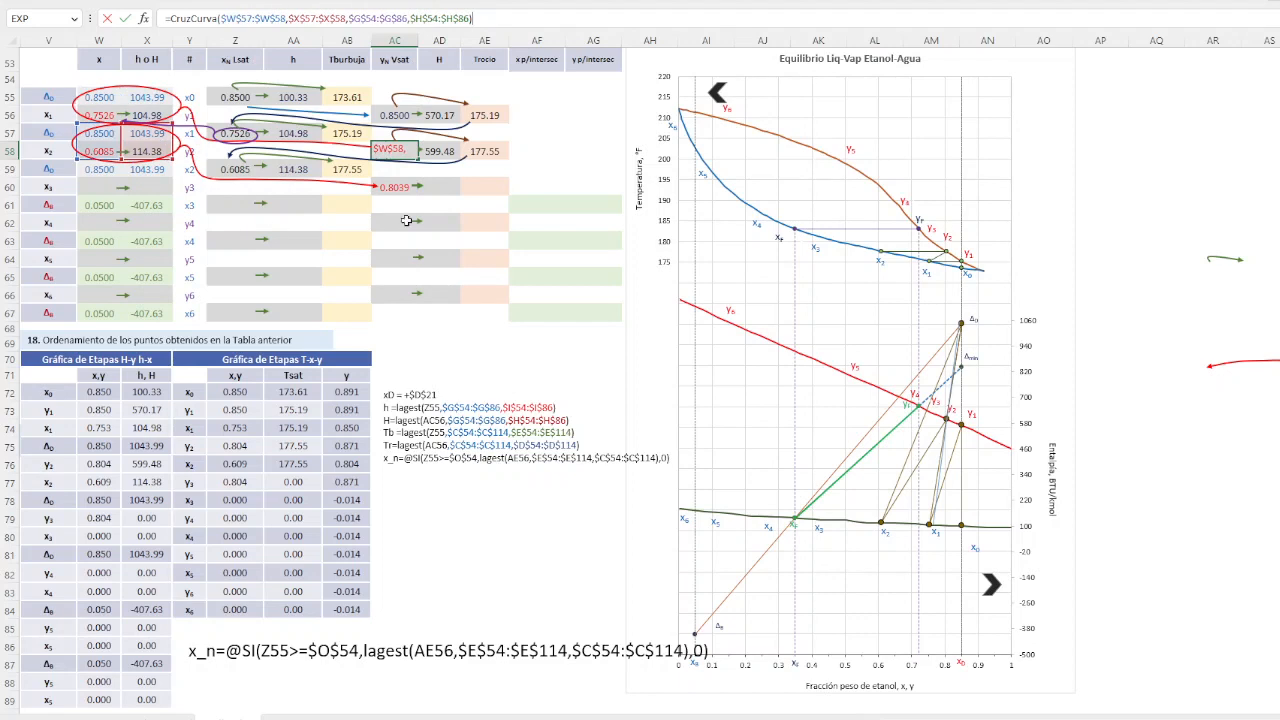
{"action": "key", "text": "Return"}
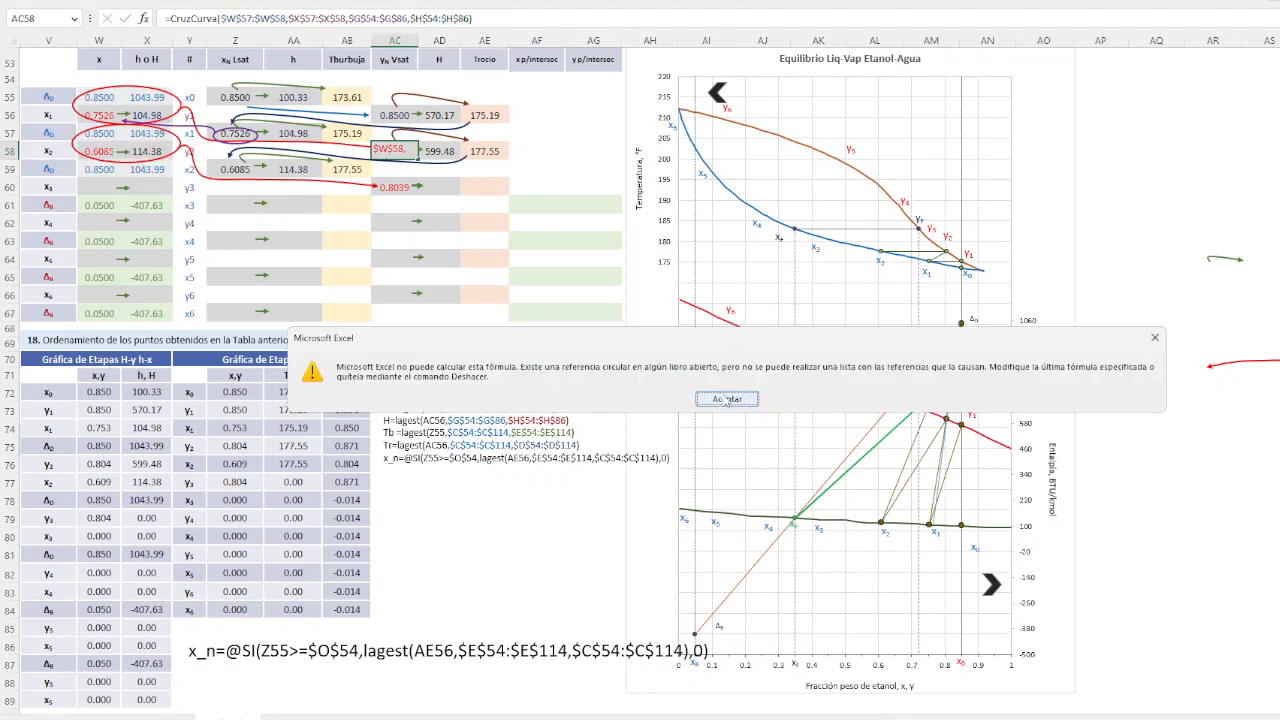
{"action": "key", "text": "Return"}
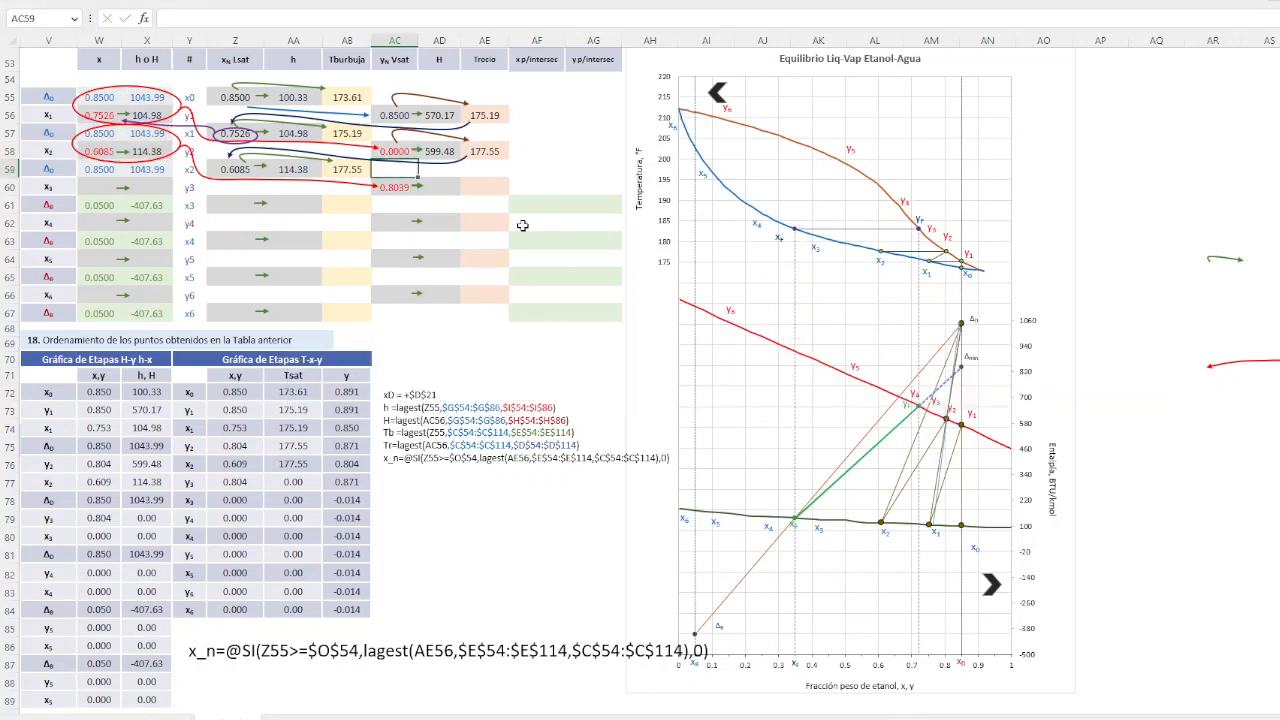
{"action": "left_click", "coordinate": [396, 151]}
{"action": "left_click", "coordinate": [244, 17]}
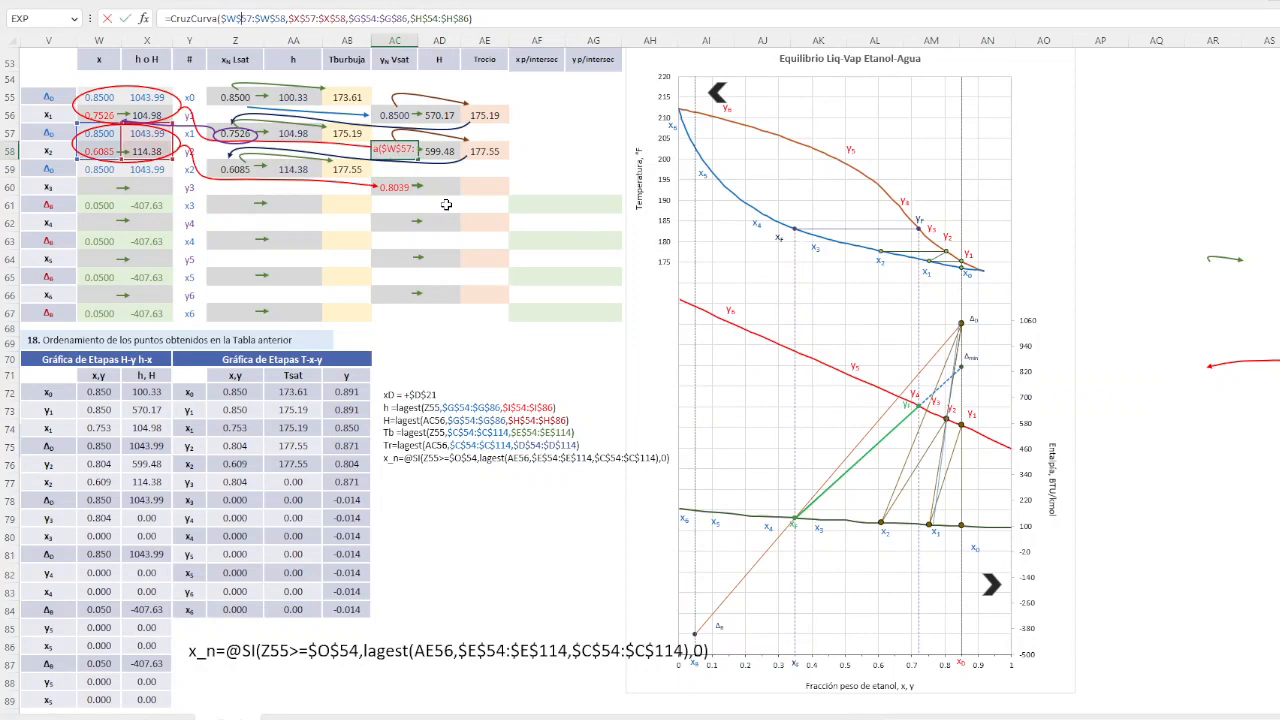
{"action": "key", "text": "Escape"}
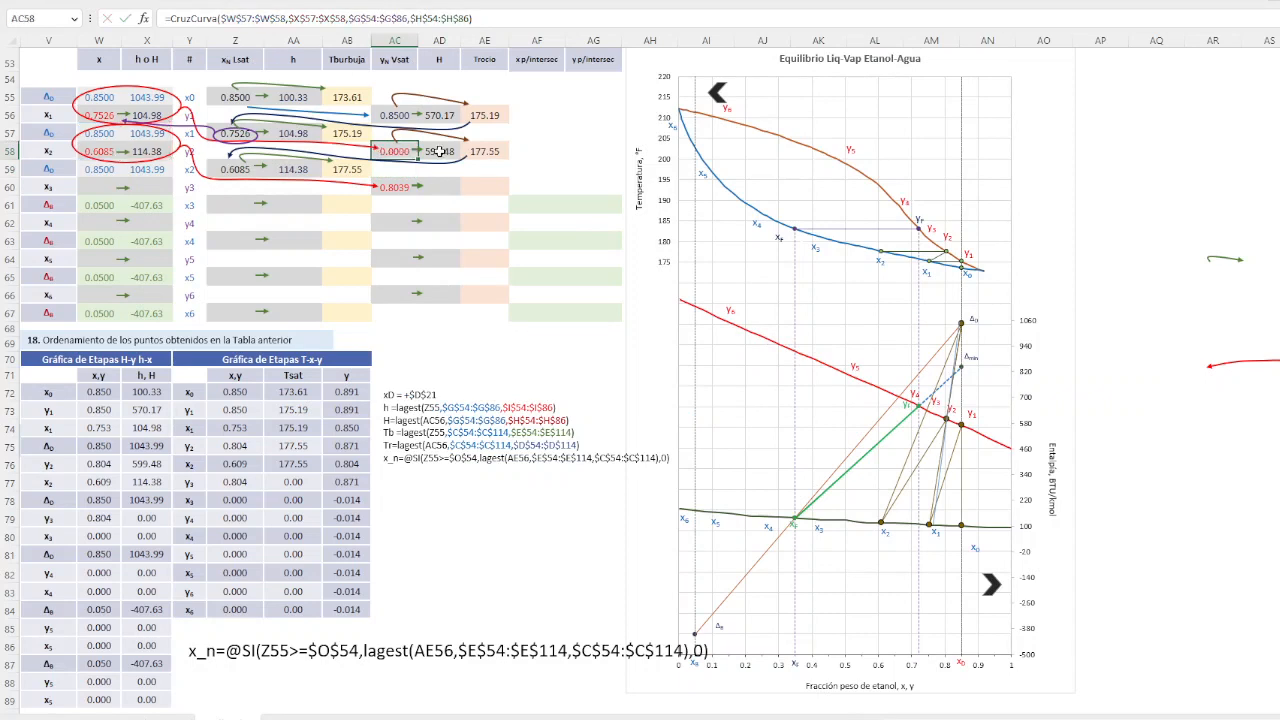
Try the AC56 formula in AC58, and undo the changes back to the CruzCurva formula using $W$55:$W$56 and $X$55:$X$56
{"action": "left_click", "coordinate": [394, 116]}
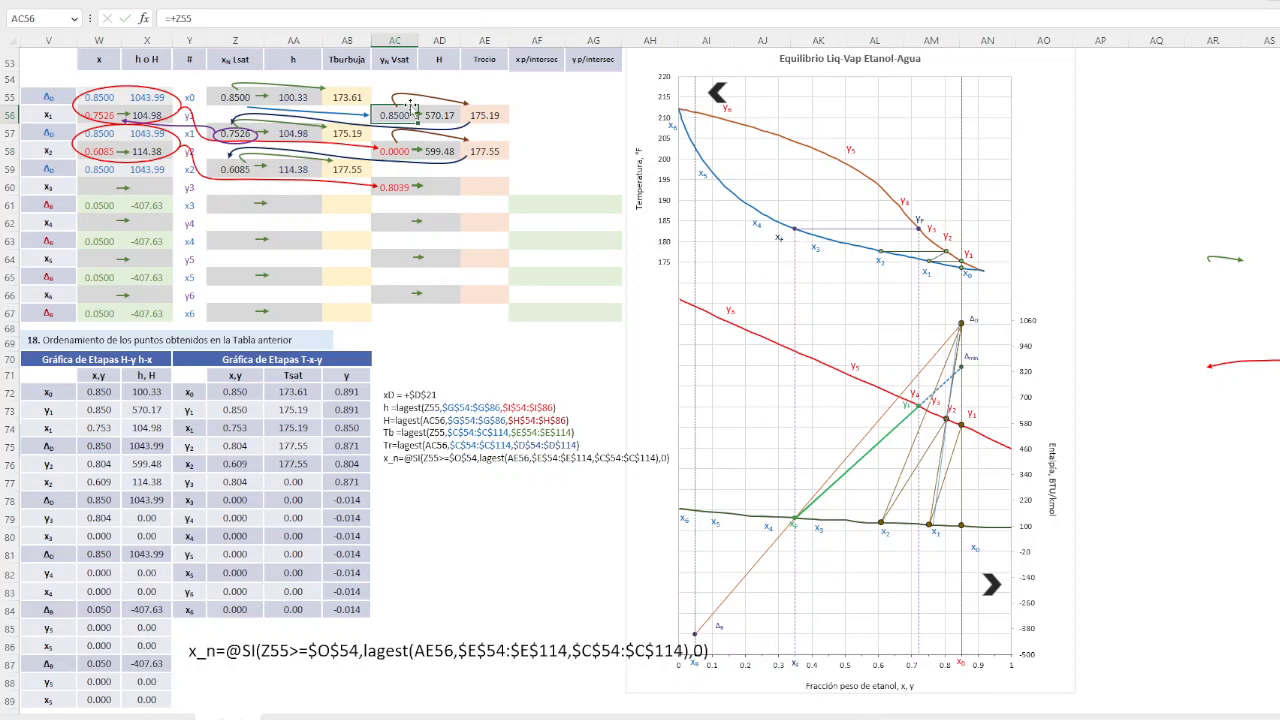
{"action": "key", "text": "ctrl+c"}
{"action": "left_click", "coordinate": [395, 151]}
{"action": "key", "text": "ctrl+v"}
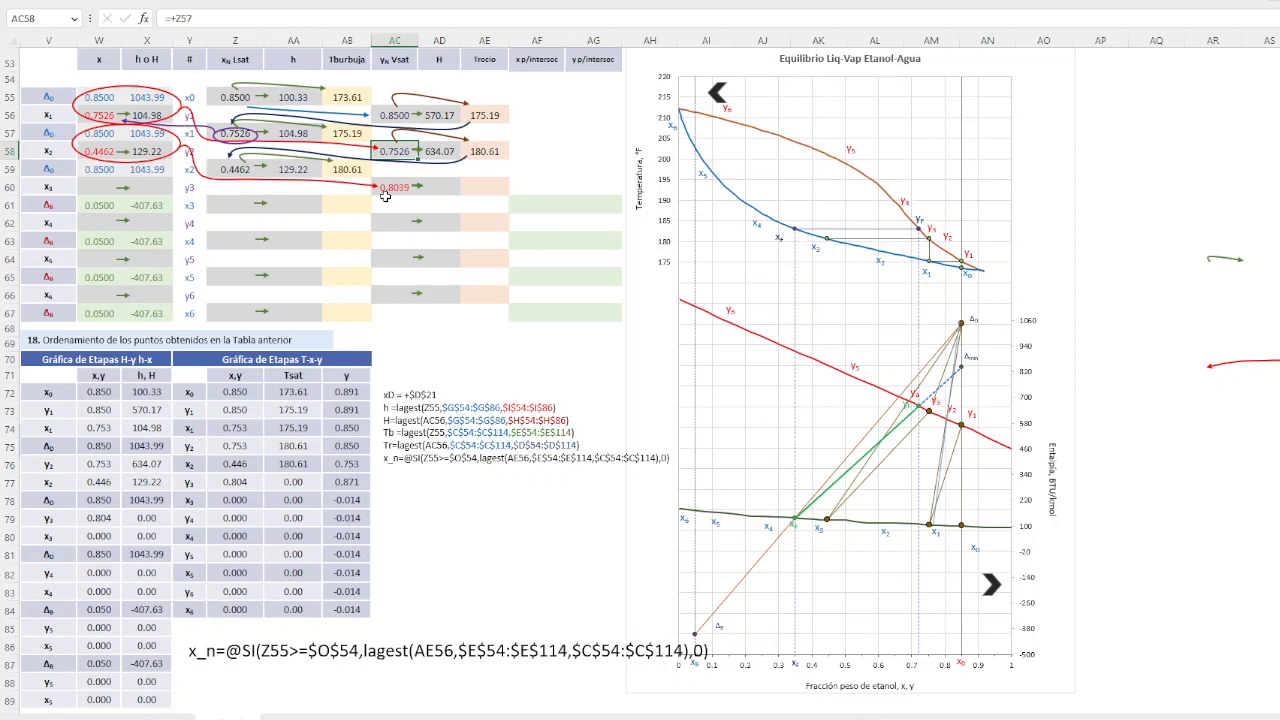
{"action": "key", "text": "Return"}
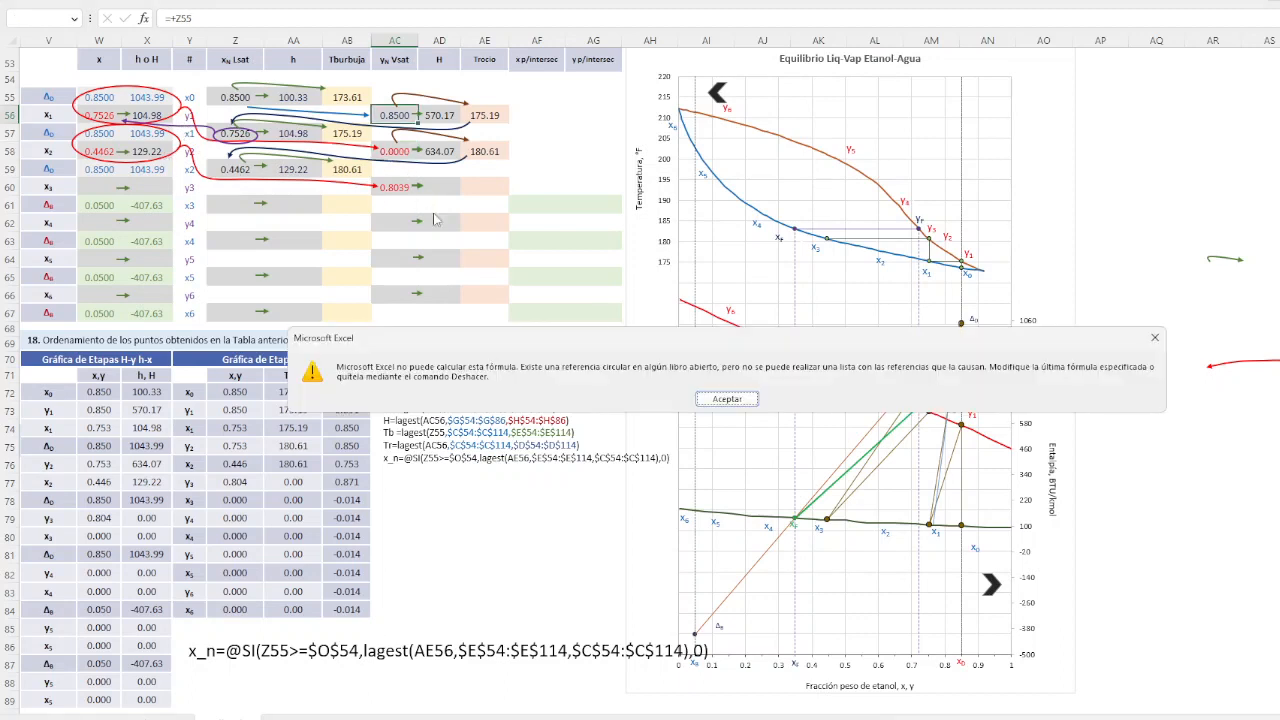
{"action": "left_click", "coordinate": [727, 398]}
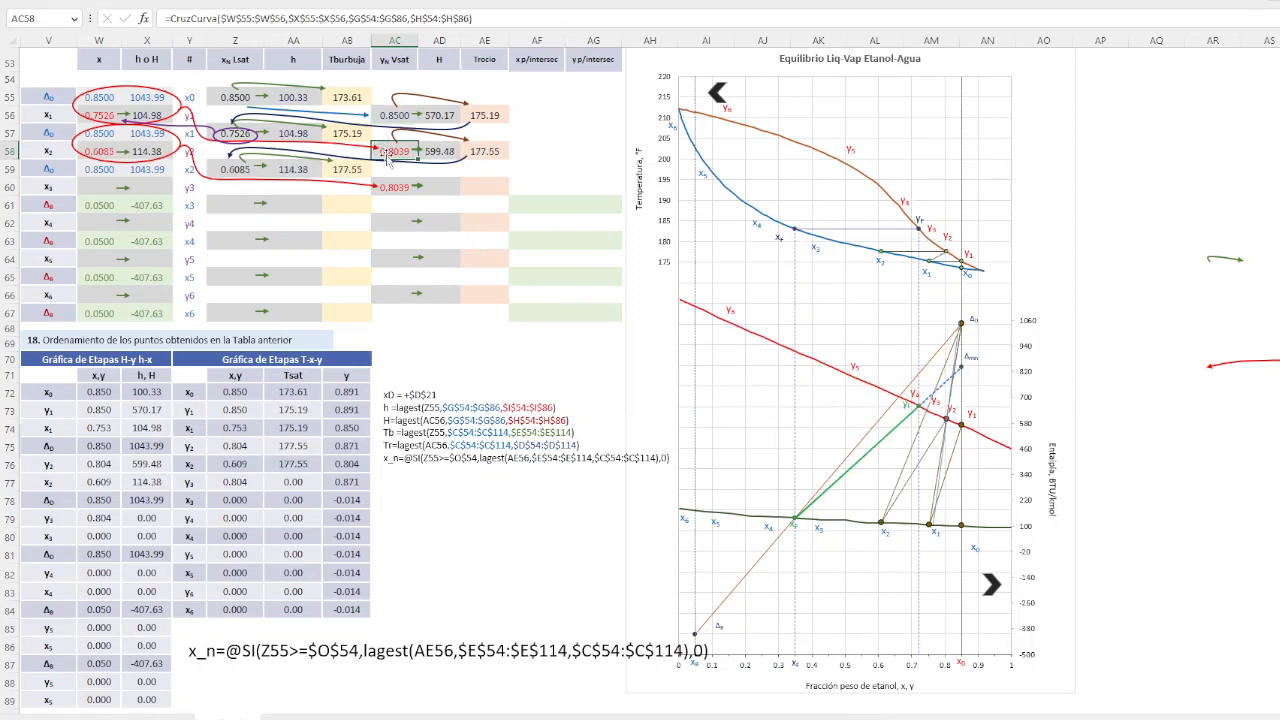
Change the CruzCurva formula for y3 in AC60 to use $W$57:$W$58 and $X$57:$X$58
{"action": "left_click", "coordinate": [394, 187]}
{"action": "left_click", "coordinate": [291, 19]}
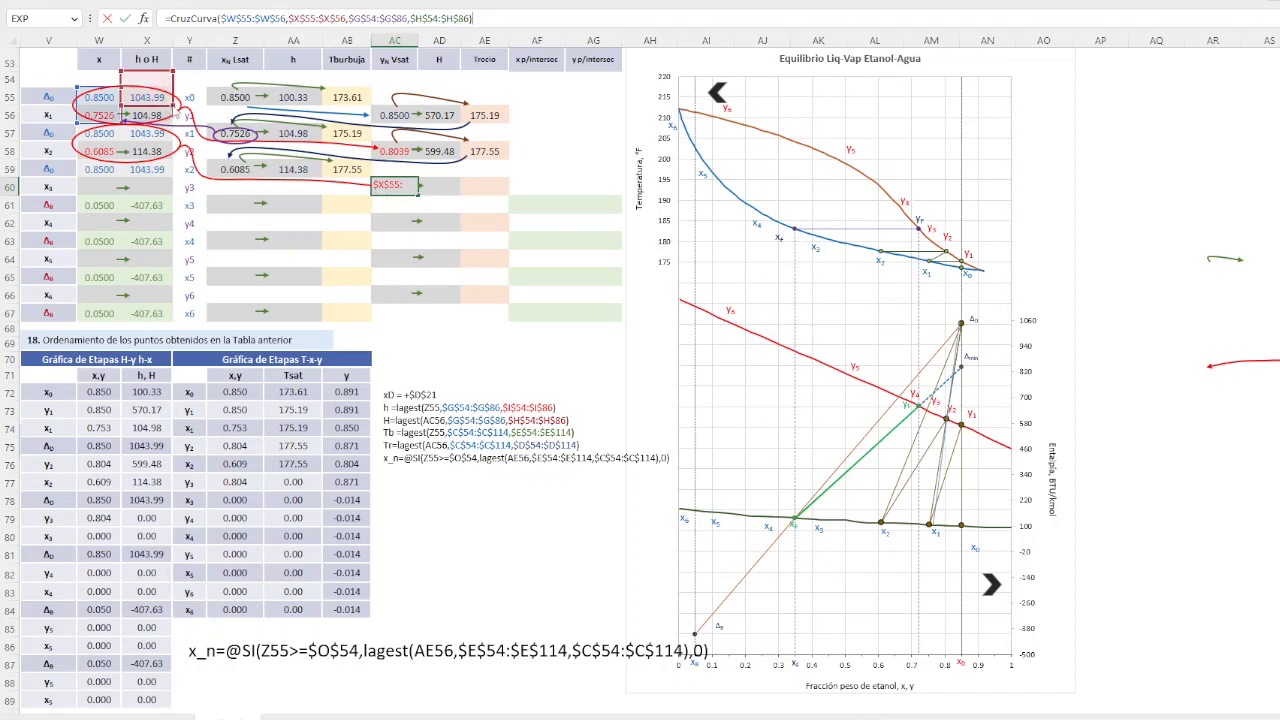
{"action": "left_click_drag", "start_coordinate": [171, 133], "coordinate": [171, 158]}
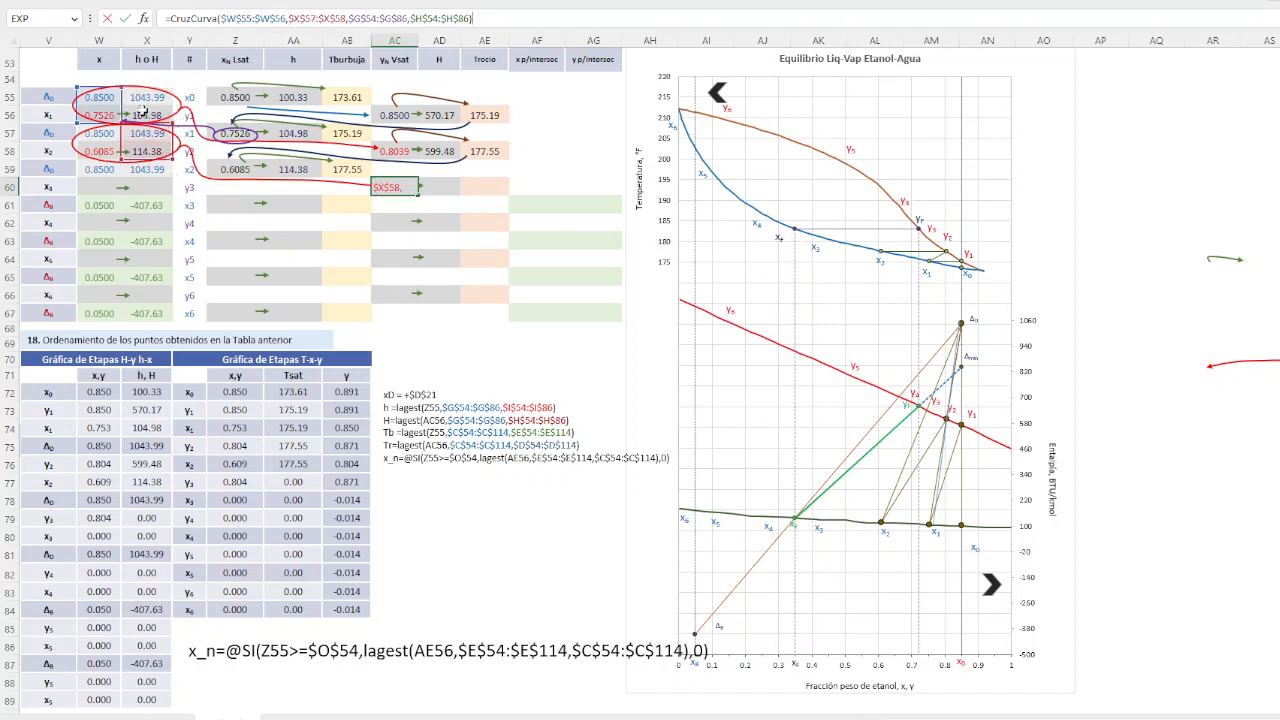
{"action": "left_click_drag", "start_coordinate": [122, 112], "coordinate": [122, 147]}
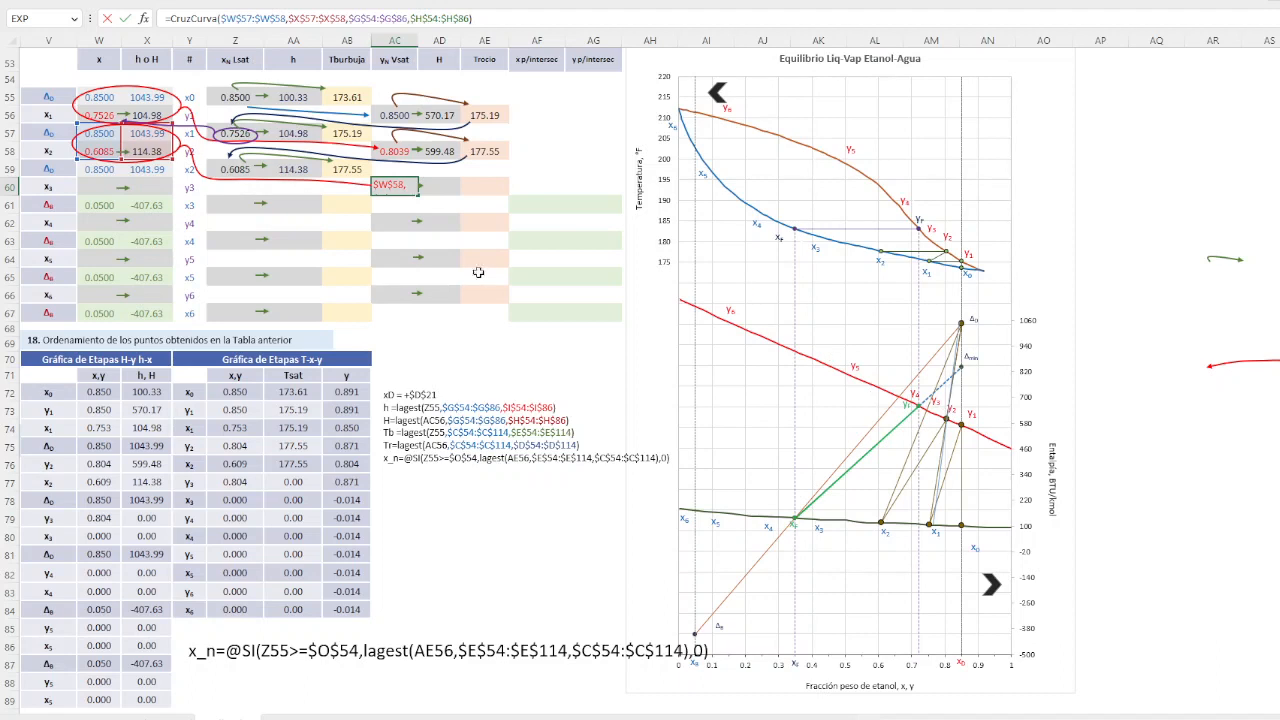
{"action": "key", "text": "Return"}
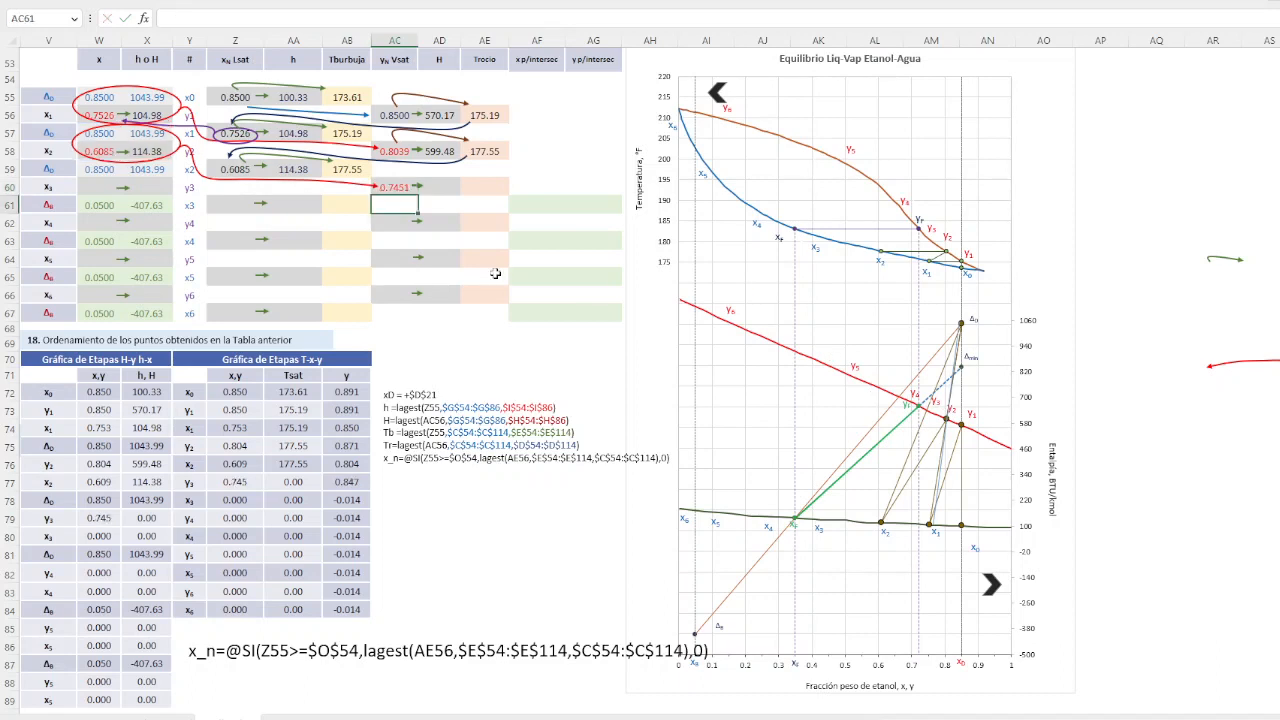
{"action": "left_click", "coordinate": [394, 188]}
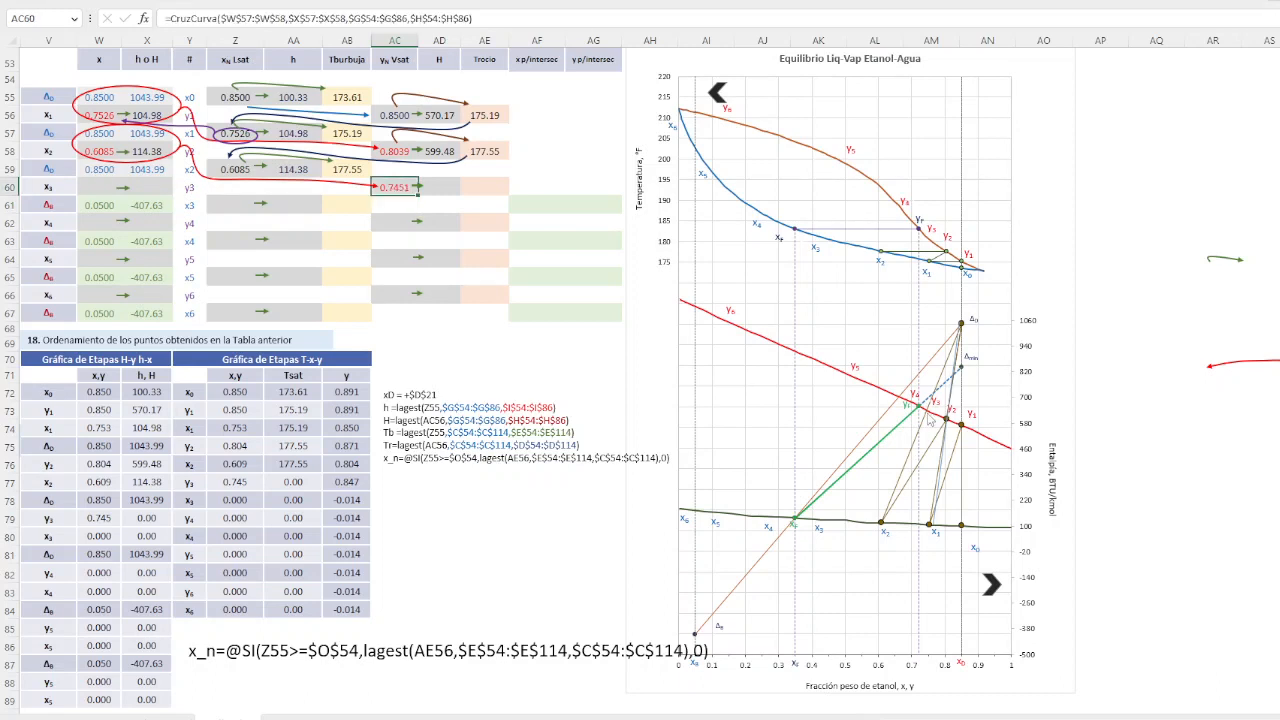
Copy the vapor enthalpy formula from AD58 to AD60 and the dew temperature formula from AE58 to AE60
{"action": "mouse_move", "coordinate": [930, 421]}
{"action": "left_click", "coordinate": [440, 150]}
{"action": "left_click_drag", "start_coordinate": [440, 158], "coordinate": [441, 195]}
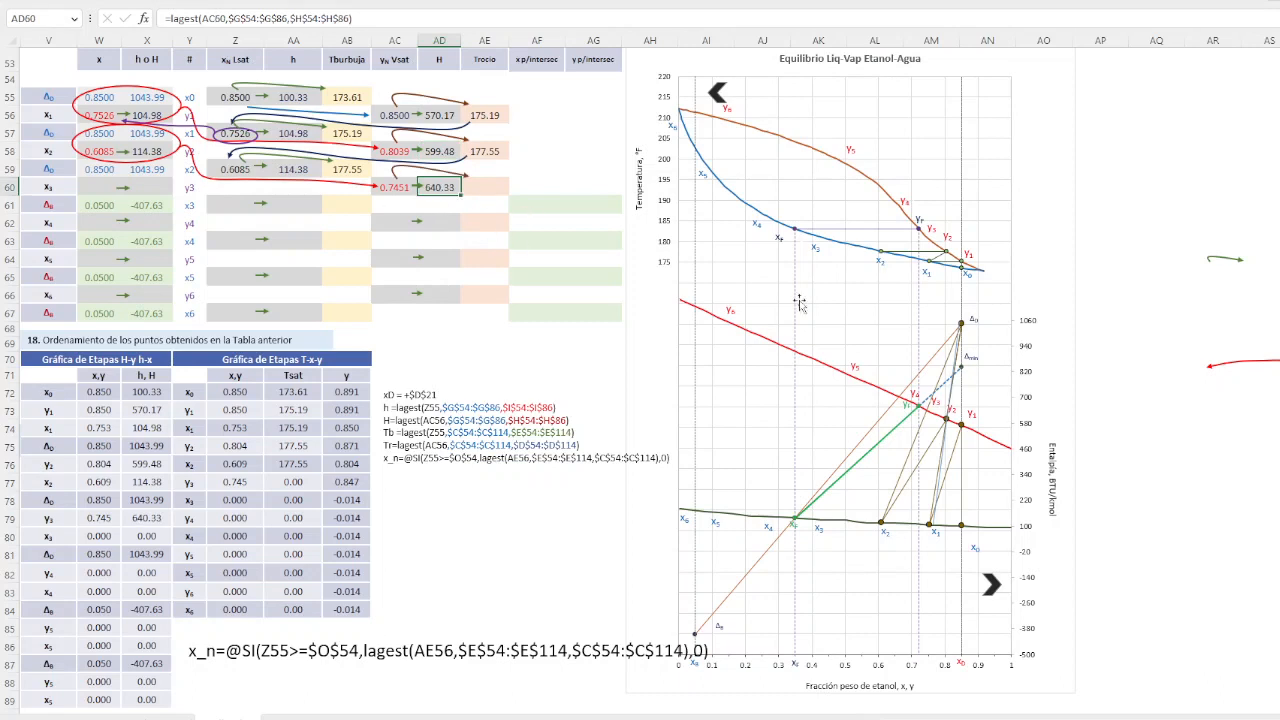
{"action": "left_click", "coordinate": [490, 151]}
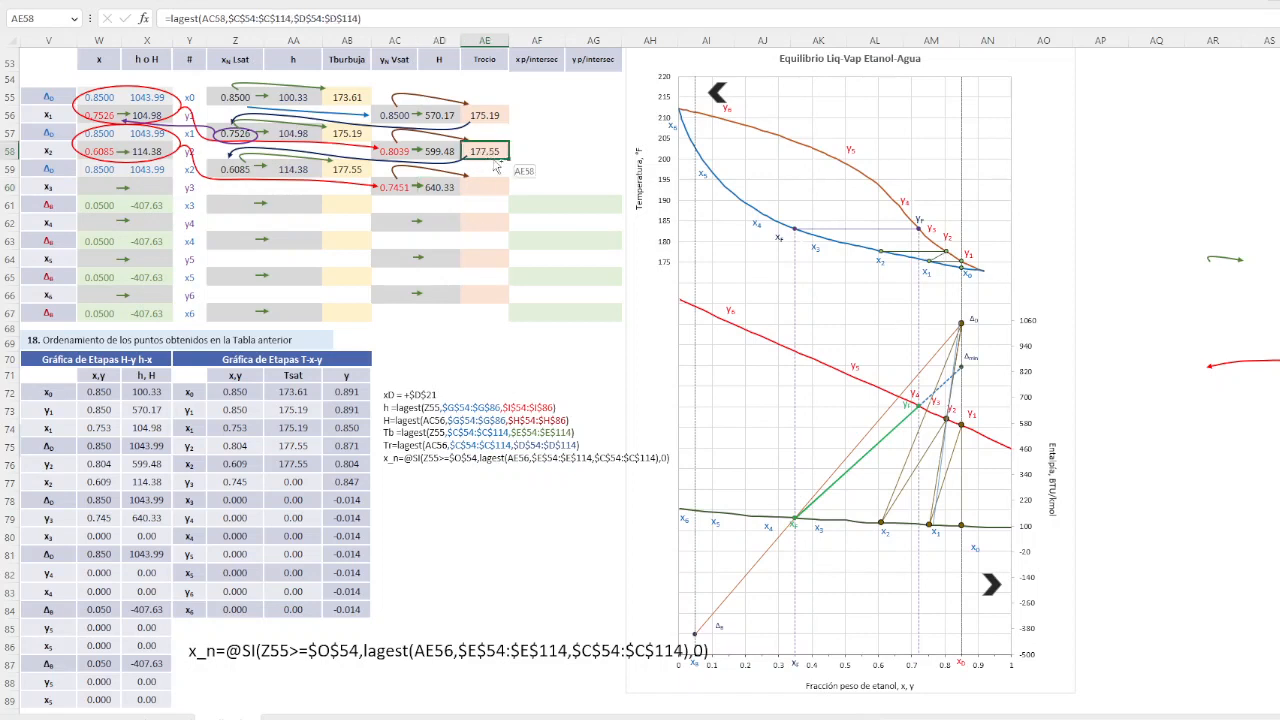
{"action": "left_click_drag", "start_coordinate": [495, 167], "coordinate": [495, 190]}
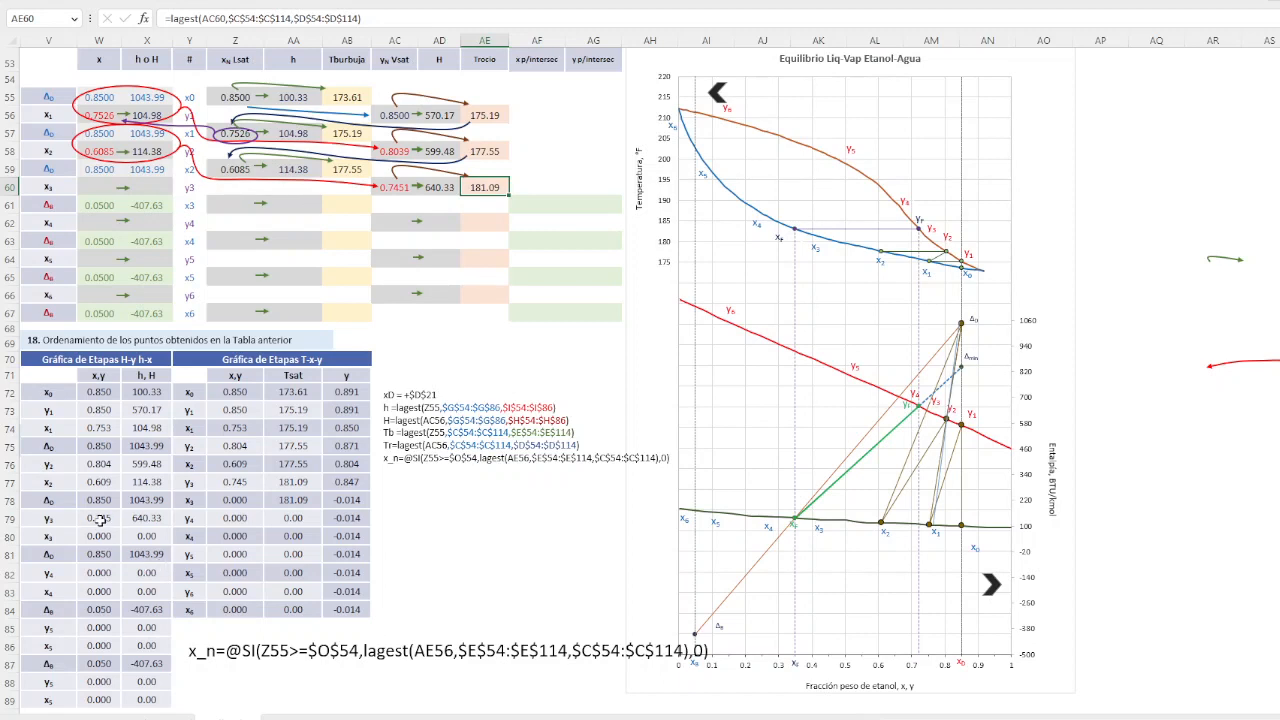
Extend the T-x-y stage series in the chart so its Y values cover $AA$72:$AA$77, including point y3
{"action": "left_click", "coordinate": [910, 259]}
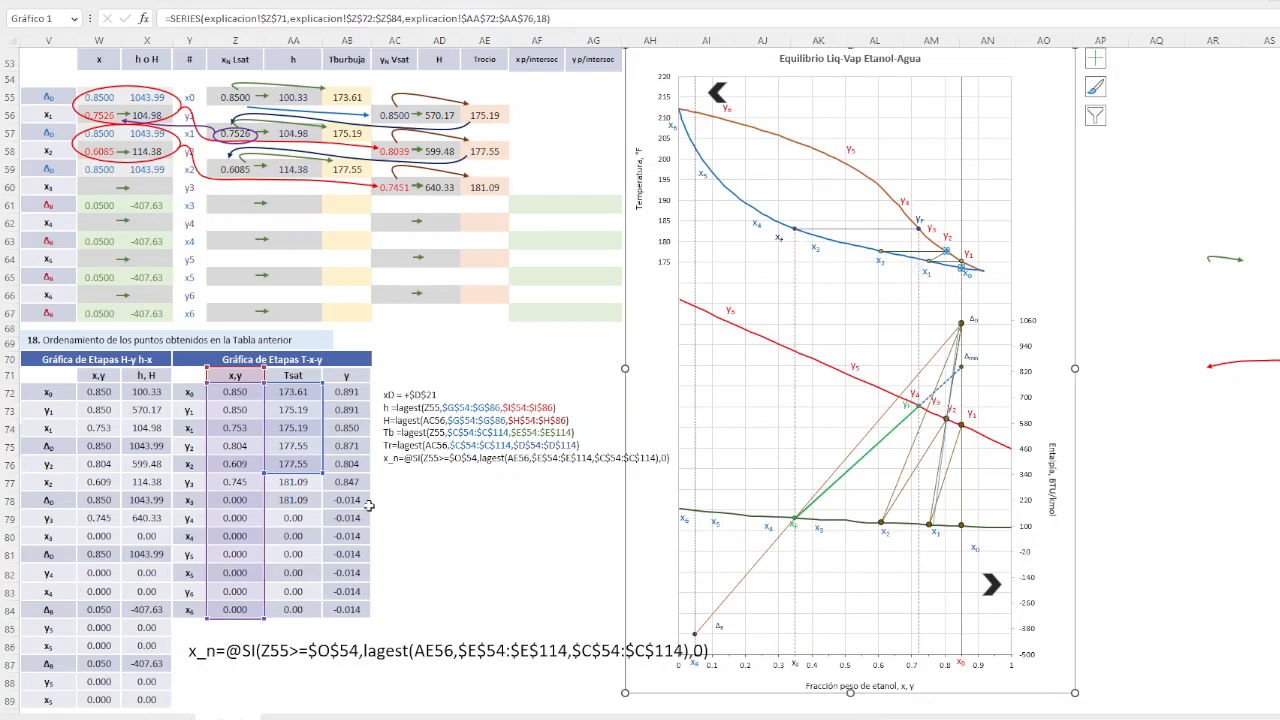
{"action": "left_click_drag", "start_coordinate": [322, 474], "coordinate": [320, 490]}
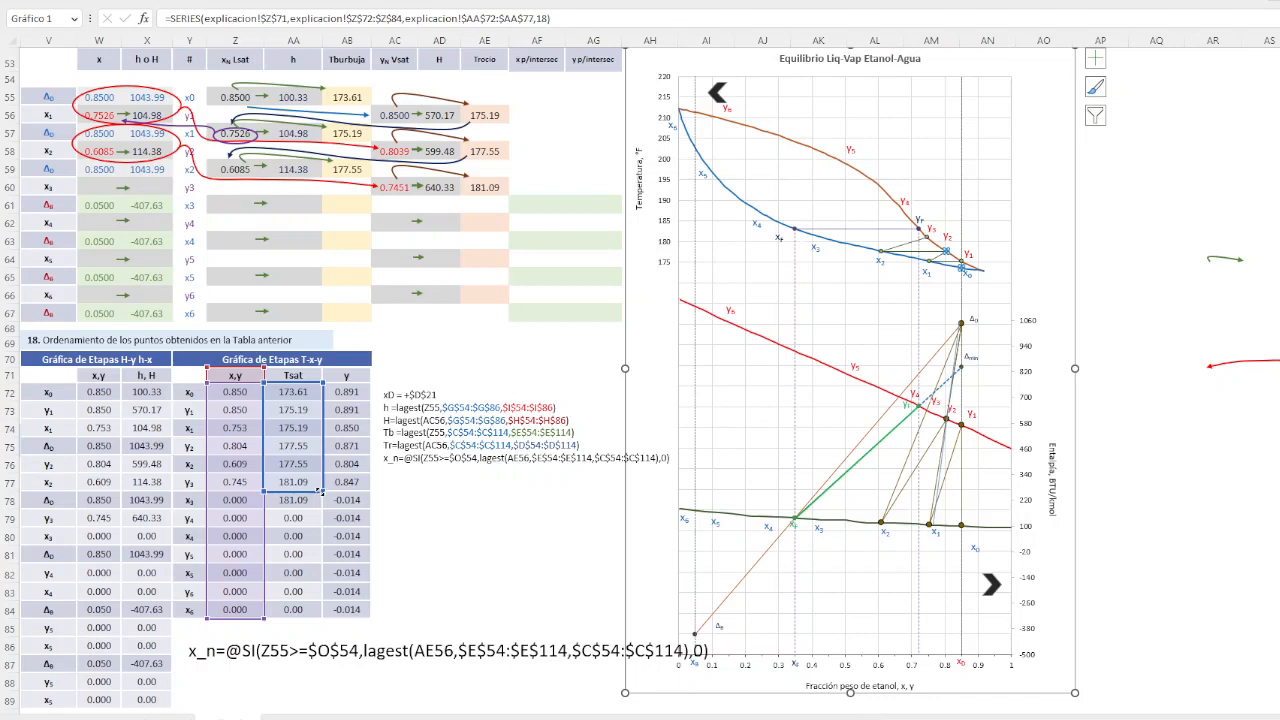
{"action": "left_click", "coordinate": [415, 493]}
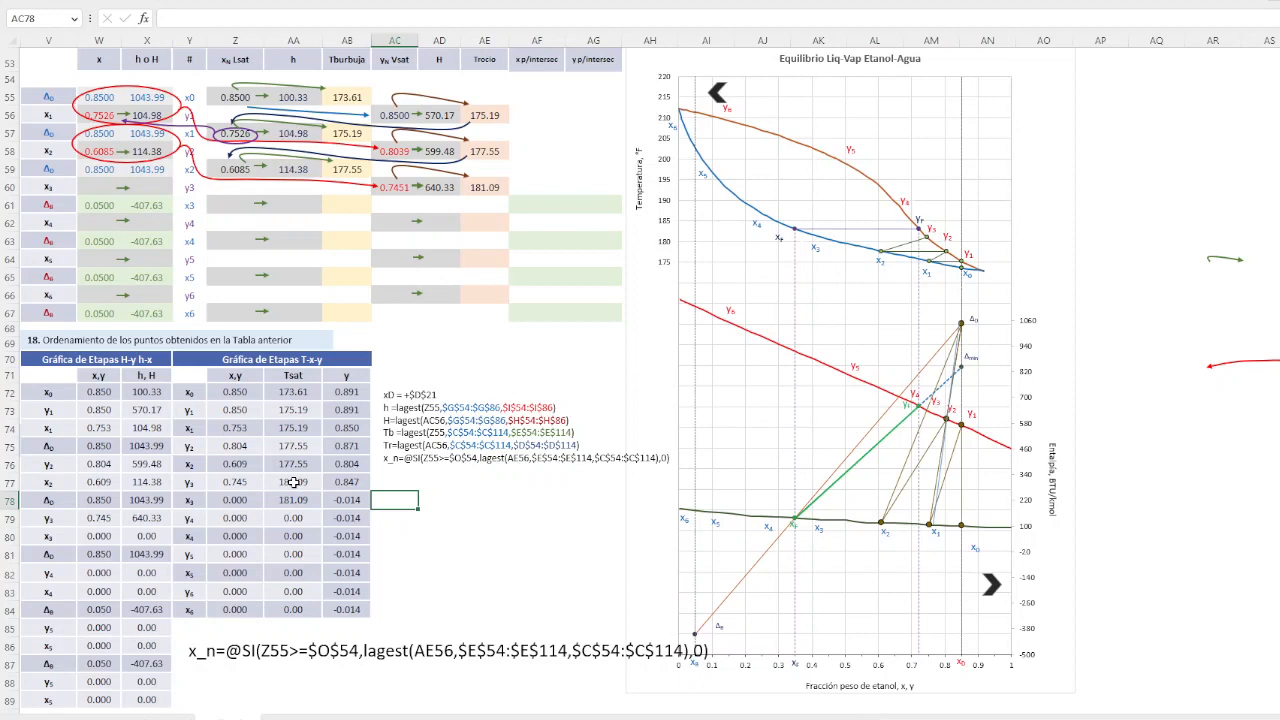
{"action": "left_click", "coordinate": [495, 187]}
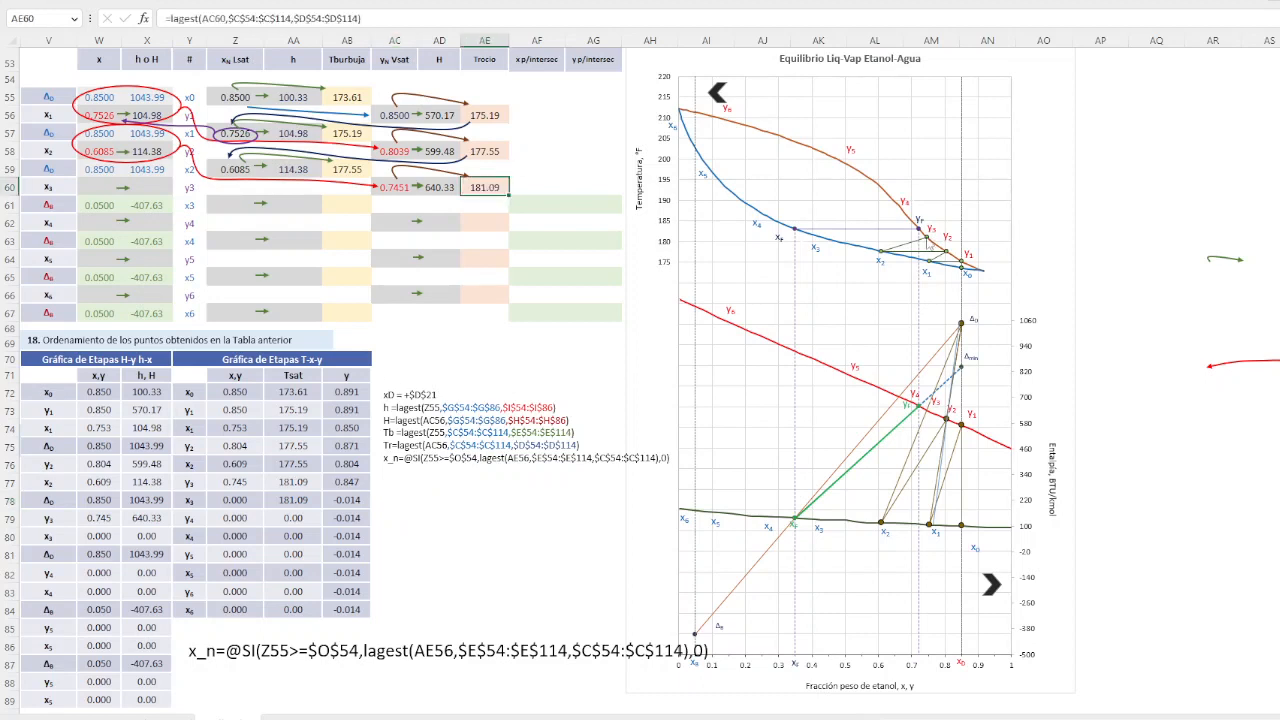
{"action": "mouse_move", "coordinate": [926, 244]}
Duplicate the dark blue curved arrow to link AE60 with Z61, and copy the liquid composition formula from Z59 to Z61
{"action": "left_click", "coordinate": [458, 166]}
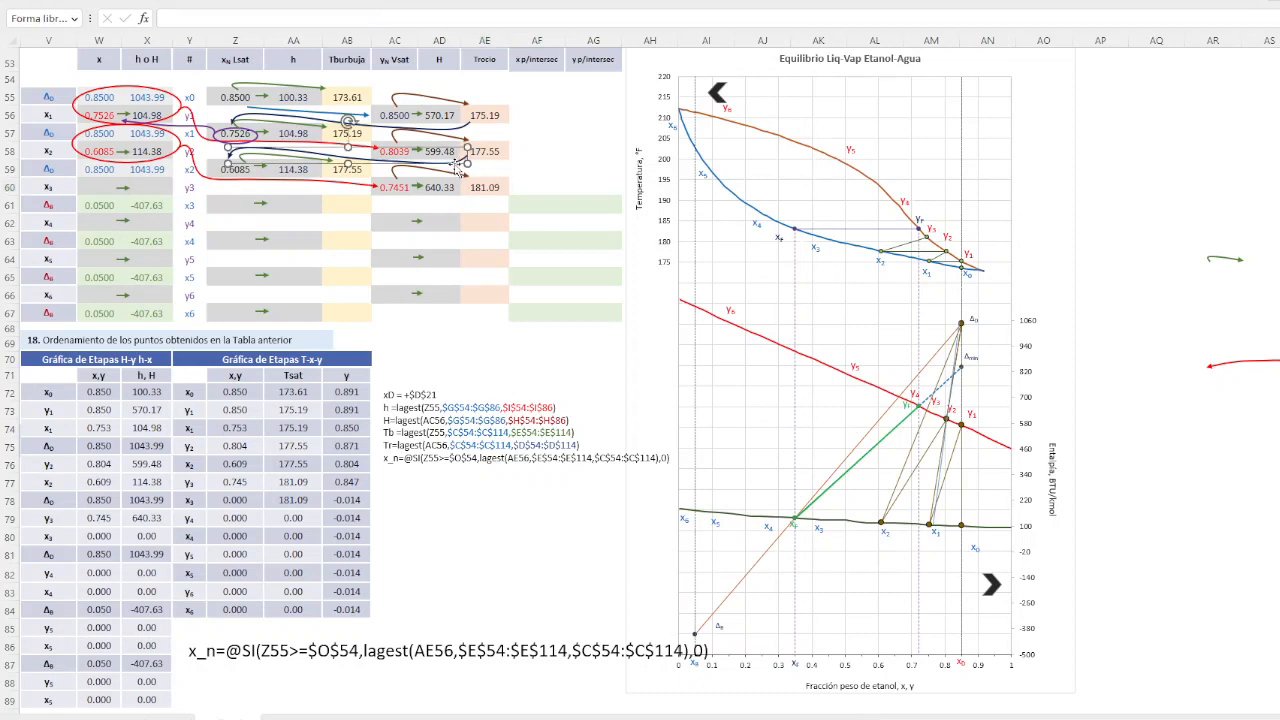
{"action": "left_click_drag", "start_coordinate": [458, 166], "coordinate": [458, 204]}
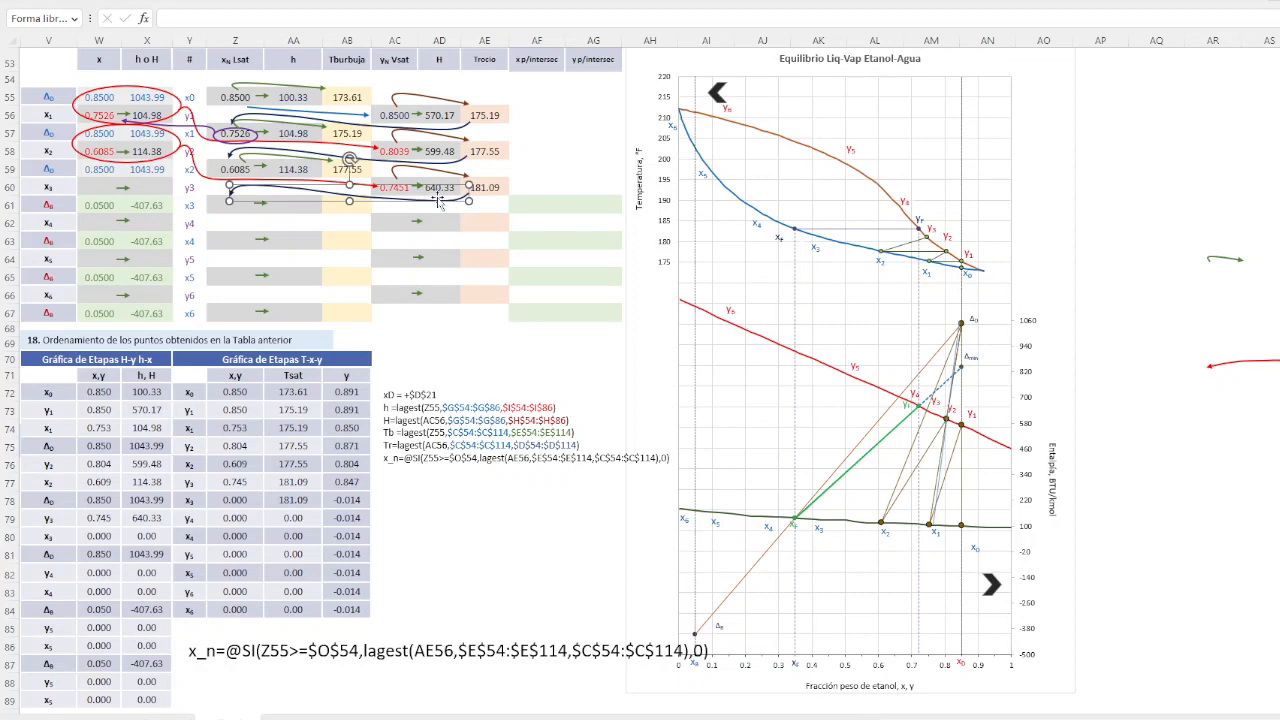
{"action": "left_click", "coordinate": [222, 166]}
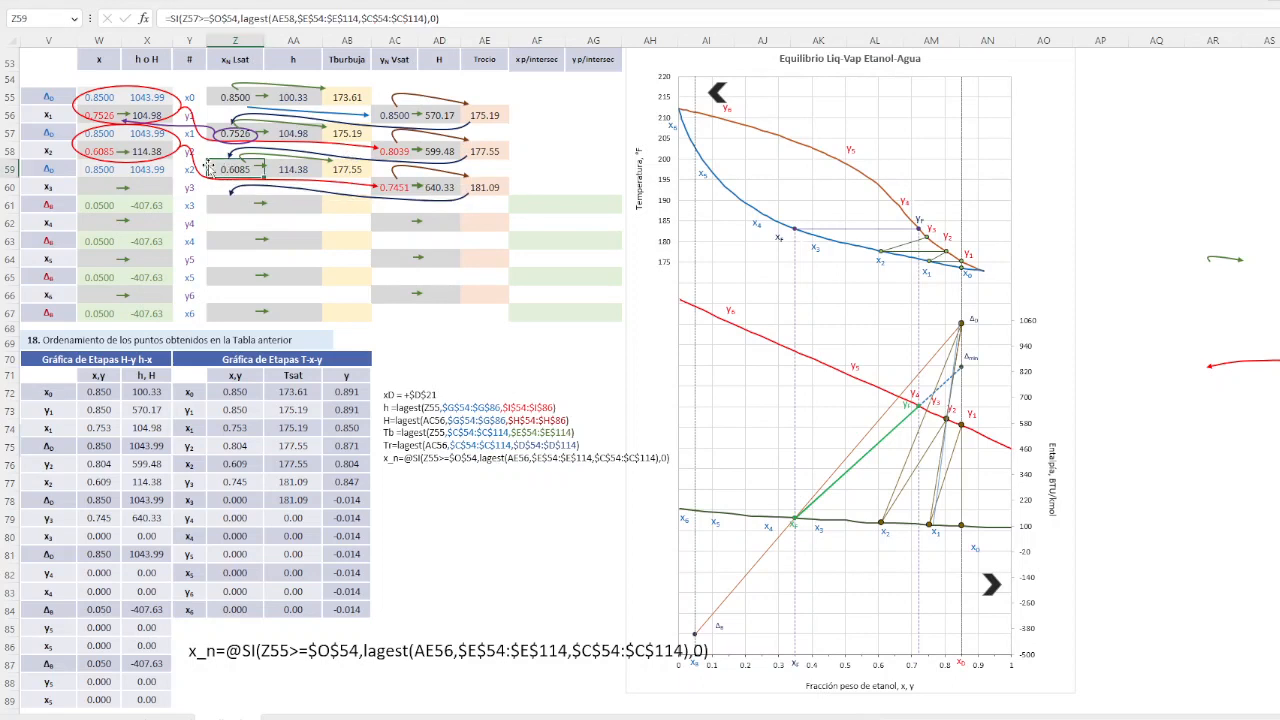
{"action": "left_click_drag", "start_coordinate": [208, 167], "coordinate": [212, 205]}
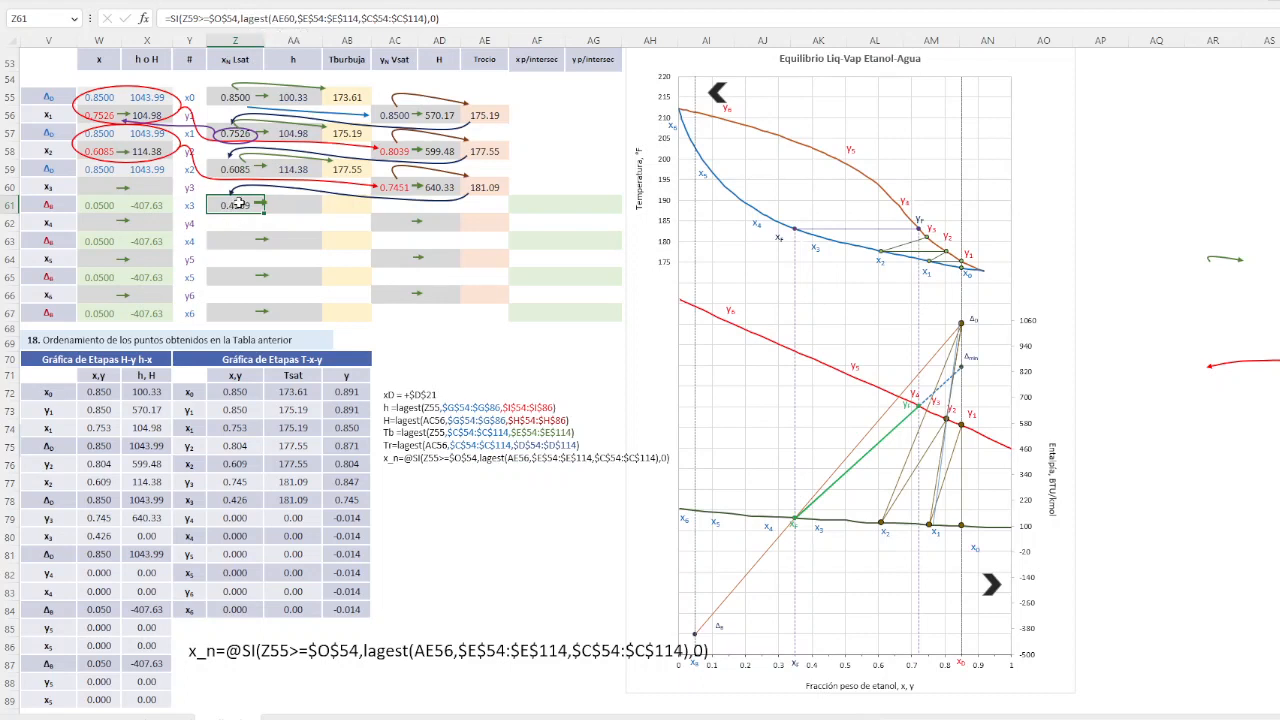
Check the x3 reference in Z78 against Z61, and copy the liquid enthalpy formula from AA59 to AA61
{"action": "left_click", "coordinate": [240, 500]}
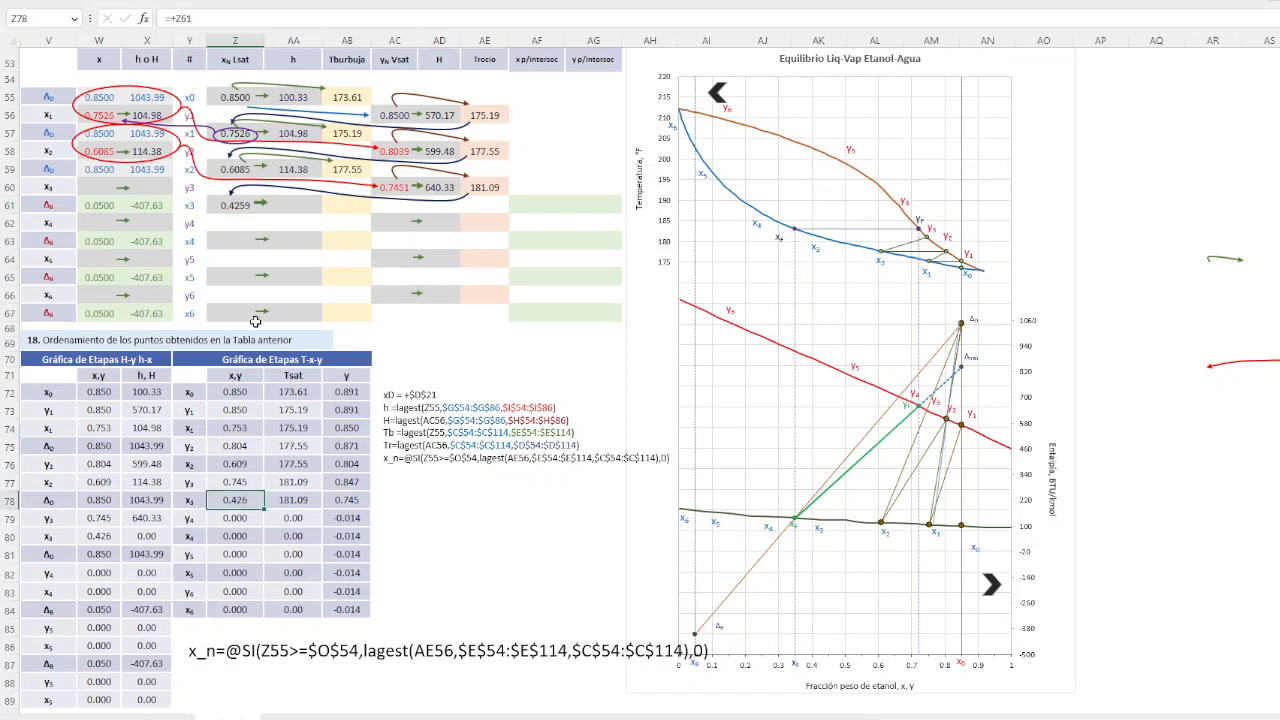
{"action": "left_click", "coordinate": [238, 204]}
{"action": "left_click", "coordinate": [235, 502]}
{"action": "left_click", "coordinate": [292, 204]}
{"action": "left_click", "coordinate": [303, 169]}
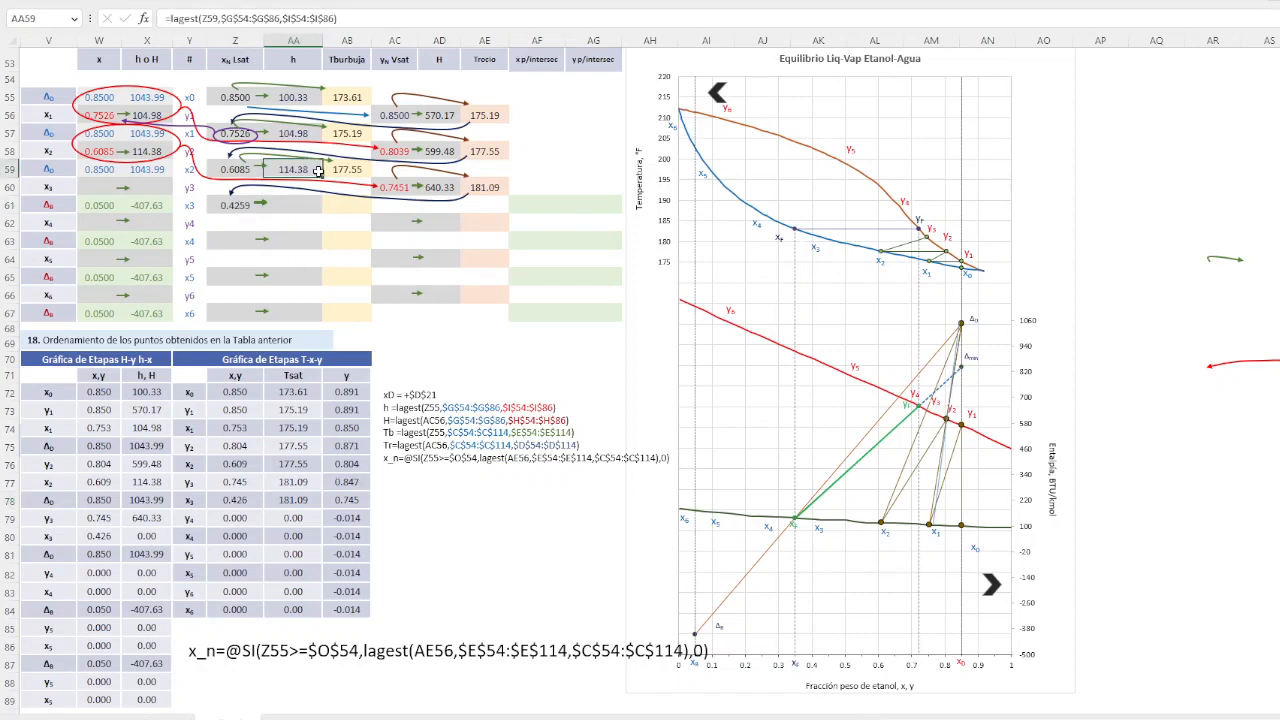
{"action": "left_click_drag", "start_coordinate": [321, 172], "coordinate": [323, 208]}
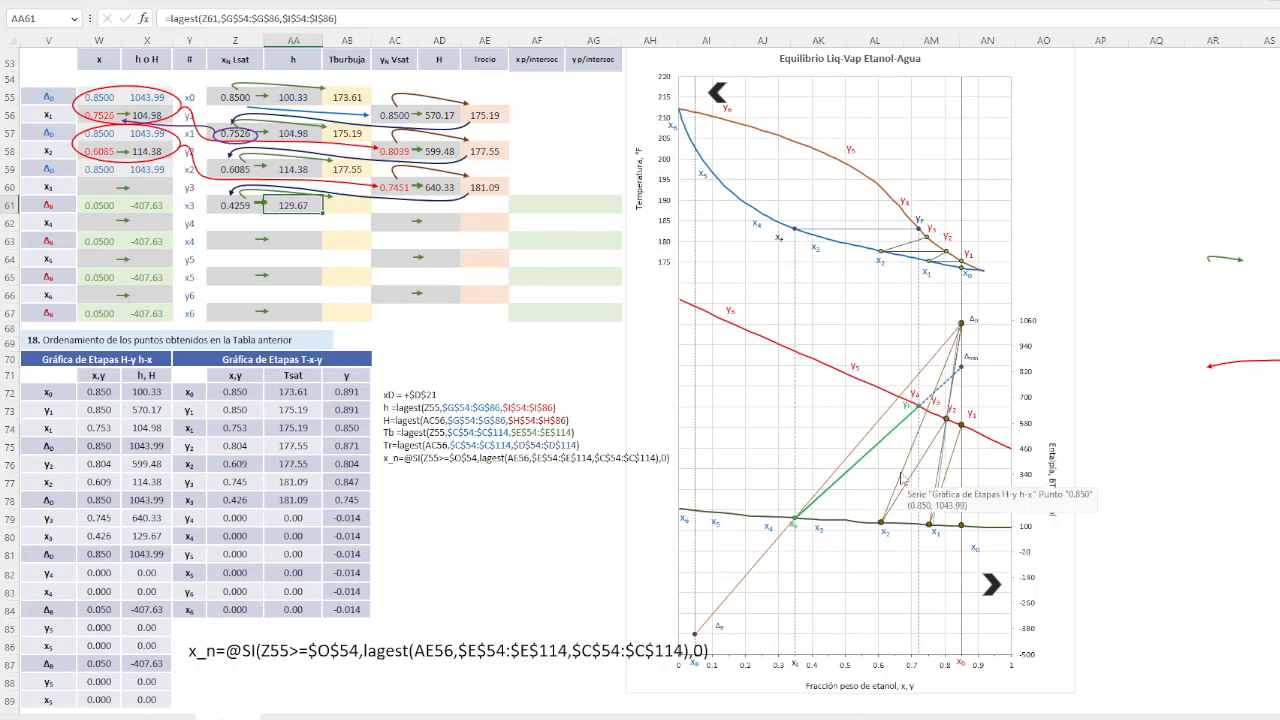
Extend the H-y h-x stage series in the chart to $W$72:$W$80 for X and $X$72:$X$80 for Y
{"action": "left_click", "coordinate": [904, 480]}
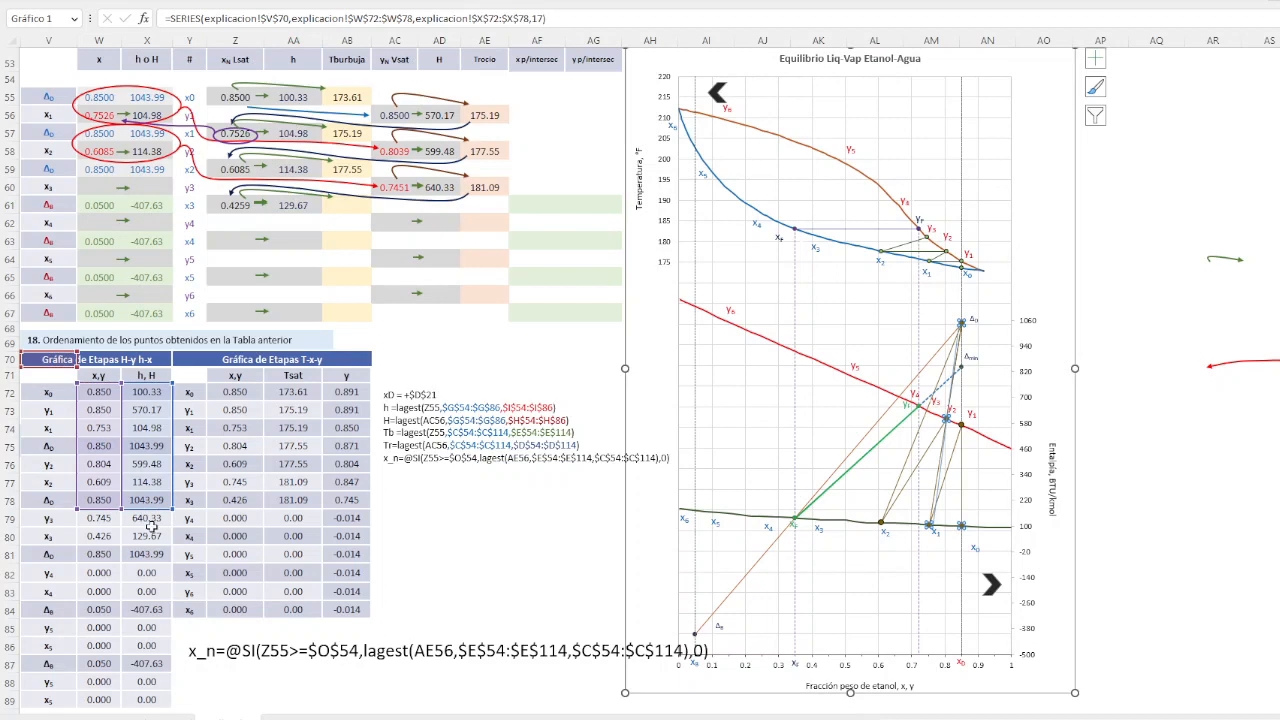
{"action": "left_click_drag", "start_coordinate": [173, 508], "coordinate": [172, 545]}
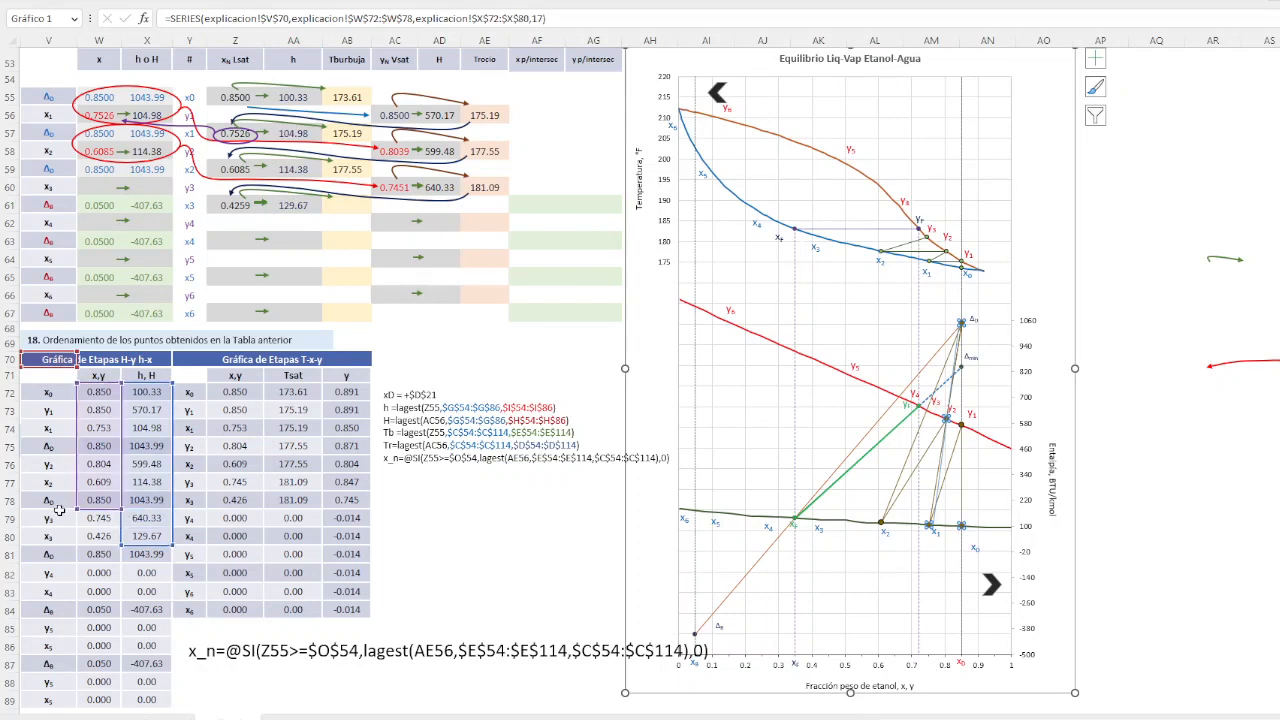
{"action": "left_click_drag", "start_coordinate": [77, 519], "coordinate": [77, 549]}
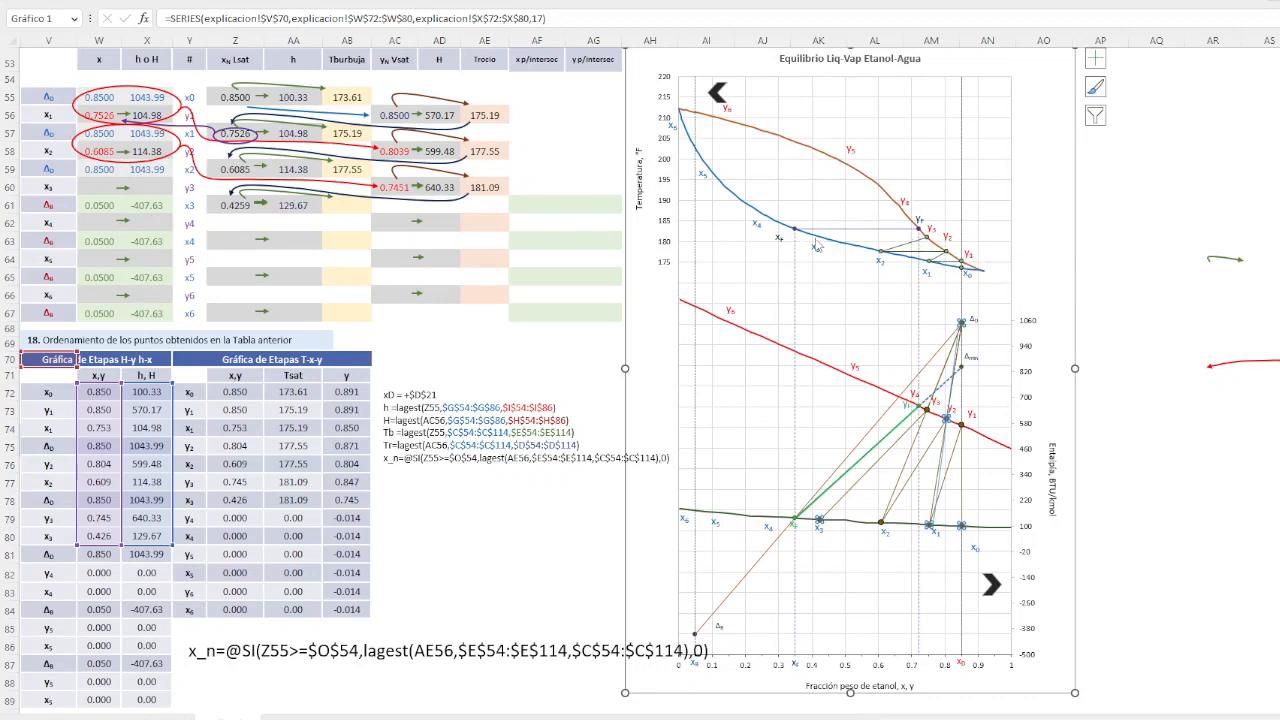
Extend the Y values of the T-x-y stage series to $AA$72:$AA$78 to include point x3
{"action": "mouse_move", "coordinate": [817, 243]}
{"action": "left_click", "coordinate": [906, 252]}
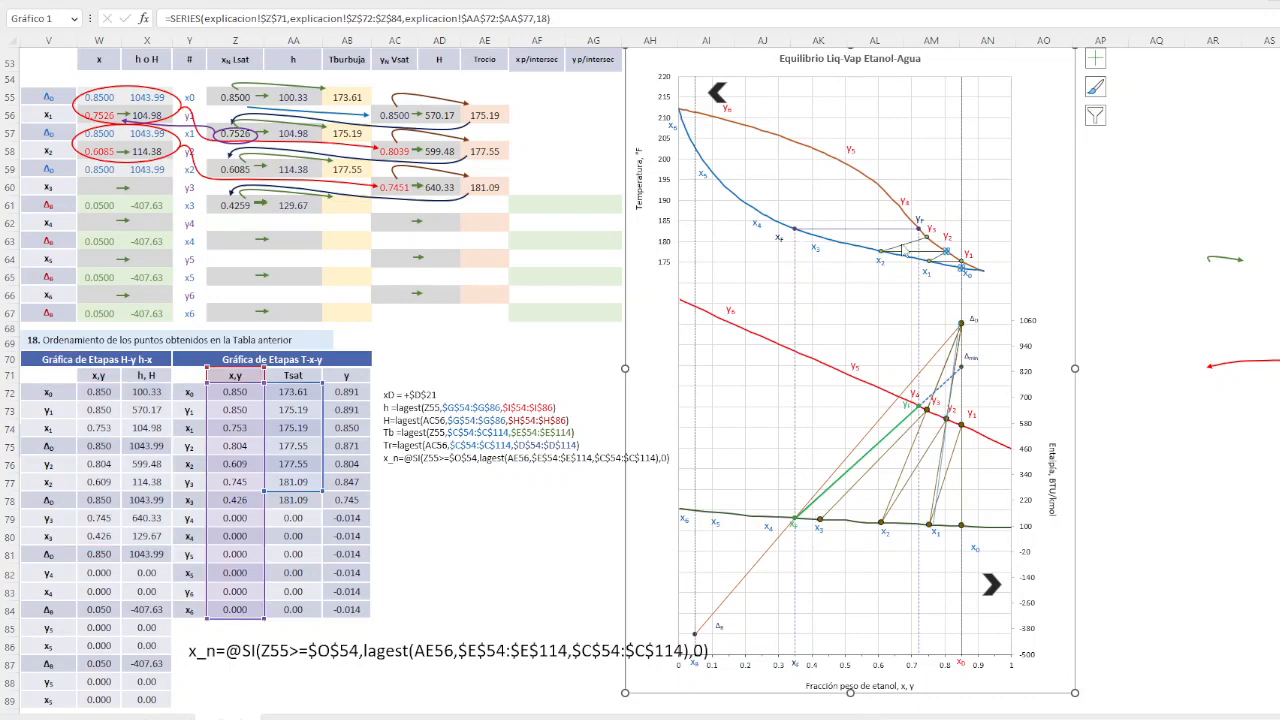
{"action": "left_click_drag", "start_coordinate": [322, 490], "coordinate": [318, 506]}
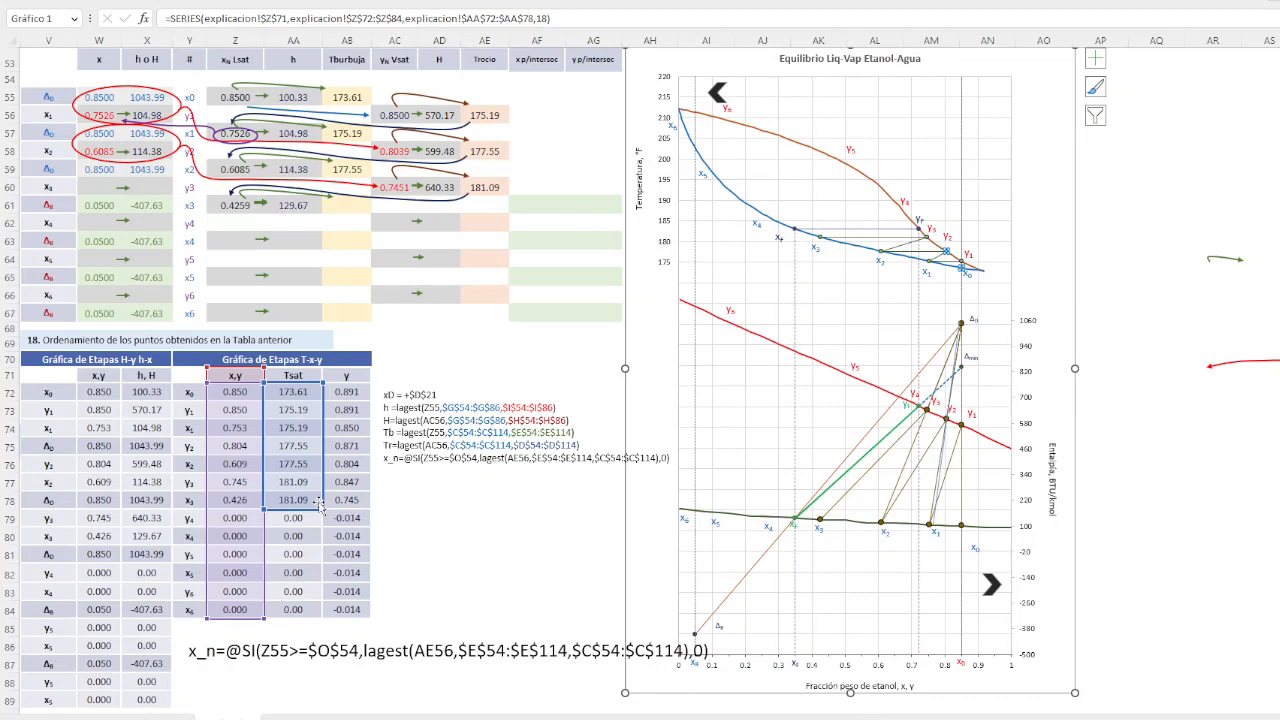
Copy the bubble temperature formula from AB59 to AB61 and compare it with the dew temperature in AE60
{"action": "left_click_drag", "start_coordinate": [320, 507], "coordinate": [320, 507]}
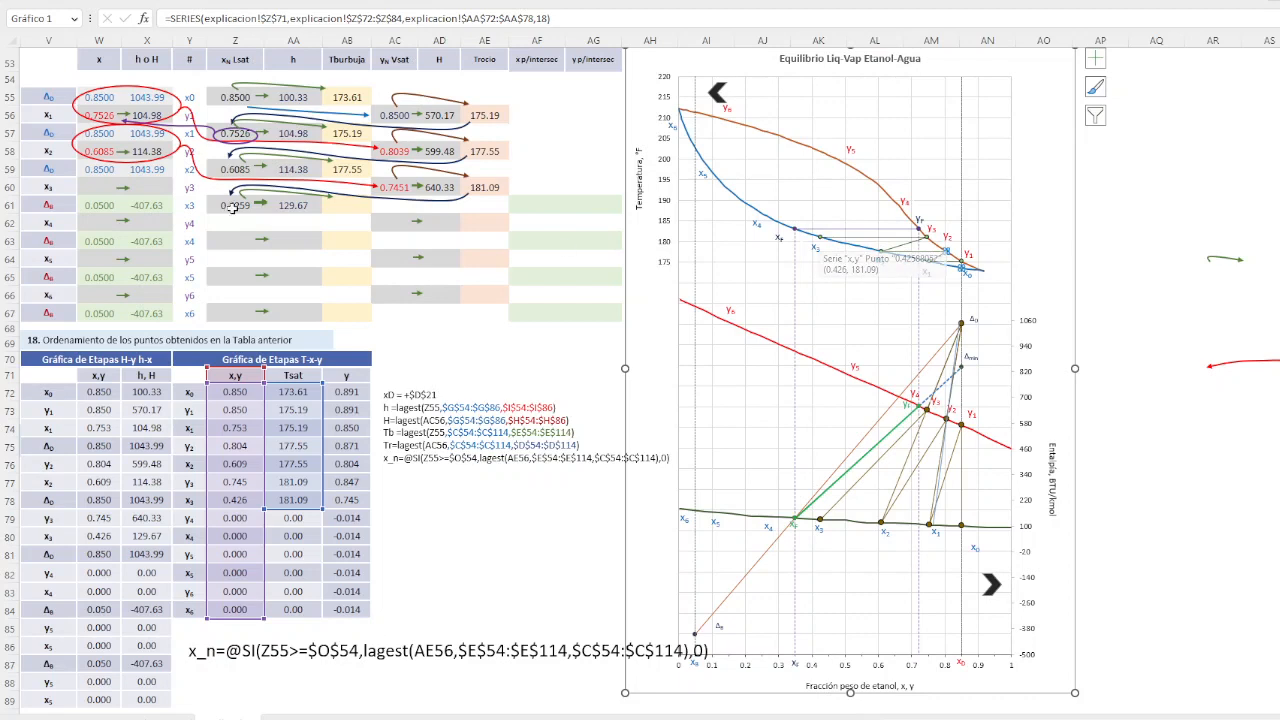
{"action": "left_click", "coordinate": [230, 205]}
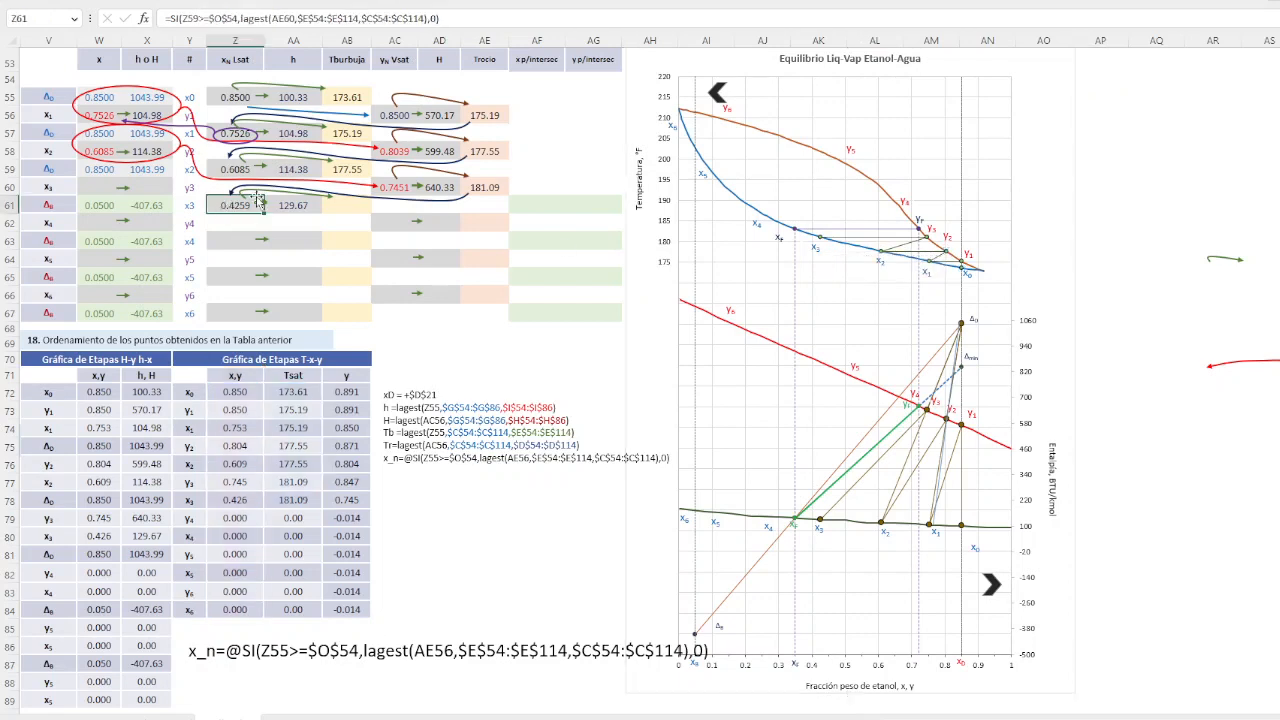
{"action": "left_click", "coordinate": [352, 173]}
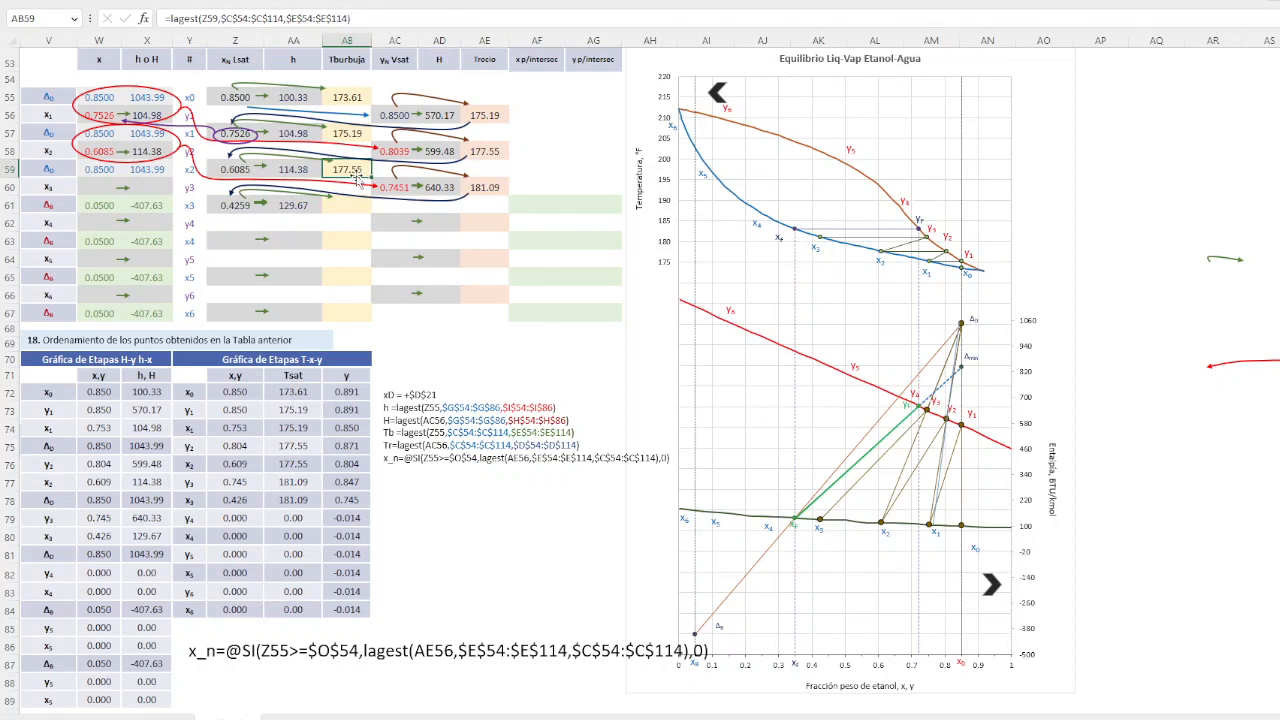
{"action": "left_click_drag", "start_coordinate": [358, 178], "coordinate": [358, 210]}
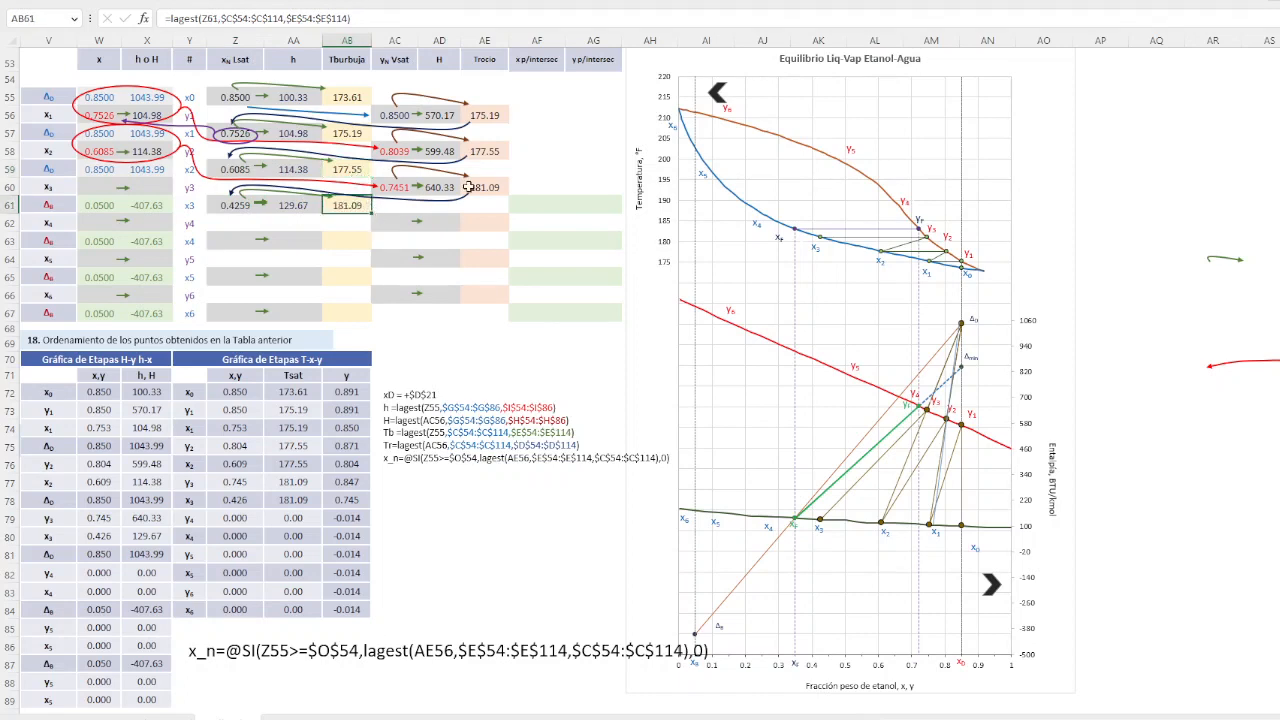
{"action": "left_click", "coordinate": [468, 187]}
{"action": "left_click", "coordinate": [348, 206]}
{"action": "left_click", "coordinate": [234, 205]}
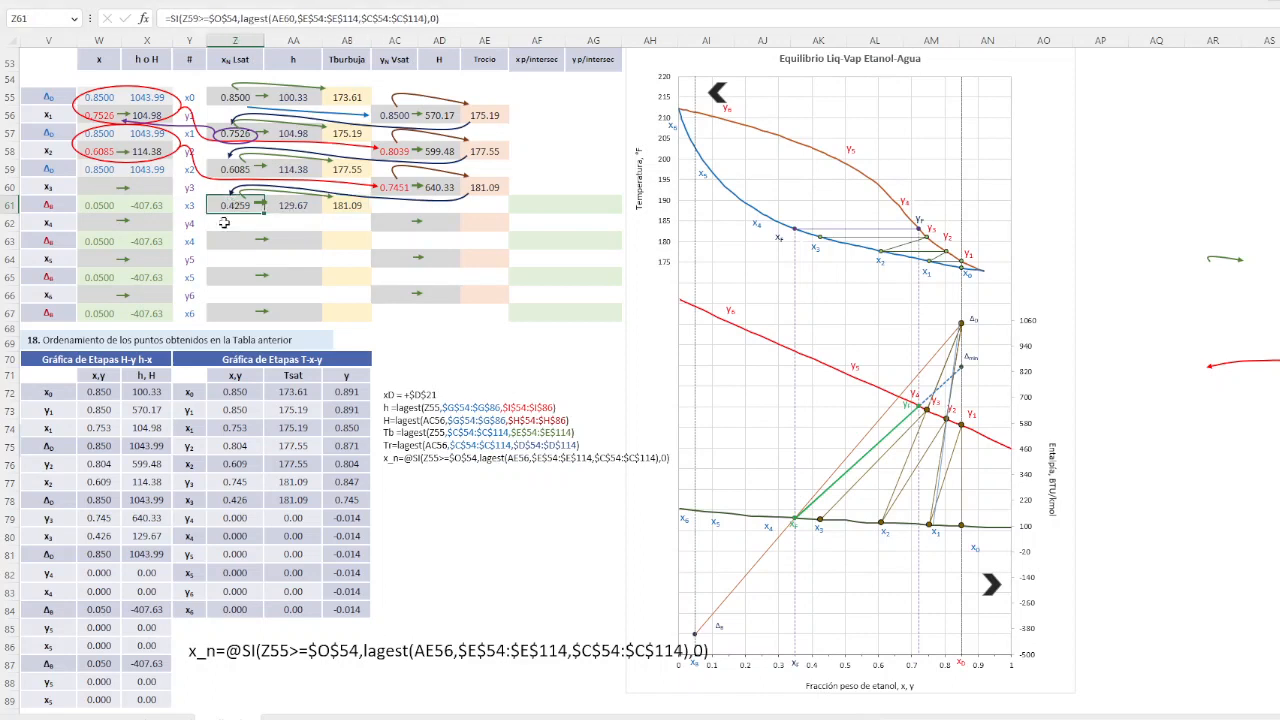
Link W60 to Z61 and X60 to AA61, and duplicate the red oval-and-arrow marker to connect W59:X60 with AC62
{"action": "left_click", "coordinate": [97, 185]}
{"action": "type", "text": "+"}
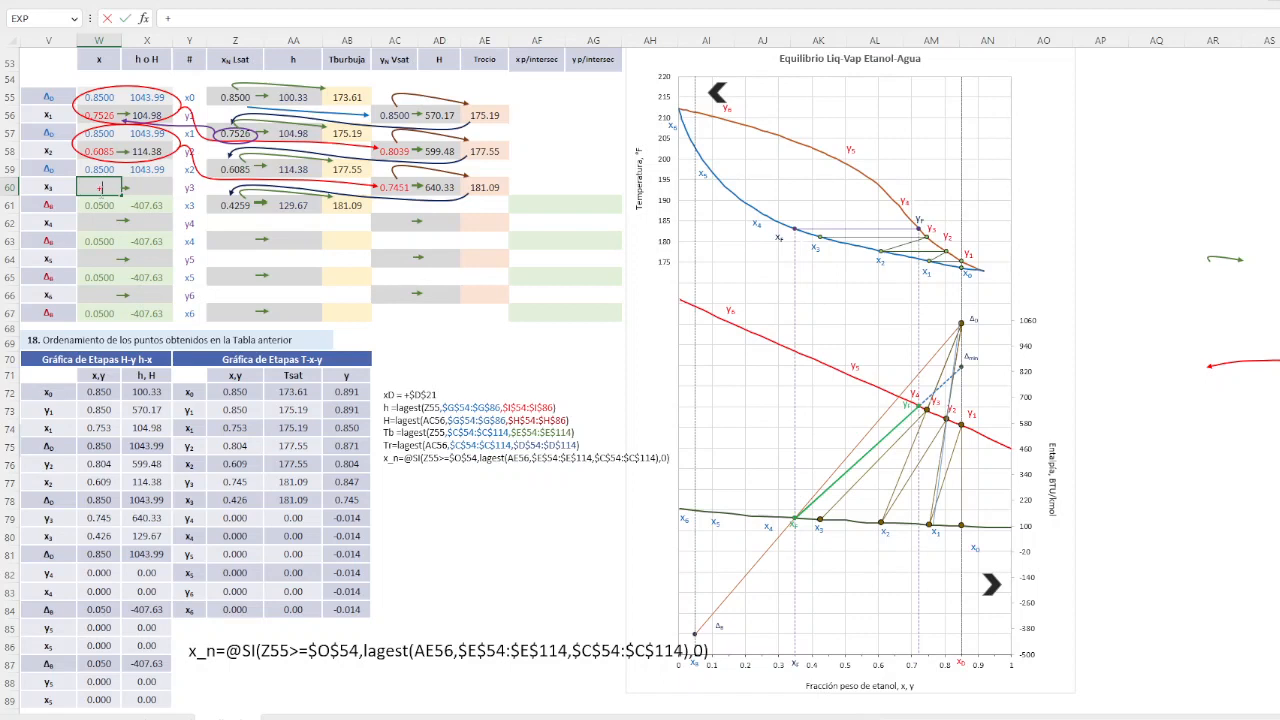
{"action": "left_click", "coordinate": [232, 200]}
{"action": "key", "text": "Return"}
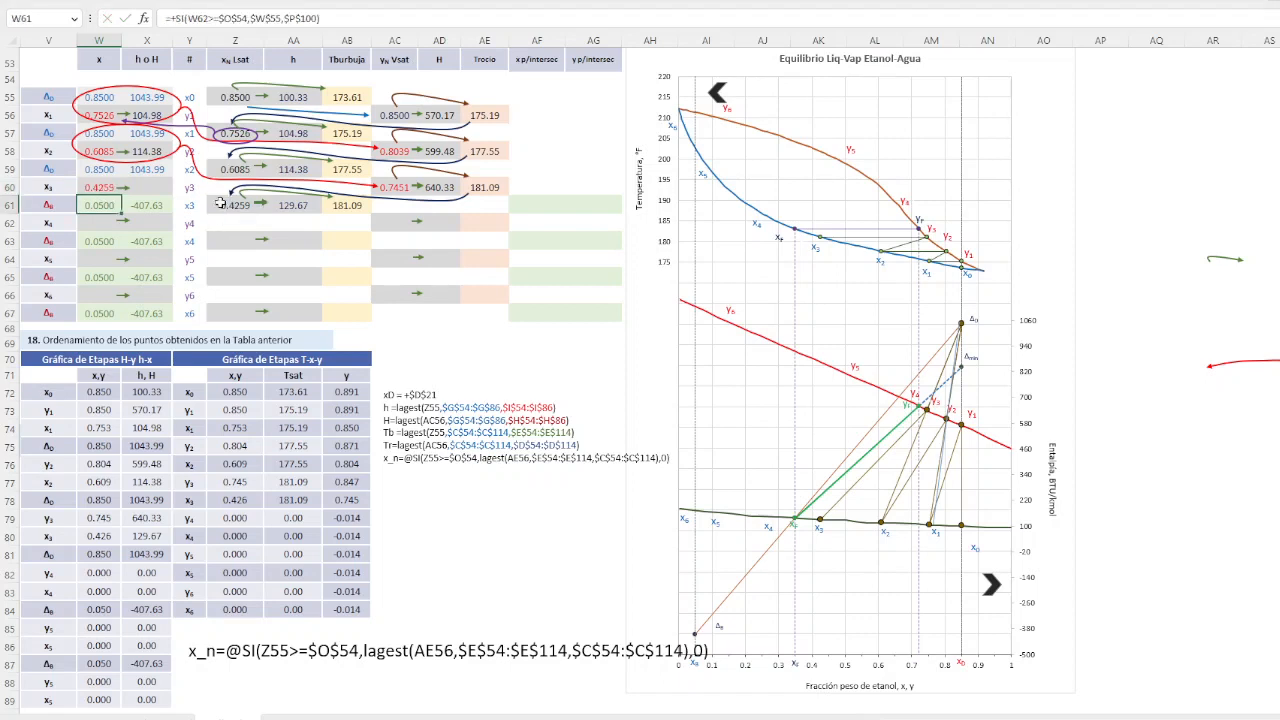
{"action": "left_click", "coordinate": [147, 187]}
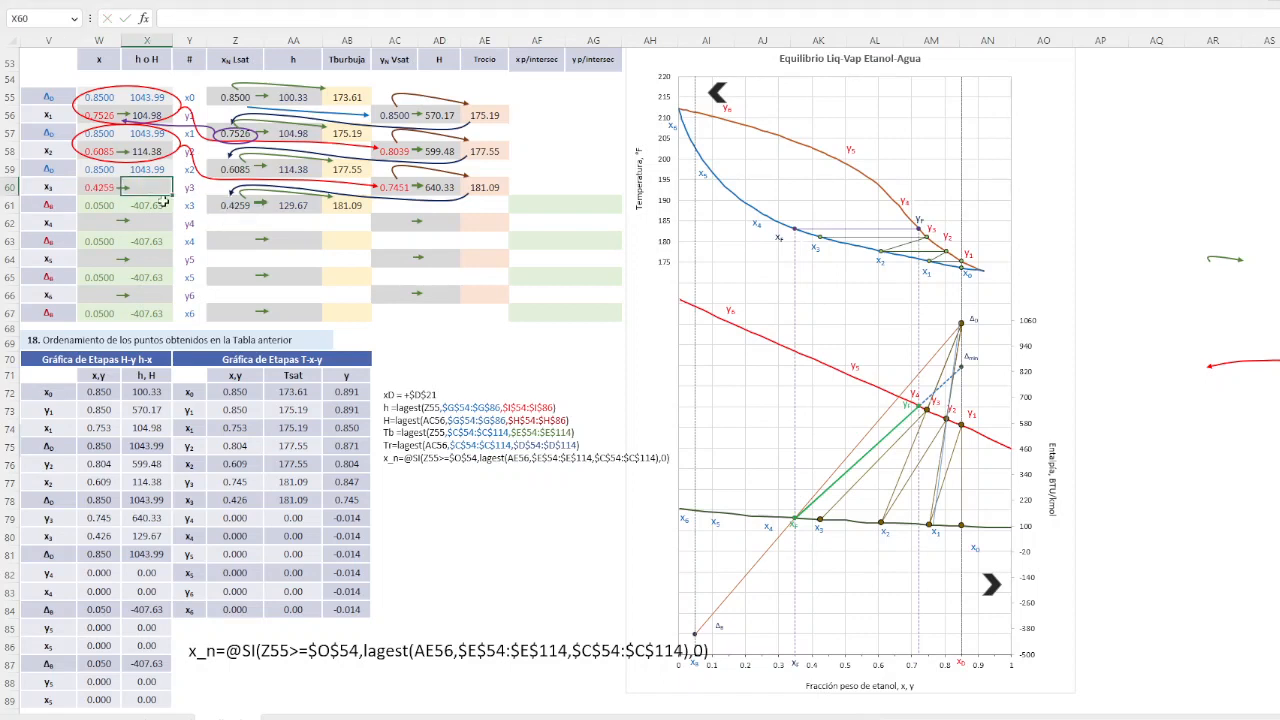
{"action": "type", "text": "+"}
{"action": "left_click", "coordinate": [294, 206]}
{"action": "key", "text": "Return"}
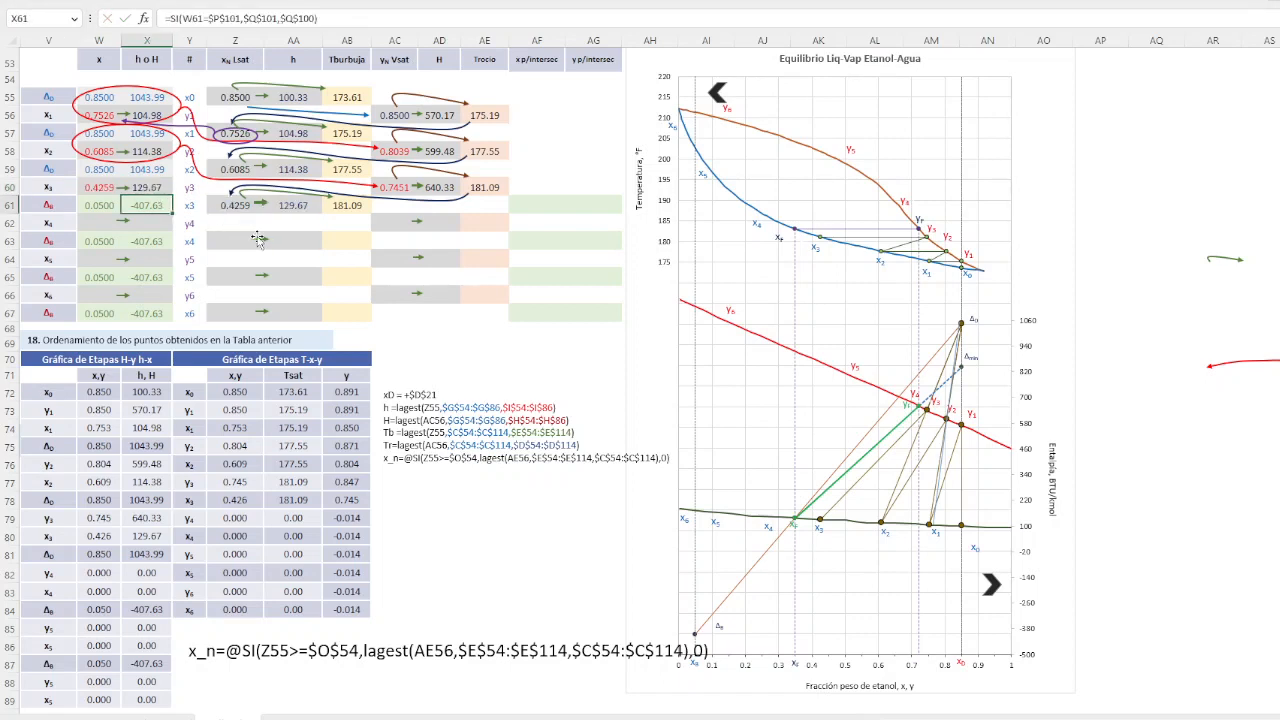
{"action": "left_click", "coordinate": [168, 157]}
{"action": "mouse_move", "coordinate": [168, 157]}
{"action": "left_mouse_down"}
{"action": "mouse_move", "coordinate": [173, 210]}
{"action": "mouse_move", "coordinate": [166, 202]}
{"action": "left_mouse_up"}
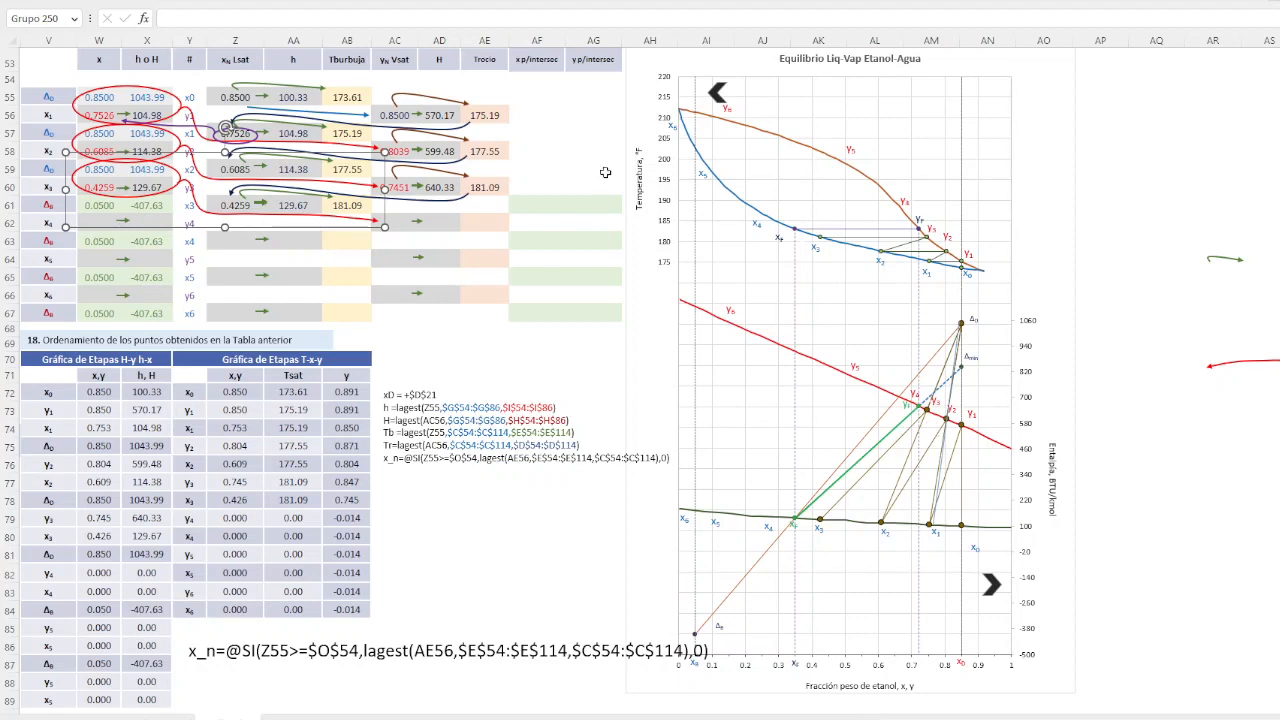
Draw a straight line on the enthalpy chart from x3 to the ΔD point, and move it aside into the blank cells
{"action": "left_click", "coordinate": [99, 3]}
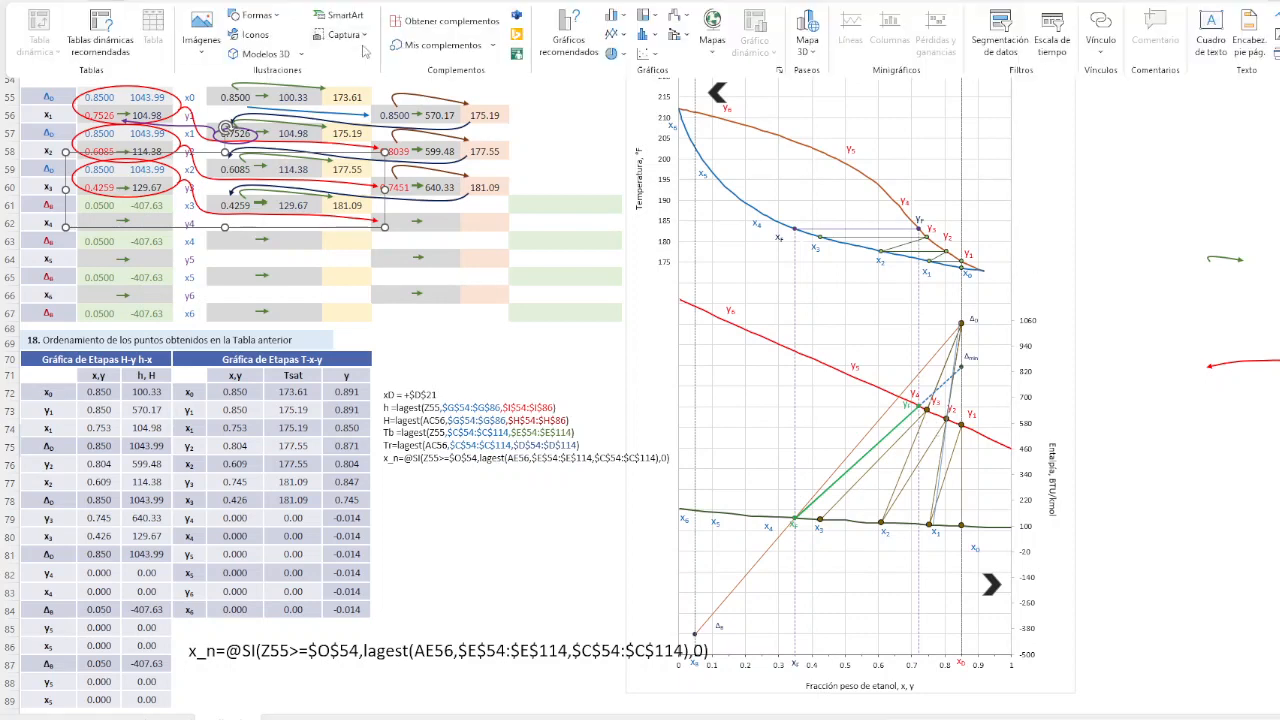
{"action": "left_click", "coordinate": [255, 15]}
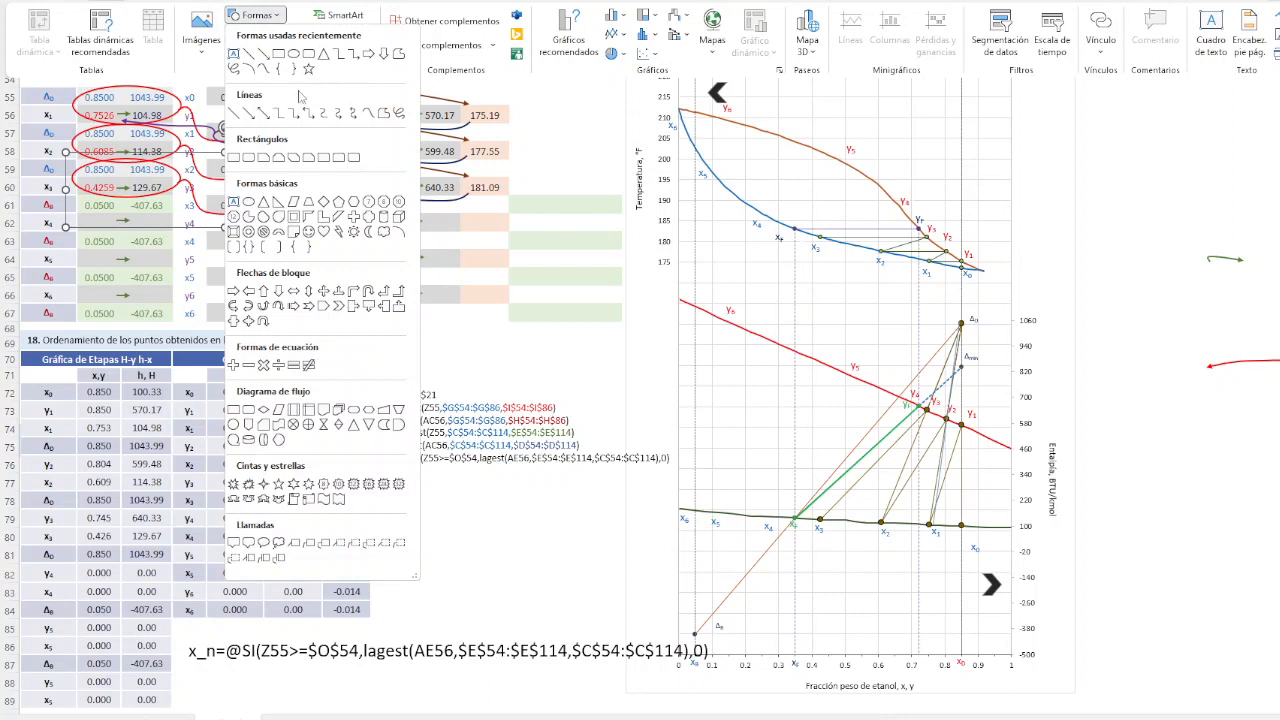
{"action": "left_click", "coordinate": [257, 60]}
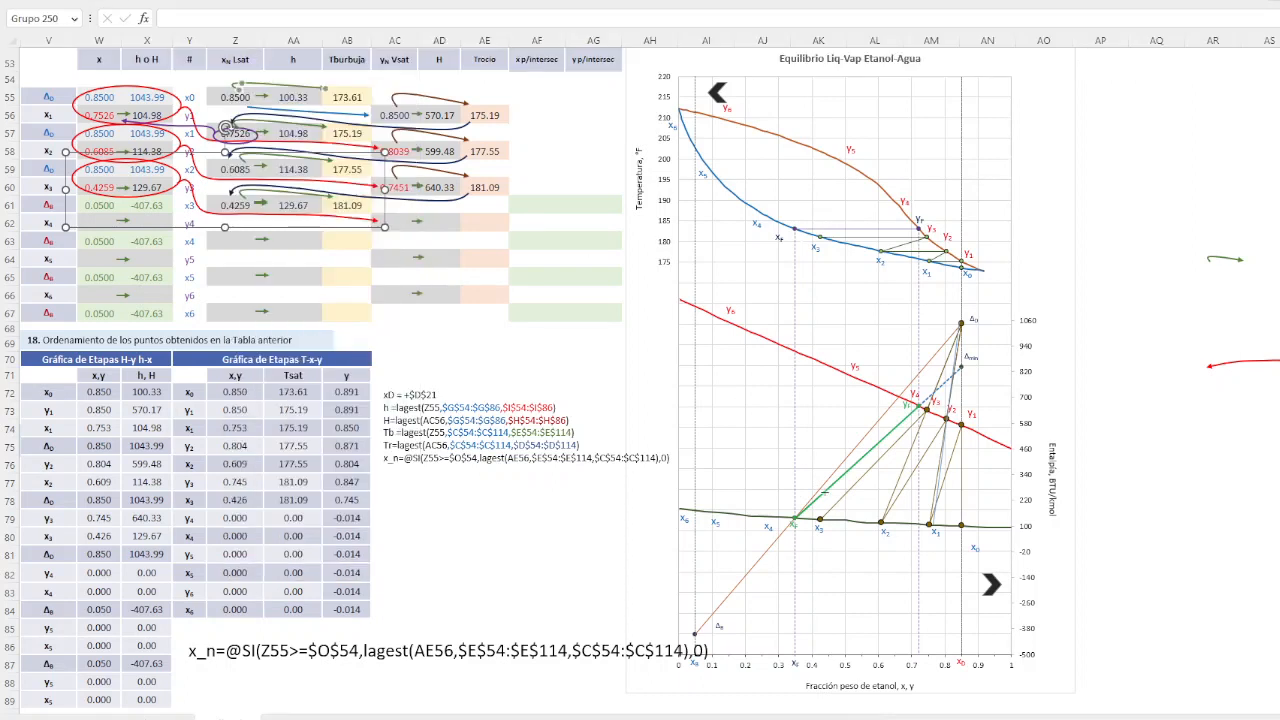
{"action": "left_click_drag", "start_coordinate": [820, 519], "coordinate": [961, 321]}
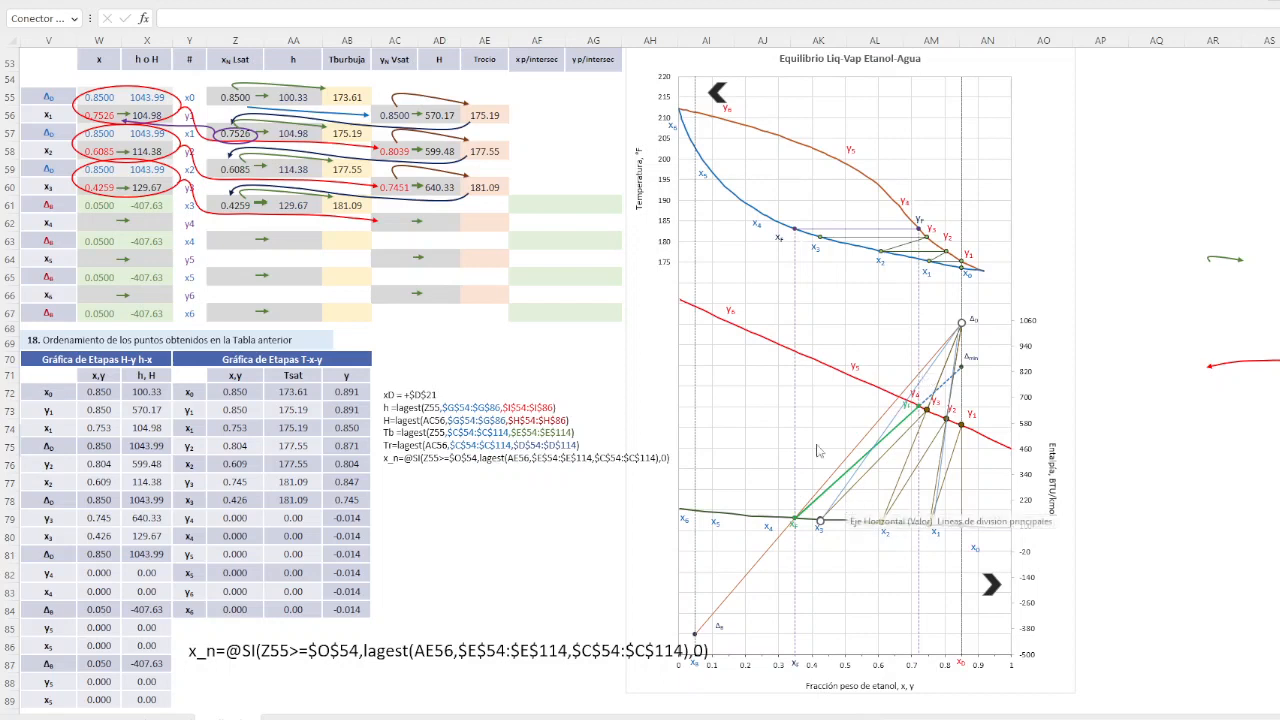
{"action": "left_click_drag", "start_coordinate": [892, 416], "coordinate": [1200, 426]}
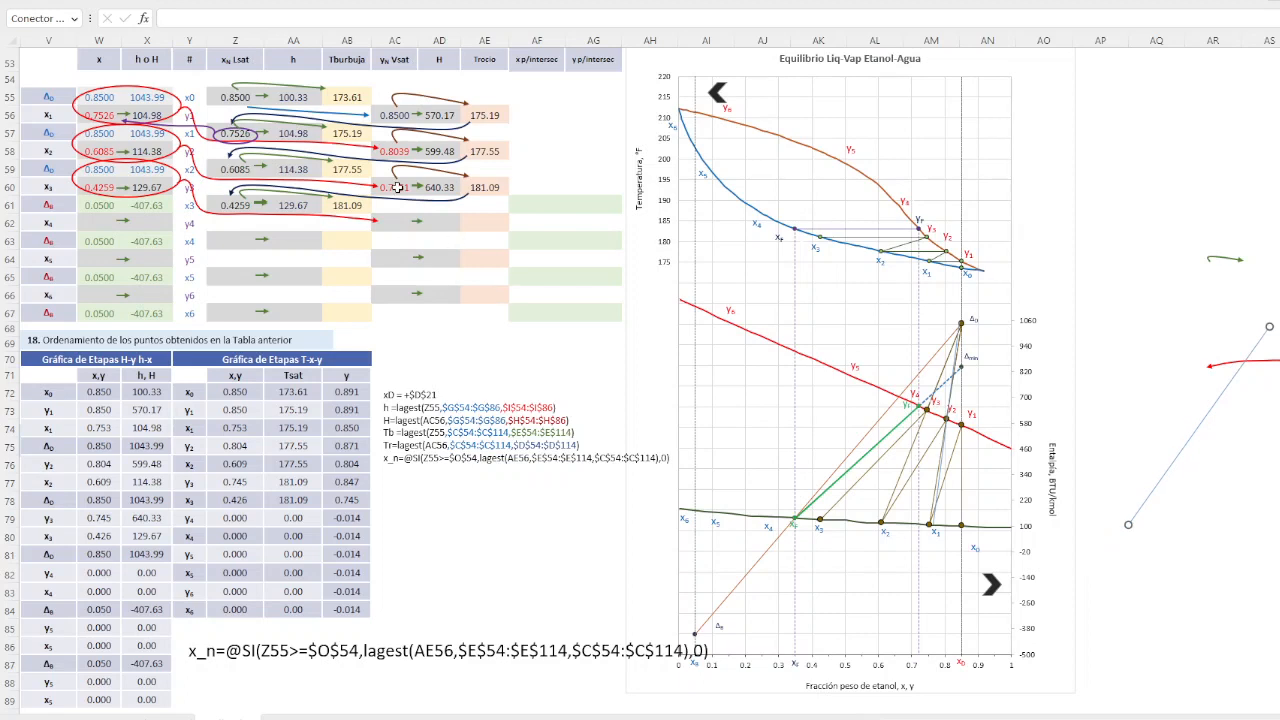
Copy the CruzCurva formula from AC60 to AC62 and change its point ranges to $W$59:$W$60 and $X$59:$X$60
{"action": "mouse_move", "coordinate": [400, 205]}
{"action": "left_mouse_down"}
{"action": "mouse_move", "coordinate": [407, 230]}
{"action": "mouse_move", "coordinate": [398, 198]}
{"action": "left_mouse_up"}
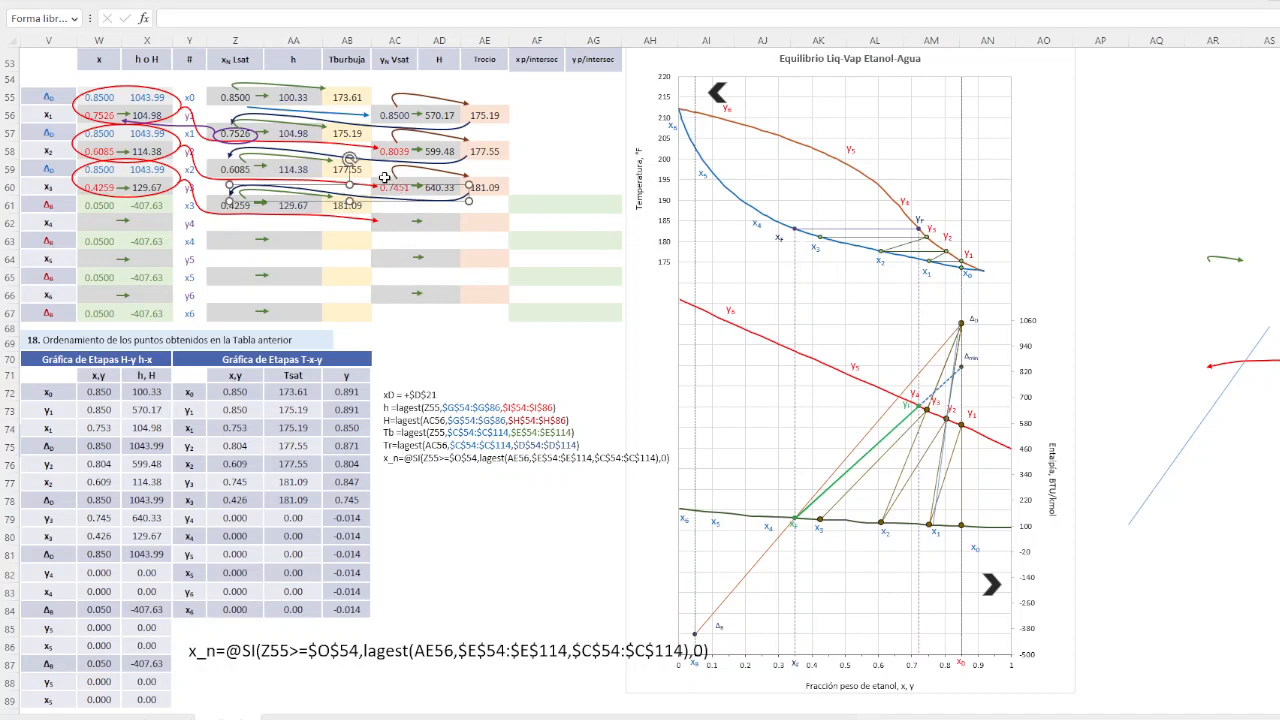
{"action": "left_click", "coordinate": [396, 169]}
{"action": "key", "text": "ctrl+x"}
{"action": "key", "text": "Down"}
{"action": "key", "text": "ctrl+v"}
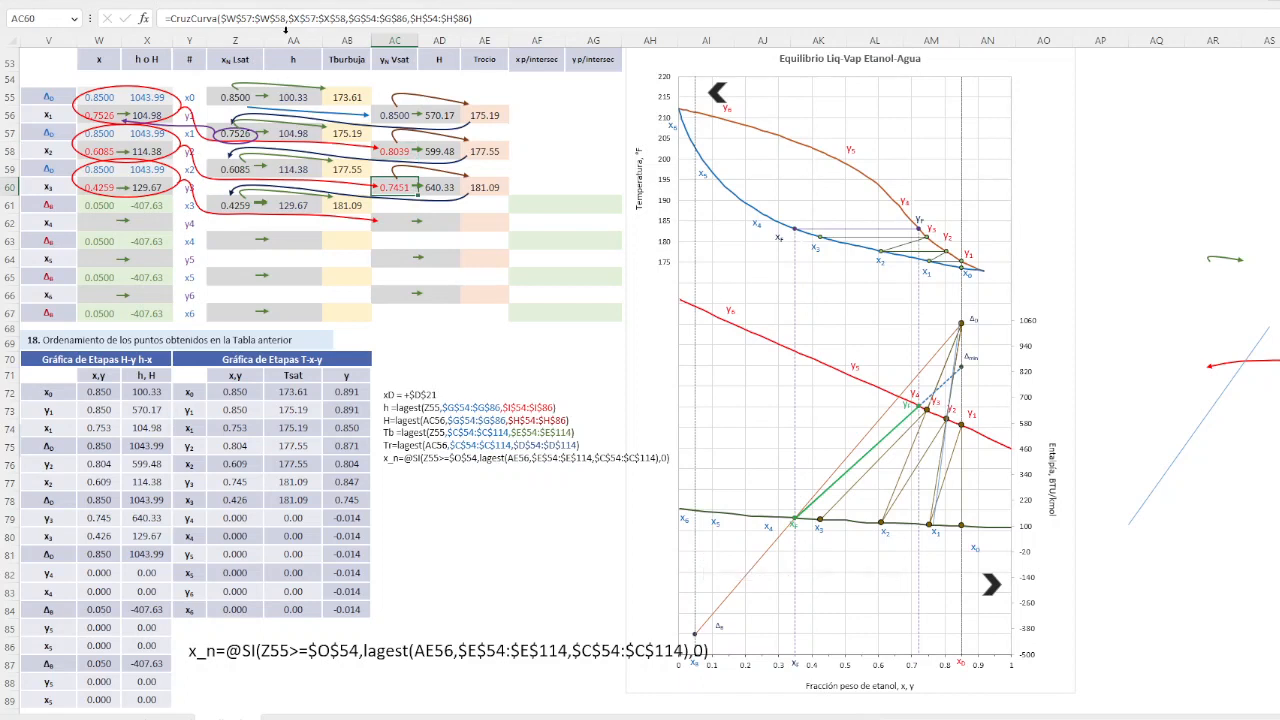
{"action": "key", "text": "ctrl+c"}
{"action": "left_click", "coordinate": [395, 221]}
{"action": "key", "text": "ctrl+v"}
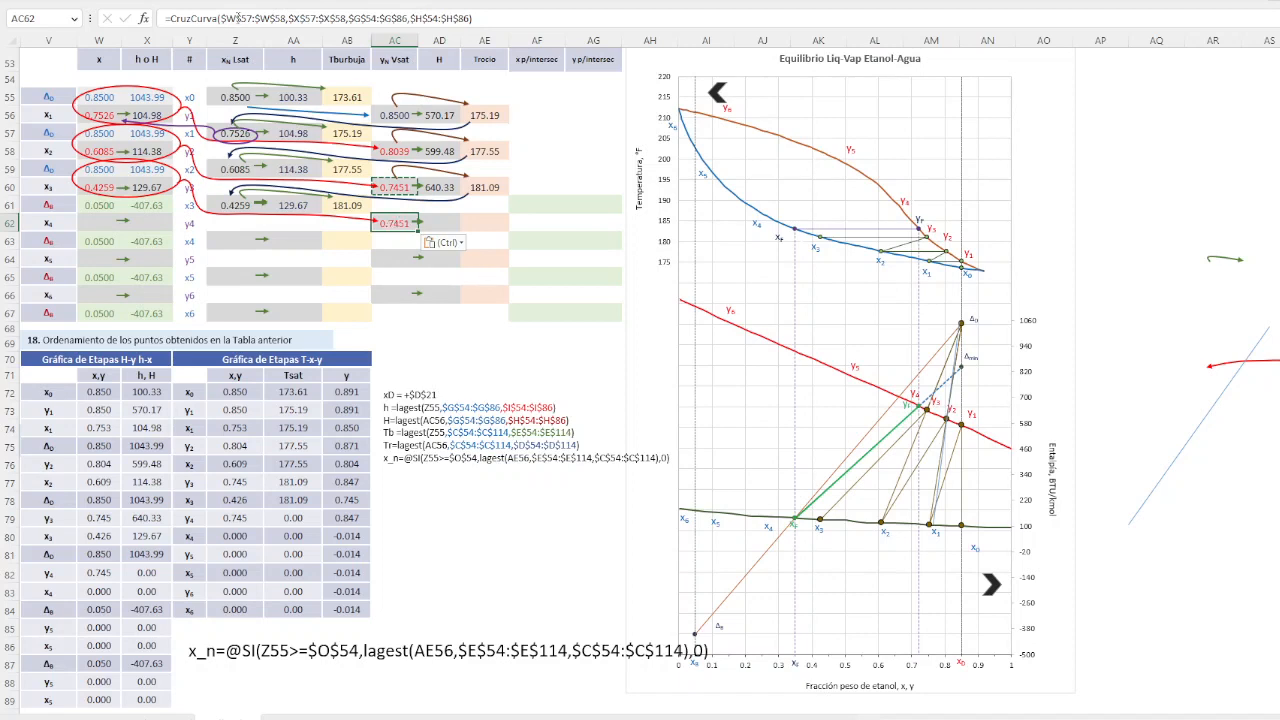
{"action": "left_click", "coordinate": [238, 18]}
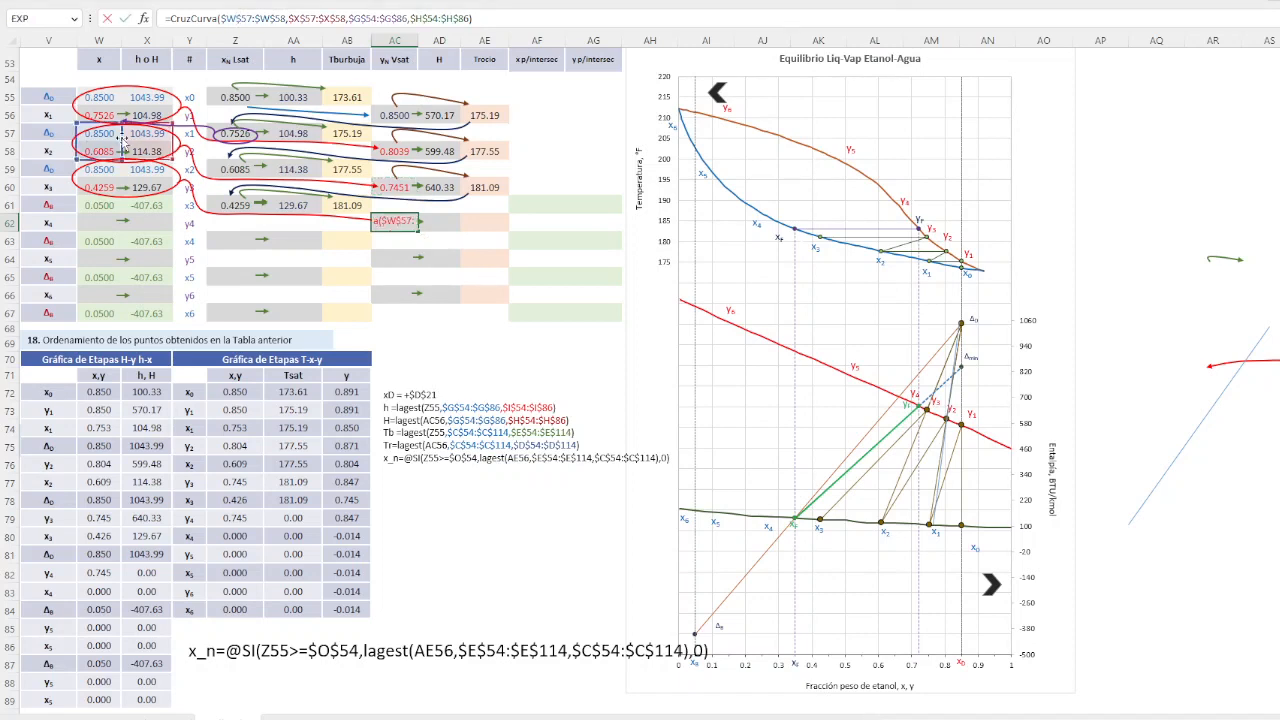
{"action": "left_click_drag", "start_coordinate": [122, 142], "coordinate": [138, 172]}
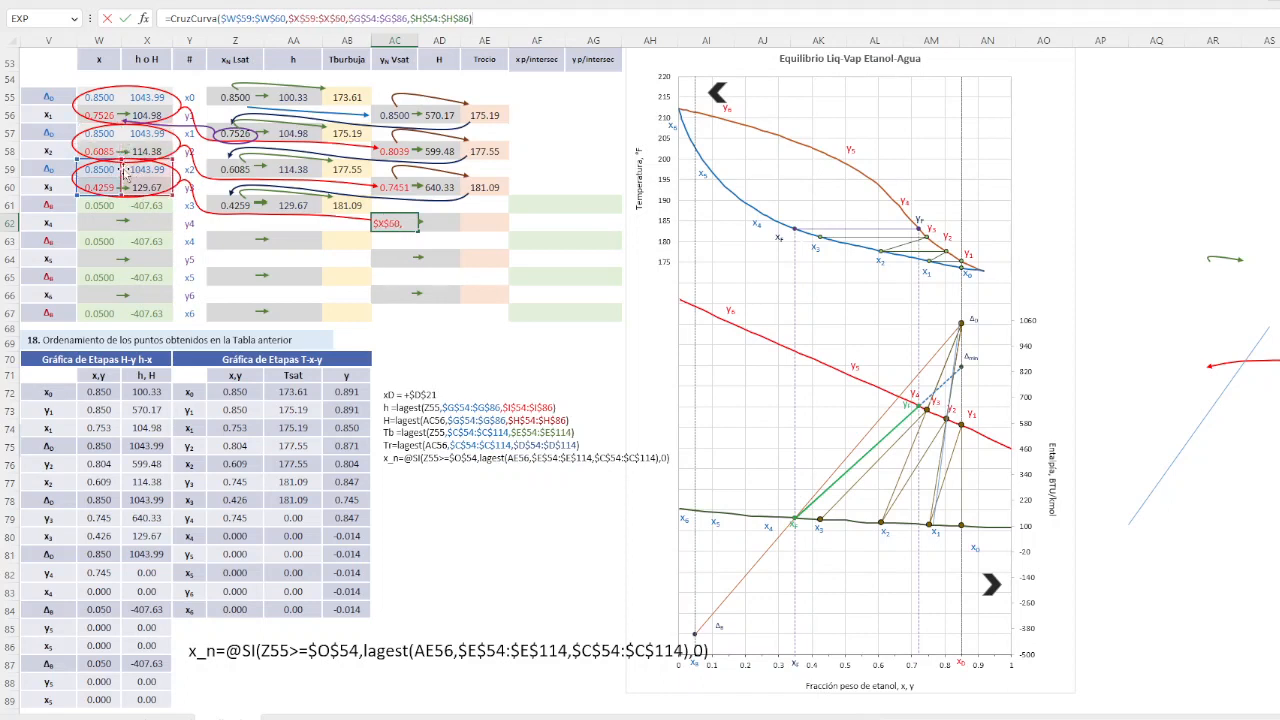
{"action": "key", "text": "Return"}
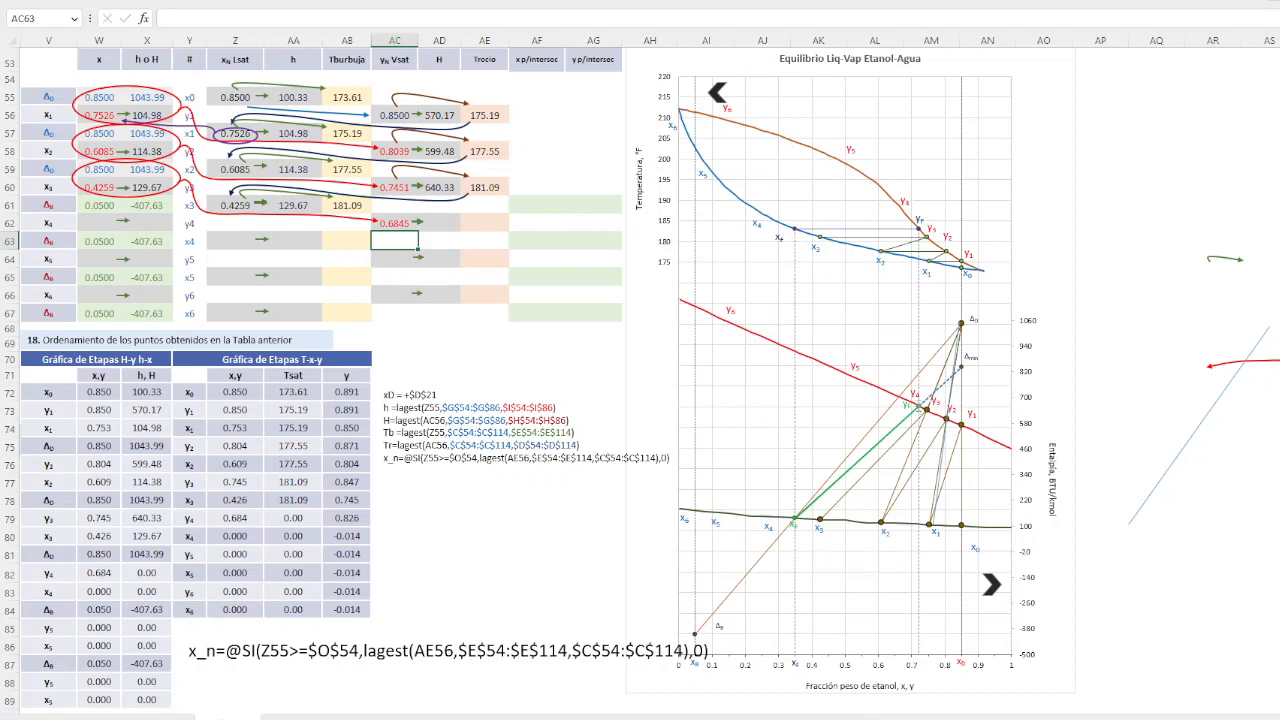
Trace y4 on the chart with the x3-ΔD line and a new vertical line reaching the composition axis, and move both lines aside
{"action": "left_click", "coordinate": [1199, 425]}
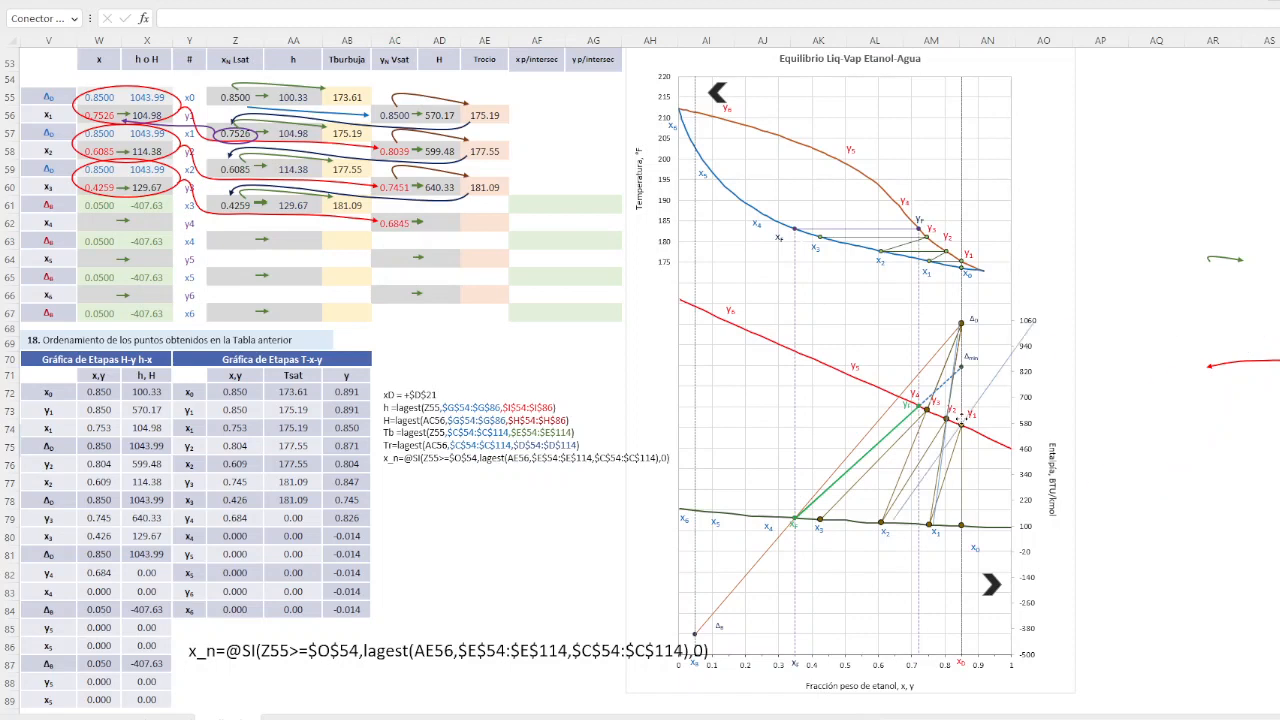
{"action": "left_click", "coordinate": [895, 416]}
{"action": "left_click_drag", "start_coordinate": [928, 375], "coordinate": [1145, 412]}
{"action": "left_click_drag", "start_coordinate": [1040, 555], "coordinate": [1184, 575]}
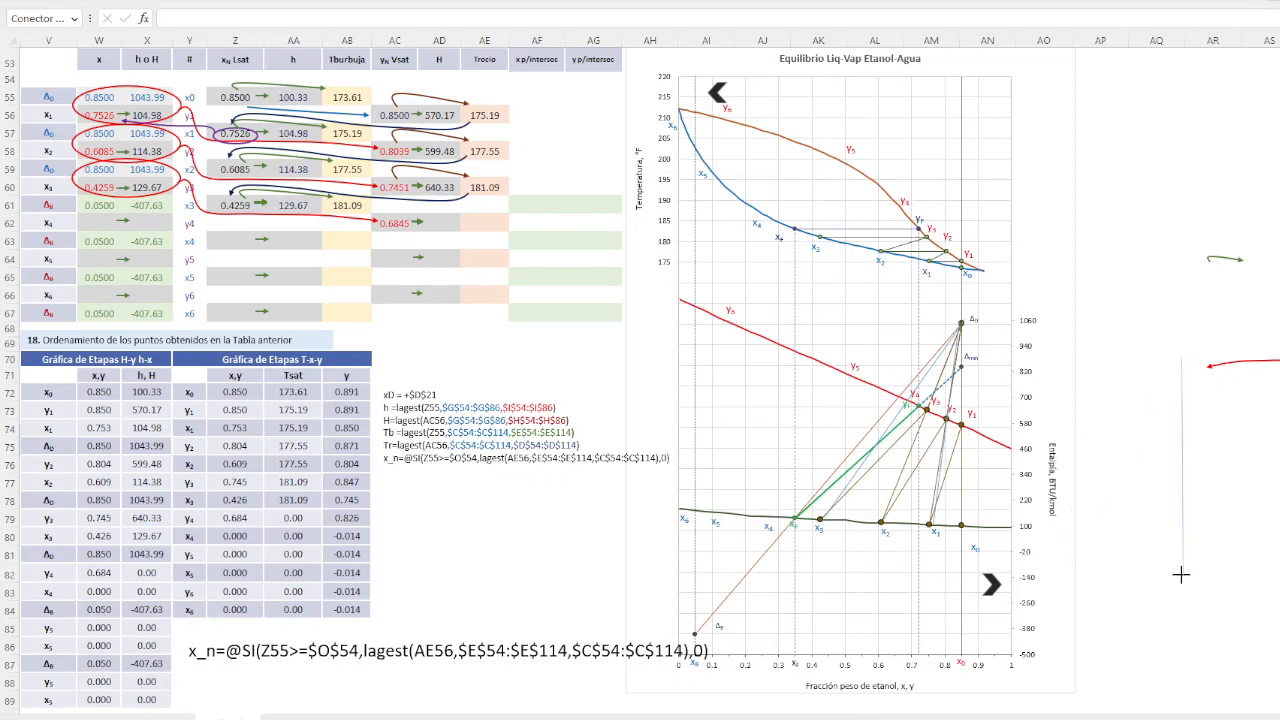
{"action": "left_click_drag", "start_coordinate": [1182, 490], "coordinate": [912, 512]}
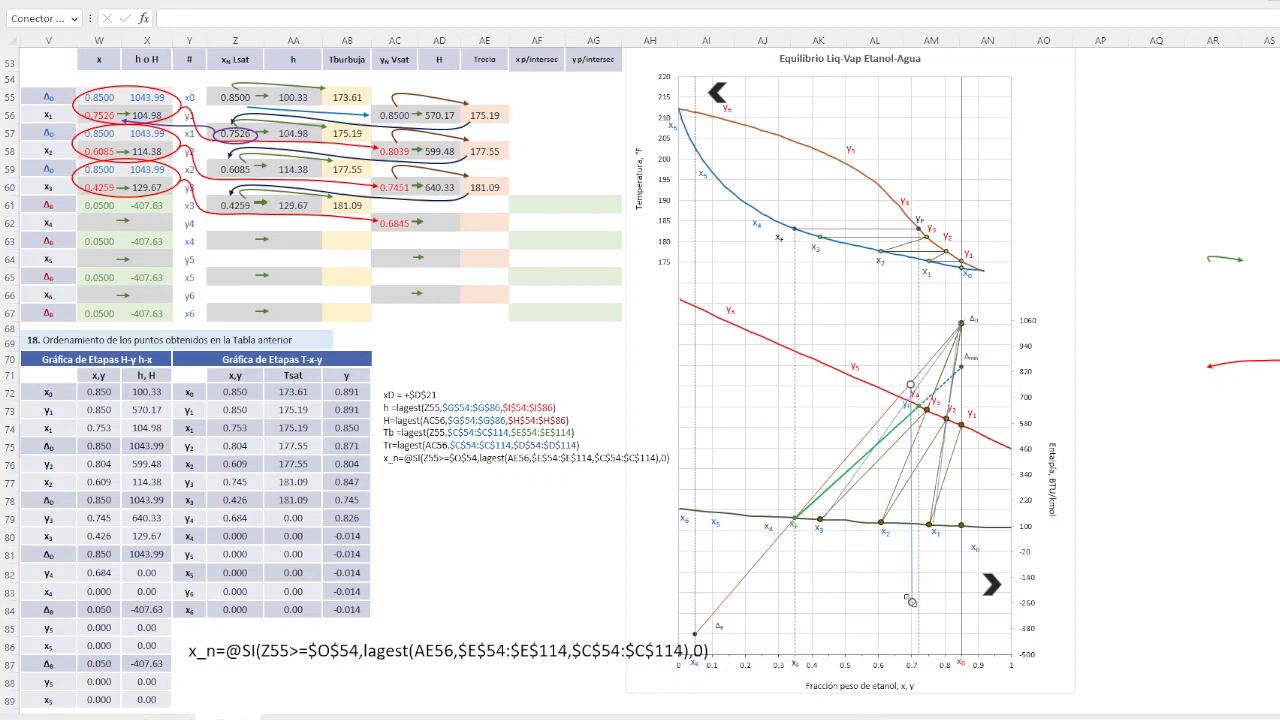
{"action": "left_click_drag", "start_coordinate": [911, 601], "coordinate": [907, 665]}
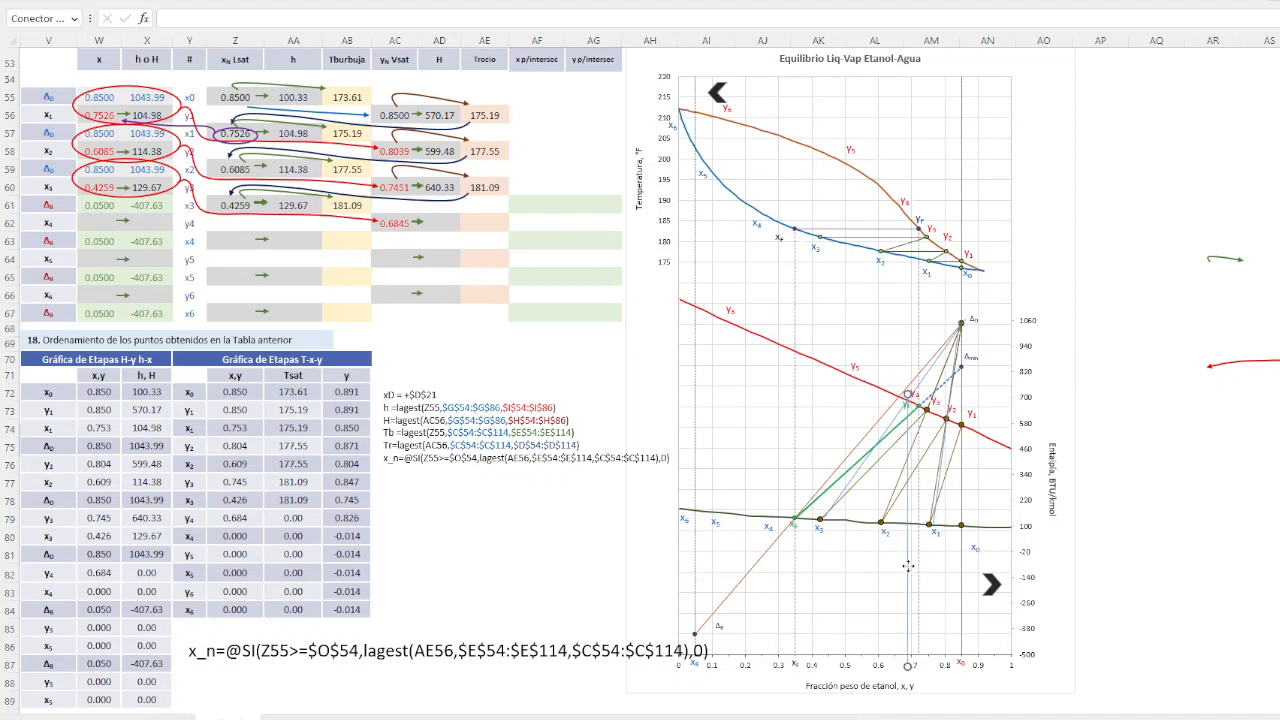
{"action": "left_click_drag", "start_coordinate": [908, 566], "coordinate": [1214, 580]}
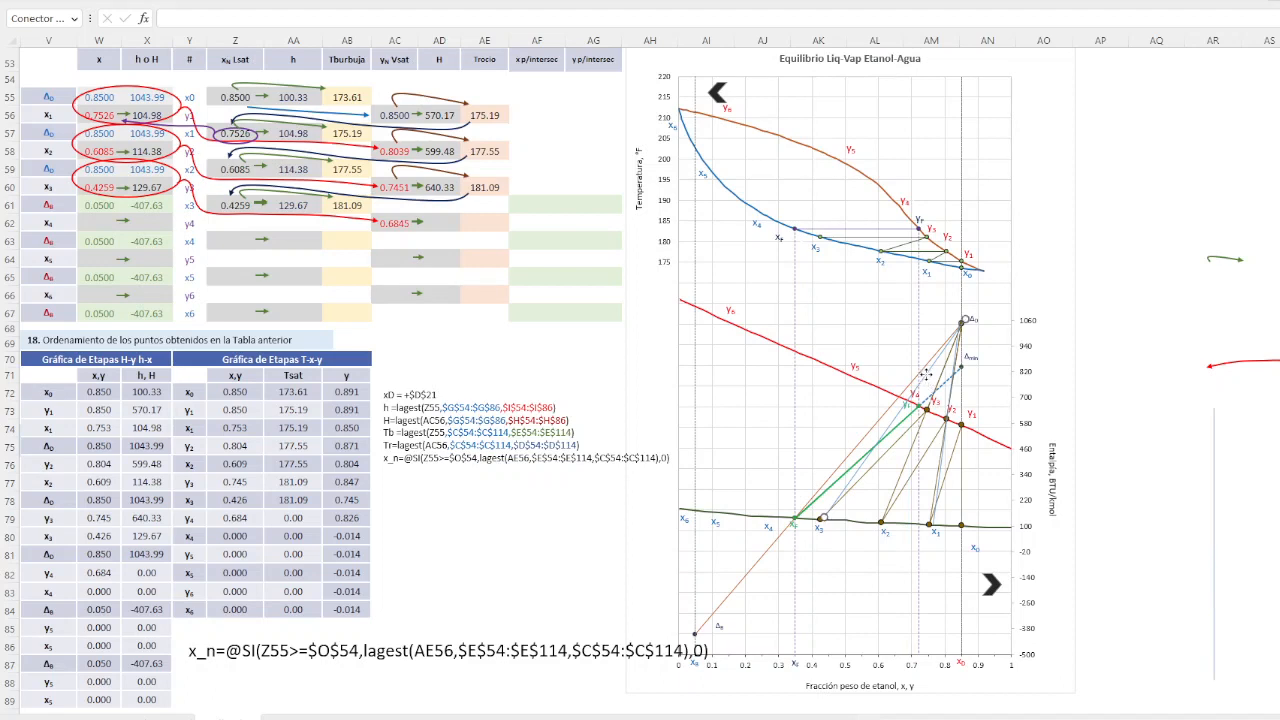
{"action": "left_click_drag", "start_coordinate": [927, 380], "coordinate": [1251, 487]}
Copy the vapor enthalpy formula from AD60 to AD62
{"action": "left_click", "coordinate": [441, 192]}
{"action": "key", "text": "ctrl+c"}
{"action": "left_click", "coordinate": [441, 222]}
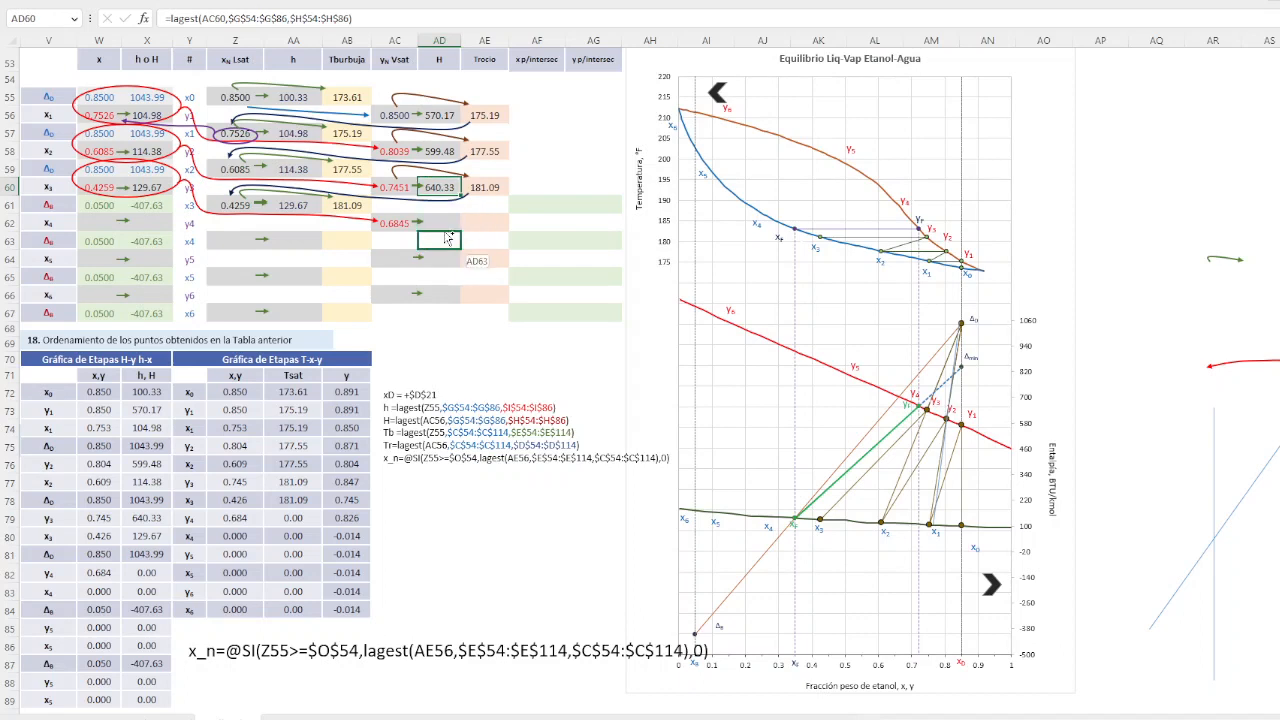
{"action": "key", "text": "ctrl+v"}
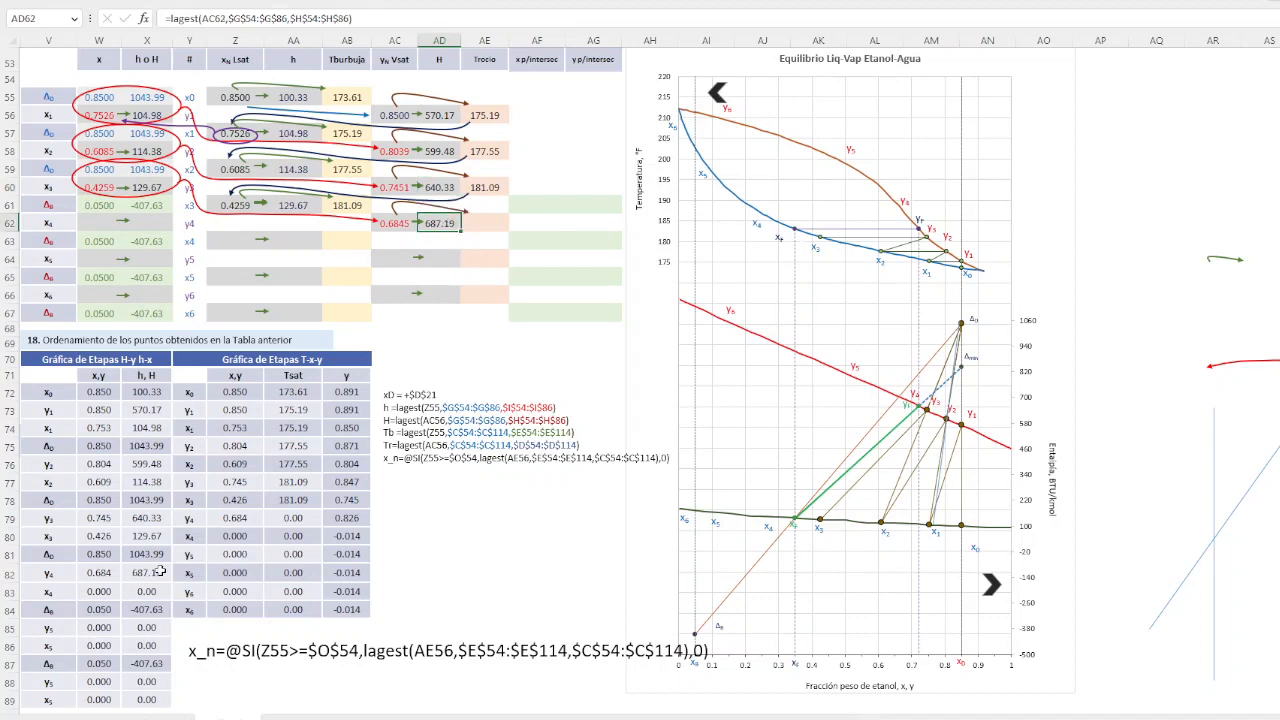
Extend the H-y h-x stage series in the chart to $W$72:$W$82 for X and $X$72:$X$82 for Y
{"action": "left_click", "coordinate": [867, 481]}
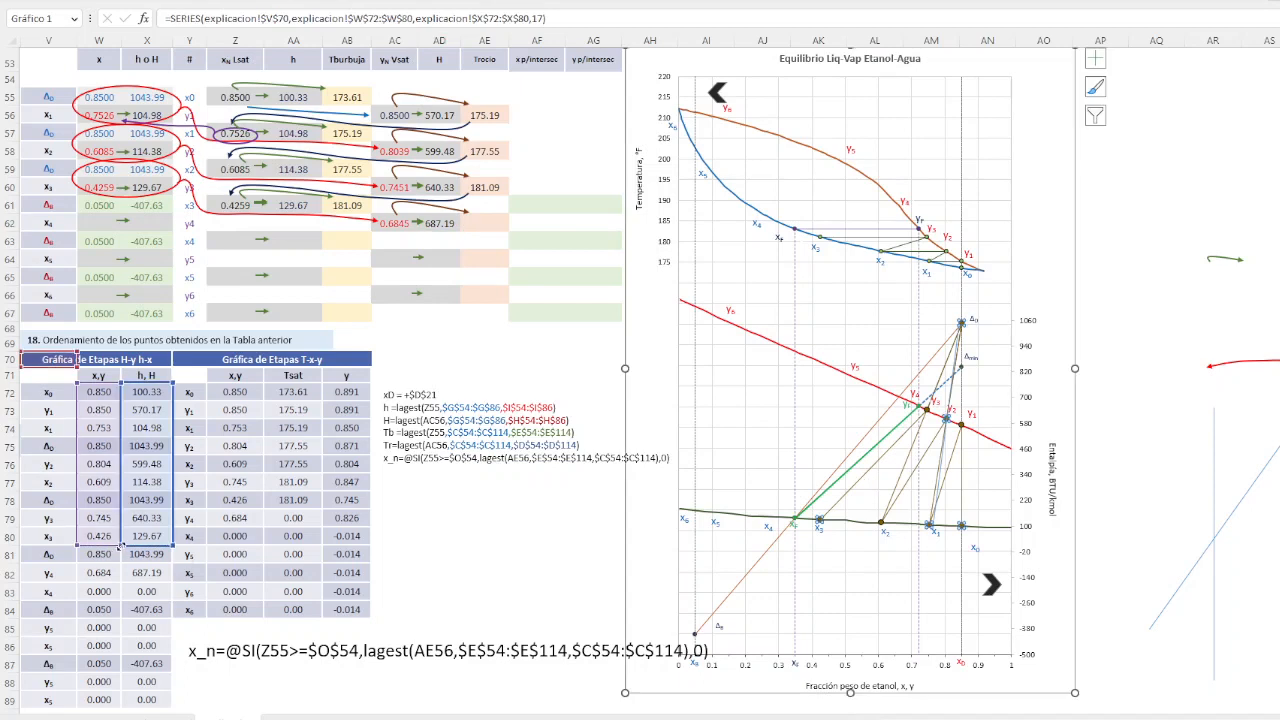
{"action": "left_click_drag", "start_coordinate": [119, 546], "coordinate": [77, 581]}
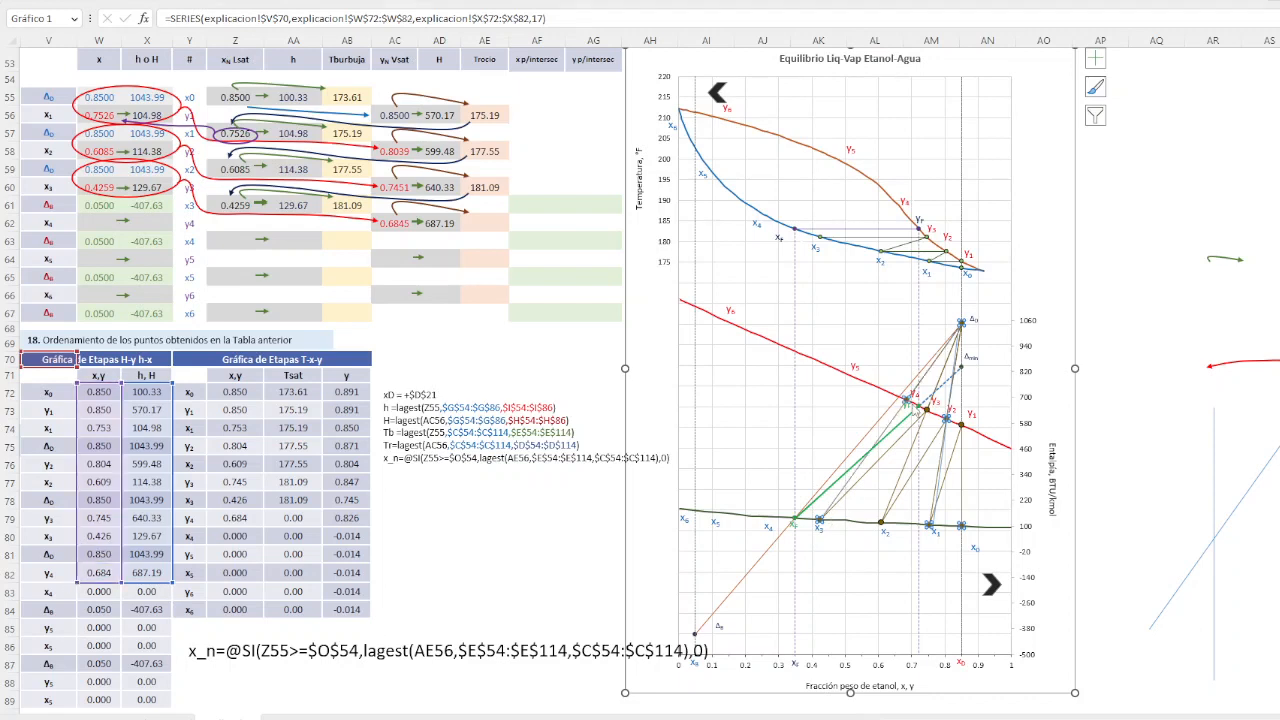
{"action": "left_click", "coordinate": [1100, 328]}
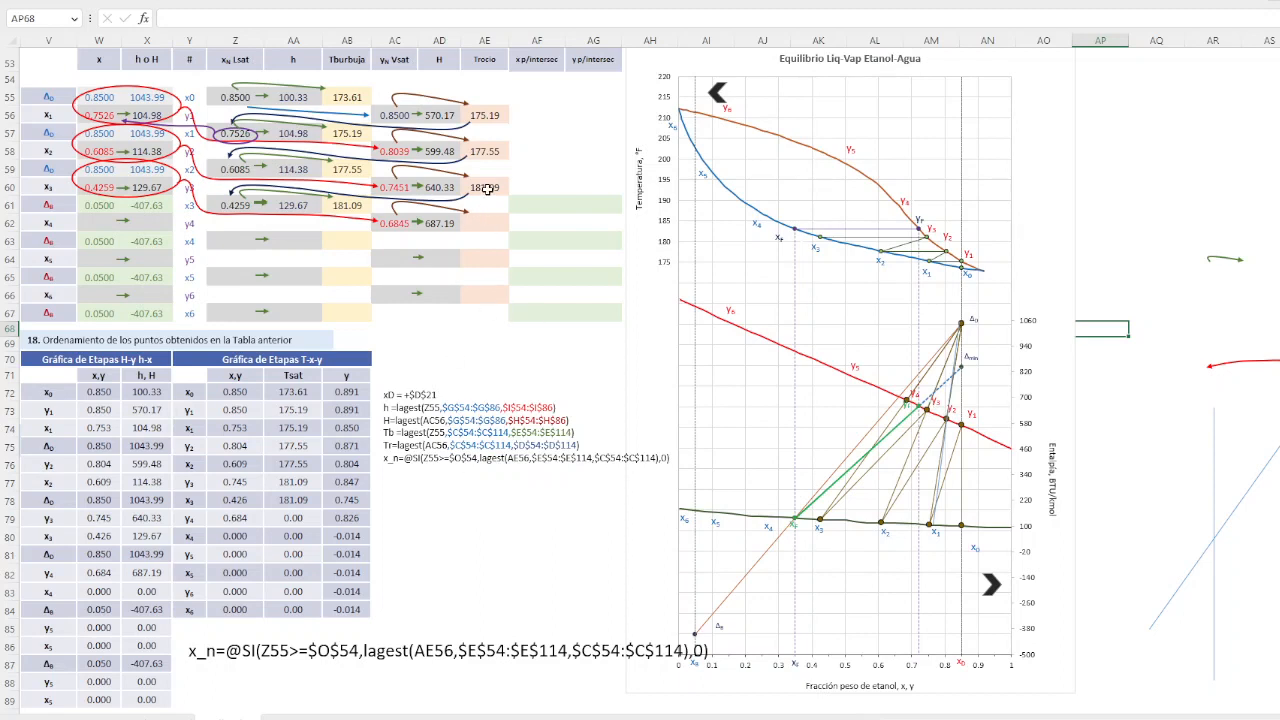
Check the y4 composition in AC62 and the data ranges of the T-x-y stage series
{"action": "left_click", "coordinate": [400, 223]}
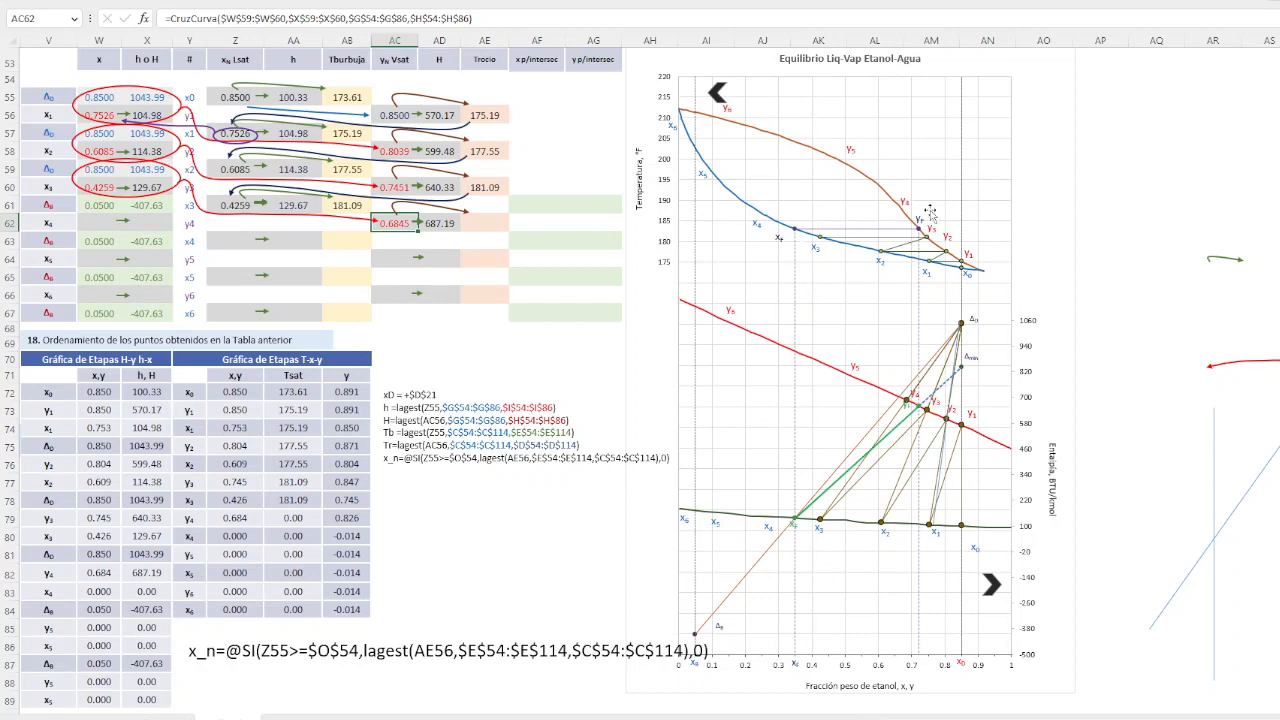
{"action": "left_click", "coordinate": [855, 245]}
{"action": "left_click", "coordinate": [857, 245]}
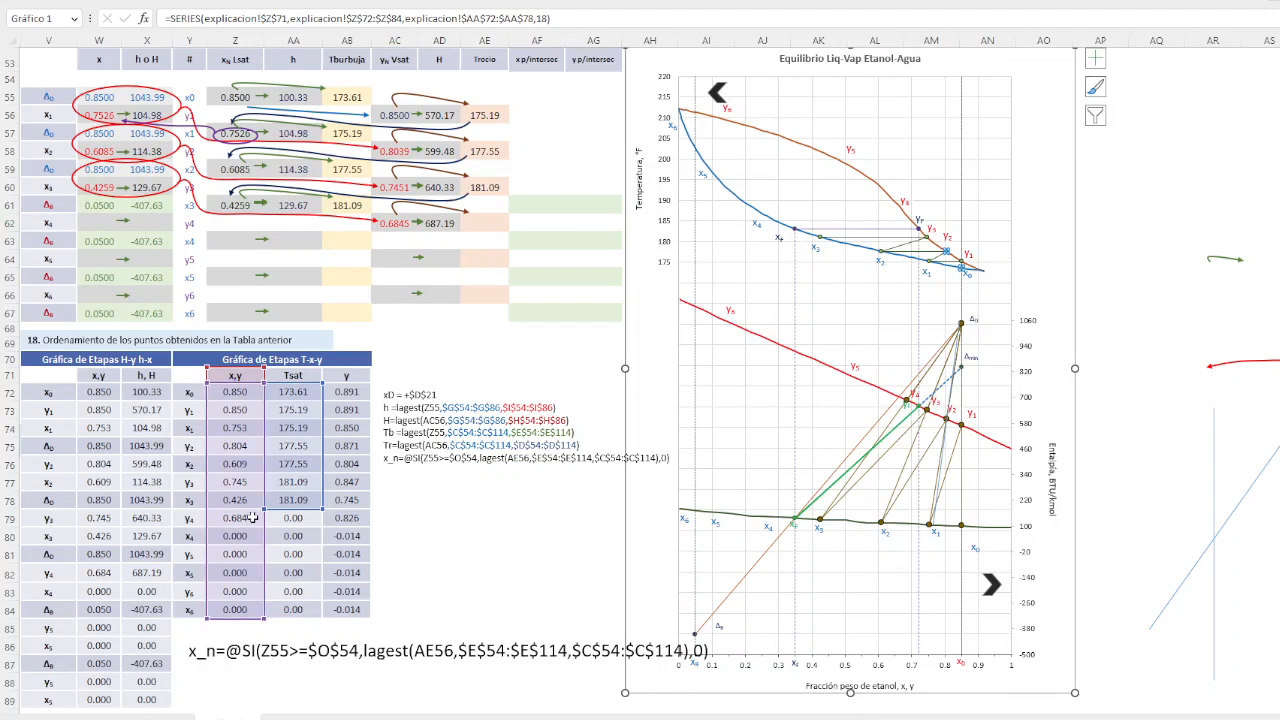
{"action": "left_click", "coordinate": [485, 205]}
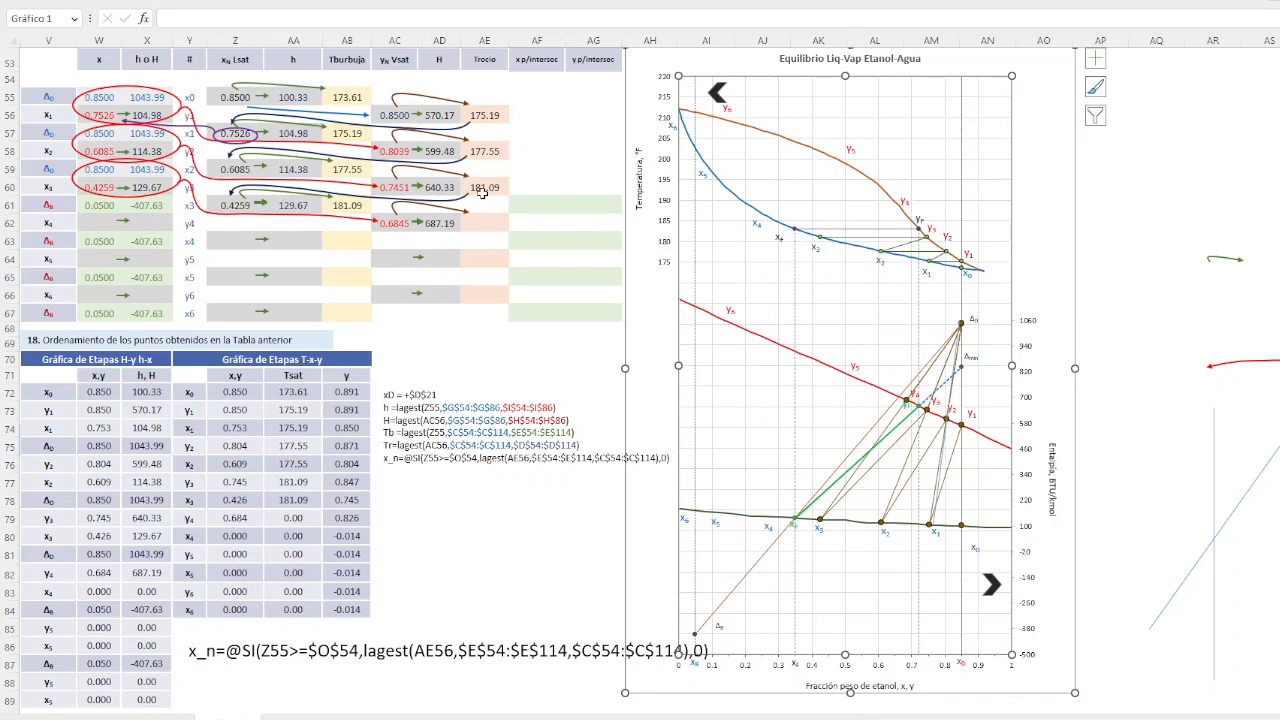
Copy the dew temperature formula from AE60 to AE62 and check its reference to AC62
{"action": "left_click", "coordinate": [485, 188]}
{"action": "key", "text": "ctrl+c"}
{"action": "left_click", "coordinate": [495, 223]}
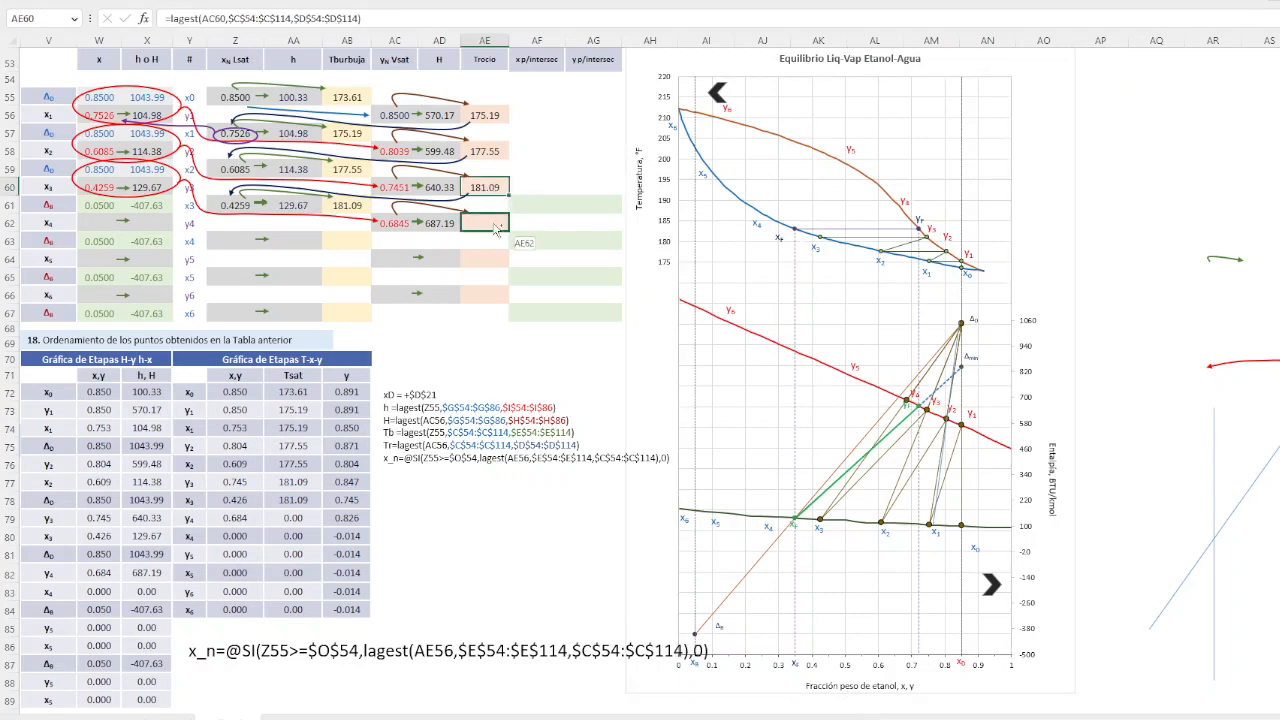
{"action": "key", "text": "ctrl+v"}
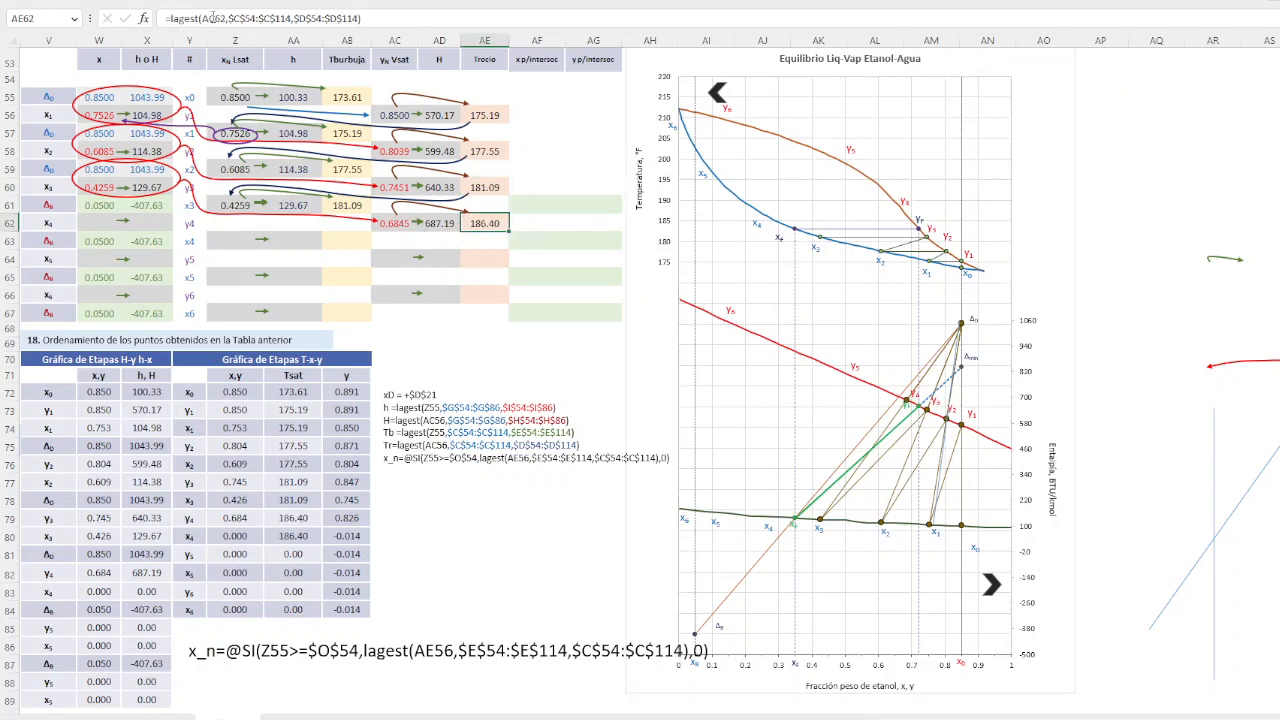
{"action": "key", "text": "F2"}
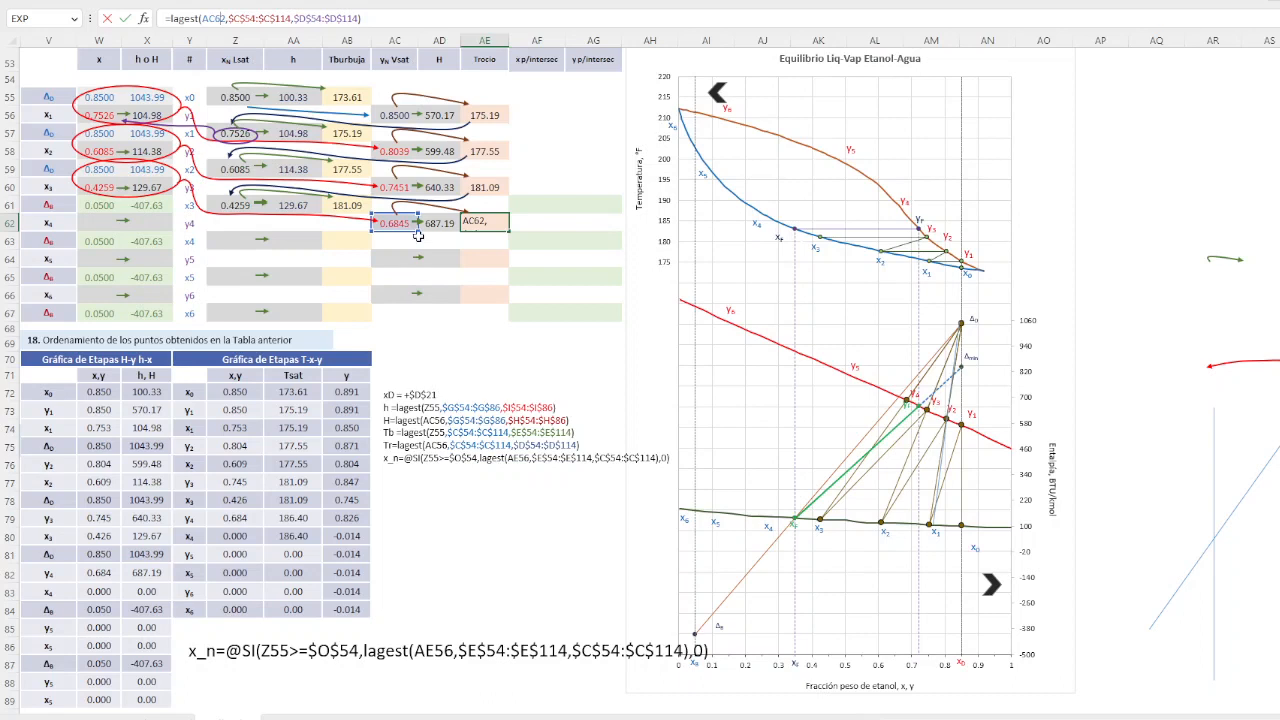
{"action": "key", "text": "Escape"}
Extend the Y range of the T-x-y stage series in the chart to $AA$72:$AA$79
{"action": "left_click", "coordinate": [865, 248]}
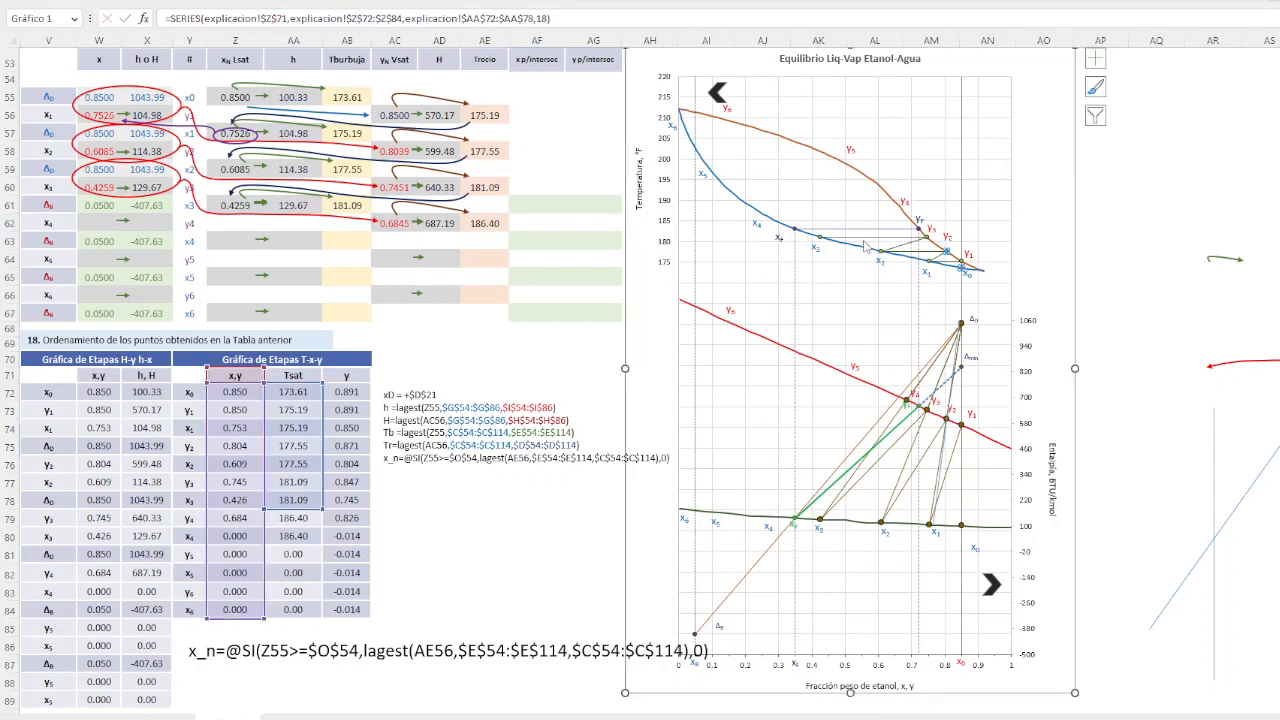
{"action": "mouse_move", "coordinate": [320, 508]}
{"action": "left_mouse_down"}
{"action": "mouse_move", "coordinate": [320, 542]}
{"action": "mouse_move", "coordinate": [320, 526]}
{"action": "left_mouse_up"}
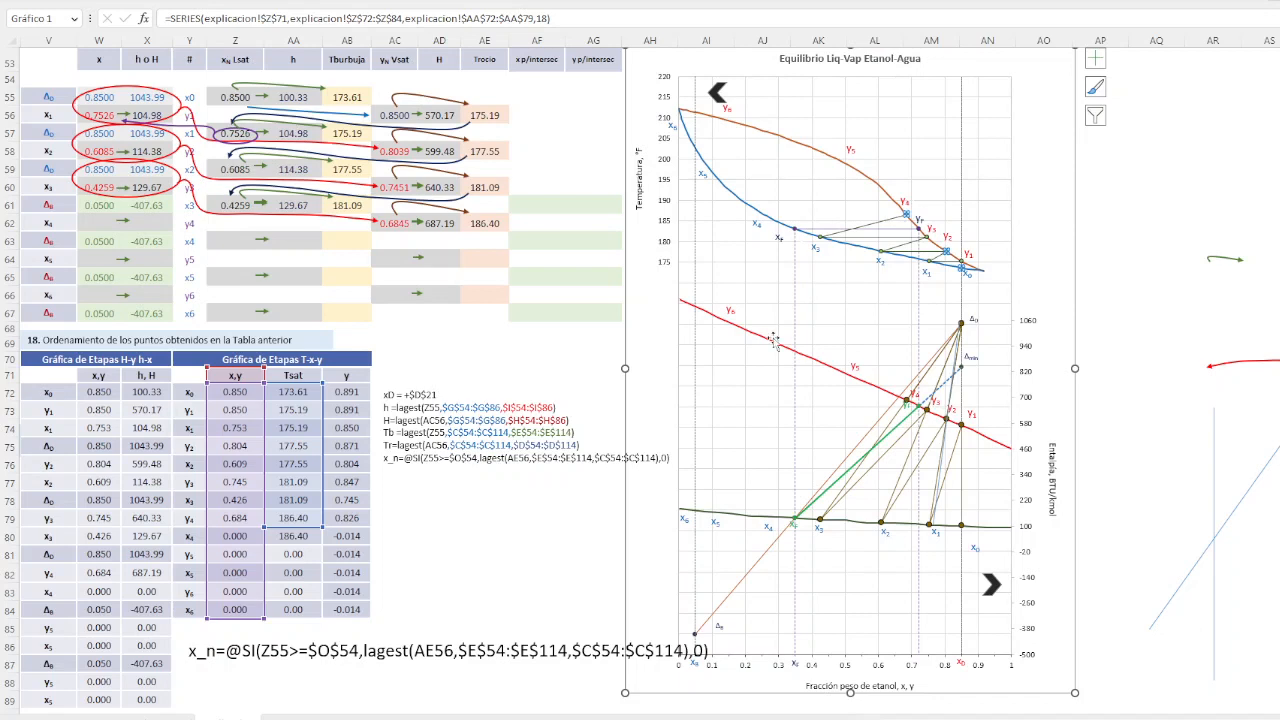
{"action": "left_click", "coordinate": [454, 347]}
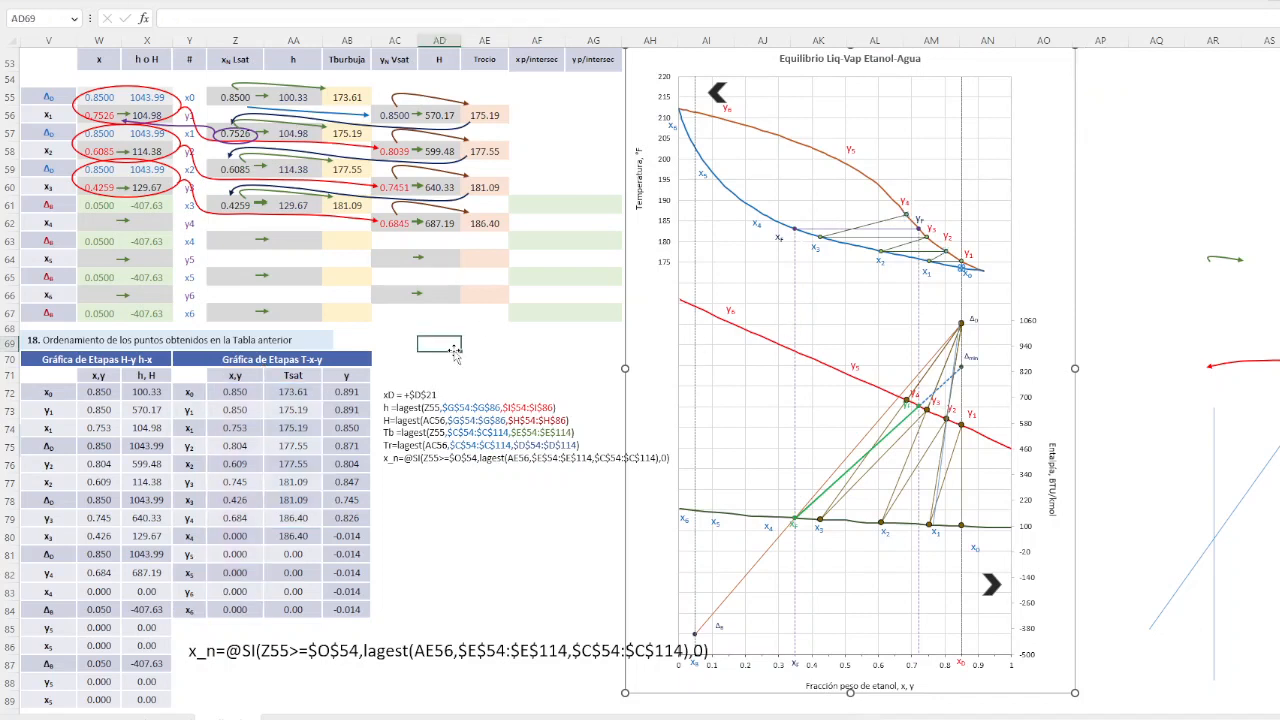
Move the large x_n formula text box down to row 89, clear of the chart
{"action": "left_click", "coordinate": [896, 226]}
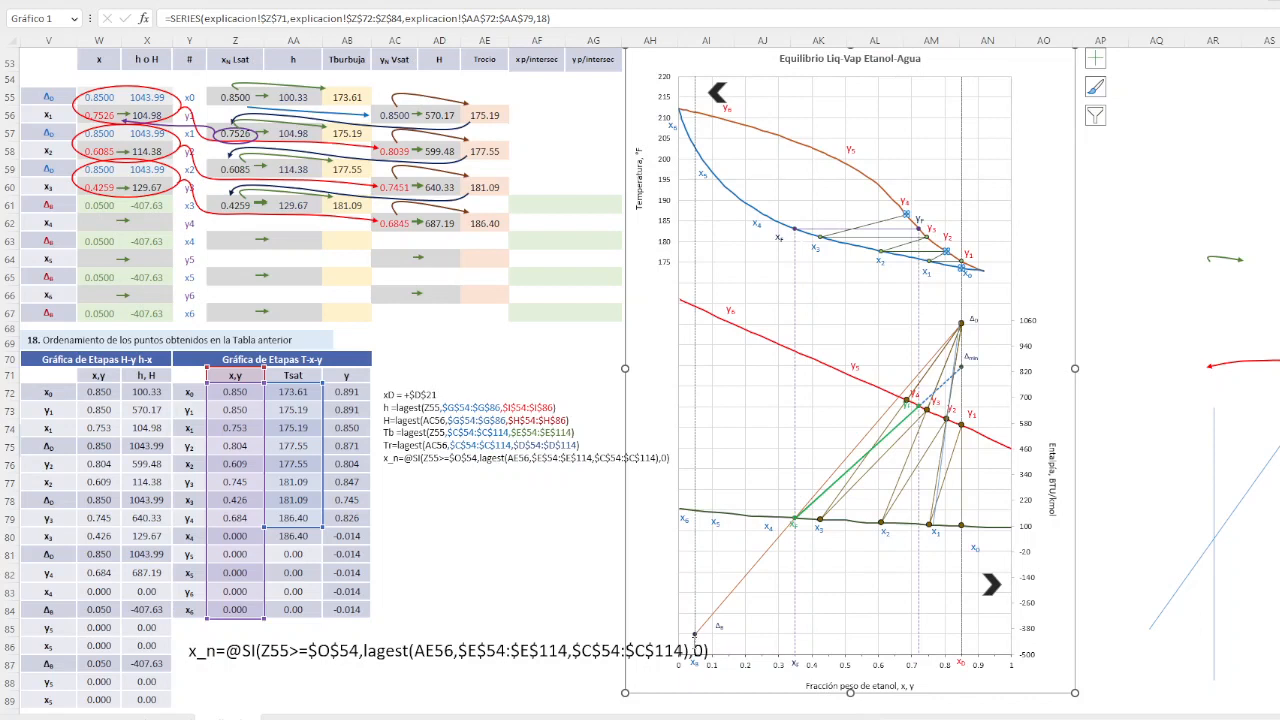
{"action": "left_click", "coordinate": [566, 652]}
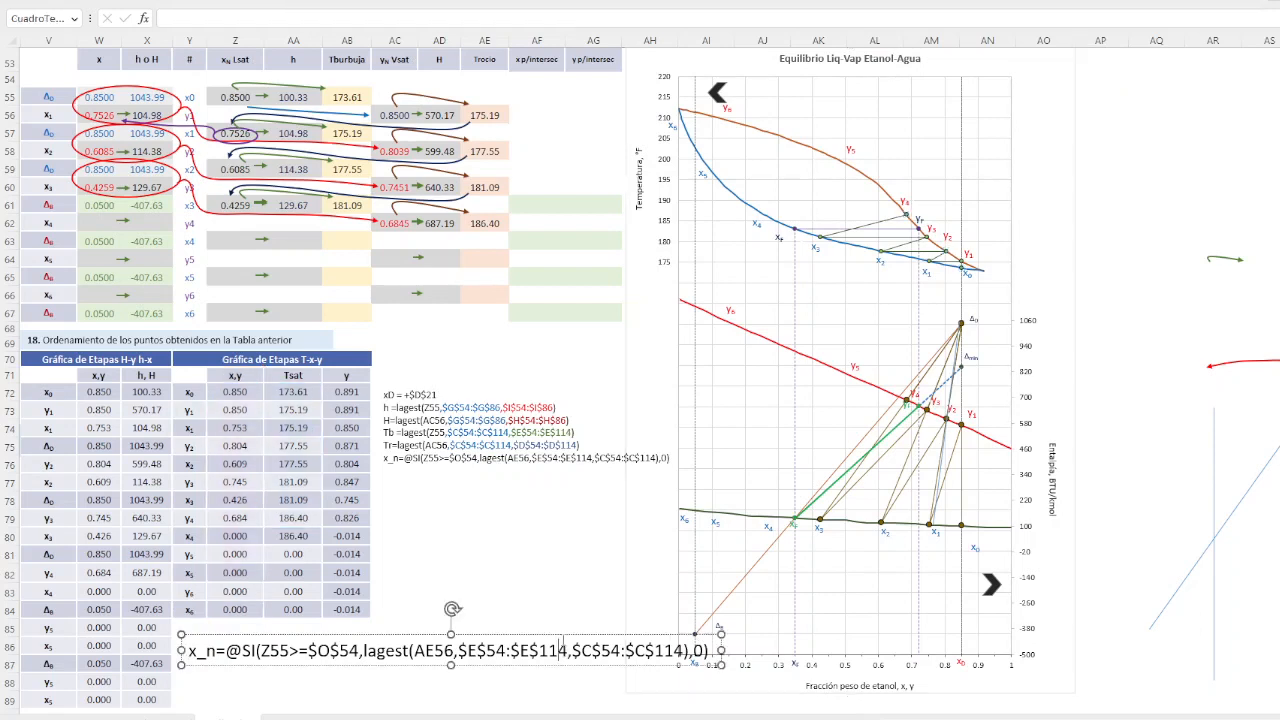
{"action": "left_click_drag", "start_coordinate": [556, 634], "coordinate": [567, 684]}
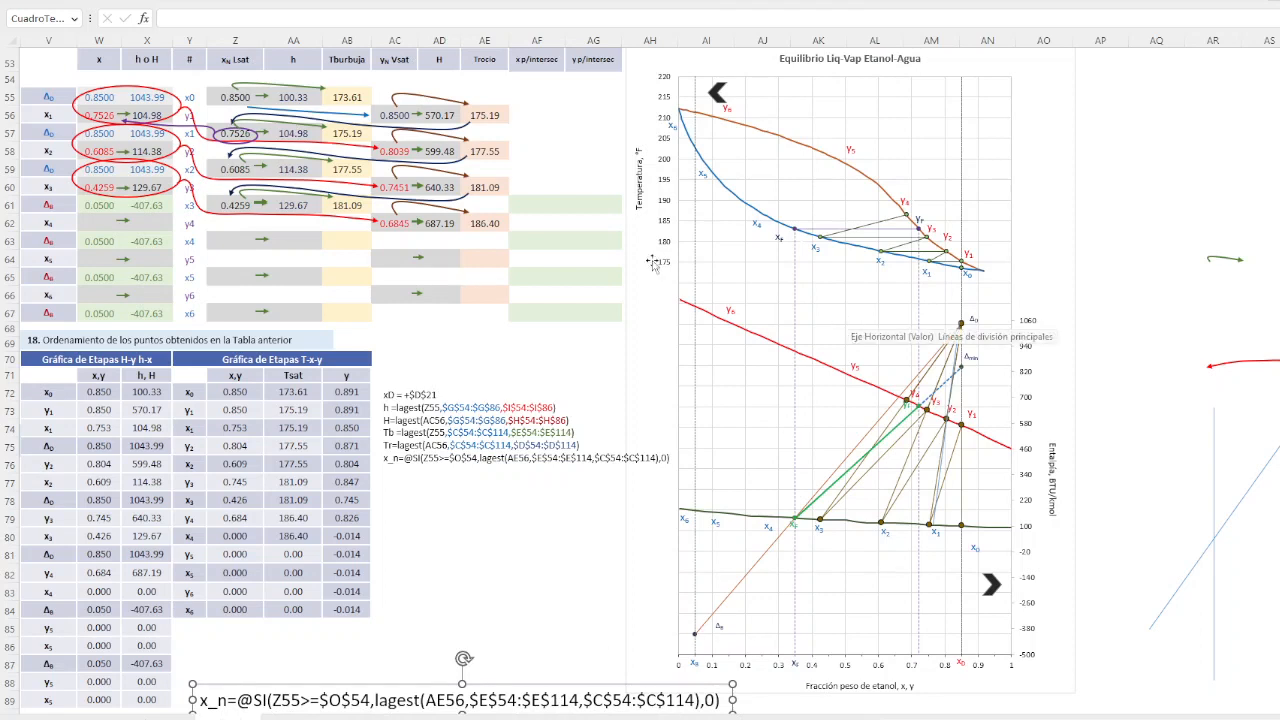
Copy the dark blue arrow from row 60 to row 62 so it links the dew temperature in AE62 to Z63
{"action": "left_click", "coordinate": [489, 222]}
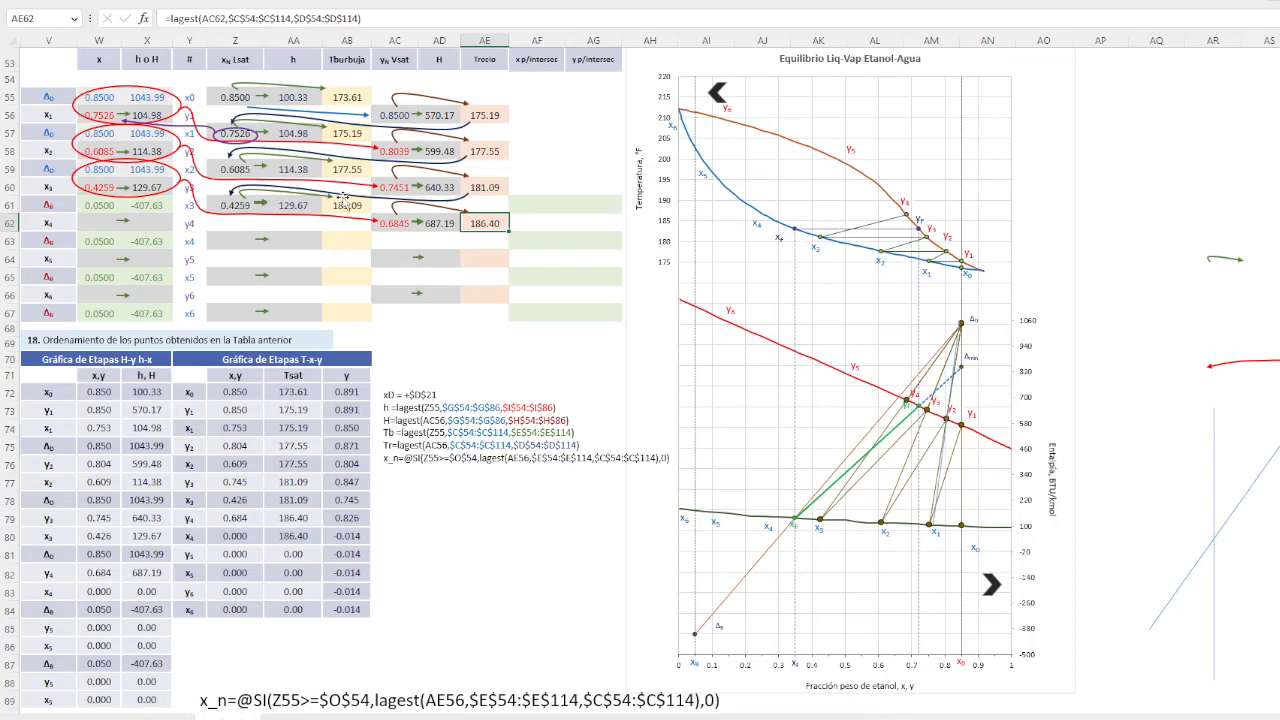
{"action": "left_click", "coordinate": [369, 202]}
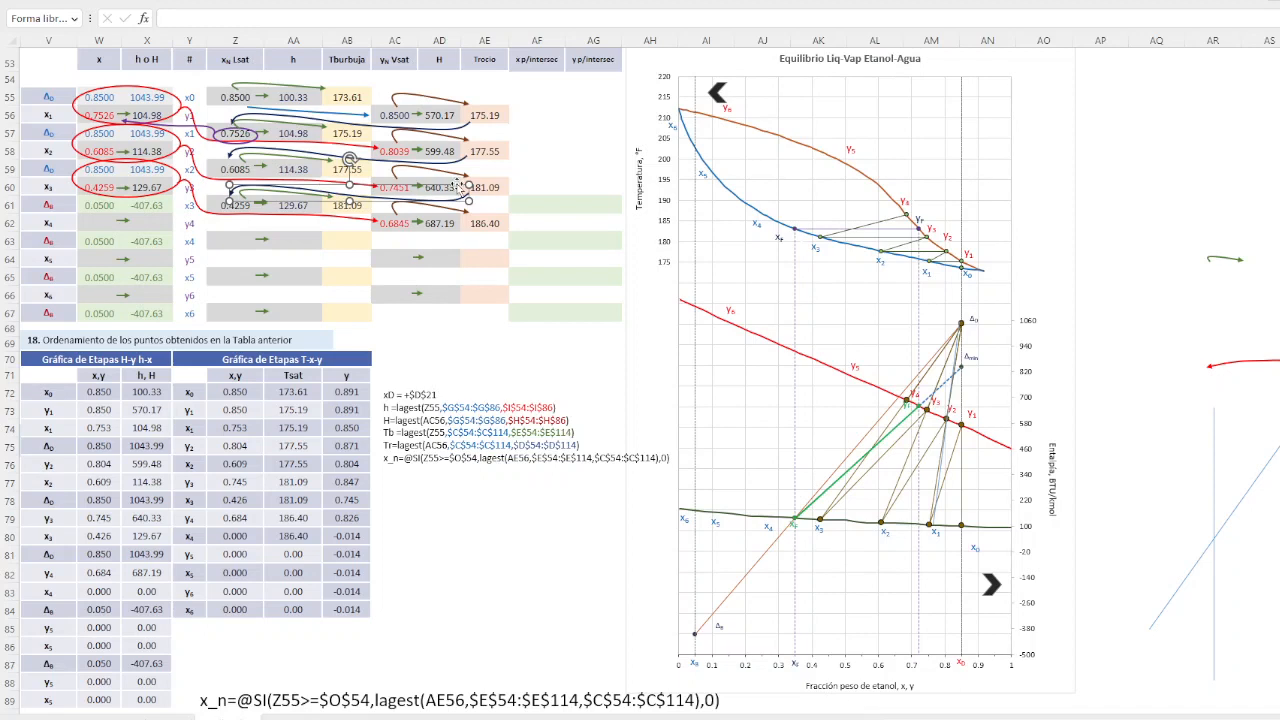
{"action": "left_click_drag", "start_coordinate": [457, 187], "coordinate": [459, 225]}
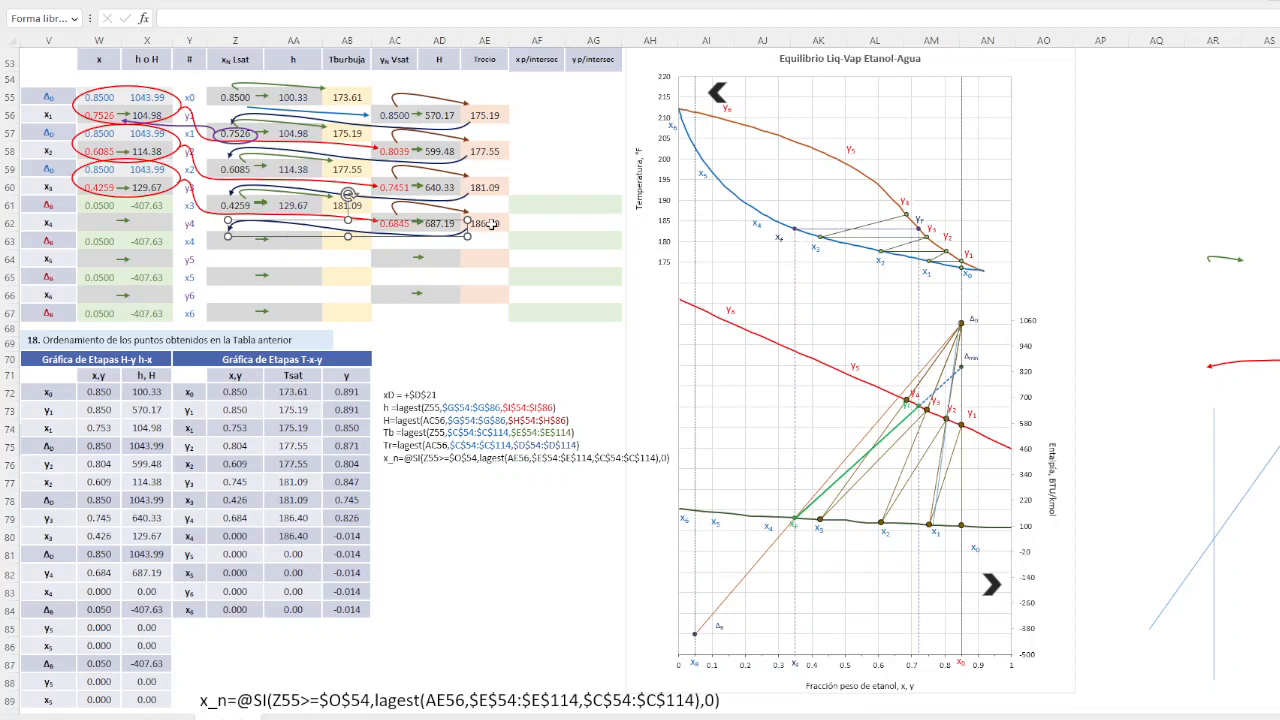
{"action": "left_click", "coordinate": [491, 224]}
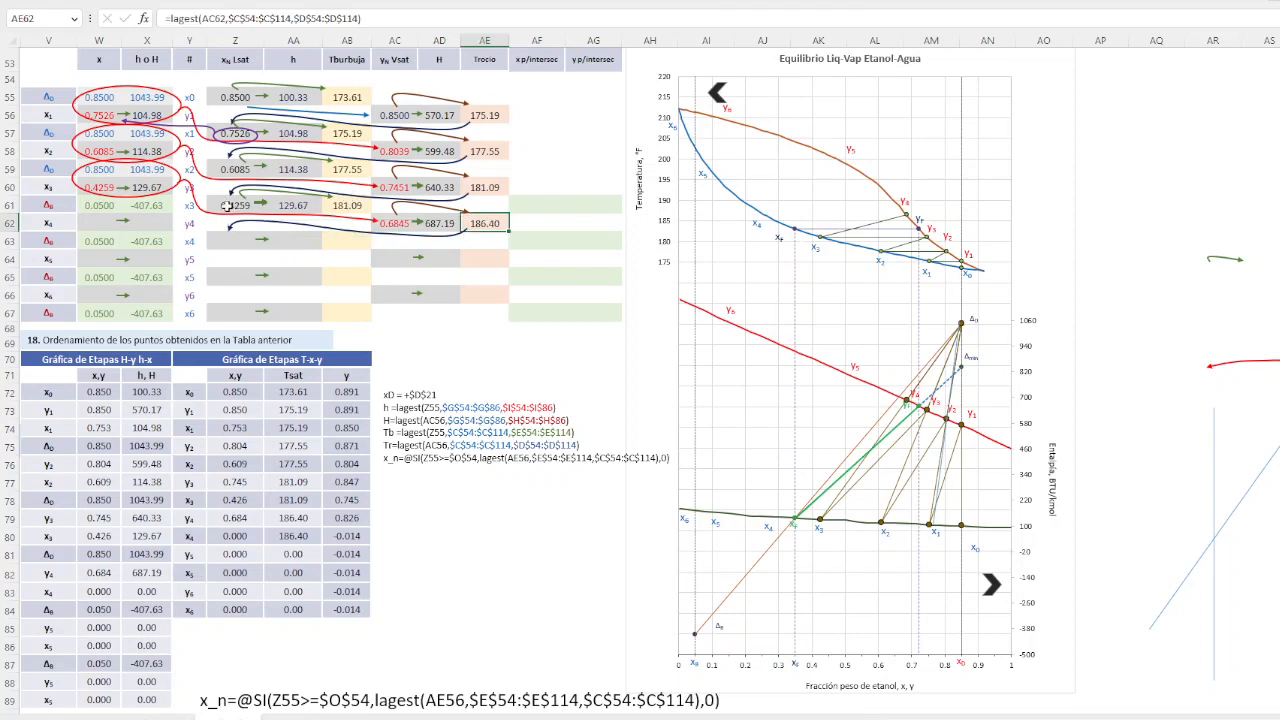
Examine the x3 formula in Z61 and the cells it refers to
{"action": "left_click", "coordinate": [225, 204]}
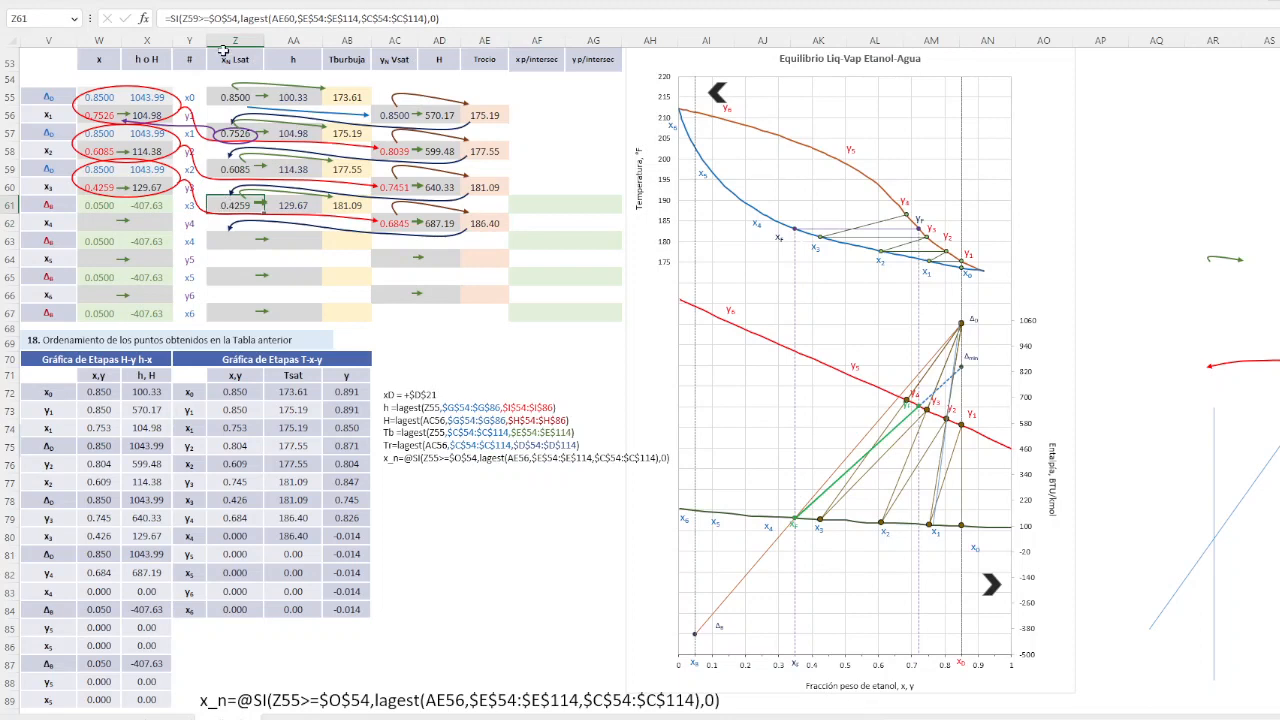
{"action": "left_click", "coordinate": [257, 17]}
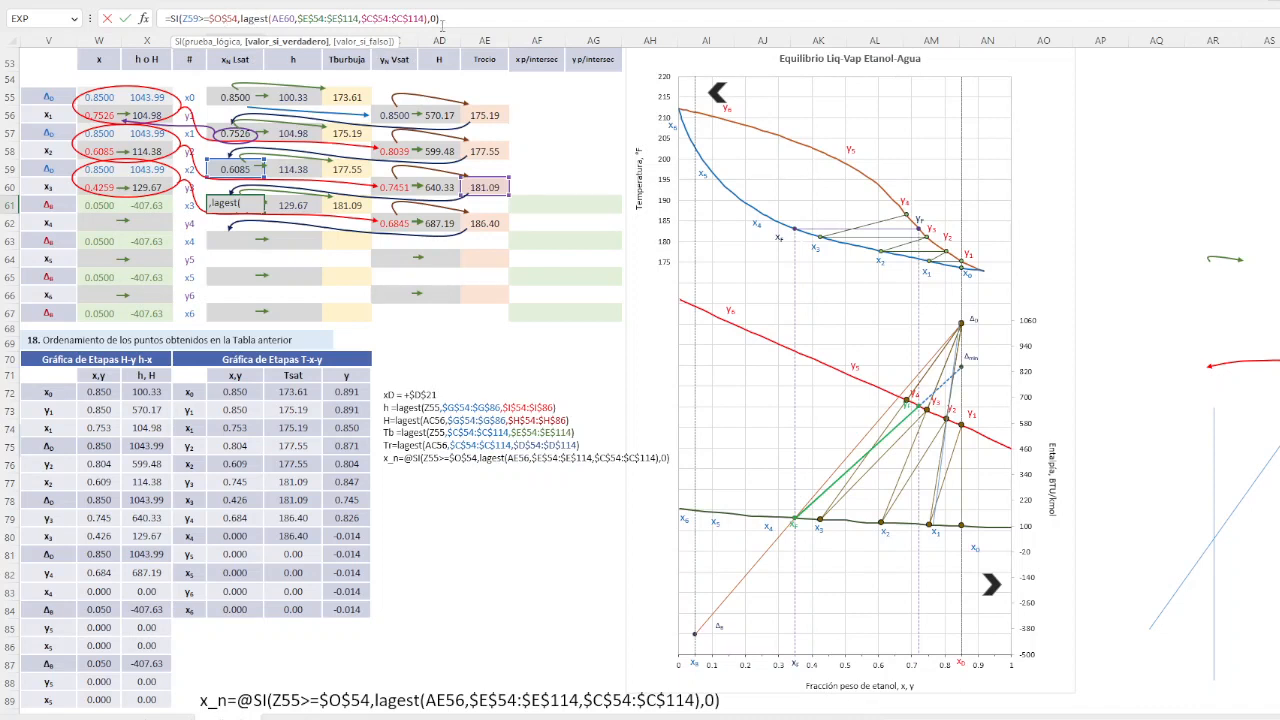
{"action": "key", "text": "ctrl+Return"}
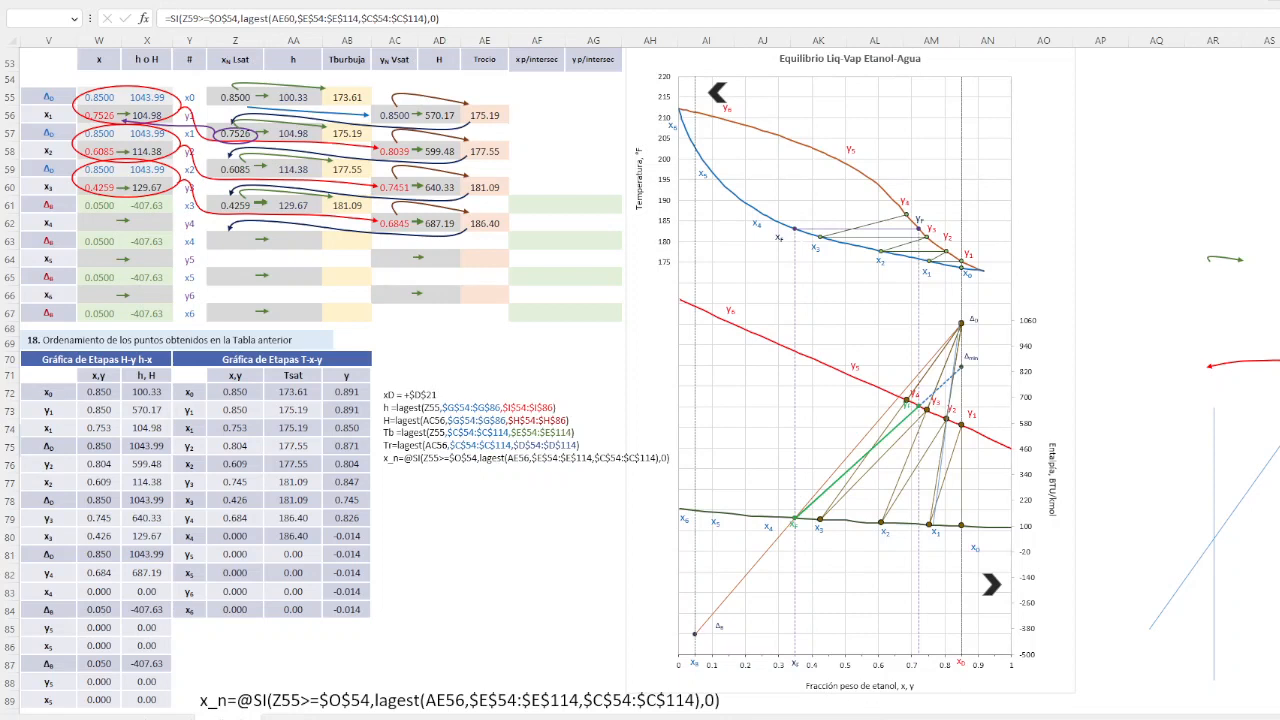
{"action": "type", "text": "="}
{"action": "left_click", "coordinate": [392, 699]}
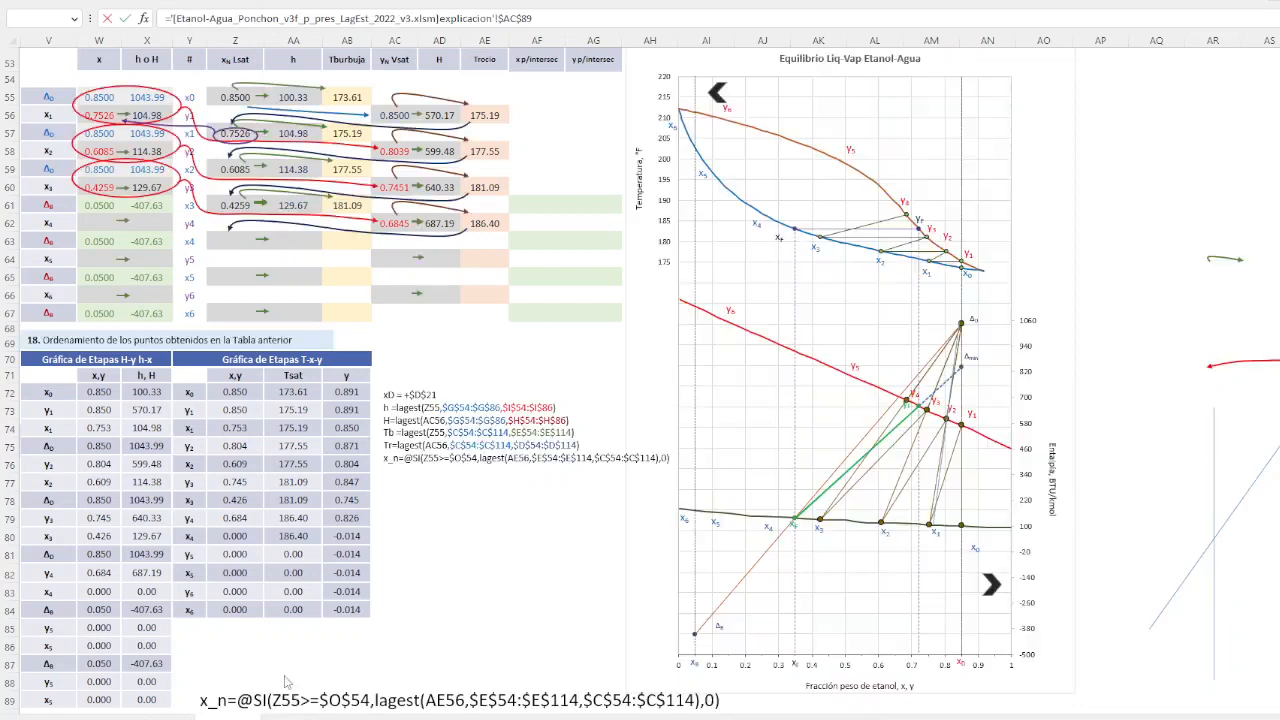
{"action": "key", "text": "Escape"}
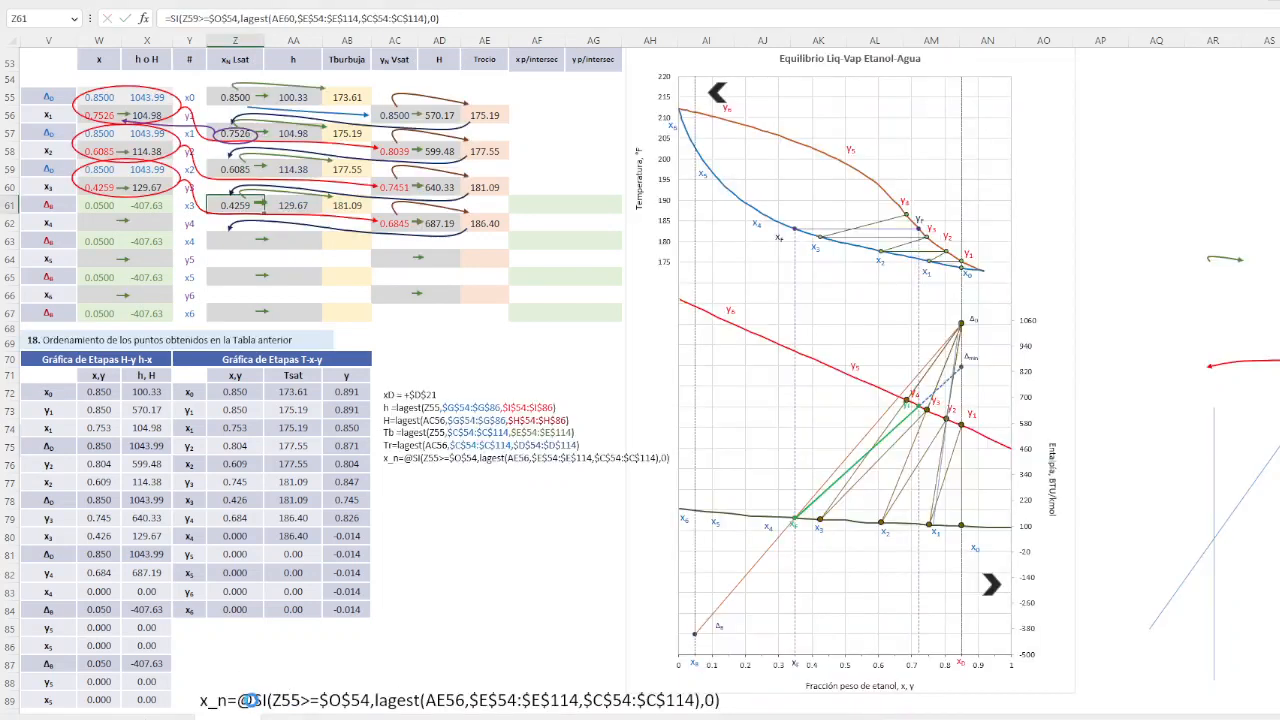
{"action": "left_click", "coordinate": [252, 700]}
{"action": "left_click_drag", "start_coordinate": [286, 686], "coordinate": [268, 632]}
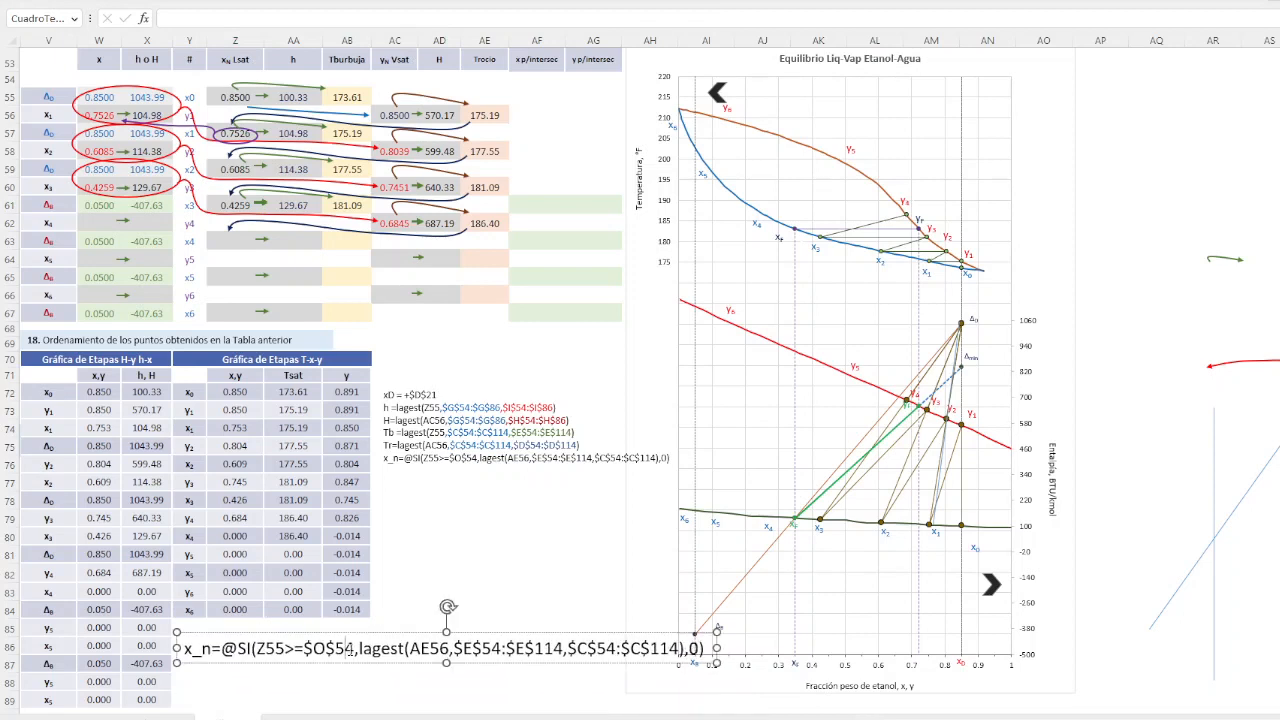
{"action": "key", "text": "Return"}
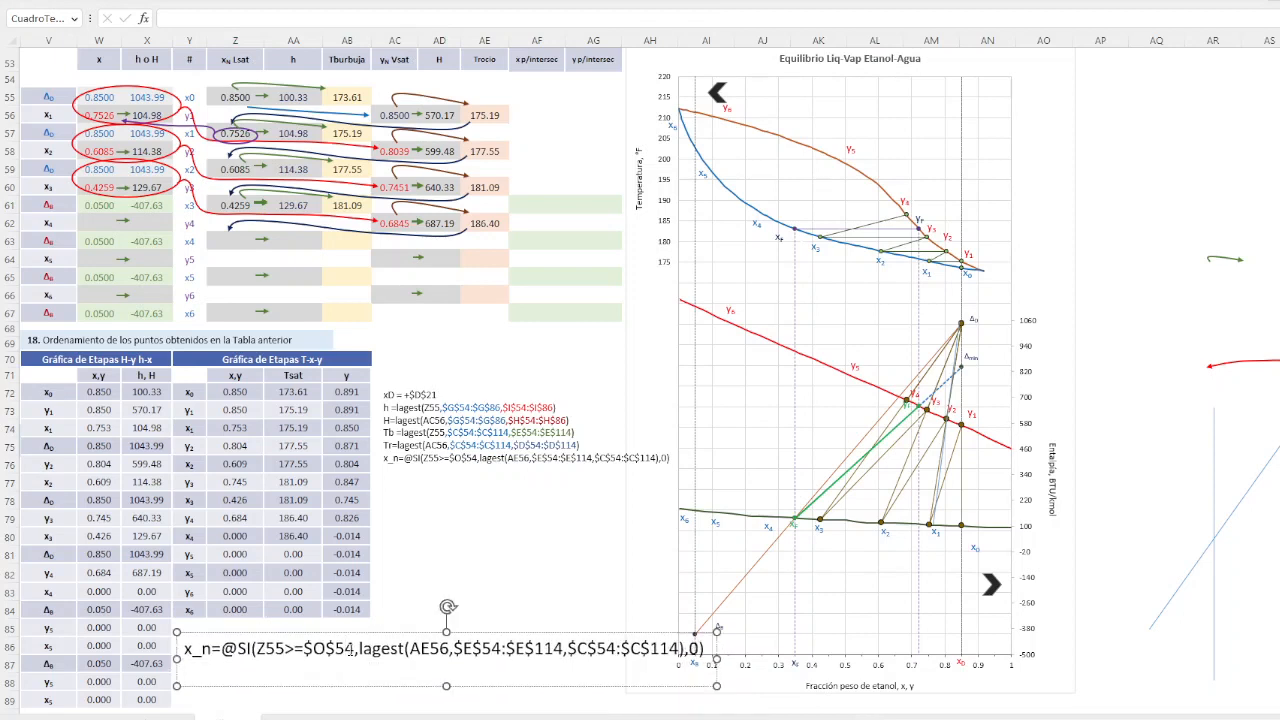
{"action": "key", "text": "ctrl+v"}
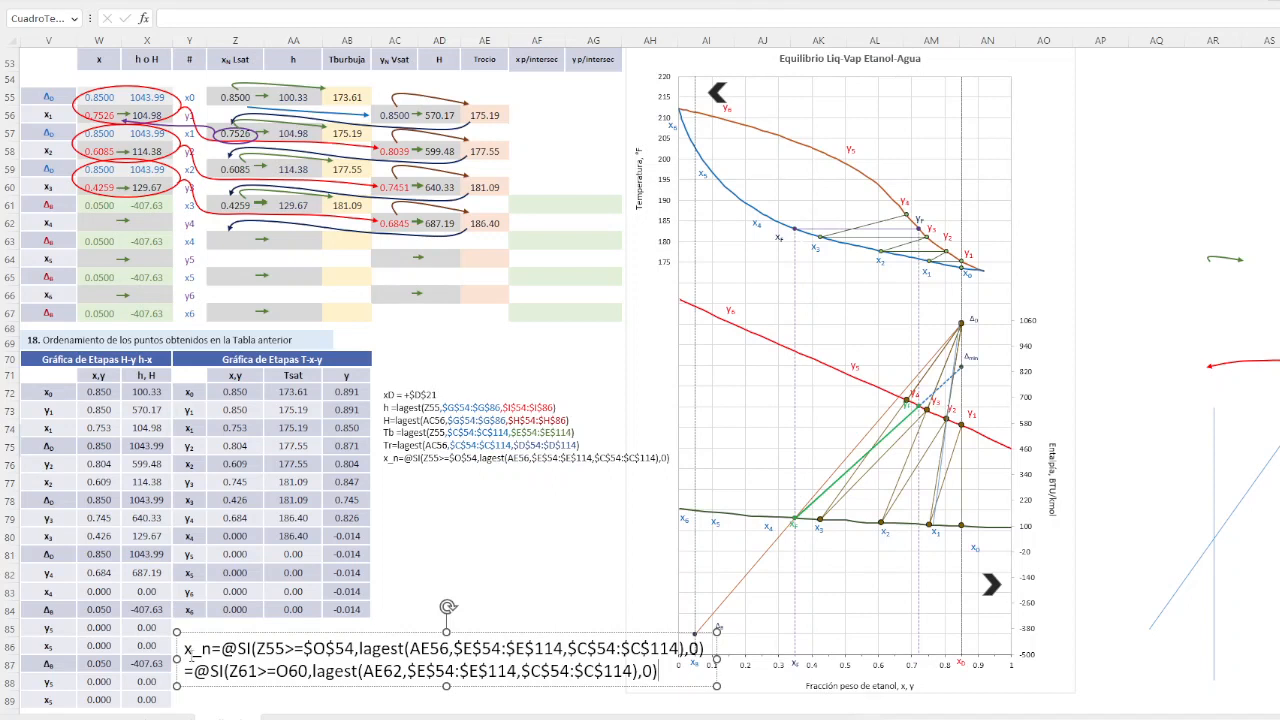
Copy the x_n label from the first formula line to the start of the second line in the text box
{"action": "left_click_drag", "start_coordinate": [186, 648], "coordinate": [212, 650]}
{"action": "left_click", "coordinate": [186, 672]}
{"action": "key", "text": "ctrl+v"}
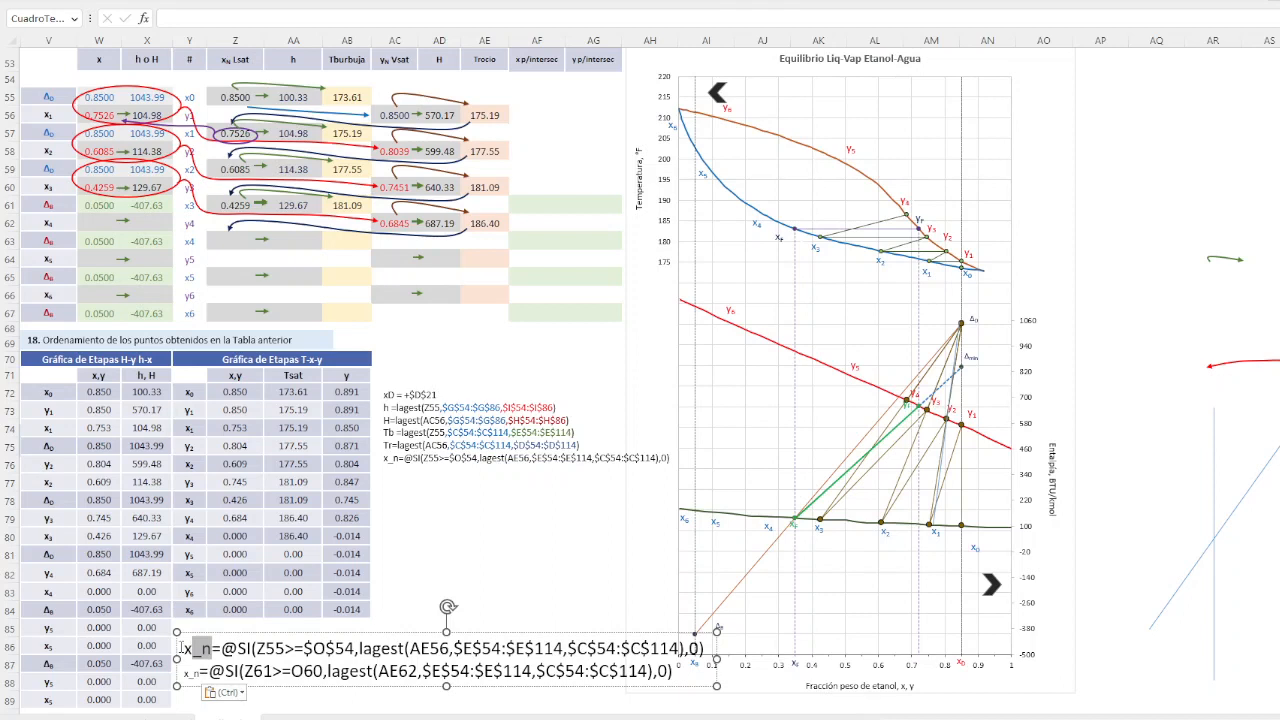
{"action": "left_click_drag", "start_coordinate": [212, 650], "coordinate": [184, 650]}
{"action": "key", "text": "ctrl+c"}
{"action": "left_click", "coordinate": [180, 672]}
{"action": "key", "text": "ctrl+v"}
Set the font size of the x_n label on the second formula line to 20
{"action": "left_click_drag", "start_coordinate": [200, 672], "coordinate": [184, 672]}
{"action": "left_click", "coordinate": [62, 5]}
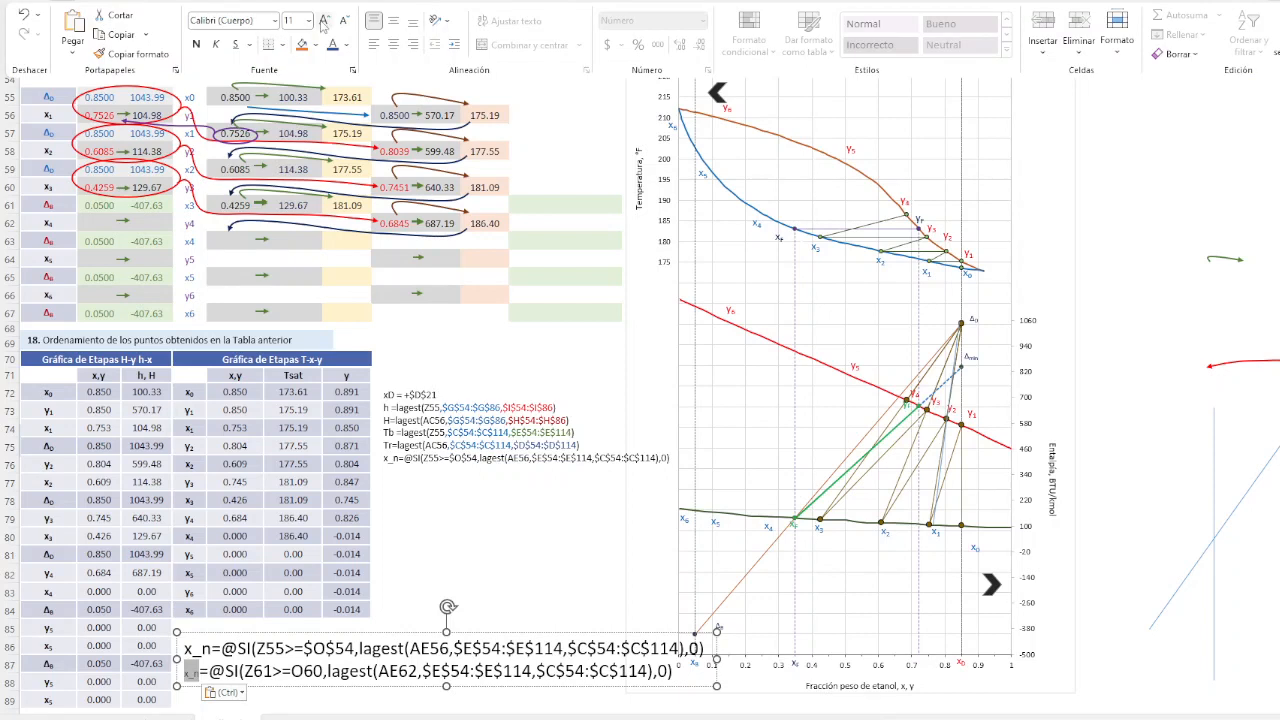
{"action": "left_click", "coordinate": [325, 20]}
{"action": "left_click", "coordinate": [325, 20]}
{"action": "left_click", "coordinate": [325, 20]}
{"action": "left_click", "coordinate": [325, 20]}
{"action": "left_click", "coordinate": [325, 20]}
{"action": "left_click", "coordinate": [325, 20]}
{"action": "left_click", "coordinate": [325, 20]}
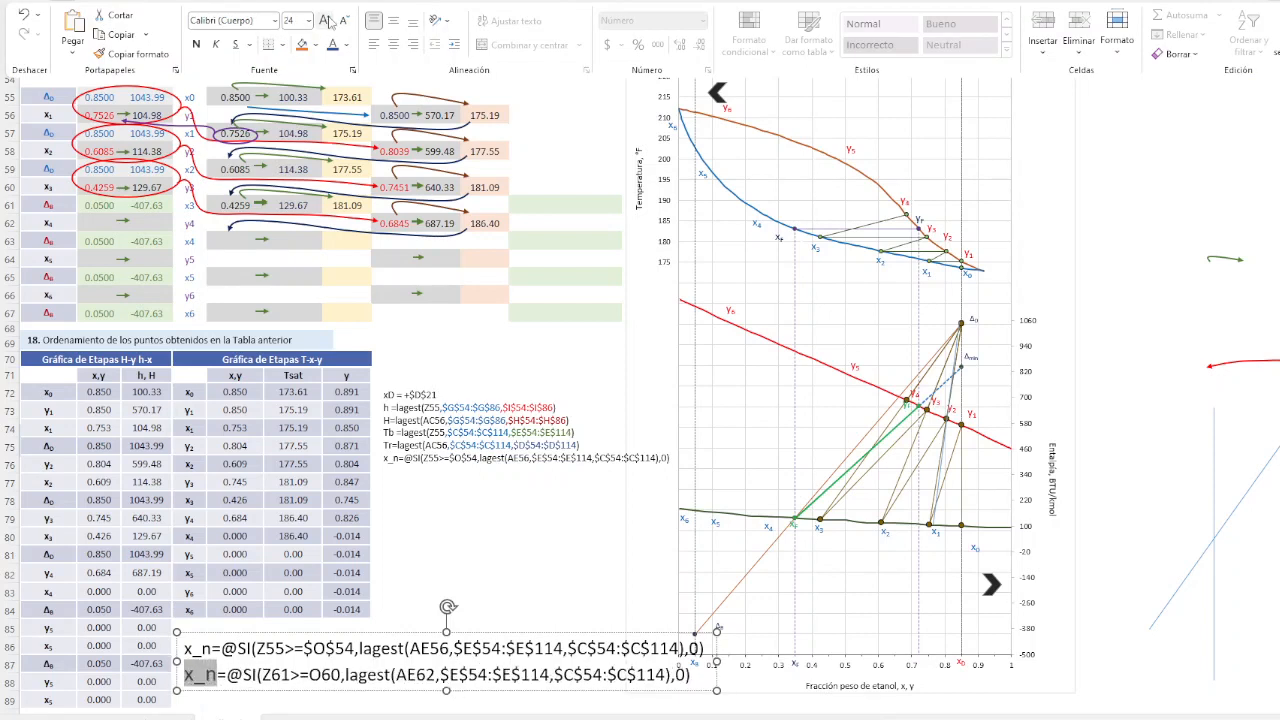
{"action": "left_click", "coordinate": [343, 21]}
{"action": "left_click", "coordinate": [343, 21]}
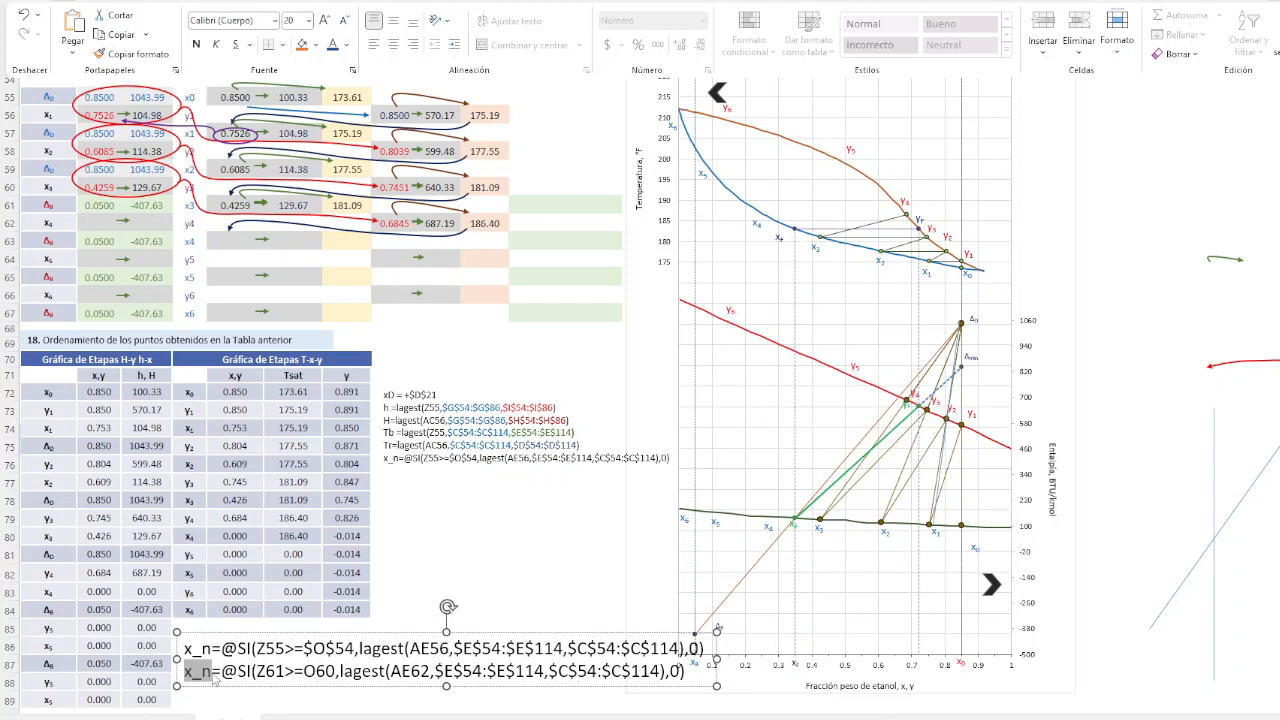
Rename the label of the second formula line to x_n_agot
{"action": "left_click", "coordinate": [213, 680]}
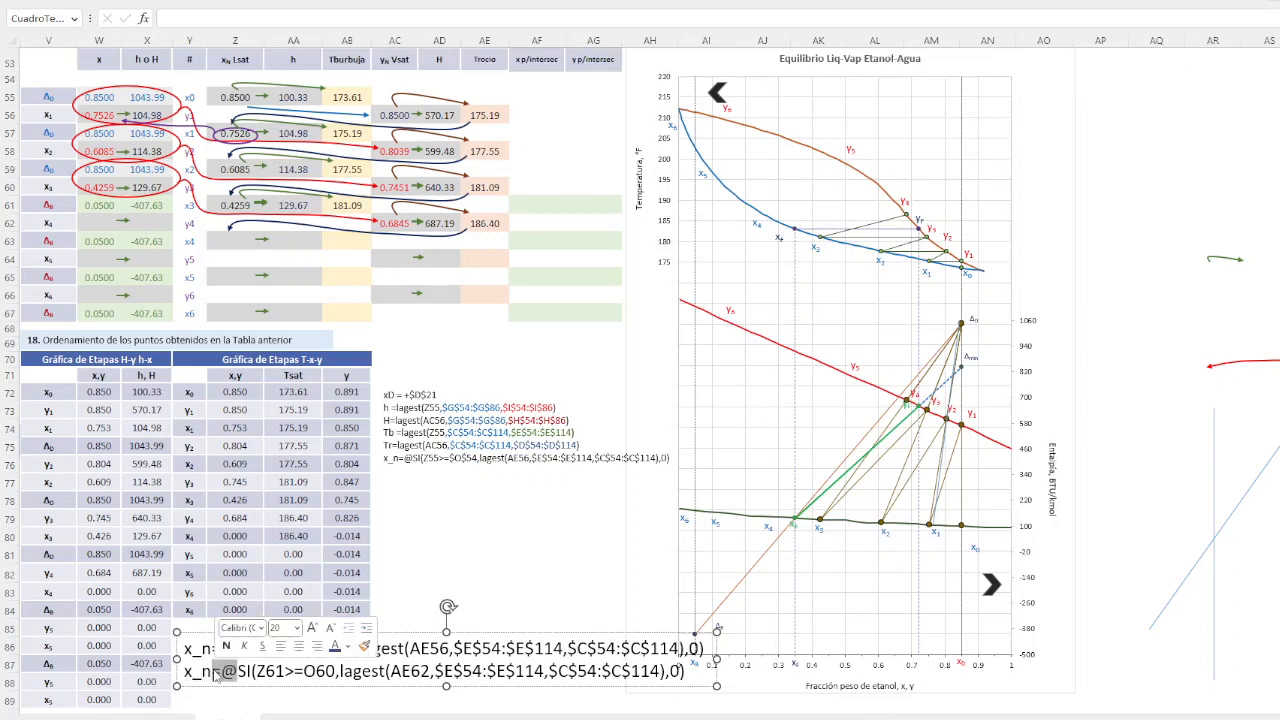
{"action": "left_click", "coordinate": [213, 674]}
{"action": "mouse_move", "coordinate": [205, 719]}
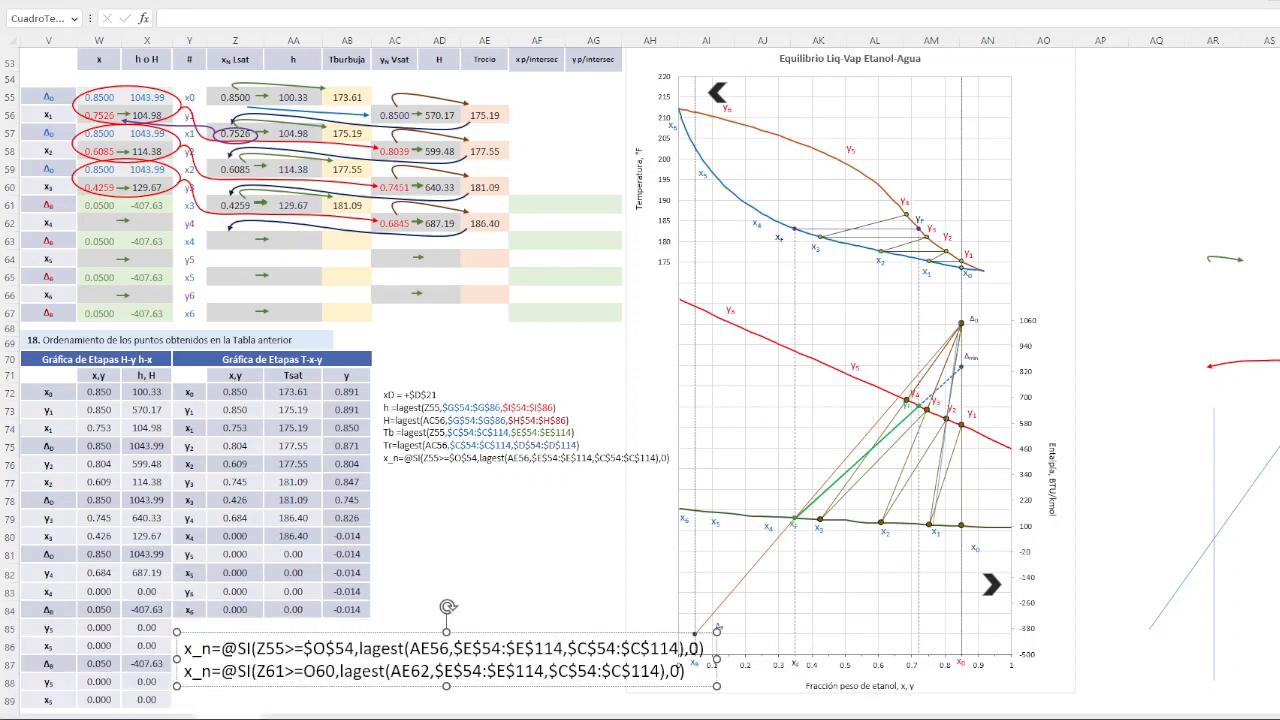
{"action": "type", "text": "agot"}
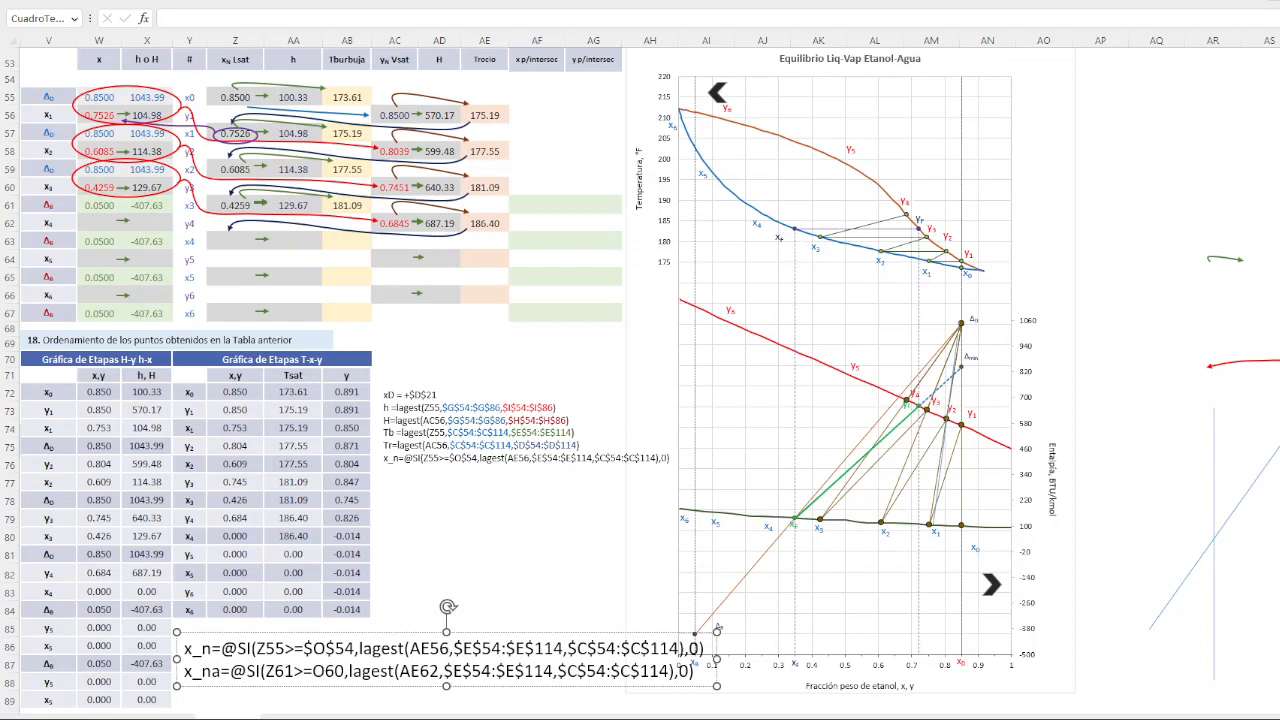
{"action": "key", "text": "BackSpace"}
{"action": "key", "text": "BackSpace"}
{"action": "key", "text": "BackSpace"}
{"action": "key", "text": "BackSpace"}
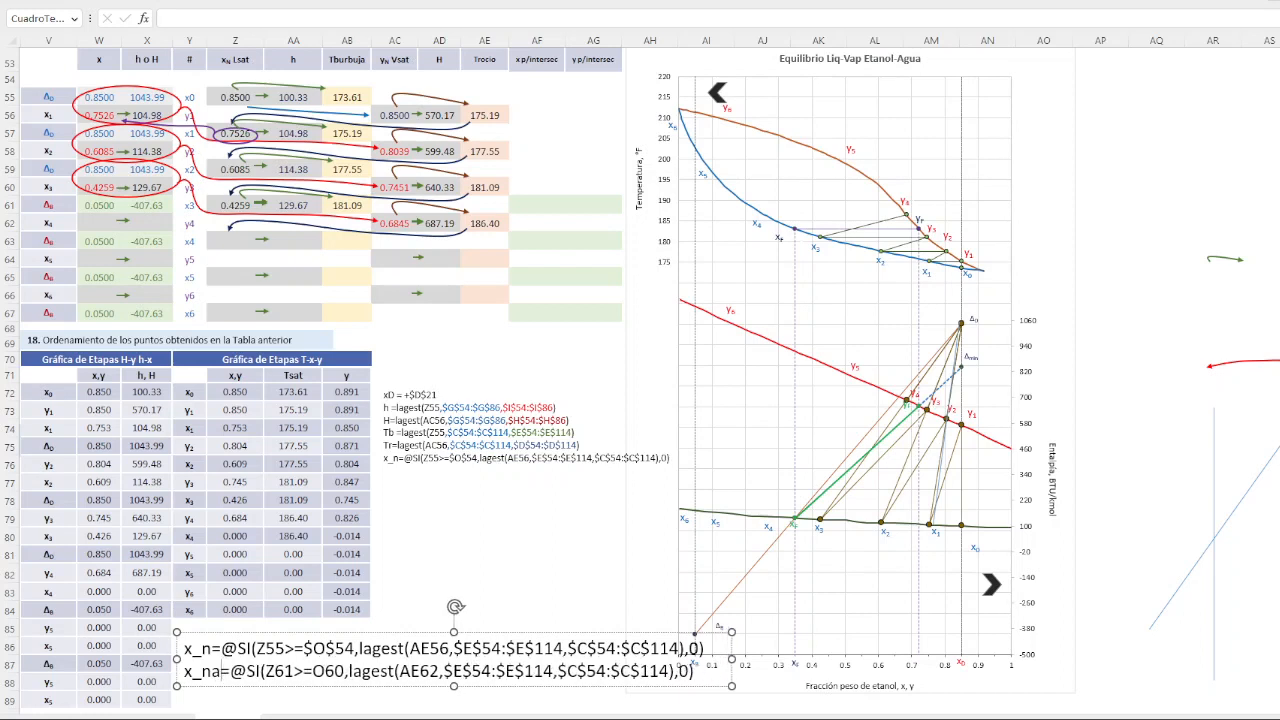
{"action": "type", "text": "_a"}
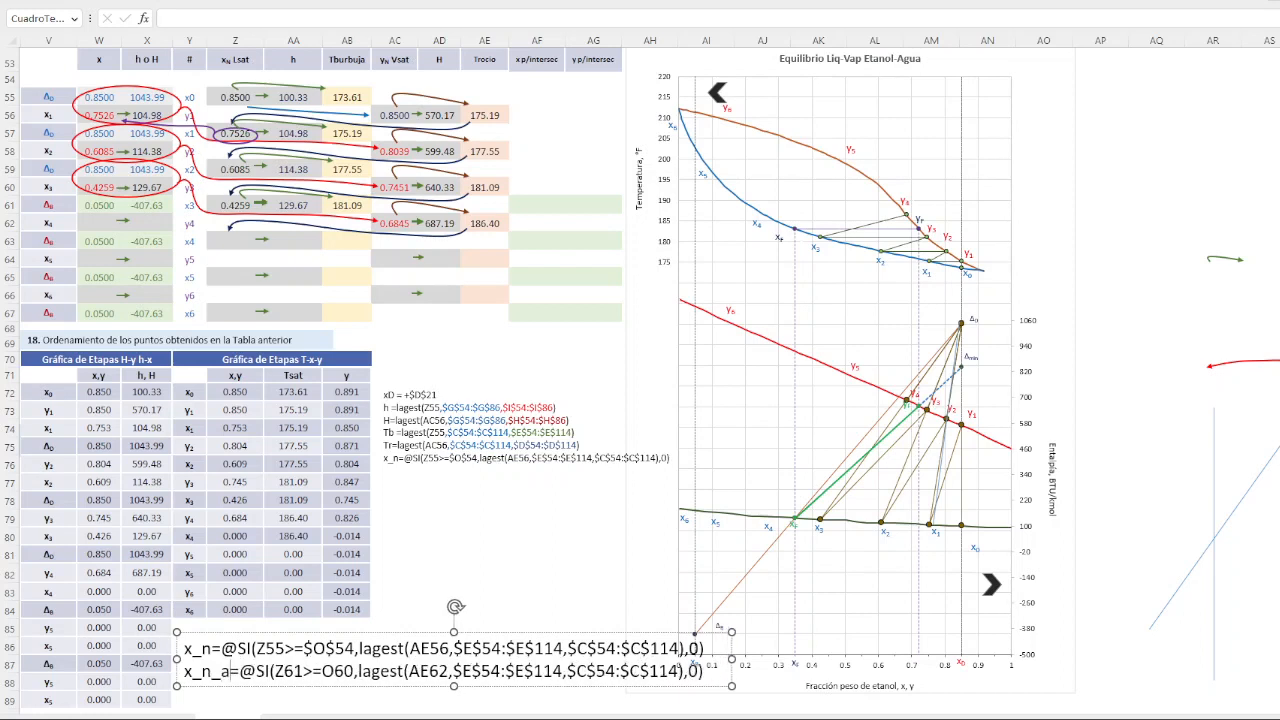
{"action": "type", "text": "got"}
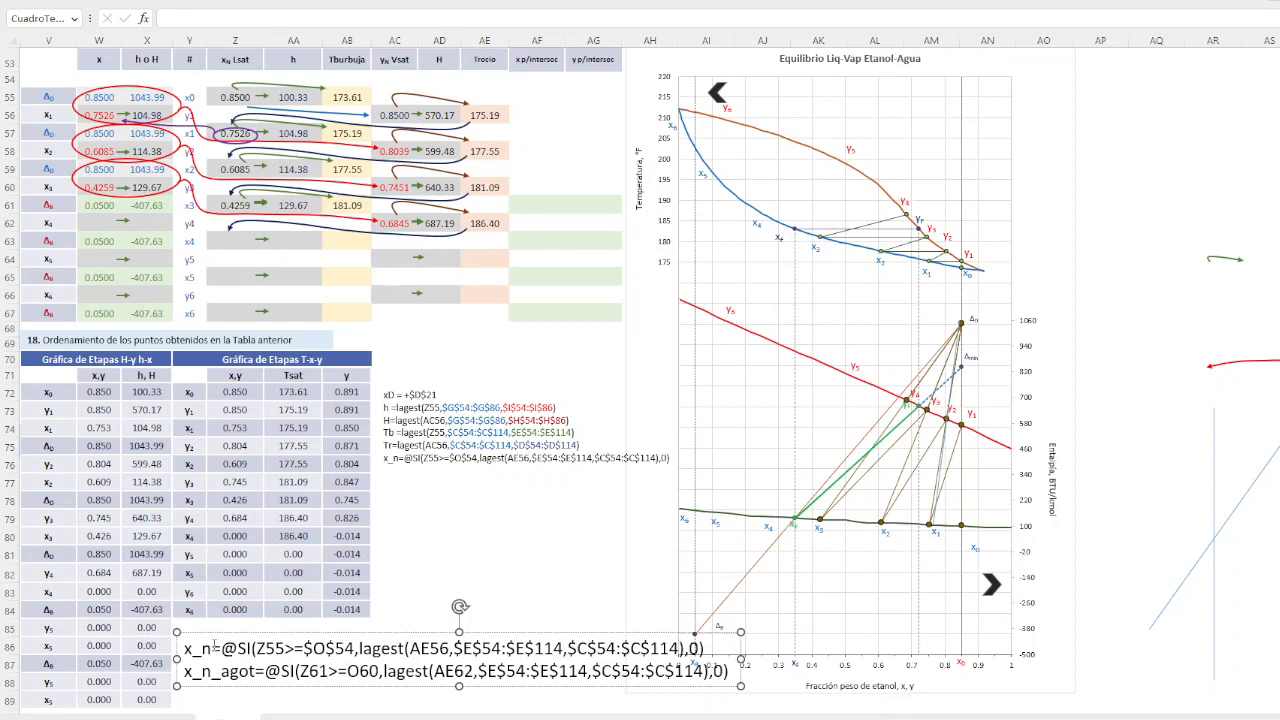
Rename the label of the first formula line to x_n_enriq
{"action": "type", "text": "_enc"}
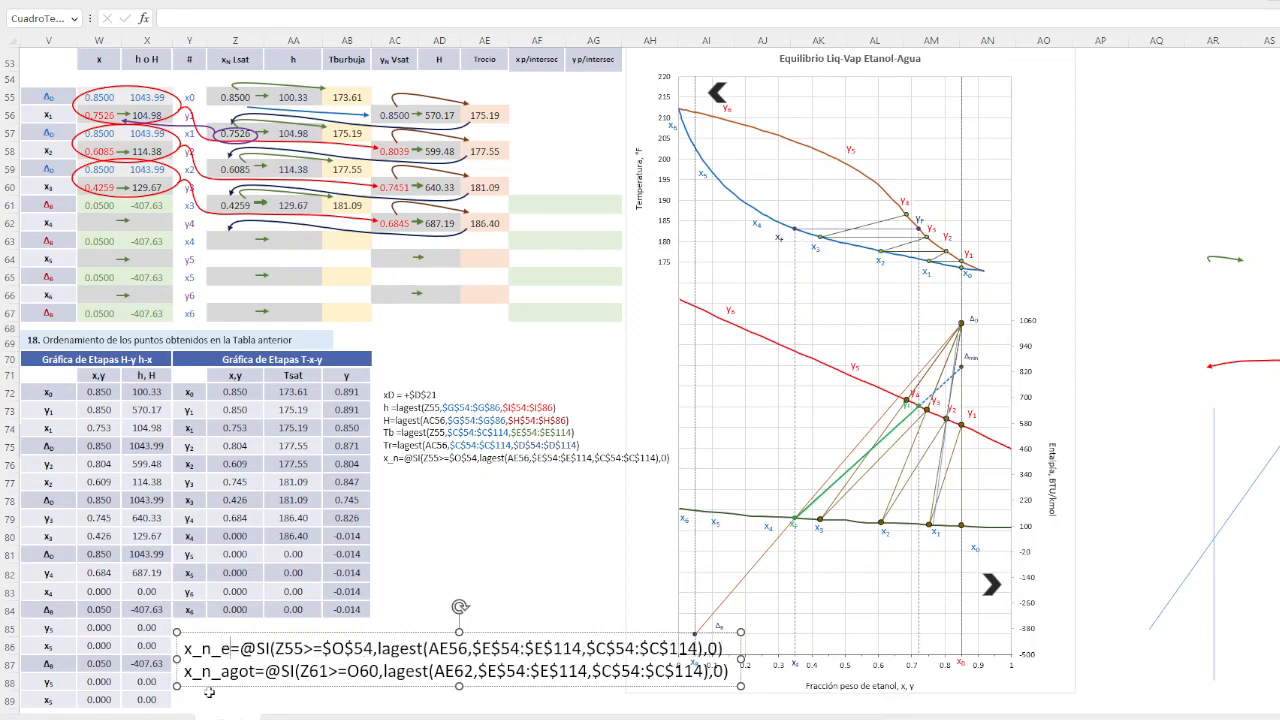
{"action": "key", "text": "BackSpace"}
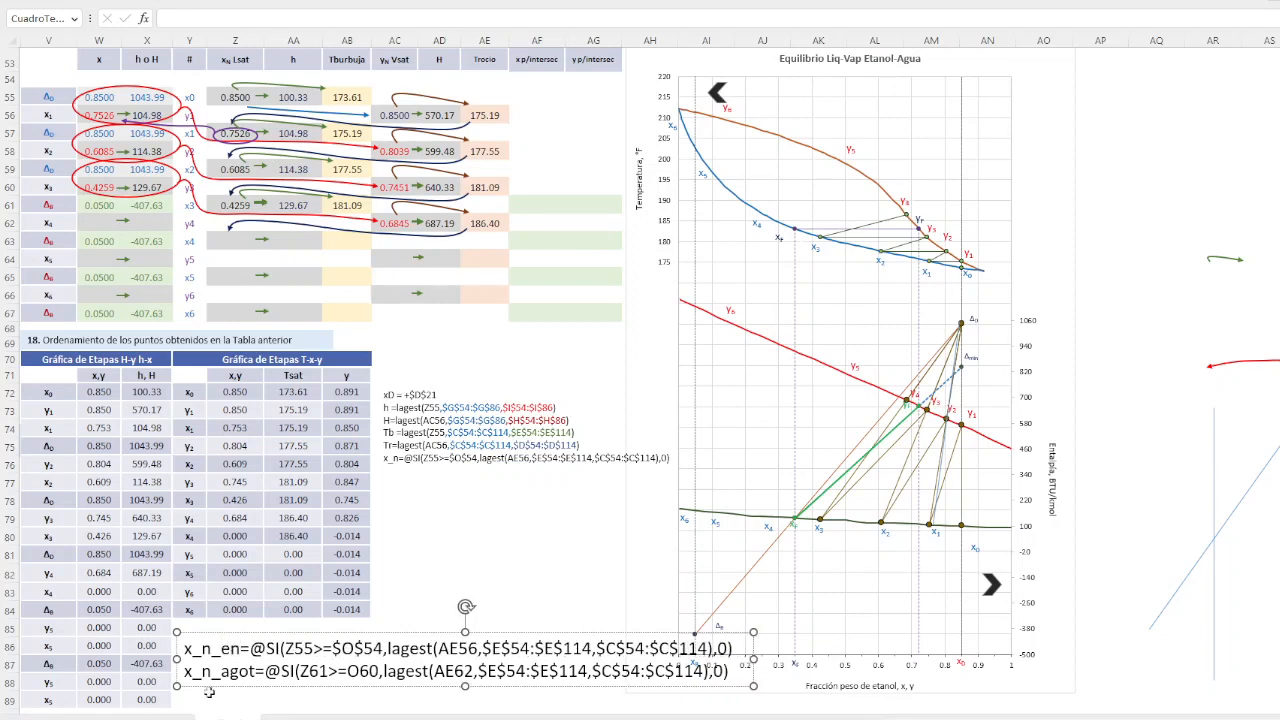
{"action": "type", "text": "ri"}
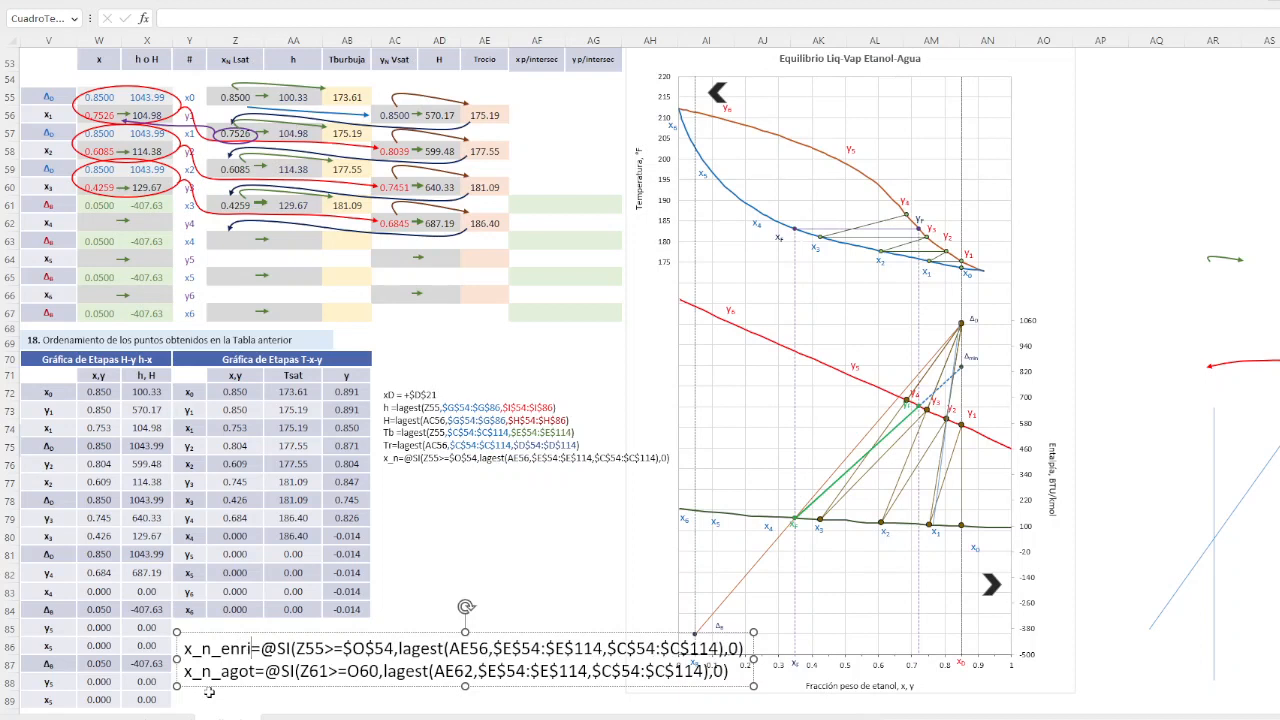
{"action": "type", "text": "q"}
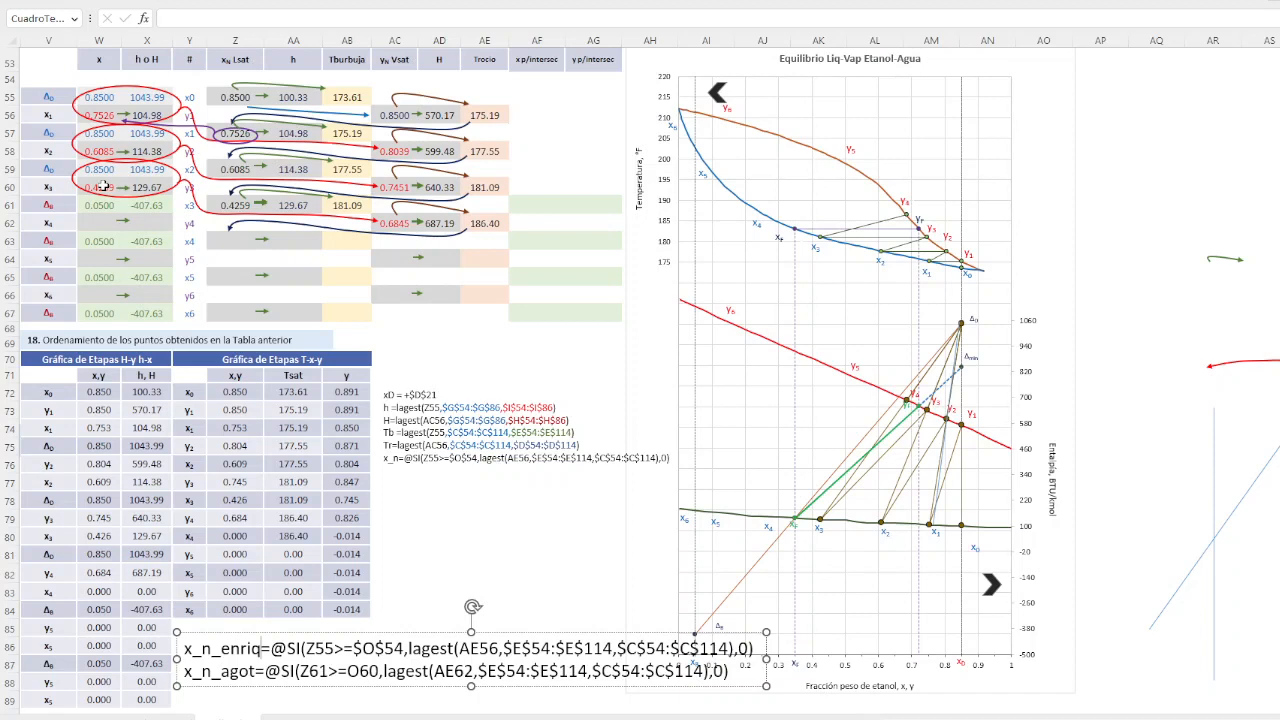
{"action": "left_click", "coordinate": [221, 240]}
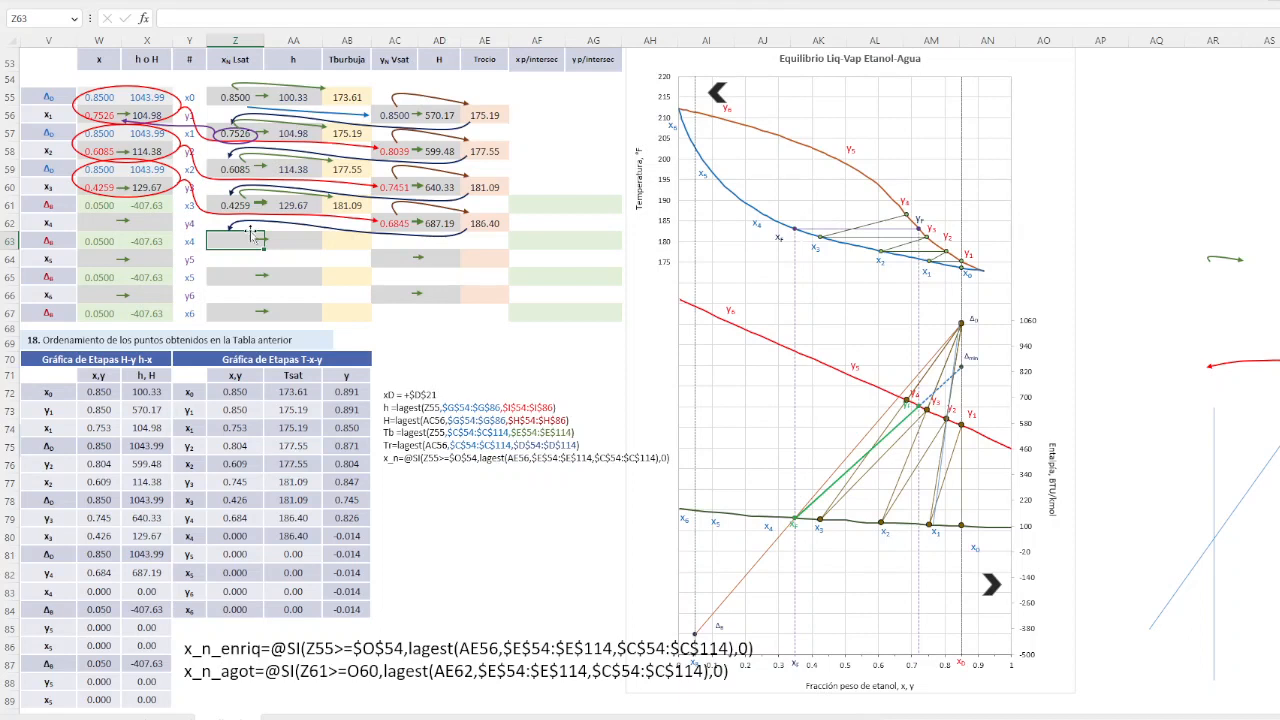
{"action": "left_click", "coordinate": [298, 240]}
{"action": "left_click", "coordinate": [251, 236]}
{"action": "left_click", "coordinate": [484, 224]}
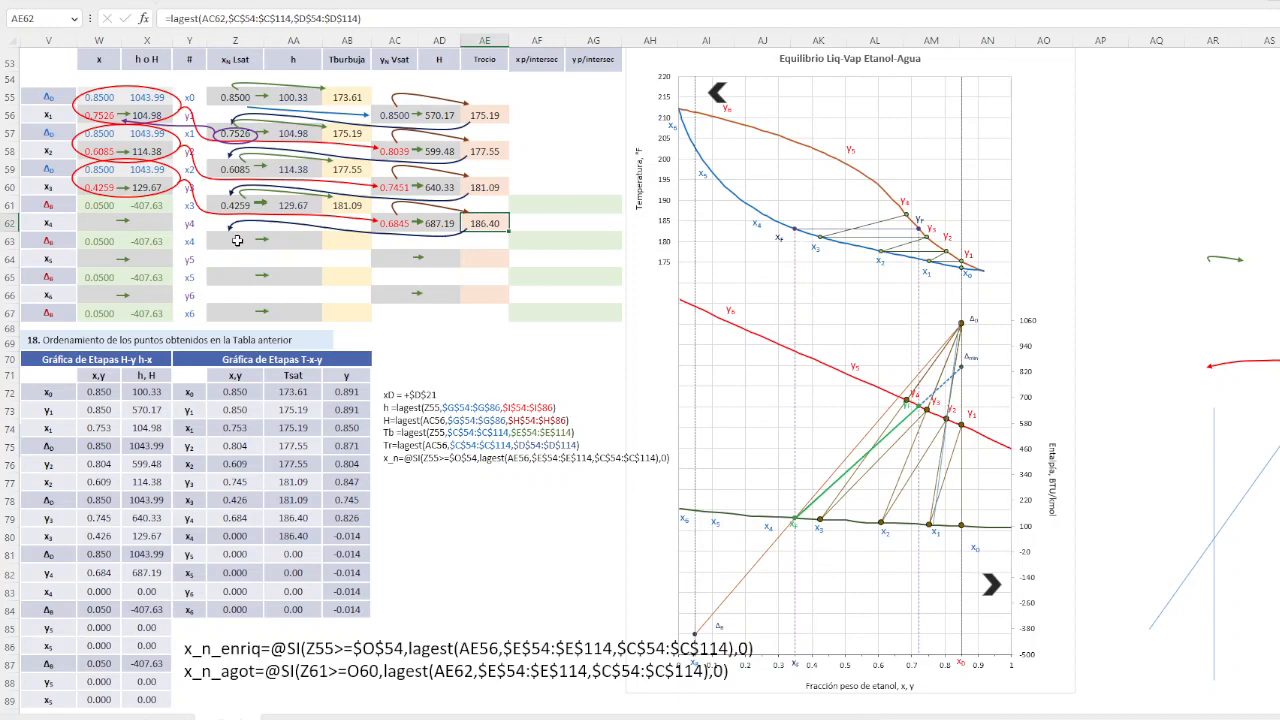
{"action": "left_click", "coordinate": [216, 243]}
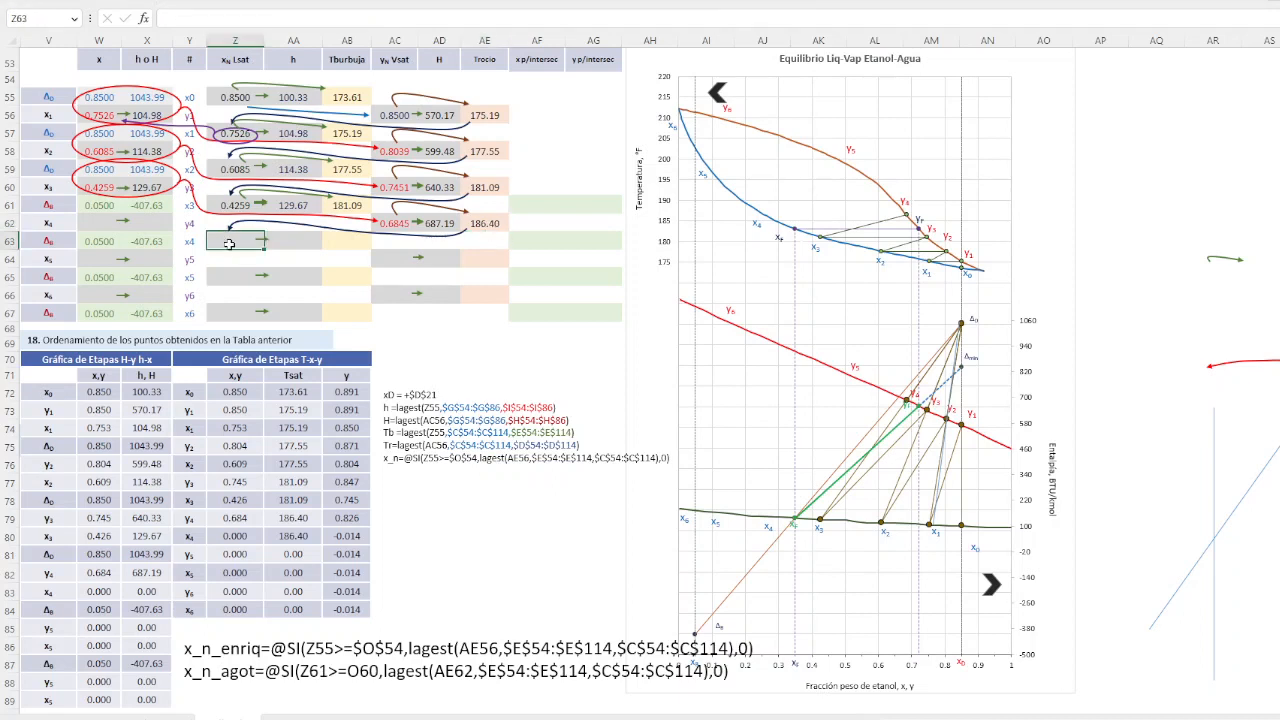
{"action": "left_click", "coordinate": [227, 205]}
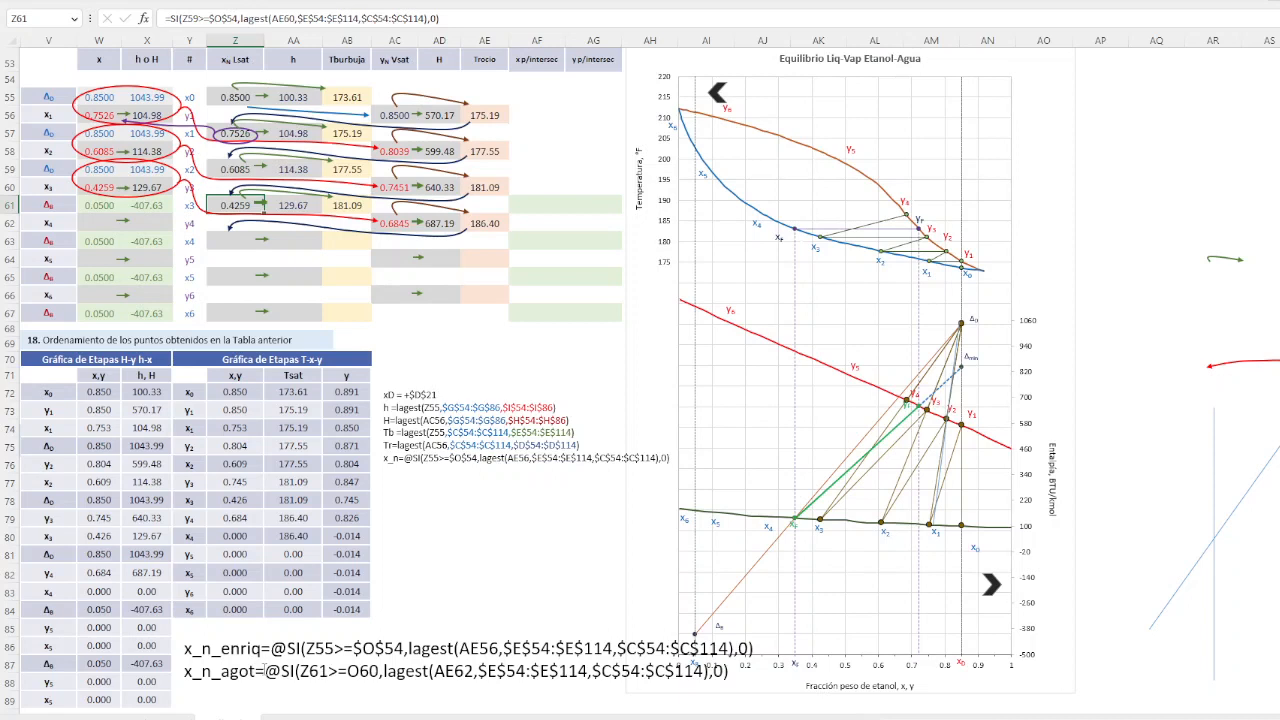
{"action": "left_click_drag", "start_coordinate": [259, 669], "coordinate": [728, 670]}
{"action": "key", "text": "ctrl+c"}
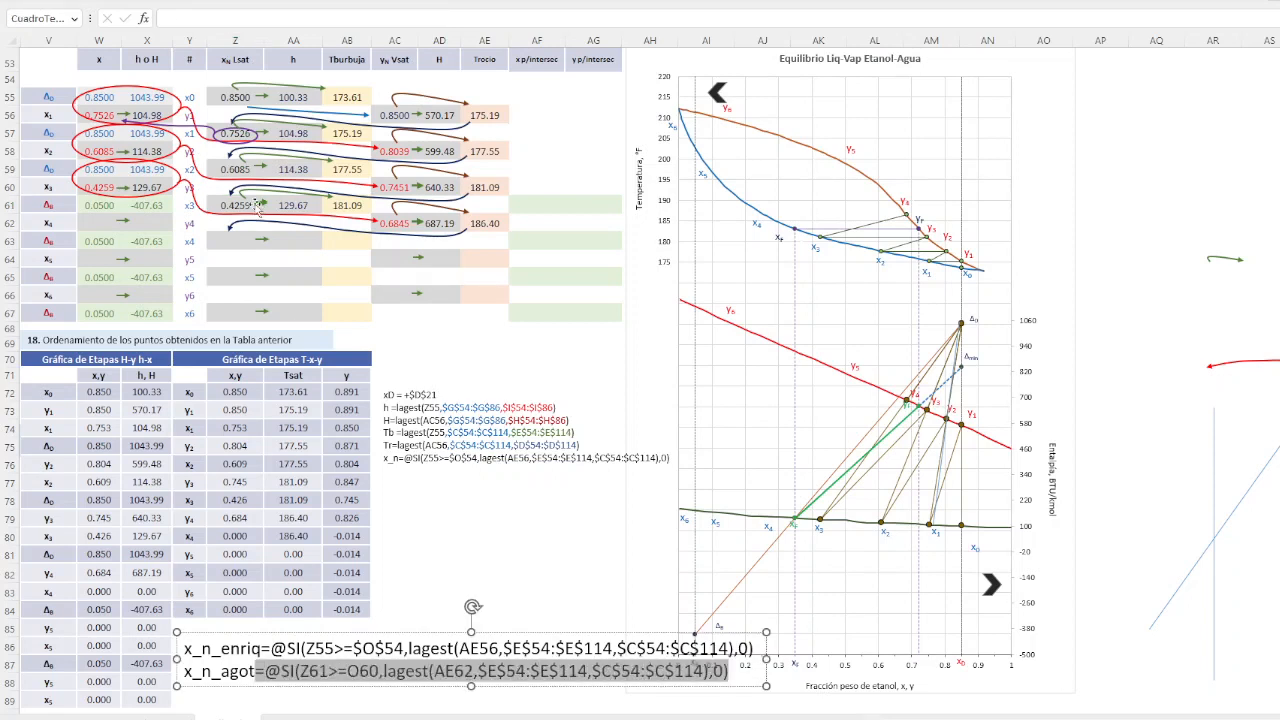
{"action": "key", "text": "Escape"}
{"action": "left_click", "coordinate": [217, 241]}
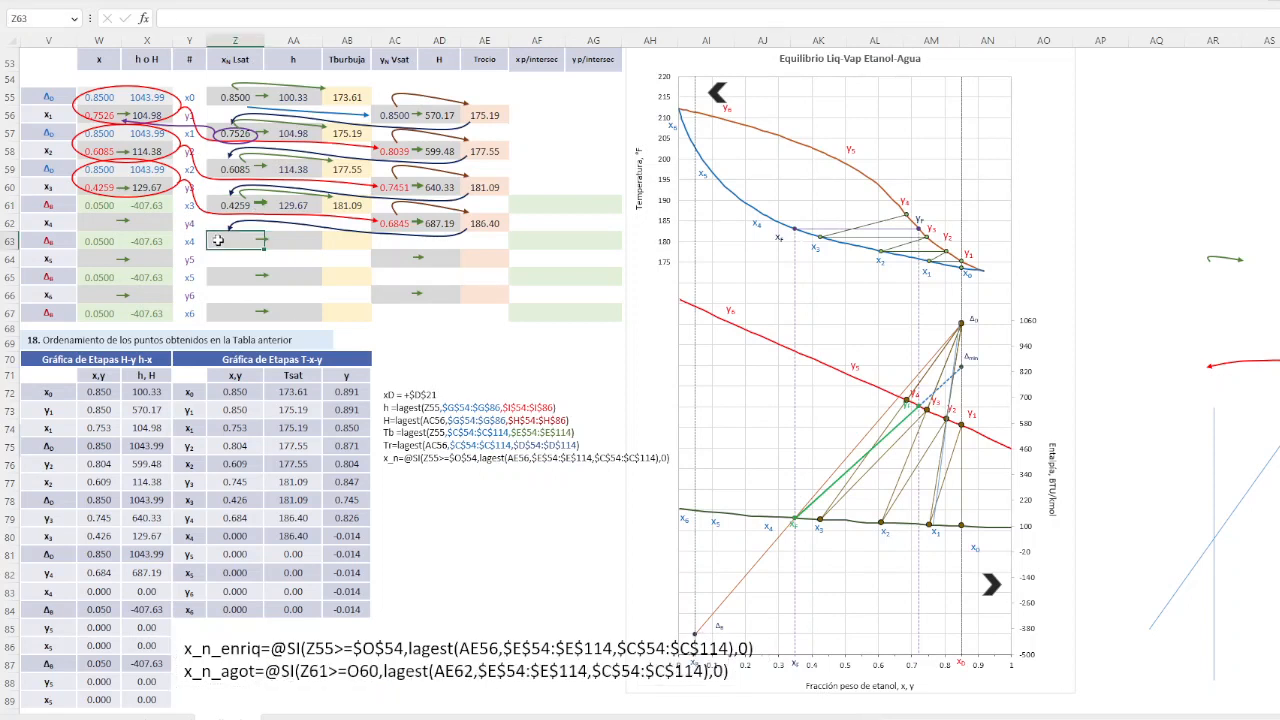
{"action": "double_click", "coordinate": [222, 248]}
{"action": "key", "text": "ctrl+v"}
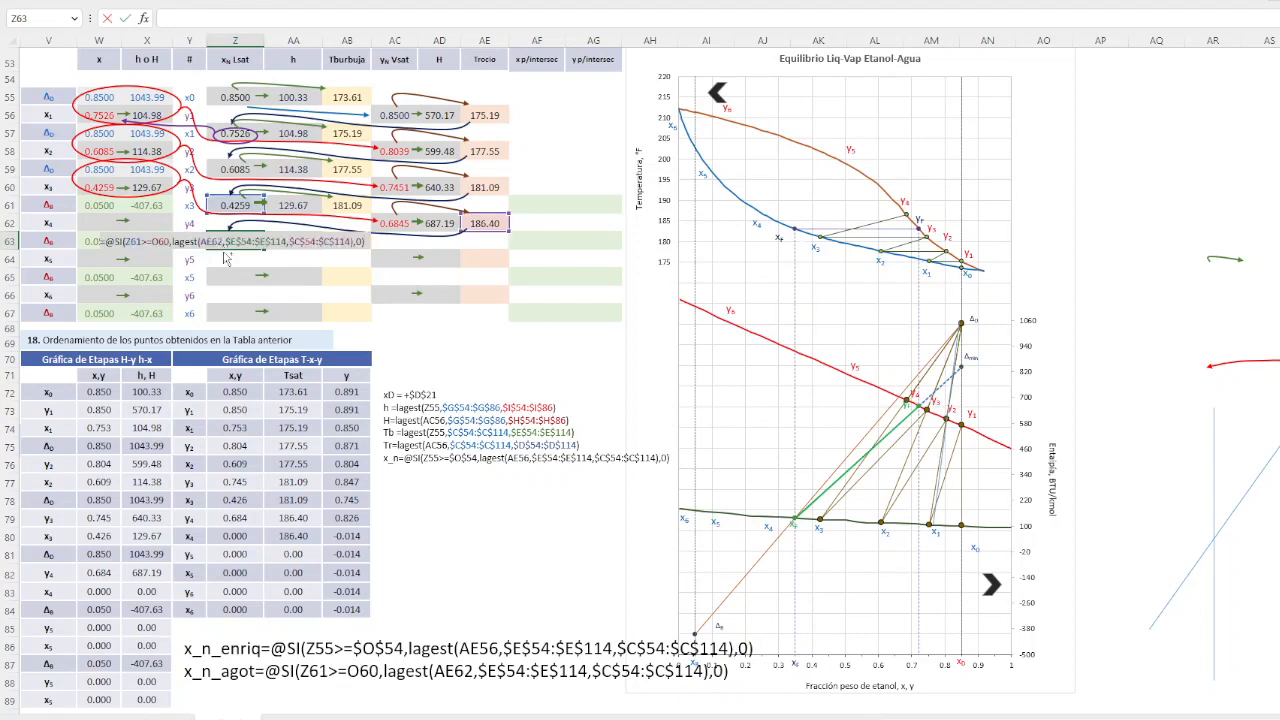
{"action": "key", "text": "Return"}
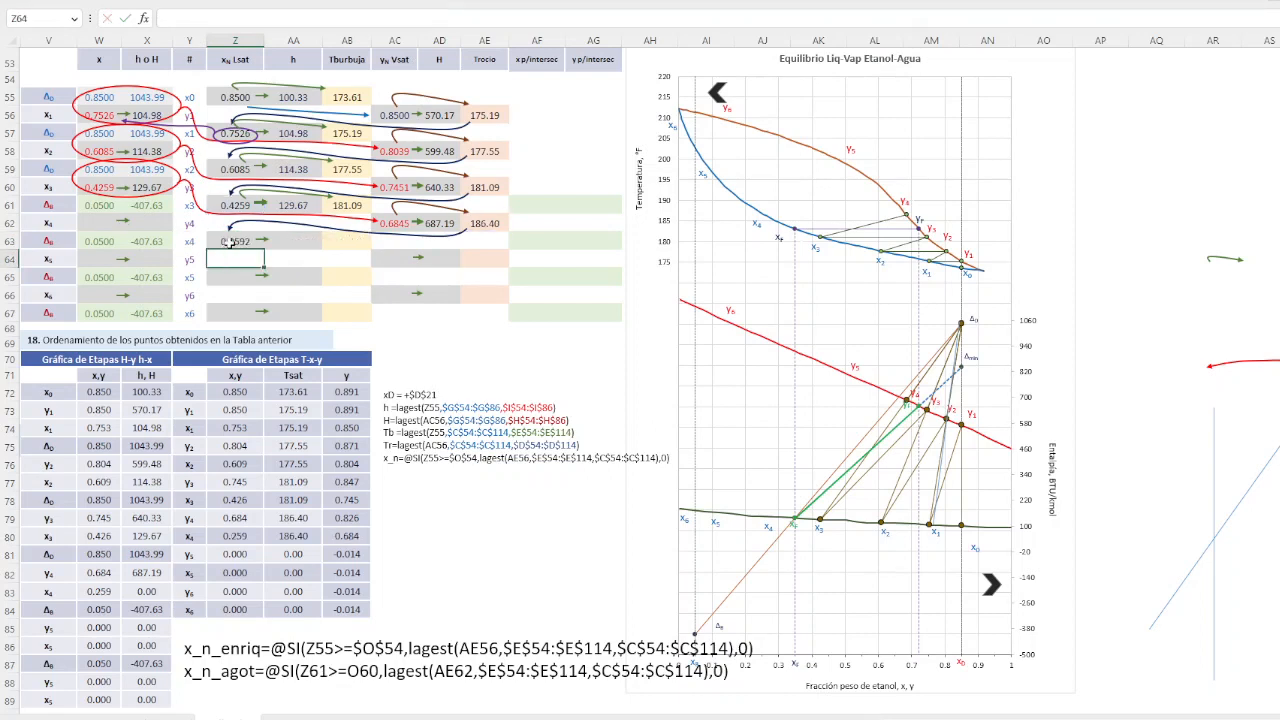
{"action": "left_click", "coordinate": [230, 243]}
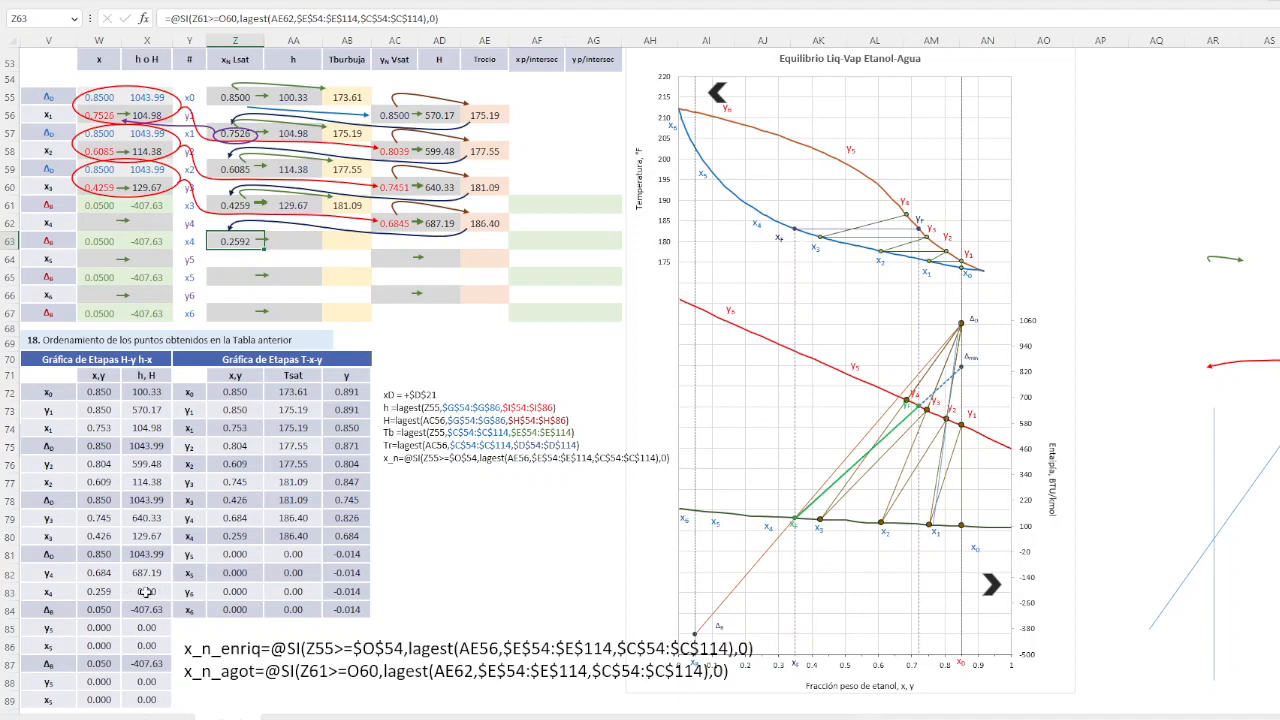
Copy the liquid enthalpy formula from AA61 to AA63 in the x4 row
{"action": "left_click", "coordinate": [297, 203]}
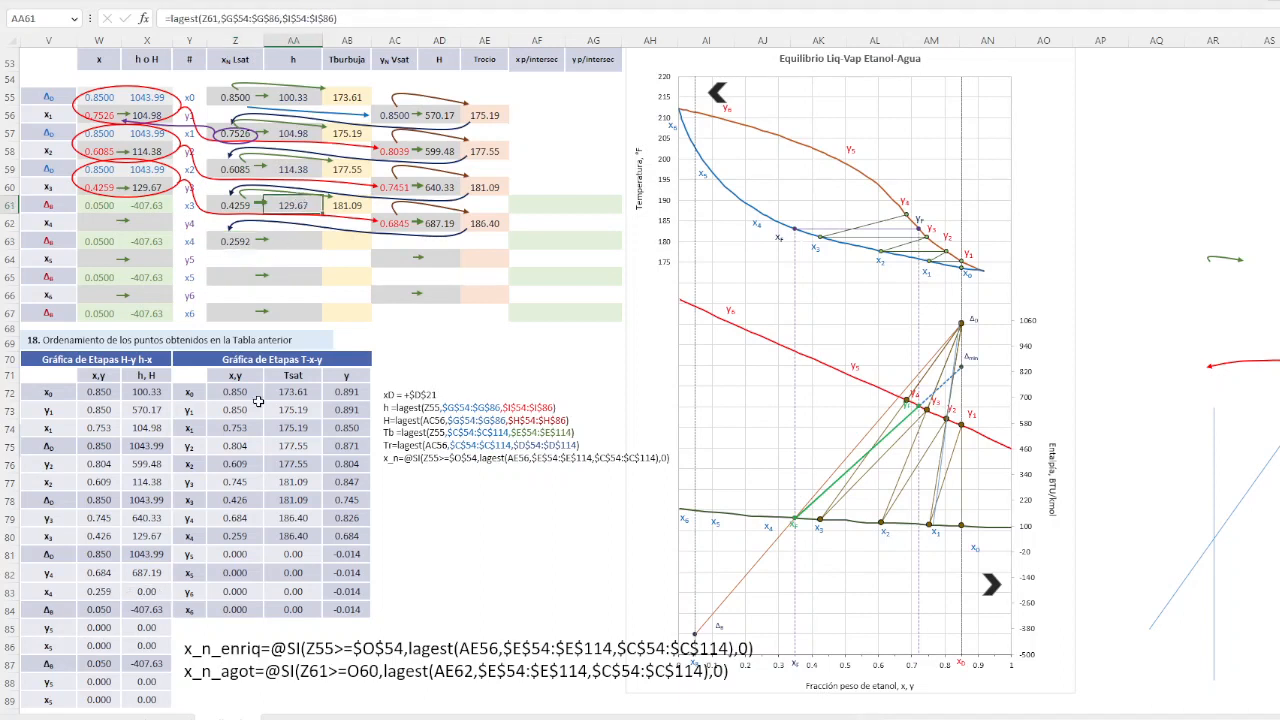
{"action": "key", "text": "ctrl+c"}
{"action": "key", "text": "Down"}
{"action": "key", "text": "Down"}
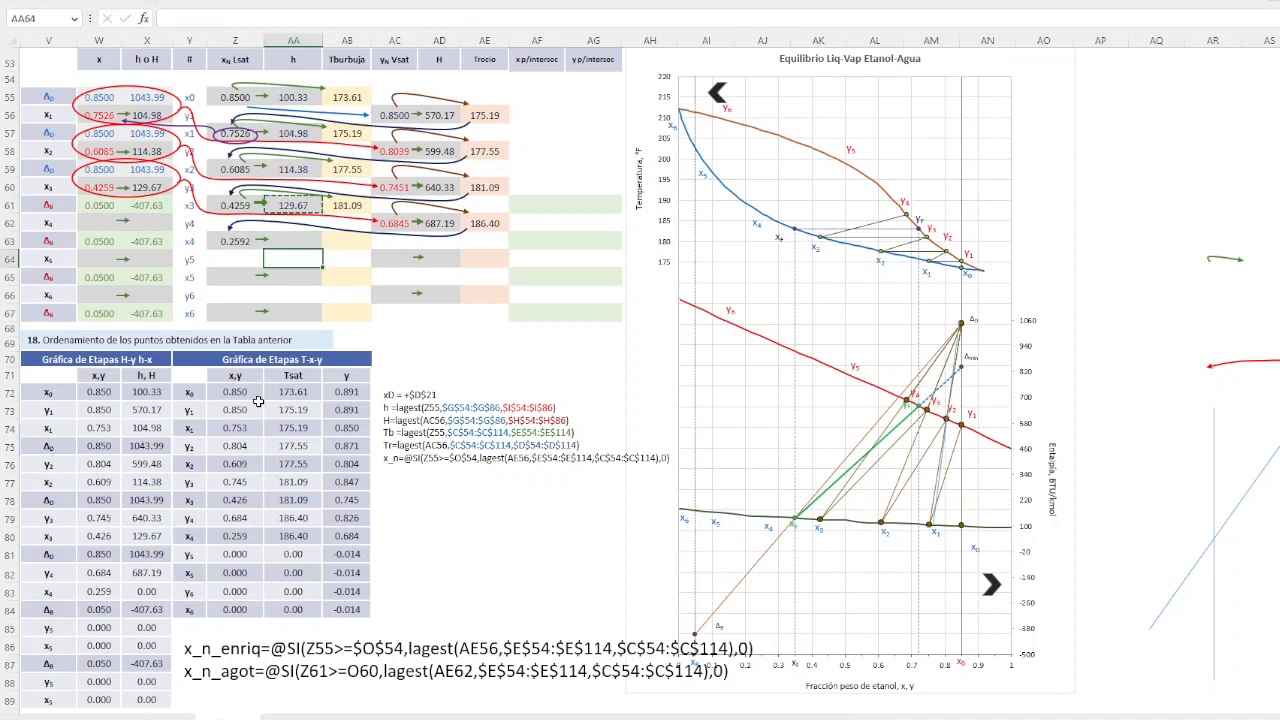
{"action": "key", "text": "ctrl+v"}
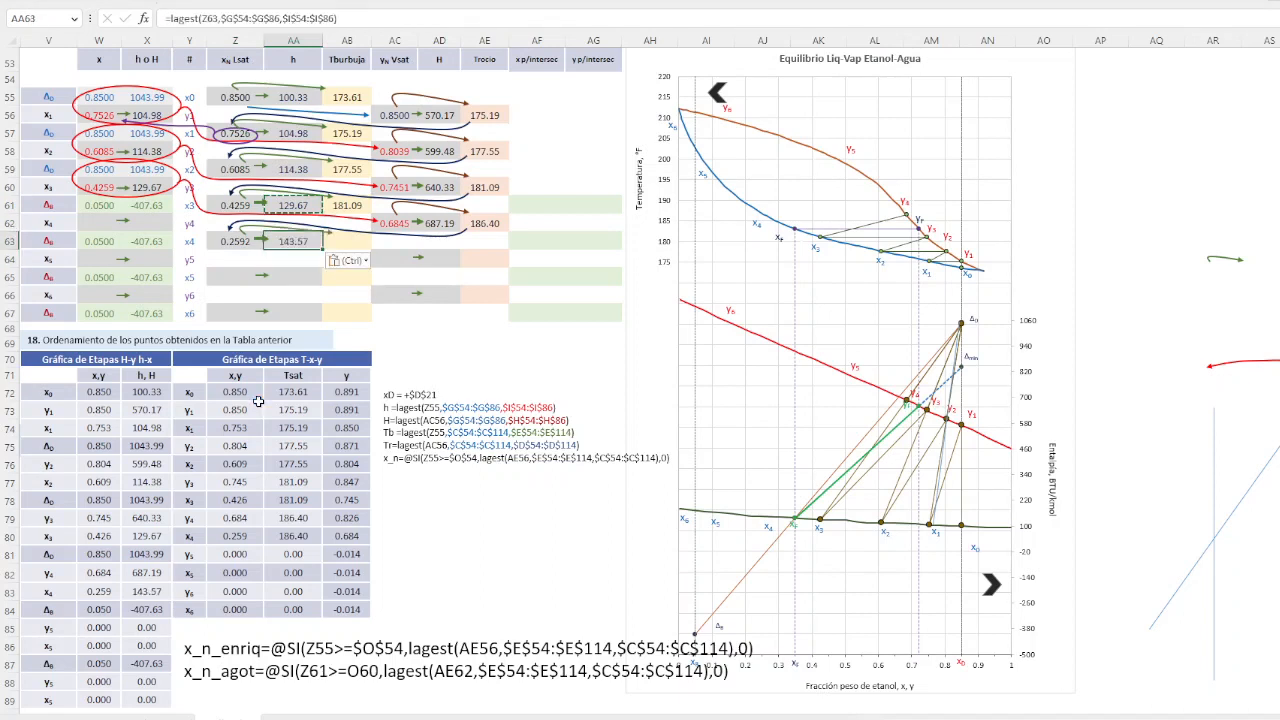
Copy the bubble temperature formula from AB61 to AB63 and compare it with the dew temperature in AE62
{"action": "left_click", "coordinate": [341, 242]}
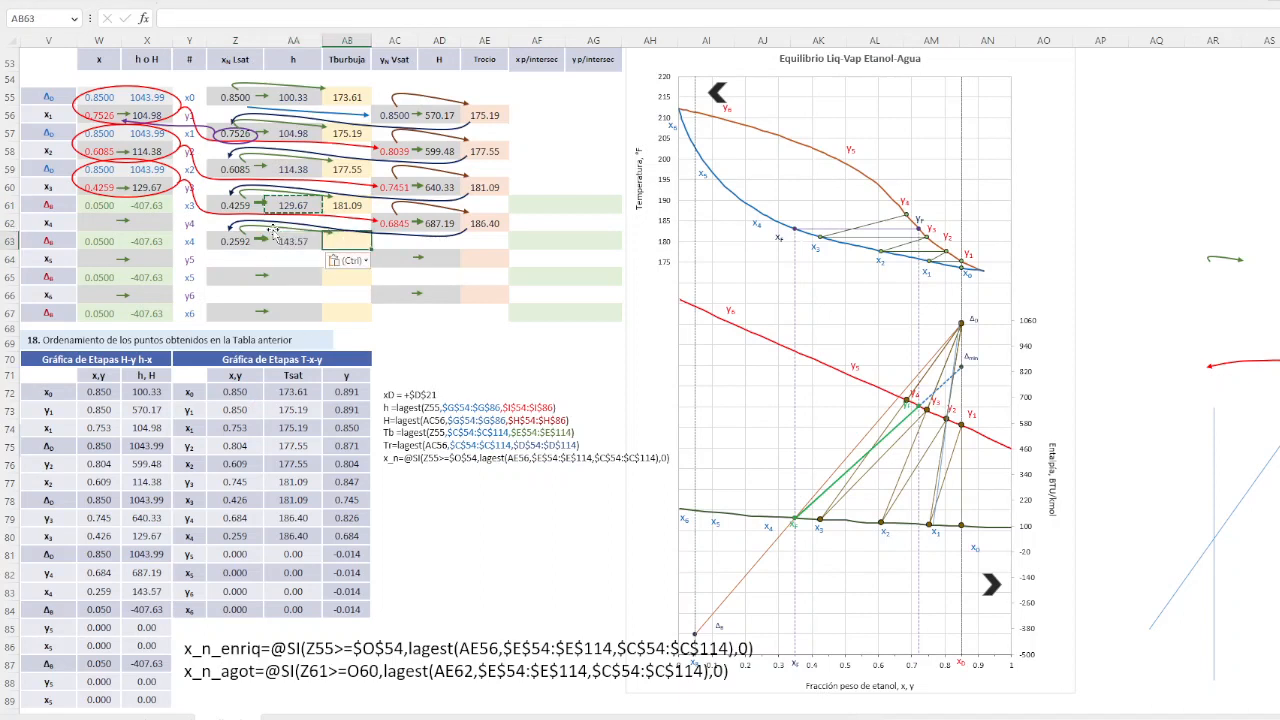
{"action": "left_click", "coordinate": [355, 206]}
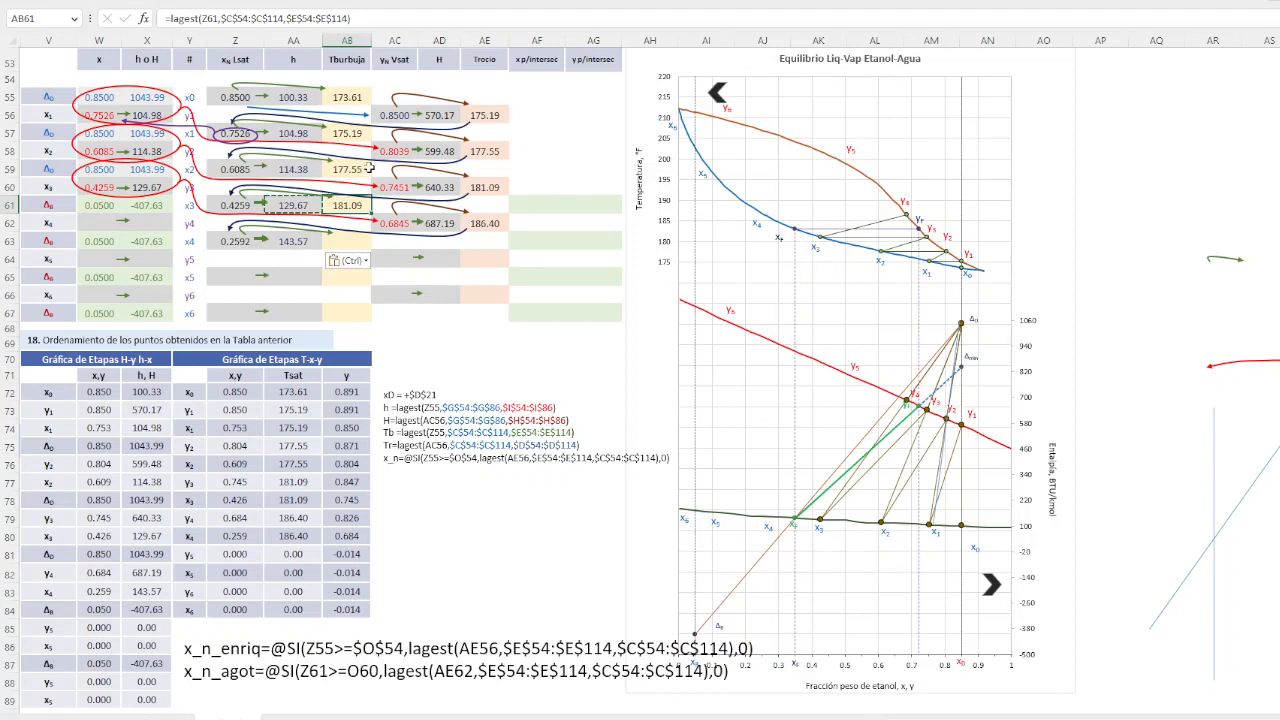
{"action": "left_click_drag", "start_coordinate": [371, 207], "coordinate": [366, 241]}
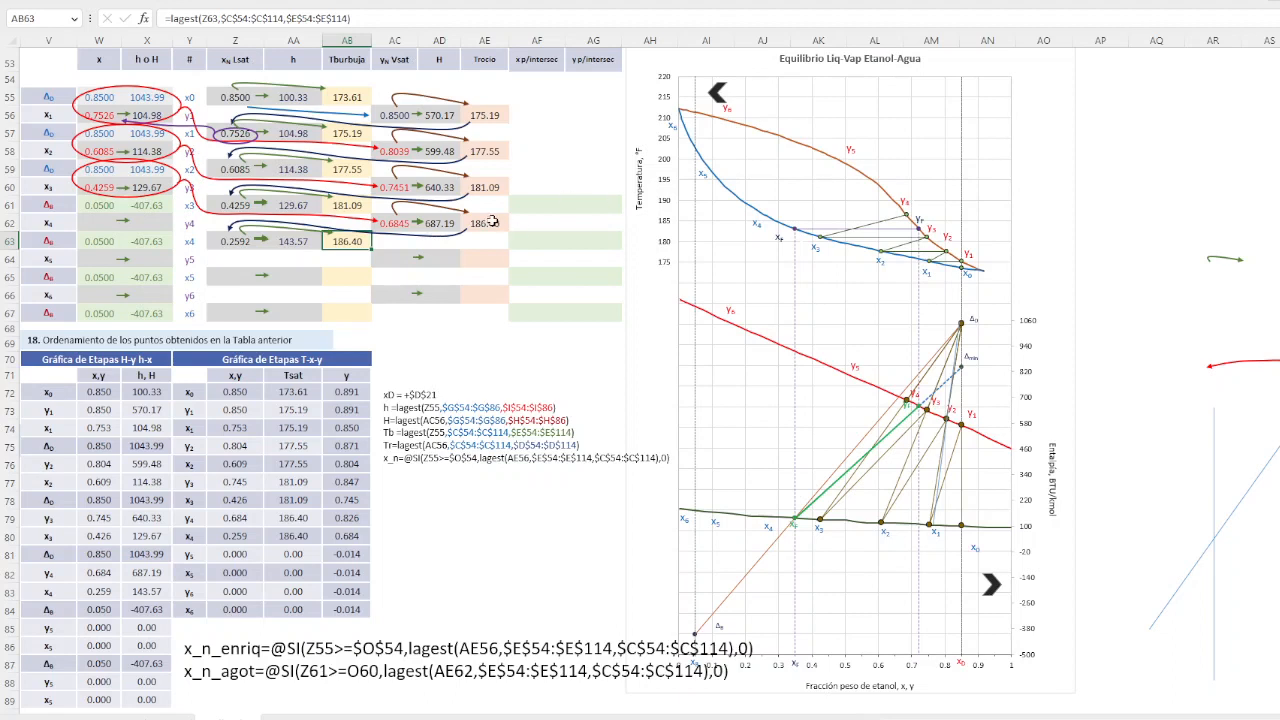
{"action": "left_click", "coordinate": [473, 226]}
{"action": "left_click", "coordinate": [344, 240]}
{"action": "left_click", "coordinate": [485, 224]}
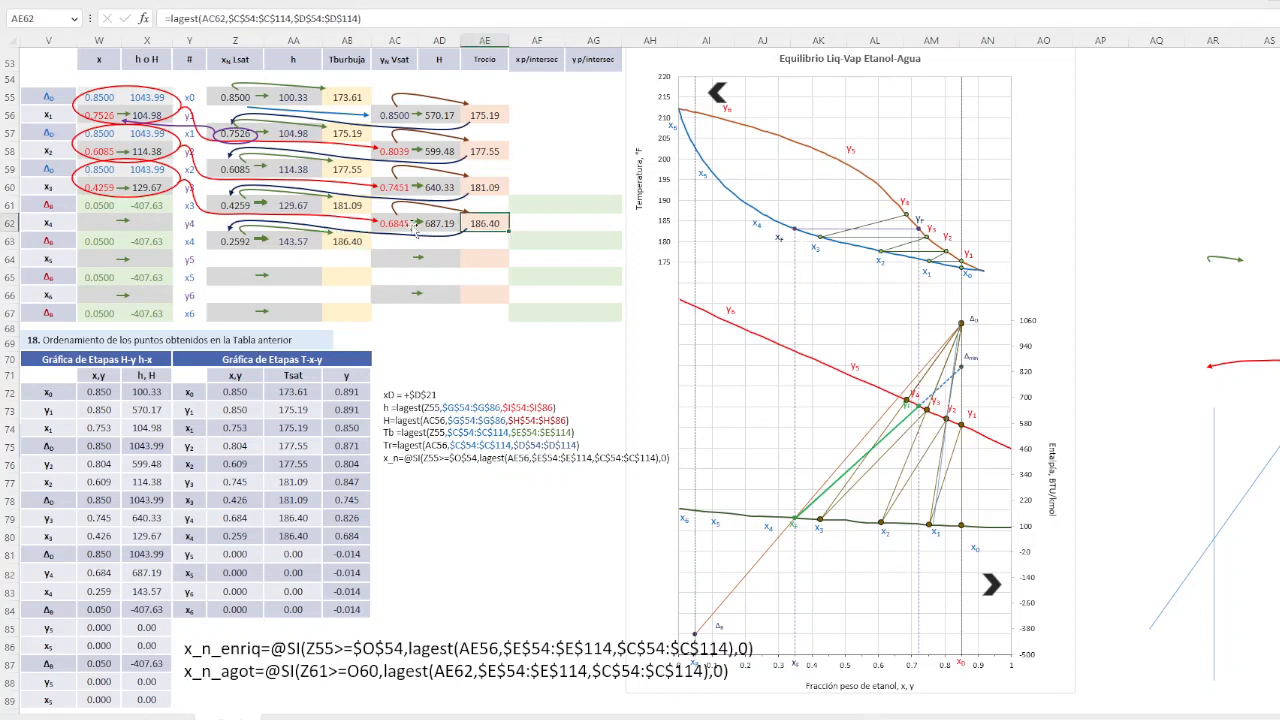
Extend the Tsat values of the T-x-y stage series on the chart to AA72:AA80
{"action": "left_click", "coordinate": [230, 244]}
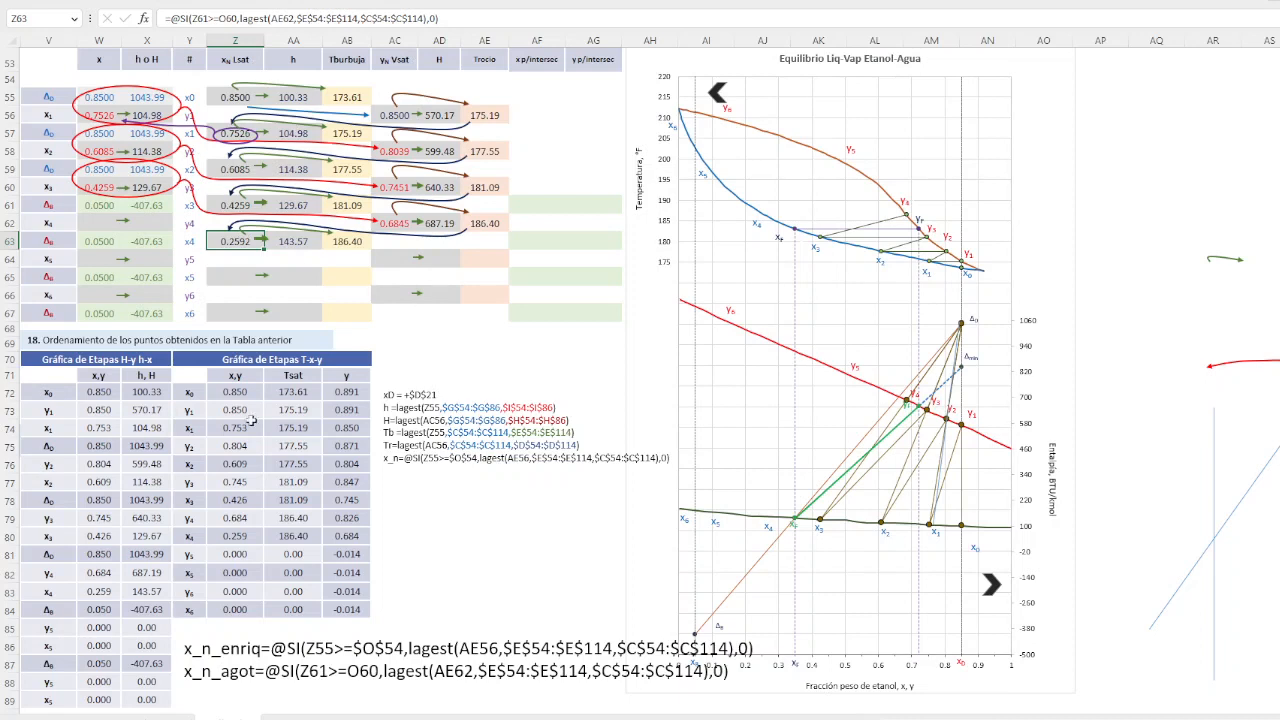
{"action": "left_click", "coordinate": [887, 227]}
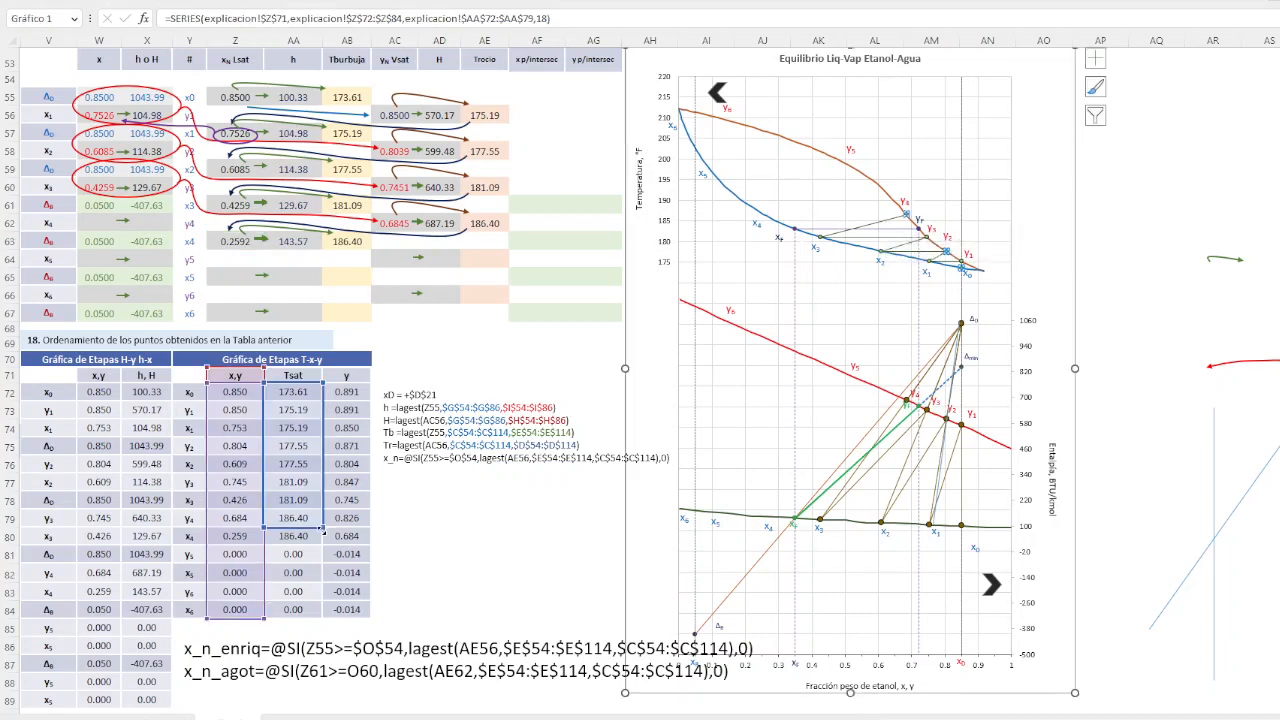
{"action": "left_click_drag", "start_coordinate": [323, 530], "coordinate": [322, 545]}
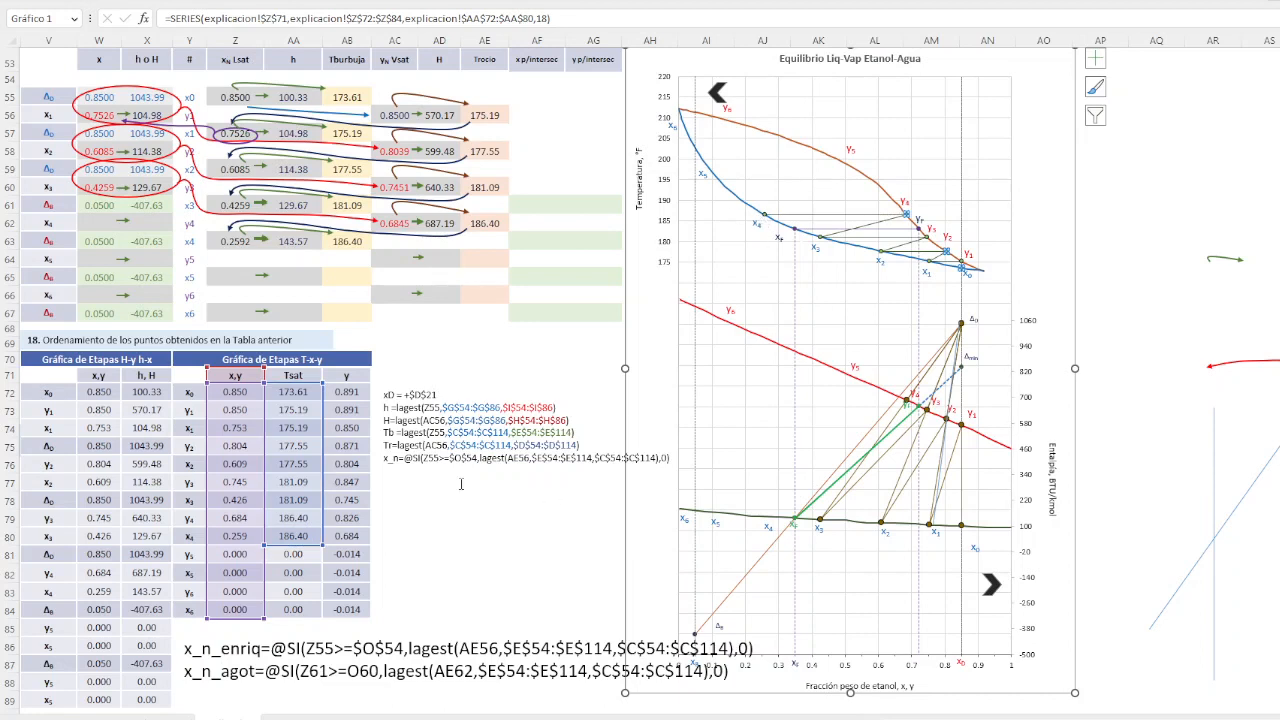
Extend the H-x-y stage series on the chart to W72:W83 and X72:X83 to include point x4
{"action": "left_click", "coordinate": [850, 485]}
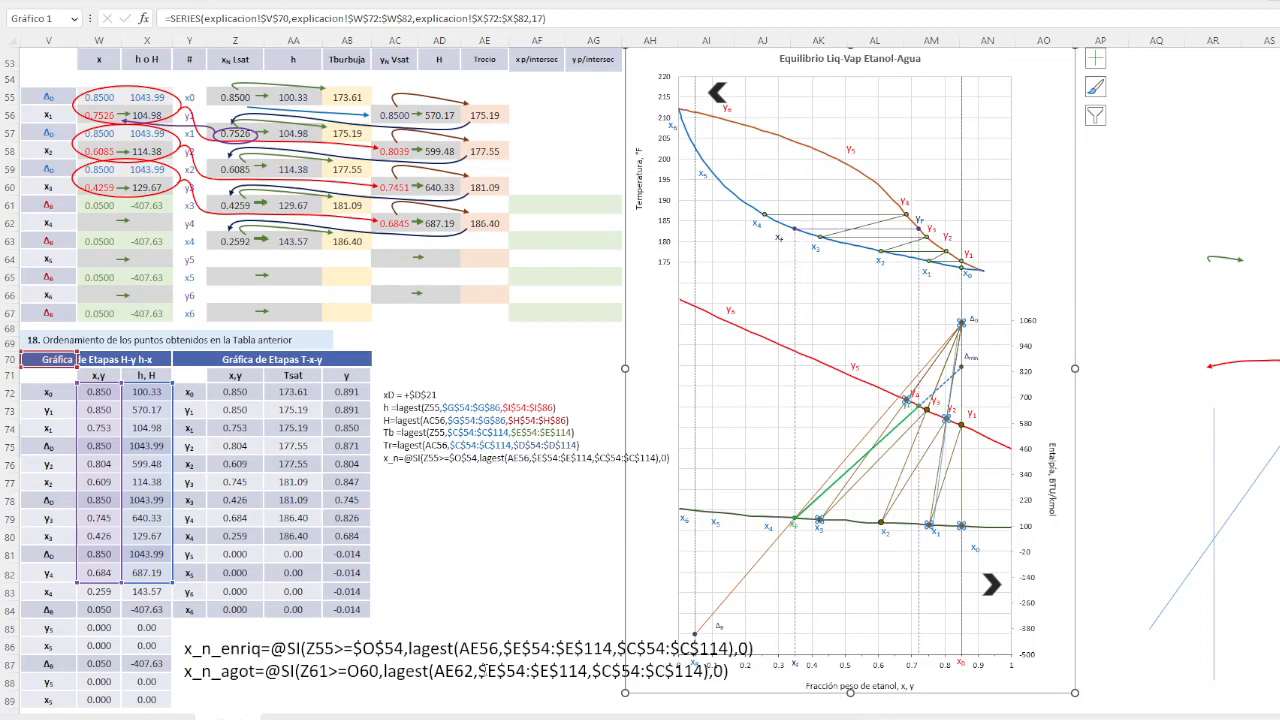
{"action": "left_click", "coordinate": [231, 241]}
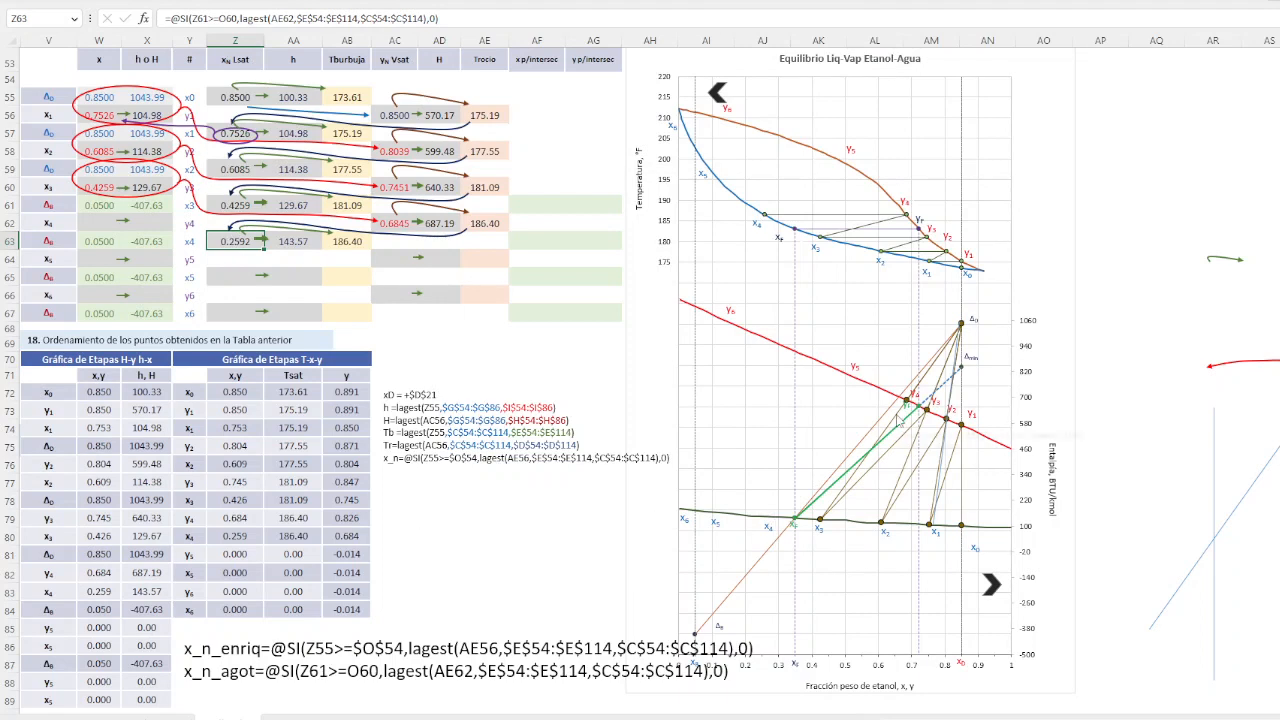
{"action": "left_click", "coordinate": [900, 422]}
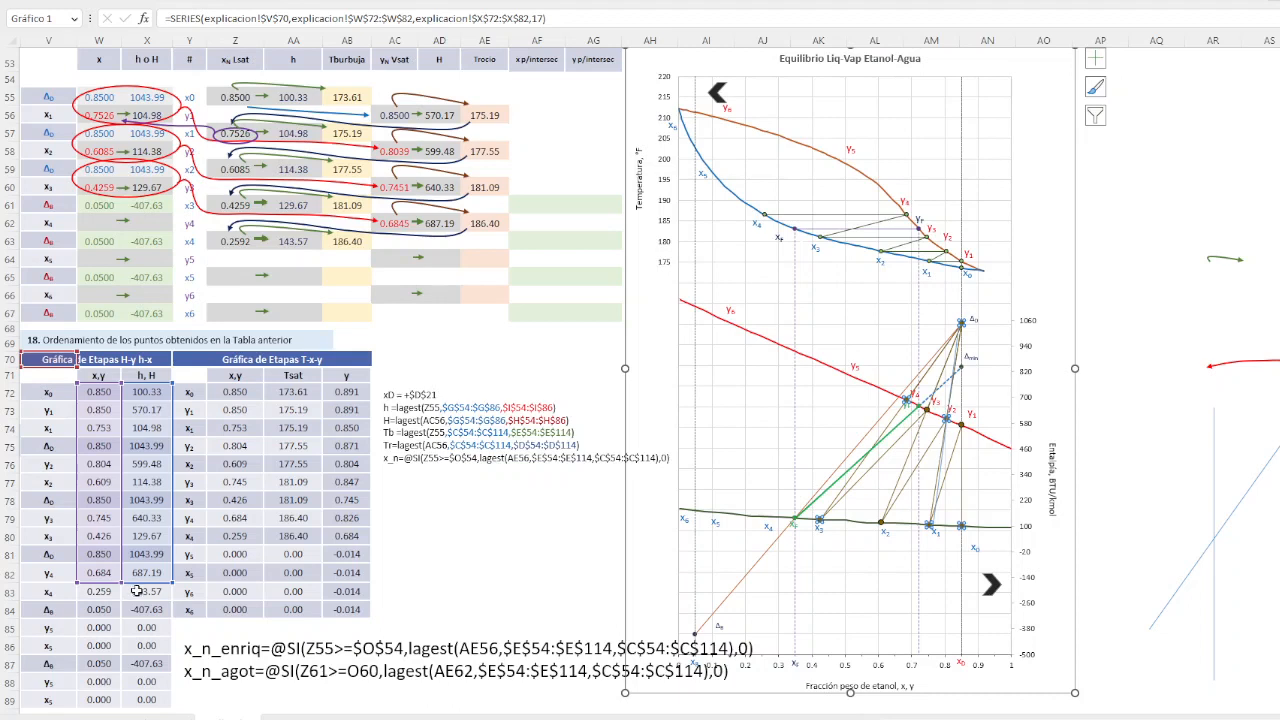
{"action": "left_click_drag", "start_coordinate": [172, 588], "coordinate": [120, 598]}
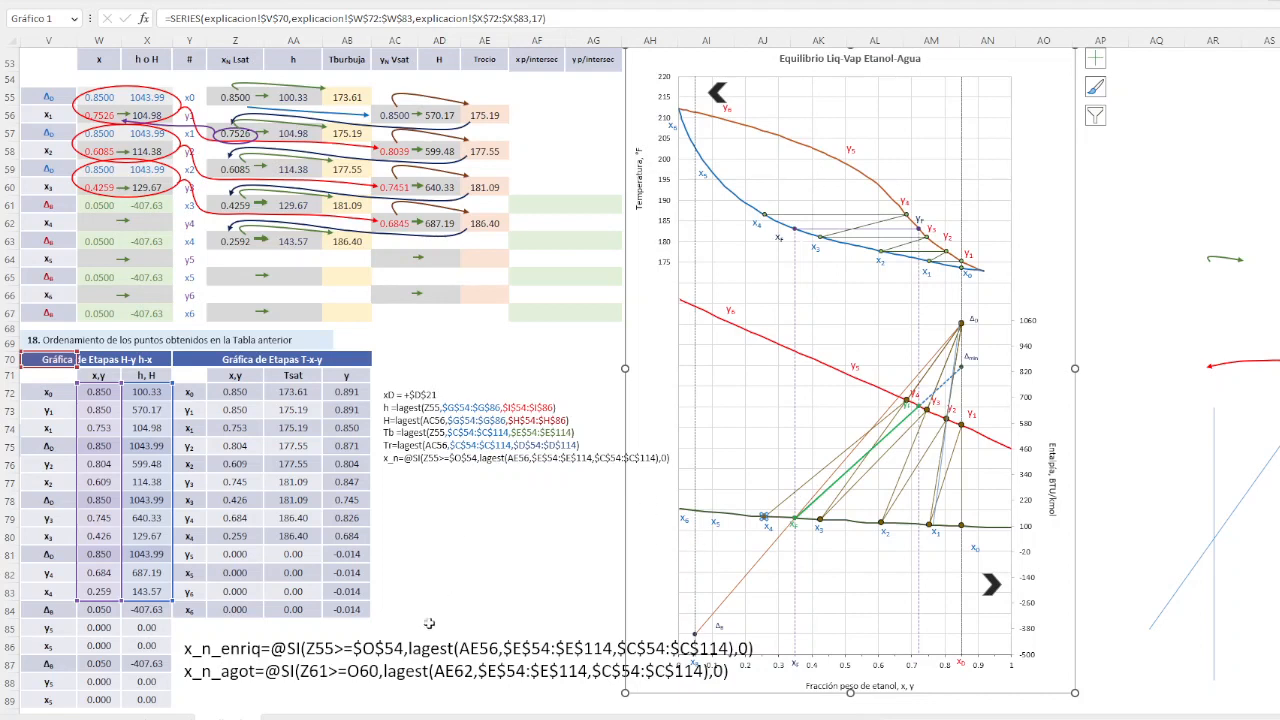
{"action": "left_click", "coordinate": [240, 241]}
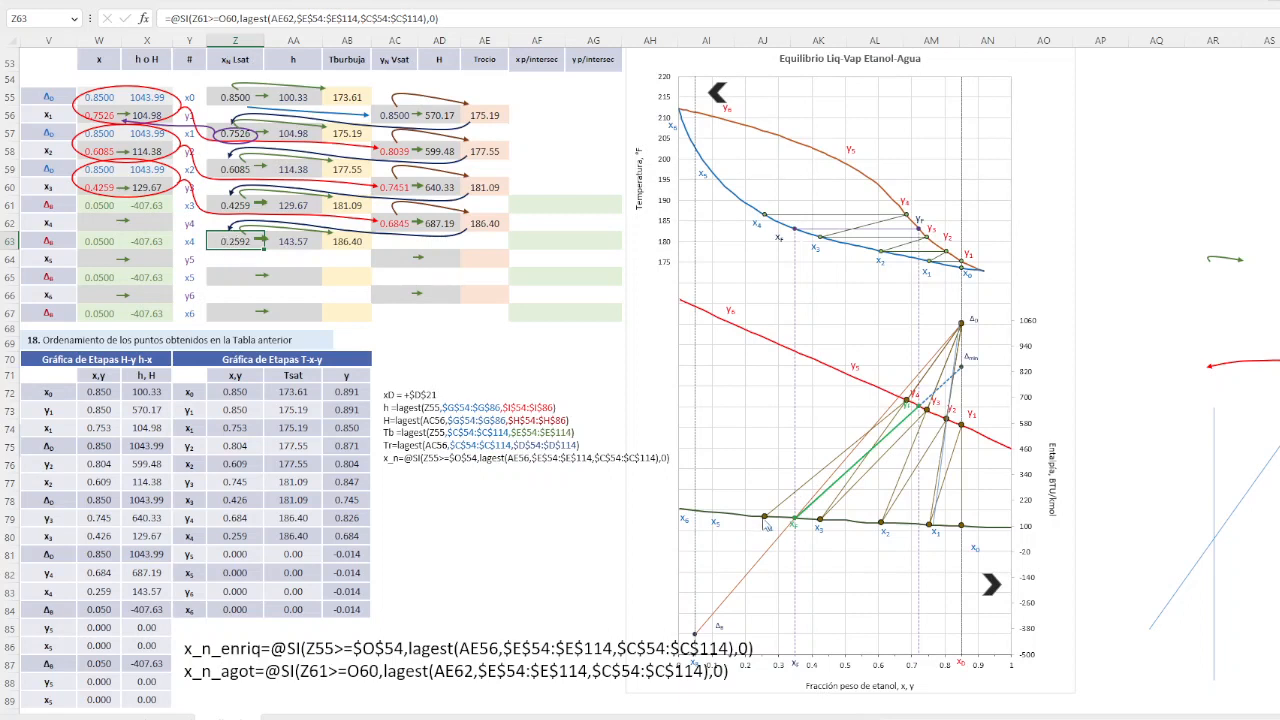
Link the x4 composition cell W62 to Z63 and the neighbouring enthalpy cell X62 to AA63
{"action": "left_click", "coordinate": [89, 220]}
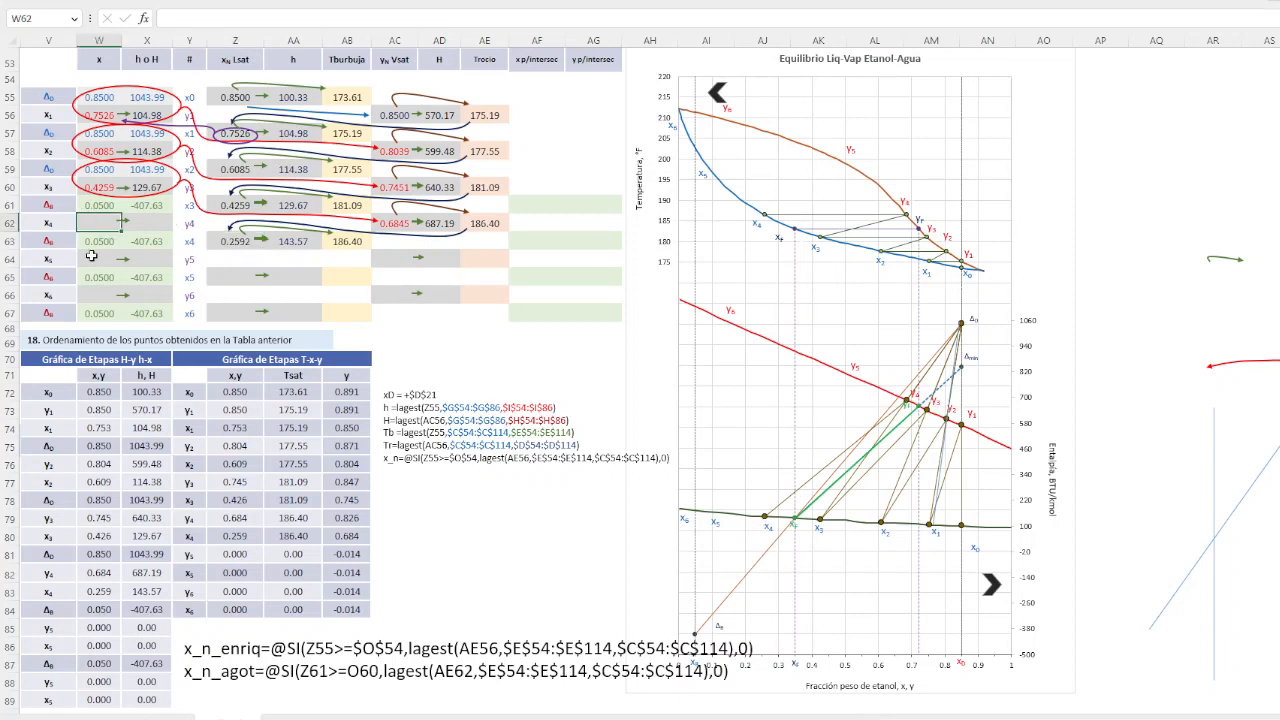
{"action": "type", "text": "+"}
{"action": "left_click", "coordinate": [228, 238]}
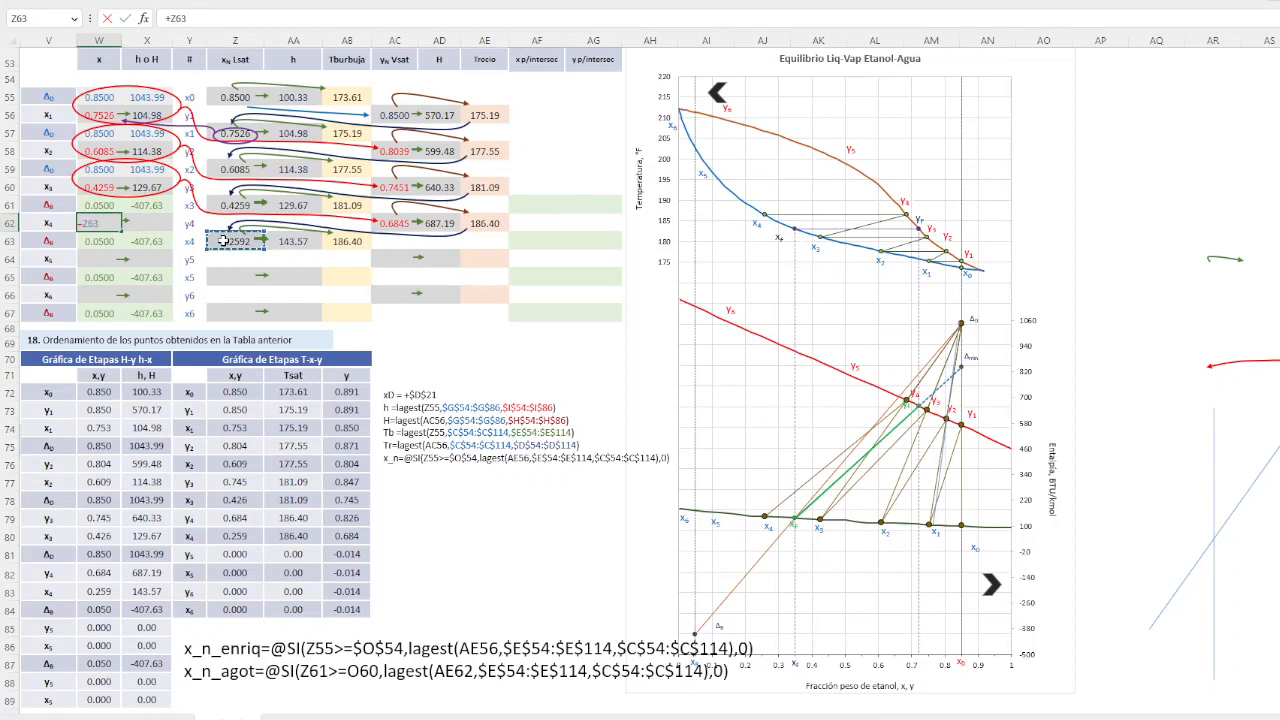
{"action": "key", "text": "Return"}
{"action": "left_click", "coordinate": [160, 224]}
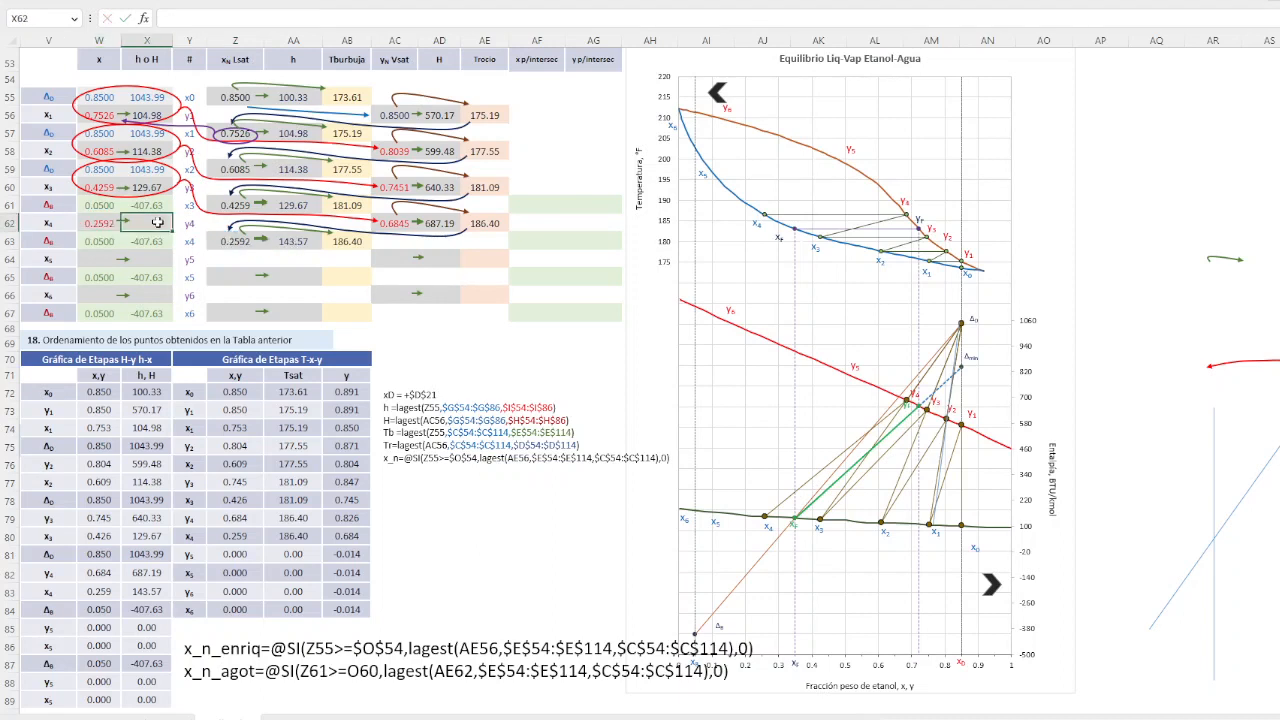
{"action": "type", "text": "+"}
{"action": "left_click", "coordinate": [297, 241]}
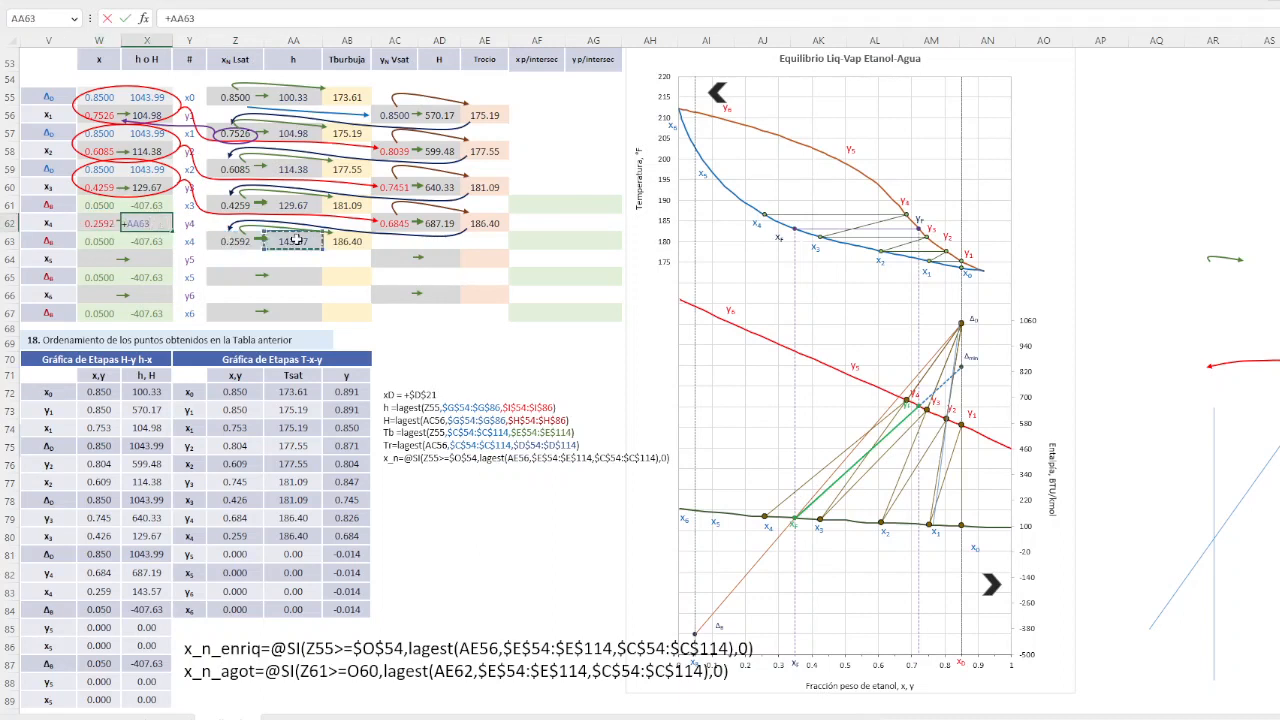
{"action": "key", "text": "Return"}
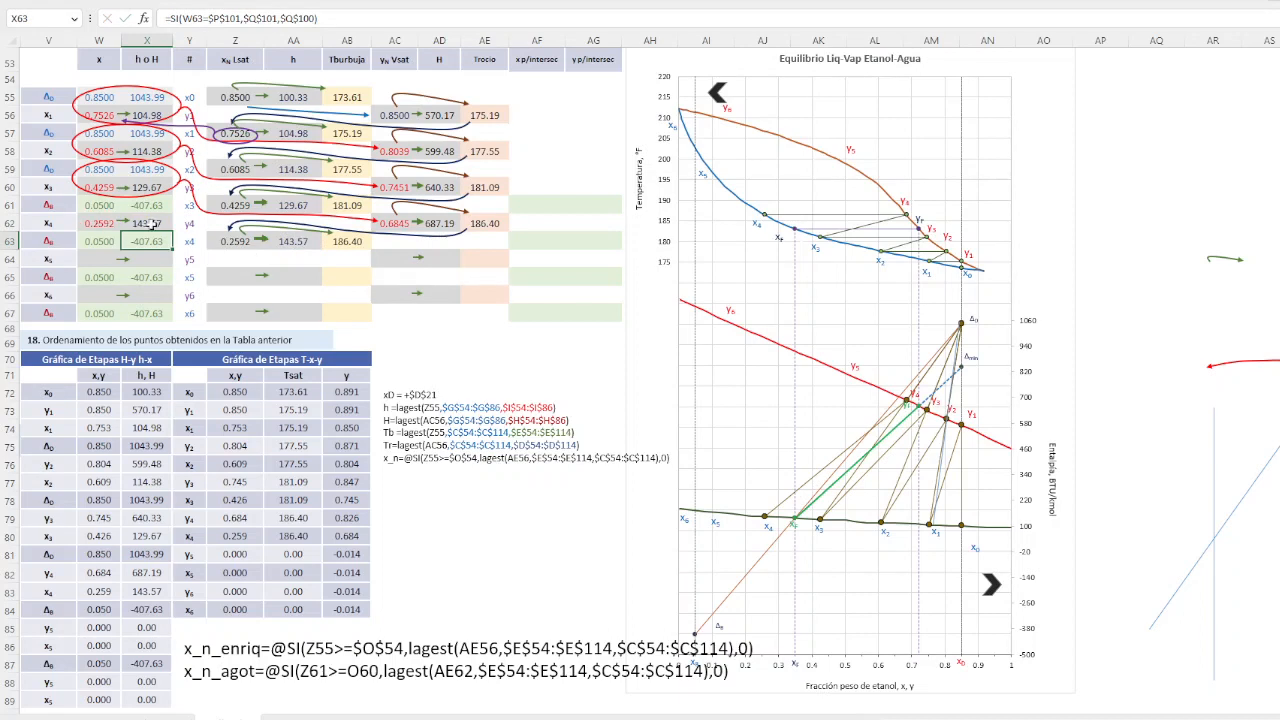
Duplicate the red ellipse-and-arrow group one stage lower, circling W61:X62 and pointing to the y5 vapor cell AC64
{"action": "left_click", "coordinate": [172, 193]}
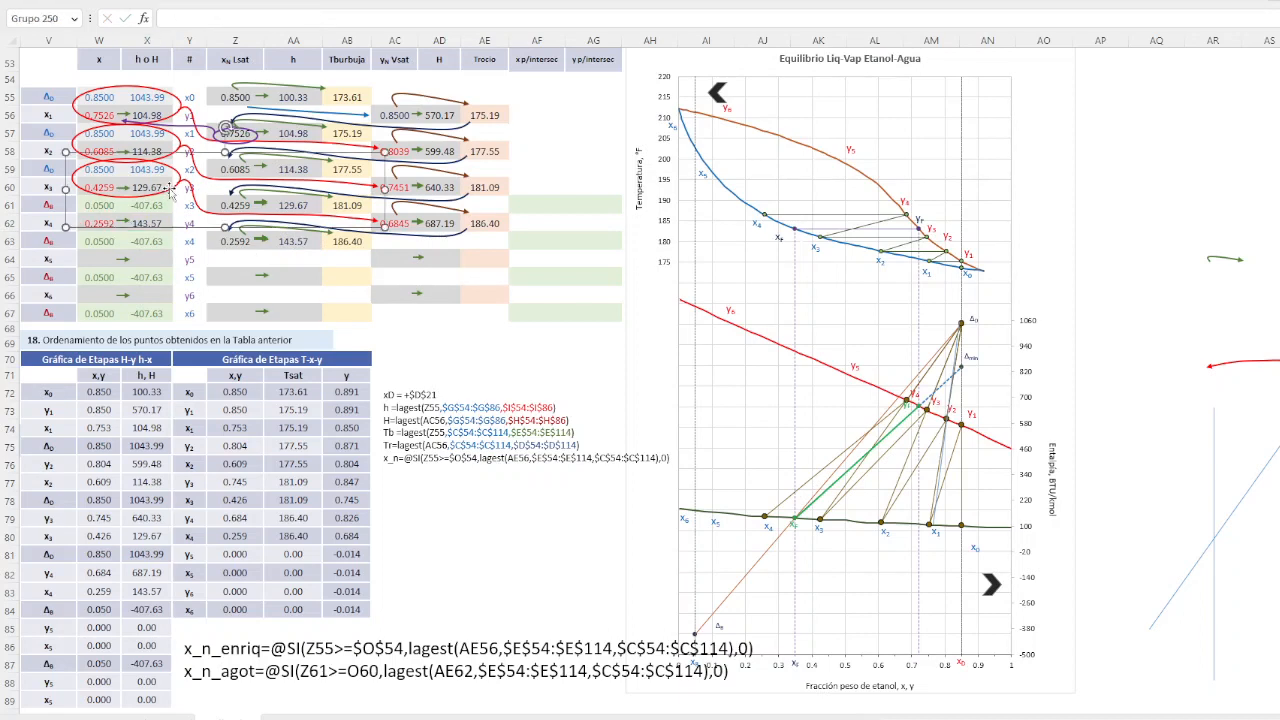
{"action": "left_click", "coordinate": [173, 190]}
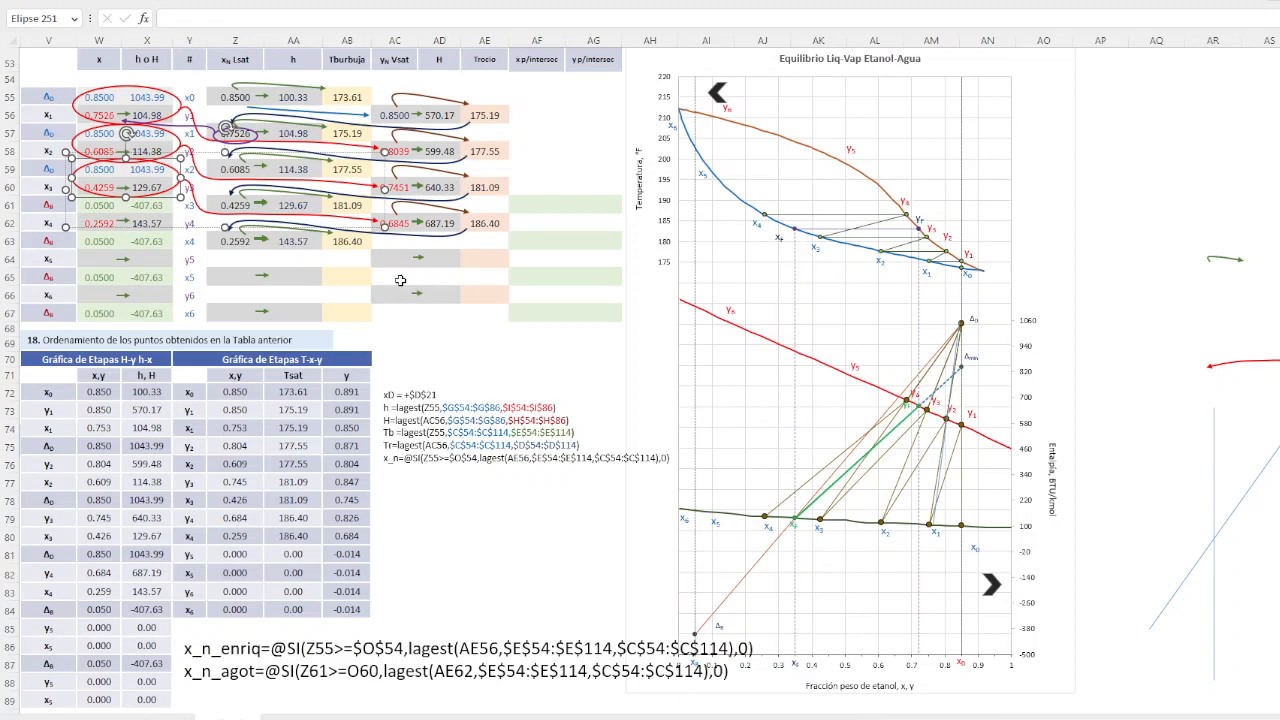
{"action": "left_click", "coordinate": [541, 350]}
{"action": "left_click", "coordinate": [200, 205]}
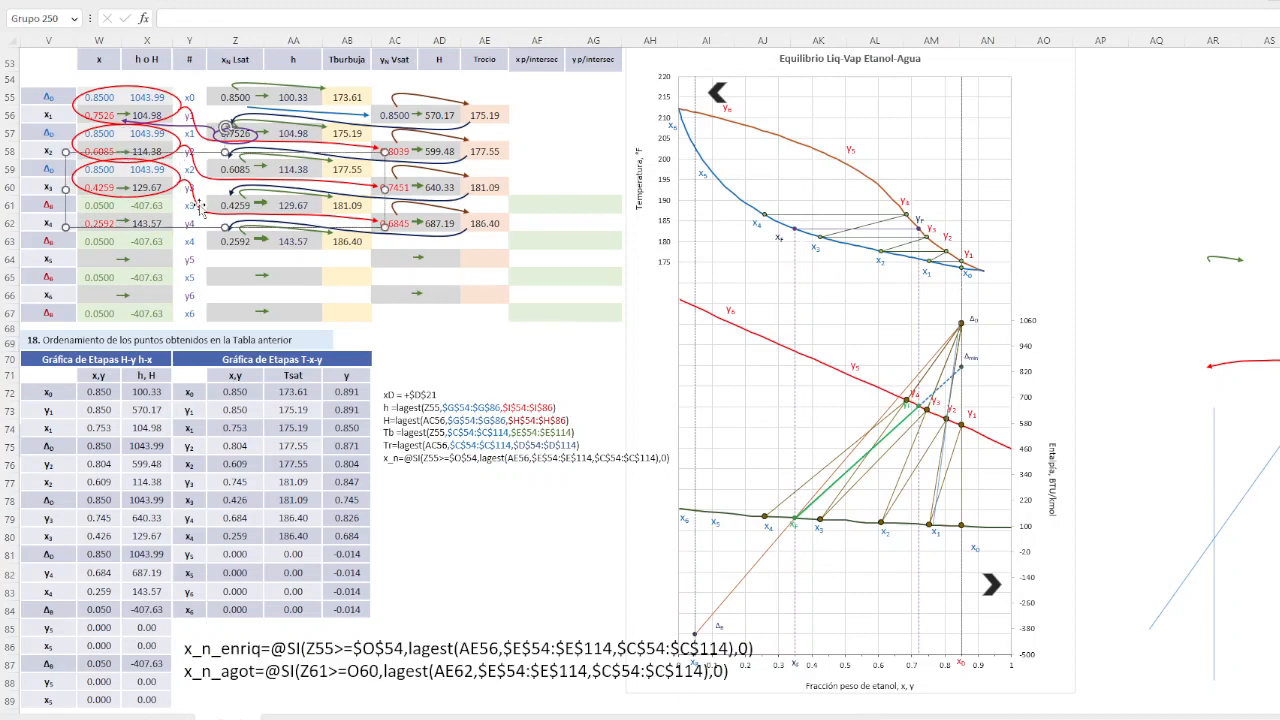
{"action": "left_click_drag", "start_coordinate": [201, 210], "coordinate": [206, 254]}
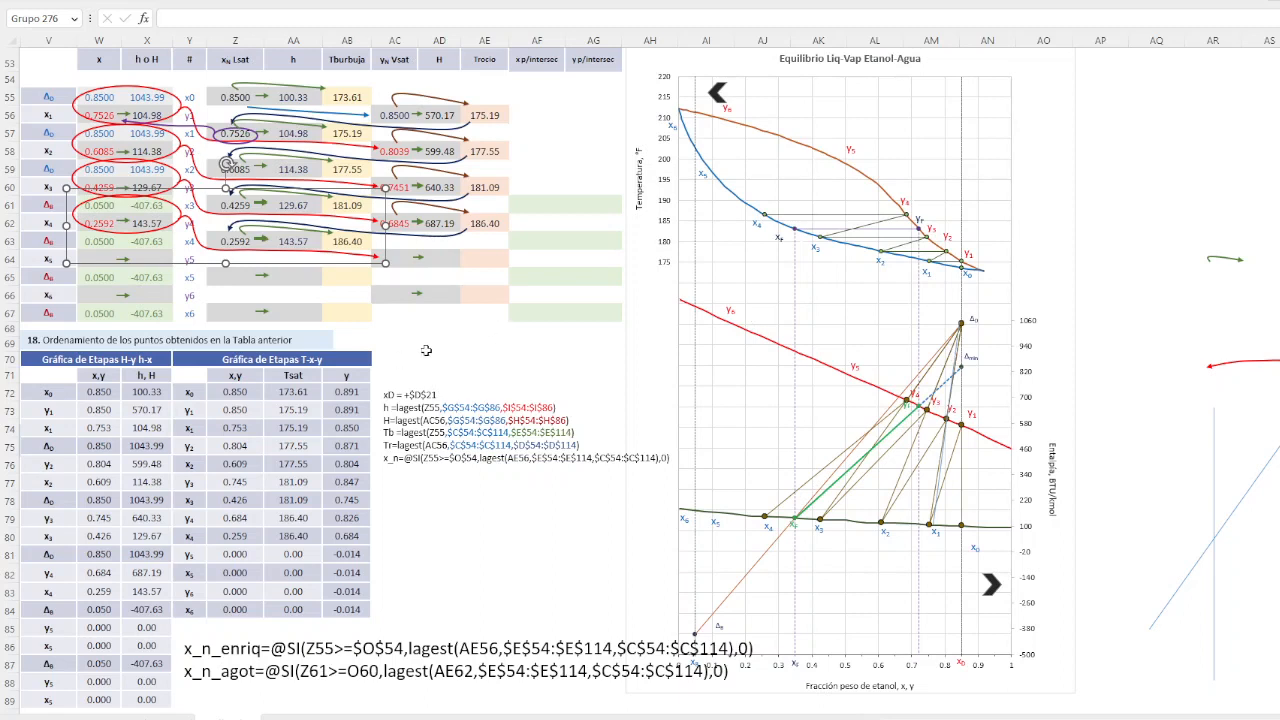
{"action": "left_click", "coordinate": [426, 349]}
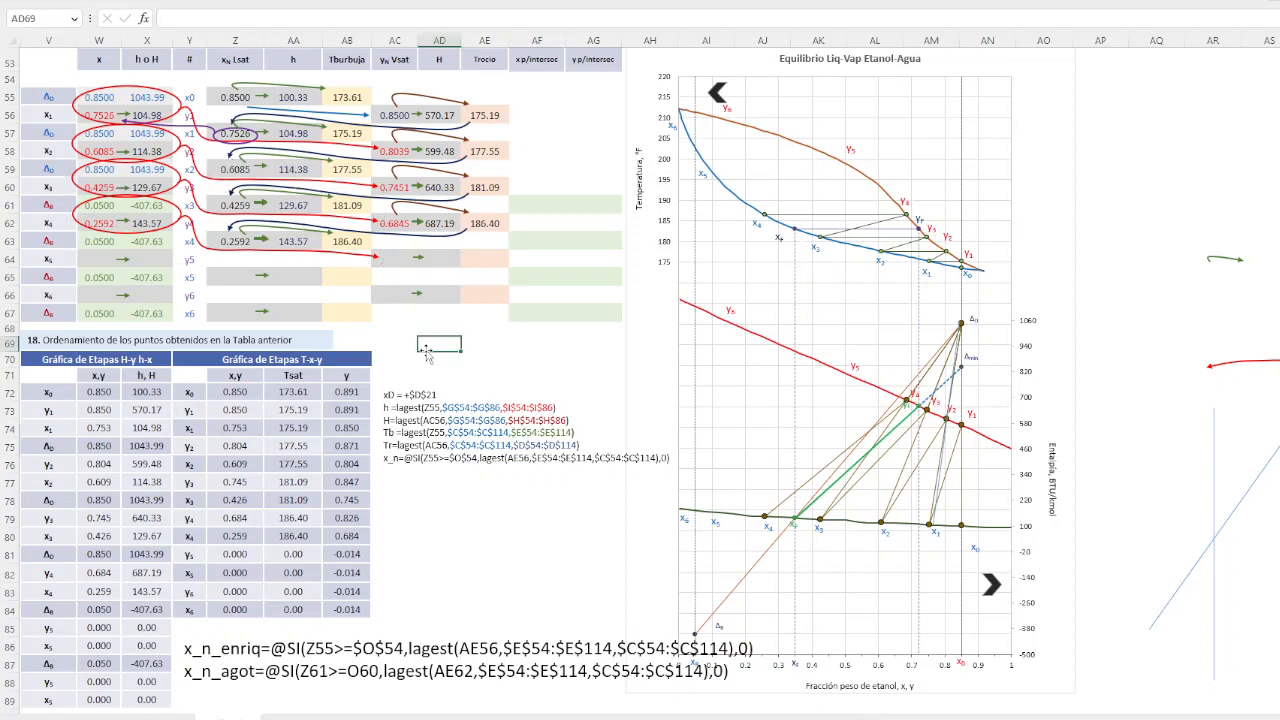
{"action": "left_click", "coordinate": [398, 342]}
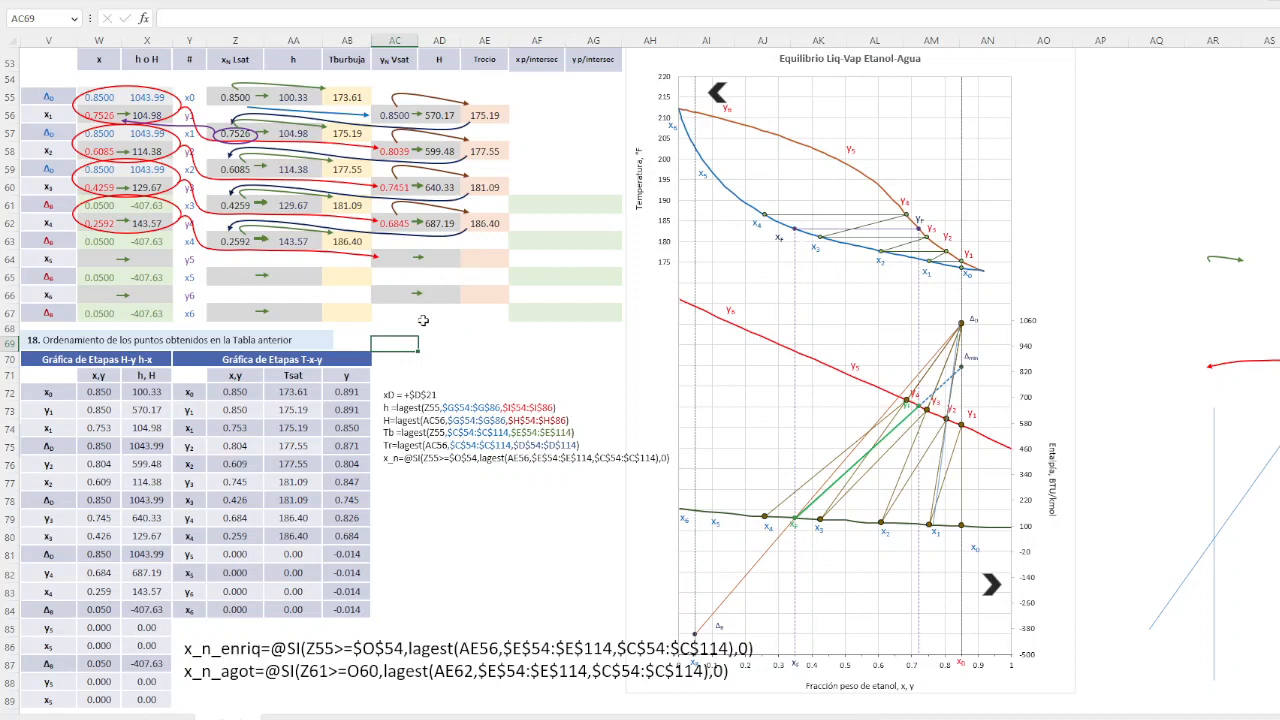
Copy the CruzCurva formula text from the y4 vapor composition cell AC62 without changing the cell
{"action": "left_click", "coordinate": [395, 224]}
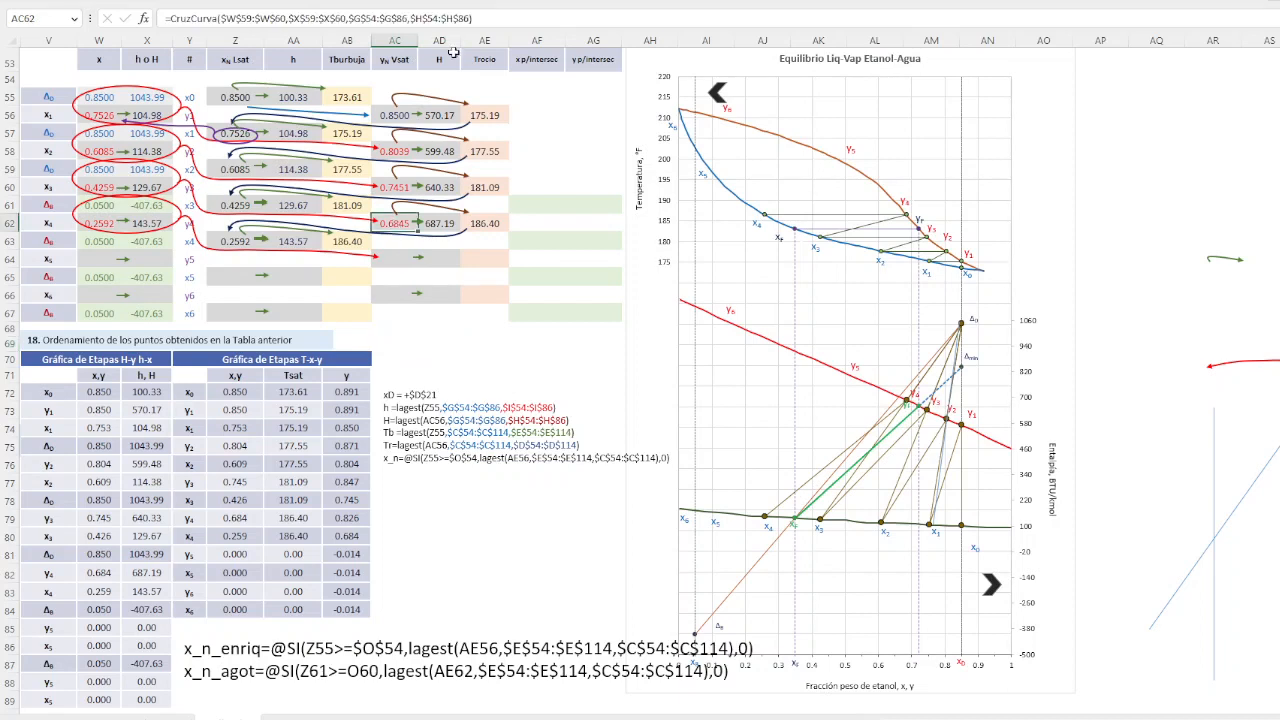
{"action": "left_click_drag", "start_coordinate": [493, 17], "coordinate": [162, 17]}
{"action": "key", "text": "ctrl+c"}
{"action": "left_click", "coordinate": [162, 18]}
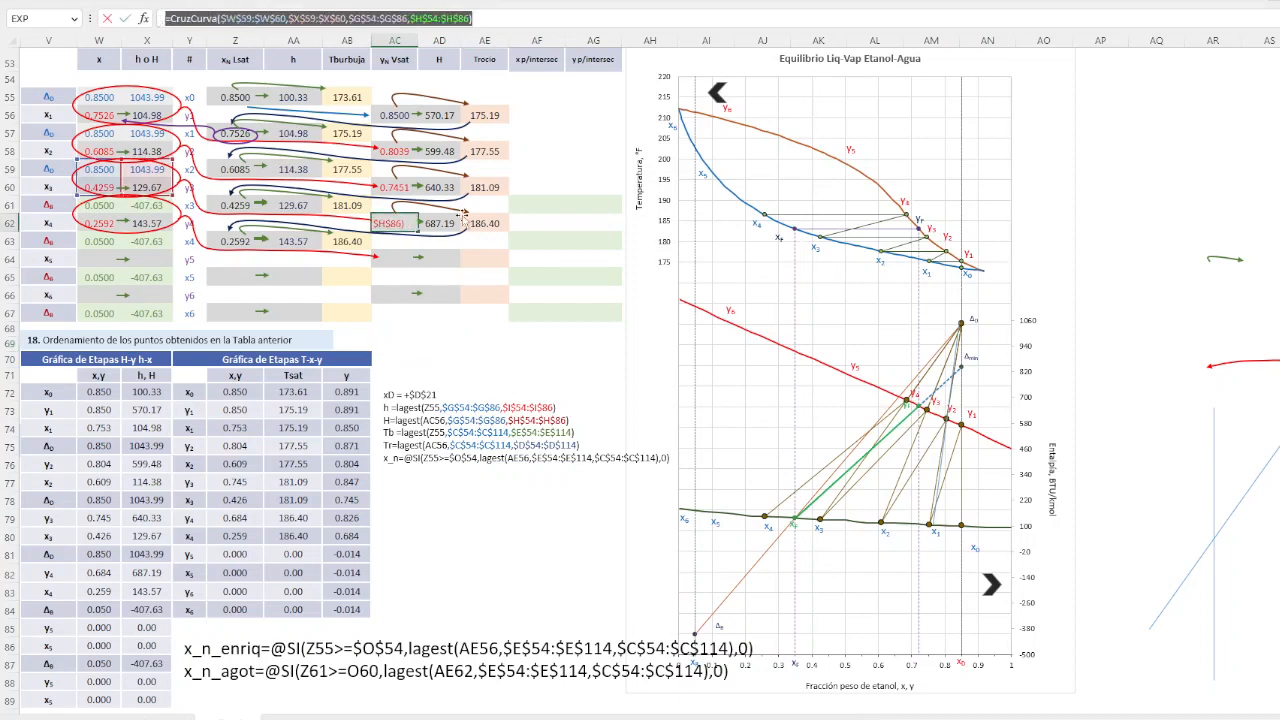
{"action": "key", "text": "Escape"}
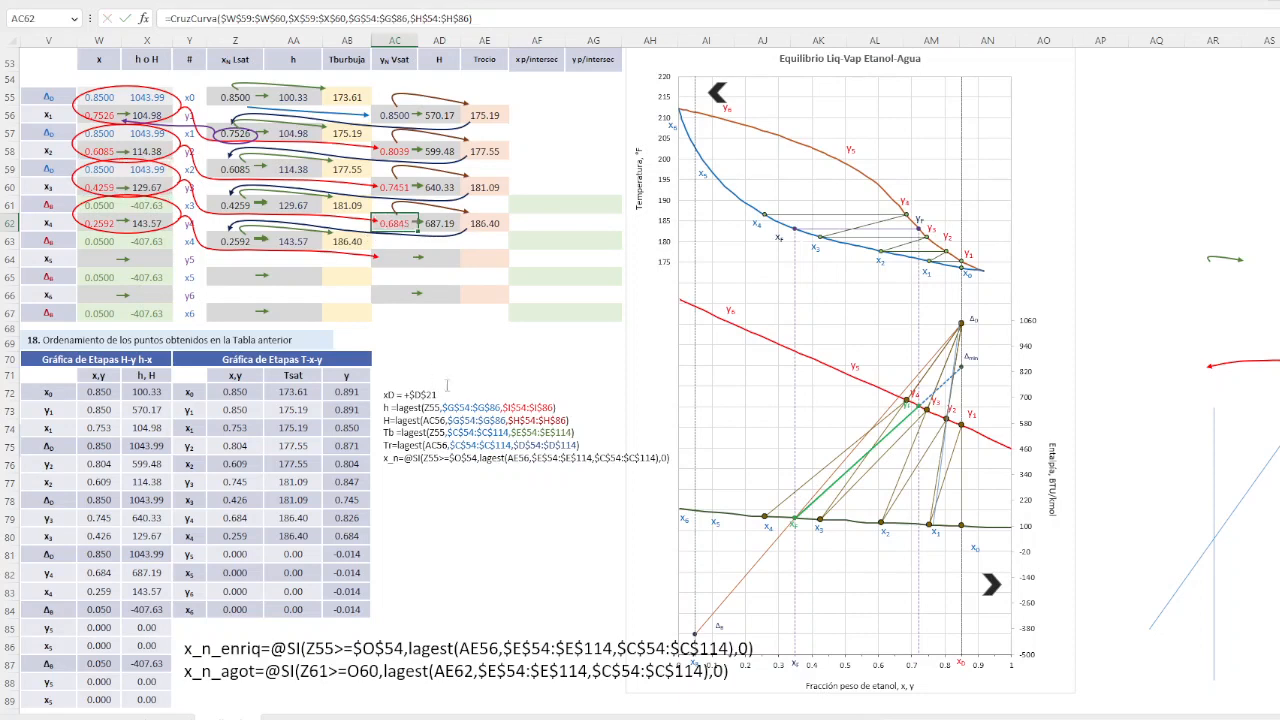
Insert a text box containing the copied CruzCurva formula and place it beside the upper part of the T-x-y chart
{"action": "left_click", "coordinate": [422, 591]}
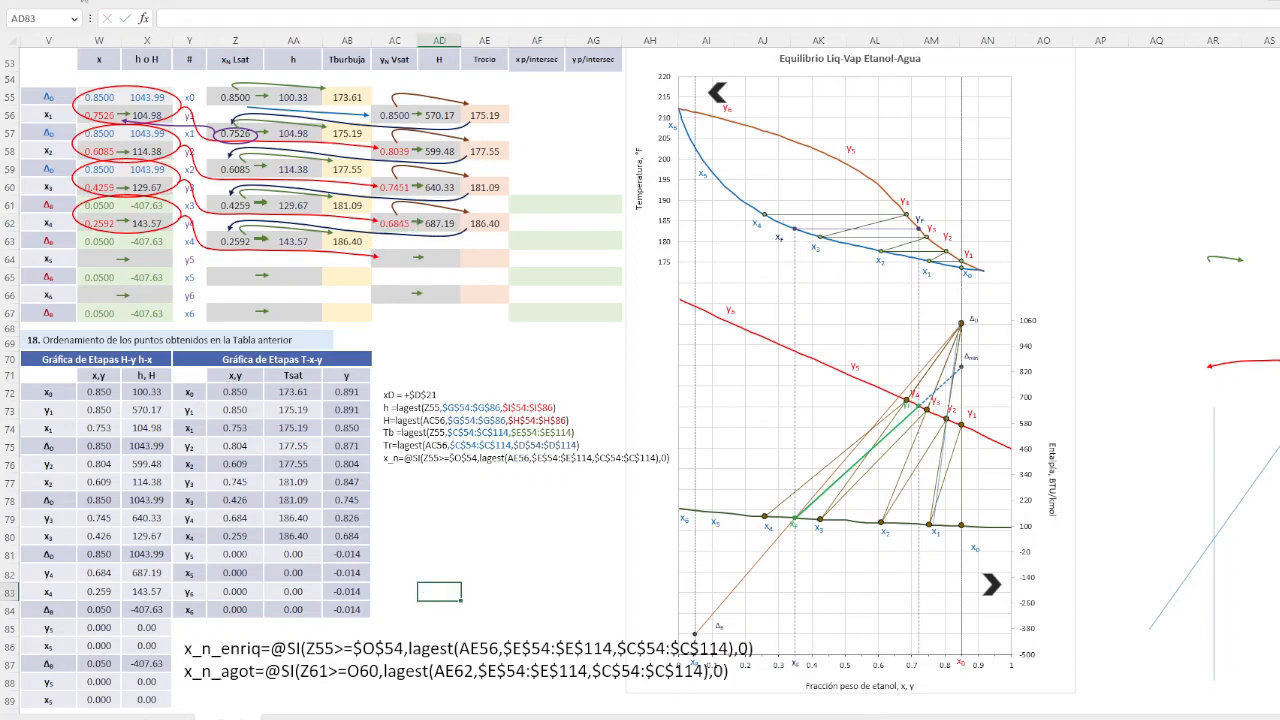
{"action": "left_click", "coordinate": [84, 1]}
{"action": "left_click", "coordinate": [1211, 39]}
{"action": "left_click", "coordinate": [437, 344]}
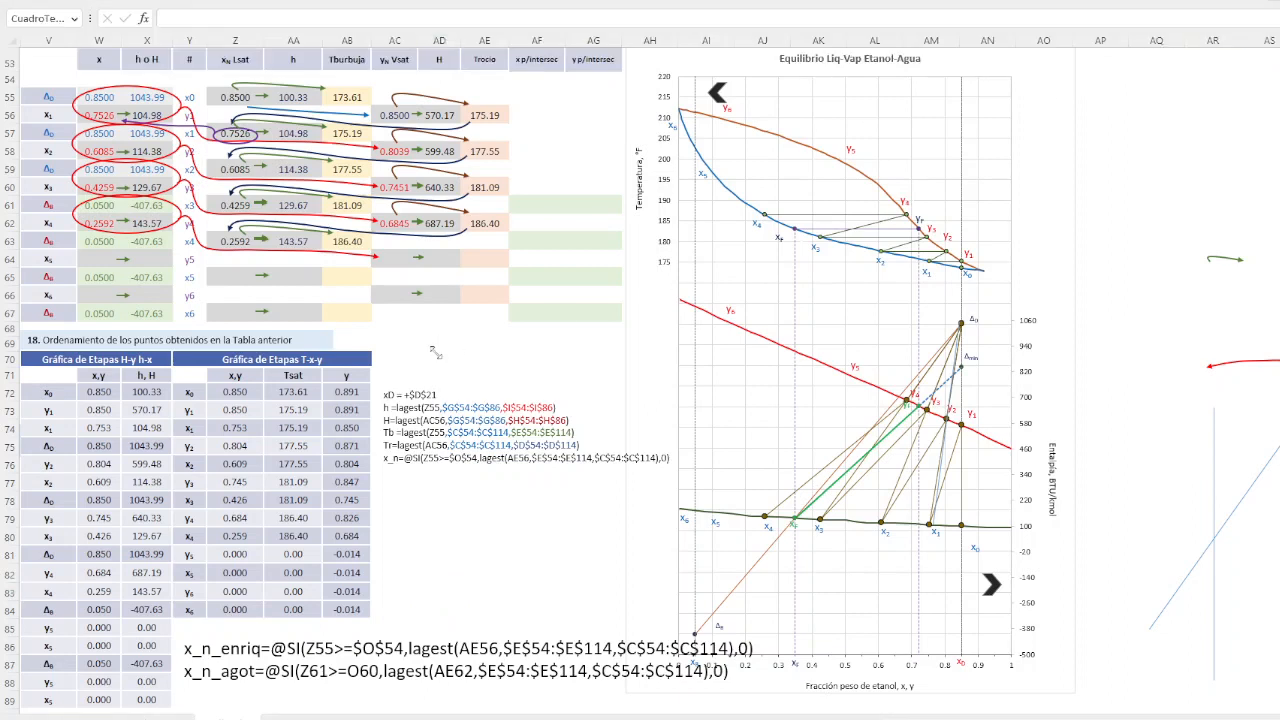
{"action": "key", "text": "ctrl+v"}
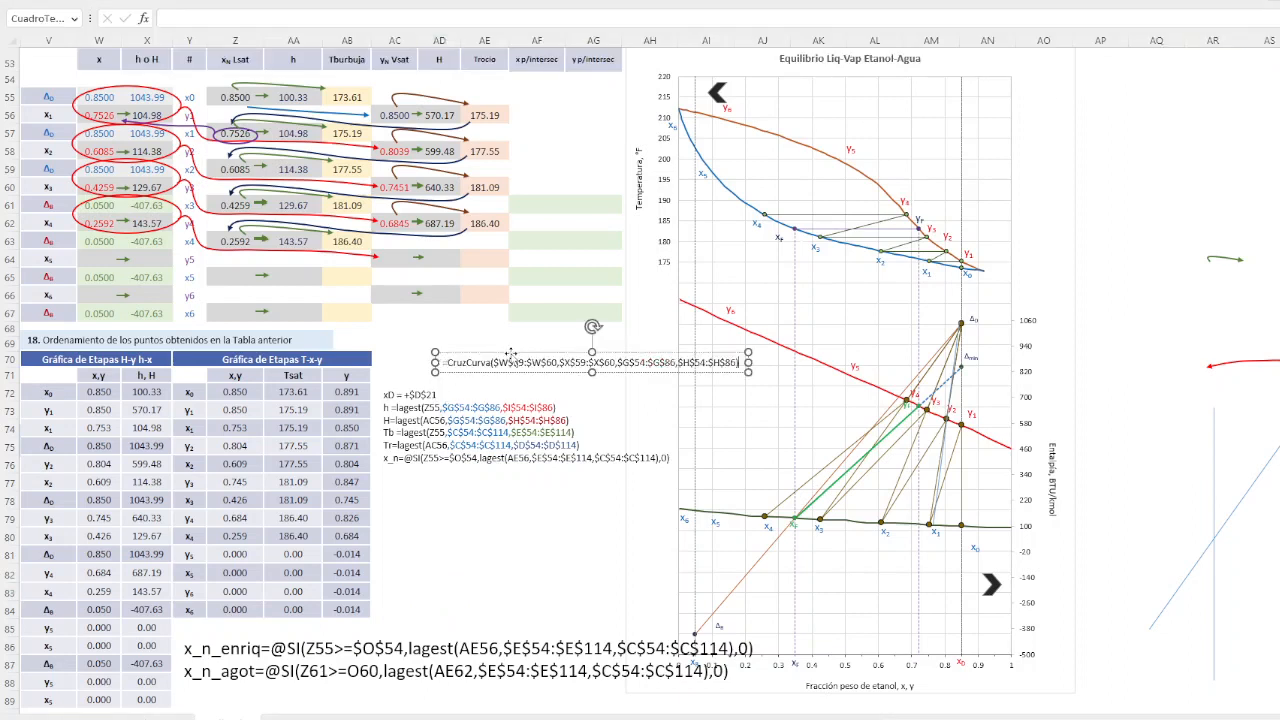
{"action": "left_click_drag", "start_coordinate": [508, 360], "coordinate": [1098, 88]}
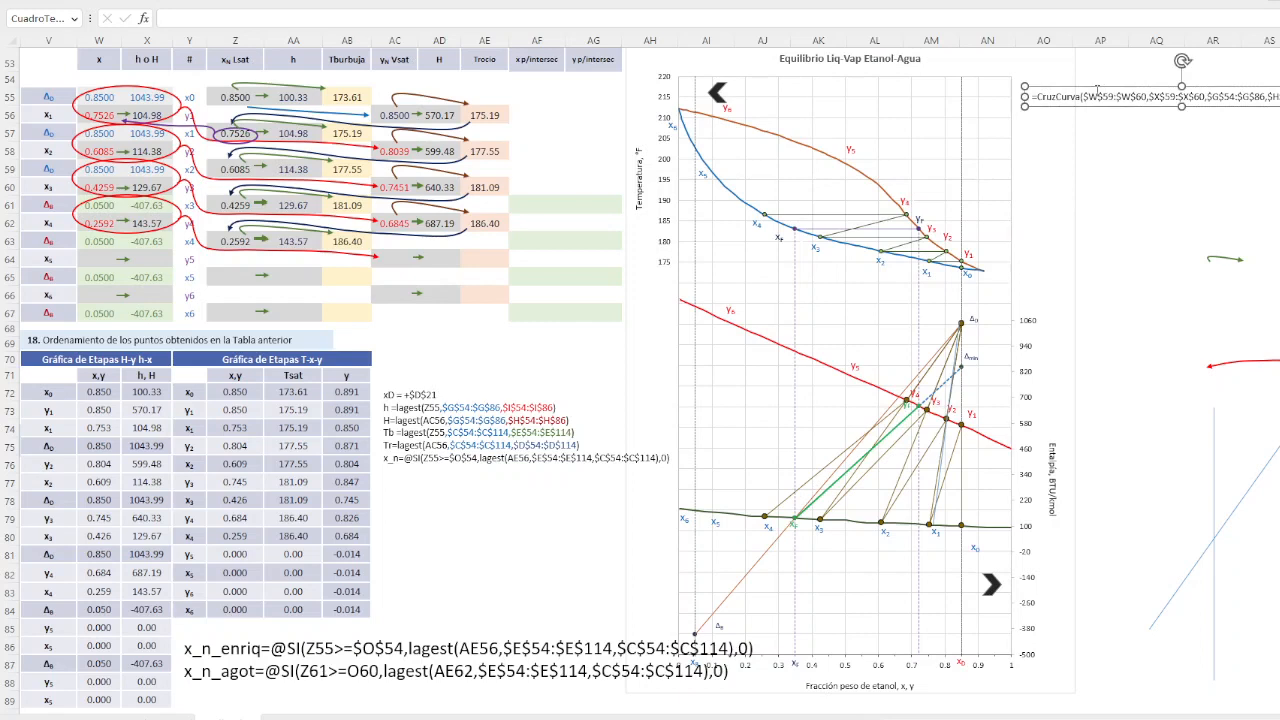
Enlarge the CruzCurva formula text to 18 points and move its text box up to the T-x-y chart's top edge
{"action": "left_click", "coordinate": [62, 3]}
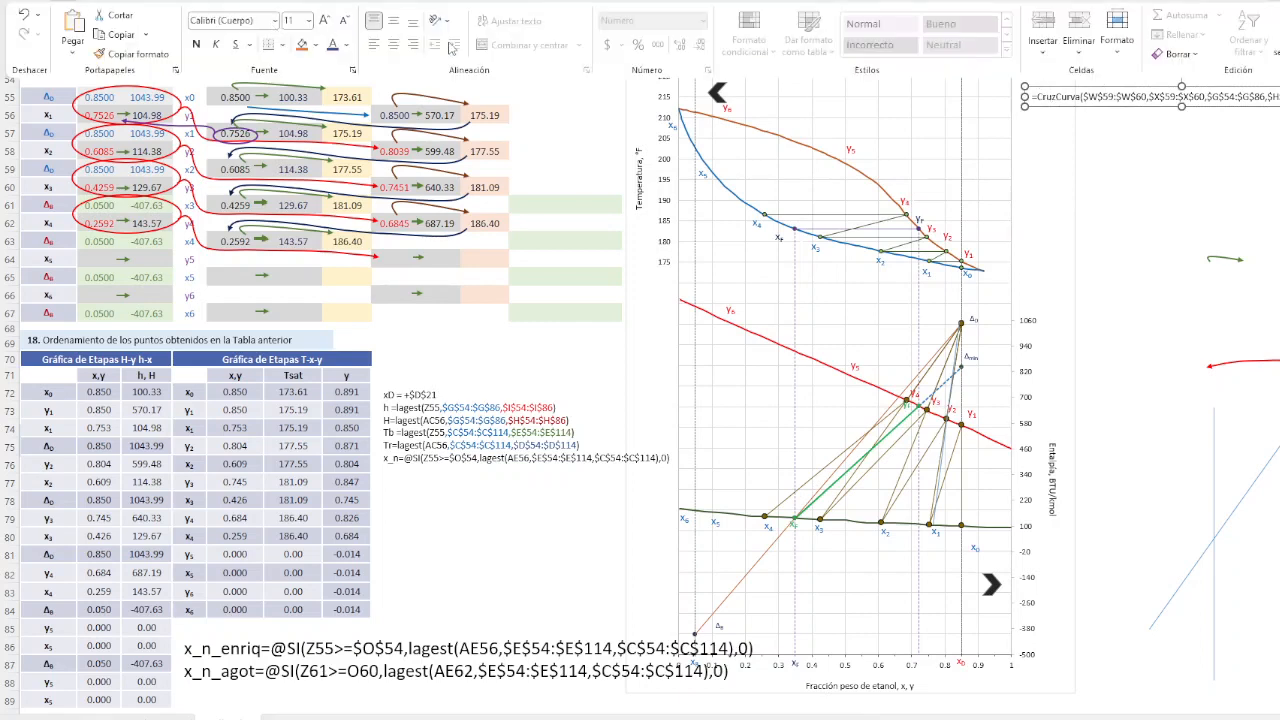
{"action": "left_click", "coordinate": [324, 21]}
{"action": "left_click", "coordinate": [324, 21]}
{"action": "left_click", "coordinate": [324, 21]}
{"action": "left_click", "coordinate": [324, 21]}
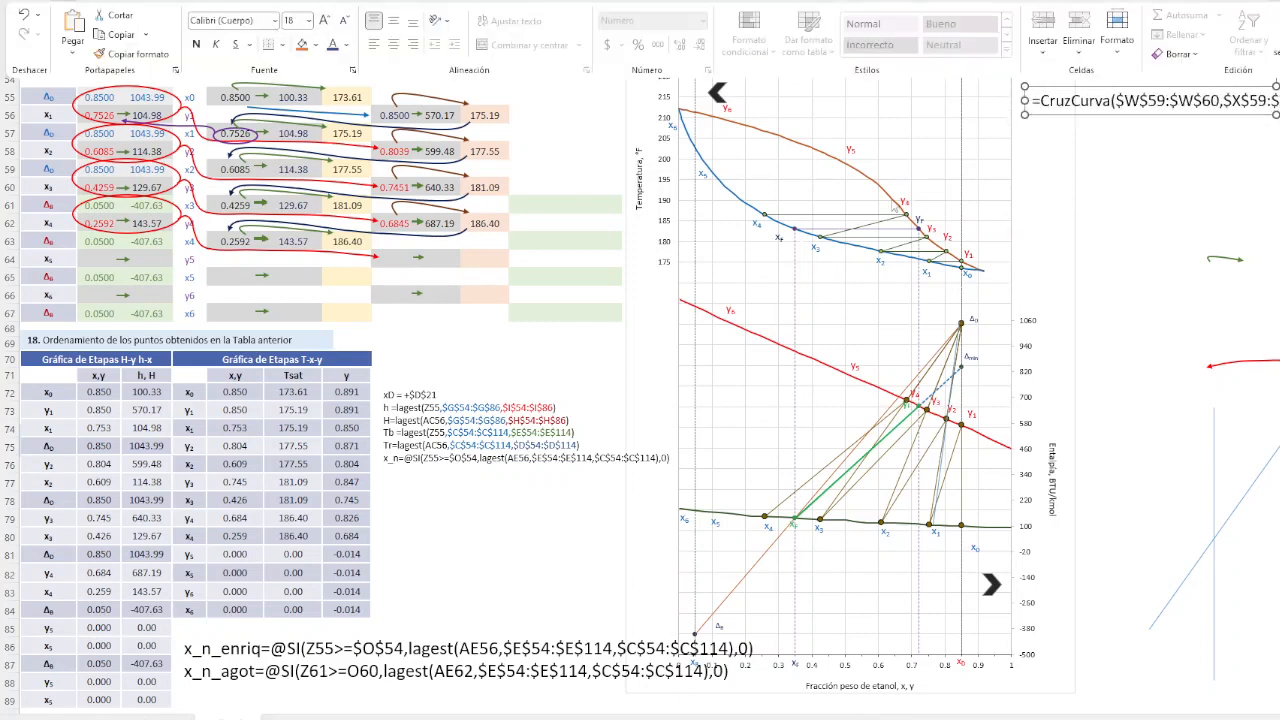
{"action": "left_click", "coordinate": [1143, 117]}
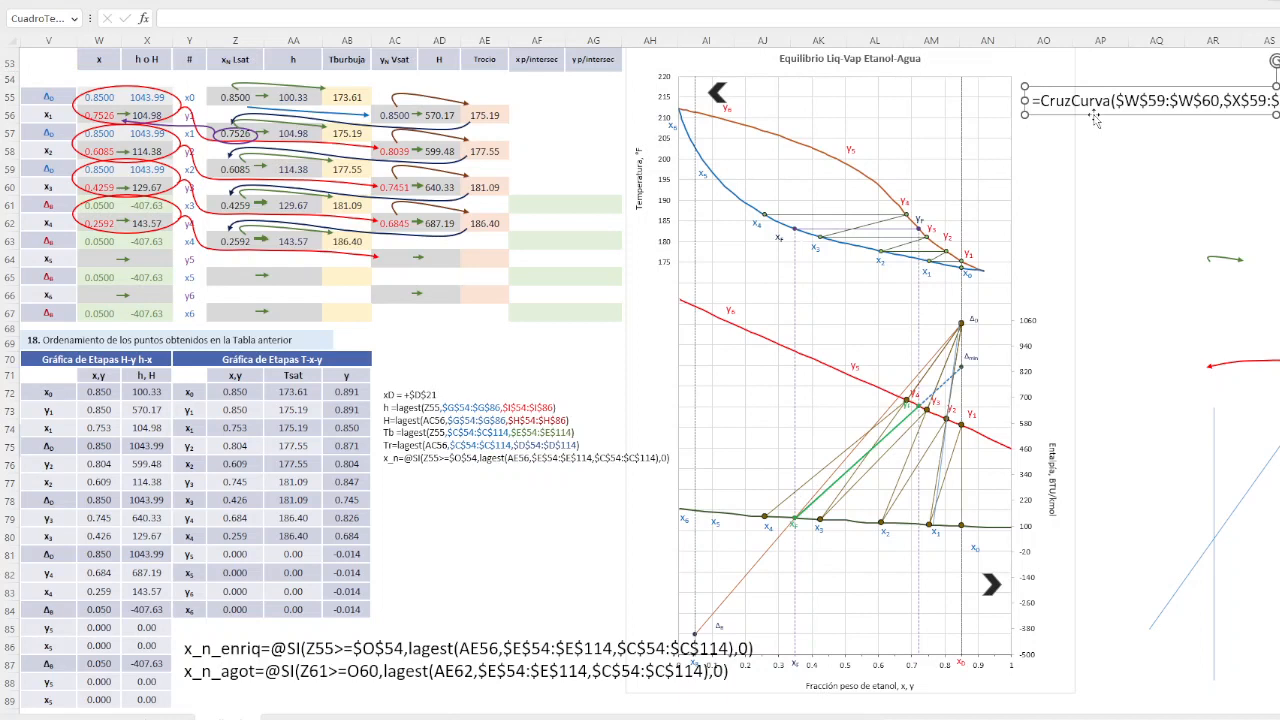
{"action": "left_click_drag", "start_coordinate": [1096, 115], "coordinate": [1005, 94]}
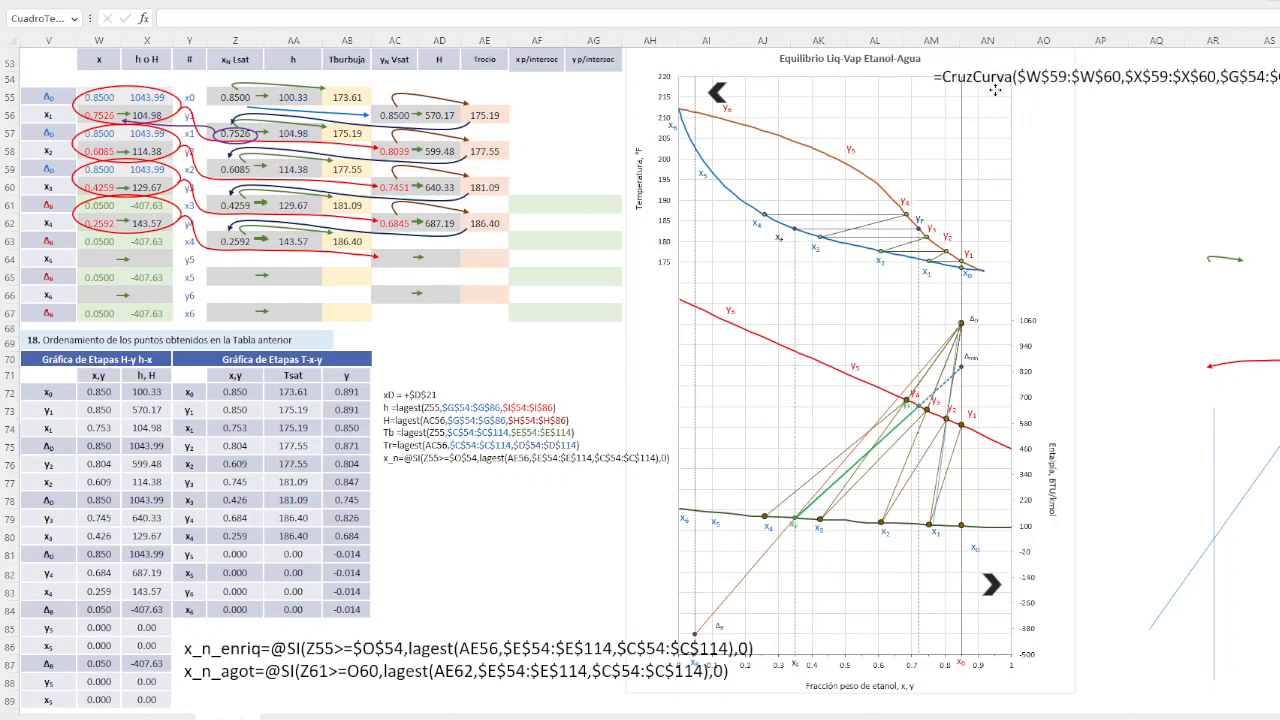
{"action": "key", "text": "Escape"}
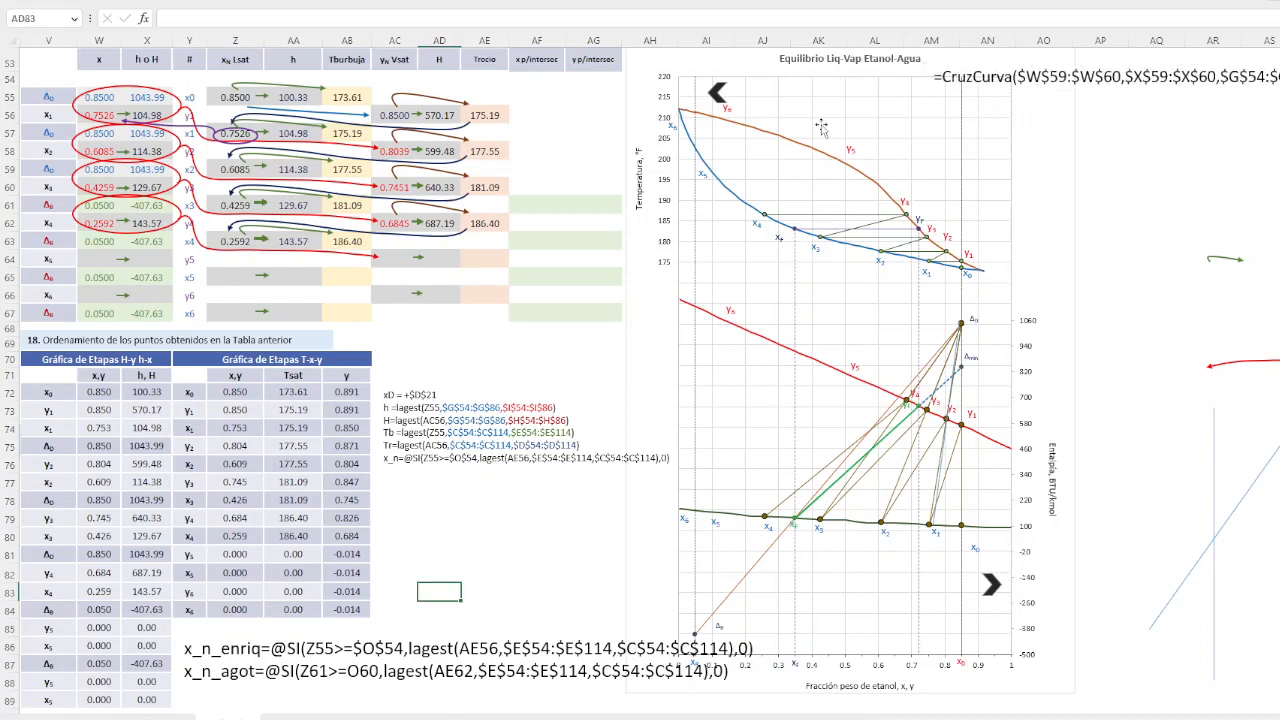
Examine the range references in AC62's CruzCurva formula and the conditional formula in W61
{"action": "double_click", "coordinate": [398, 222]}
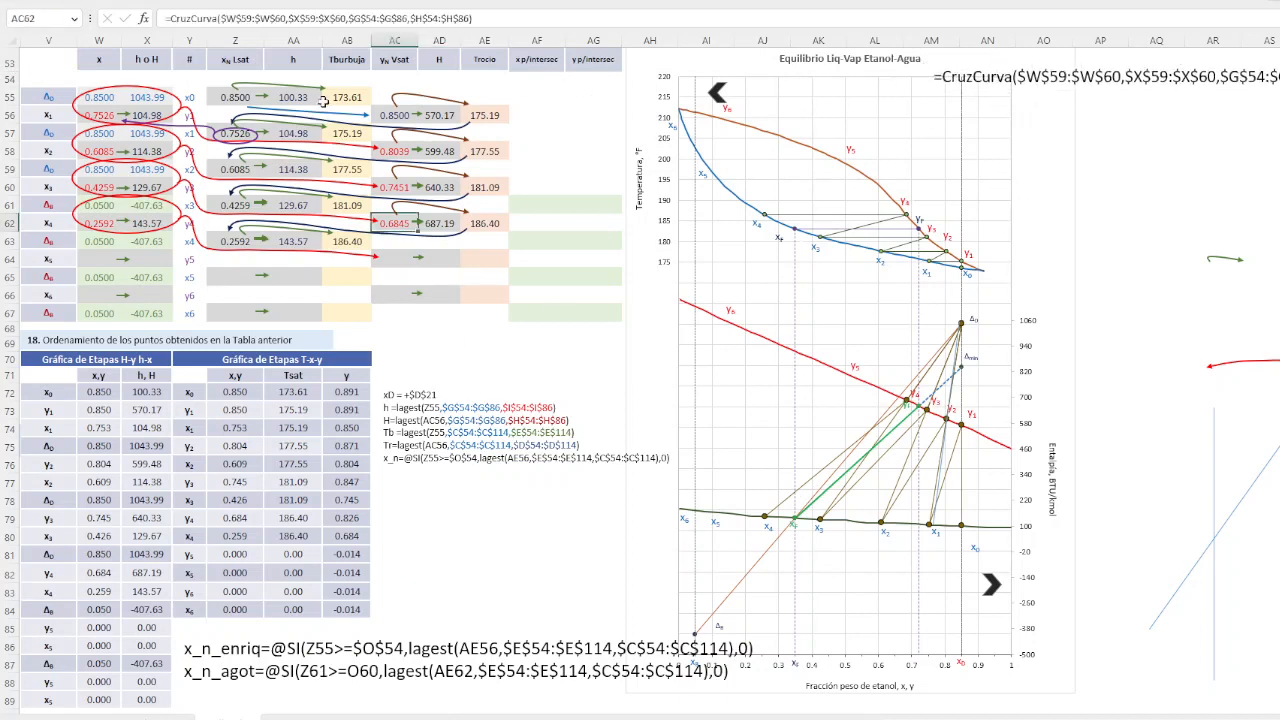
{"action": "left_click", "coordinate": [228, 18]}
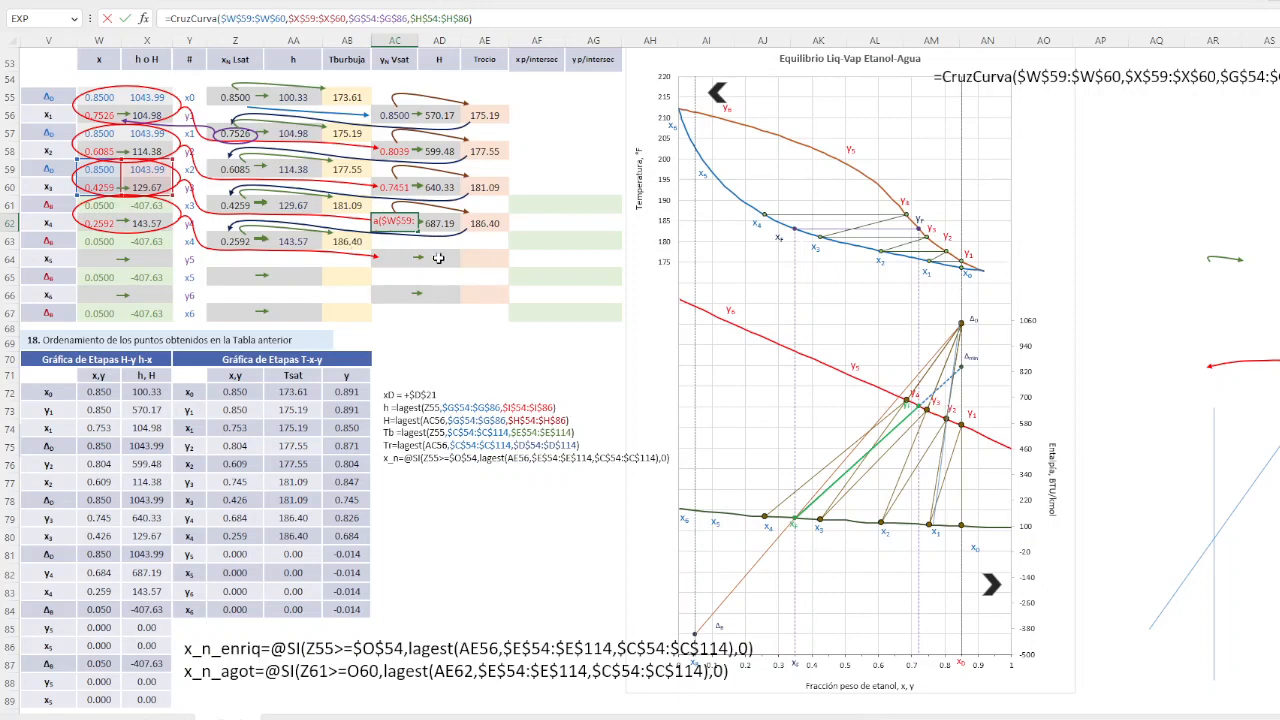
{"action": "key", "text": "Escape"}
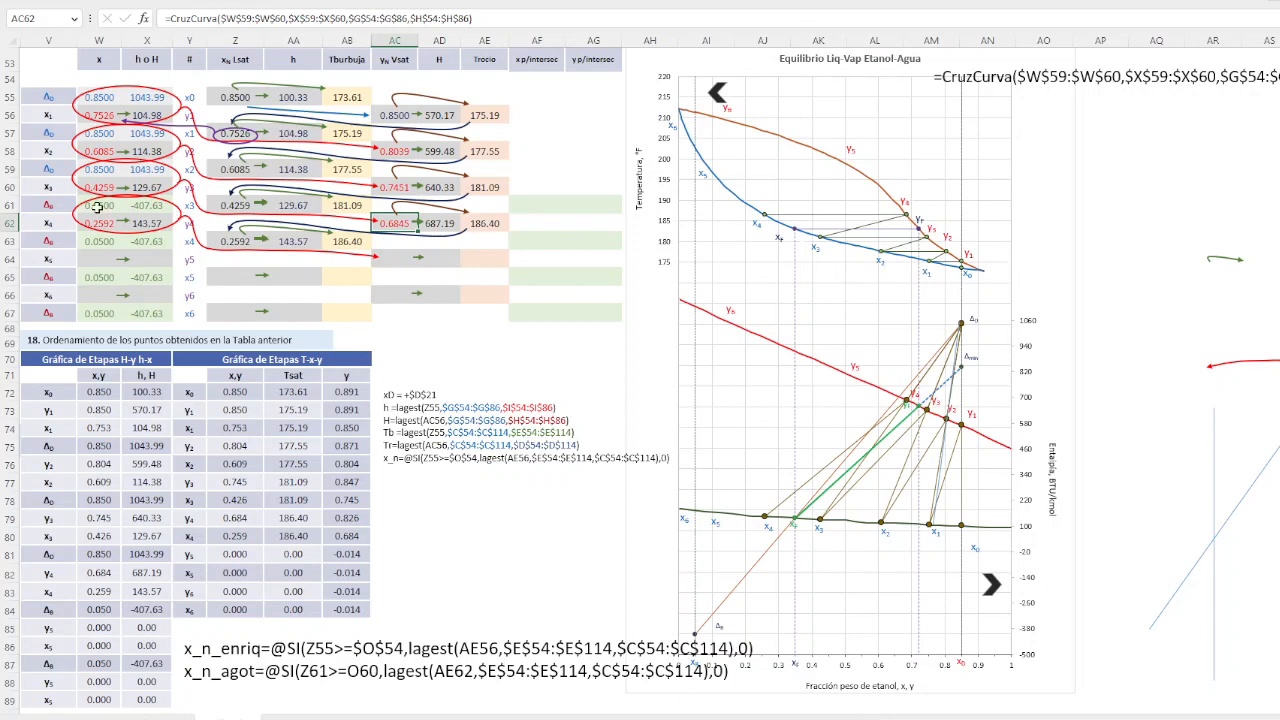
{"action": "left_click", "coordinate": [100, 205]}
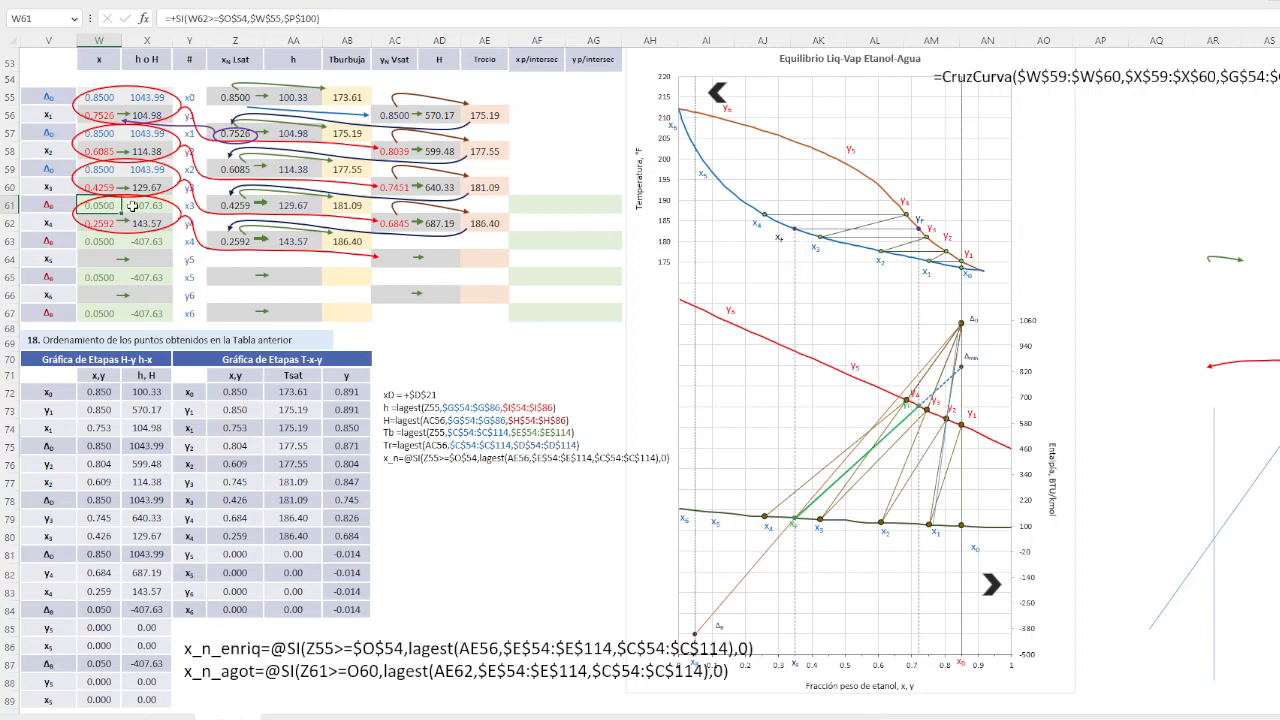
Link the intersection x cell AF61 to the ΔR composition in W61
{"action": "left_click", "coordinate": [530, 205]}
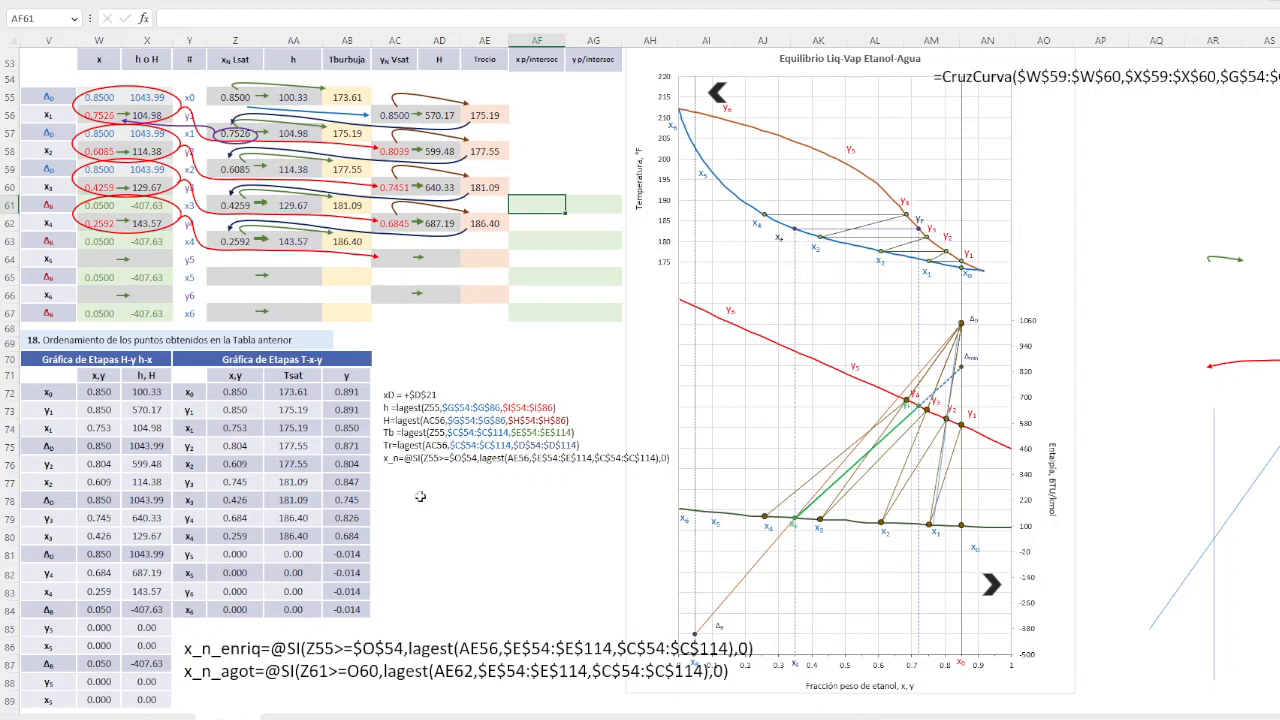
{"action": "type", "text": "+"}
{"action": "key", "text": "Left"}
{"action": "key", "text": "Left"}
{"action": "key", "text": "Left"}
{"action": "key", "text": "Left"}
{"action": "key", "text": "Left"}
{"action": "key", "text": "Left"}
{"action": "key", "text": "Left"}
{"action": "key", "text": "Left"}
{"action": "key", "text": "Left"}
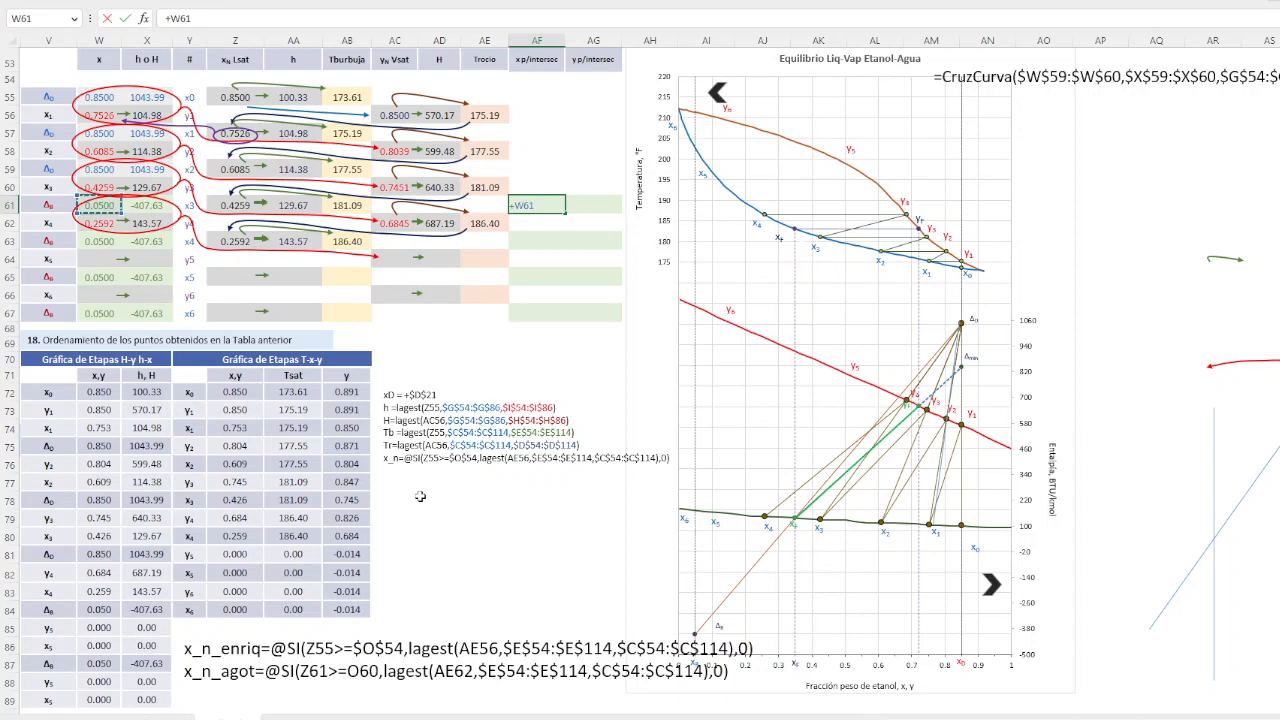
{"action": "key", "text": "Return"}
Link the intersection y cell AG61 to the ΔR enthalpy in X61
{"action": "left_click", "coordinate": [589, 204]}
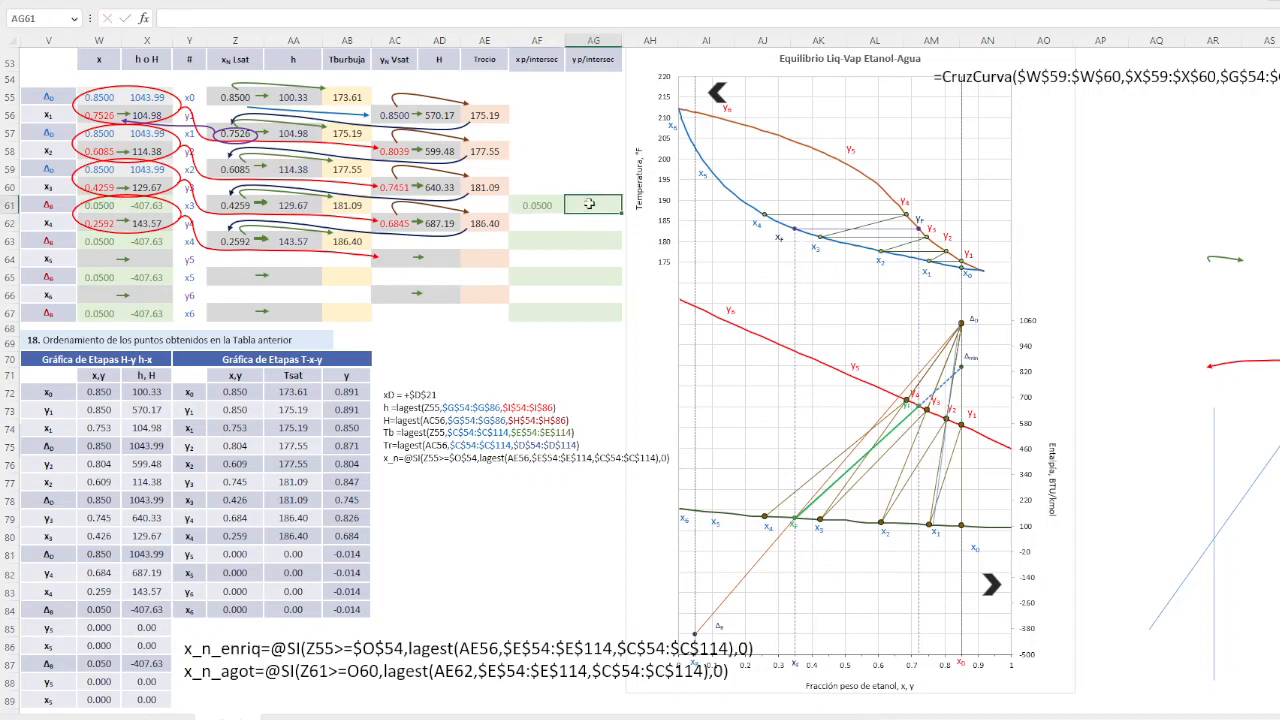
{"action": "type", "text": "+"}
{"action": "key", "text": "Left"}
{"action": "key", "text": "Left"}
{"action": "key", "text": "Left"}
{"action": "key", "text": "Left"}
{"action": "key", "text": "Left"}
{"action": "key", "text": "Left"}
{"action": "key", "text": "Left"}
{"action": "key", "text": "Left"}
{"action": "key", "text": "Left"}
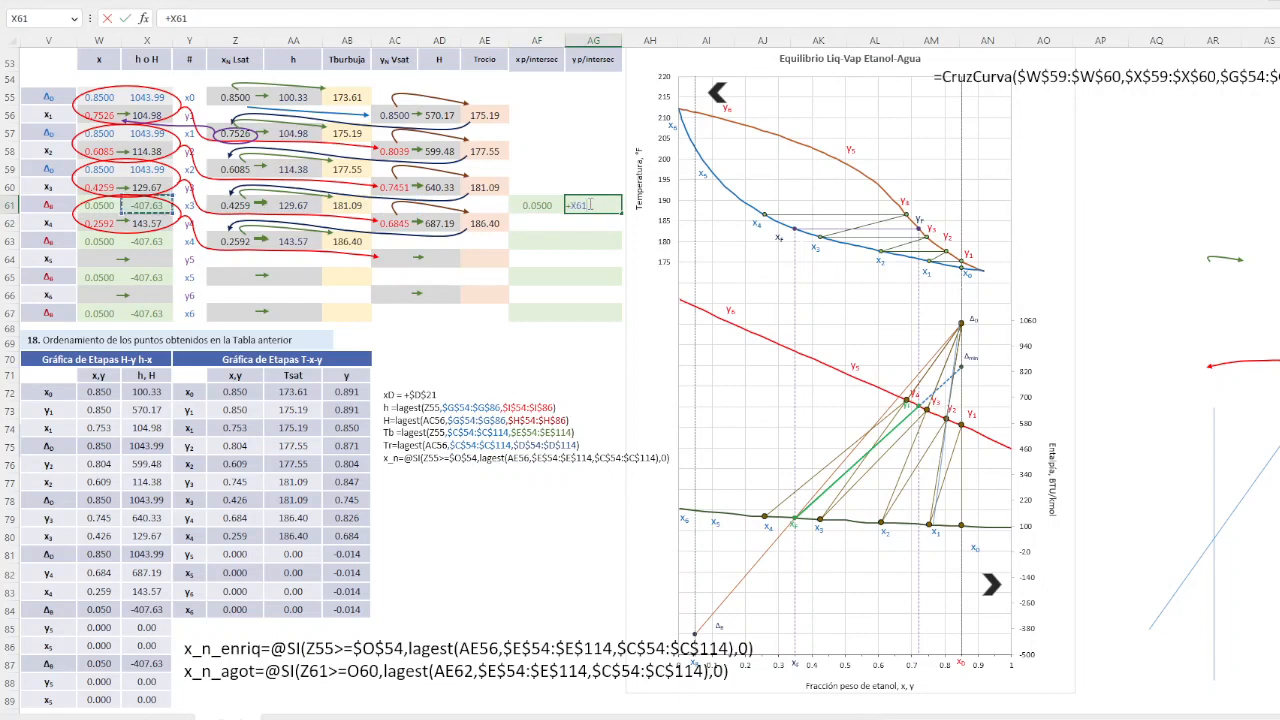
{"action": "key", "text": "Return"}
Make AF61's reference absolute as $W$61 and re-enter the X61 reference in AG61
{"action": "key", "text": "Up"}
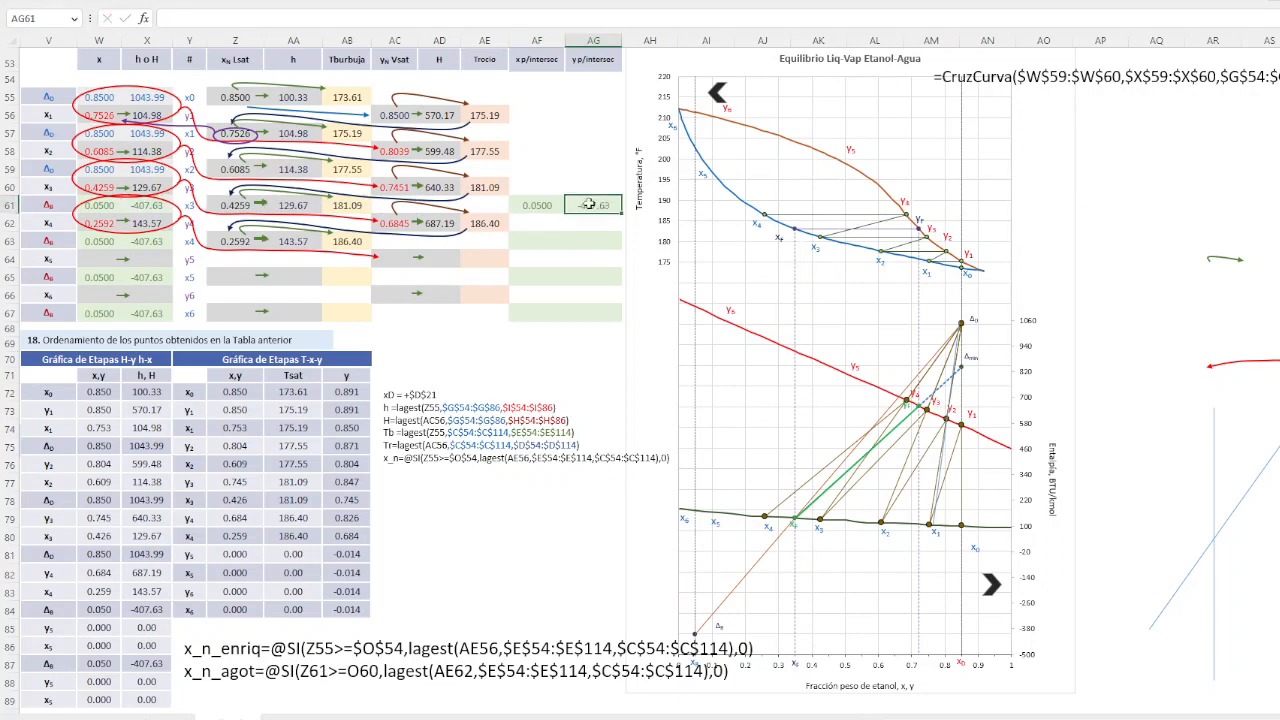
{"action": "key", "text": "Left"}
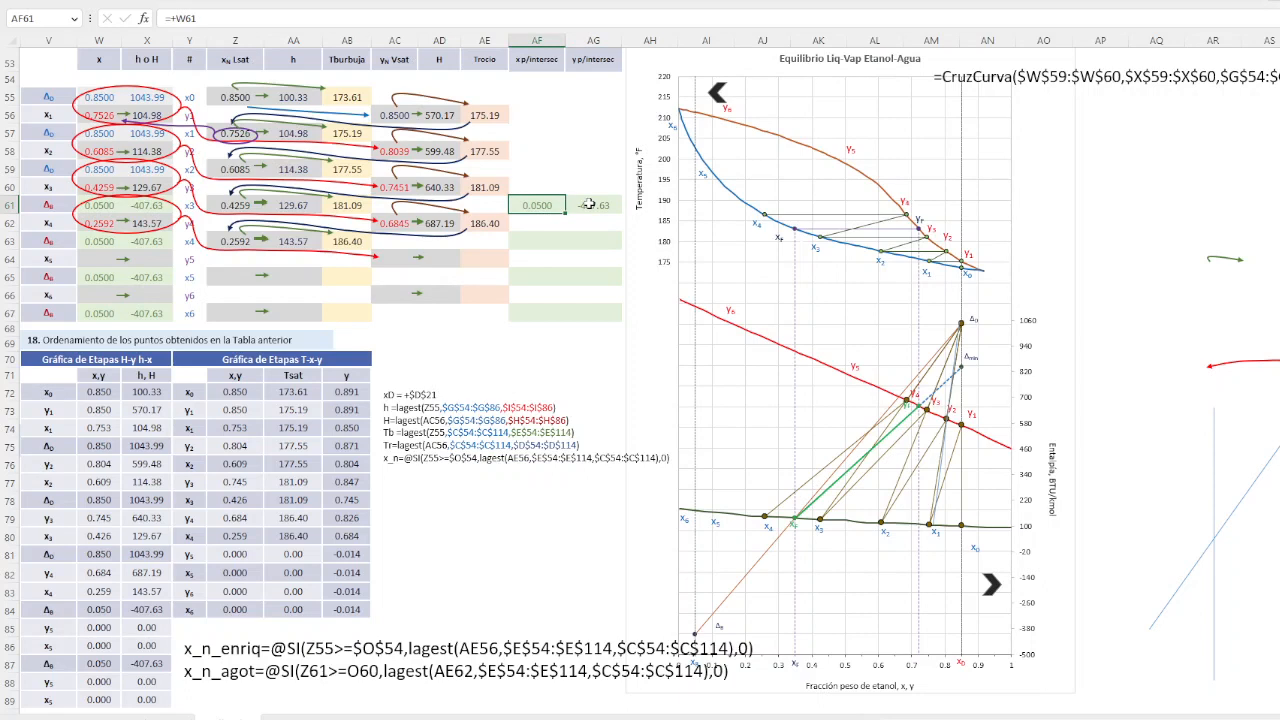
{"action": "key", "text": "F2"}
{"action": "key", "text": "F4"}
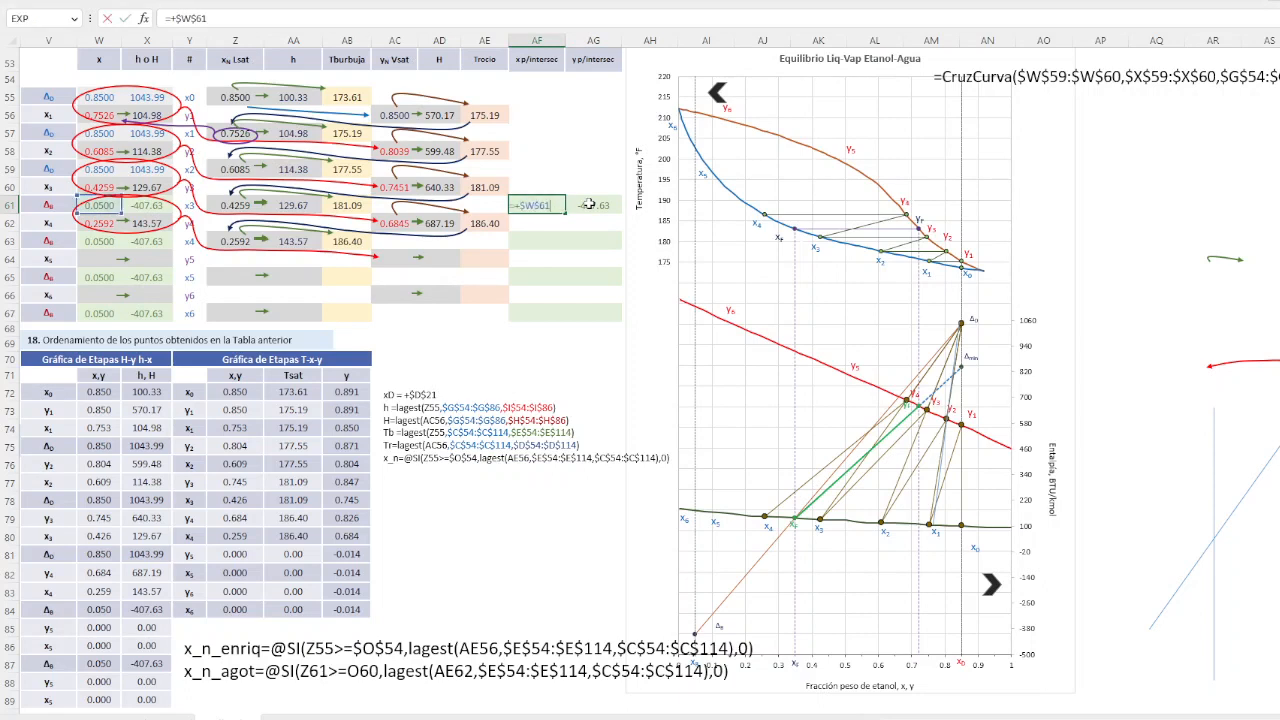
{"action": "key", "text": "Return"}
{"action": "left_click", "coordinate": [590, 204]}
{"action": "type", "text": "=+X61"}
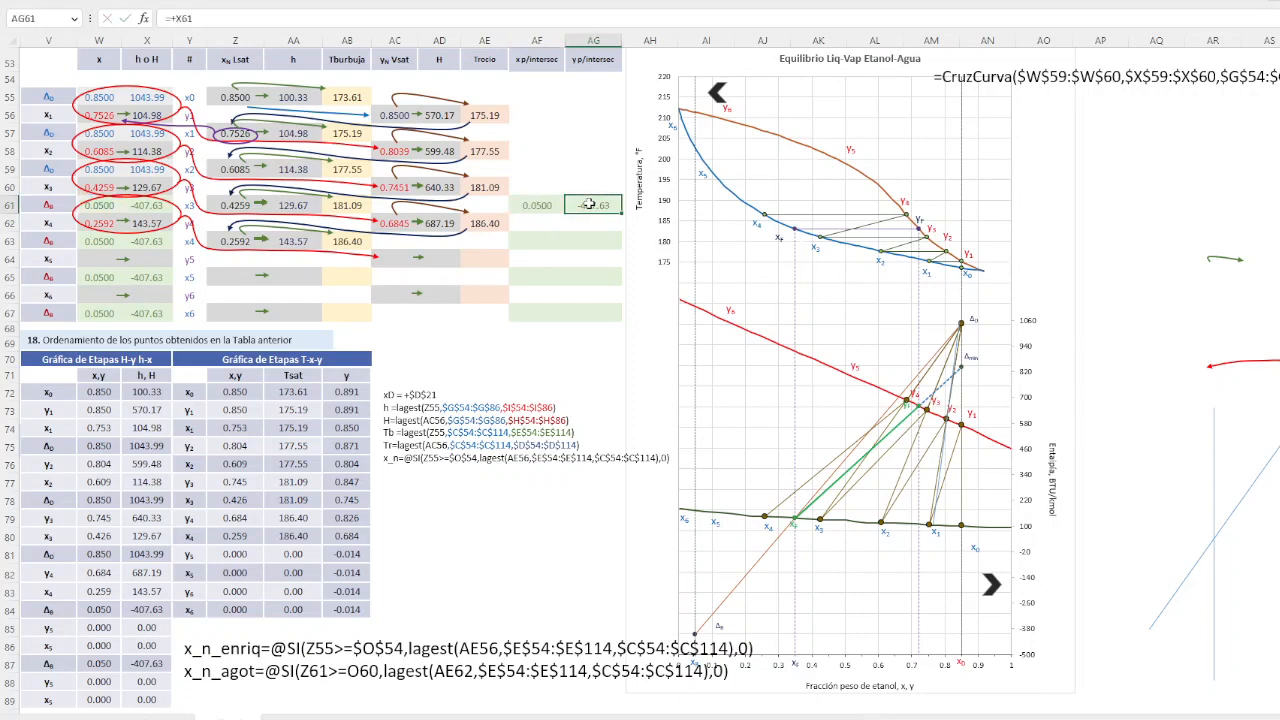
{"action": "key", "text": "Return"}
{"action": "key", "text": "Up"}
{"action": "key", "text": "Left"}
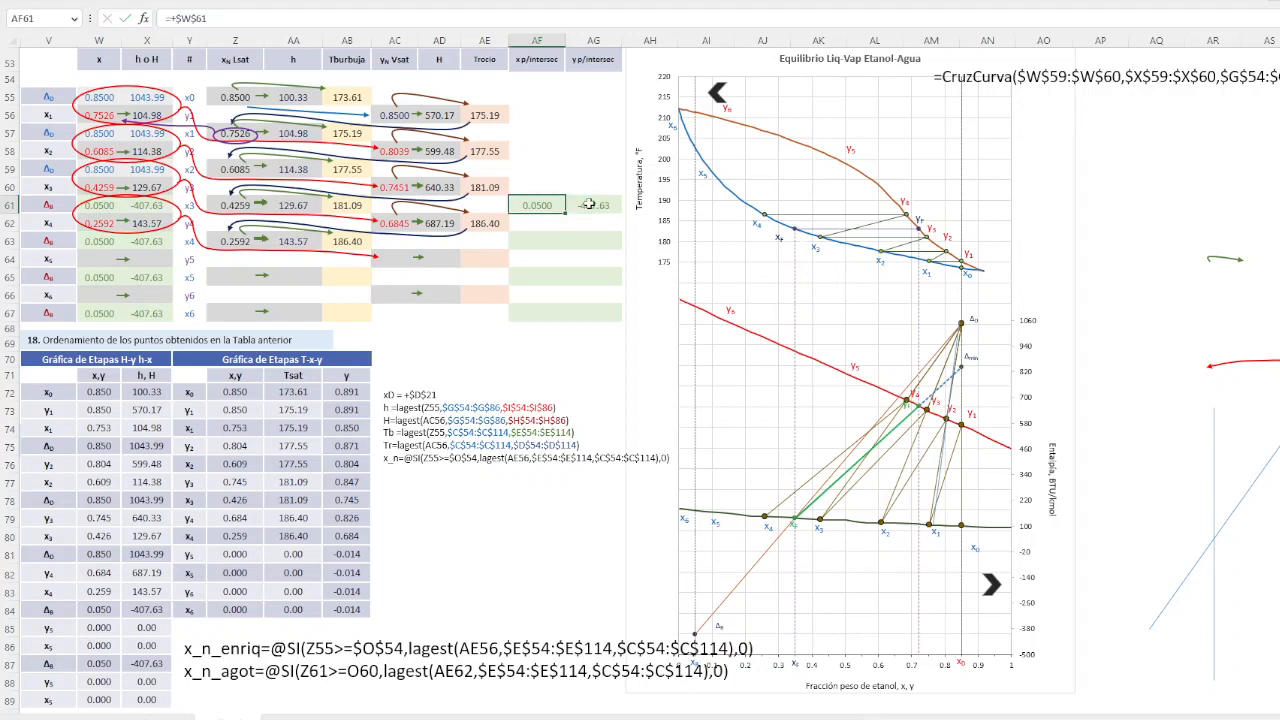
Try copying the AF61:AG61 references to AF63:AG63, and undo the copy
{"action": "left_click_drag", "start_coordinate": [524, 203], "coordinate": [590, 245]}
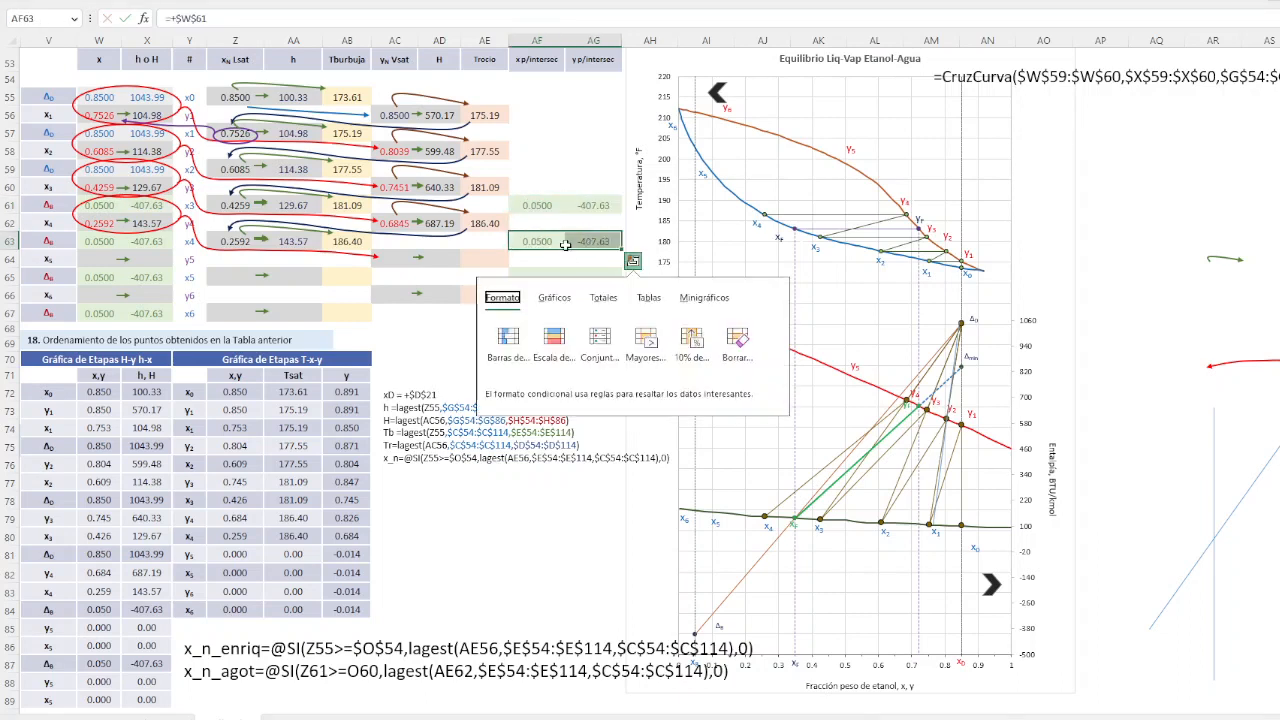
{"action": "key", "text": "ctrl+z"}
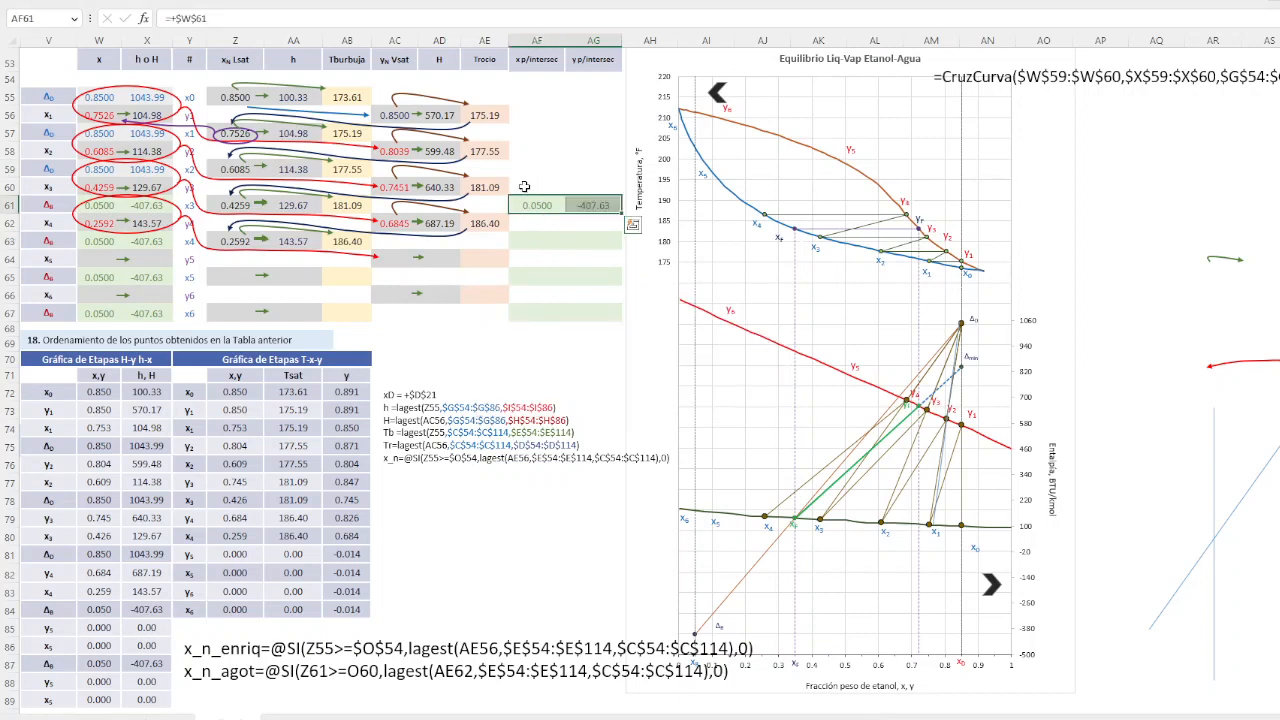
{"action": "left_click", "coordinate": [560, 170]}
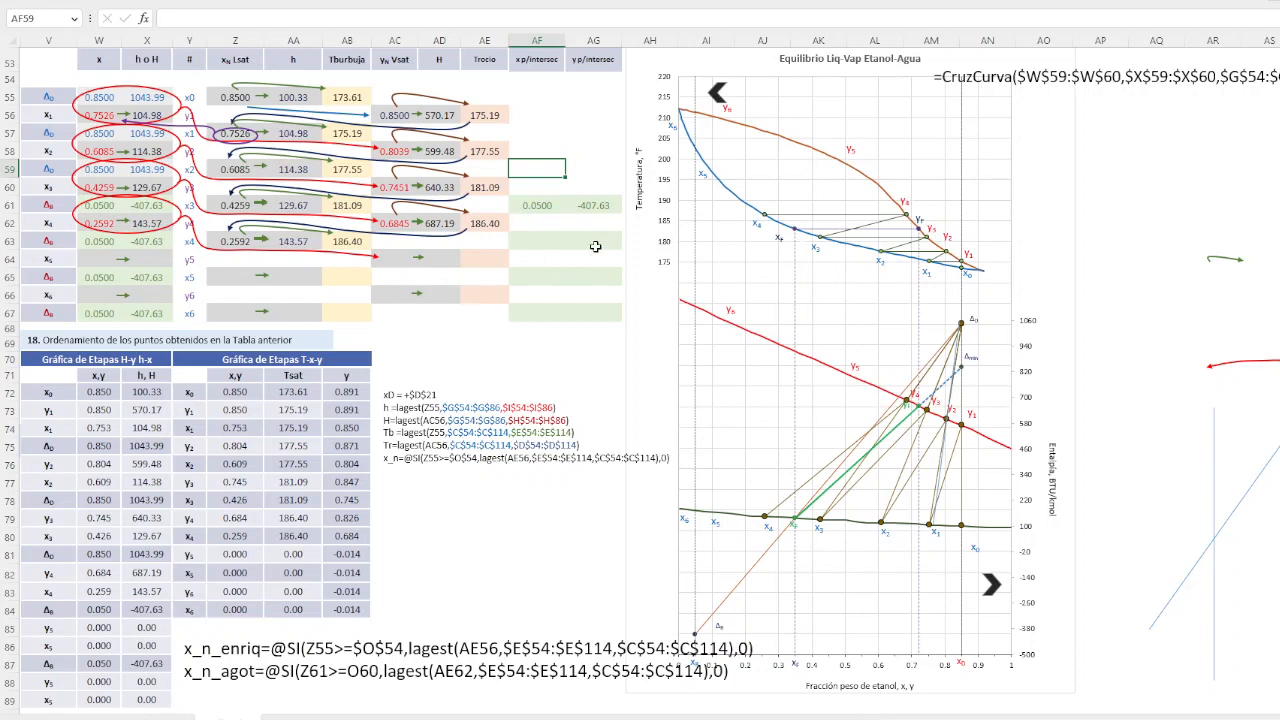
{"action": "left_click", "coordinate": [540, 240]}
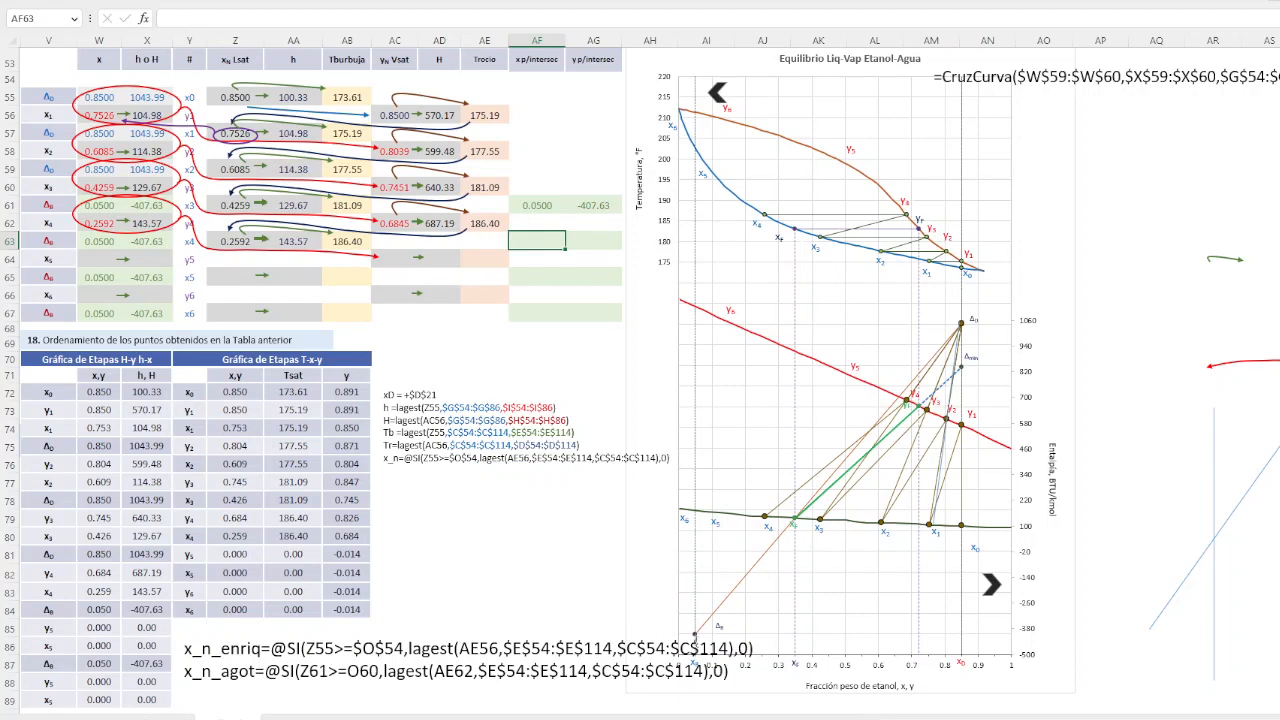
Move the x_n_enriq and x_n_agot formula text box down to rows 87 to 89, clear of the chart's ΔR point
{"action": "left_click", "coordinate": [572, 636]}
{"action": "left_click_drag", "start_coordinate": [572, 636], "coordinate": [571, 666]}
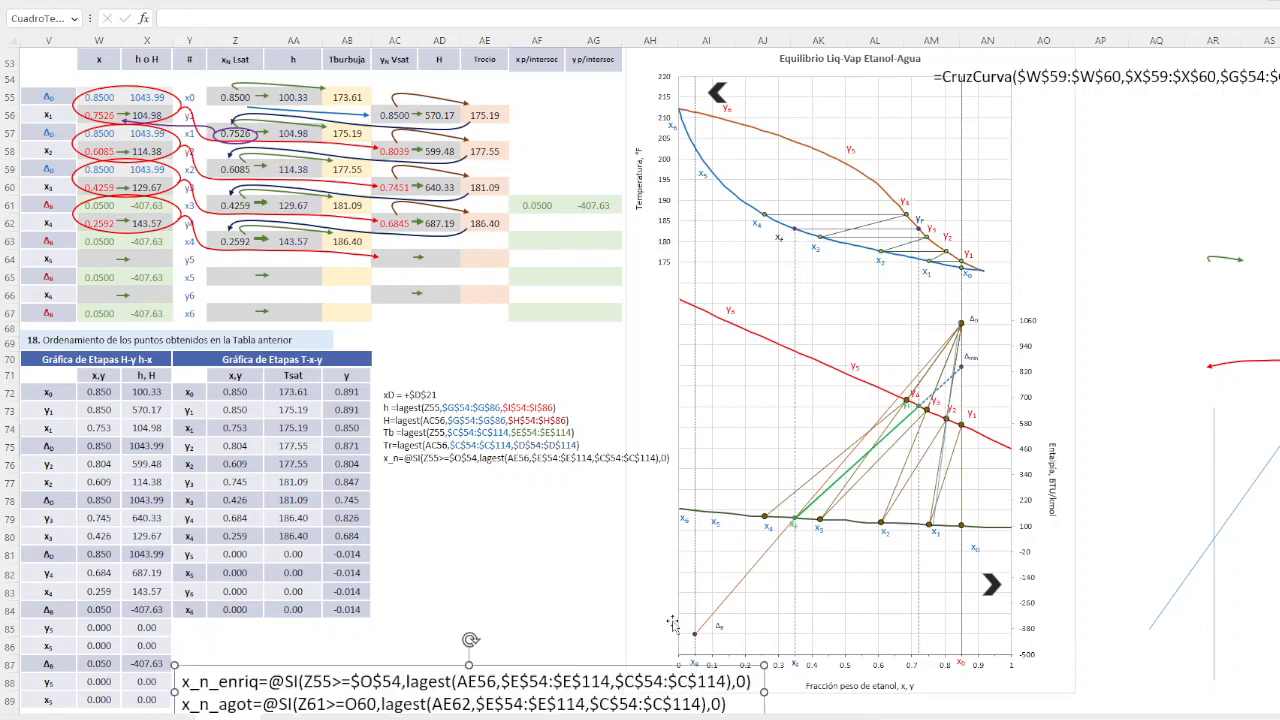
{"action": "mouse_move", "coordinate": [695, 638]}
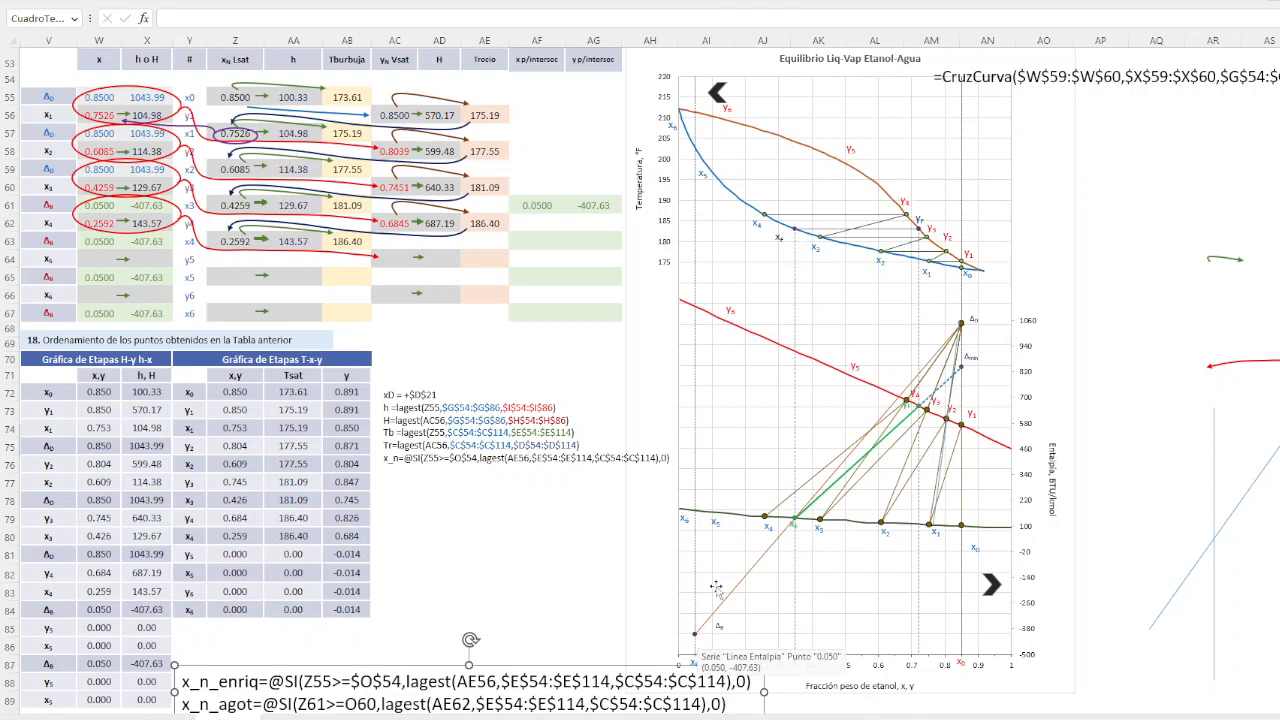
Set the outline weight of the loose blue connector line near column AR to 2¼ pt
{"action": "left_click", "coordinate": [1252, 490]}
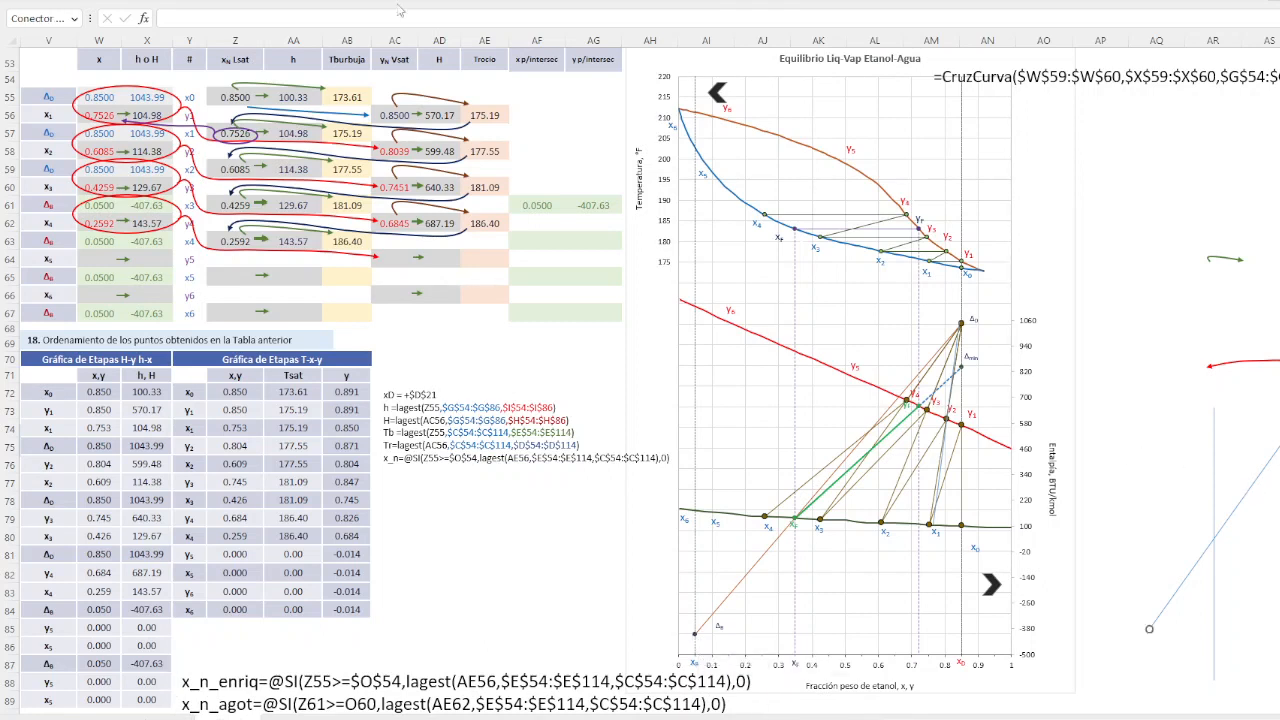
{"action": "left_click", "coordinate": [62, 3]}
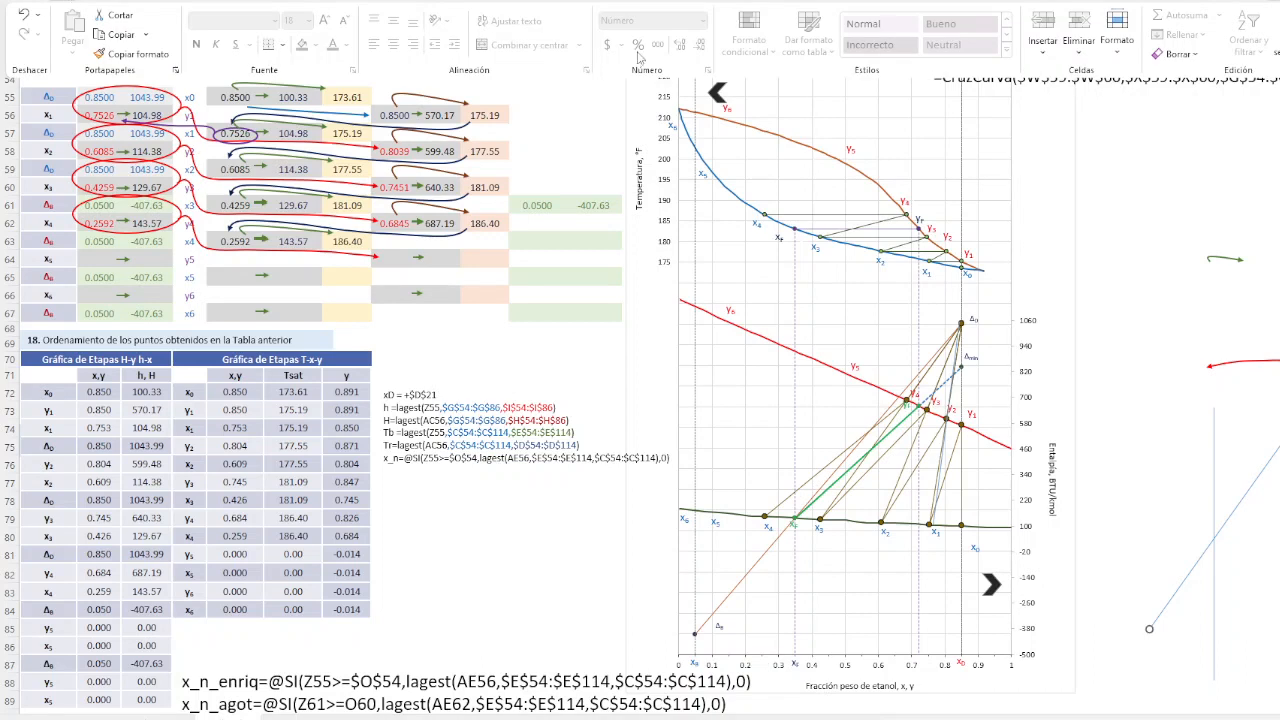
{"action": "left_click", "coordinate": [722, 4]}
{"action": "left_click", "coordinate": [592, 36]}
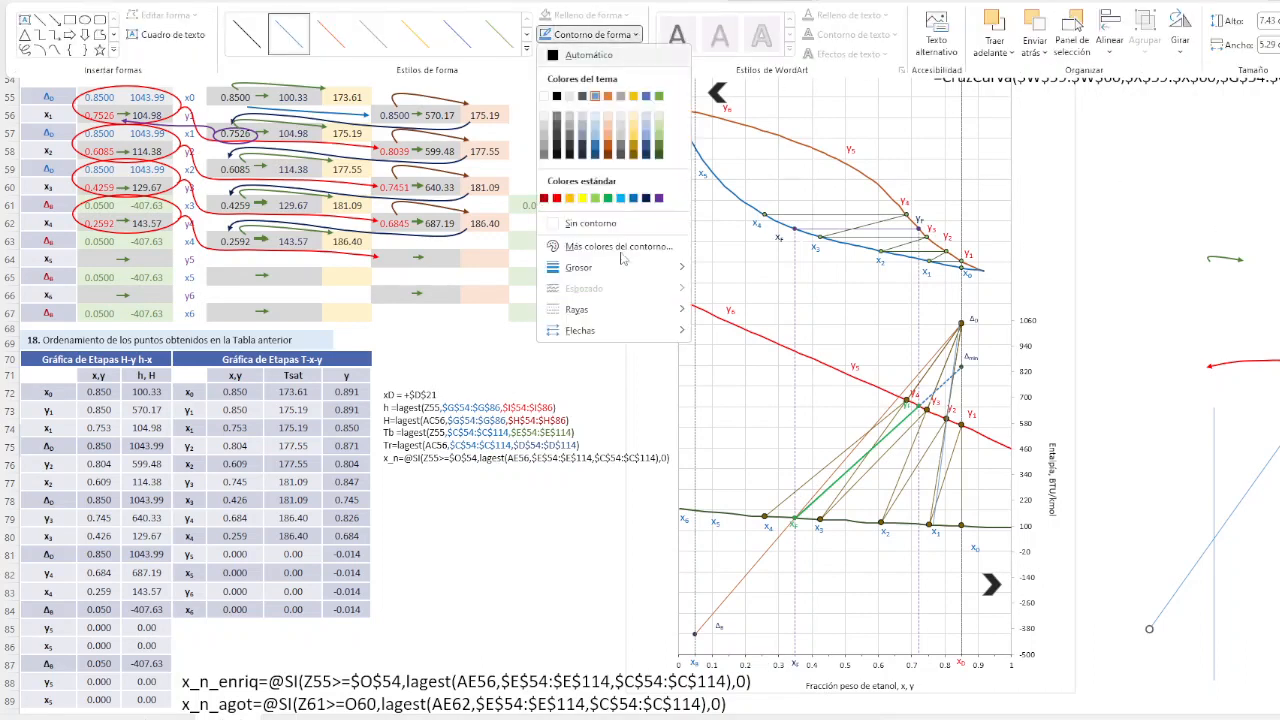
{"action": "mouse_move", "coordinate": [612, 268]}
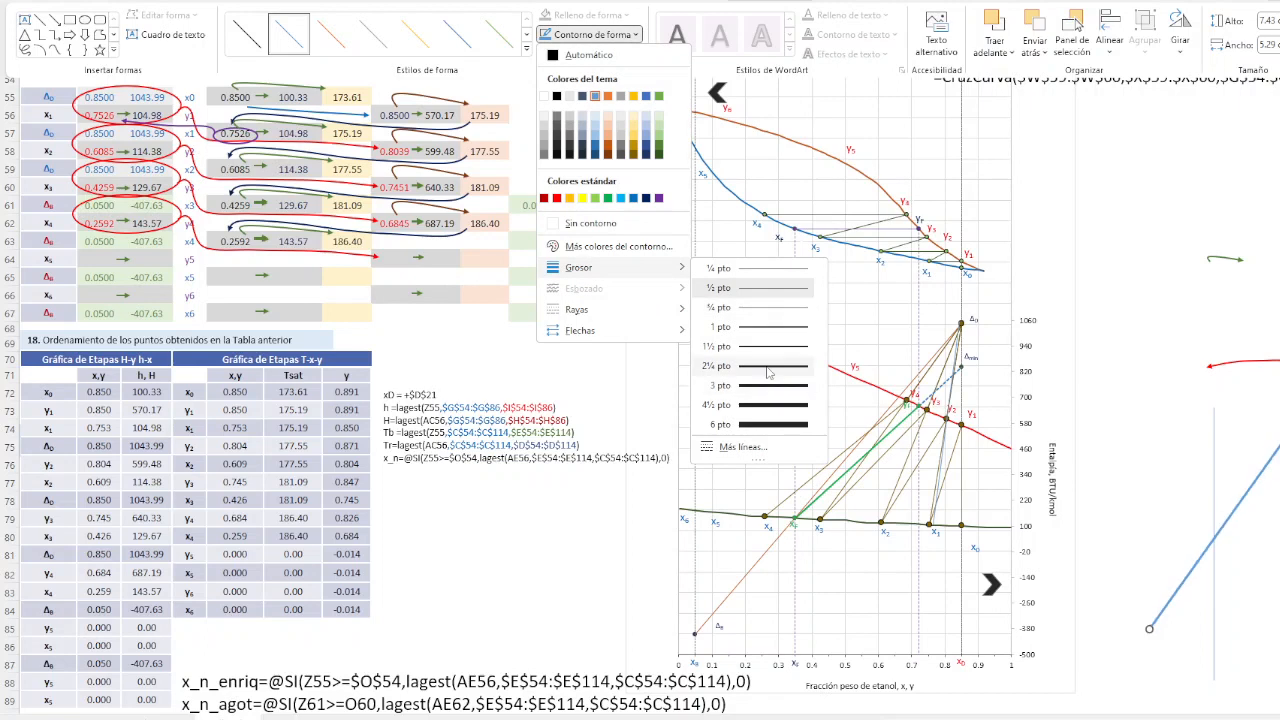
{"action": "left_click", "coordinate": [768, 366]}
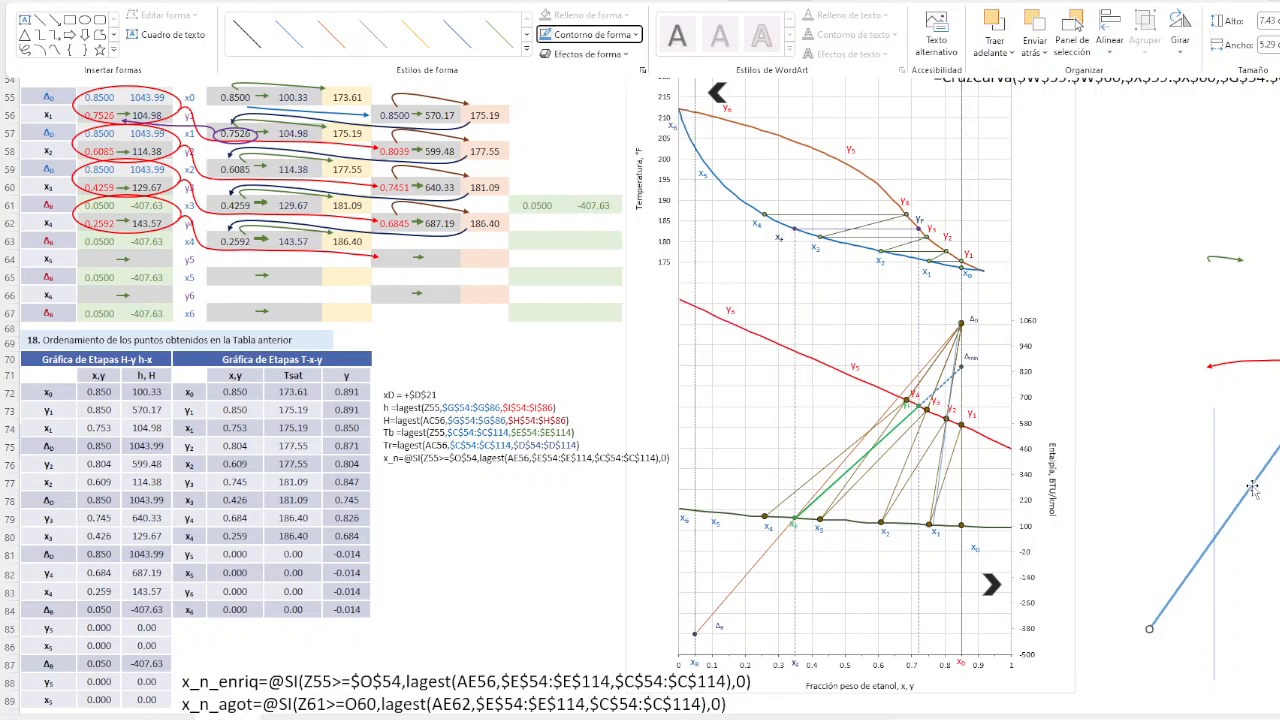
Move the blue connector onto the H-x-y chart, starting at the ΔB point, and stretch it through x4 past the vapour curve
{"action": "left_click", "coordinate": [1055, 485]}
{"action": "left_click_drag", "start_coordinate": [1231, 494], "coordinate": [790, 500]}
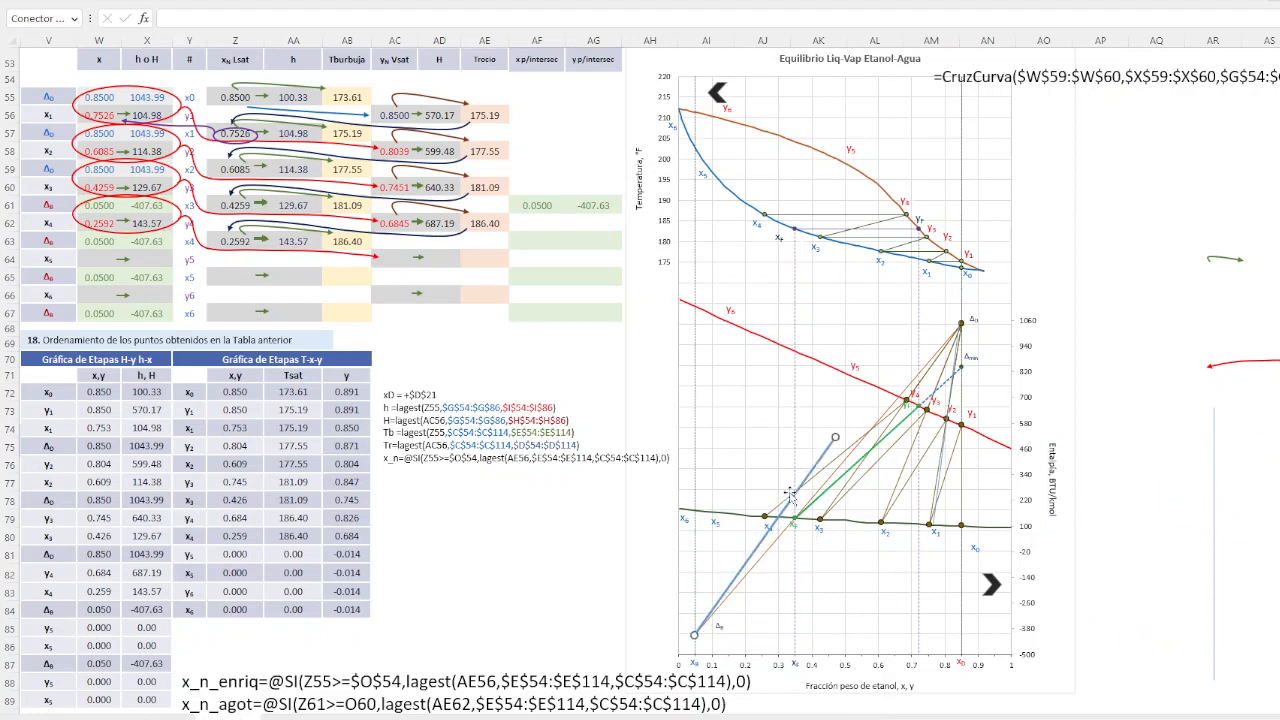
{"action": "left_click_drag", "start_coordinate": [834, 438], "coordinate": [872, 338]}
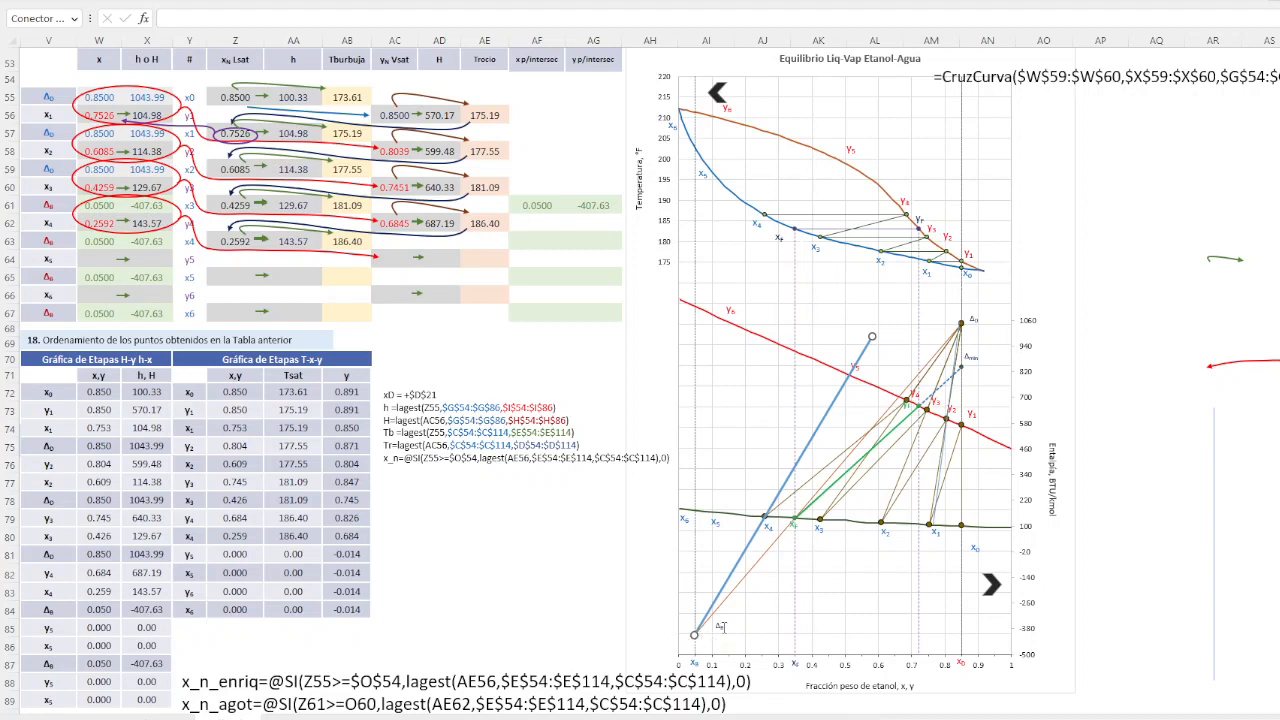
Enlarge the ΔB label's font and widen its text box so the whole label fits
{"action": "left_click", "coordinate": [722, 627]}
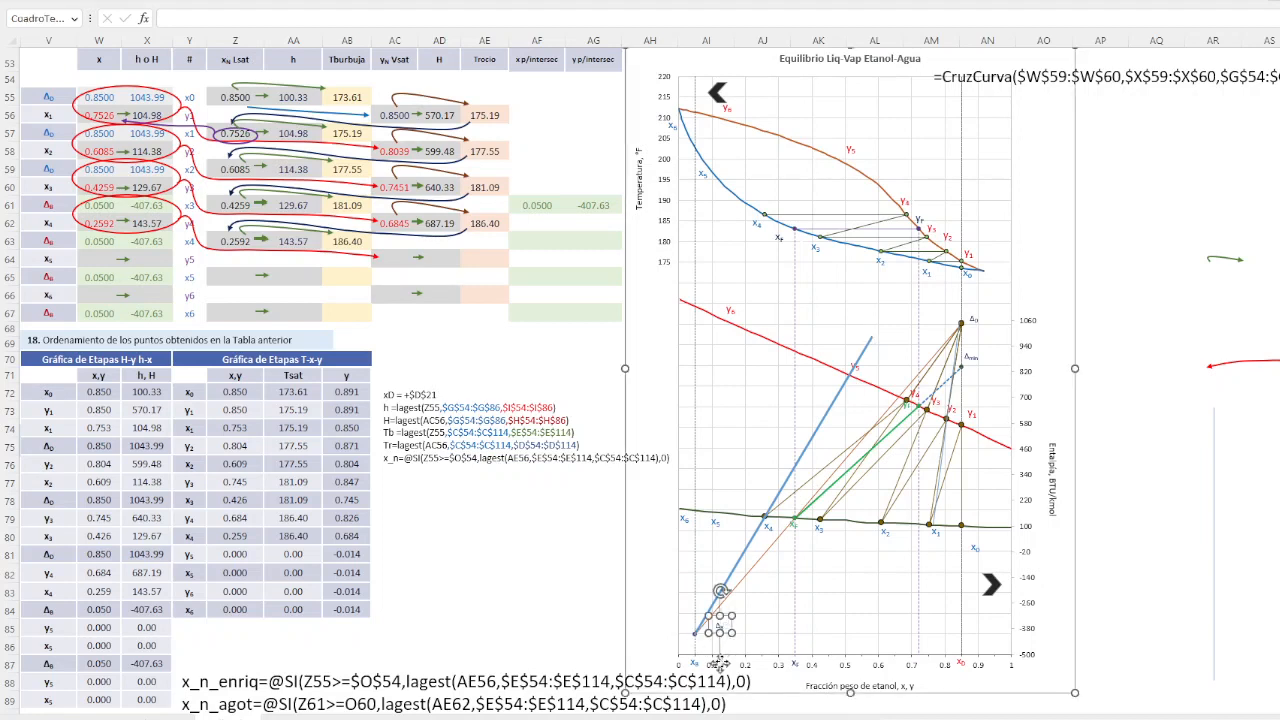
{"action": "left_click", "coordinate": [65, 3]}
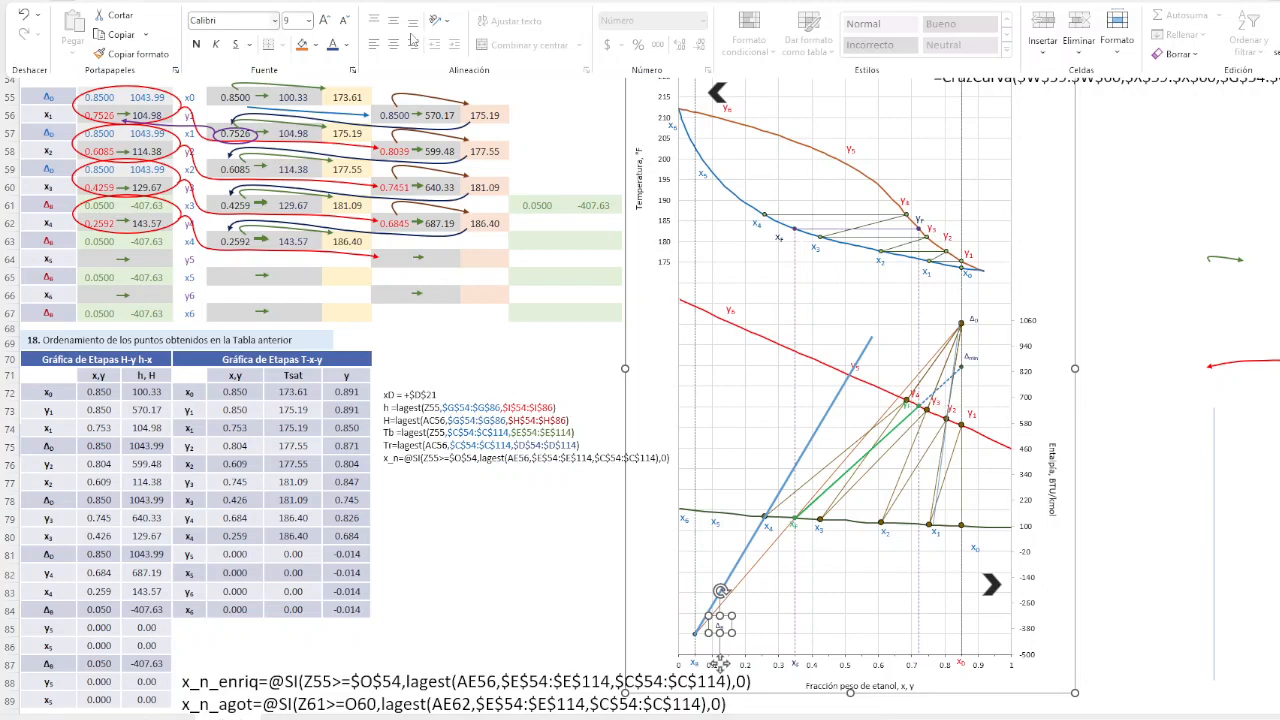
{"action": "left_click", "coordinate": [325, 21]}
{"action": "left_click", "coordinate": [325, 21]}
{"action": "left_click", "coordinate": [325, 21]}
{"action": "left_click", "coordinate": [325, 21]}
{"action": "left_click", "coordinate": [325, 21]}
{"action": "left_click", "coordinate": [720, 663]}
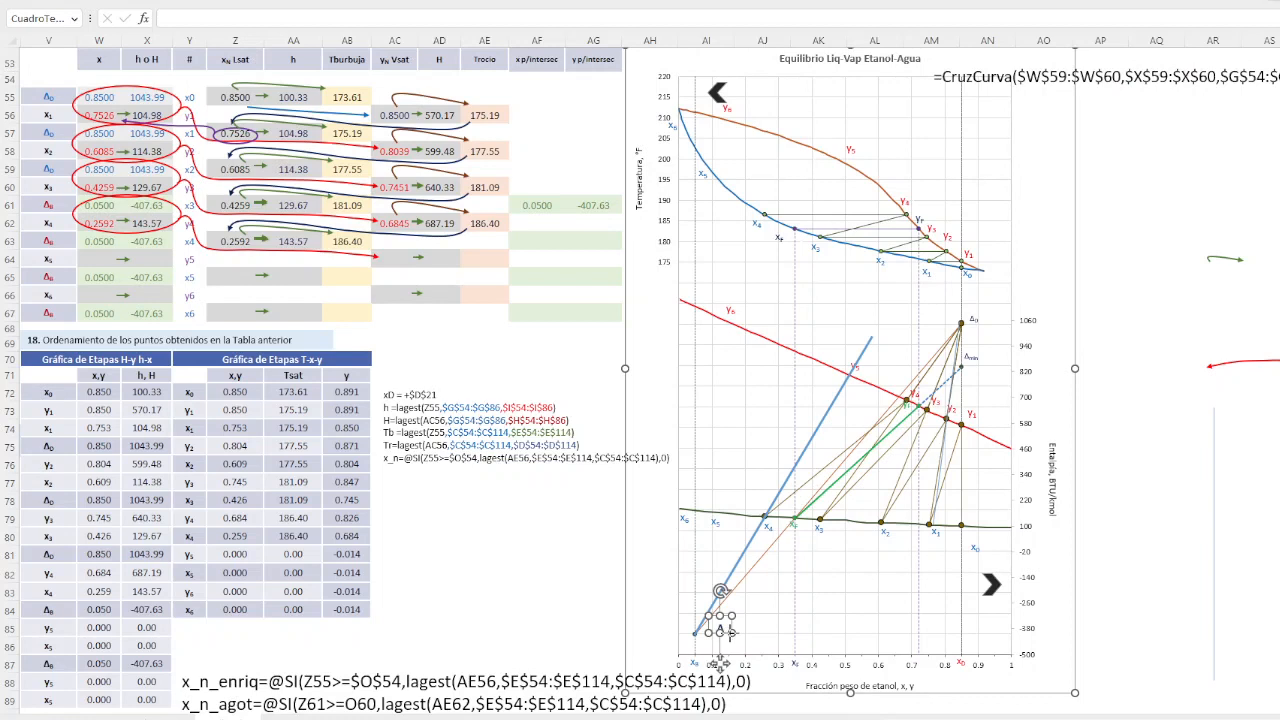
{"action": "left_click_drag", "start_coordinate": [732, 633], "coordinate": [741, 640]}
{"action": "left_click", "coordinate": [740, 636]}
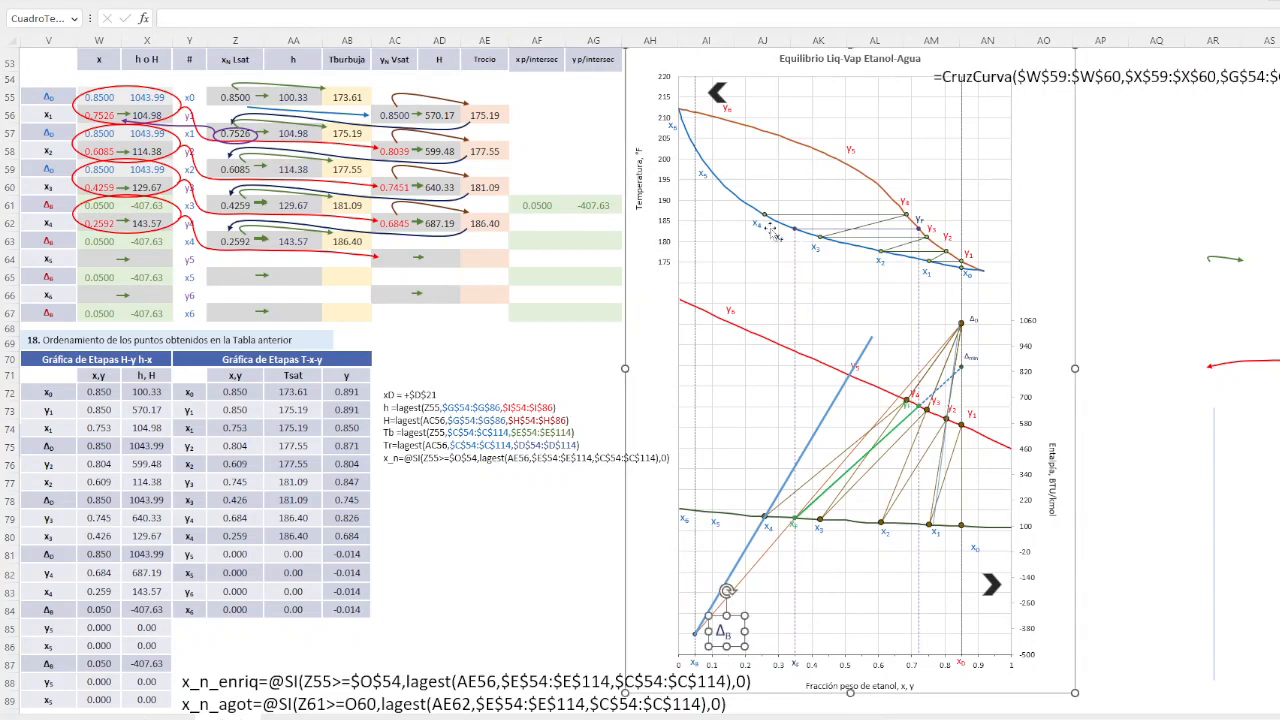
Enlarge the ΔD label's font on the chart and resize its text box to fit
{"action": "left_click", "coordinate": [975, 318]}
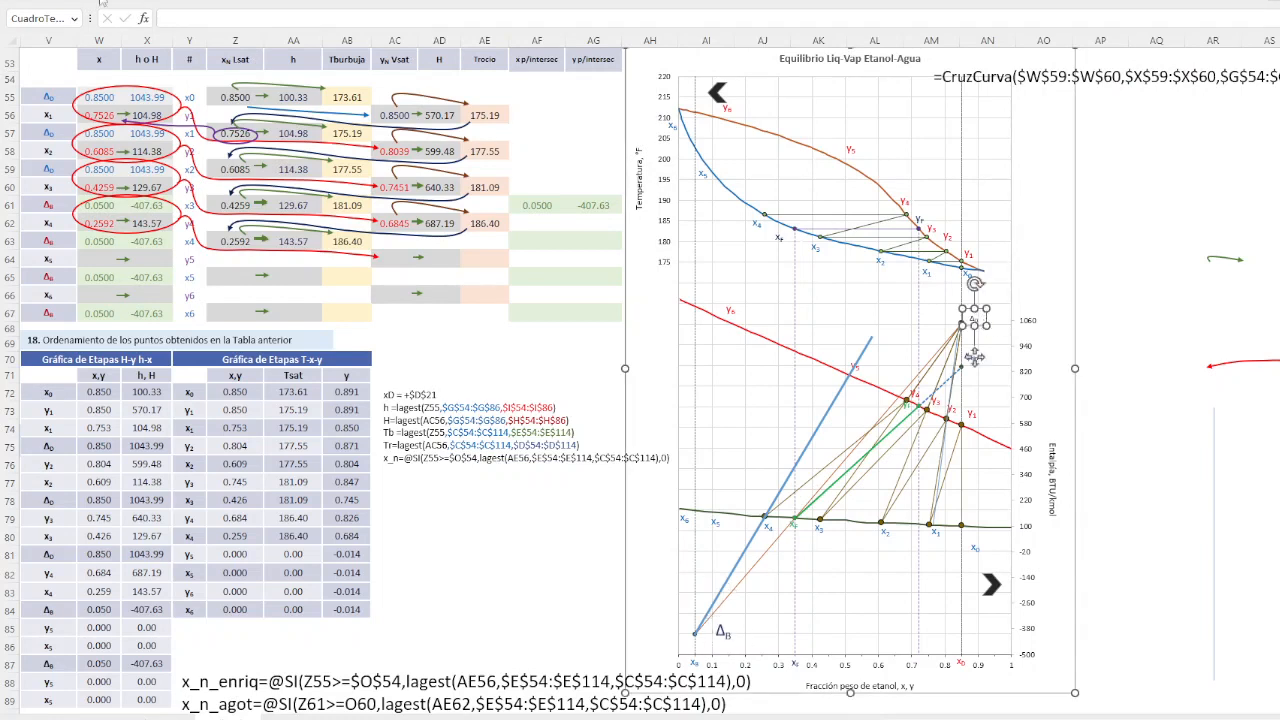
{"action": "left_click", "coordinate": [65, 3]}
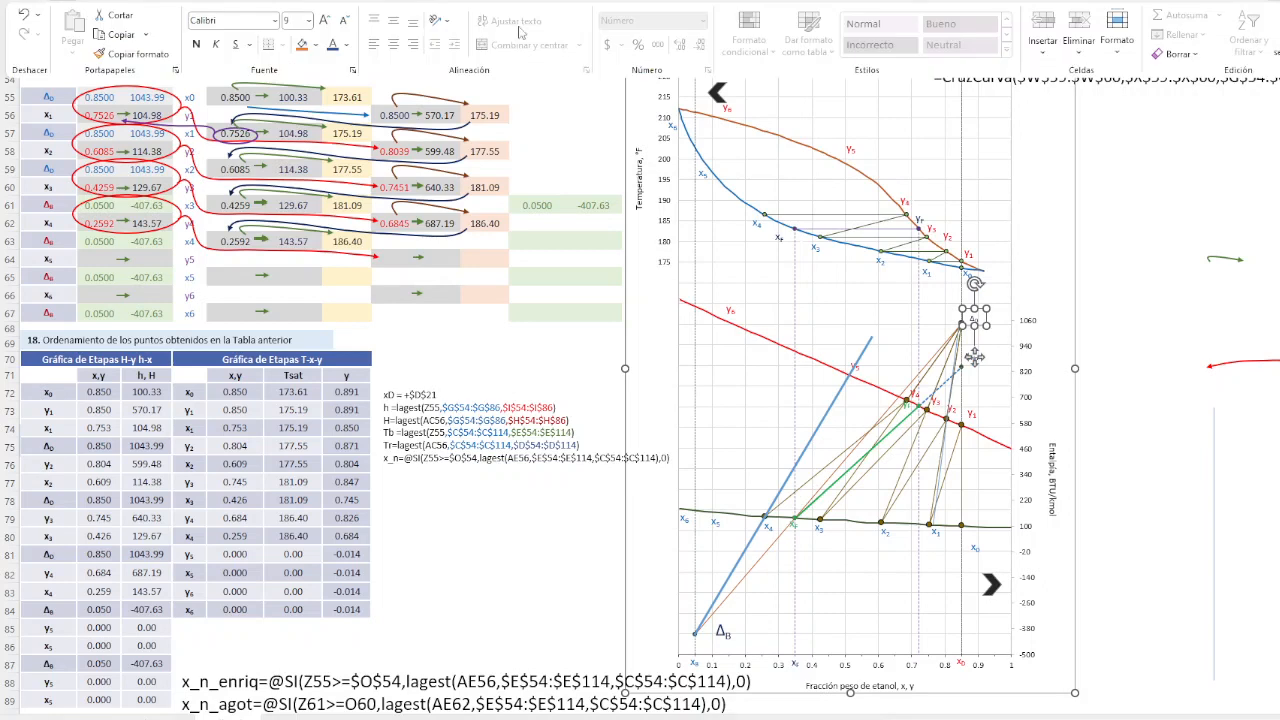
{"action": "left_click", "coordinate": [326, 22]}
{"action": "left_click", "coordinate": [326, 22]}
{"action": "left_click", "coordinate": [326, 22]}
{"action": "left_click", "coordinate": [986, 326]}
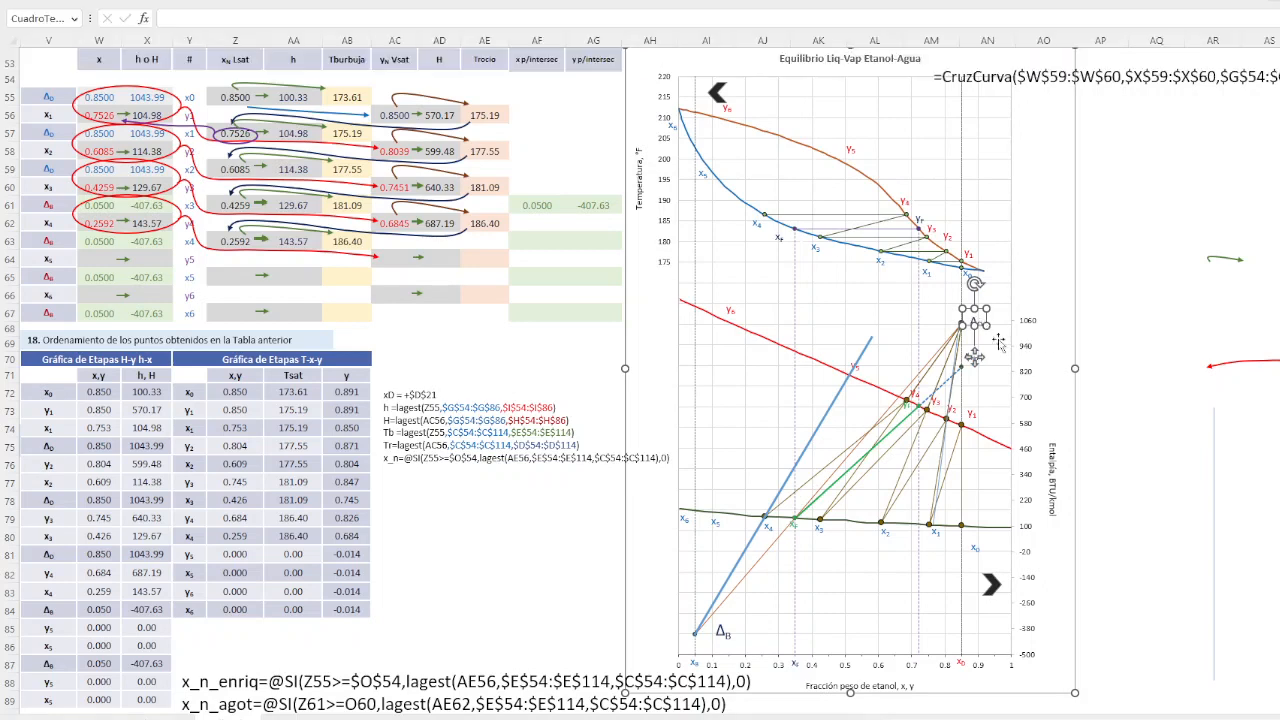
{"action": "left_click_drag", "start_coordinate": [986, 326], "coordinate": [992, 334]}
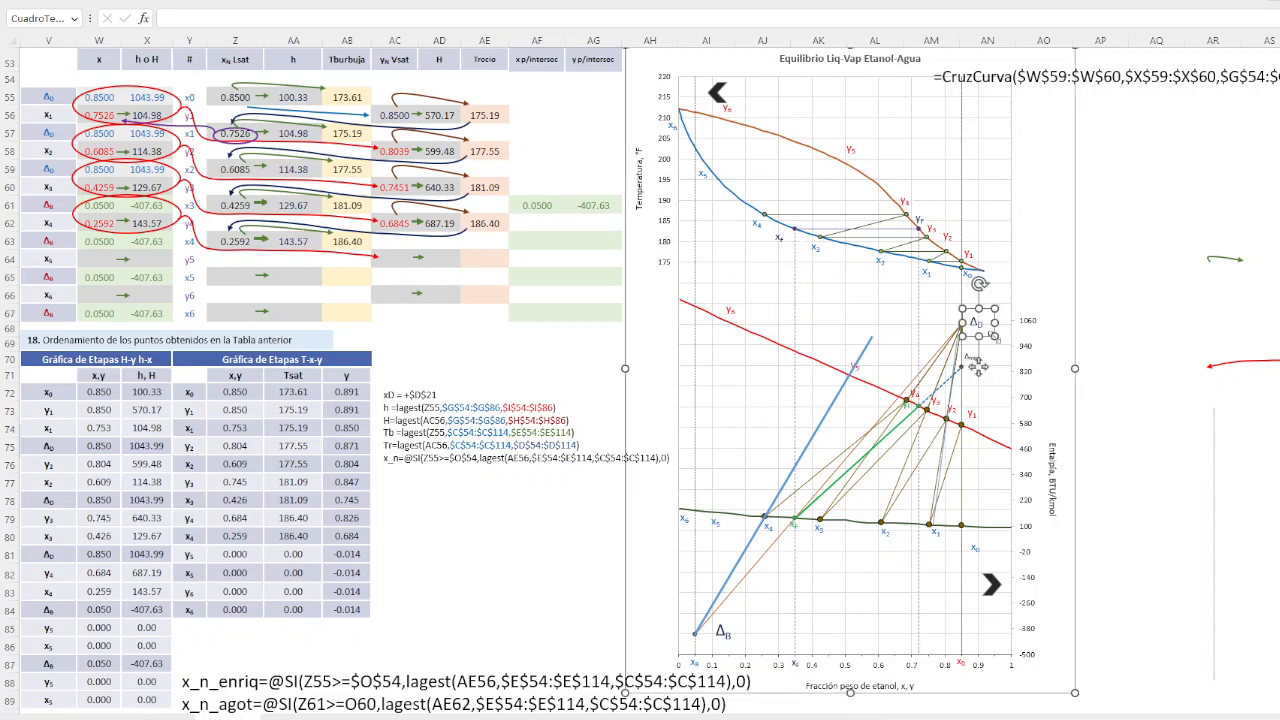
Shorten the blue connector so it runs only from ΔB to the x4 point on the liquid curve
{"action": "left_click", "coordinate": [867, 347]}
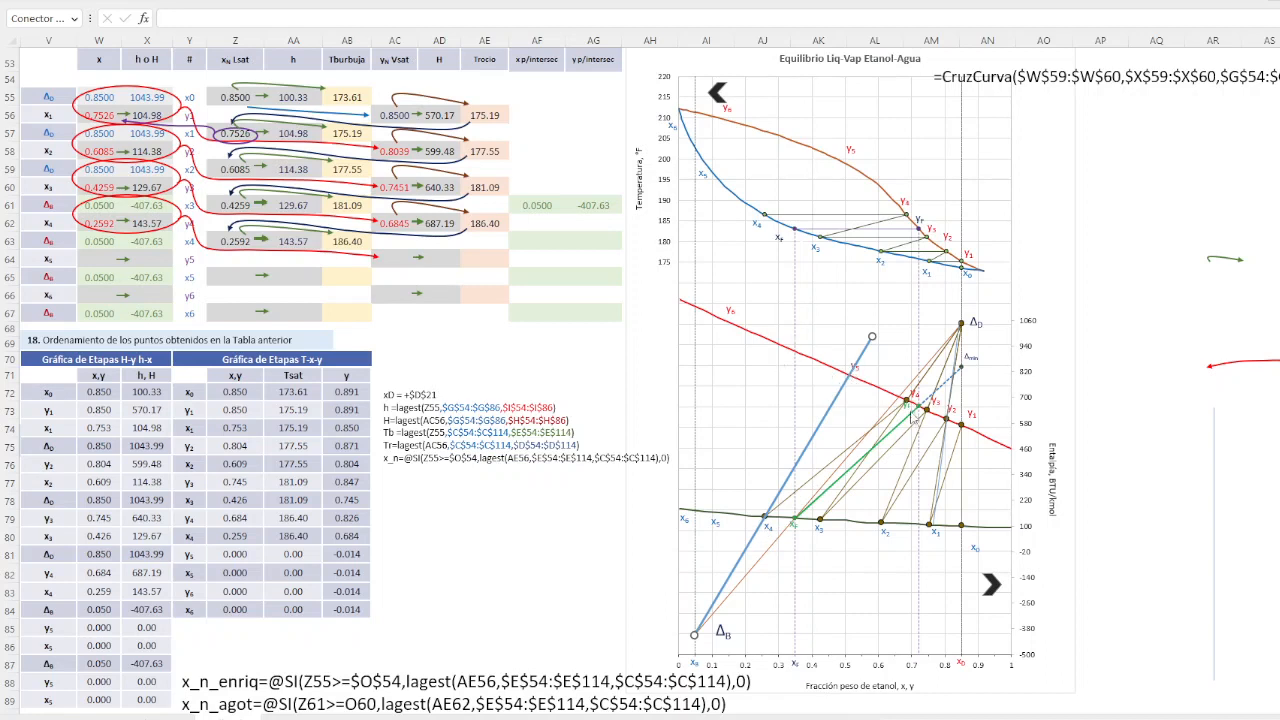
{"action": "mouse_move", "coordinate": [942, 420]}
{"action": "left_click_drag", "start_coordinate": [872, 337], "coordinate": [764, 513]}
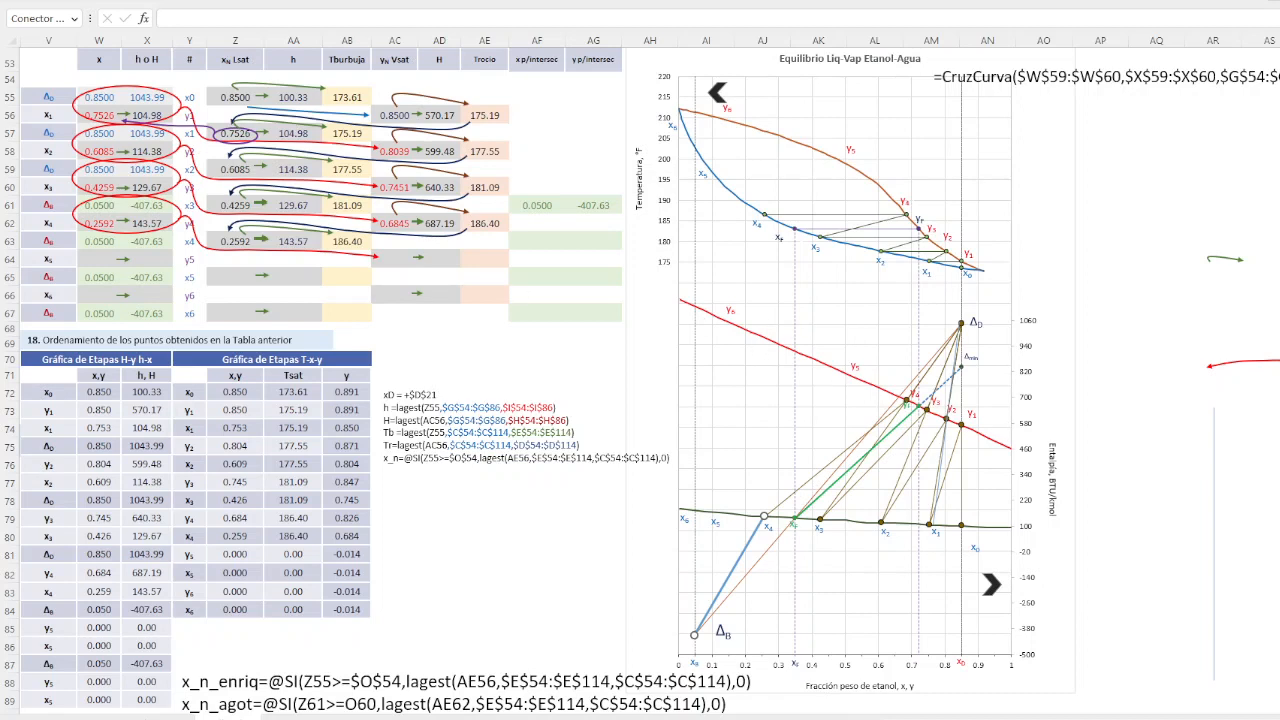
Flip the red oval-and-arrow group around W61:X62 horizontally, move it over the intersection cells in row 61, and narrow it
{"action": "left_click", "coordinate": [175, 222]}
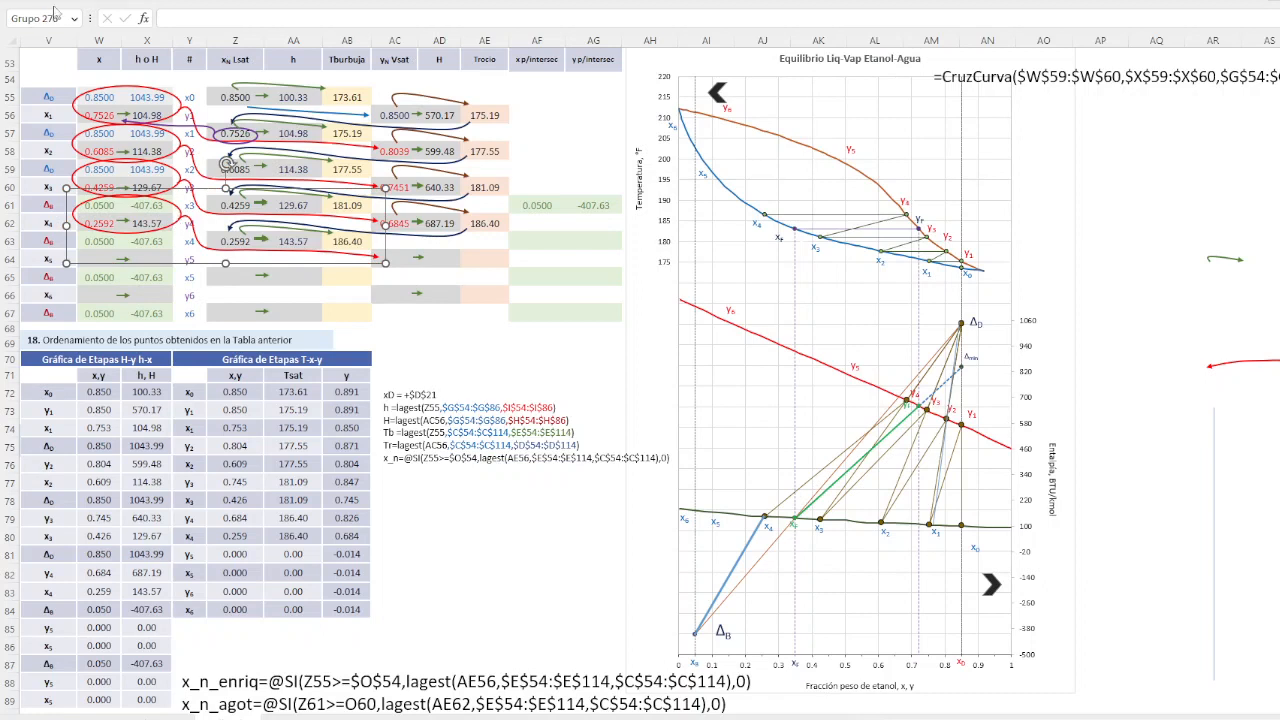
{"action": "left_click", "coordinate": [765, 3]}
{"action": "left_click", "coordinate": [1180, 30]}
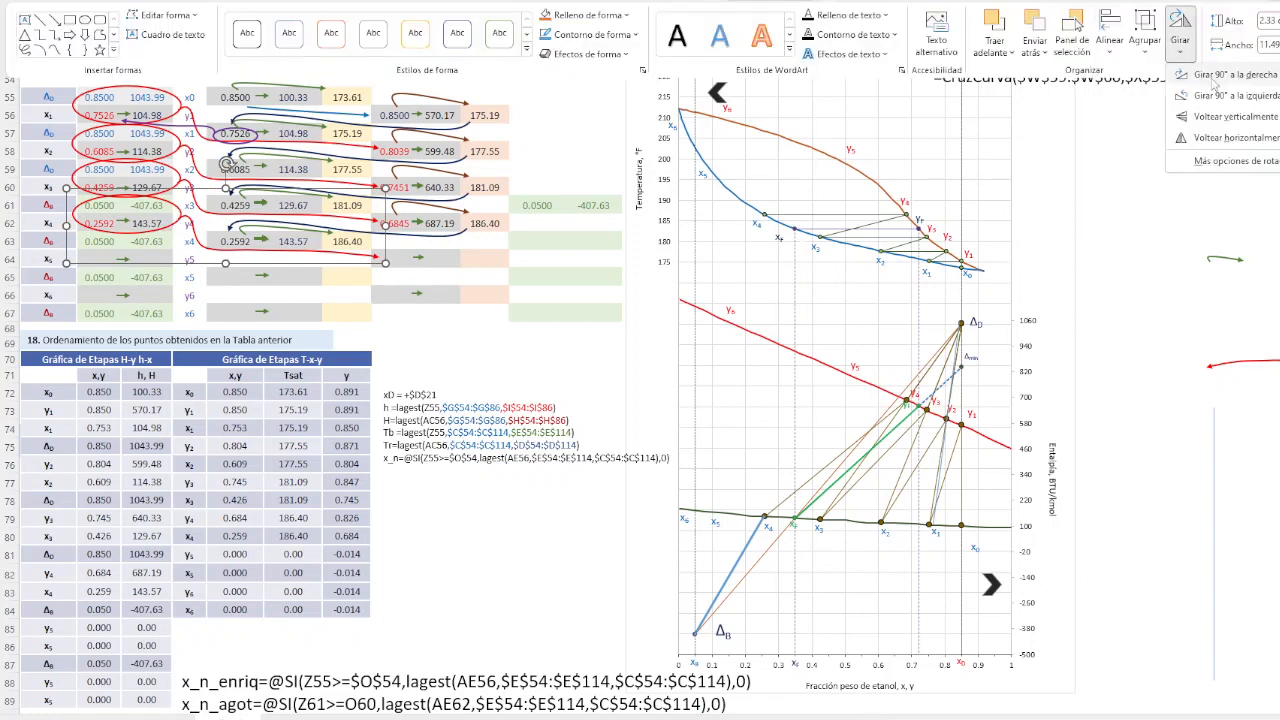
{"action": "left_click", "coordinate": [1232, 146]}
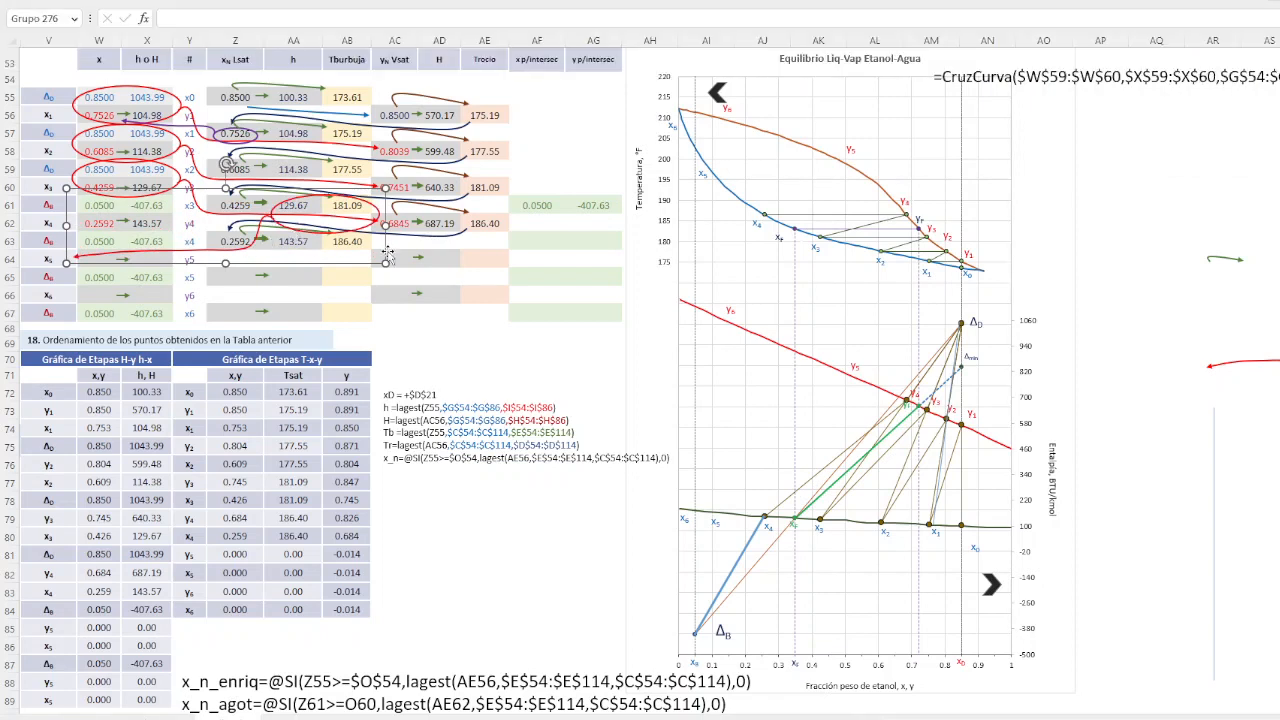
{"action": "left_click_drag", "start_coordinate": [424, 251], "coordinate": [631, 243]}
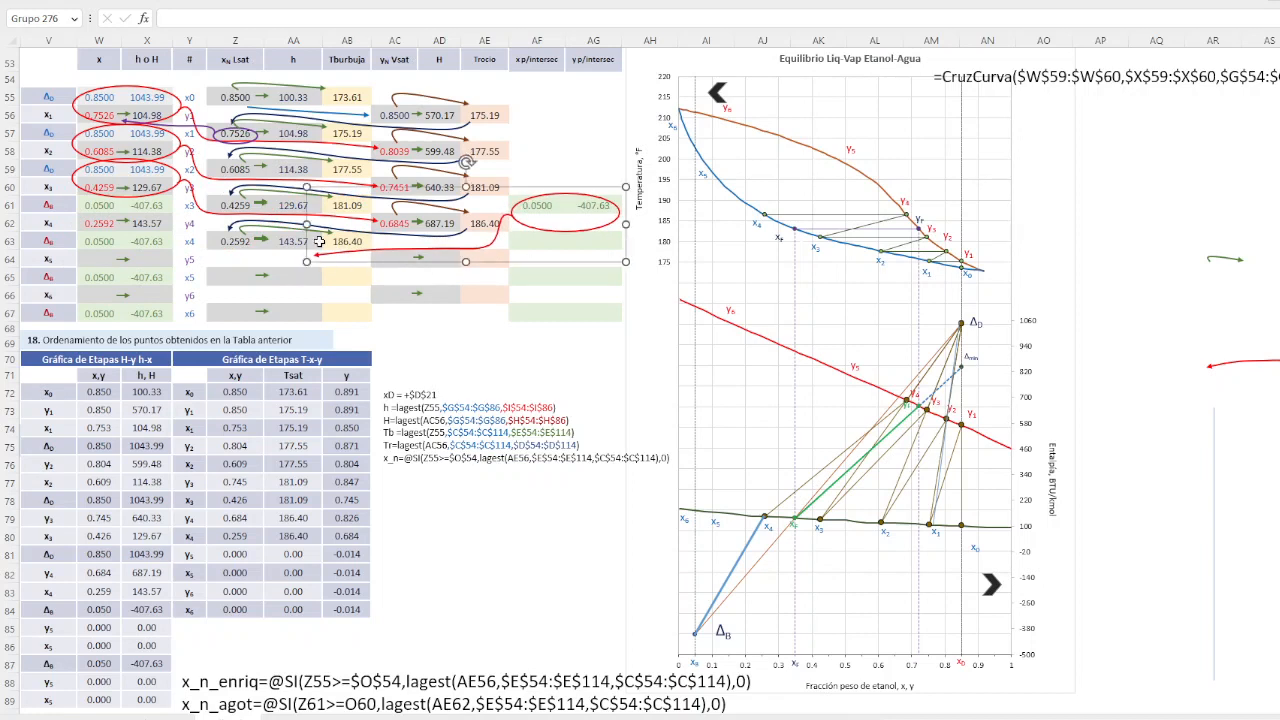
{"action": "left_click_drag", "start_coordinate": [327, 222], "coordinate": [405, 227]}
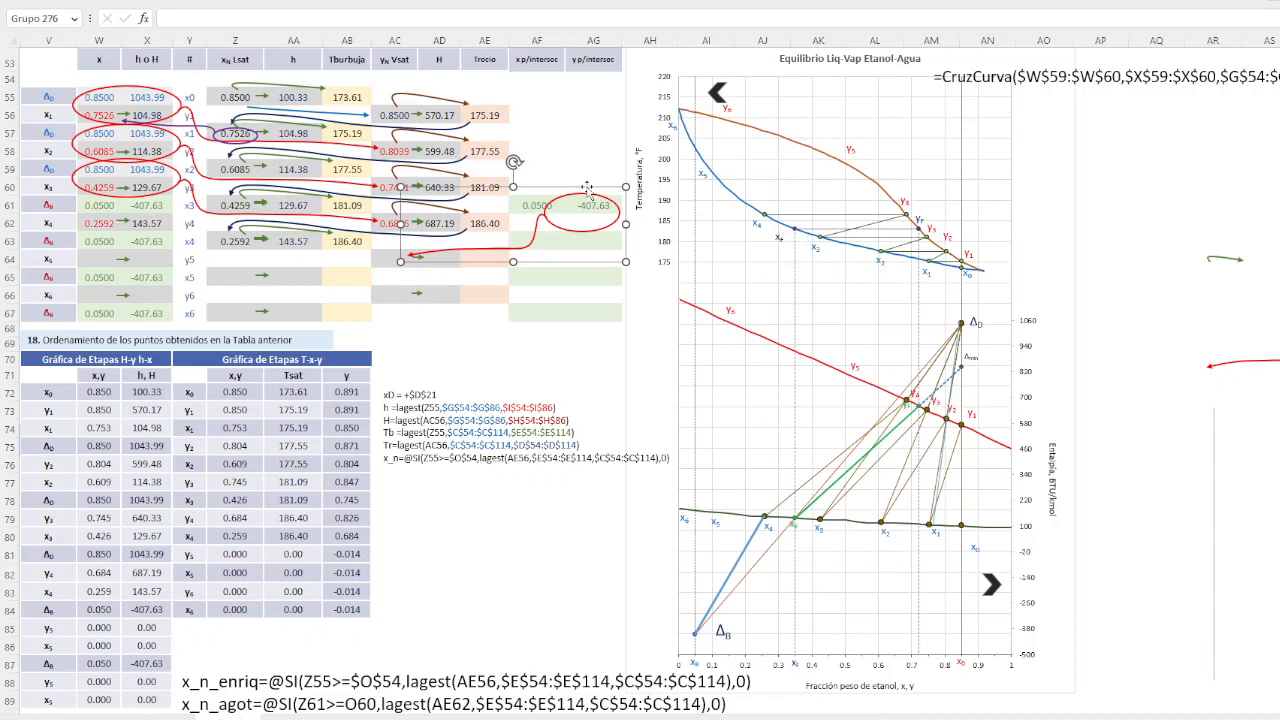
{"action": "left_click", "coordinate": [104, 205]}
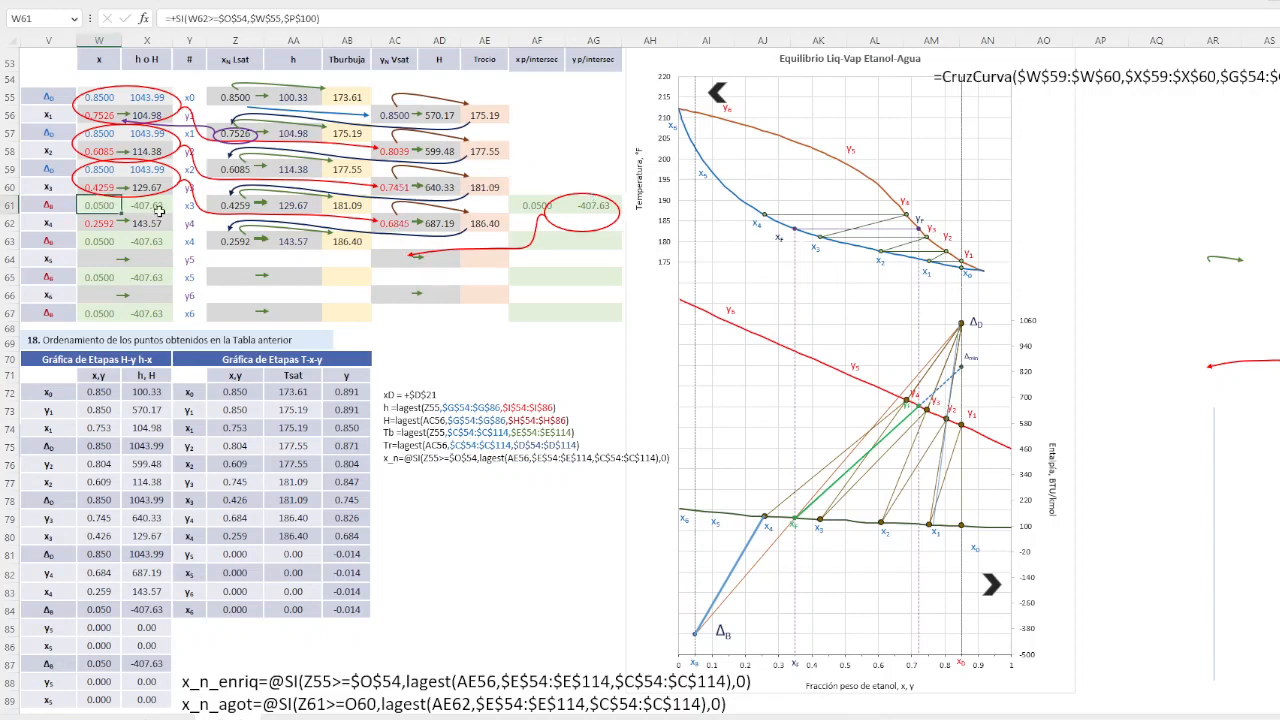
{"action": "left_click", "coordinate": [530, 222]}
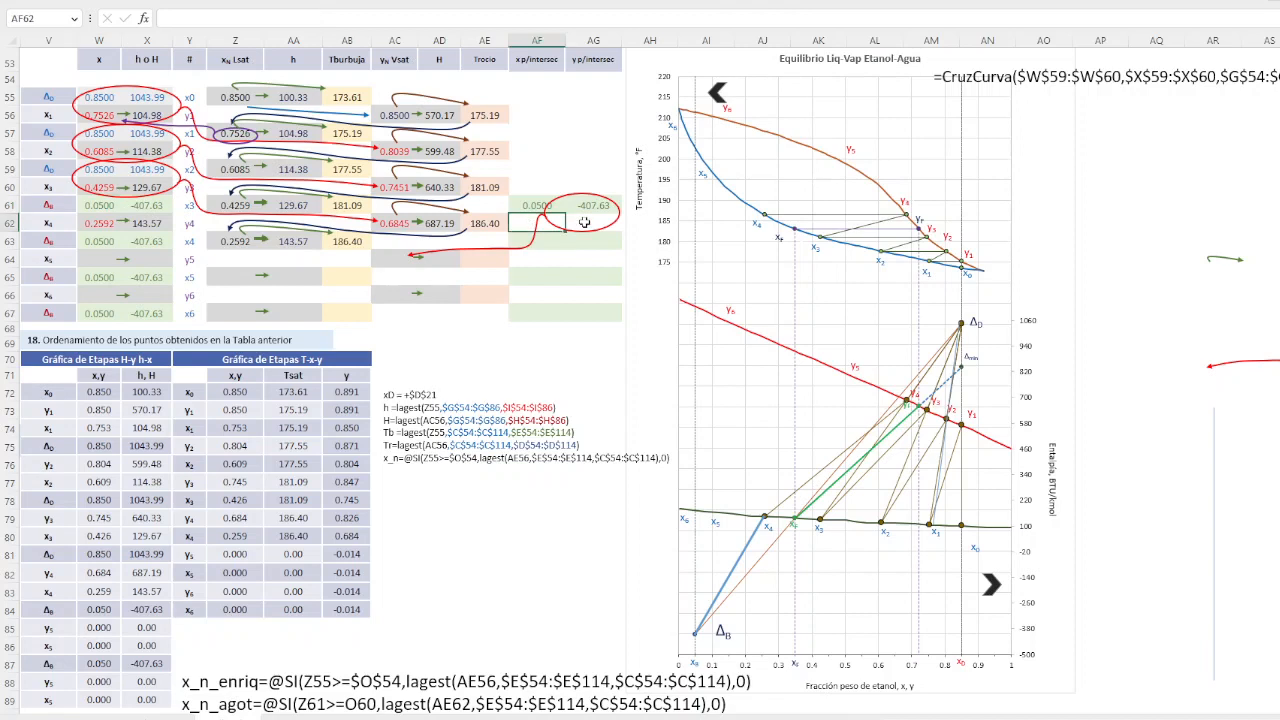
Extend the blue ΔB–x4 connector beyond the vapour curve to the chart's x = 1 edge, keeping its lower end at ΔB
{"action": "left_click", "coordinate": [752, 540]}
{"action": "left_click_drag", "start_coordinate": [766, 514], "coordinate": [976, 183]}
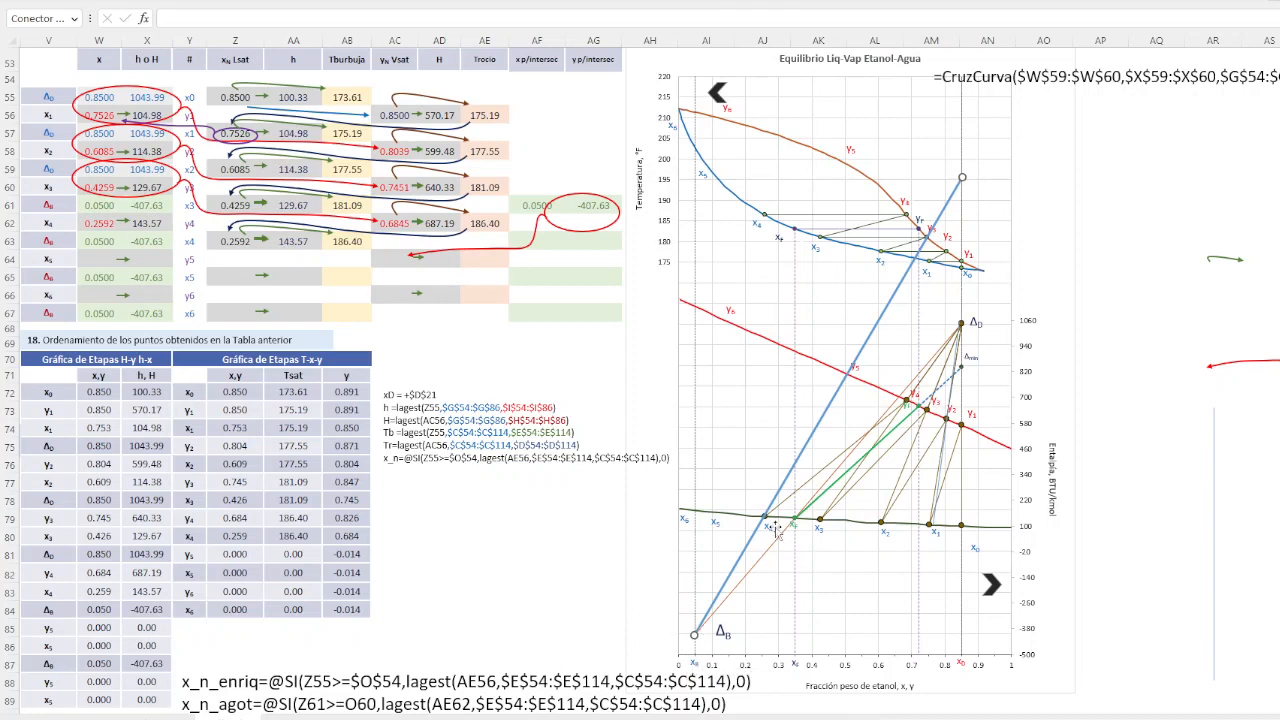
{"action": "left_click_drag", "start_coordinate": [962, 177], "coordinate": [765, 516]}
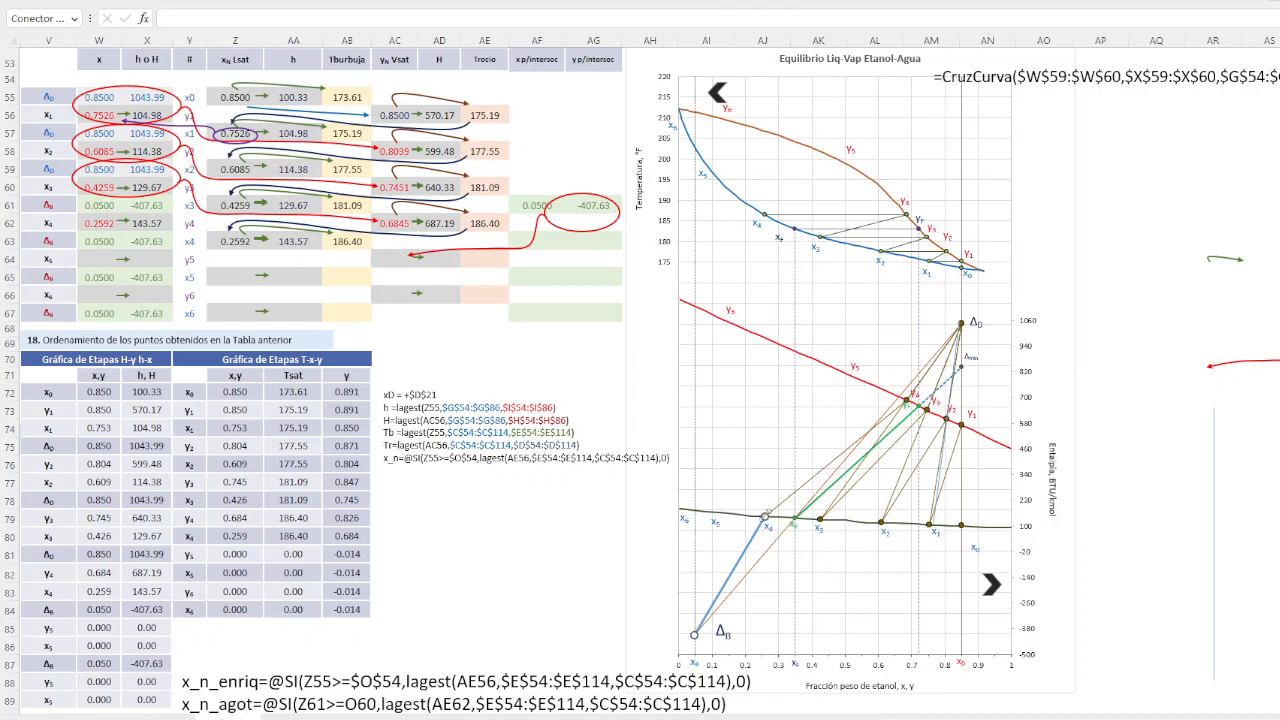
{"action": "left_click_drag", "start_coordinate": [765, 514], "coordinate": [1016, 96]}
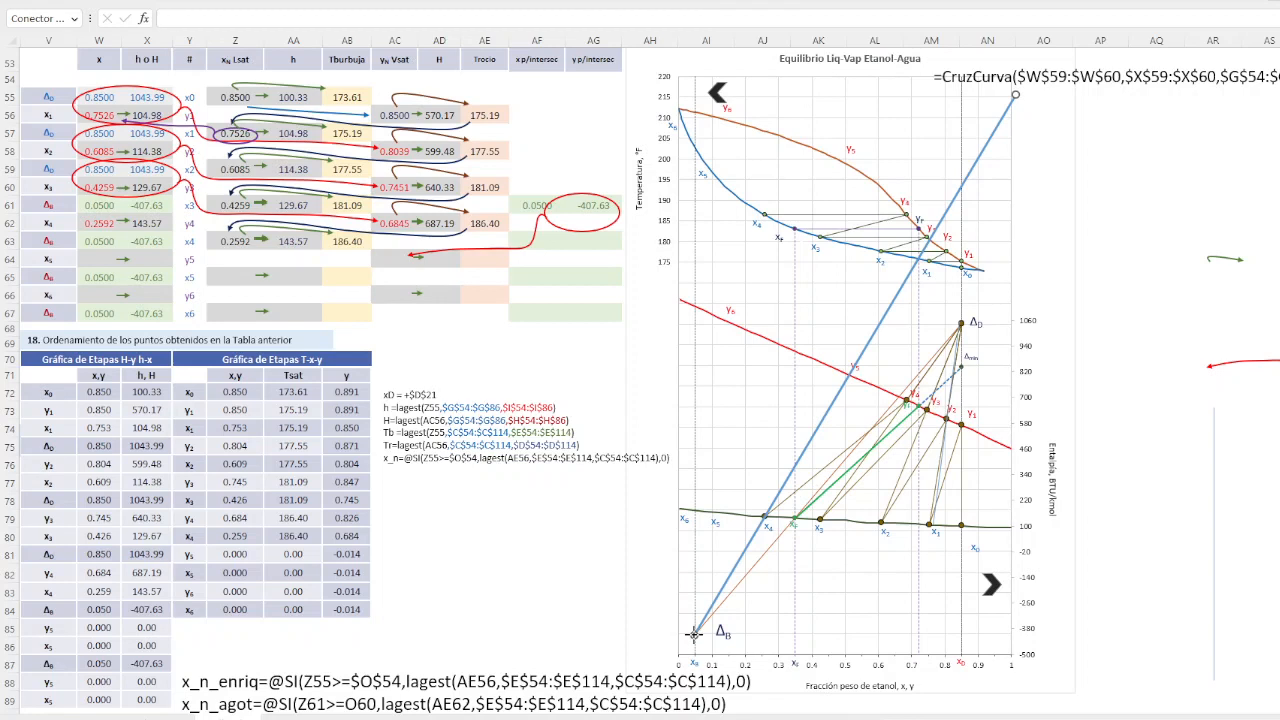
{"action": "left_click_drag", "start_coordinate": [693, 633], "coordinate": [763, 517]}
{"action": "left_click_drag", "start_coordinate": [763, 517], "coordinate": [695, 633]}
{"action": "left_click_drag", "start_coordinate": [1014, 100], "coordinate": [1012, 94]}
Delete the red oval-and-arrow group over the intersection columns and enter 1 as the x intersection value in AF62
{"action": "left_click", "coordinate": [565, 232]}
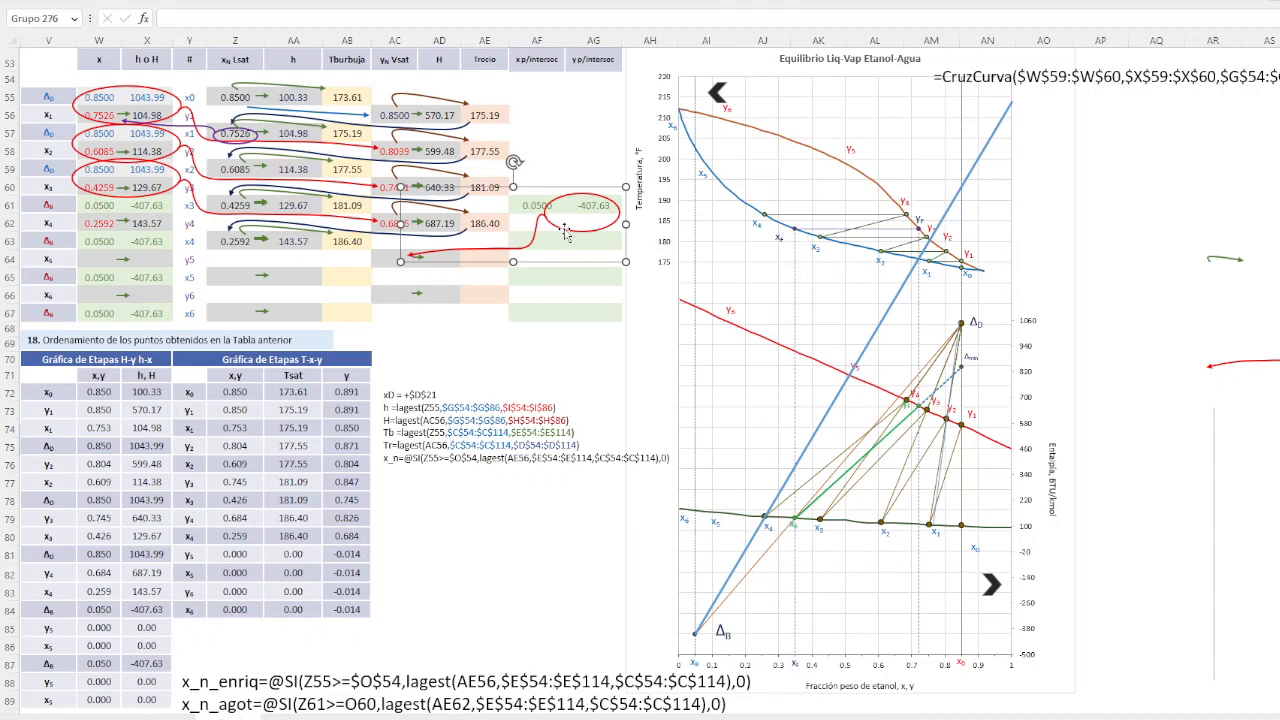
{"action": "key", "text": "Delete"}
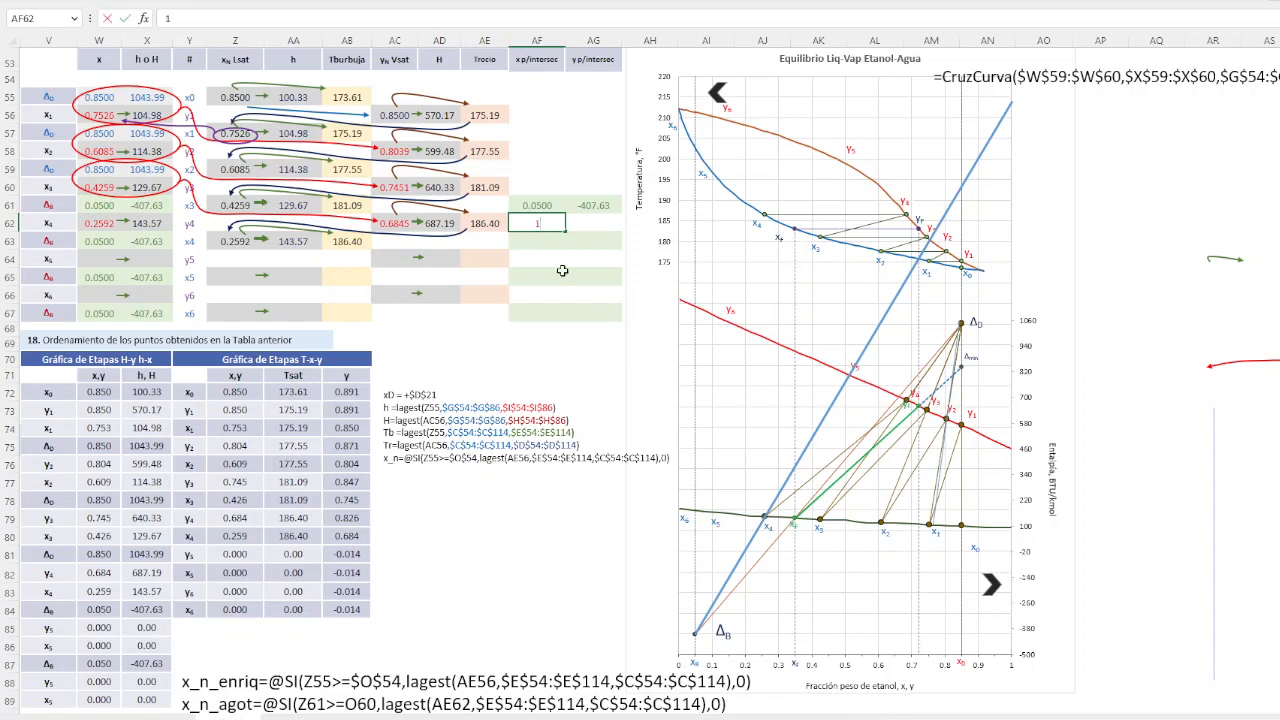
{"action": "key", "text": "Tab"}
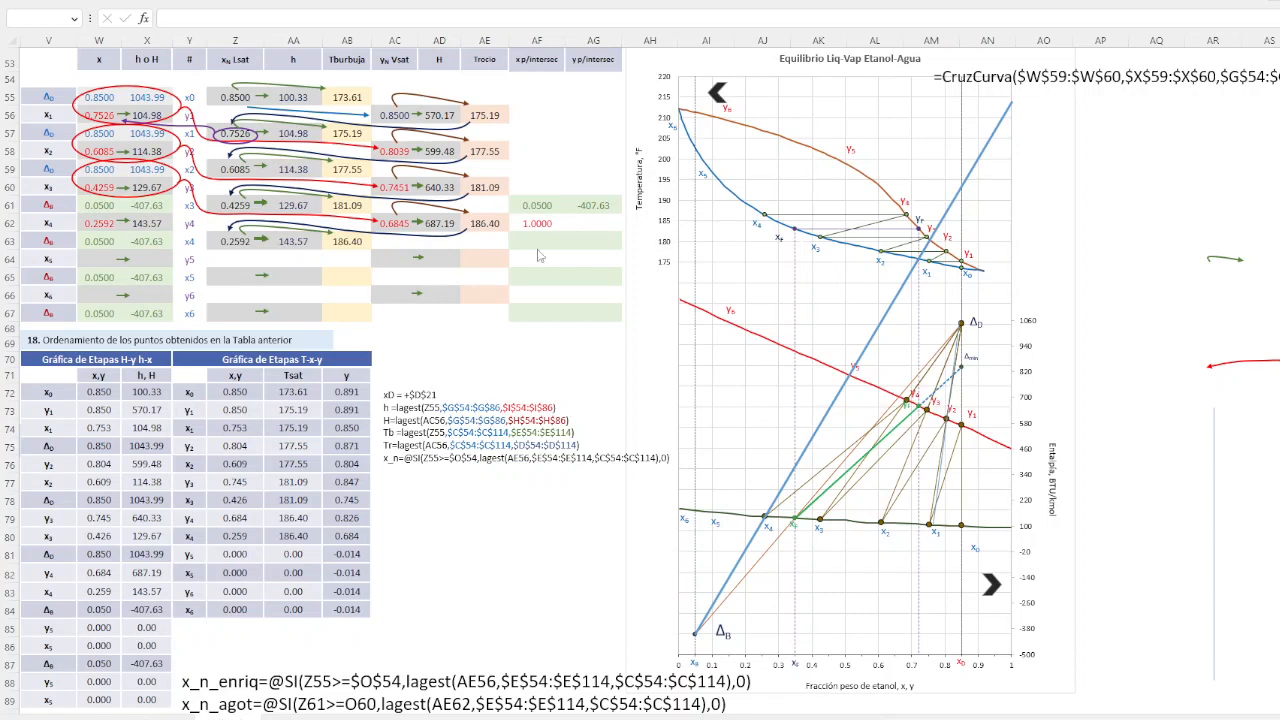
Enter =lagest(AF62,W61:W62,X61:X62) in AG62 to calculate the line's y value
{"action": "left_click", "coordinate": [583, 222]}
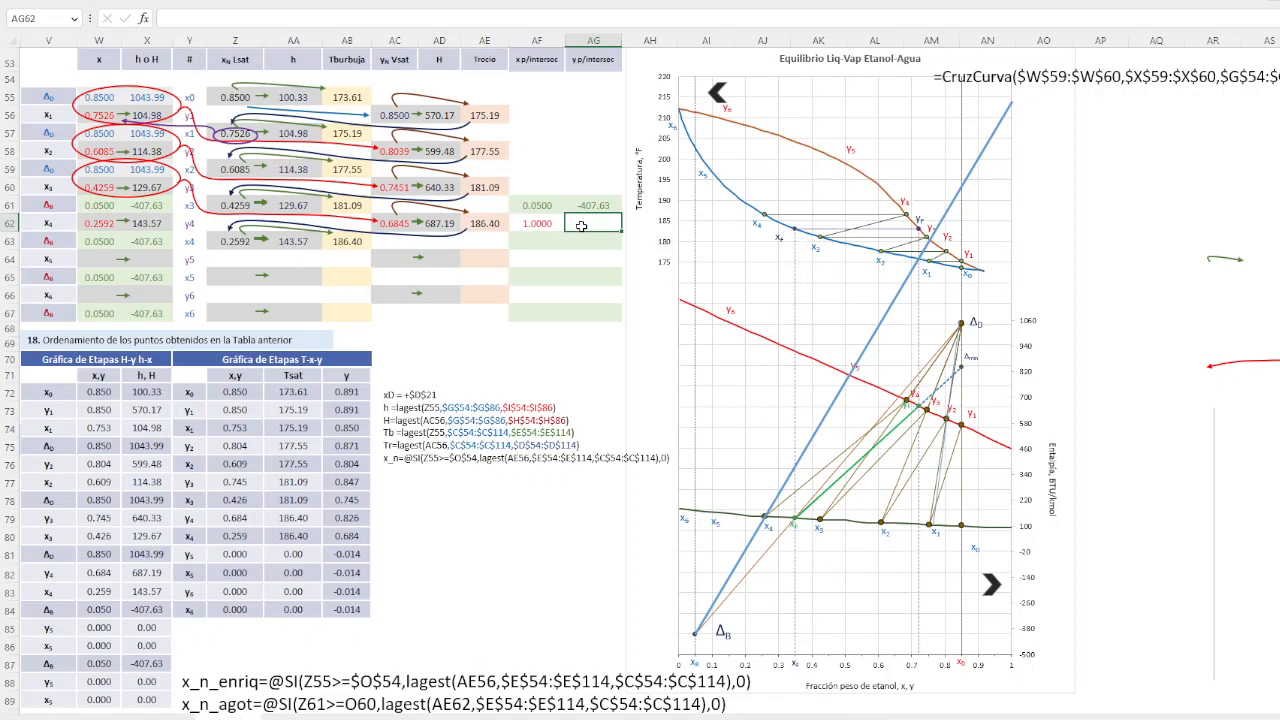
{"action": "double_click", "coordinate": [585, 221]}
{"action": "type", "text": "="}
{"action": "type", "text": "=lagest(AF62,W61:W62,X61:X62)"}
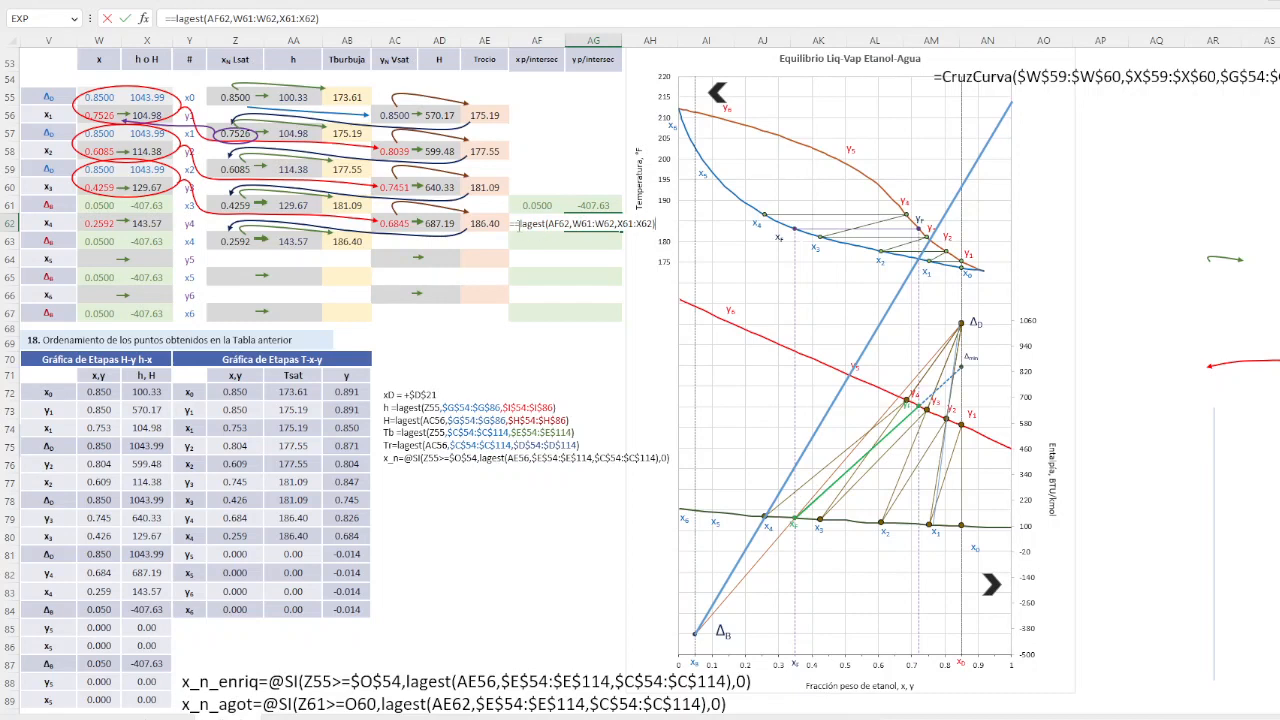
{"action": "key", "text": "Home"}
{"action": "key", "text": "Delete"}
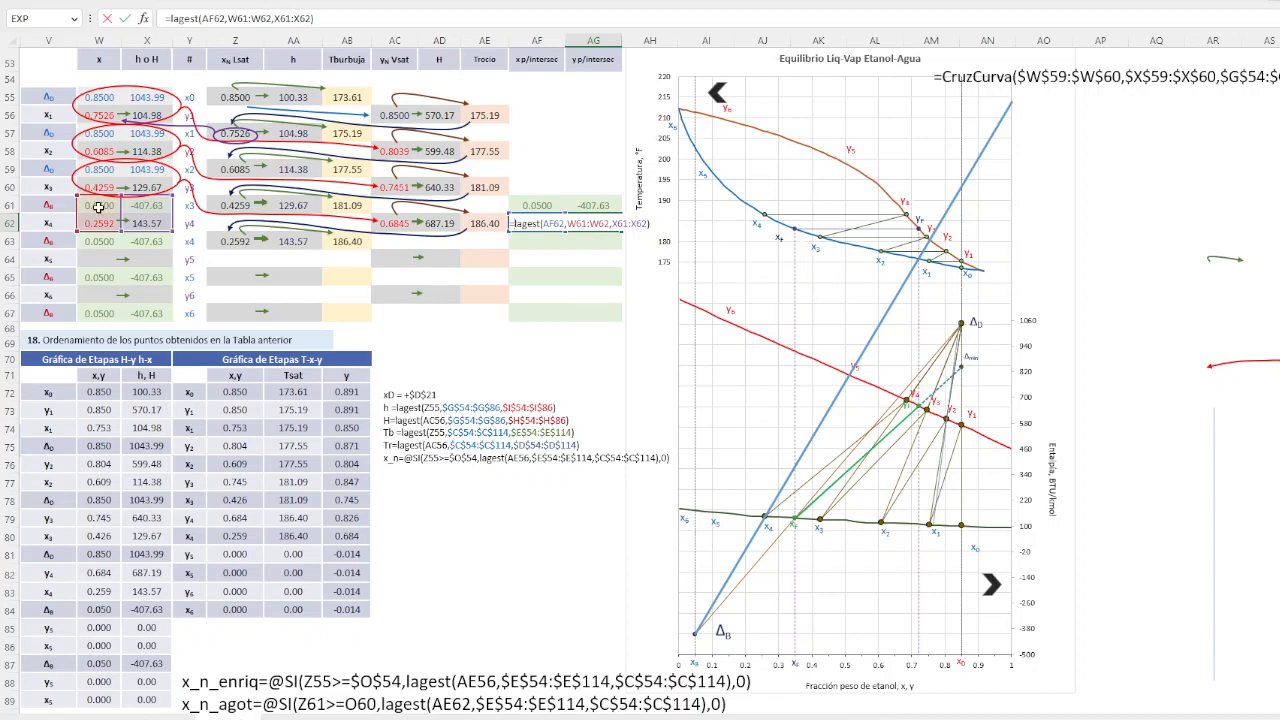
{"action": "key", "text": "Return"}
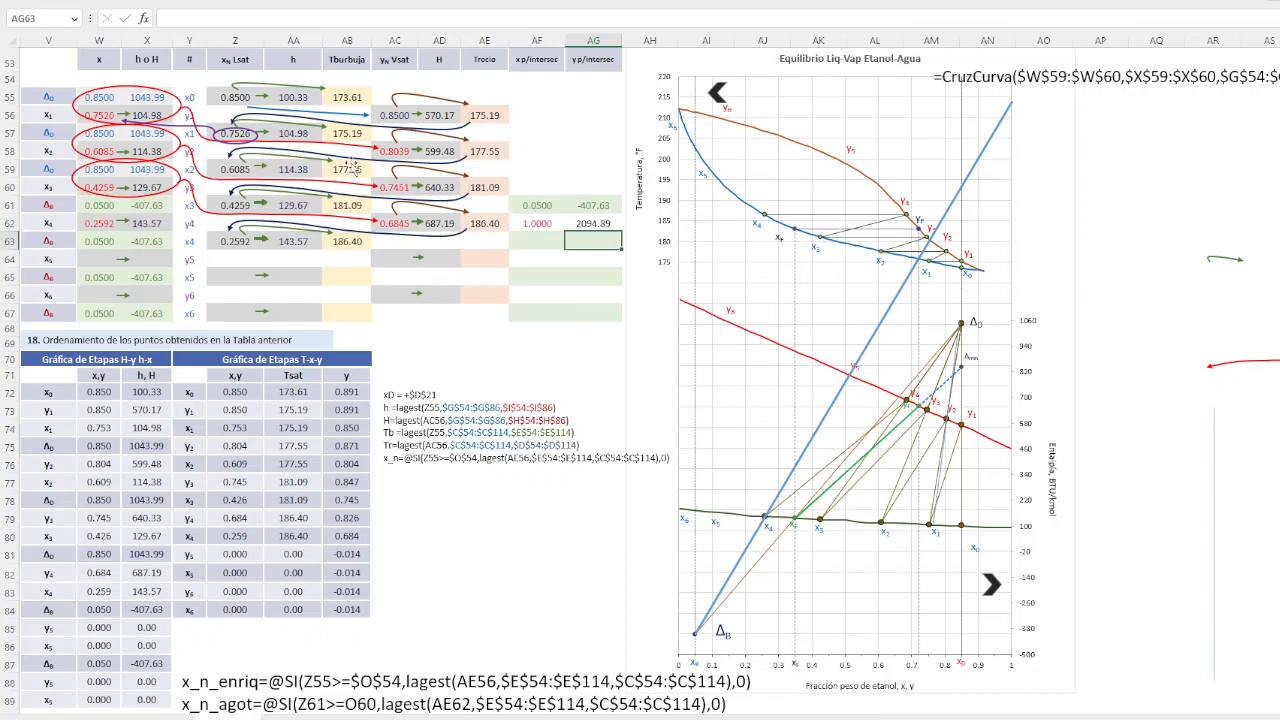
{"action": "left_click", "coordinate": [594, 223]}
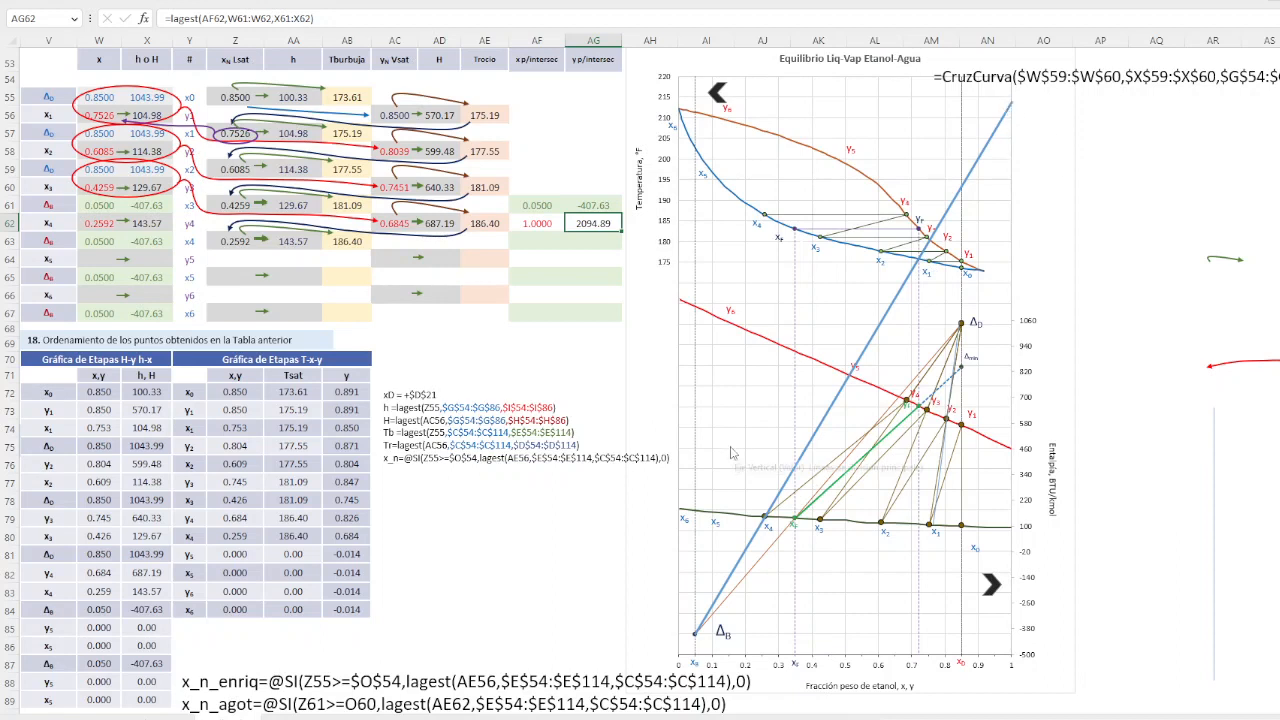
Move the red oval-and-arrow group over the intersection cells AF61:AG62, with its arrow pointing to AC64
{"action": "left_click", "coordinate": [531, 205]}
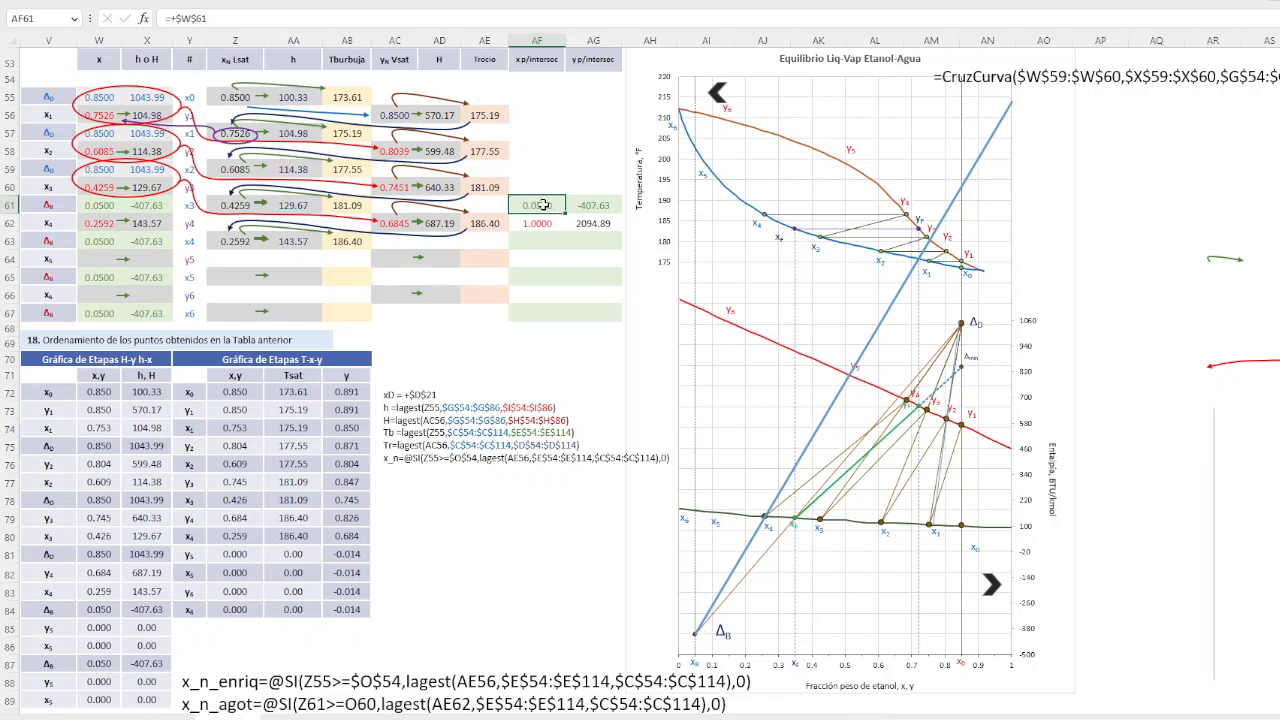
{"action": "left_click_drag", "start_coordinate": [1254, 360], "coordinate": [547, 237]}
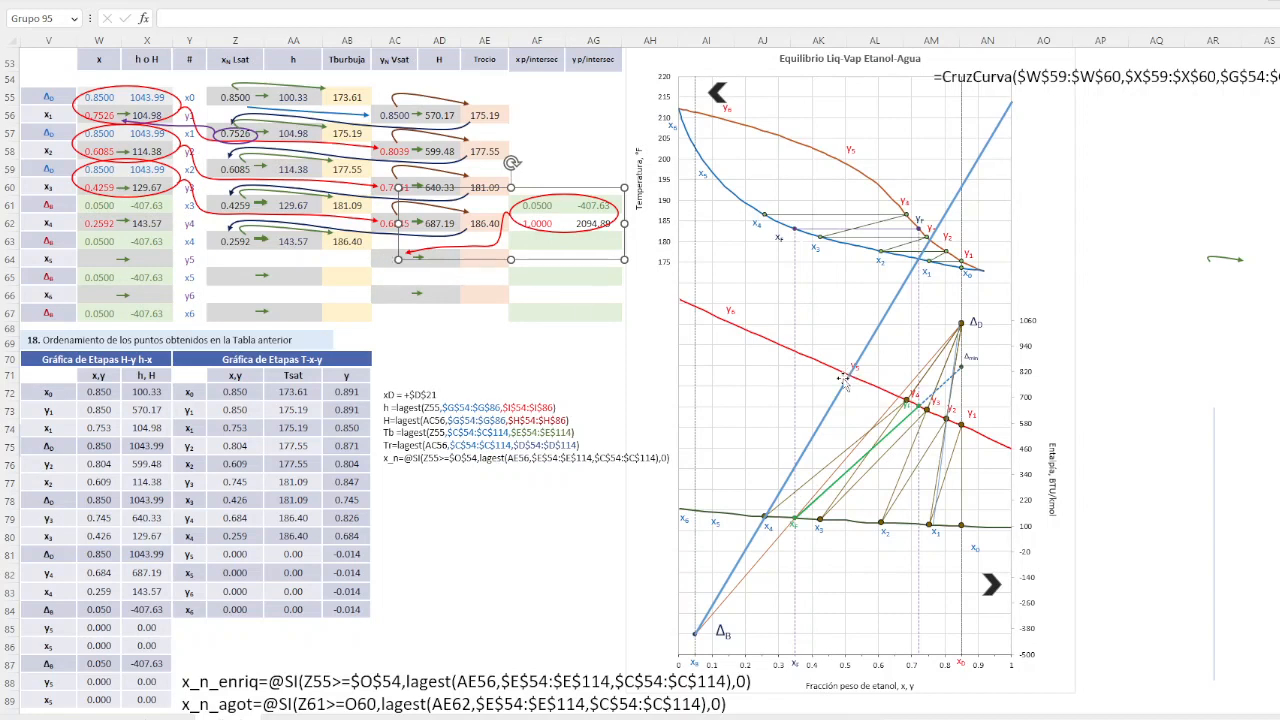
Copy the CruzCurva formula from AC62 to AC64 and change its line ranges to $AF$61:$AF$62 and $AG$61:$AG$62
{"action": "left_click", "coordinate": [388, 226]}
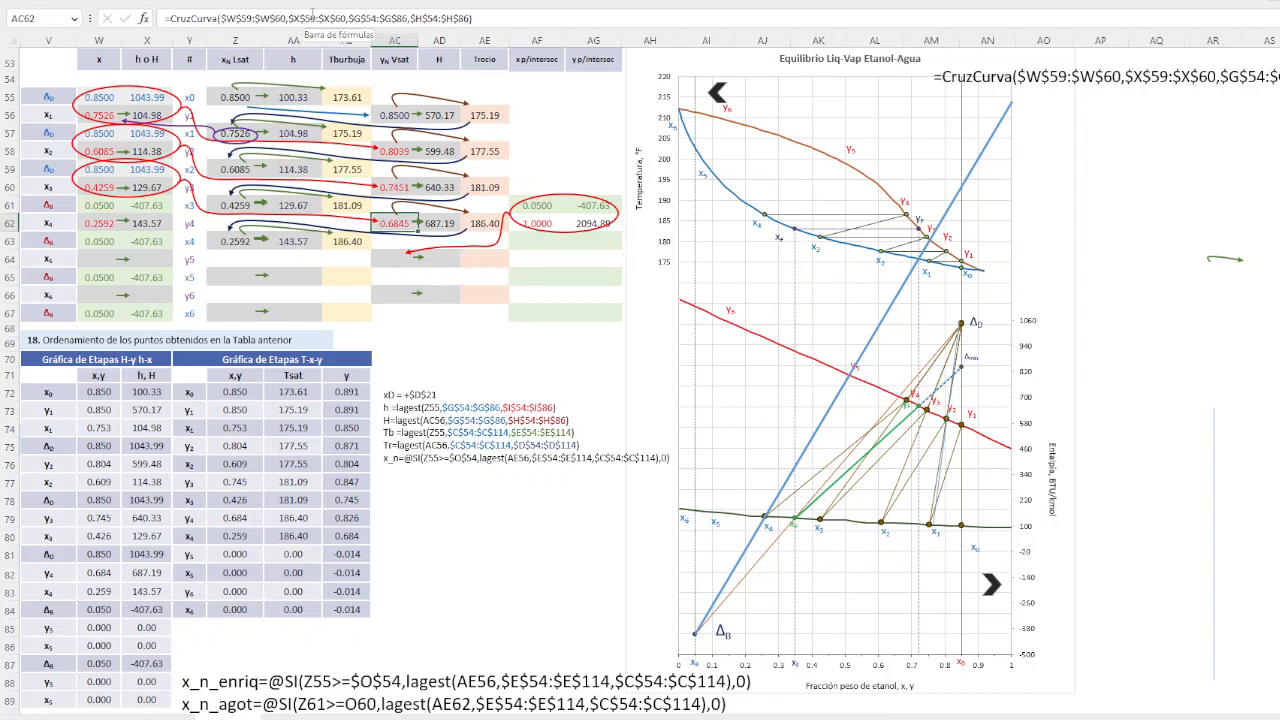
{"action": "left_click", "coordinate": [312, 17]}
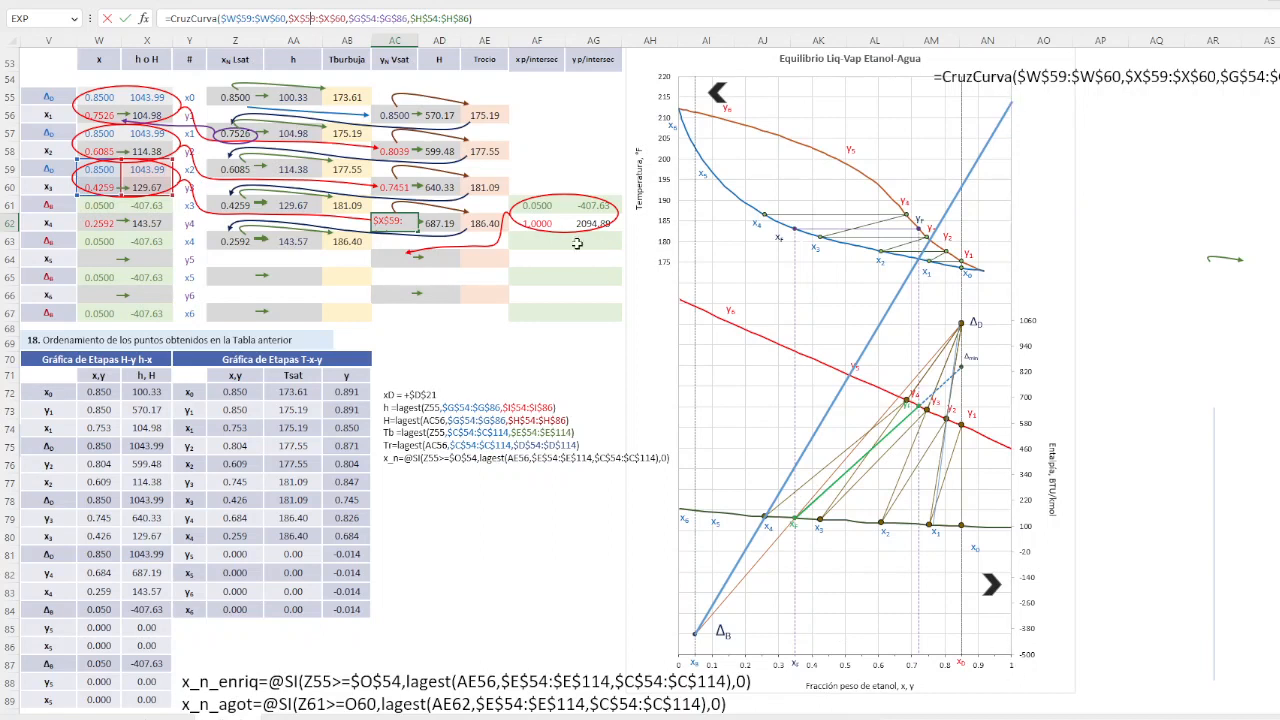
{"action": "key", "text": "Return"}
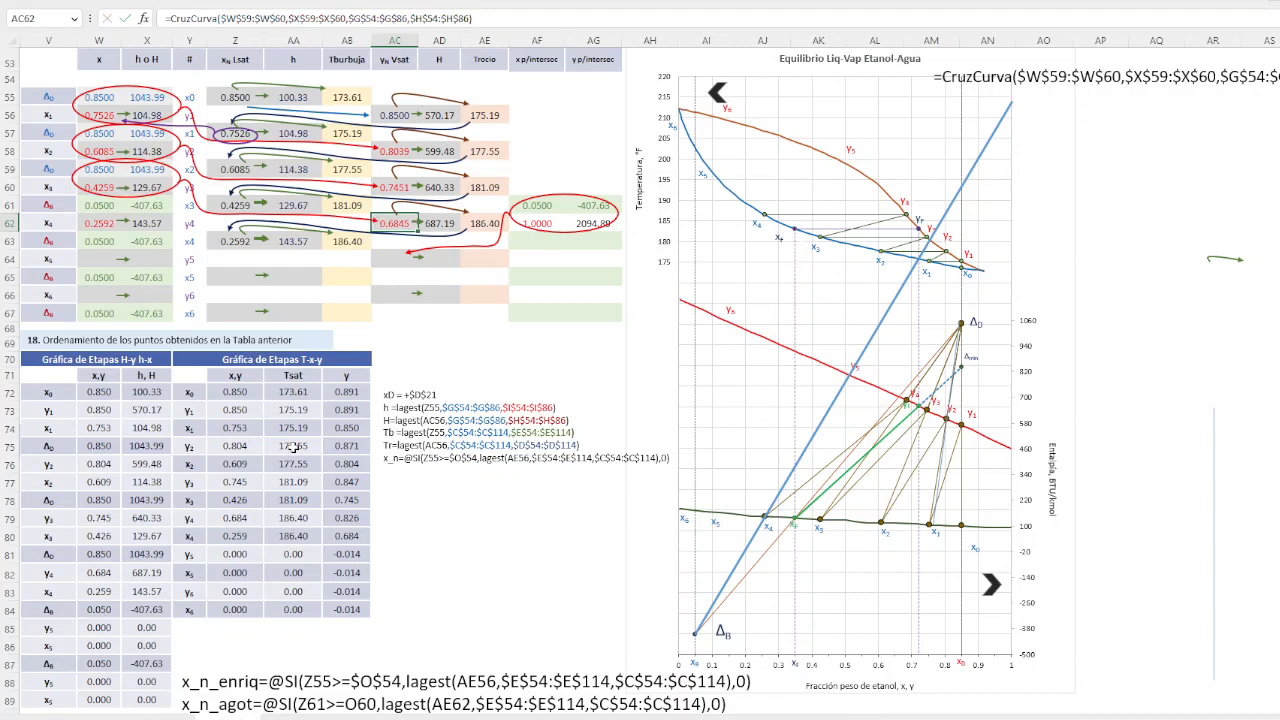
{"action": "key", "text": "ctrl+c"}
{"action": "key", "text": "Down"}
{"action": "key", "text": "Down"}
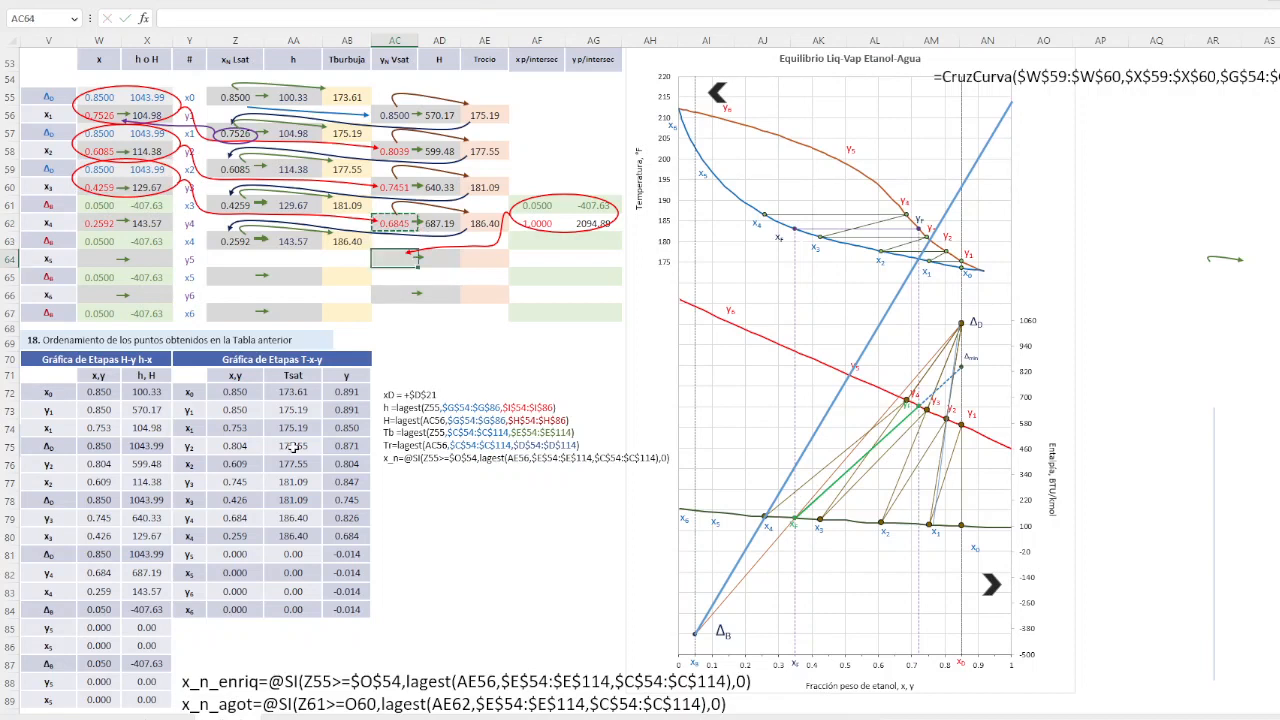
{"action": "key", "text": "ctrl+v"}
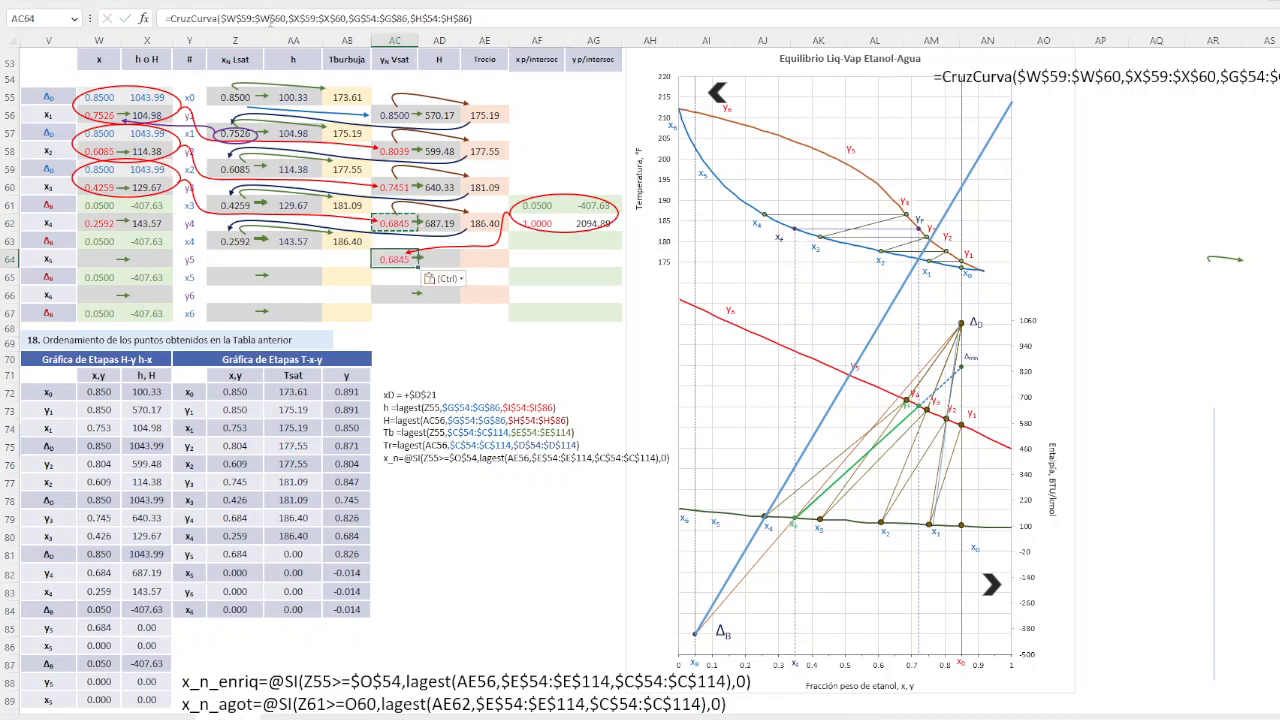
{"action": "left_click", "coordinate": [270, 20]}
{"action": "left_click_drag", "start_coordinate": [178, 182], "coordinate": [614, 210]}
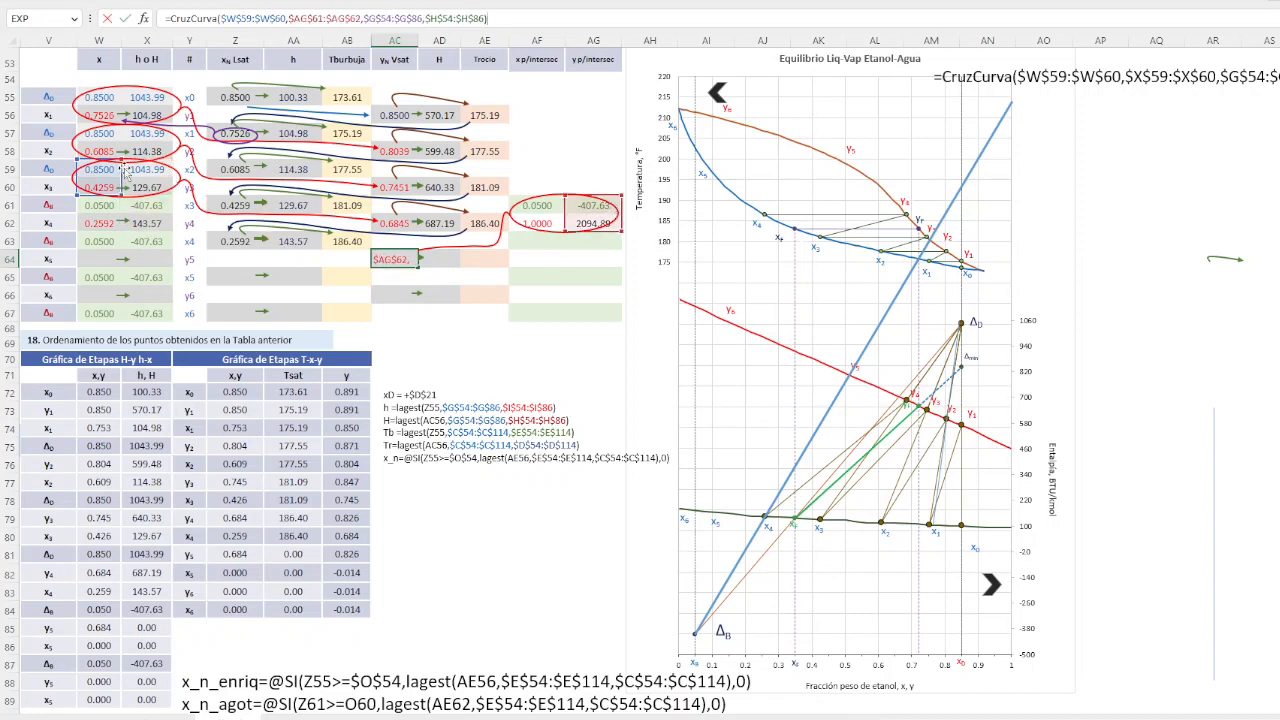
{"action": "left_click_drag", "start_coordinate": [122, 172], "coordinate": [583, 213]}
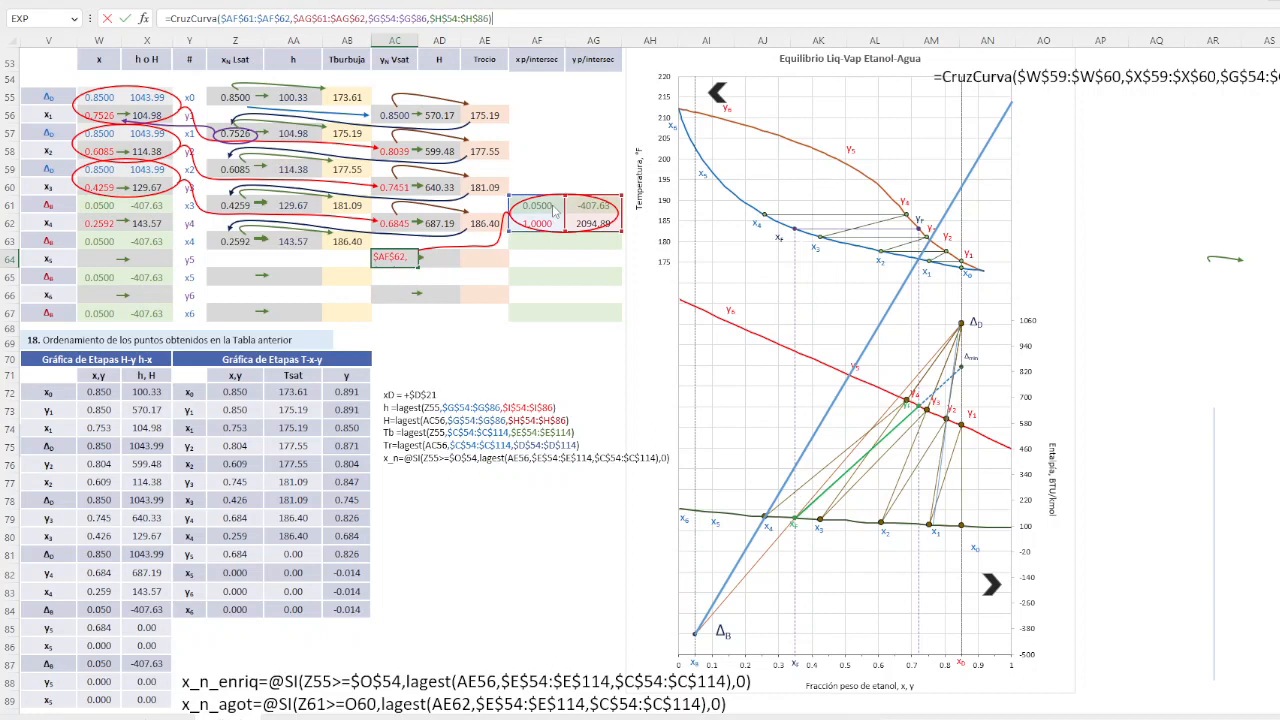
{"action": "key", "text": "Return"}
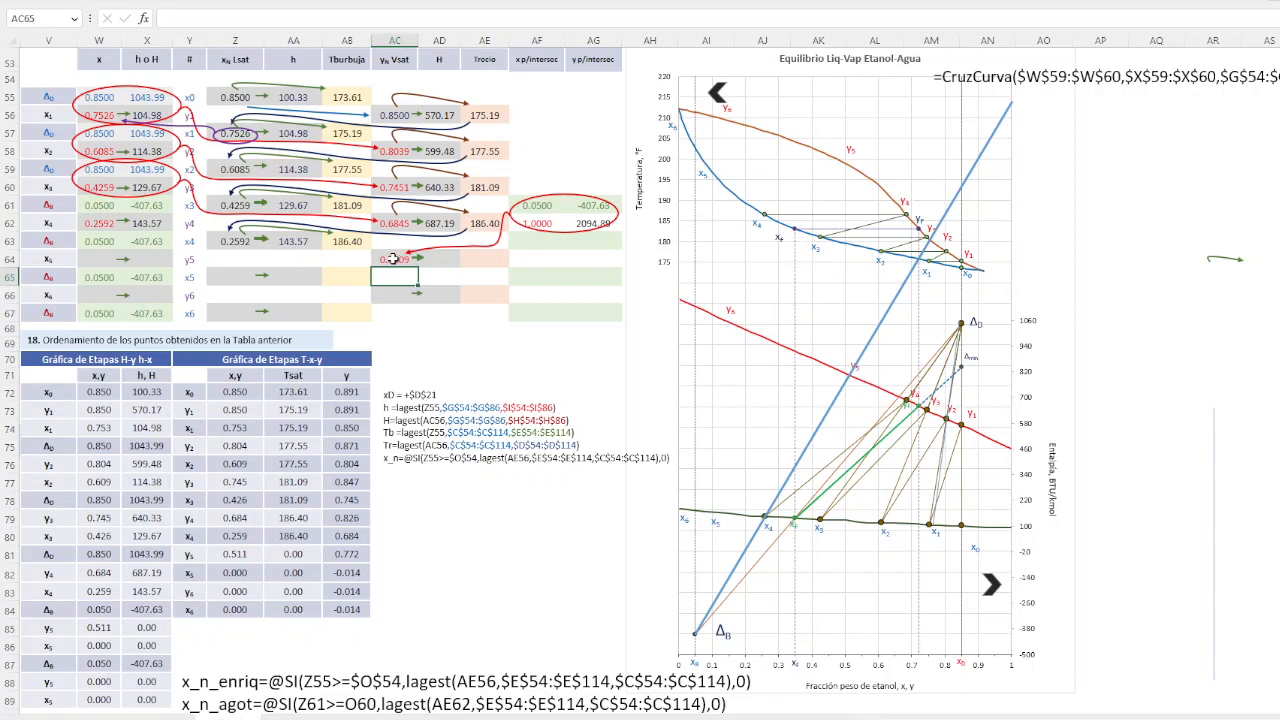
{"action": "left_click", "coordinate": [393, 259]}
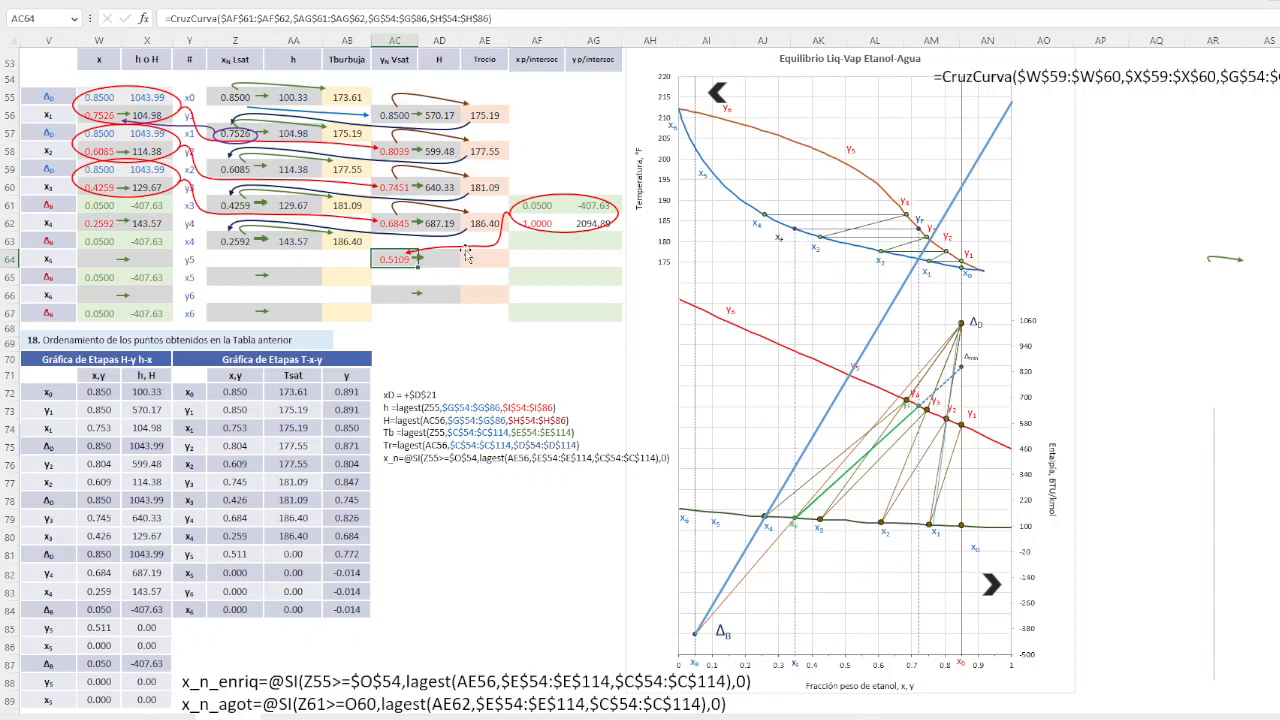
Copy the vapour enthalpy formula from AD62 to AD64 and the dew temperature formula from AE62 to AE64
{"action": "left_click", "coordinate": [441, 223]}
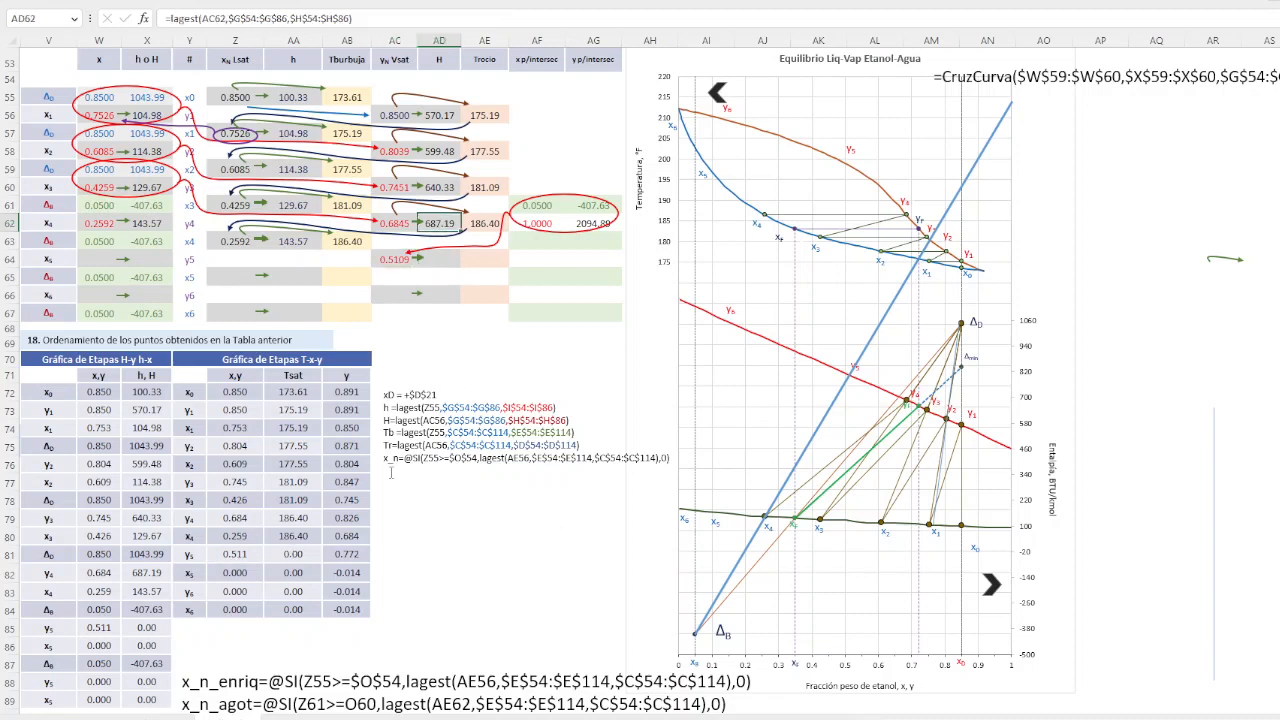
{"action": "key", "text": "ctrl+c"}
{"action": "key", "text": "Down"}
{"action": "key", "text": "Down"}
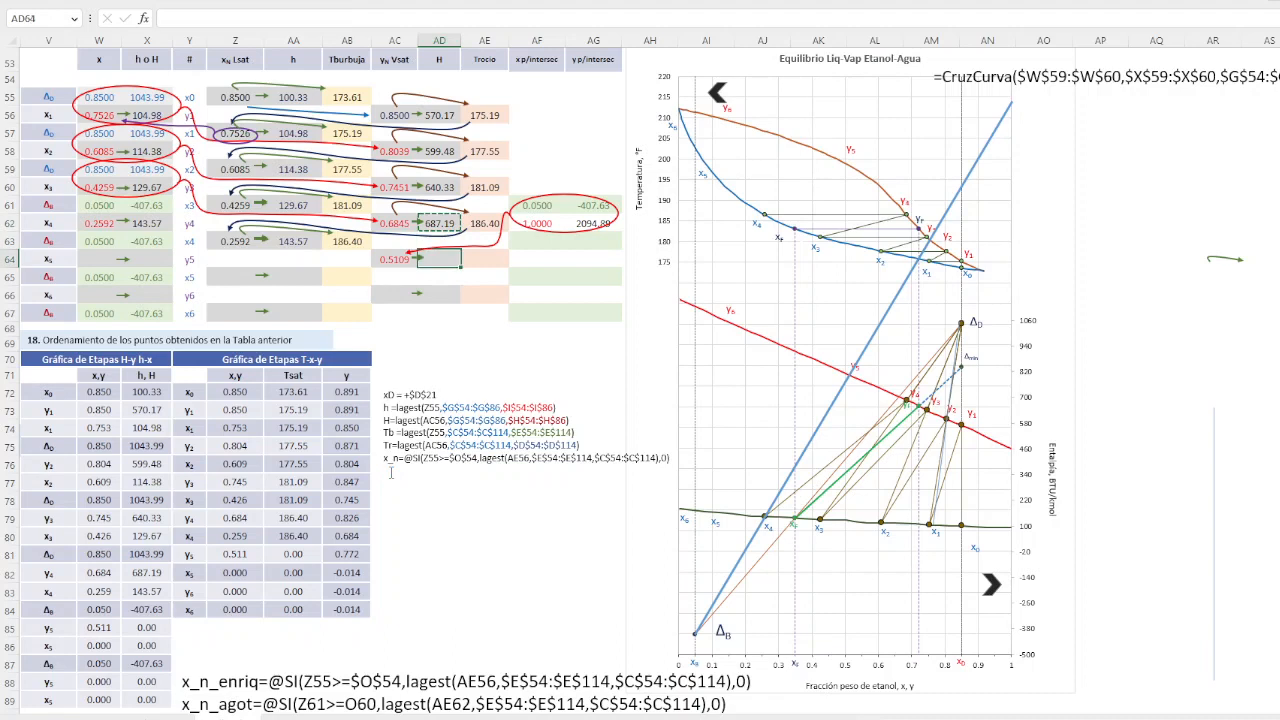
{"action": "key", "text": "ctrl+v"}
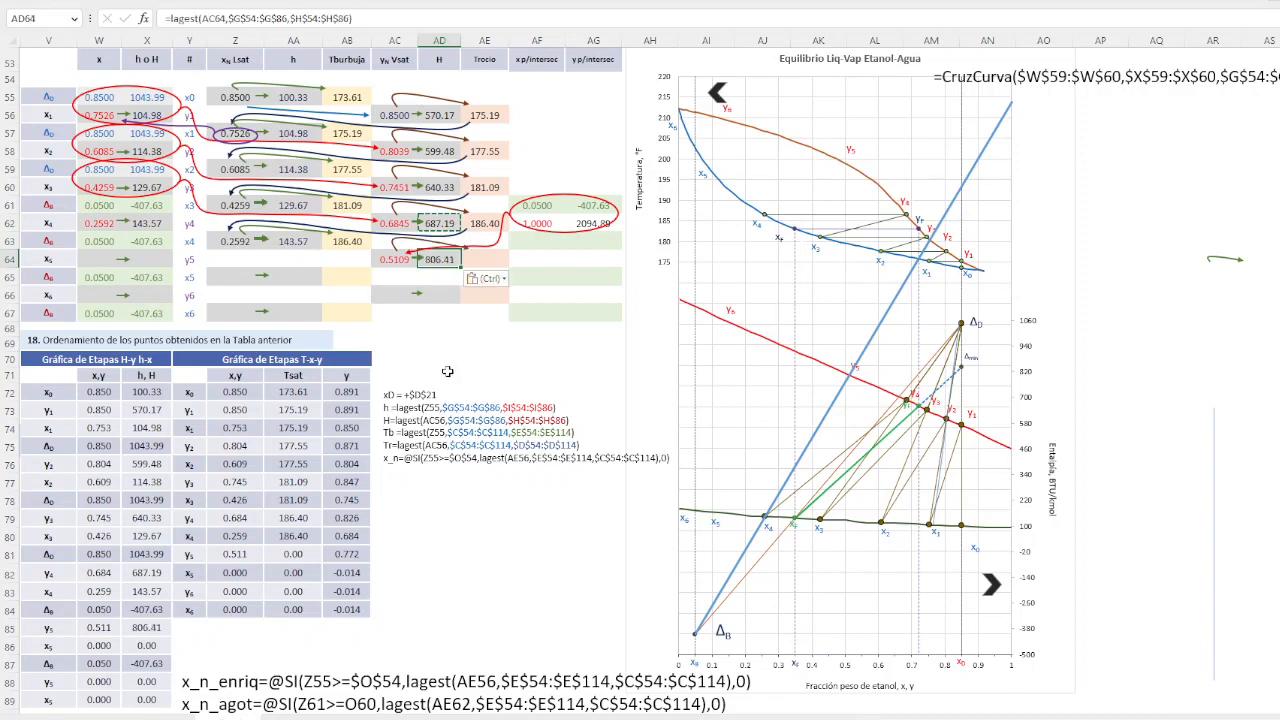
{"action": "key", "text": "Escape"}
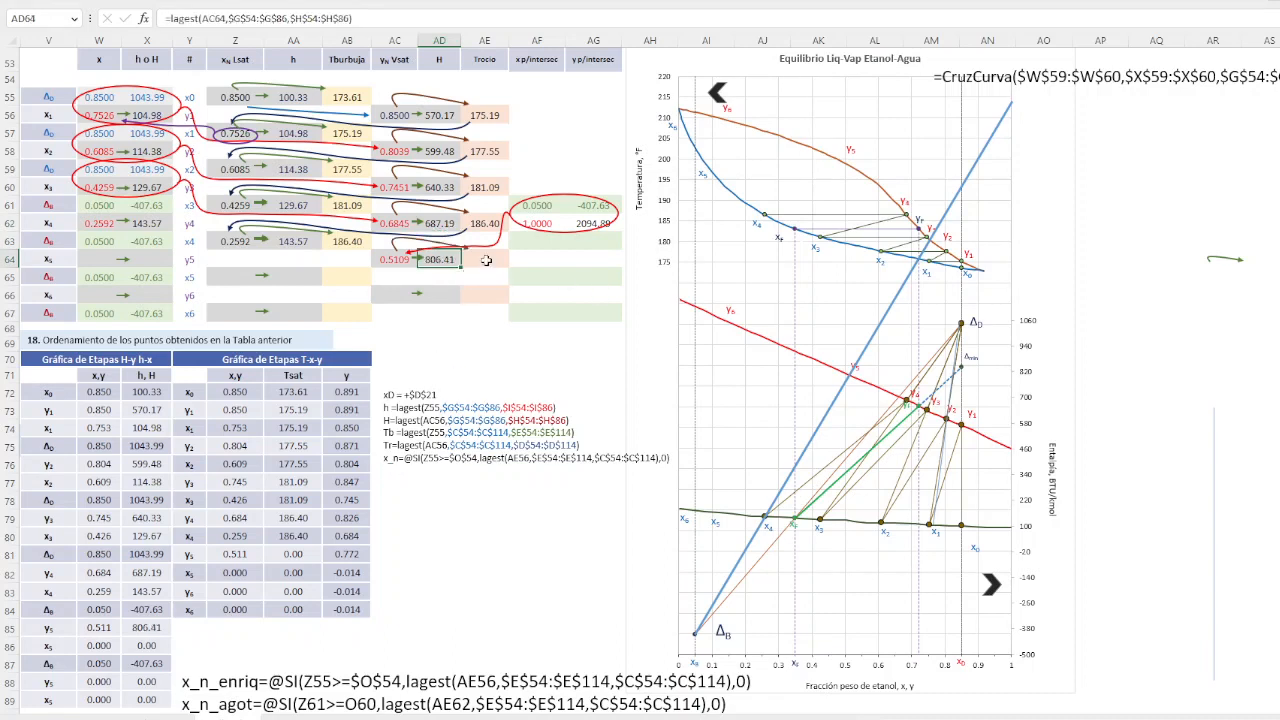
{"action": "left_click", "coordinate": [485, 229]}
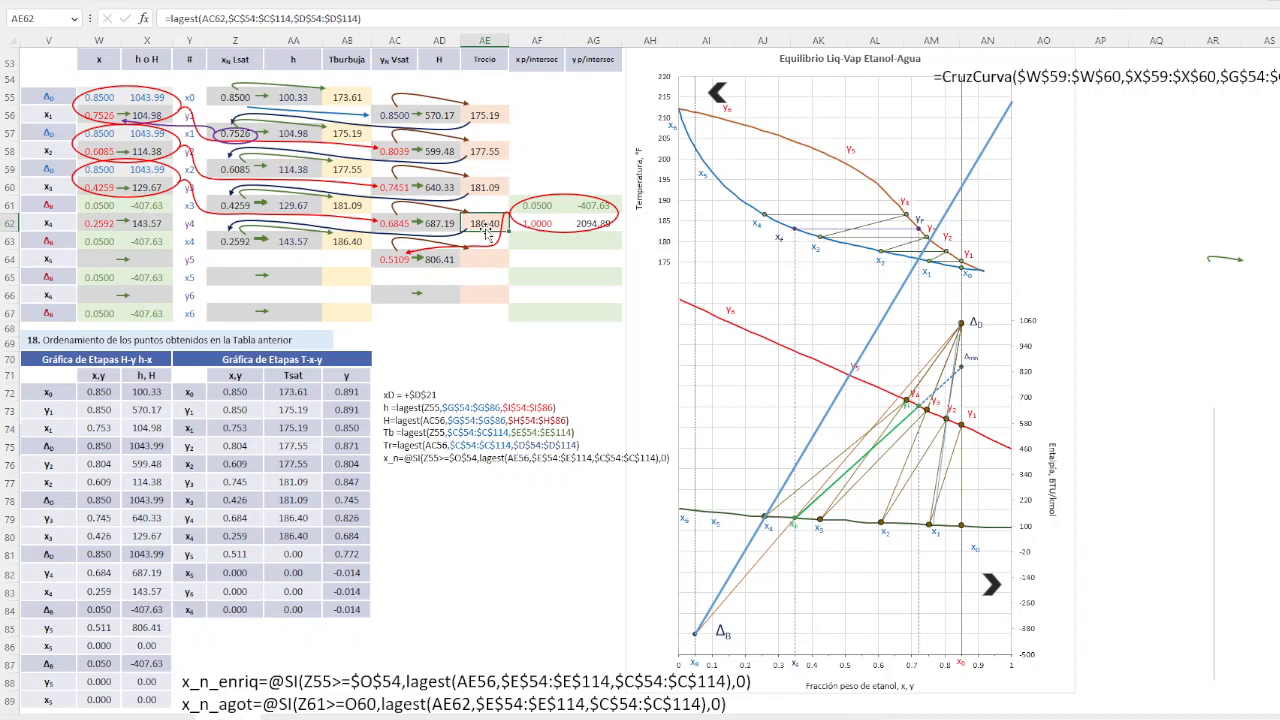
{"action": "key", "text": "ctrl+c"}
{"action": "left_click", "coordinate": [485, 259]}
{"action": "key", "text": "Return"}
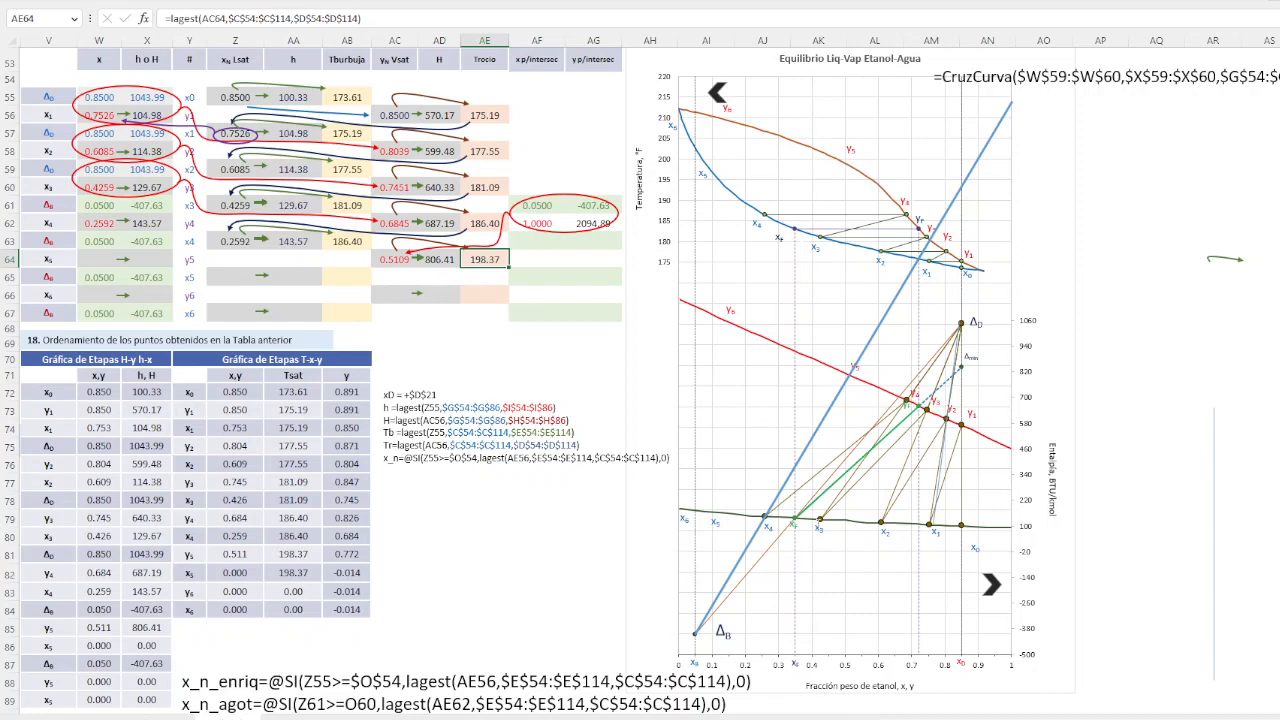
Extend the H-x-y stage series on the chart to the y5 row, using ranges W72:W85 and X72:X85
{"action": "left_click", "coordinate": [812, 484]}
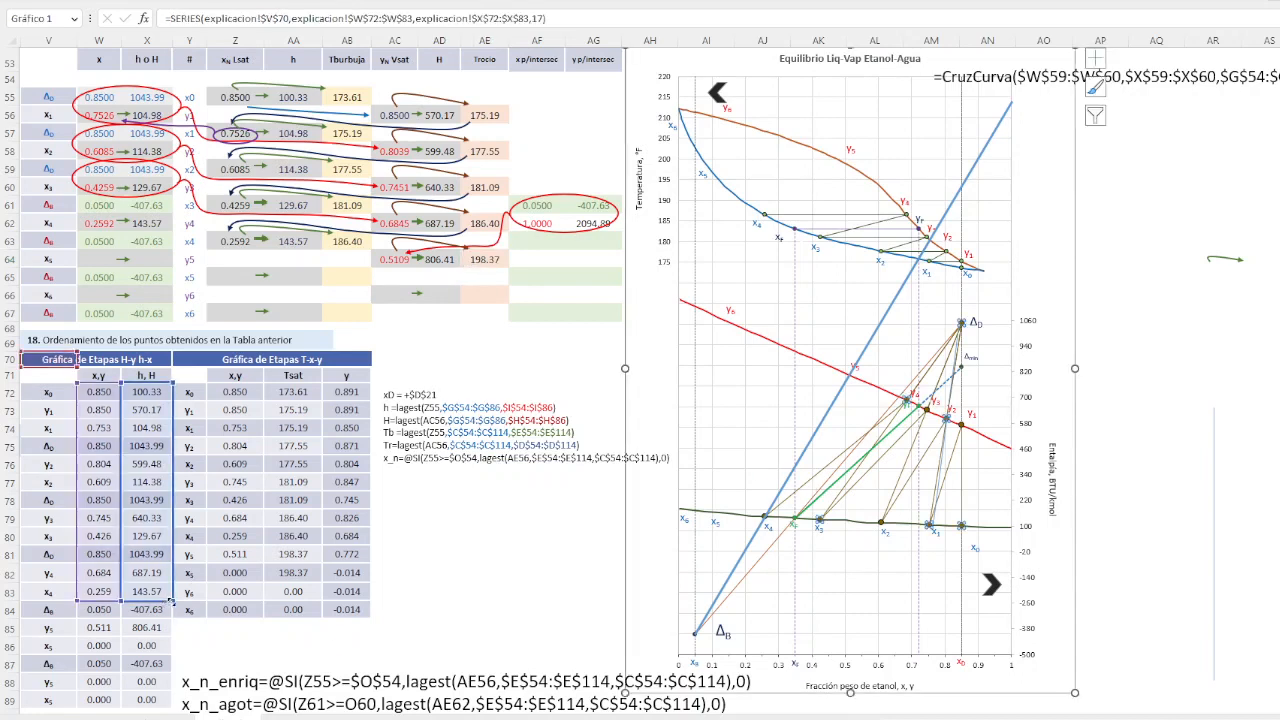
{"action": "left_click_drag", "start_coordinate": [172, 601], "coordinate": [172, 636]}
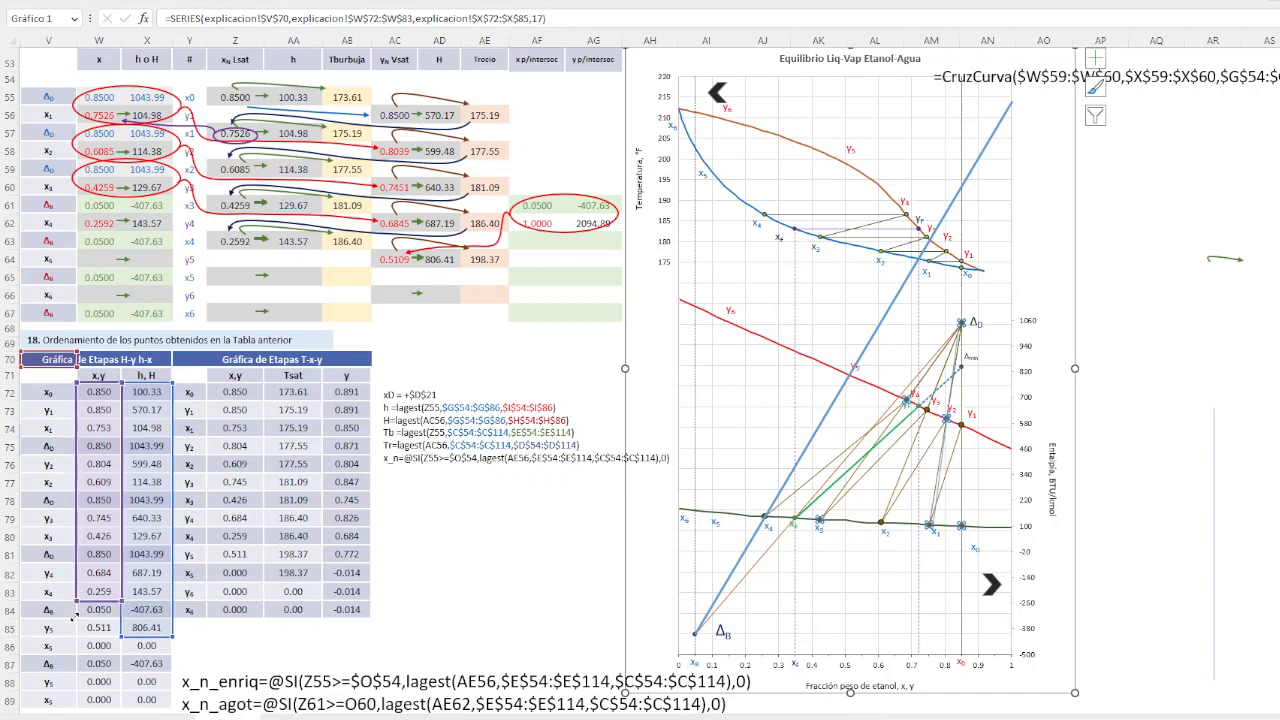
{"action": "left_click_drag", "start_coordinate": [73, 618], "coordinate": [72, 636]}
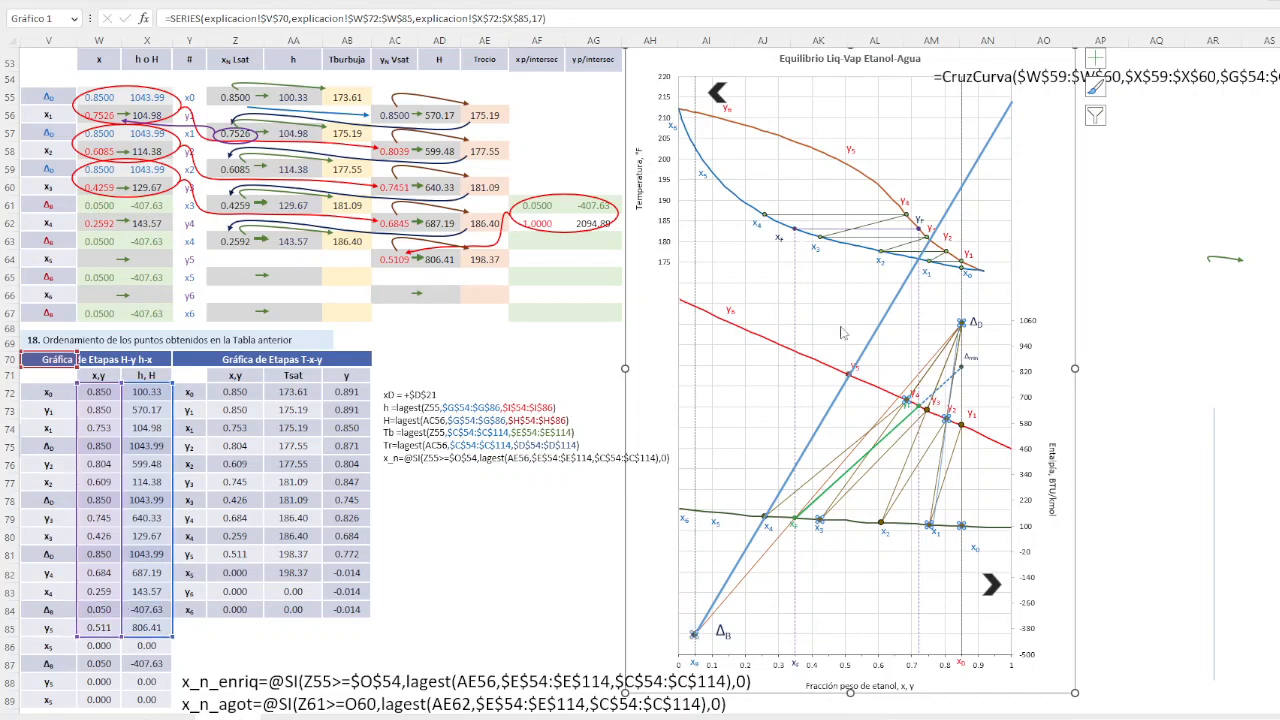
Move the blue extrapolation connector off the chart to the empty columns beside it and check the ΔB and y5 points in rows 84 and 85
{"action": "left_click", "coordinate": [886, 316]}
{"action": "left_click_drag", "start_coordinate": [886, 316], "coordinate": [1279, 341]}
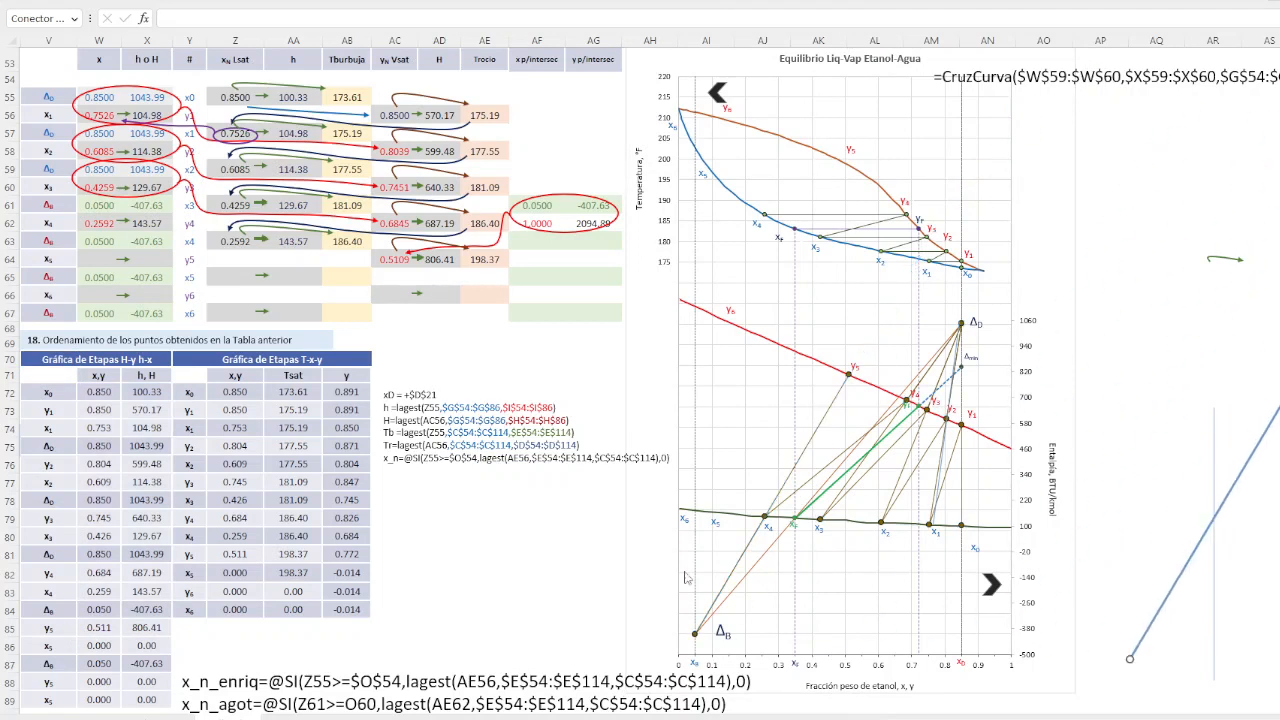
{"action": "mouse_move", "coordinate": [697, 636]}
{"action": "left_click_drag", "start_coordinate": [106, 612], "coordinate": [146, 610]}
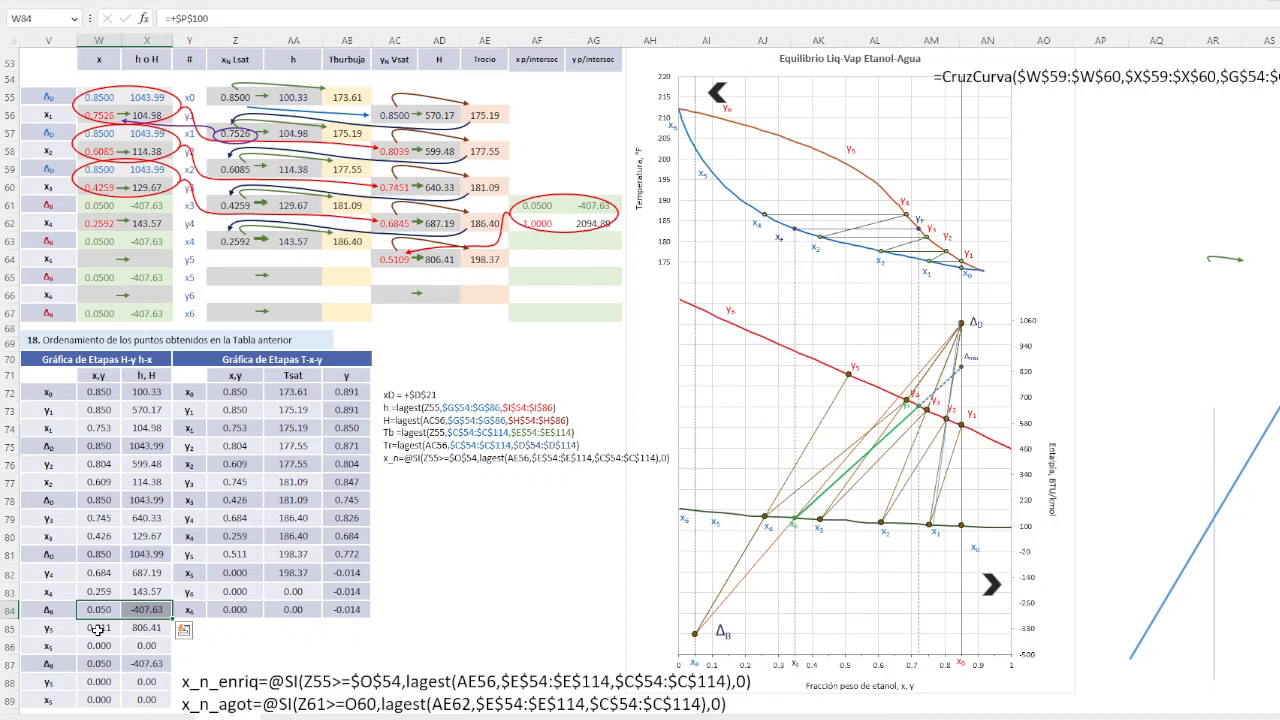
{"action": "left_click_drag", "start_coordinate": [100, 627], "coordinate": [146, 627]}
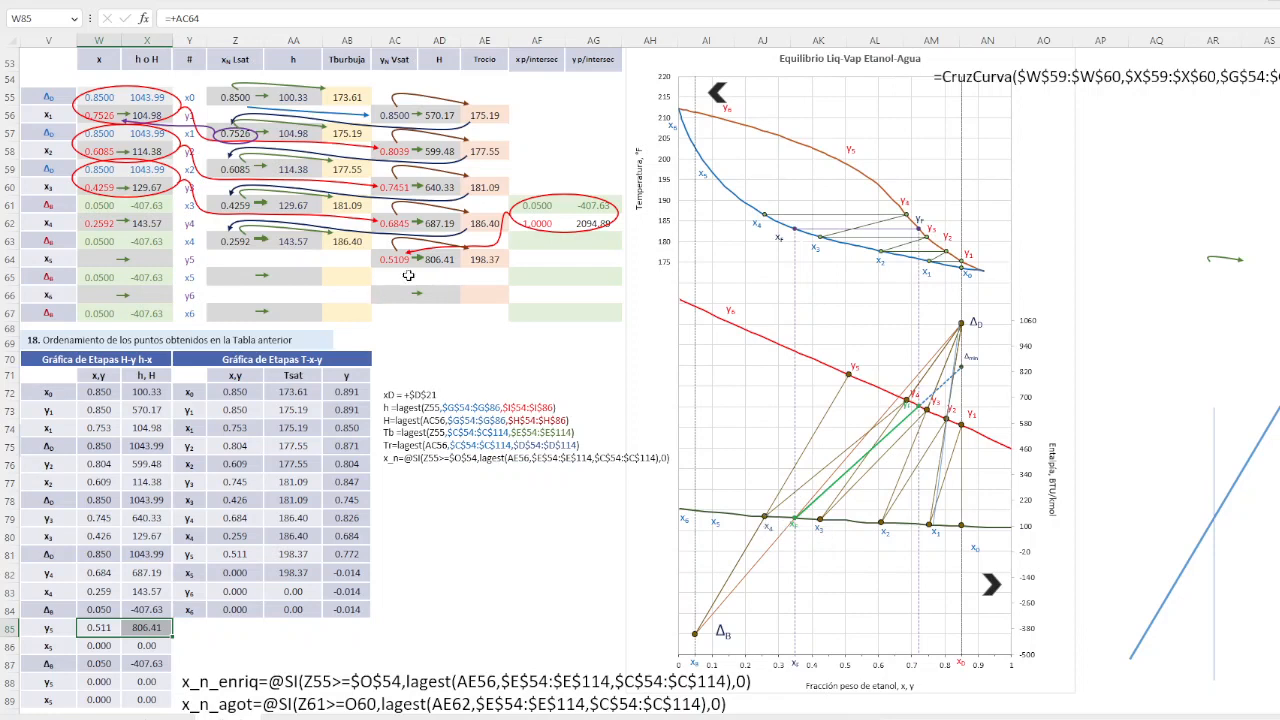
Extend the Tsat range of the T-x-y stage series to AA72:AA81 to plot the y5 point
{"action": "left_click", "coordinate": [486, 258]}
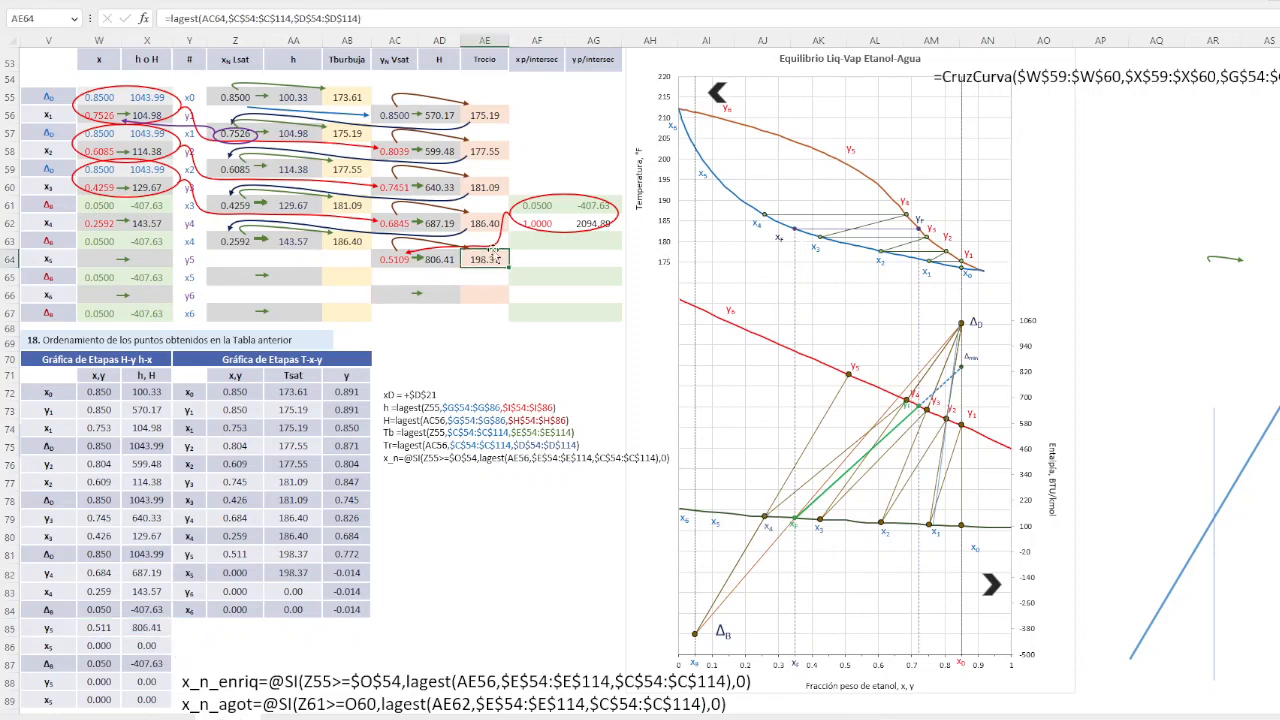
{"action": "left_click", "coordinate": [816, 212]}
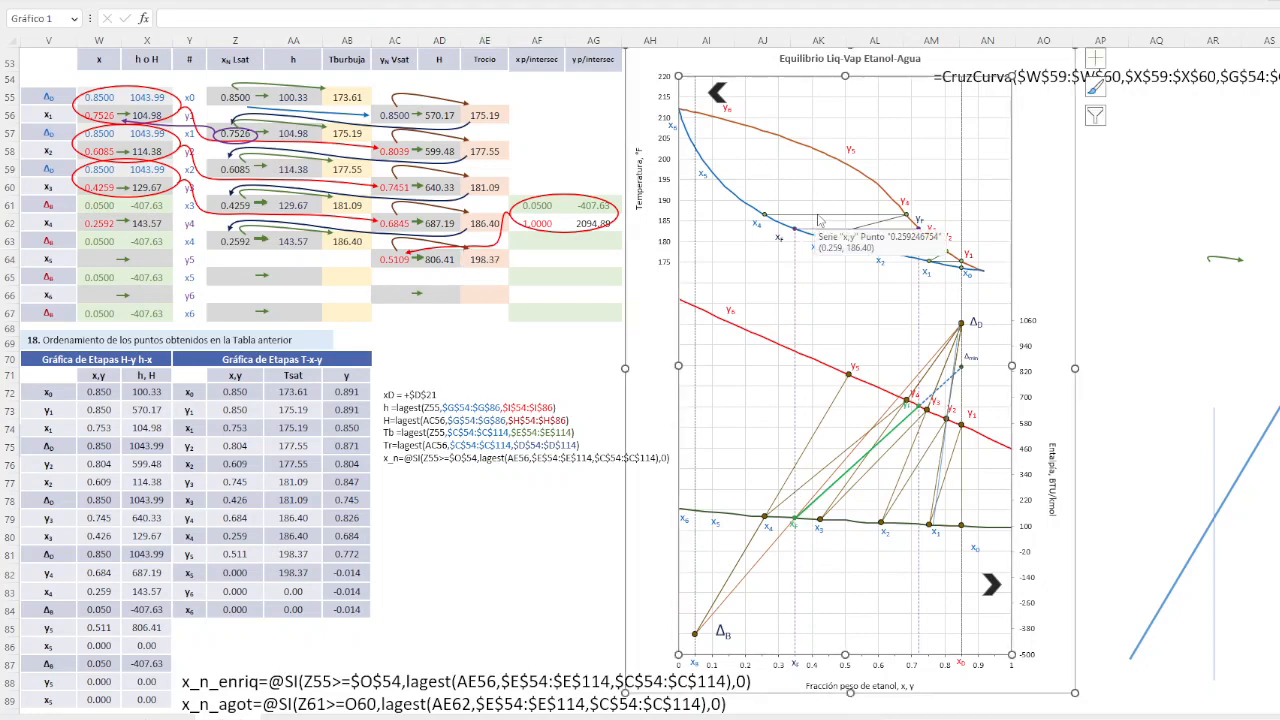
{"action": "left_click", "coordinate": [819, 221]}
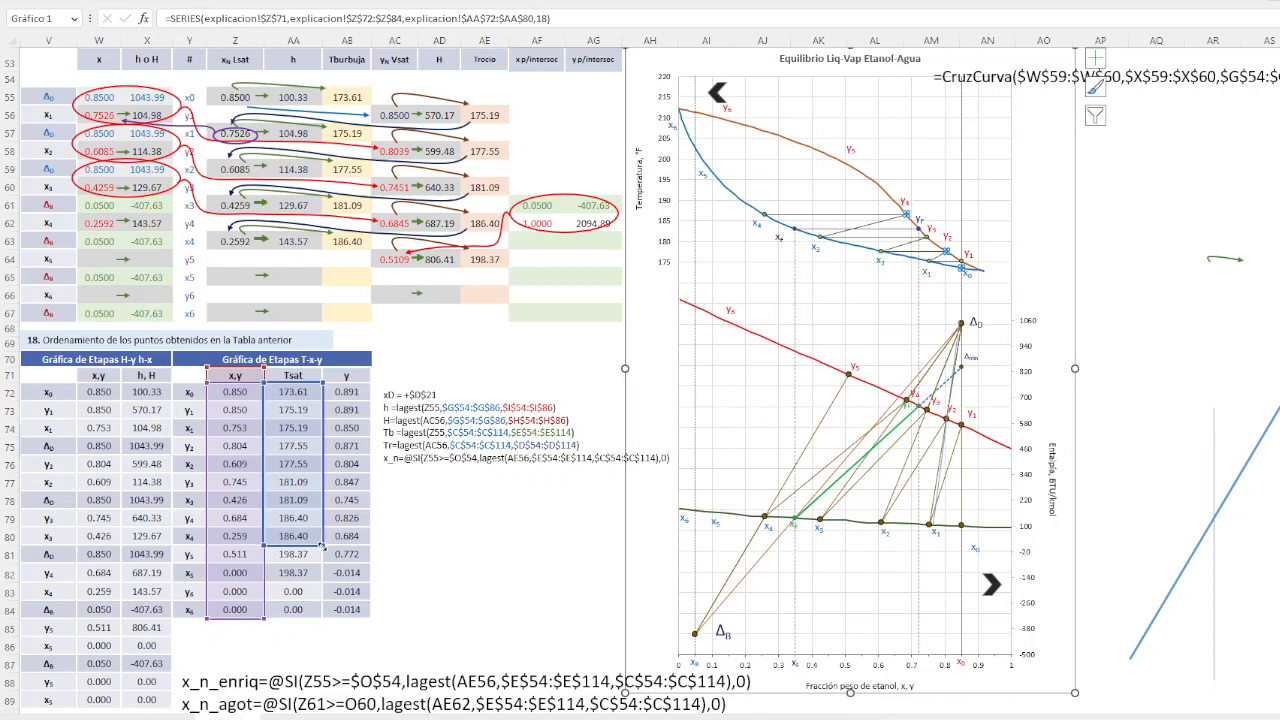
{"action": "left_click_drag", "start_coordinate": [323, 545], "coordinate": [320, 565]}
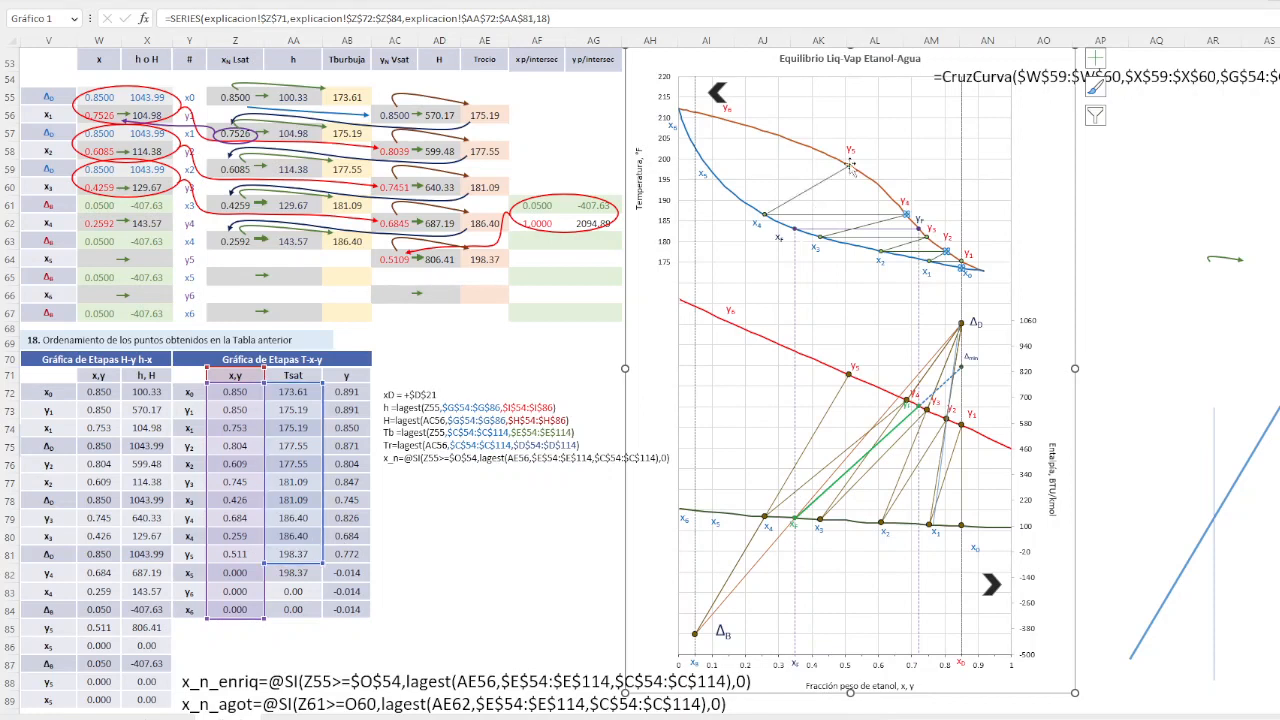
Place a copy of the dark blue curved arrow so that it runs from AE64 to Z65
{"action": "left_click", "coordinate": [360, 238]}
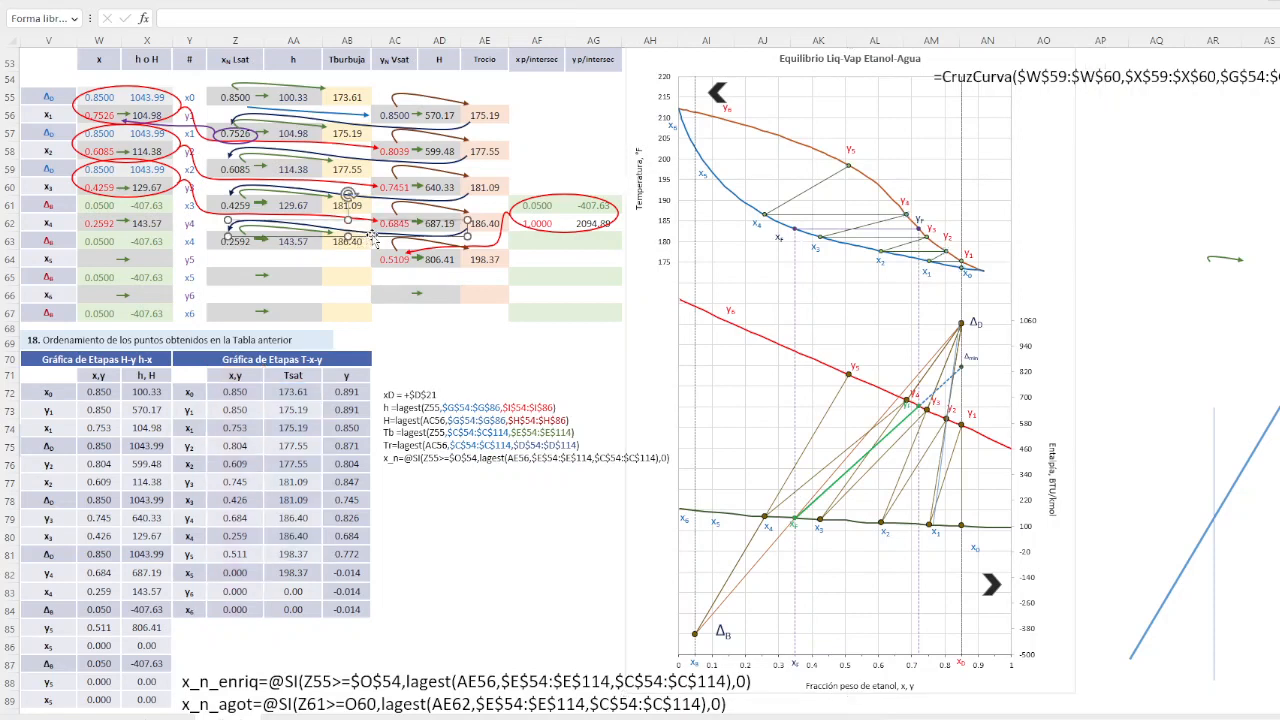
{"action": "left_click_drag", "start_coordinate": [372, 232], "coordinate": [378, 282]}
{"action": "left_click", "coordinate": [490, 272]}
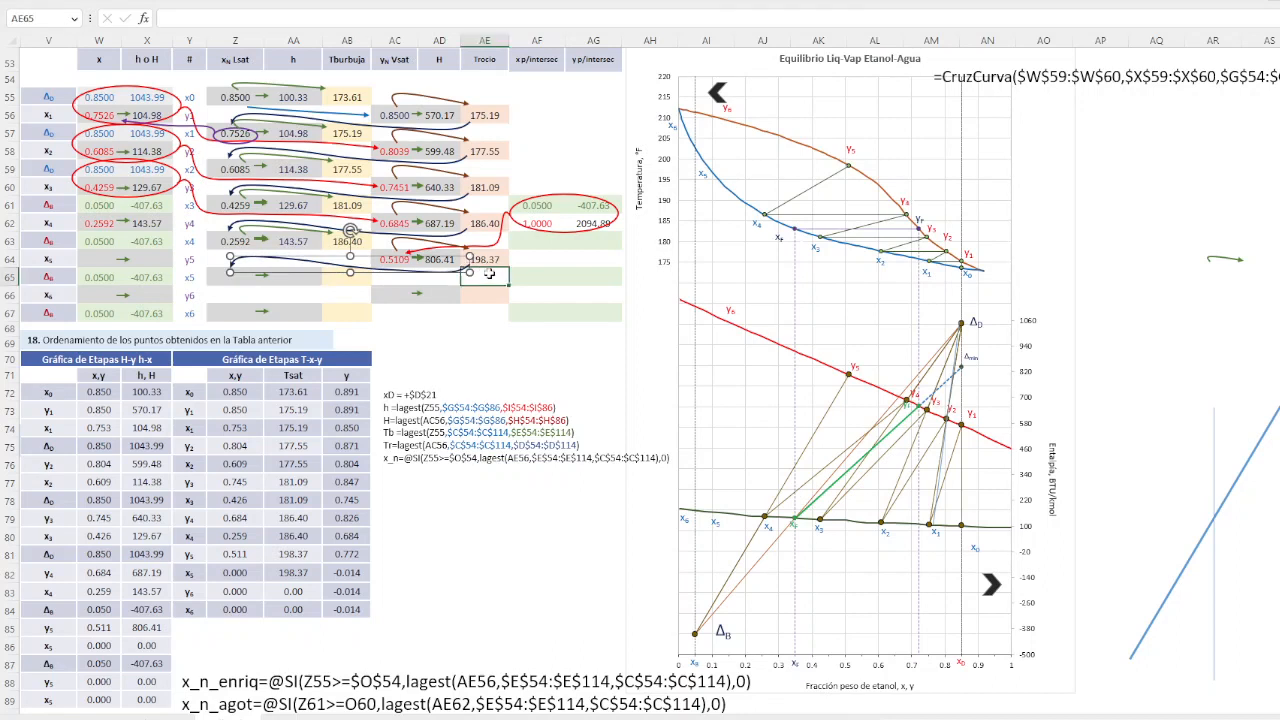
Copy the liquid composition formula from Z63 to Z65 and review its cell references
{"action": "left_click", "coordinate": [229, 278]}
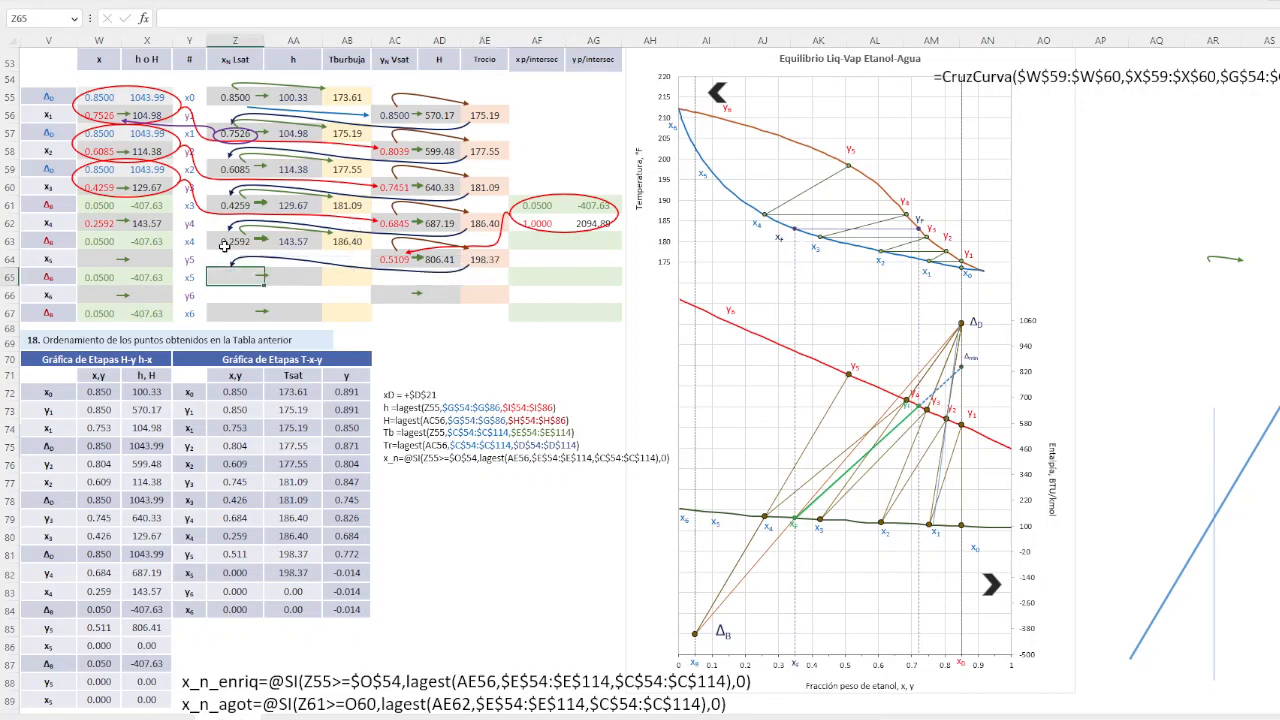
{"action": "left_click", "coordinate": [223, 243]}
{"action": "left_click_drag", "start_coordinate": [223, 250], "coordinate": [225, 286]}
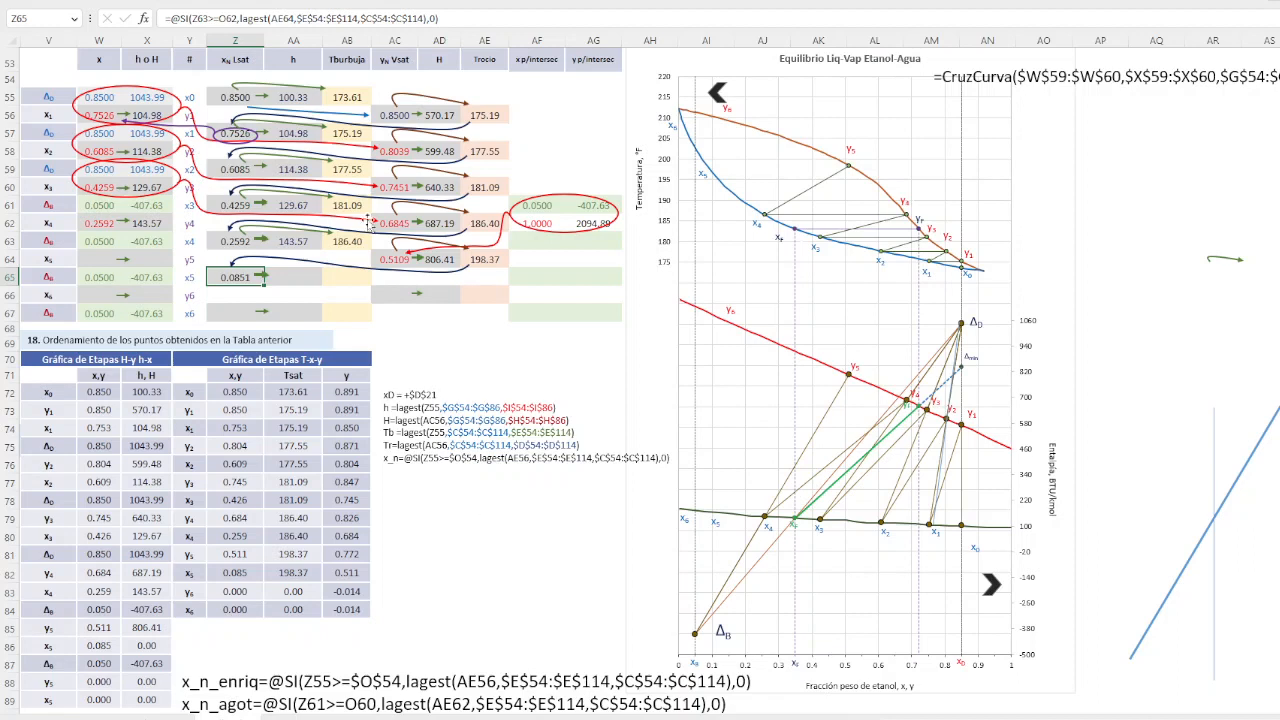
{"action": "left_click", "coordinate": [290, 19]}
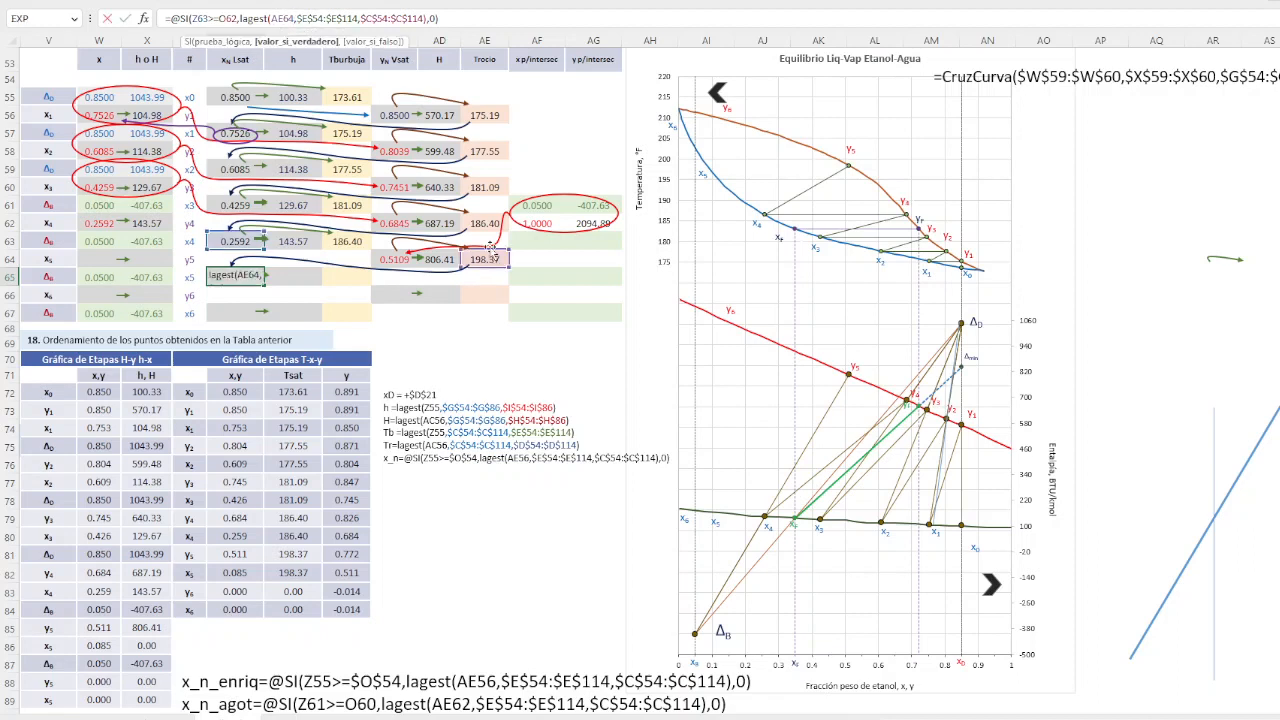
{"action": "type", "text": "4"}
{"action": "key", "text": "Return"}
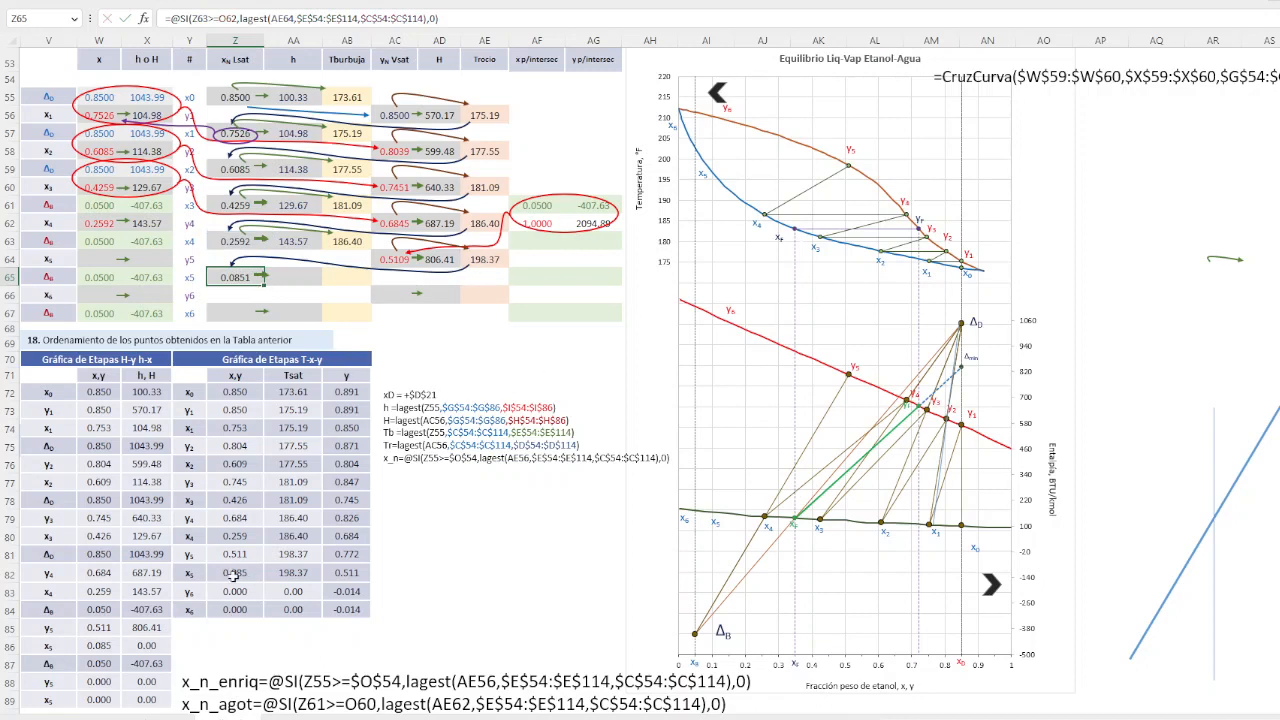
Extend the Tsat range of the T-x-y stage series to AA72:AA82 to plot the x5 point
{"action": "left_click", "coordinate": [808, 196]}
{"action": "mouse_move", "coordinate": [312, 580]}
{"action": "left_mouse_down"}
{"action": "mouse_move", "coordinate": [322, 566]}
{"action": "mouse_move", "coordinate": [315, 578]}
{"action": "left_mouse_up"}
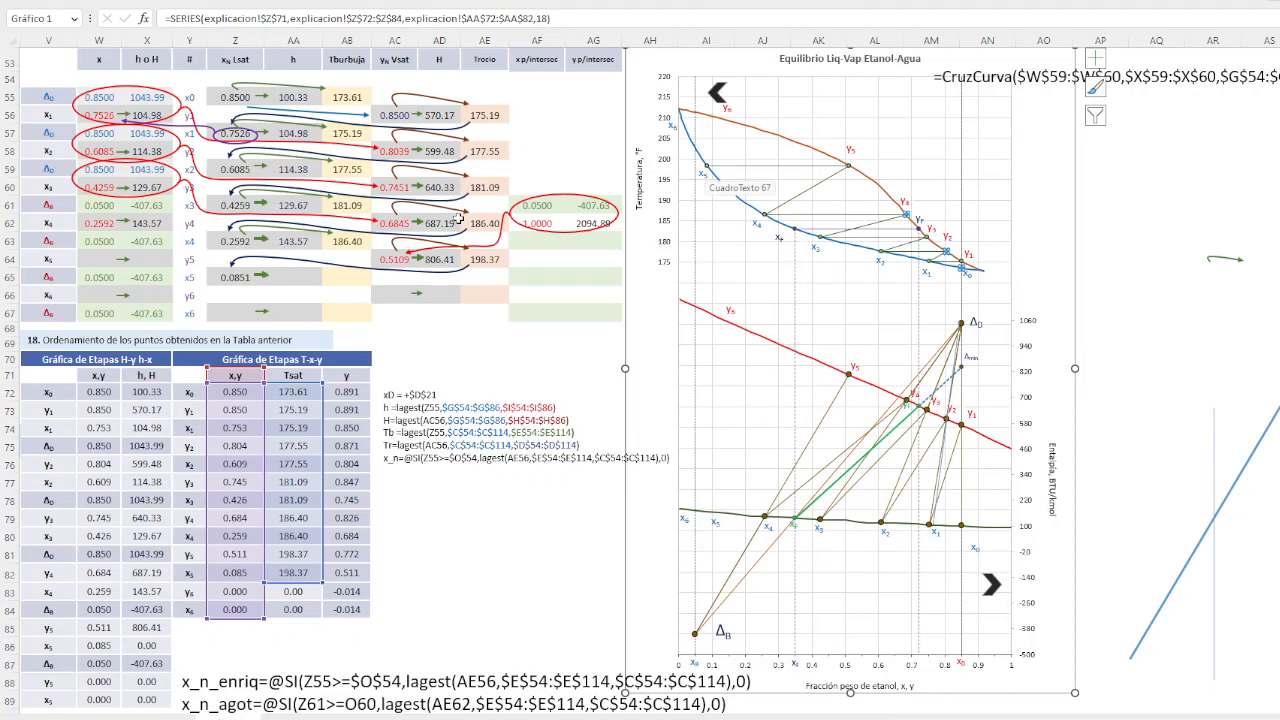
Copy the liquid enthalpy formula from AA63 to AA65 and the bubble temperature formula from AB63 to AB65
{"action": "left_click", "coordinate": [306, 247]}
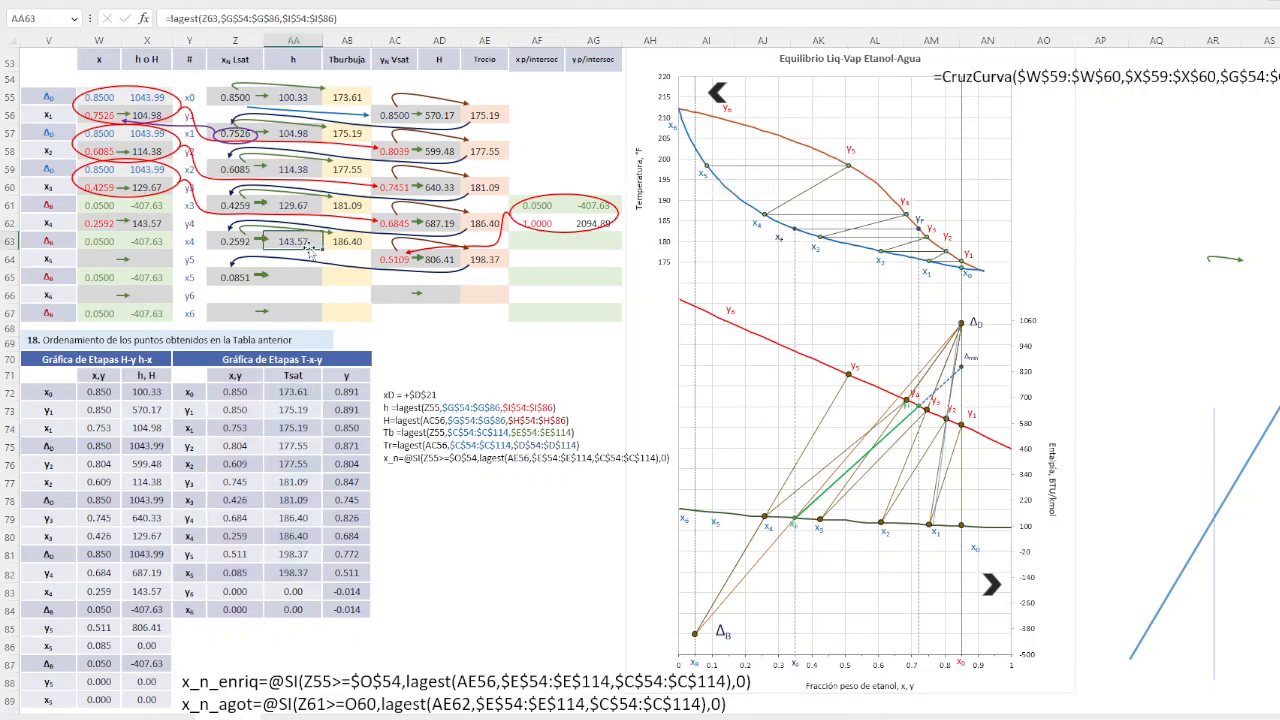
{"action": "left_click_drag", "start_coordinate": [310, 253], "coordinate": [288, 279]}
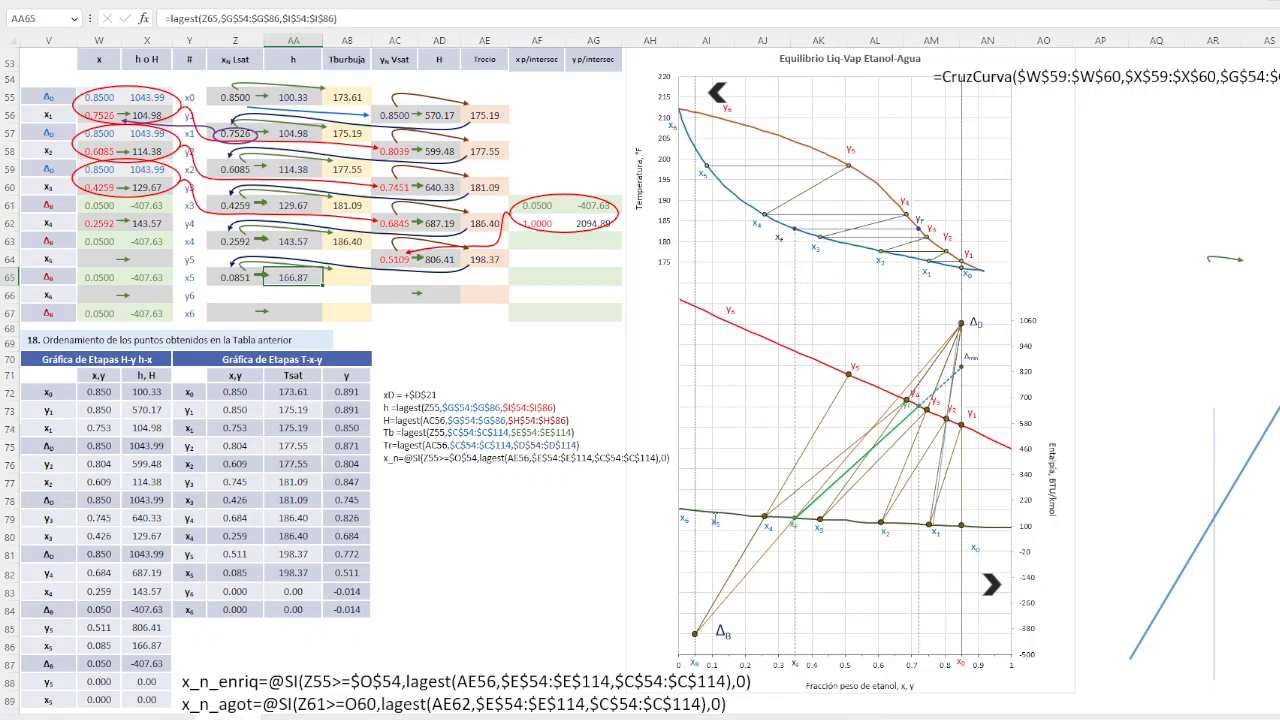
{"action": "left_click", "coordinate": [350, 248]}
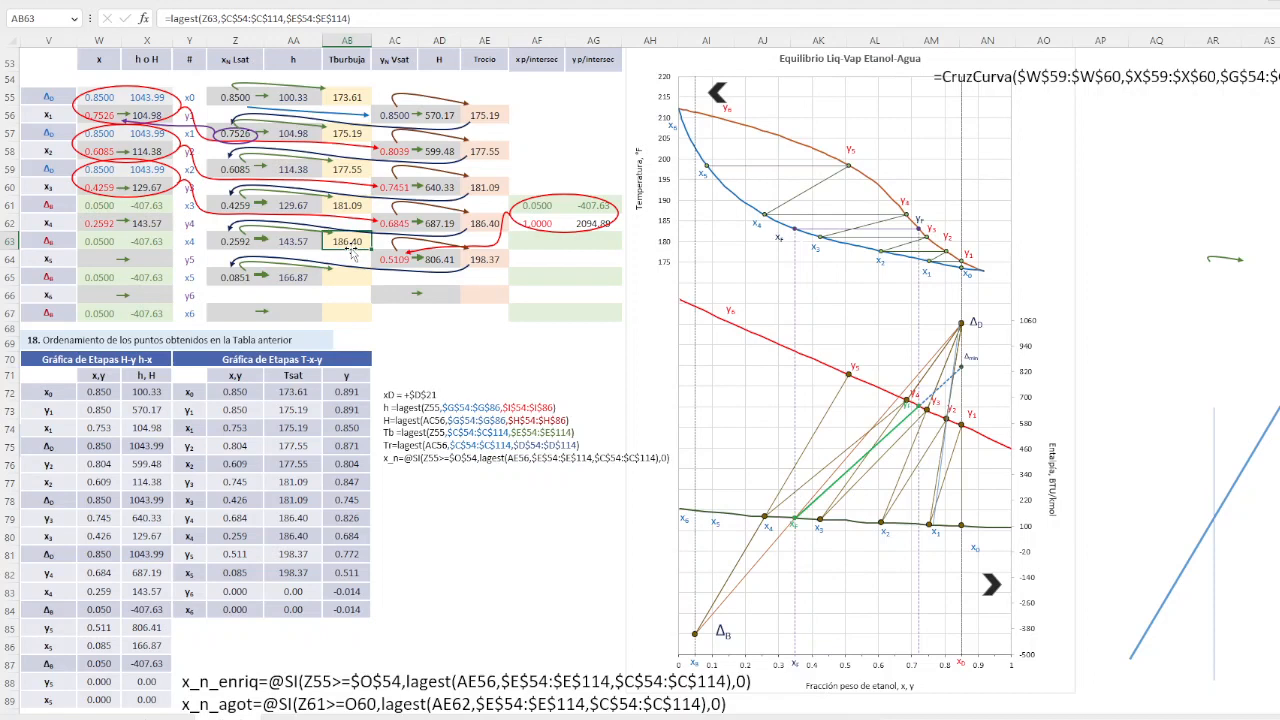
{"action": "left_click", "coordinate": [346, 279]}
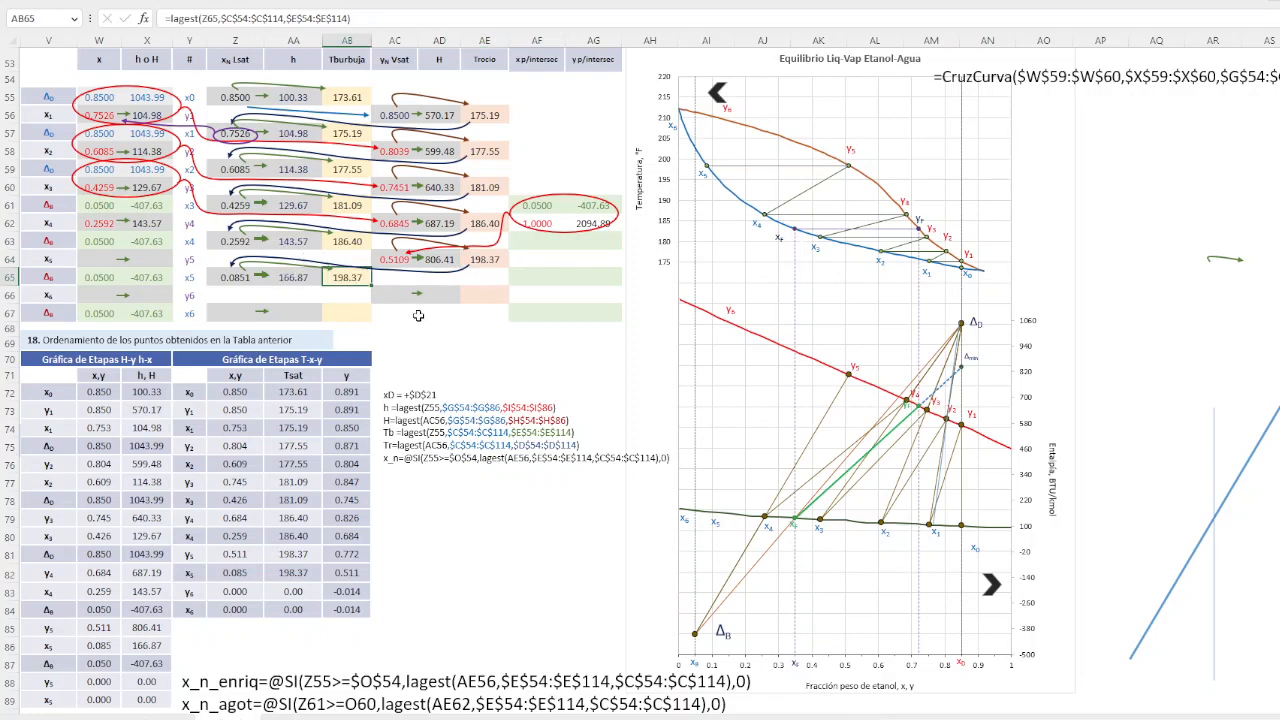
Link the x5 composition in W64 to the liquid composition in Z65
{"action": "left_click", "coordinate": [96, 257]}
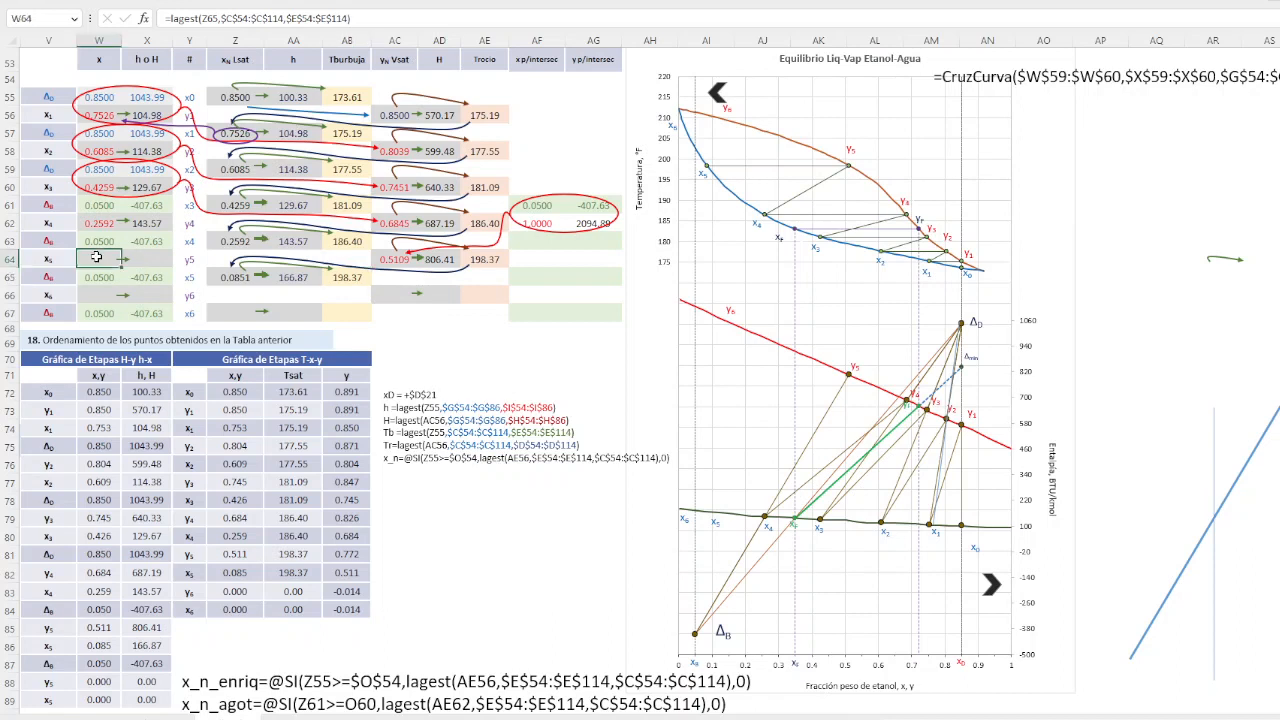
{"action": "key", "text": "Delete"}
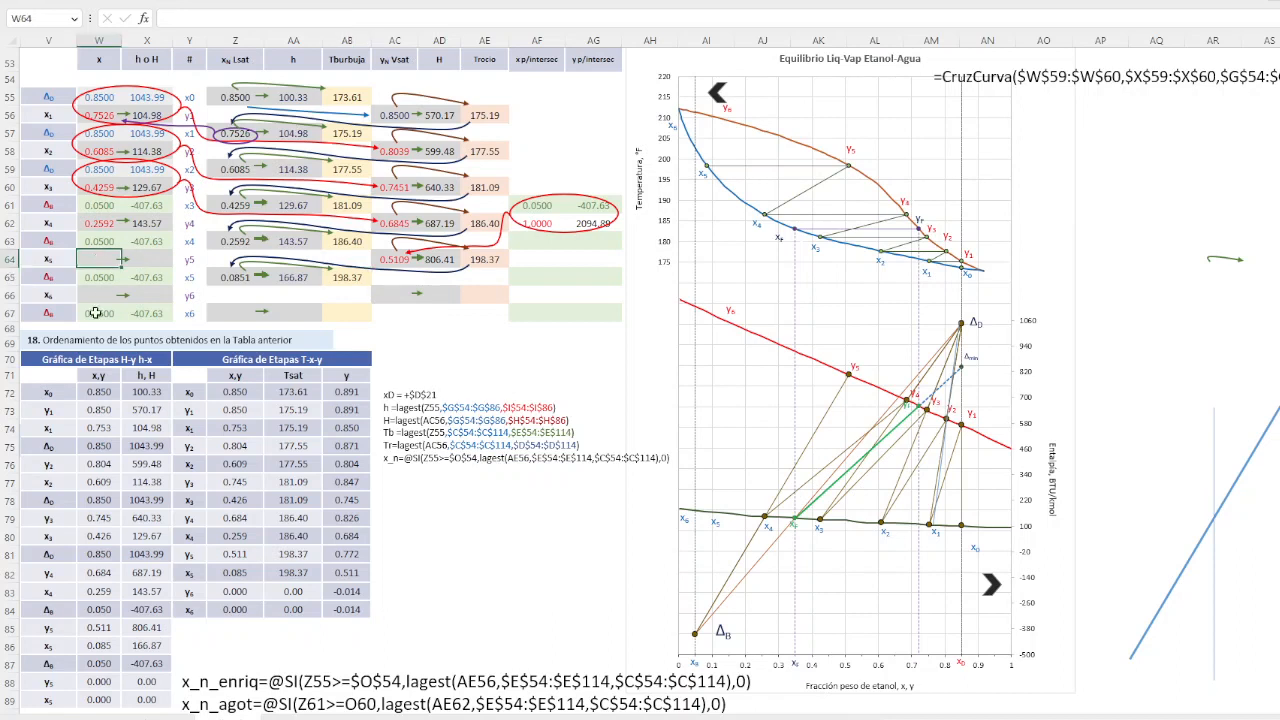
{"action": "type", "text": "+"}
{"action": "key", "text": "Right"}
{"action": "key", "text": "Right"}
{"action": "key", "text": "Down"}
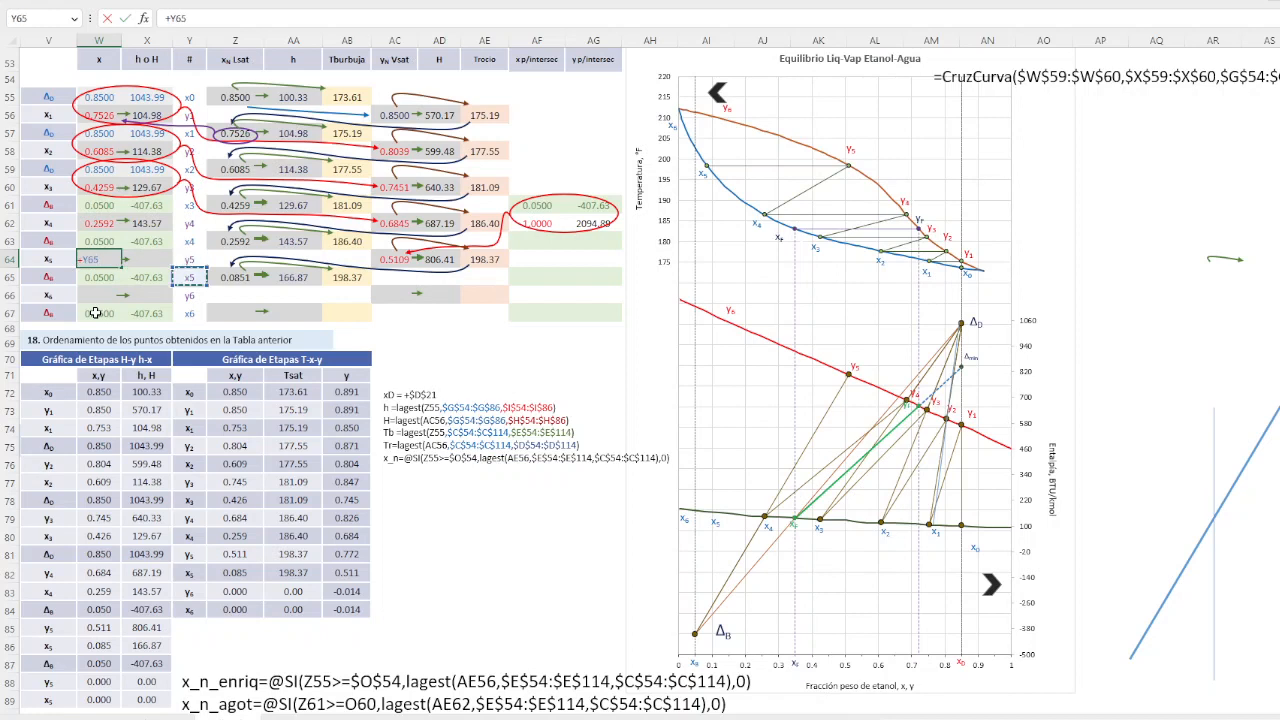
{"action": "key", "text": "Return"}
Link the x5 enthalpy in X64 to the liquid enthalpy in AA65
{"action": "key", "text": "Up"}
{"action": "key", "text": "Right"}
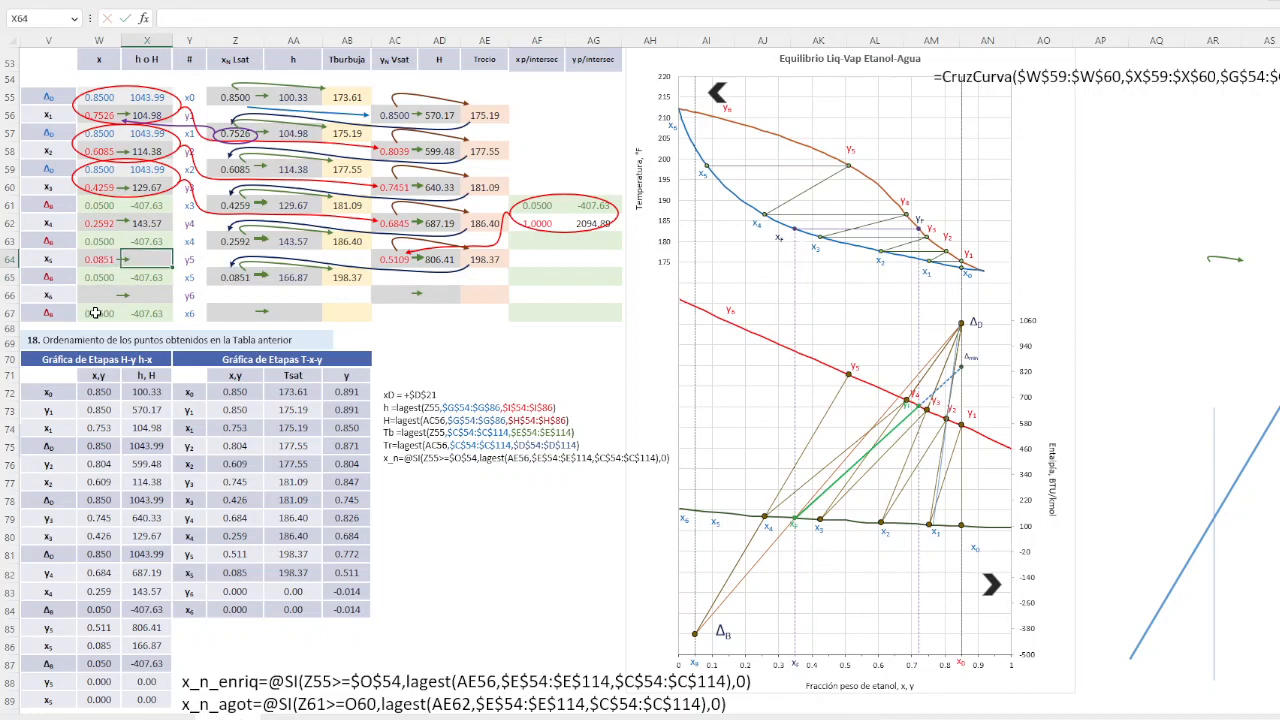
{"action": "type", "text": "+"}
{"action": "key", "text": "Right"}
{"action": "key", "text": "Right"}
{"action": "key", "text": "Right"}
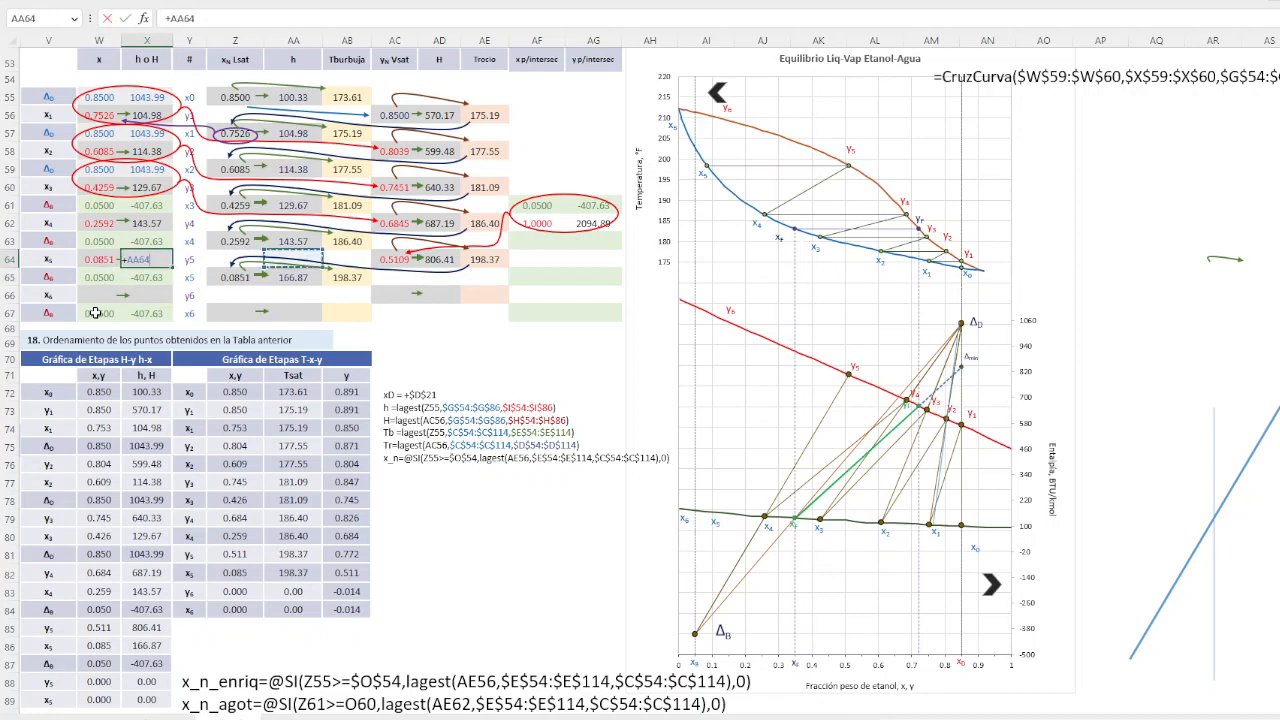
{"action": "key", "text": "Down"}
{"action": "key", "text": "Return"}
Review the formulas for the ΔB and x5 points in W63:X64
{"action": "key", "text": "Up"}
{"action": "key", "text": "Left"}
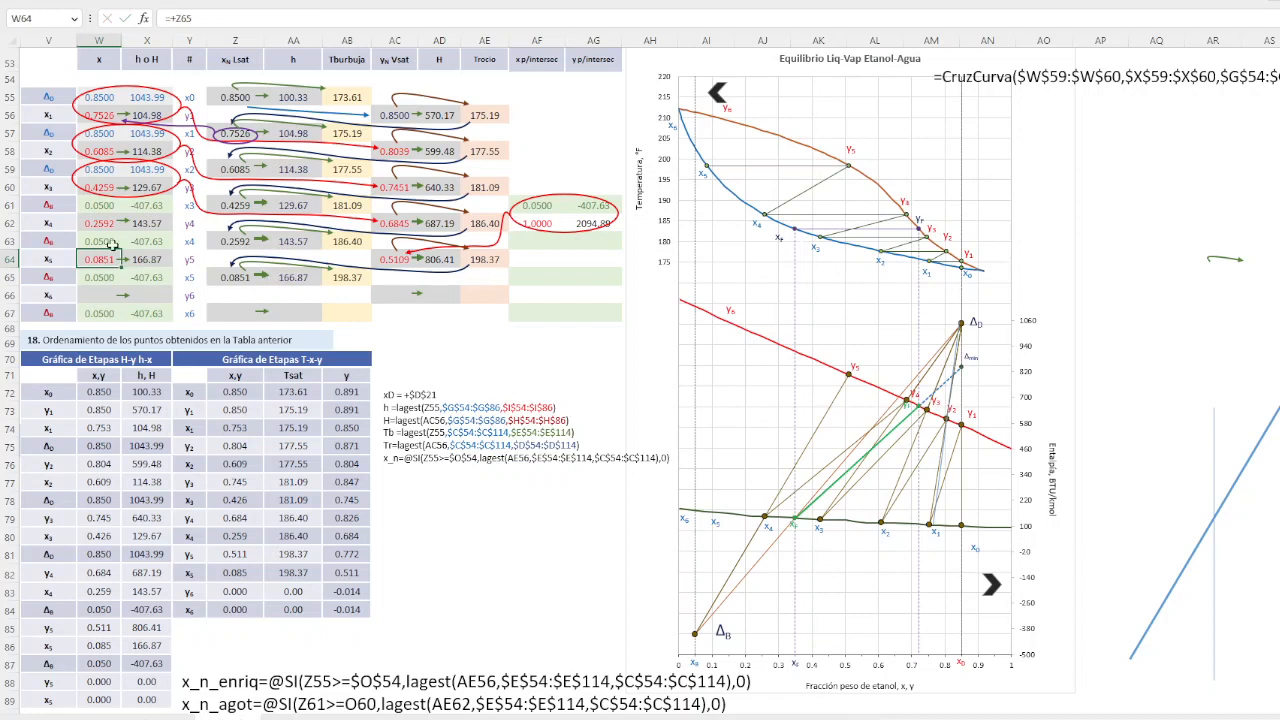
{"action": "left_click", "coordinate": [150, 259]}
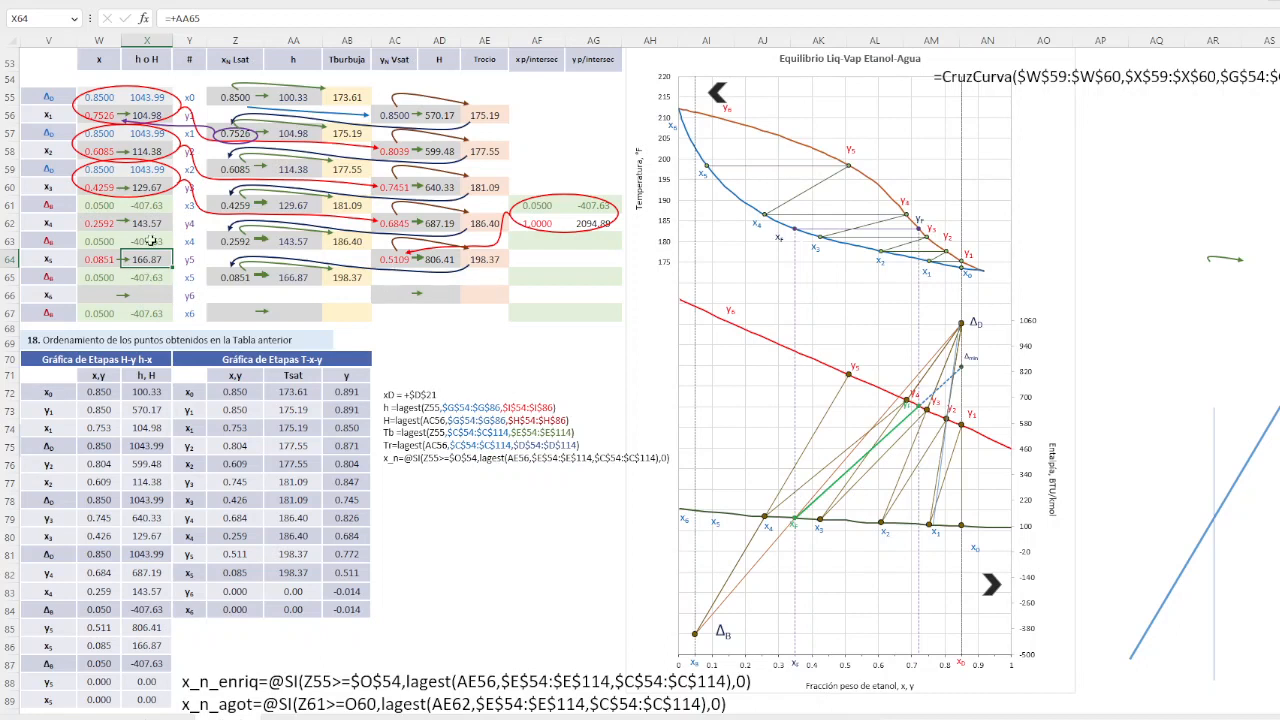
{"action": "left_click_drag", "start_coordinate": [100, 241], "coordinate": [140, 259]}
{"action": "key", "text": "ctrl+v"}
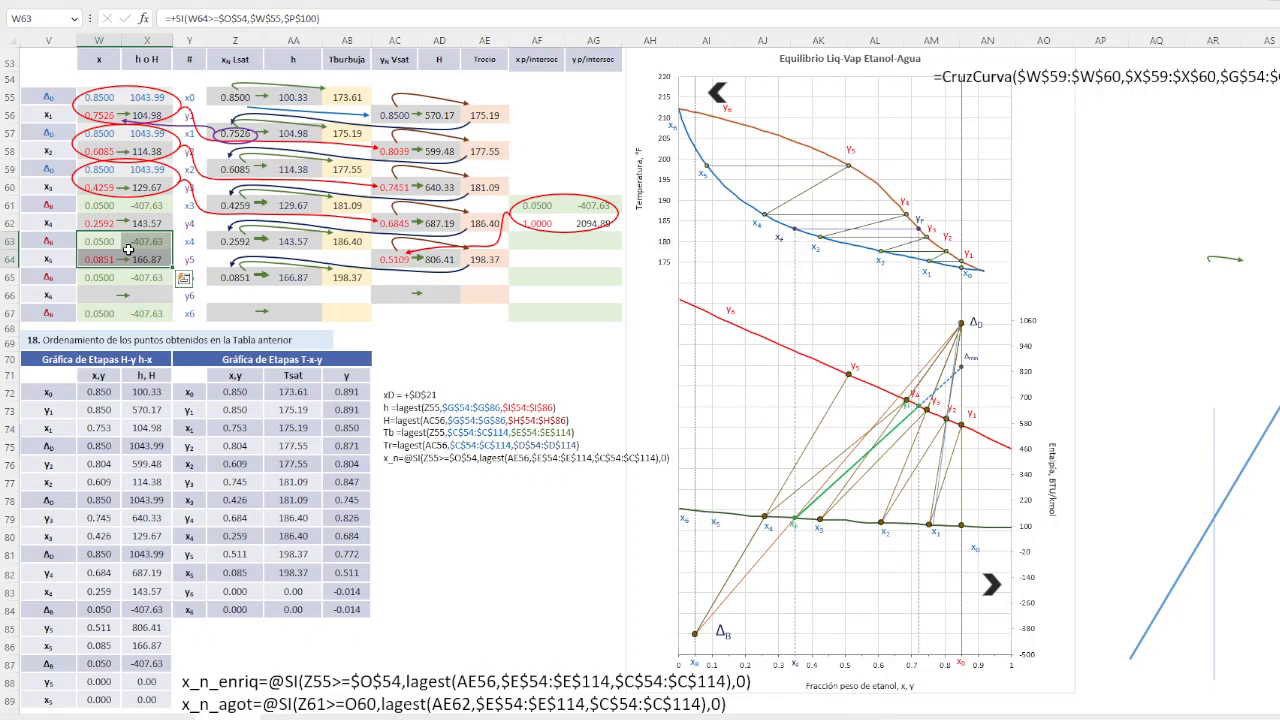
{"action": "key", "text": "Escape"}
Extend the H-x-y stage series to W72:W86 and X72:X86 to plot the x5 point
{"action": "left_click", "coordinate": [815, 444]}
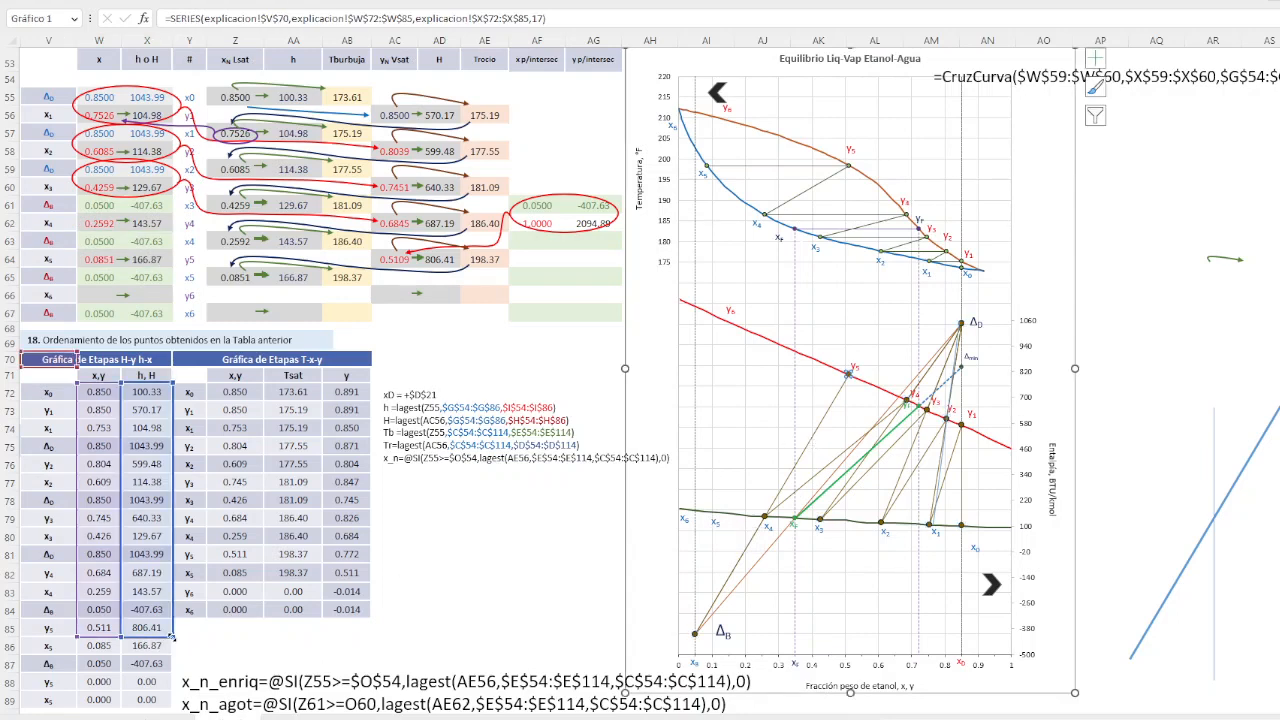
{"action": "left_click", "coordinate": [170, 648]}
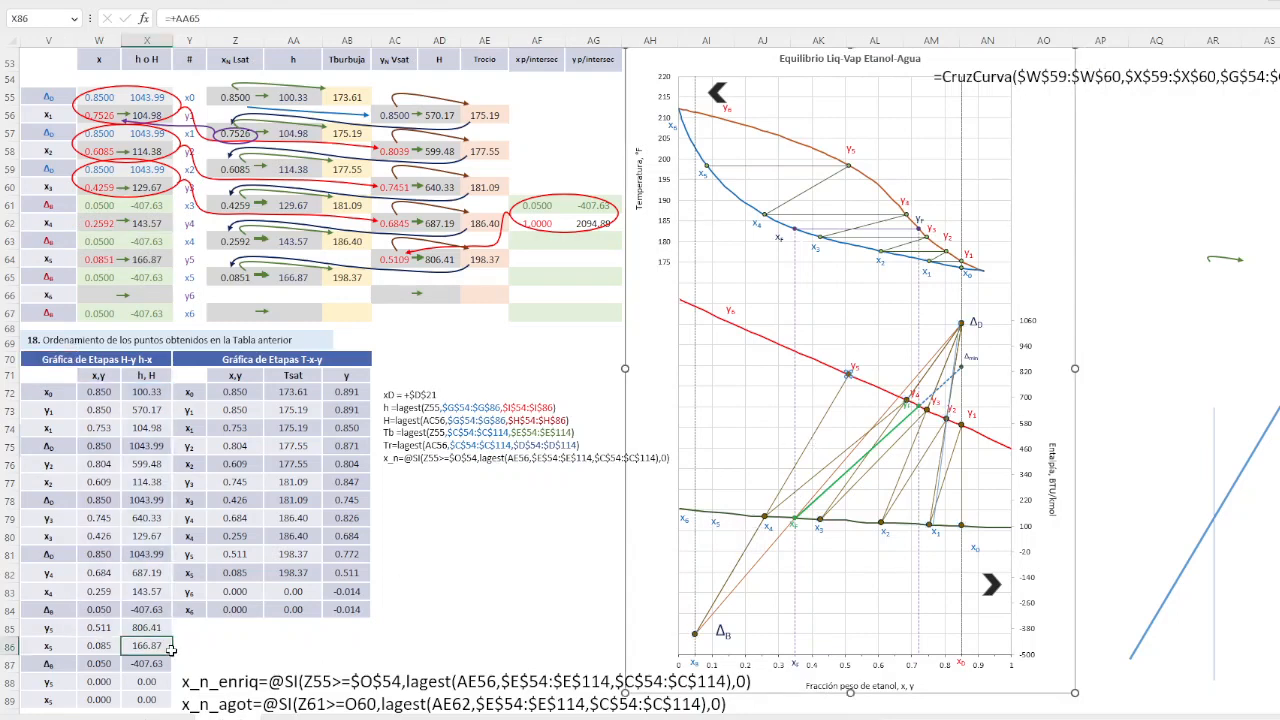
{"action": "left_click", "coordinate": [818, 439]}
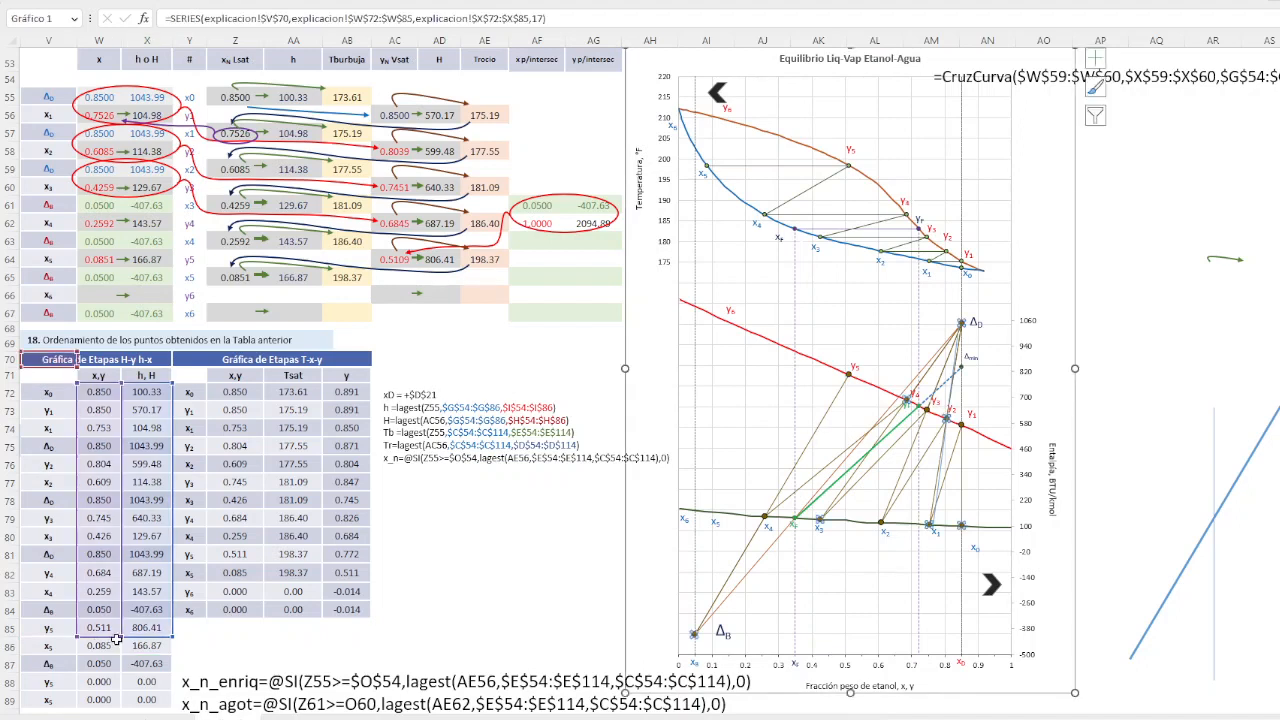
{"action": "left_click_drag", "start_coordinate": [120, 636], "coordinate": [117, 649]}
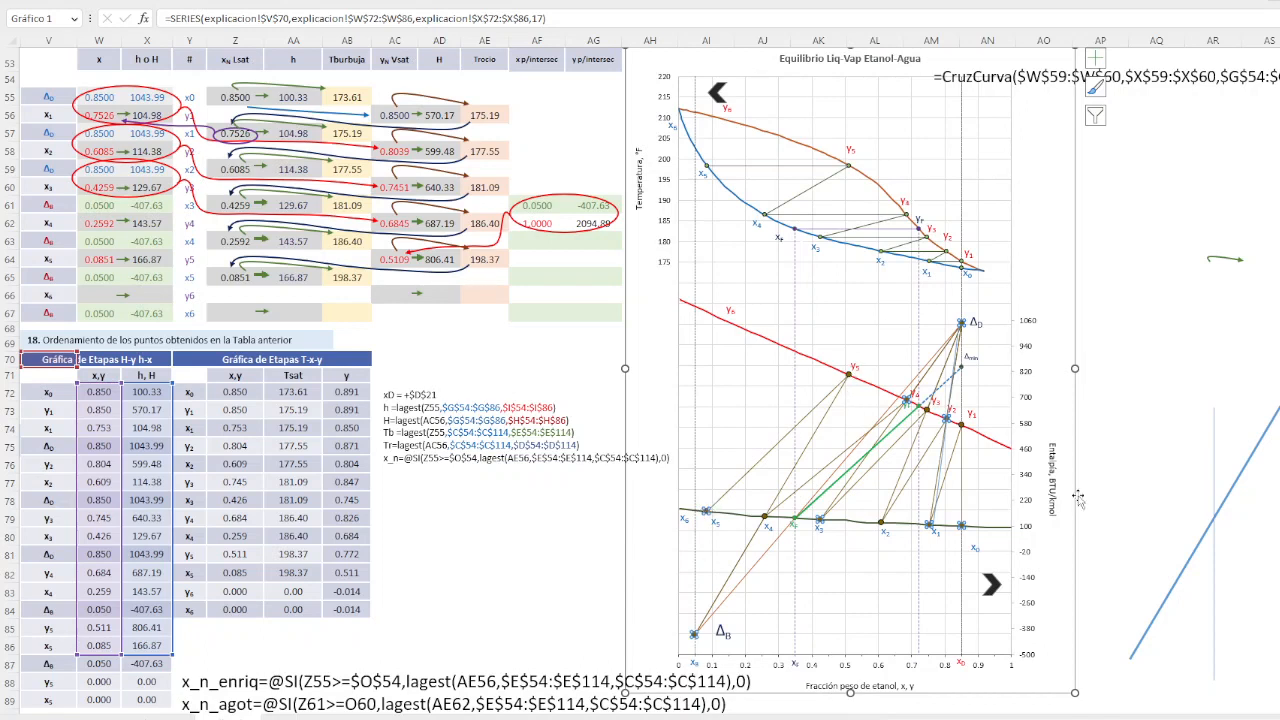
Move the spare blue straight line onto the enthalpy chart and fit it between ΔB and the x5 point
{"action": "left_click_drag", "start_coordinate": [1272, 418], "coordinate": [842, 400]}
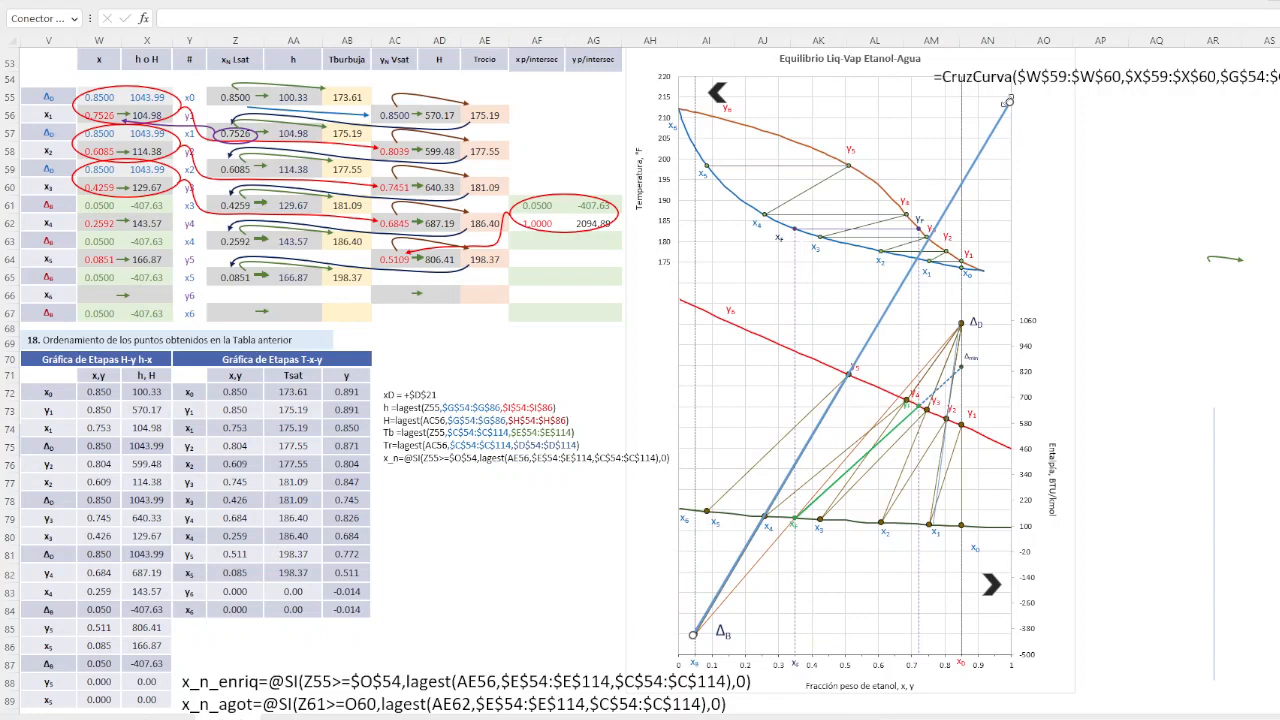
{"action": "left_click_drag", "start_coordinate": [1009, 102], "coordinate": [737, 219]}
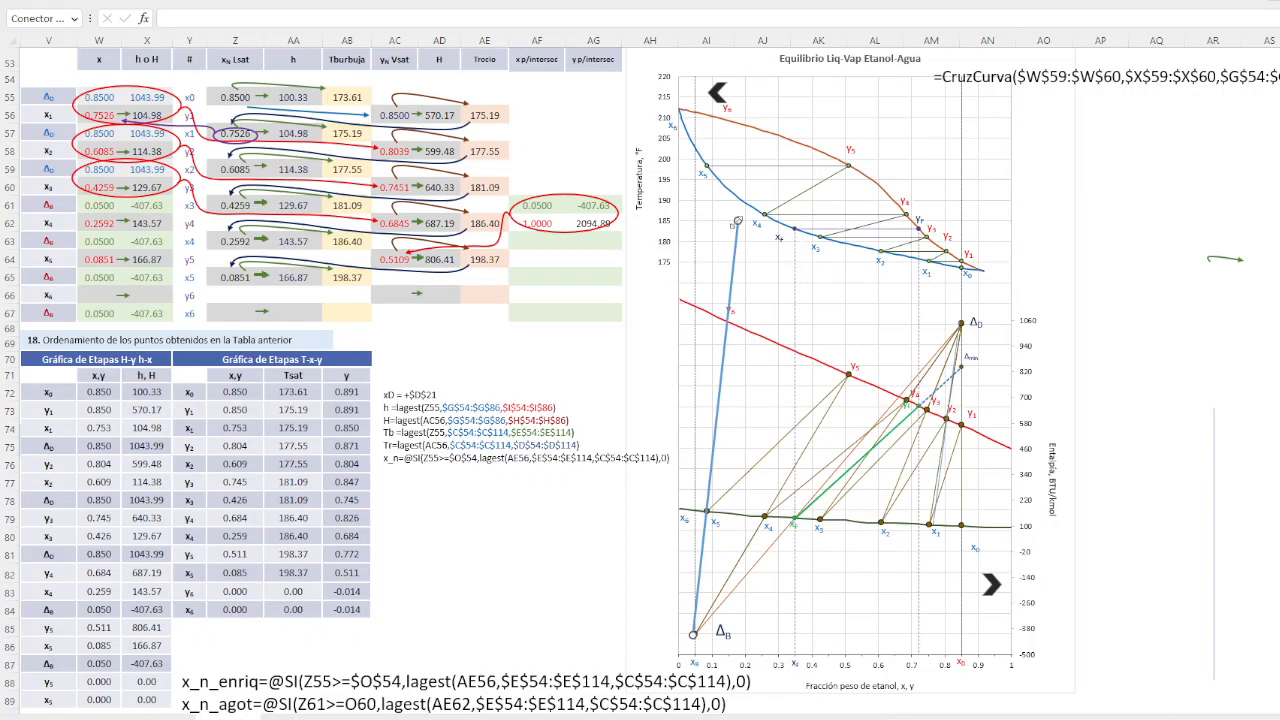
{"action": "left_click_drag", "start_coordinate": [737, 220], "coordinate": [706, 511]}
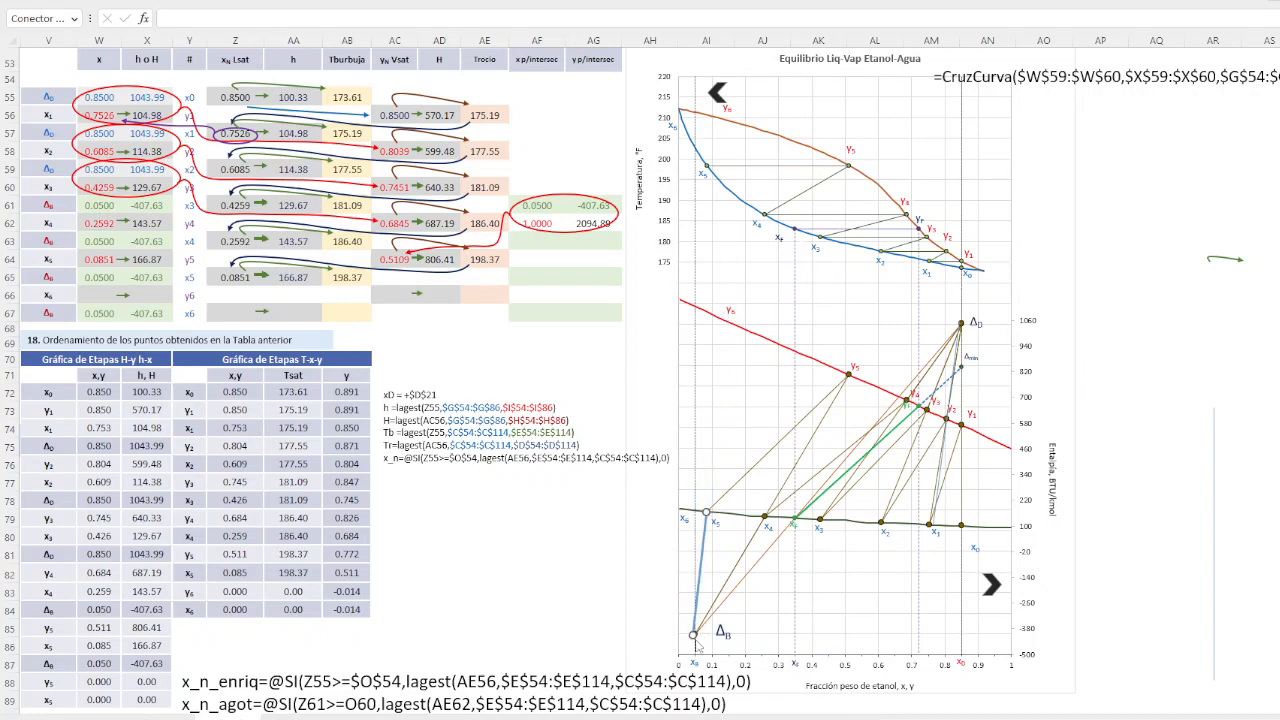
{"action": "left_click_drag", "start_coordinate": [694, 635], "coordinate": [696, 634]}
Link the ΔB composition for the intersection line in AF63 to W63
{"action": "left_click", "coordinate": [537, 241]}
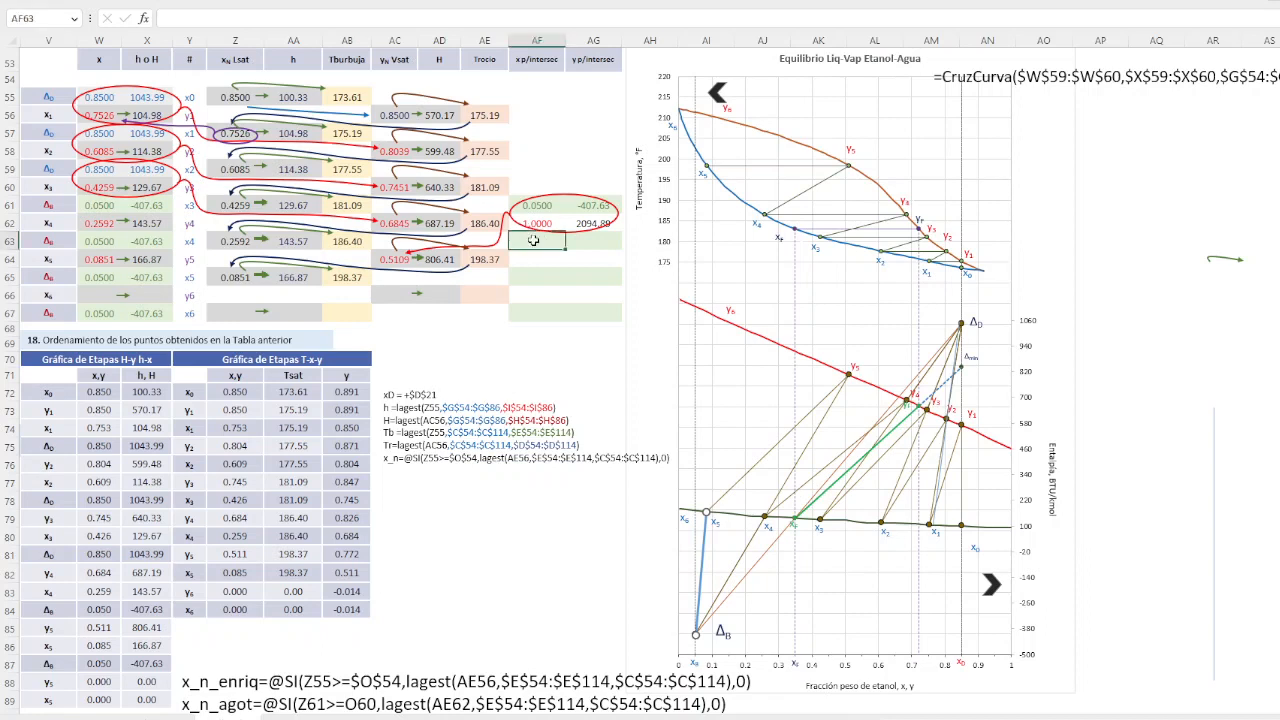
{"action": "type", "text": "+"}
{"action": "key", "text": "Left"}
{"action": "key", "text": "Left"}
{"action": "key", "text": "Left"}
{"action": "key", "text": "Left"}
{"action": "key", "text": "Left"}
{"action": "key", "text": "Left"}
{"action": "key", "text": "Left"}
{"action": "key", "text": "Left"}
{"action": "key", "text": "Left"}
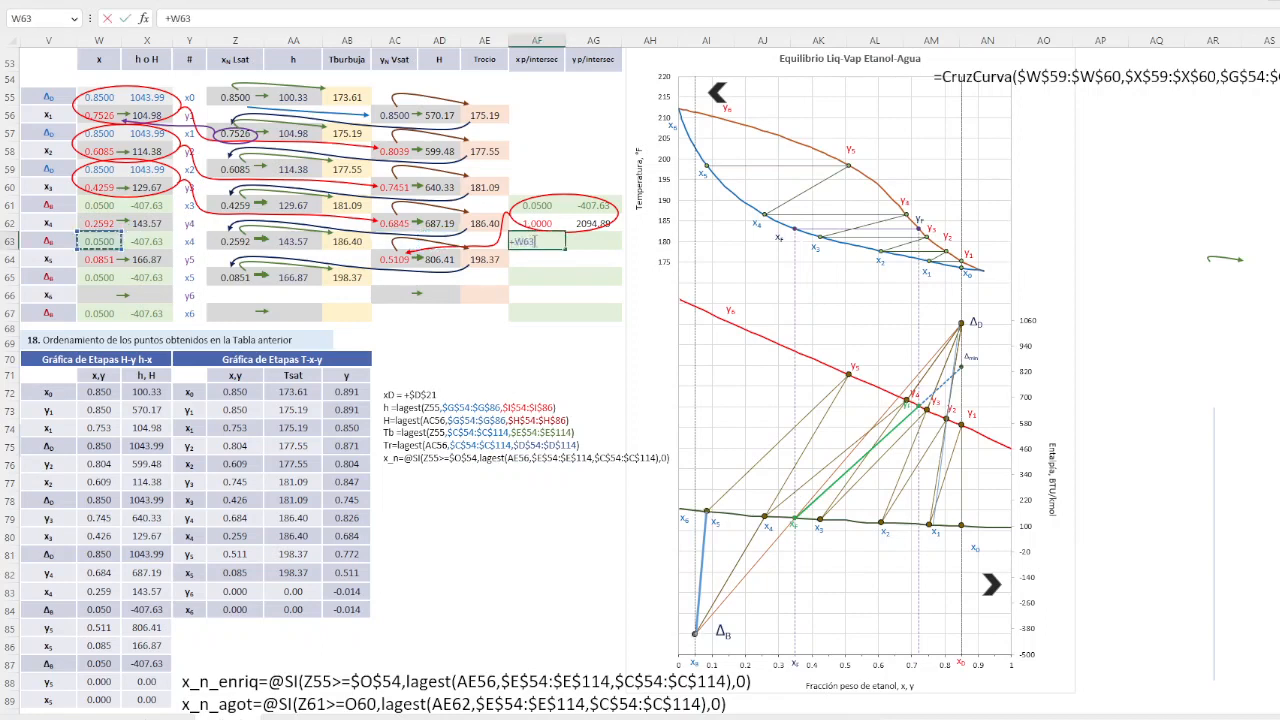
{"action": "key", "text": "Return"}
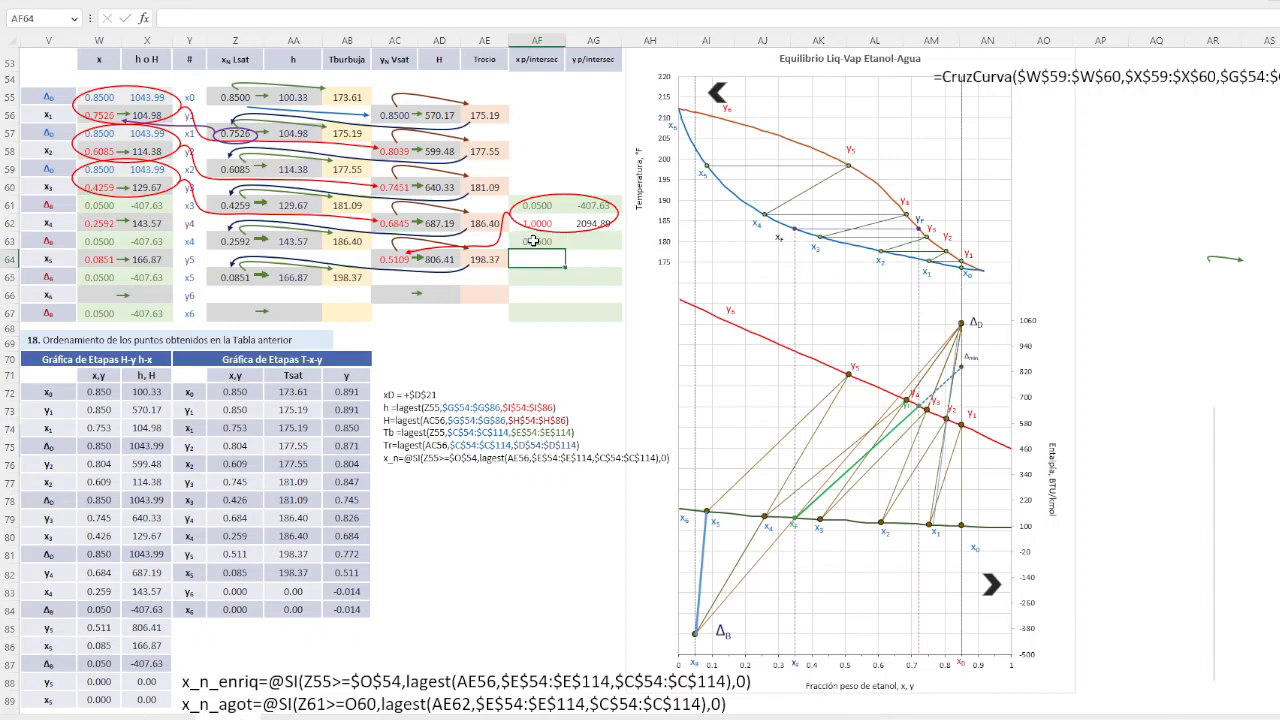
Link the ΔB enthalpy for the intersection line in AG63 to X63
{"action": "key", "text": "Up"}
{"action": "key", "text": "Right"}
{"action": "type", "text": "+"}
{"action": "key", "text": "Left"}
{"action": "key", "text": "Left"}
{"action": "key", "text": "Left"}
{"action": "key", "text": "Left"}
{"action": "key", "text": "Left"}
{"action": "key", "text": "Left"}
{"action": "key", "text": "Left"}
{"action": "key", "text": "Left"}
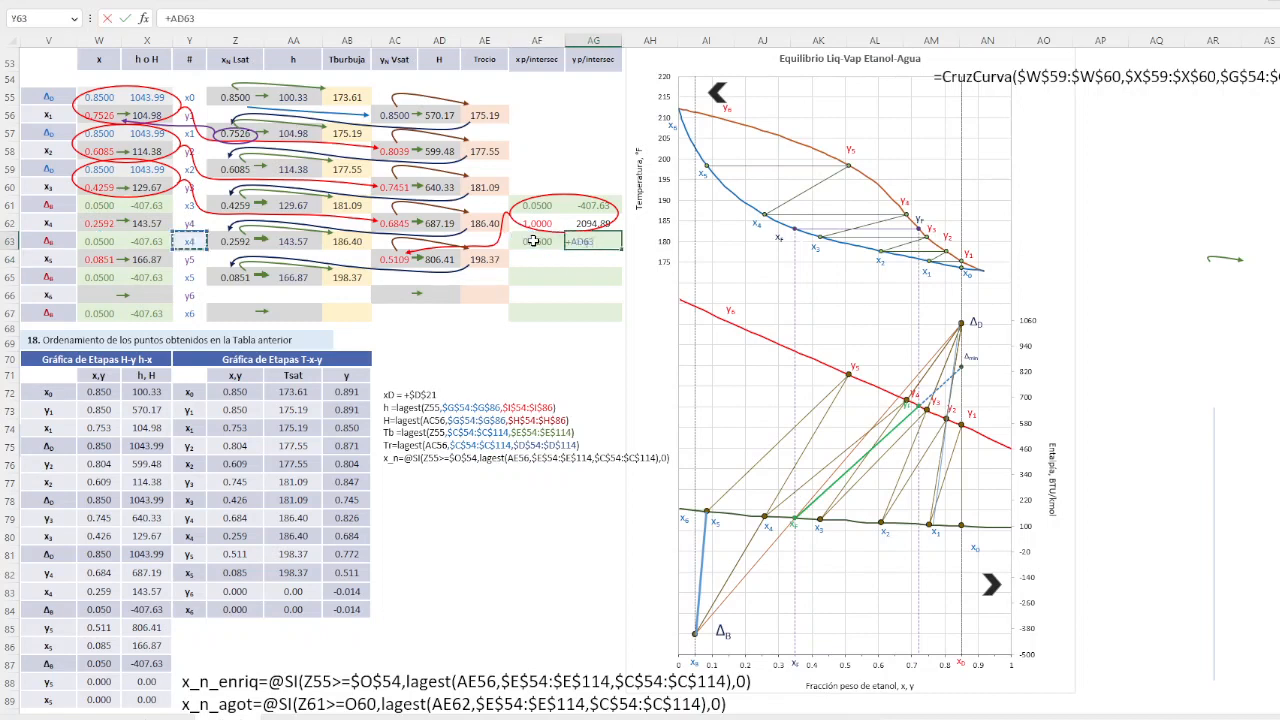
{"action": "key", "text": "Left"}
{"action": "key", "text": "Return"}
{"action": "key", "text": "Left"}
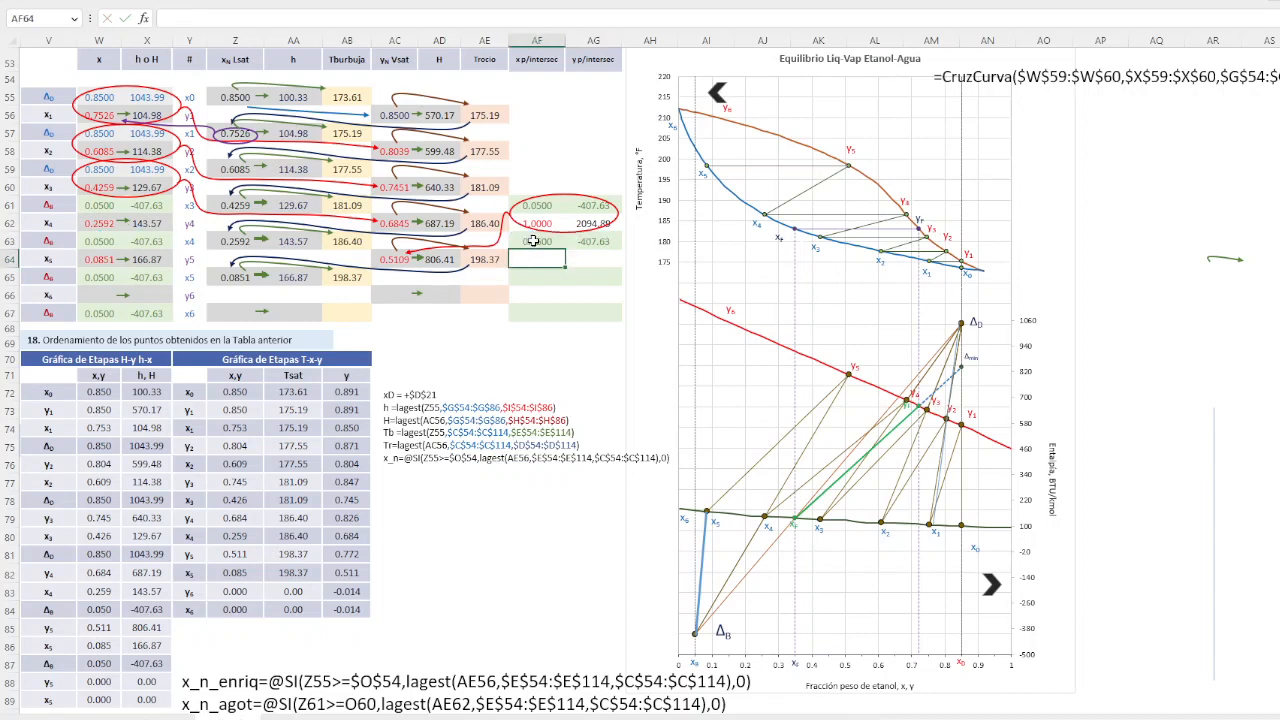
Extend the blue line from ΔB through x5 up to the top edge of the chart
{"action": "left_click", "coordinate": [543, 222]}
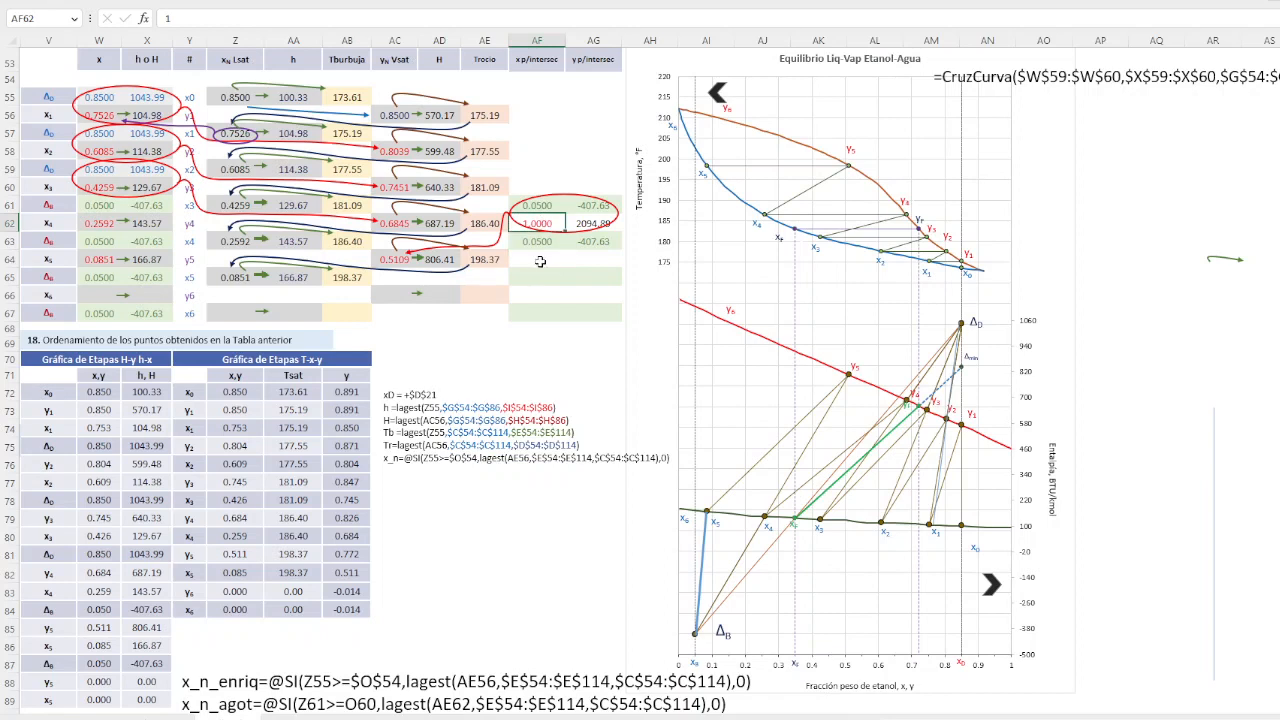
{"action": "left_click", "coordinate": [541, 259]}
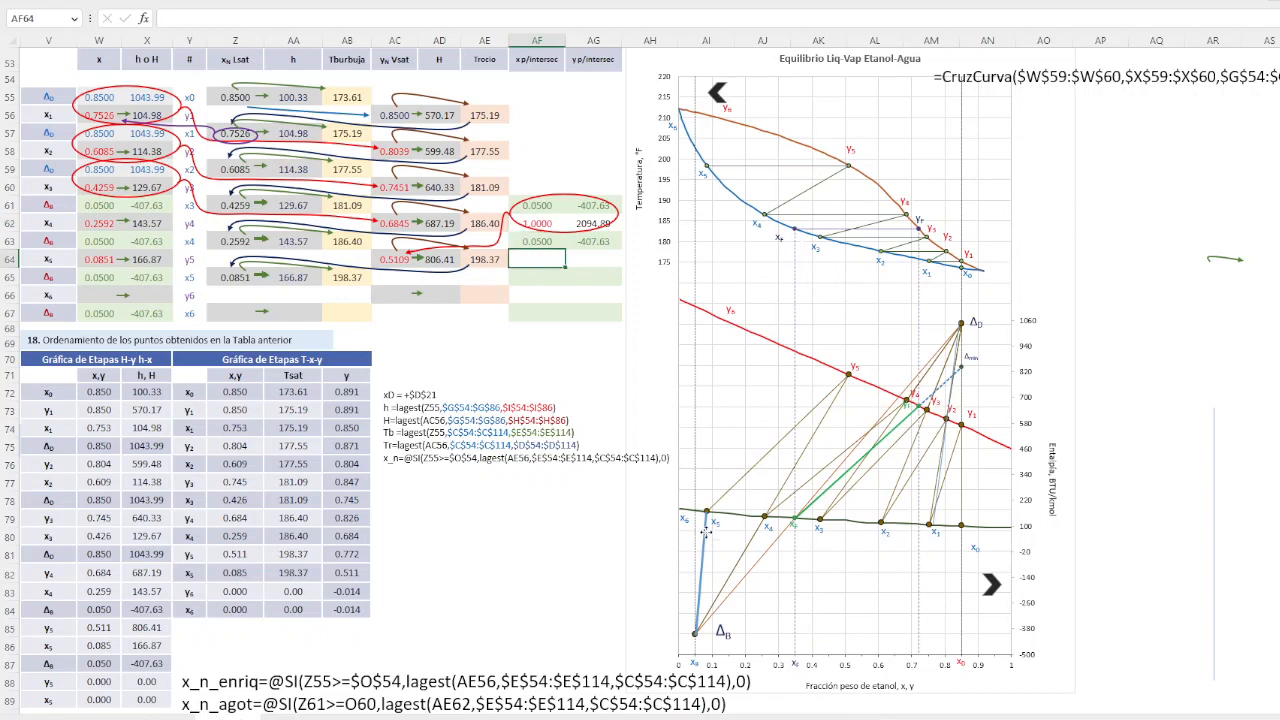
{"action": "left_click_drag", "start_coordinate": [695, 633], "coordinate": [745, 62]}
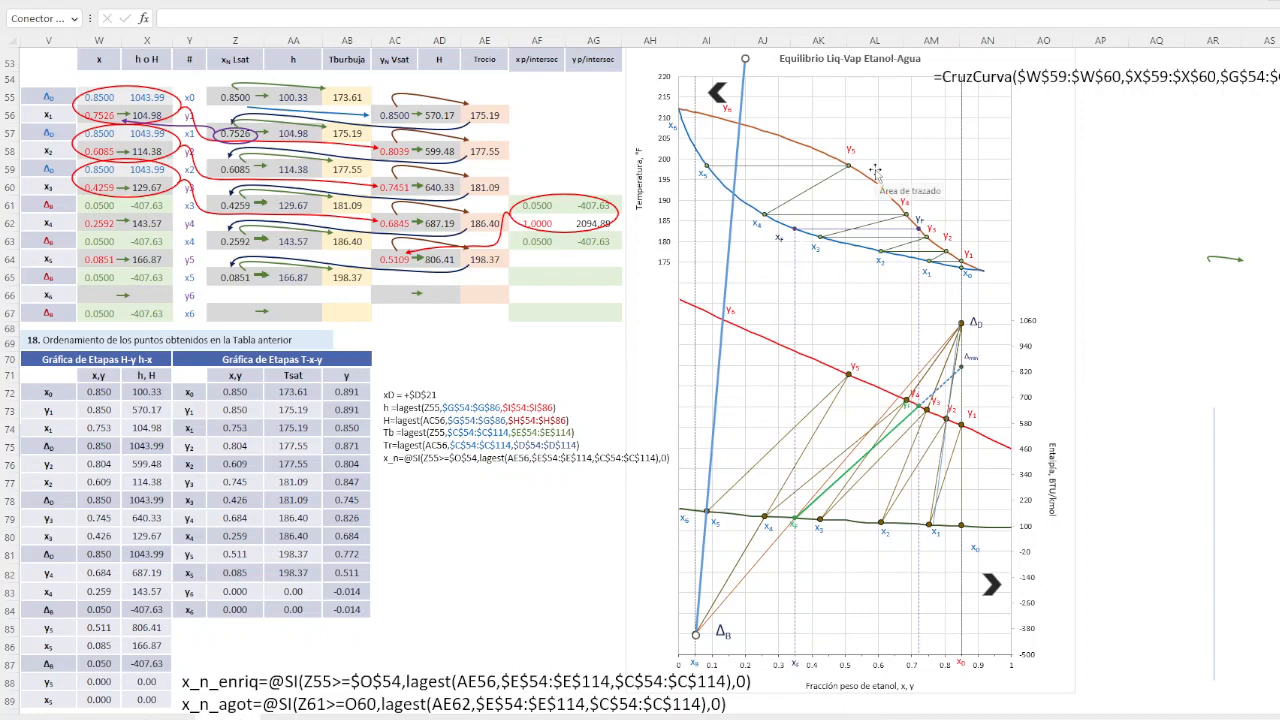
Enter 1 in AF64 as the extrapolation composition, as in AF62
{"action": "left_click", "coordinate": [548, 223]}
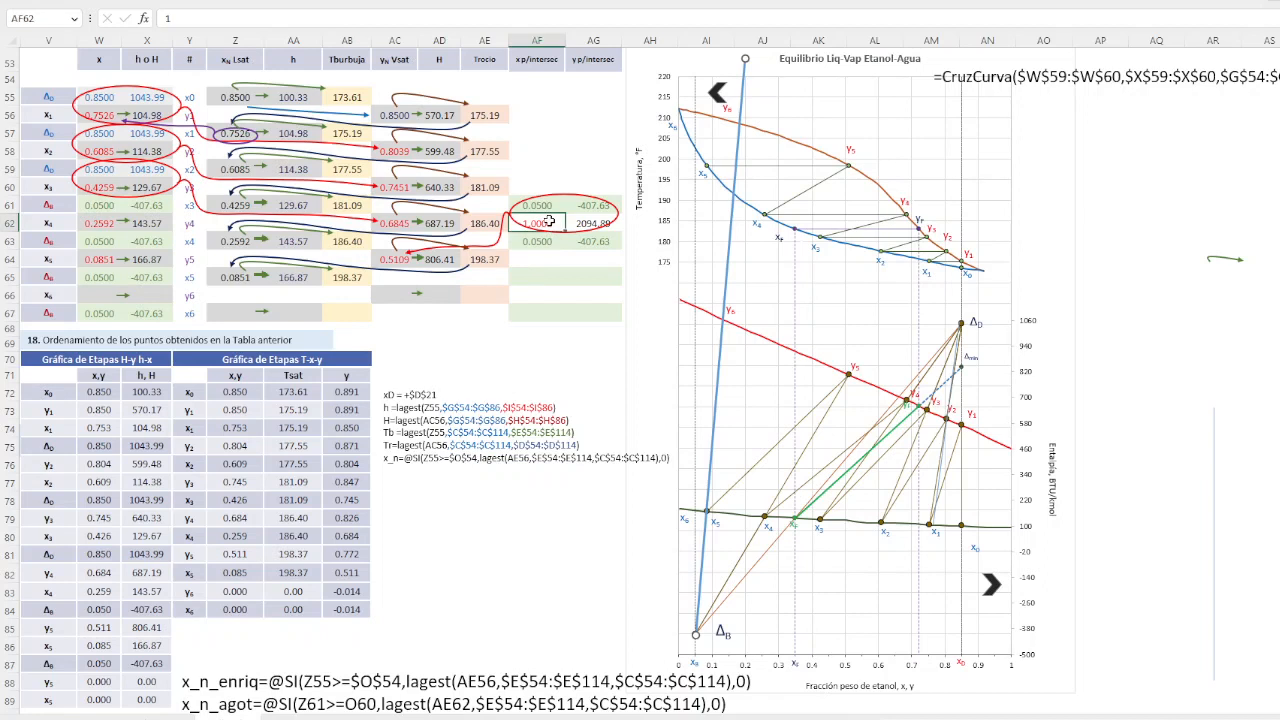
{"action": "left_click", "coordinate": [538, 270]}
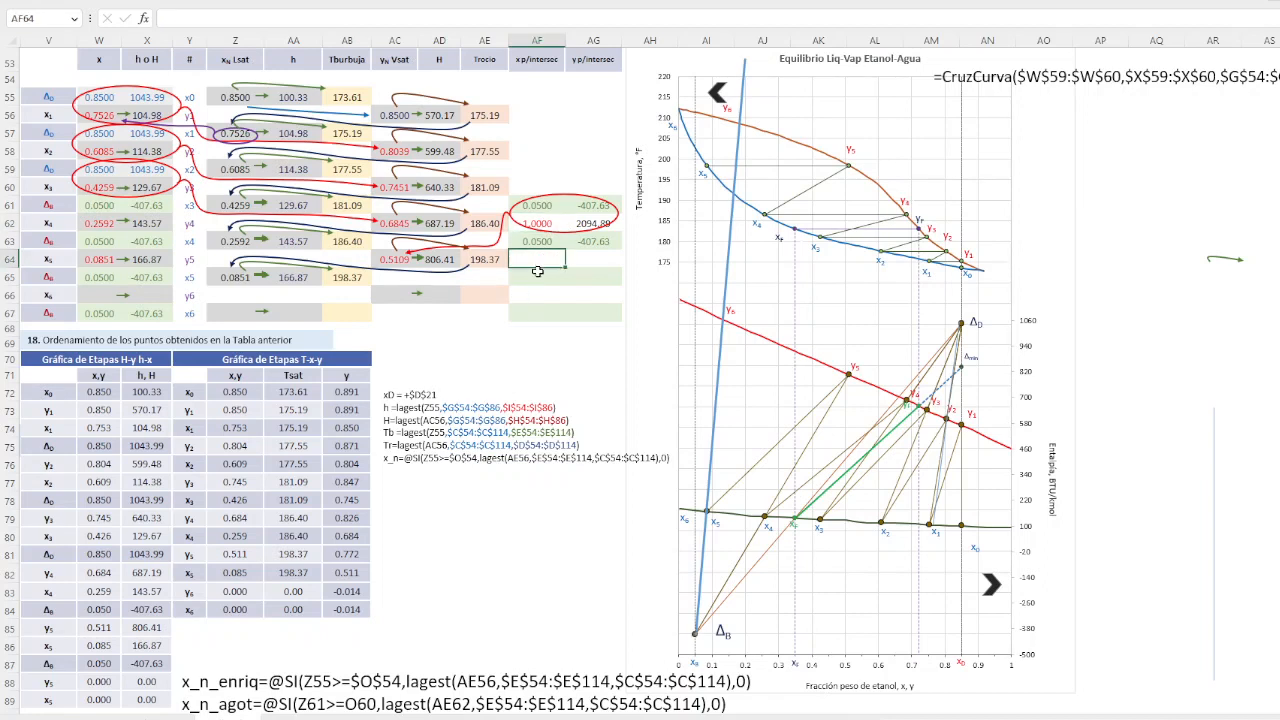
{"action": "type", "text": "1"}
{"action": "key", "text": "Return"}
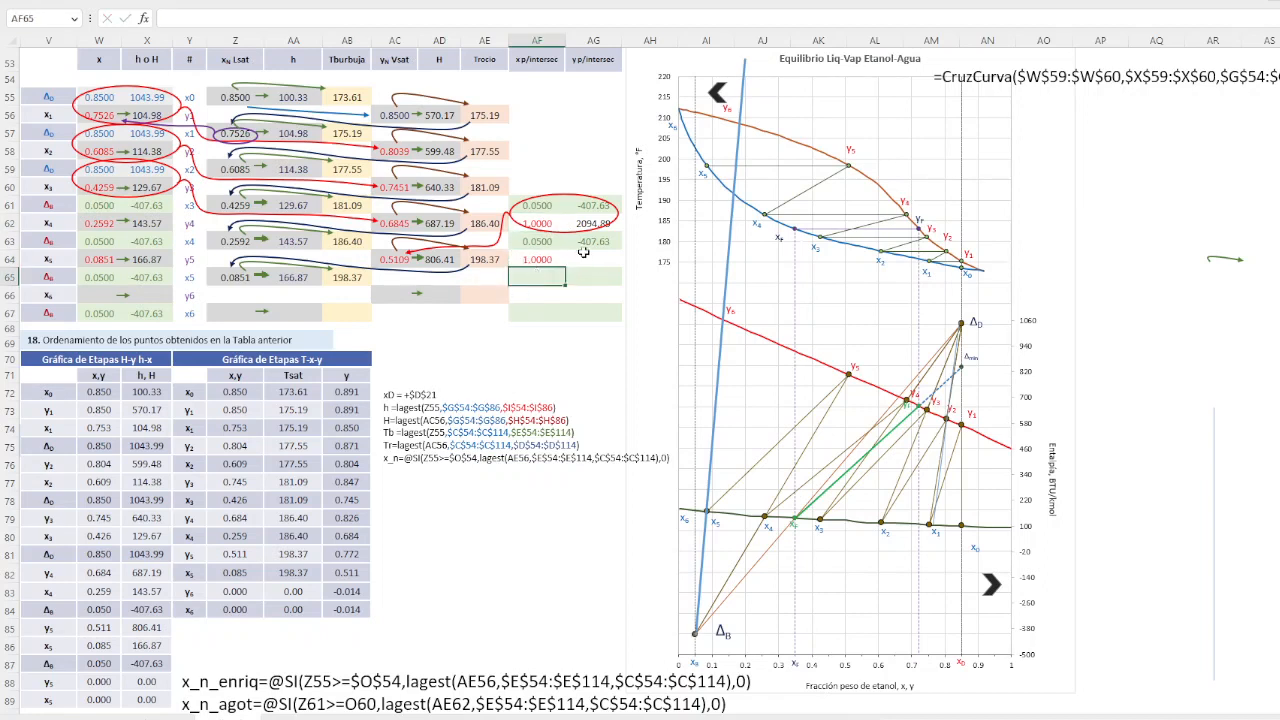
Copy the lagest extrapolation formula from AG62 to AG64 and review its references to AF64, W63:W64 and X63:X64
{"action": "left_click", "coordinate": [584, 223]}
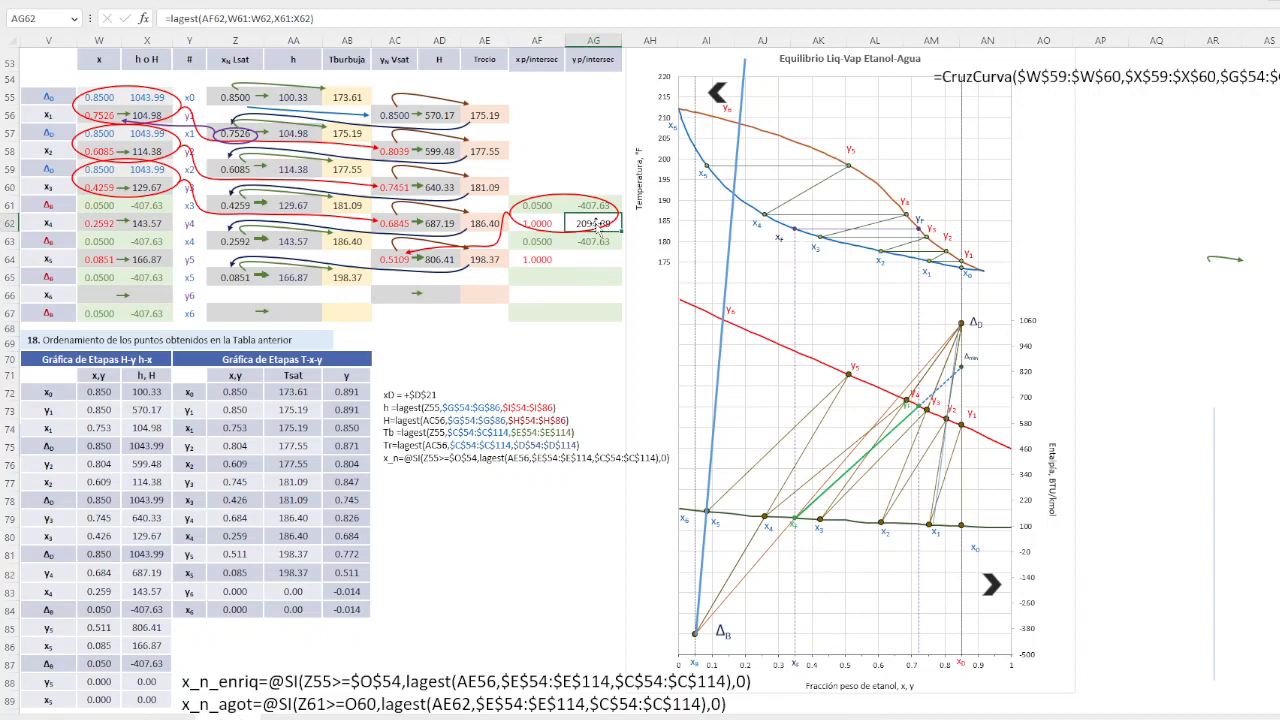
{"action": "left_click", "coordinate": [240, 18]}
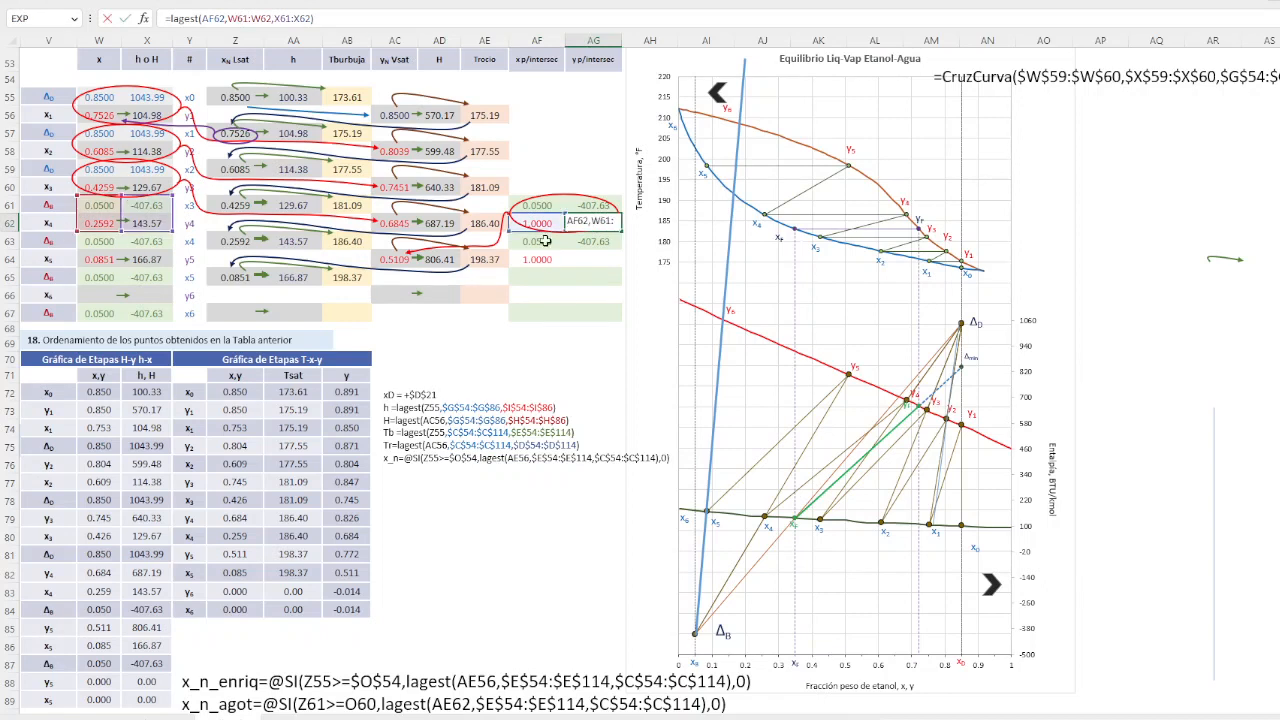
{"action": "key", "text": "ctrl+Return"}
{"action": "left_click_drag", "start_coordinate": [617, 232], "coordinate": [617, 267]}
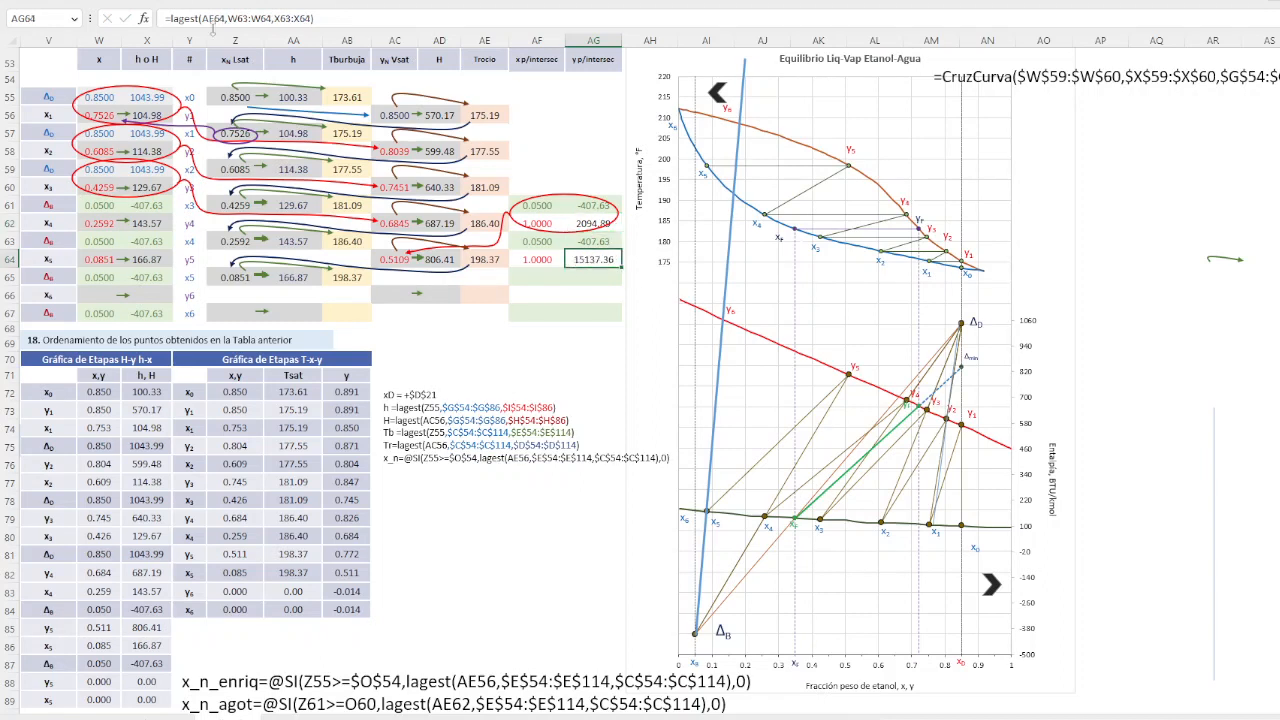
{"action": "double_click", "coordinate": [590, 260]}
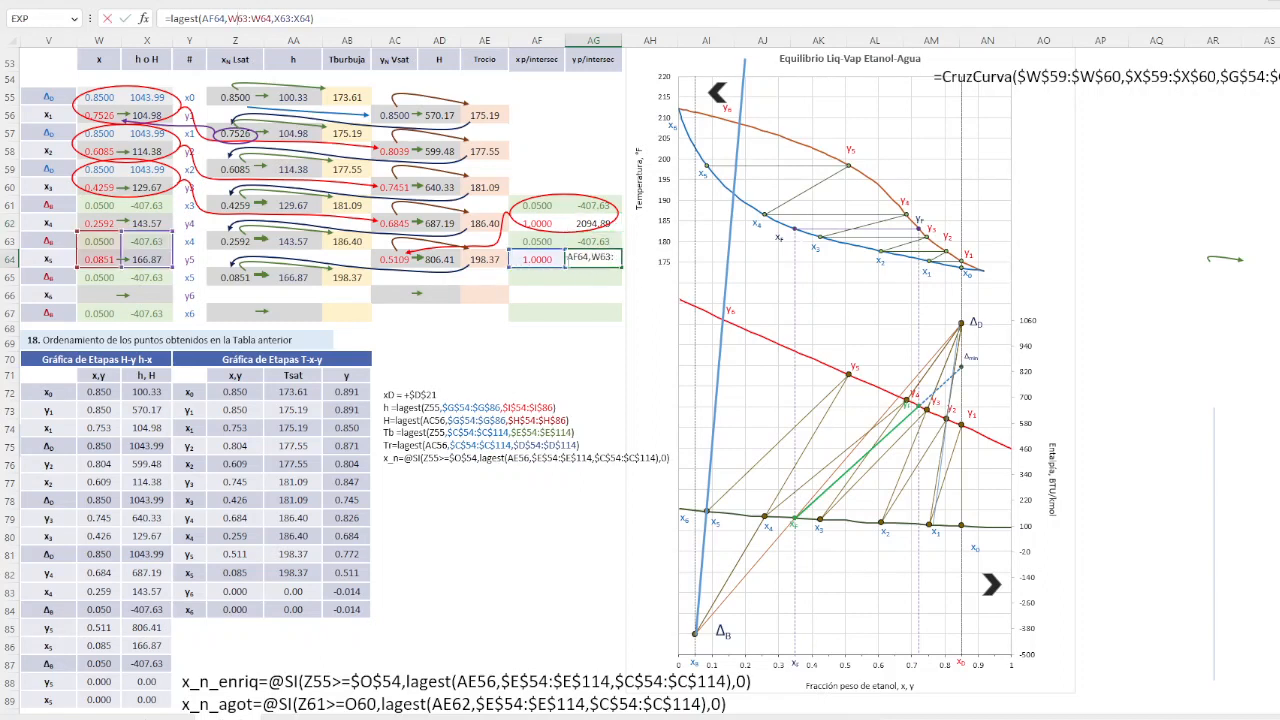
{"action": "key", "text": "Escape"}
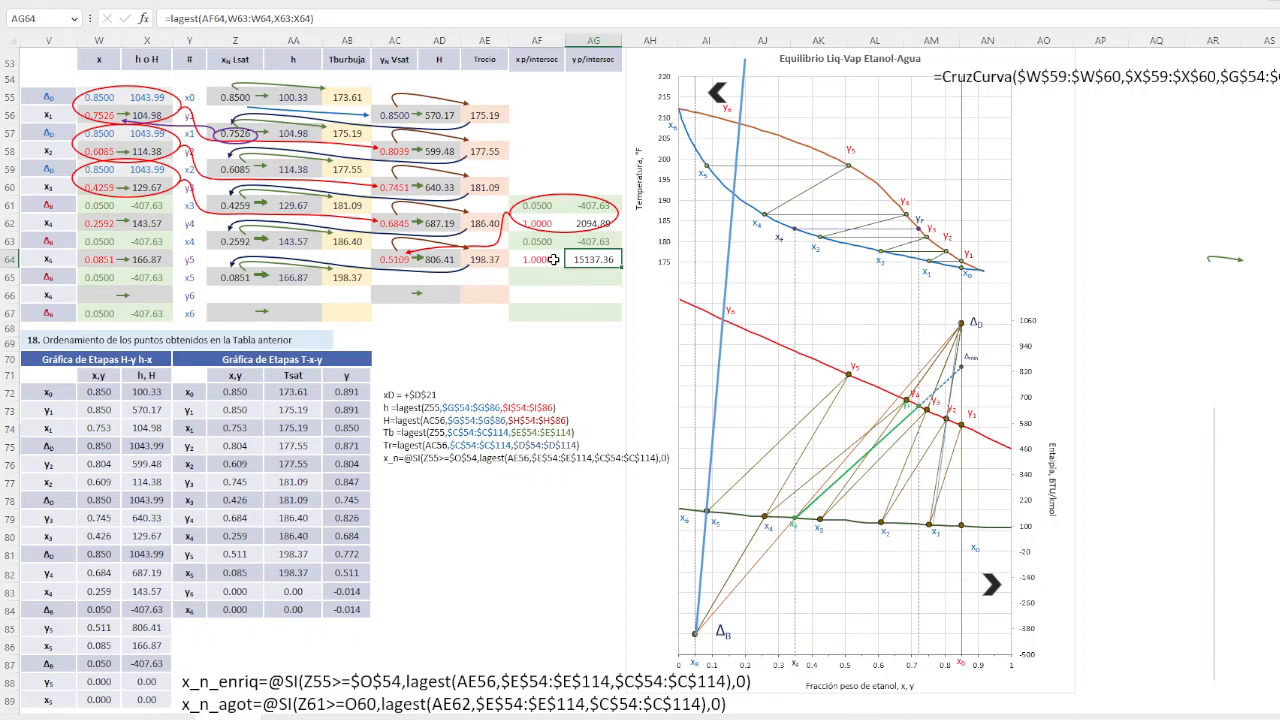
Check the ΔB extrapolation pair in AF63:AG64, and copy the red ellipse-and-arrow marker onto it so it points to y6 in AC66
{"action": "left_click_drag", "start_coordinate": [539, 246], "coordinate": [590, 260]}
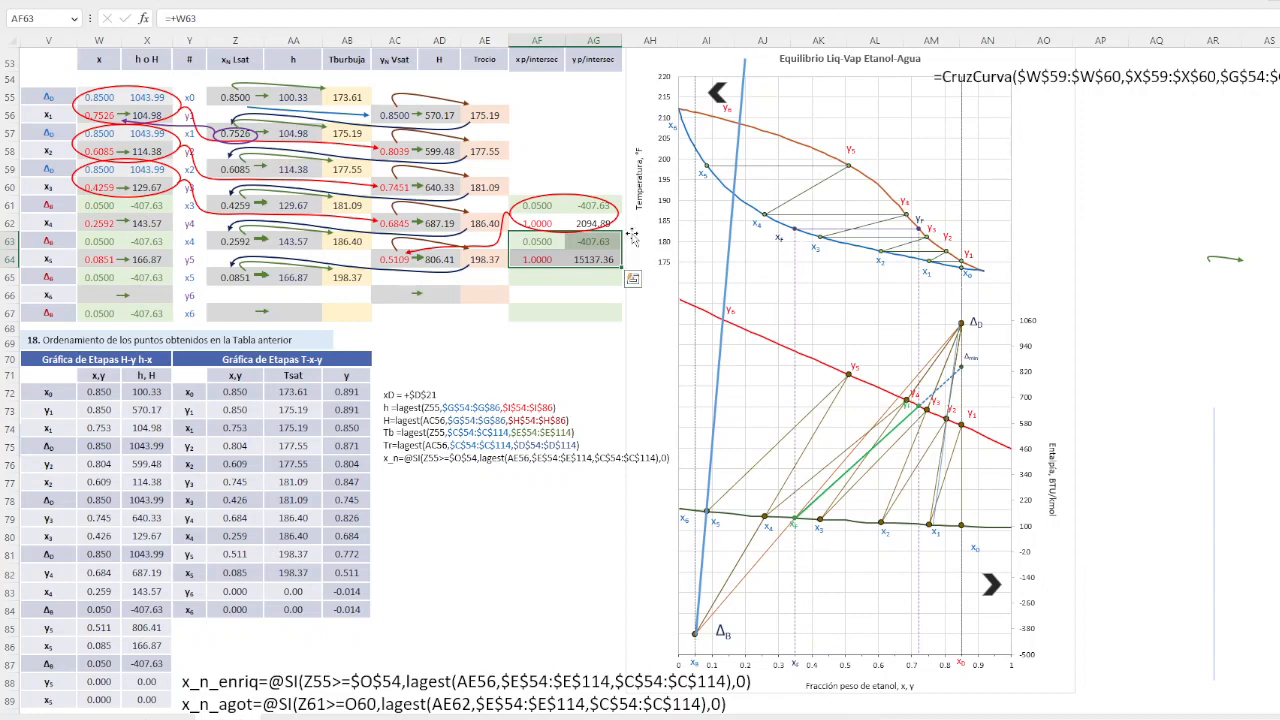
{"action": "left_click", "coordinate": [541, 260]}
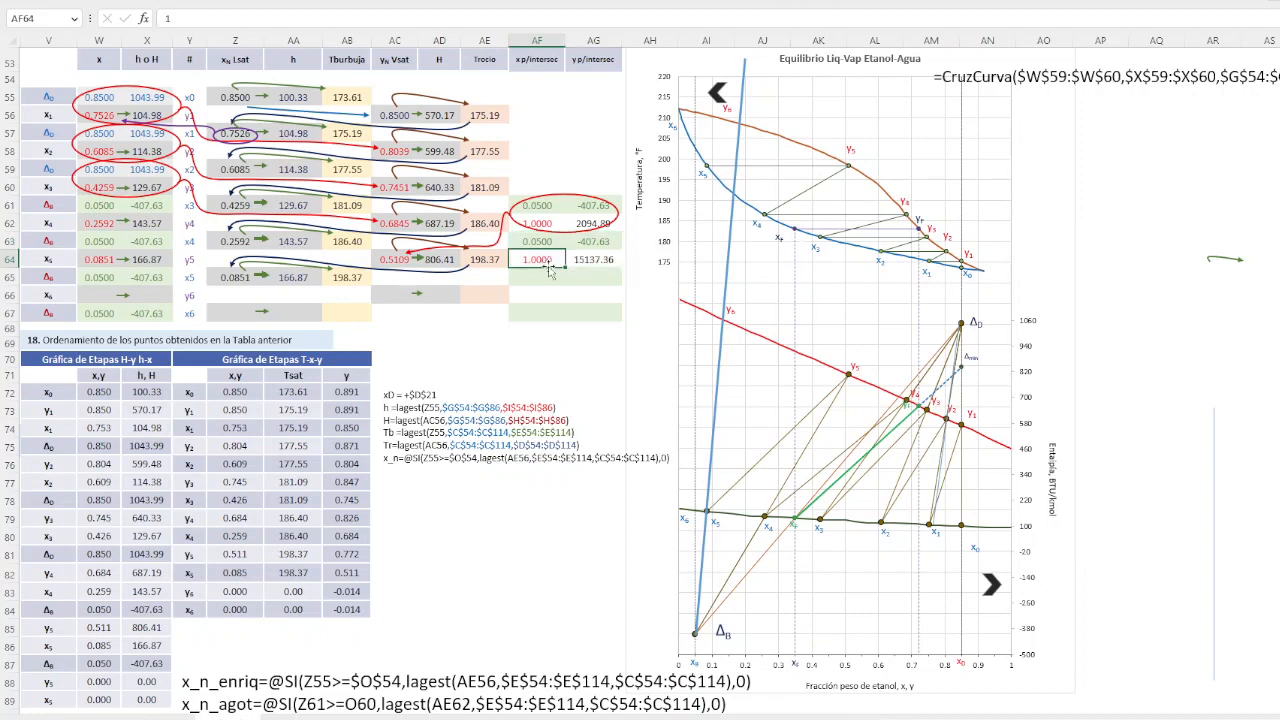
{"action": "left_click", "coordinate": [592, 261]}
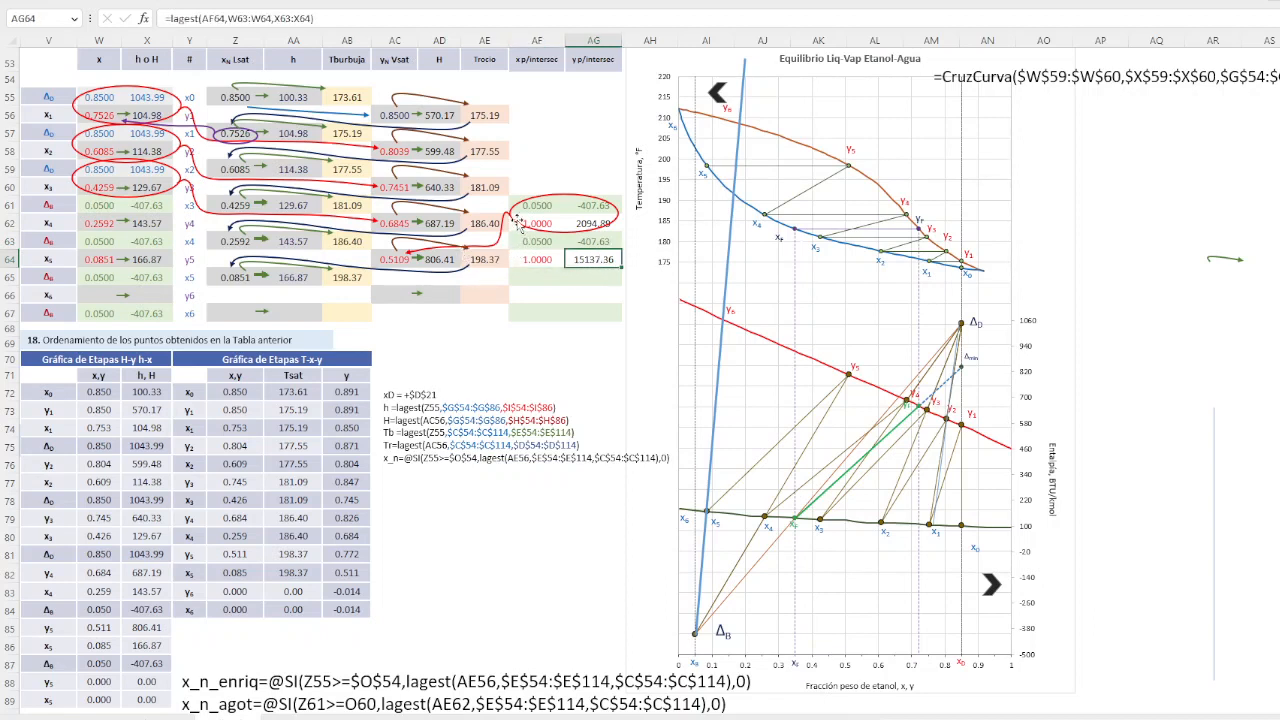
{"action": "left_click", "coordinate": [515, 227]}
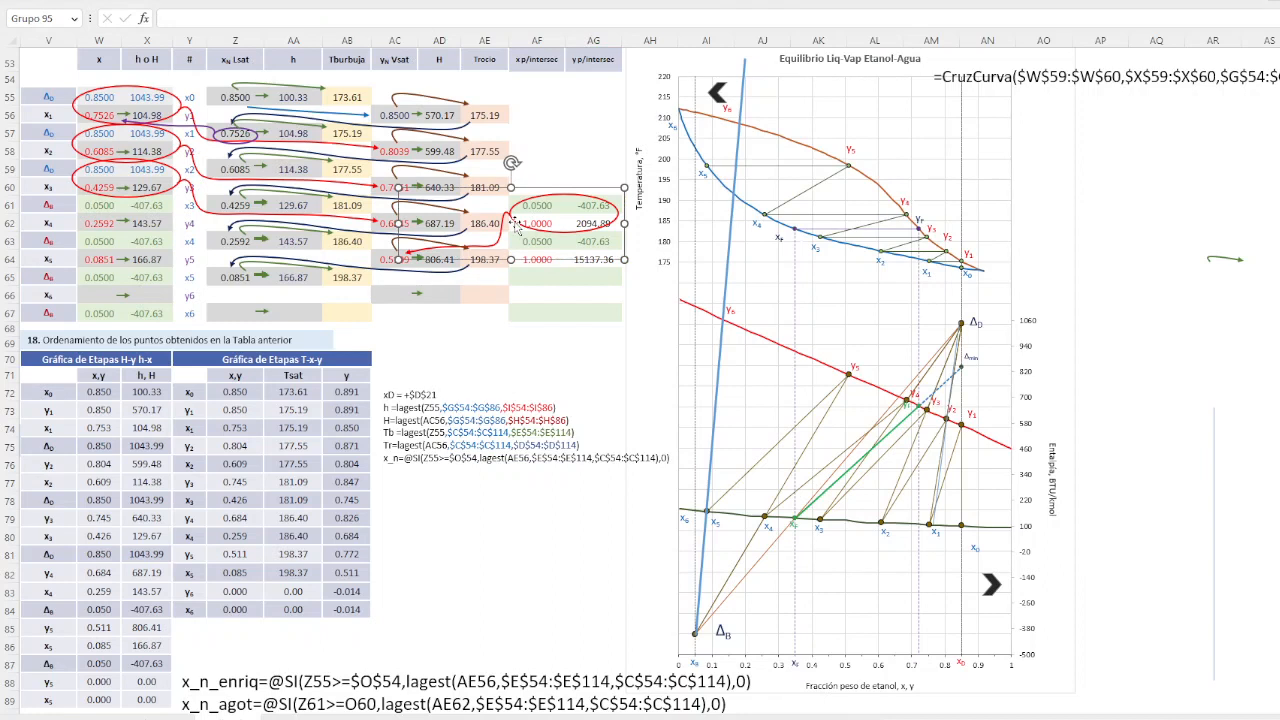
{"action": "left_click_drag", "start_coordinate": [515, 227], "coordinate": [517, 268]}
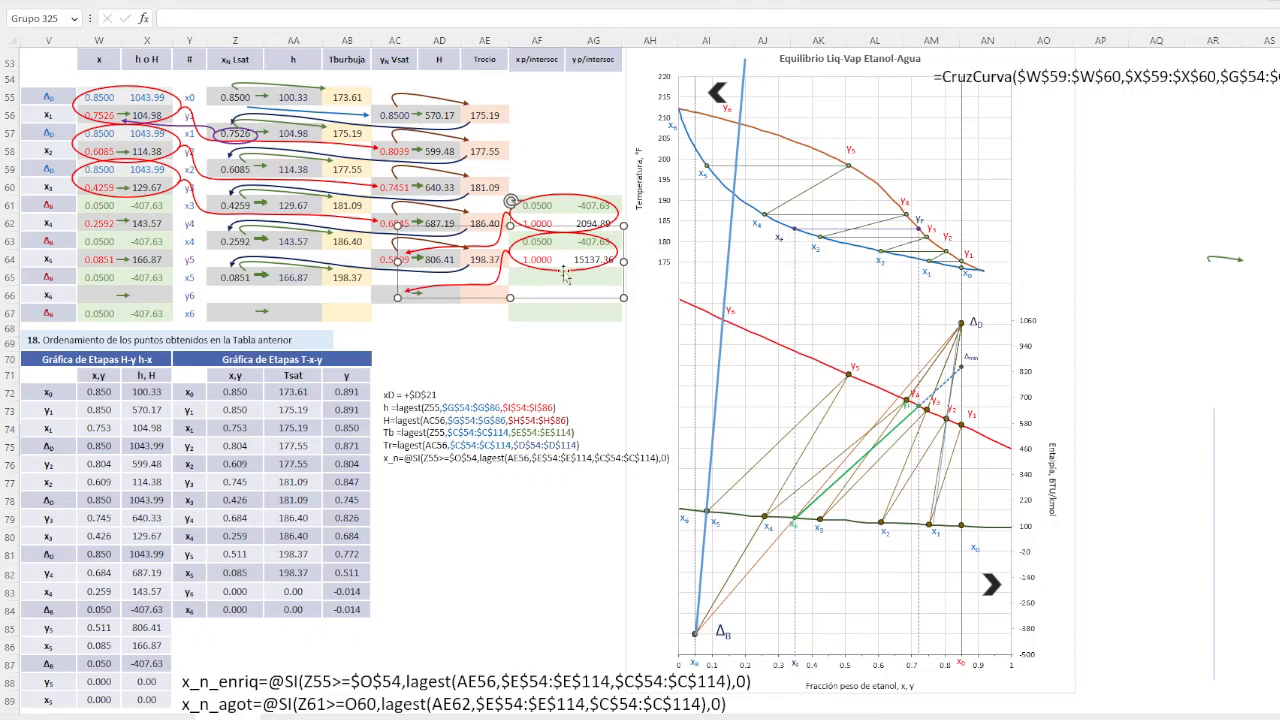
Copy the CruzCurva formula from AC64 to AC66 and re-reference its line ranges to $AF$63:$AF$64 and $AG$63:$AG$64
{"action": "left_click", "coordinate": [385, 258]}
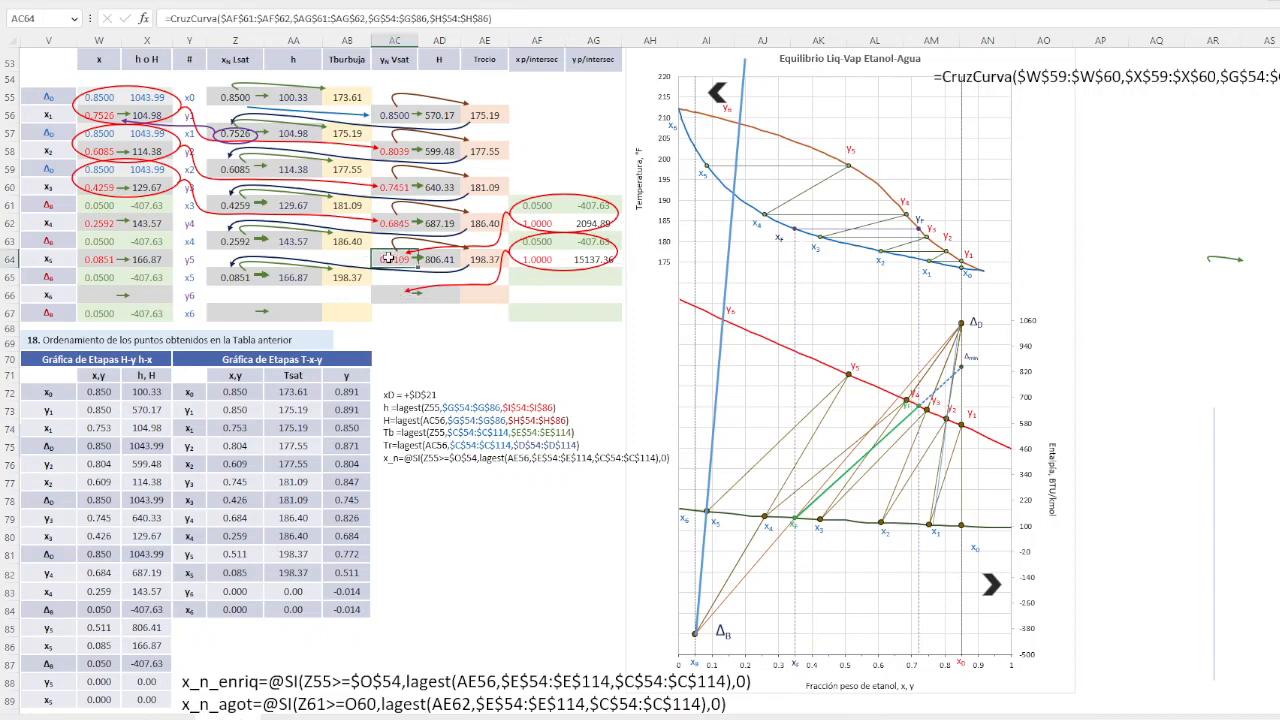
{"action": "left_click_drag", "start_coordinate": [380, 250], "coordinate": [378, 290]}
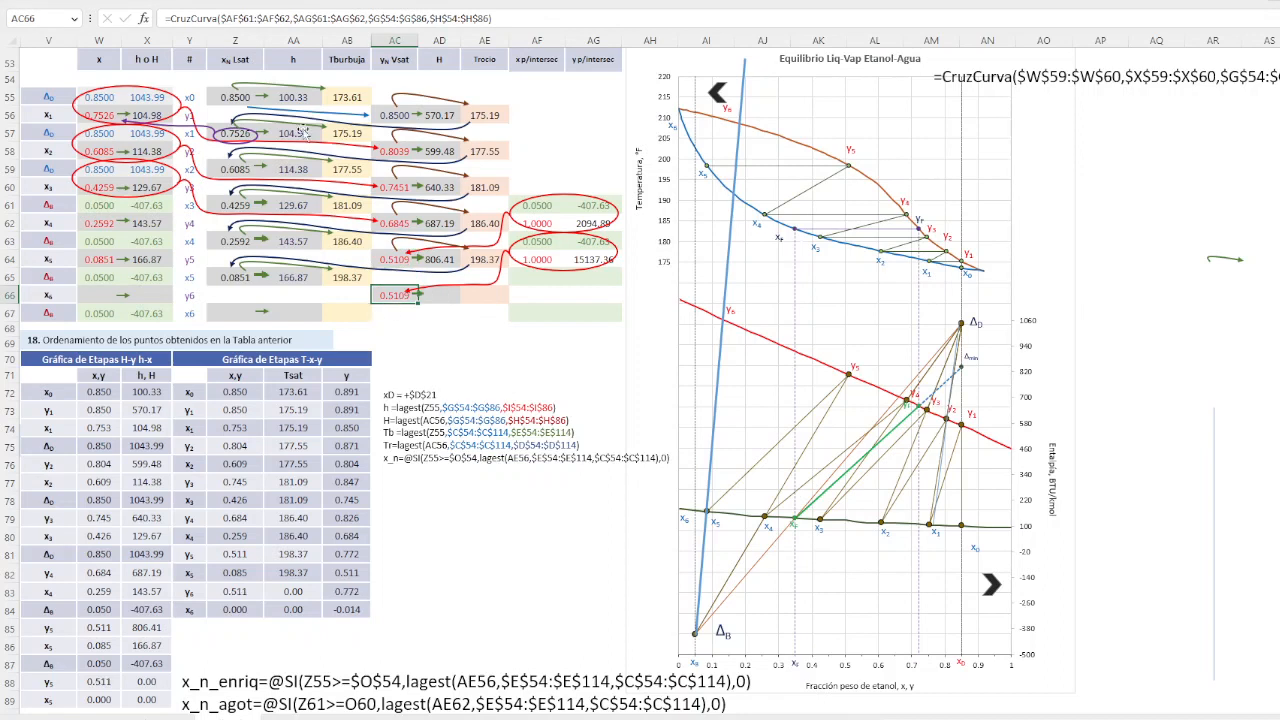
{"action": "left_click", "coordinate": [295, 16]}
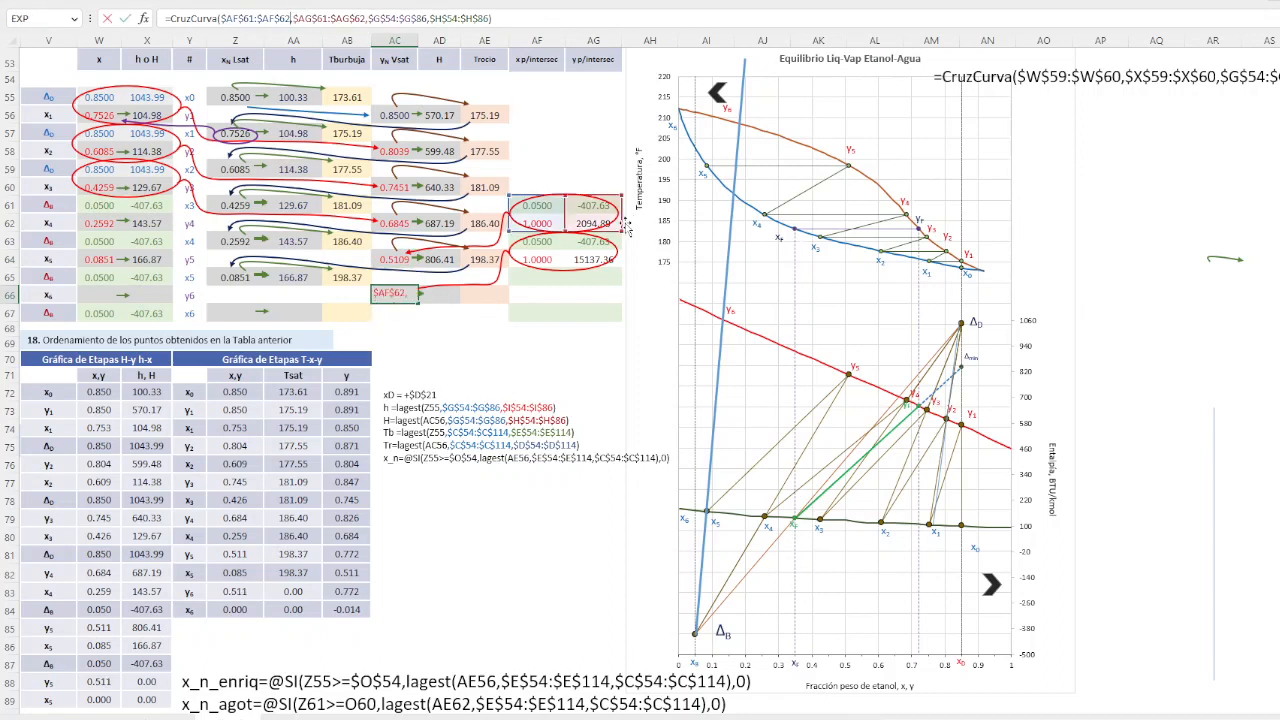
{"action": "left_click_drag", "start_coordinate": [621, 220], "coordinate": [566, 257]}
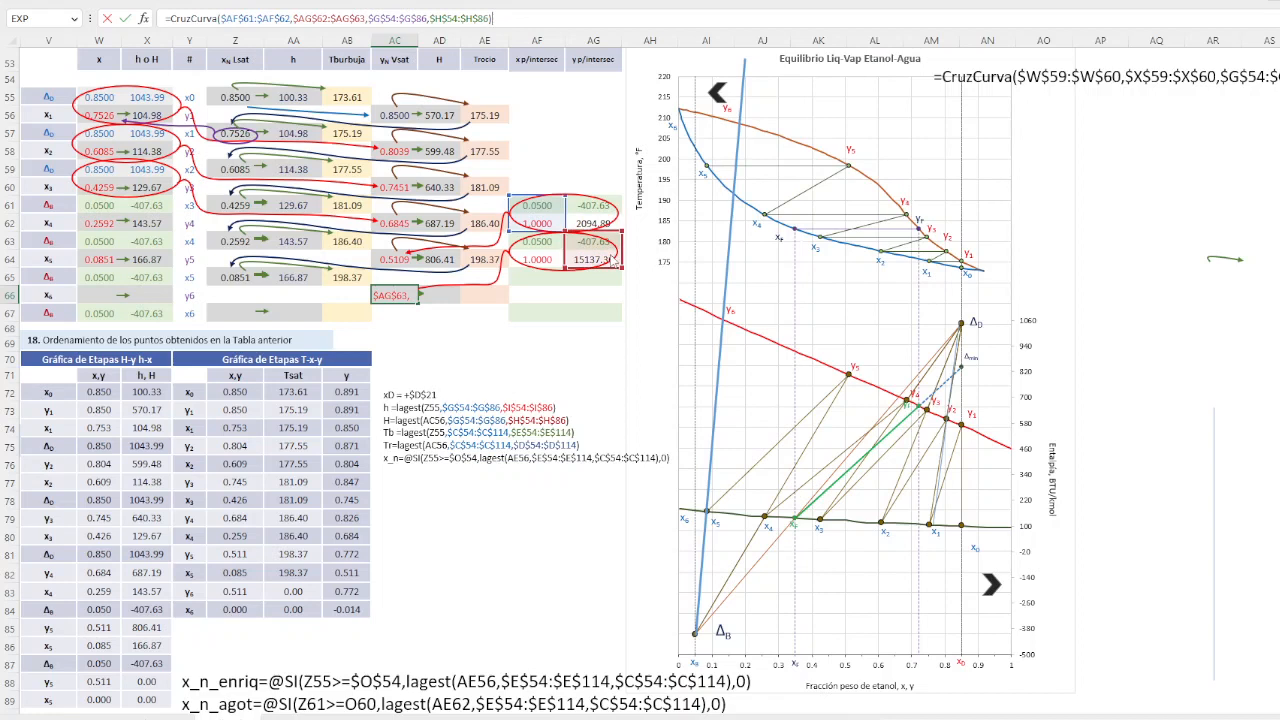
{"action": "left_click_drag", "start_coordinate": [512, 218], "coordinate": [548, 255]}
{"action": "key", "text": "Return"}
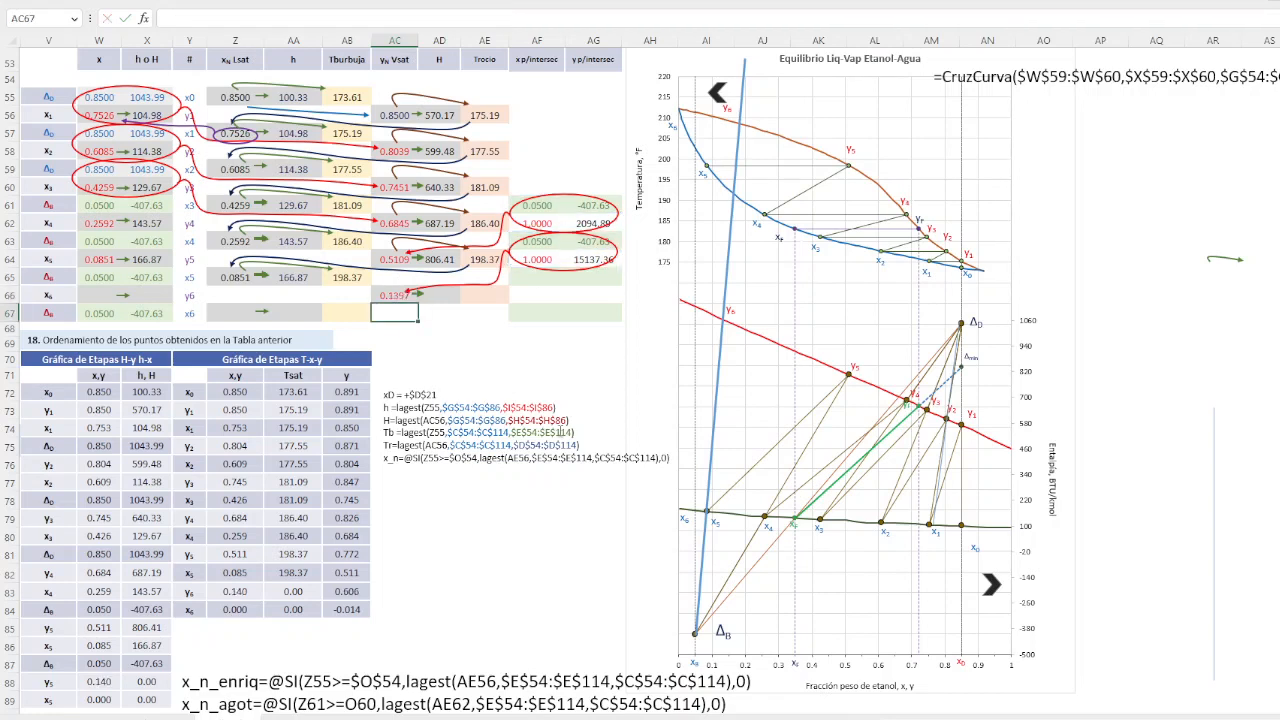
{"action": "left_click", "coordinate": [384, 295]}
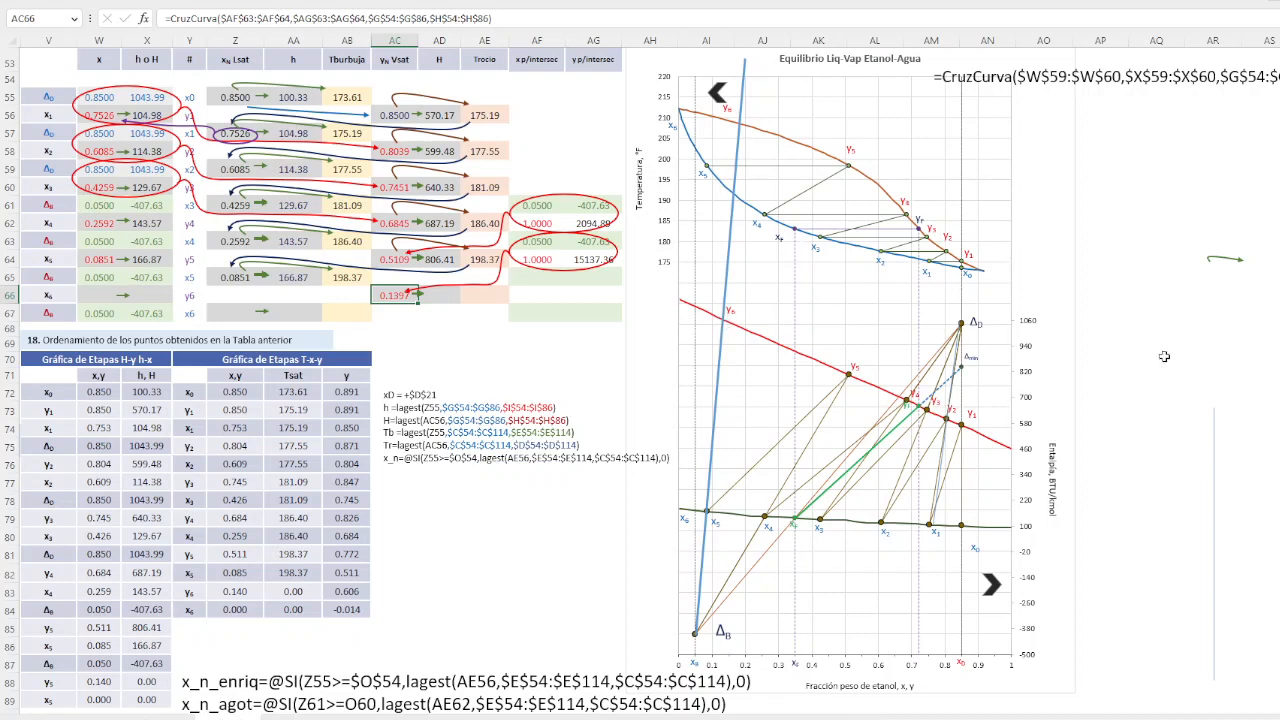
Lay a vertical guide line from y6 down to the composition axis, and move it and the blue extrapolation line off the chart
{"action": "left_click_drag", "start_coordinate": [1215, 447], "coordinate": [726, 336]}
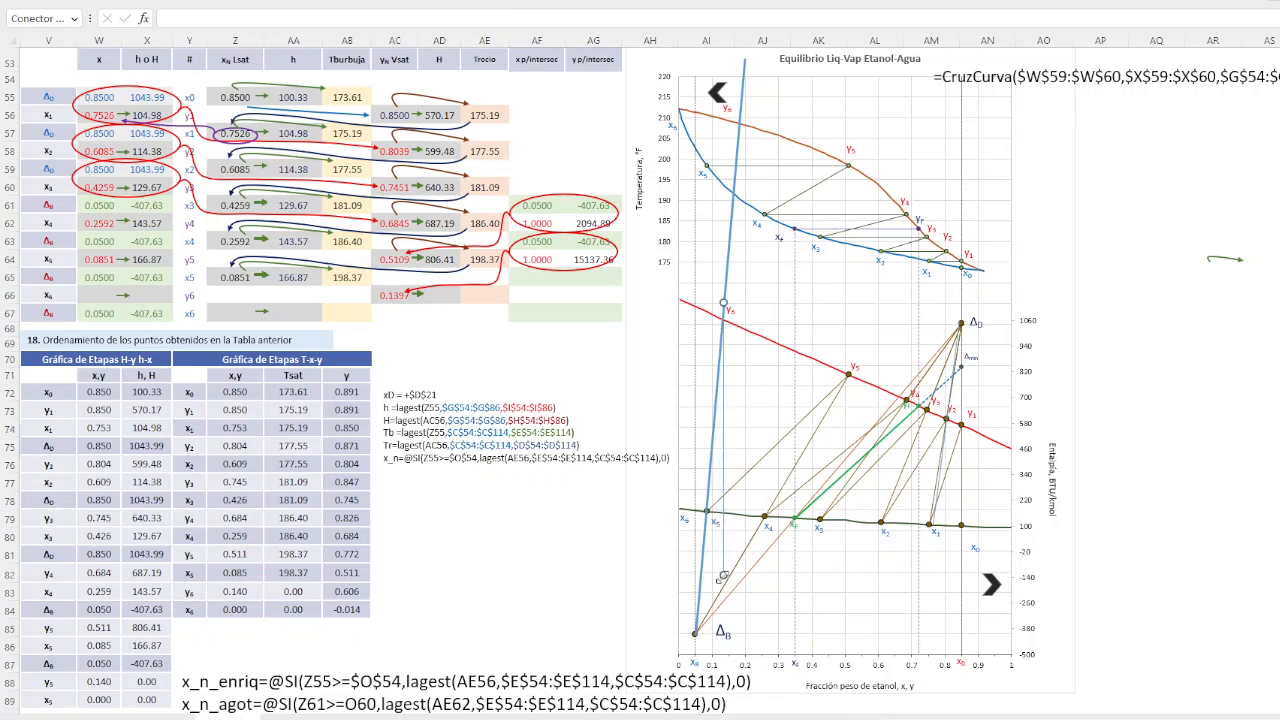
{"action": "left_click_drag", "start_coordinate": [723, 578], "coordinate": [722, 672]}
{"action": "key", "text": "ctrl+z"}
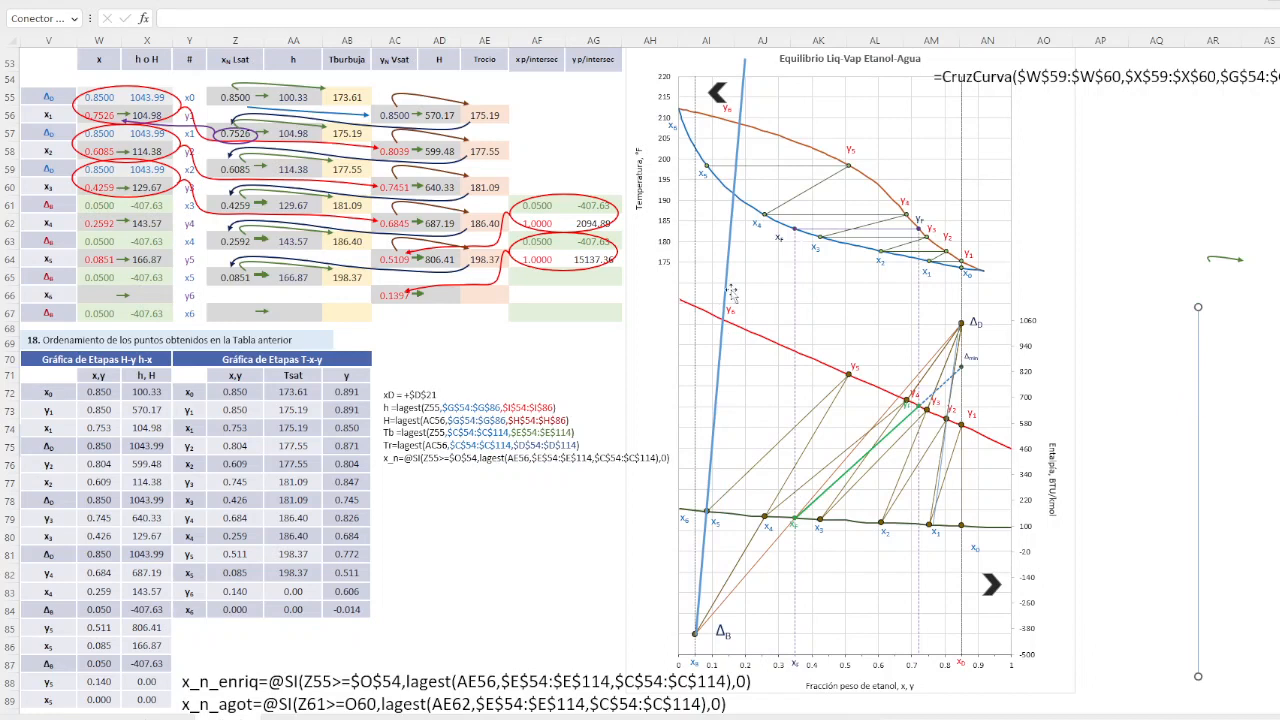
{"action": "left_click_drag", "start_coordinate": [726, 277], "coordinate": [1164, 295]}
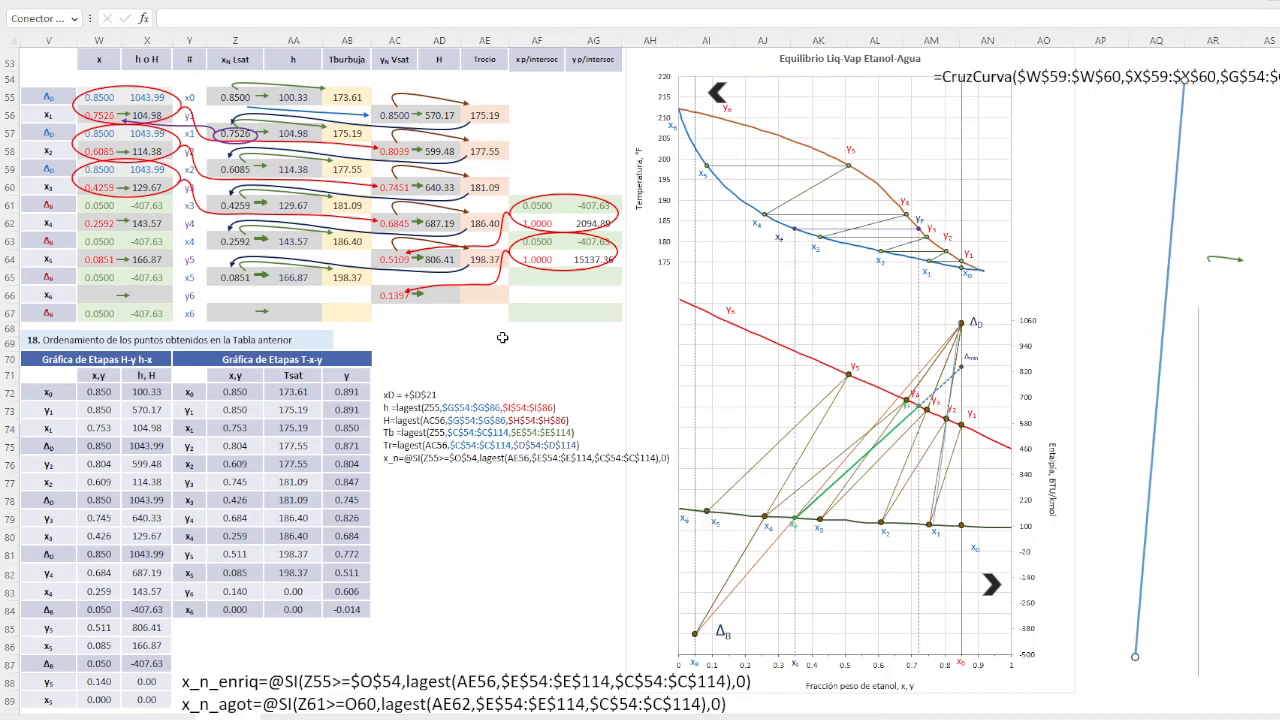
Copy the y6 vapor enthalpy formula from AD64 to AD66 and the dew temperature formula from AE64 to AE66
{"action": "left_click", "coordinate": [386, 295]}
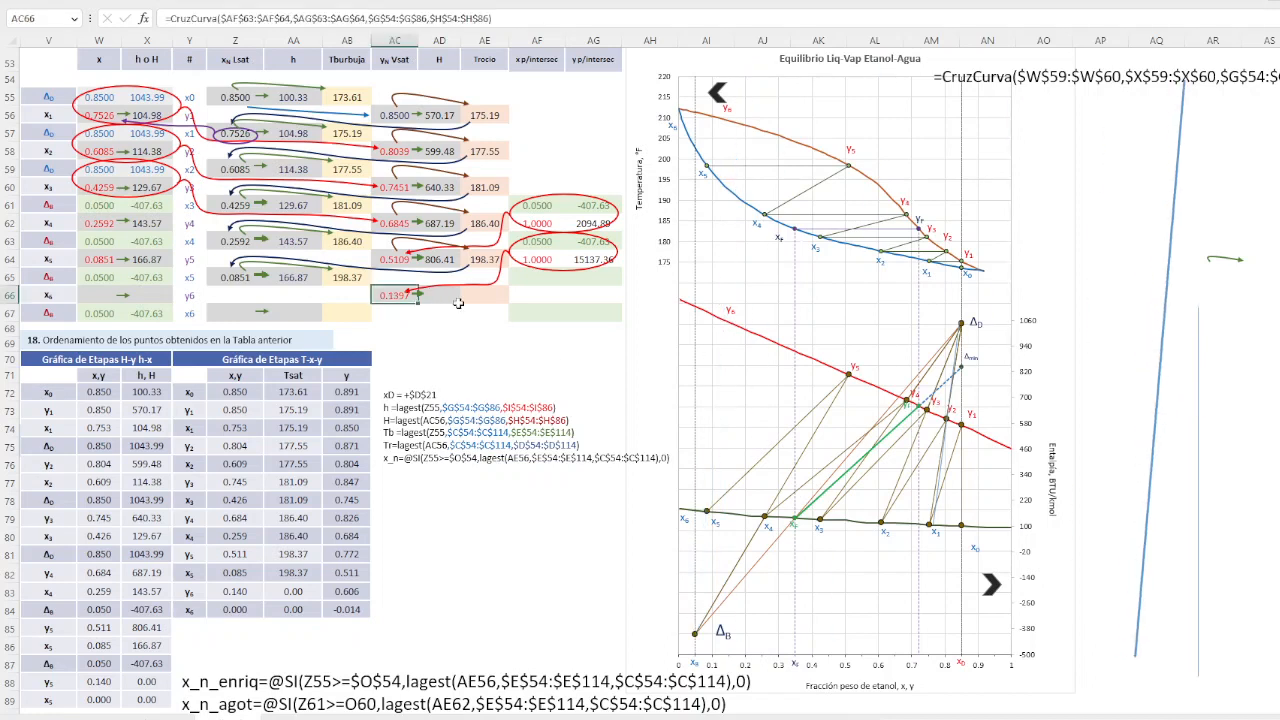
{"action": "left_click", "coordinate": [450, 299]}
{"action": "left_click", "coordinate": [446, 260]}
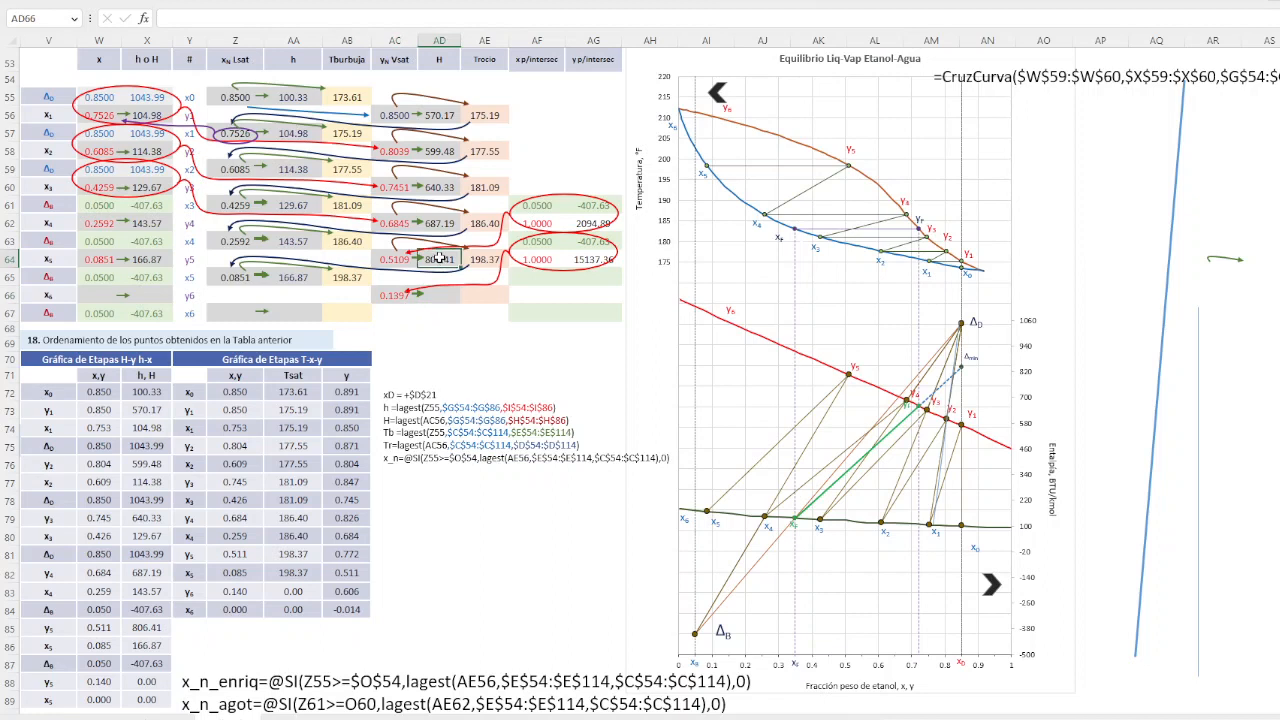
{"action": "left_click_drag", "start_coordinate": [458, 261], "coordinate": [462, 295]}
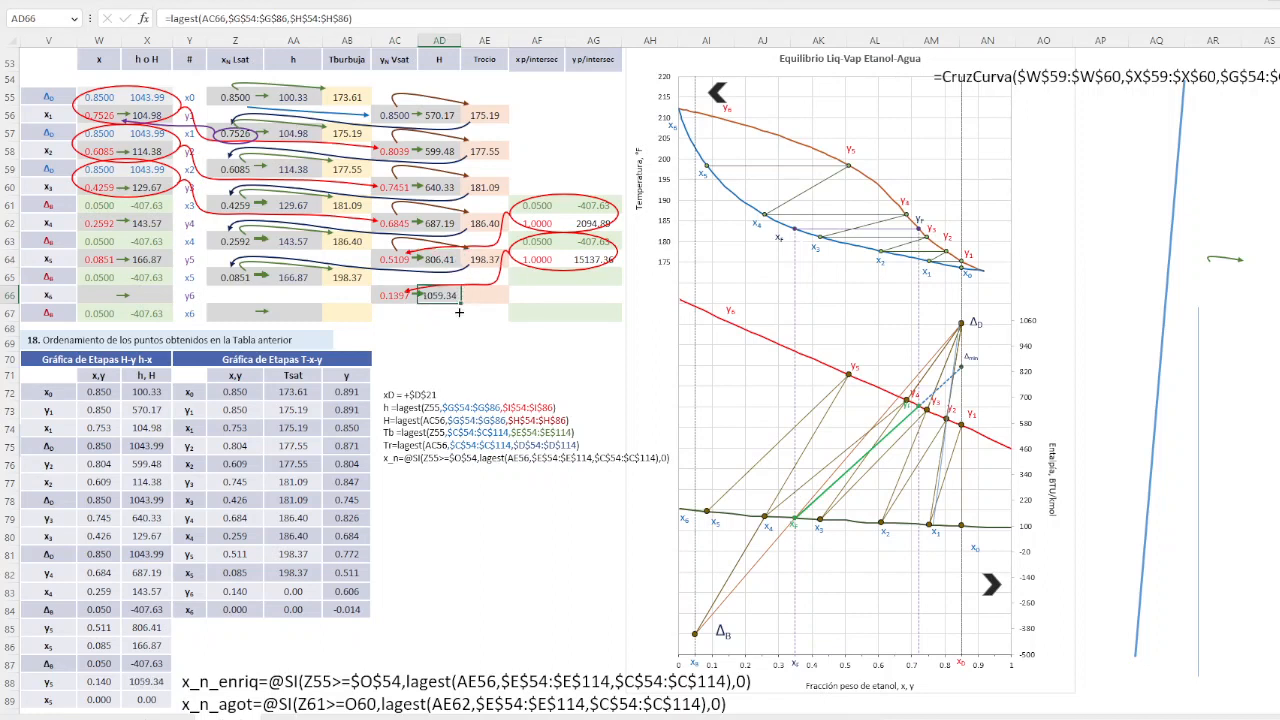
{"action": "left_click", "coordinate": [484, 260]}
{"action": "left_click_drag", "start_coordinate": [484, 262], "coordinate": [486, 306]}
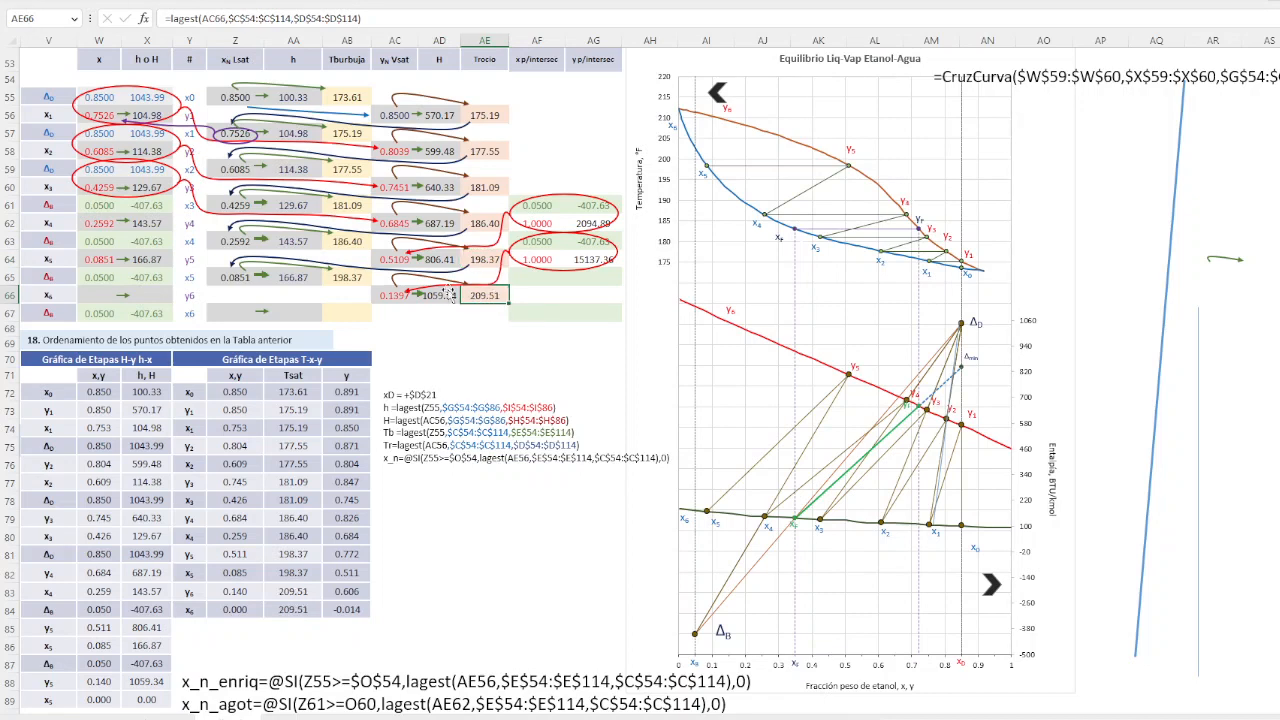
Copy the dark curved arrow of the previous stage so it leads from the dew temperature in AE66 to x6 in Z67
{"action": "left_click", "coordinate": [318, 261]}
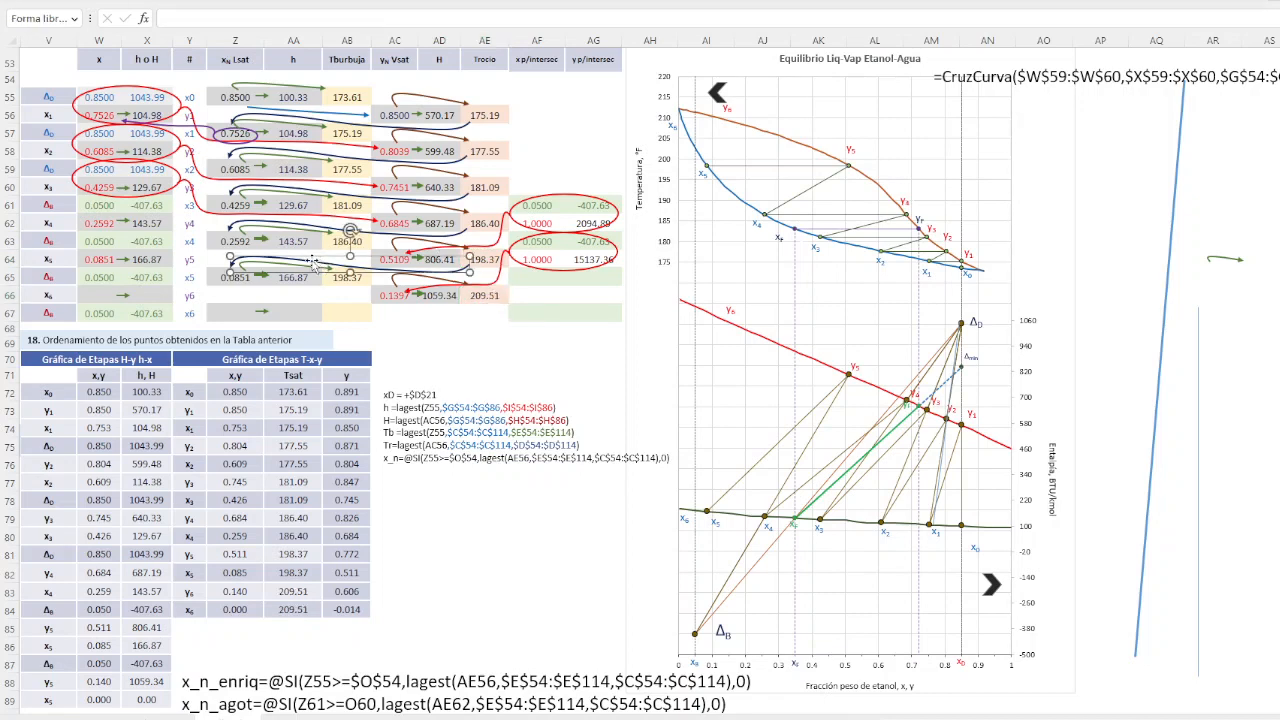
{"action": "left_click_drag", "start_coordinate": [313, 260], "coordinate": [317, 310]}
{"action": "left_click", "coordinate": [316, 307]}
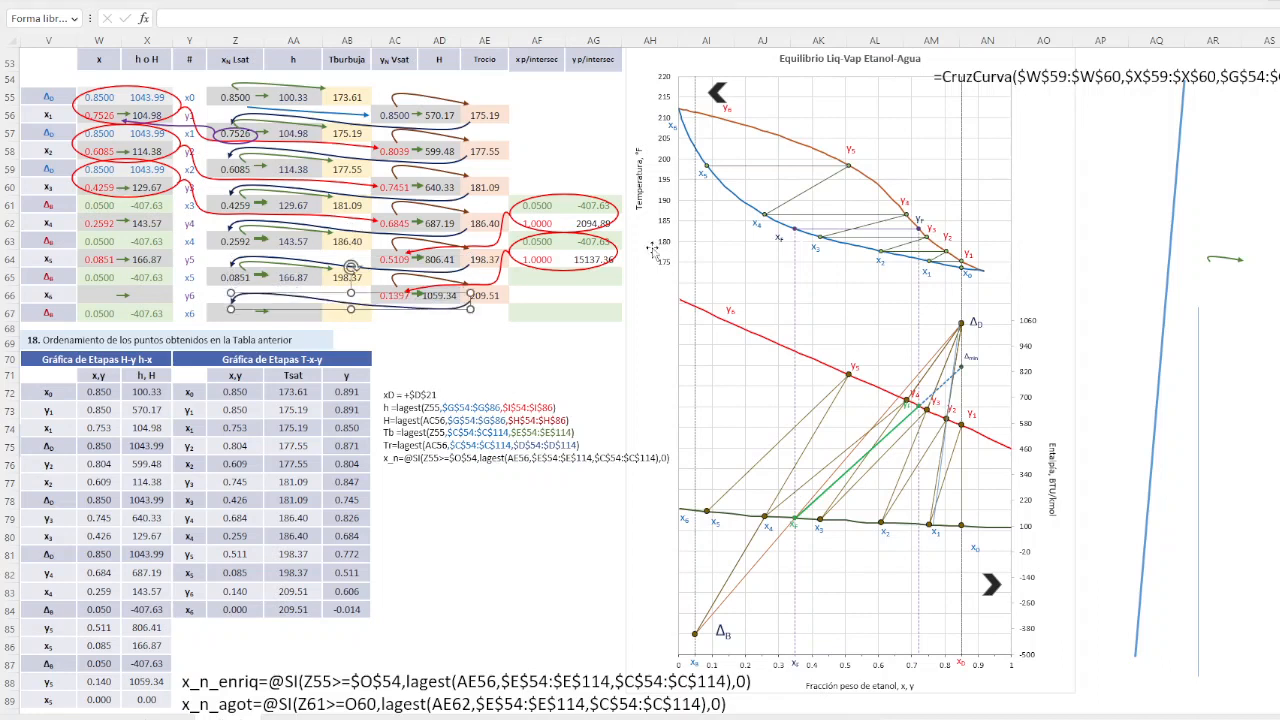
{"action": "left_click", "coordinate": [492, 298]}
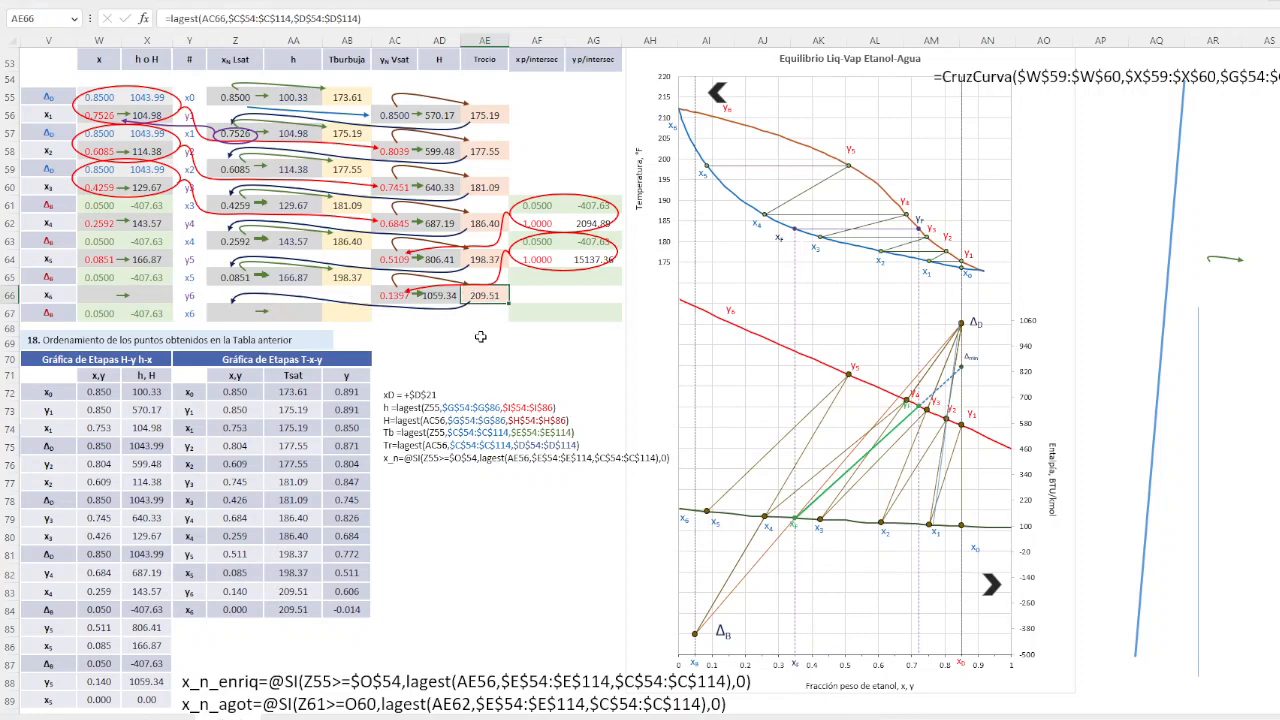
{"action": "left_click", "coordinate": [484, 343]}
Plot y6 by extending the T-x-y stage series temperatures to AA83 and the H-x-y stage series to W72:W88 and X72:X88
{"action": "left_click", "coordinate": [757, 173]}
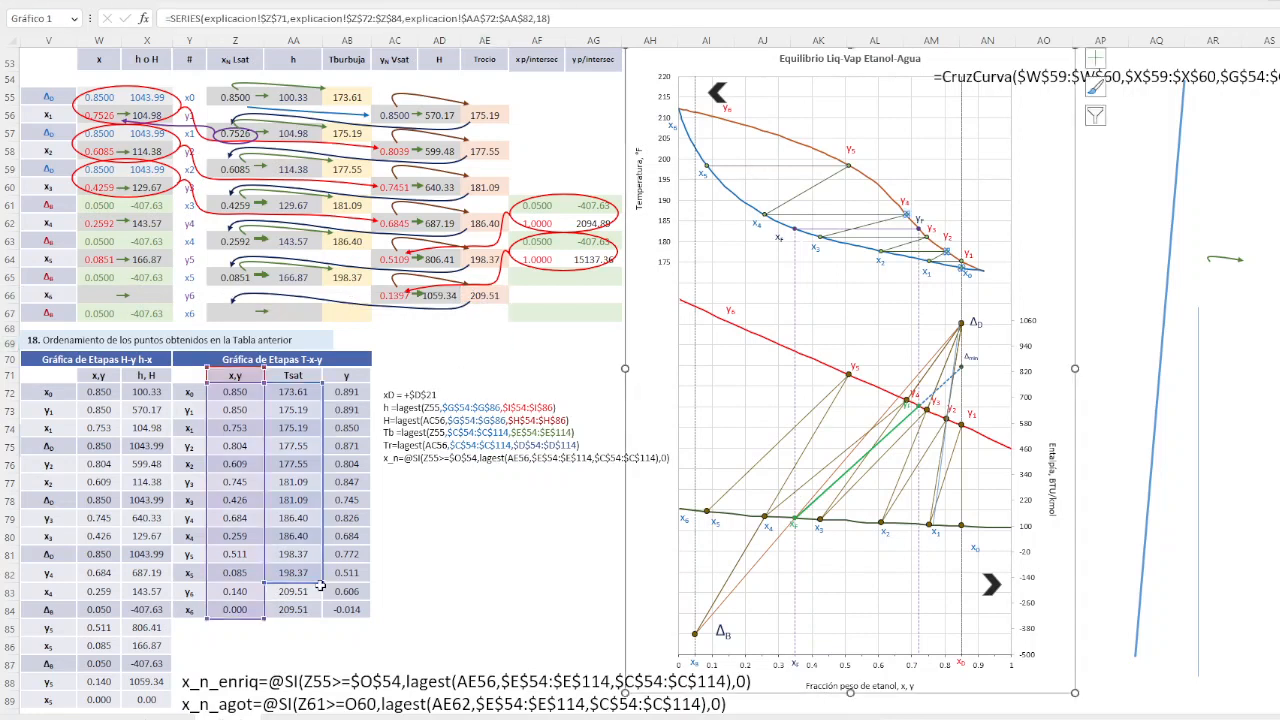
{"action": "left_click_drag", "start_coordinate": [321, 582], "coordinate": [320, 602]}
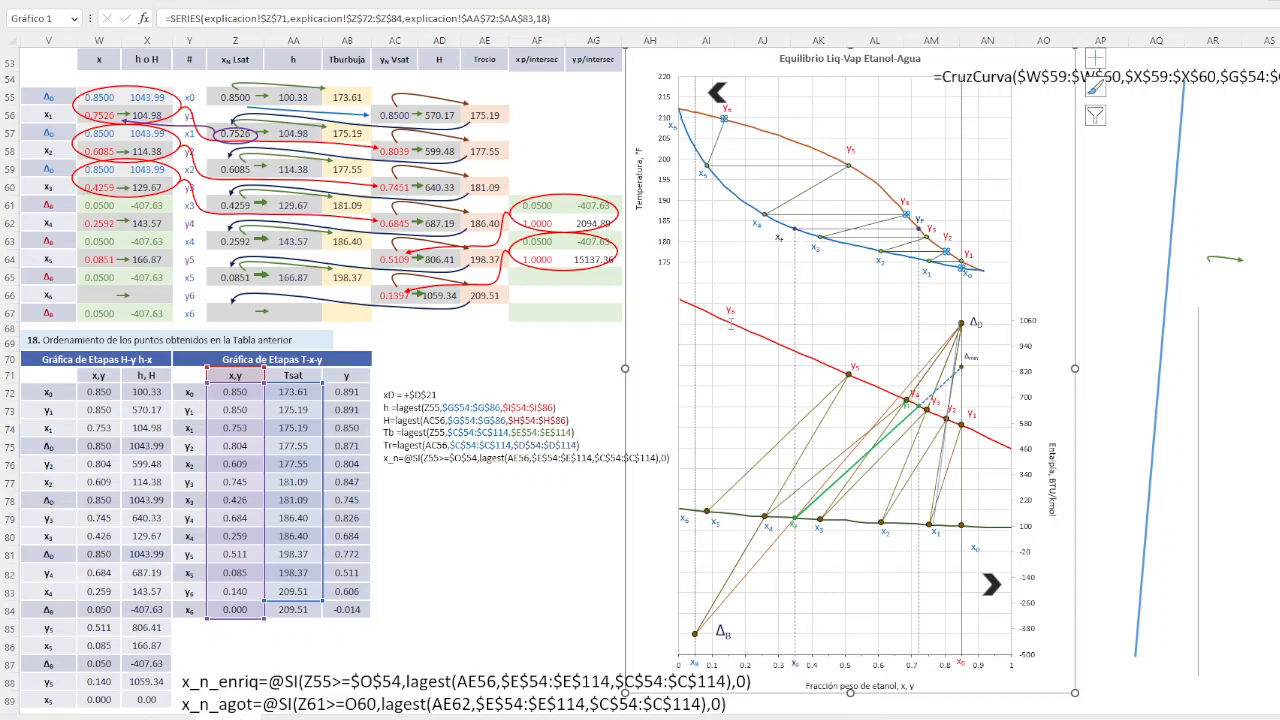
{"action": "left_click", "coordinate": [812, 418]}
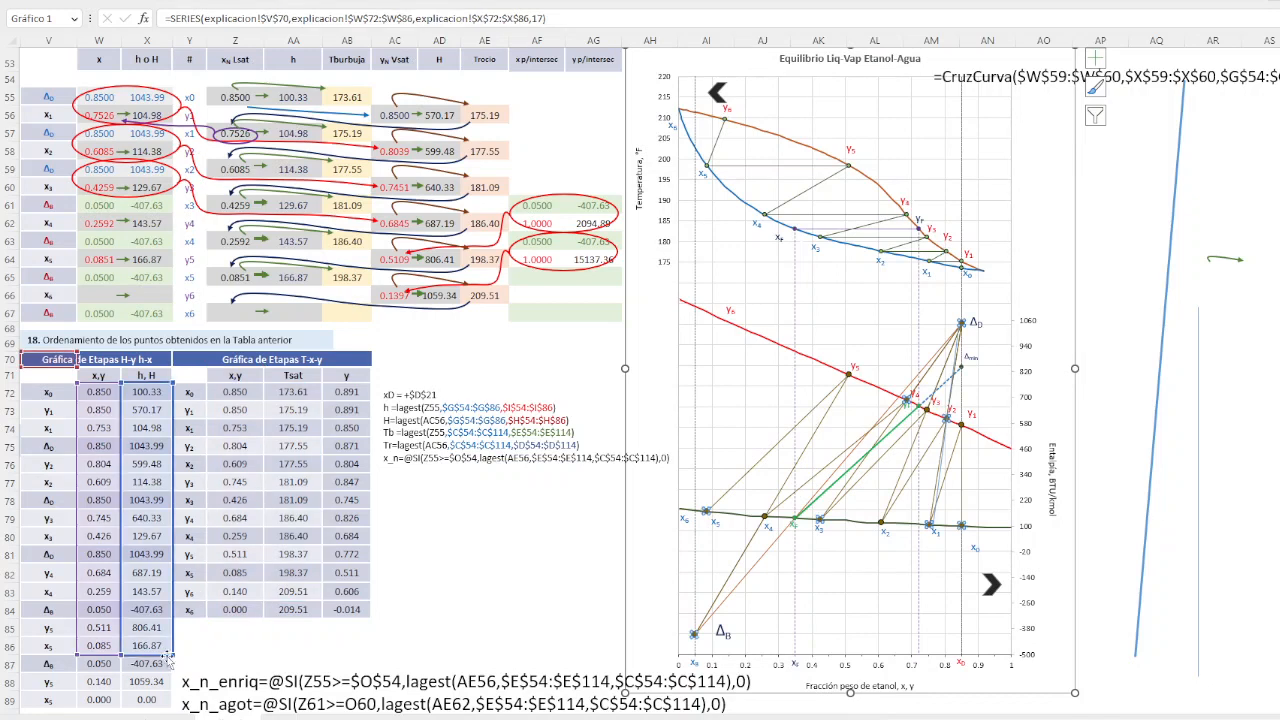
{"action": "left_click_drag", "start_coordinate": [173, 656], "coordinate": [172, 682]}
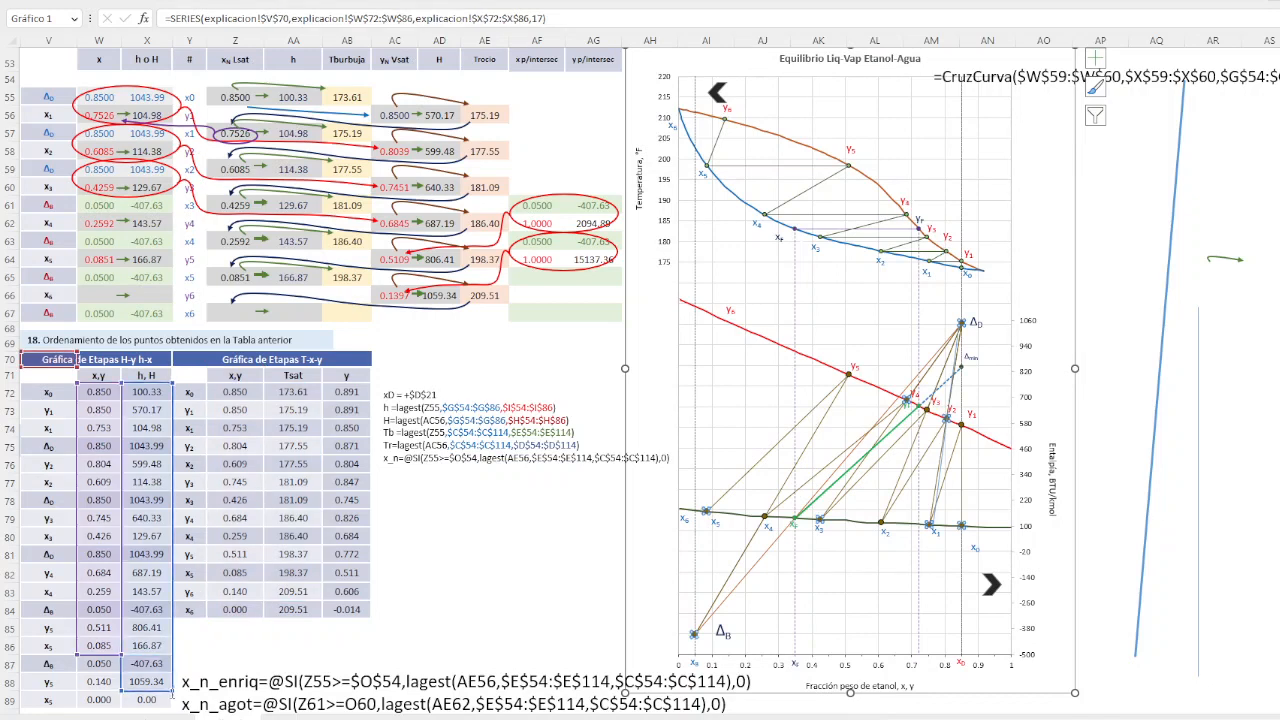
{"action": "left_click_drag", "start_coordinate": [75, 673], "coordinate": [76, 689]}
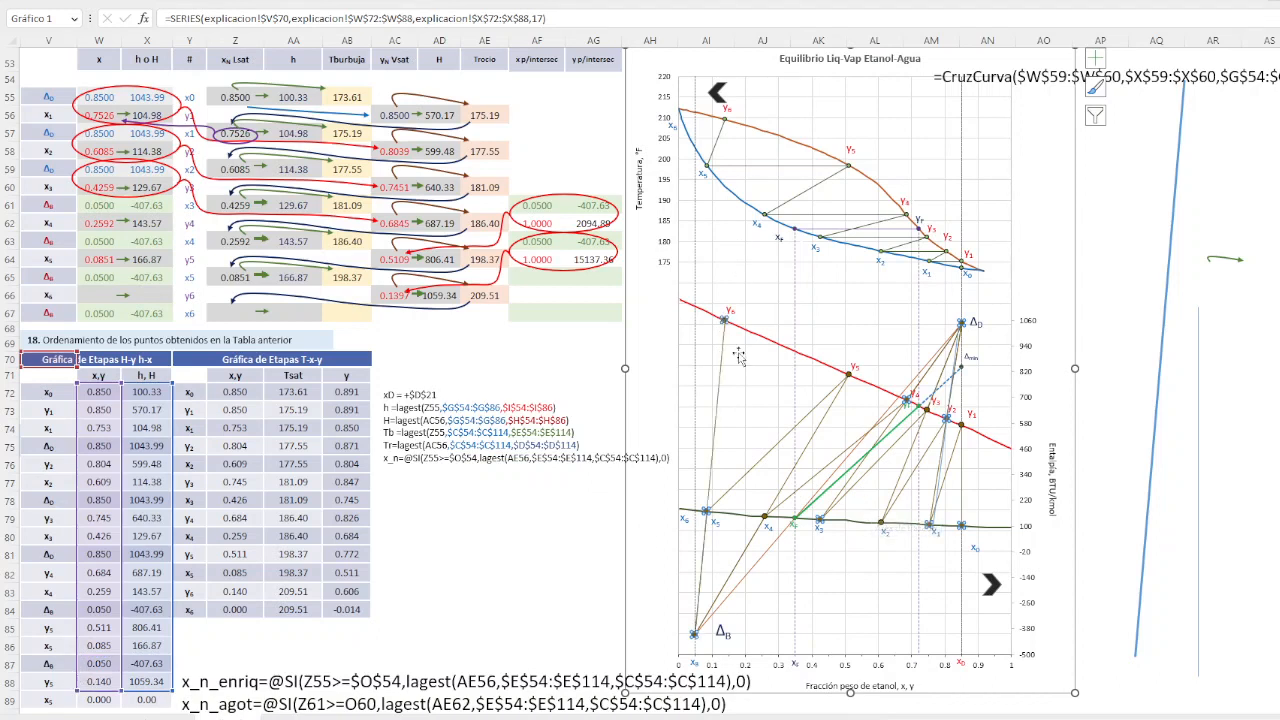
Copy the stripping-section liquid composition formula from Z65 to Z67 for x6
{"action": "left_click", "coordinate": [228, 313]}
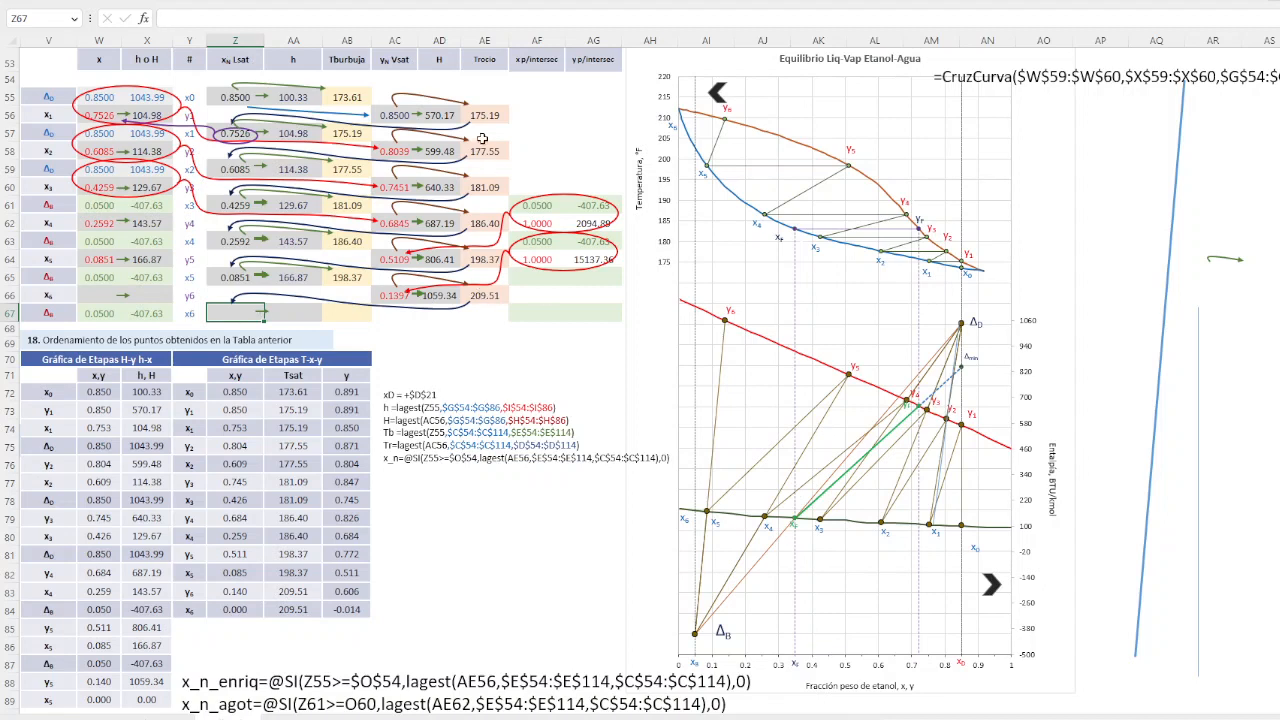
{"action": "left_click", "coordinate": [224, 282]}
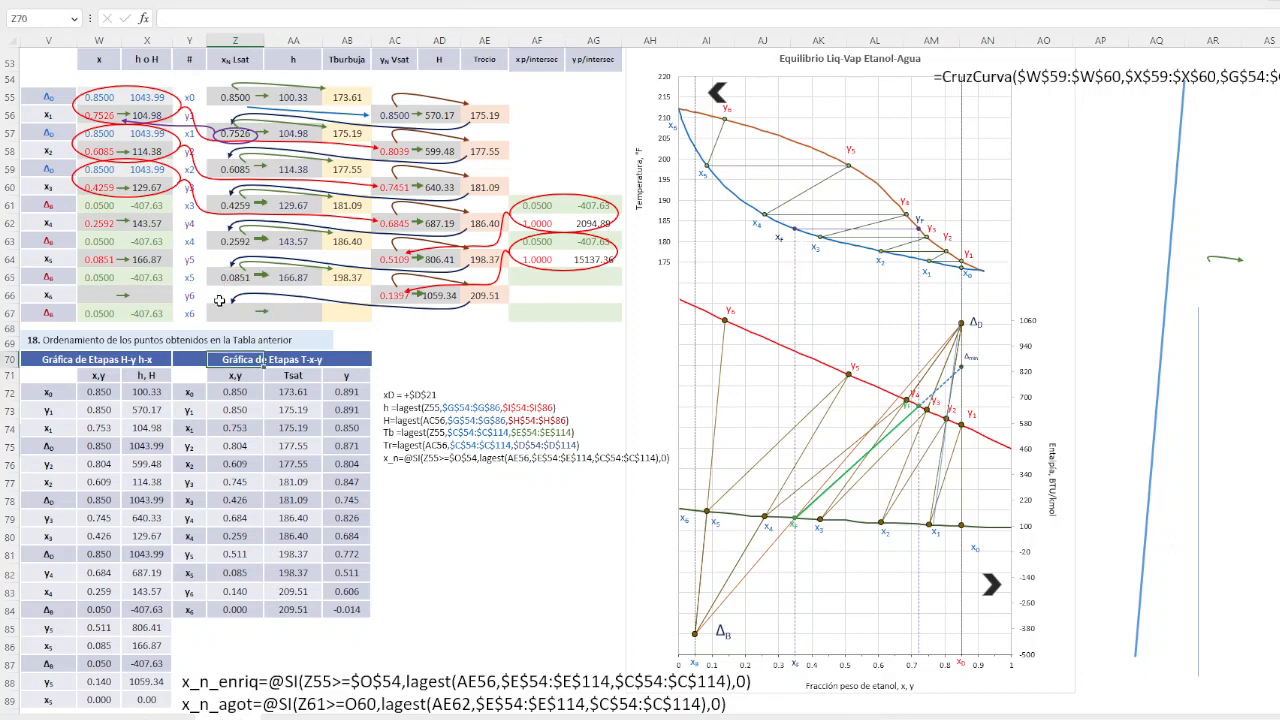
{"action": "left_click_drag", "start_coordinate": [220, 276], "coordinate": [227, 322]}
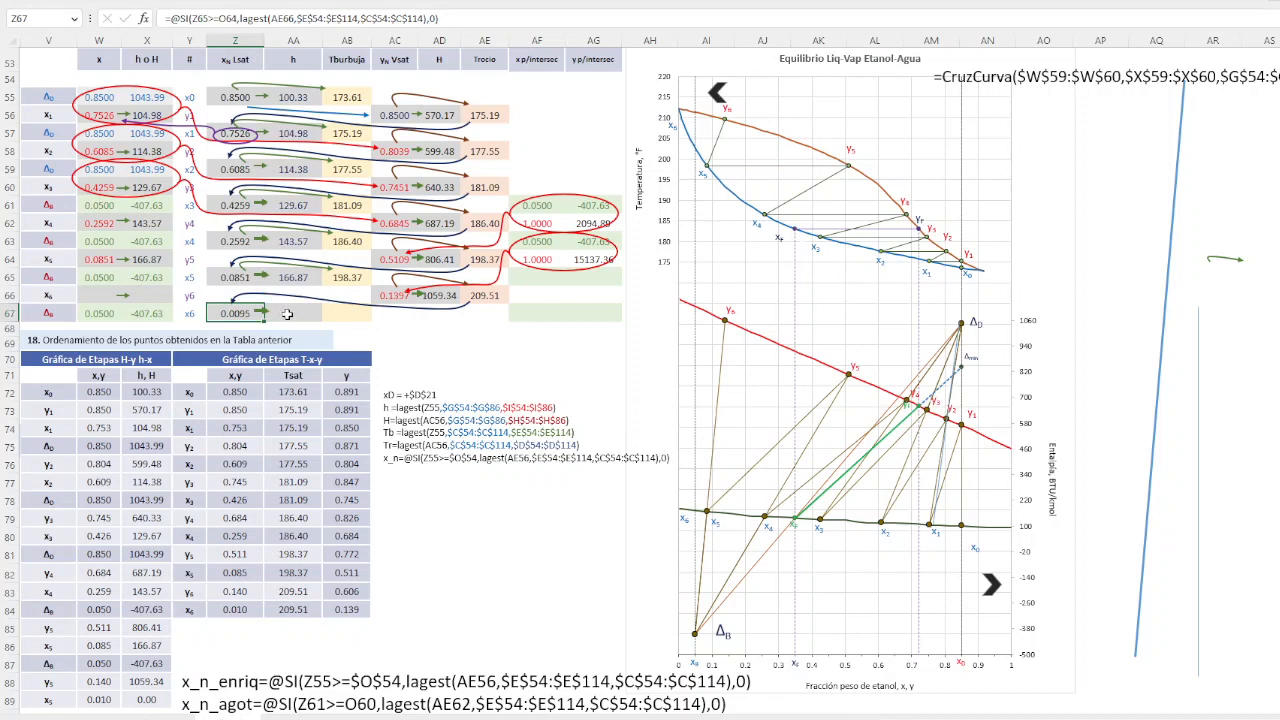
Copy the x6 liquid enthalpy formula from AA65 to AA67 and the bubble temperature formula from AB65 to AB67
{"action": "left_click", "coordinate": [295, 277]}
{"action": "left_click_drag", "start_coordinate": [312, 286], "coordinate": [312, 321]}
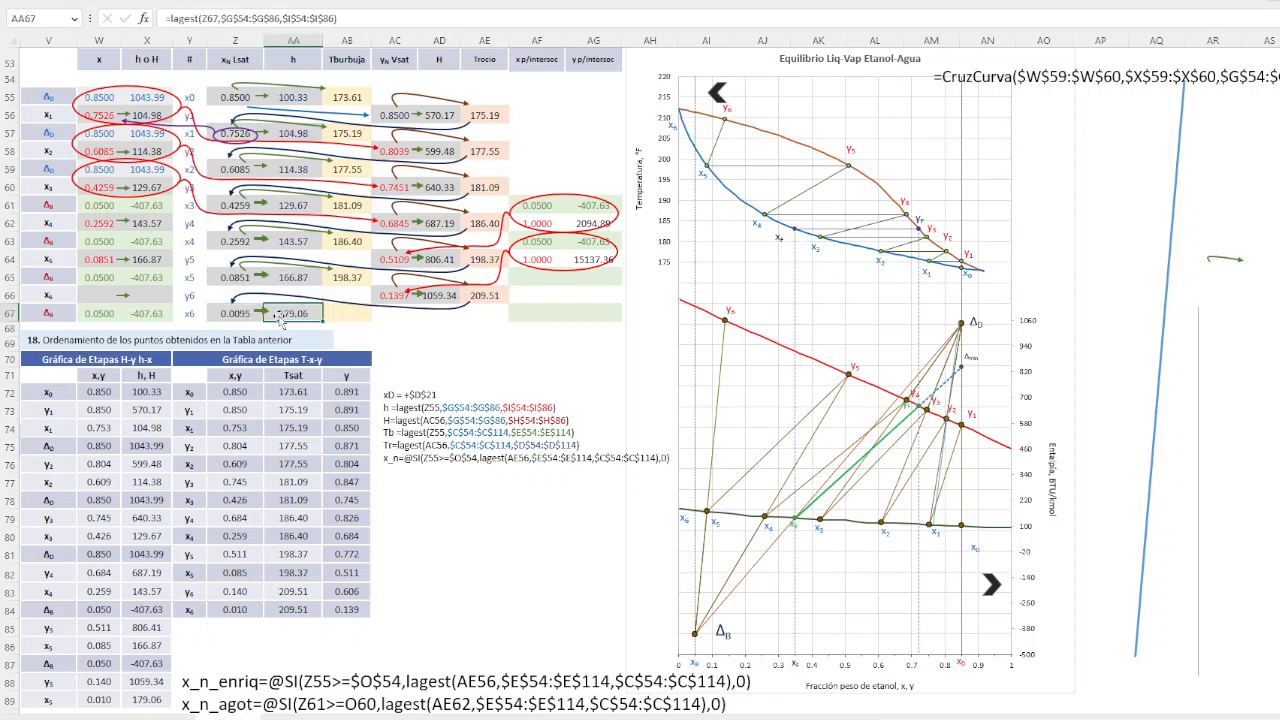
{"action": "left_click", "coordinate": [345, 280]}
{"action": "left_click_drag", "start_coordinate": [347, 284], "coordinate": [349, 322]}
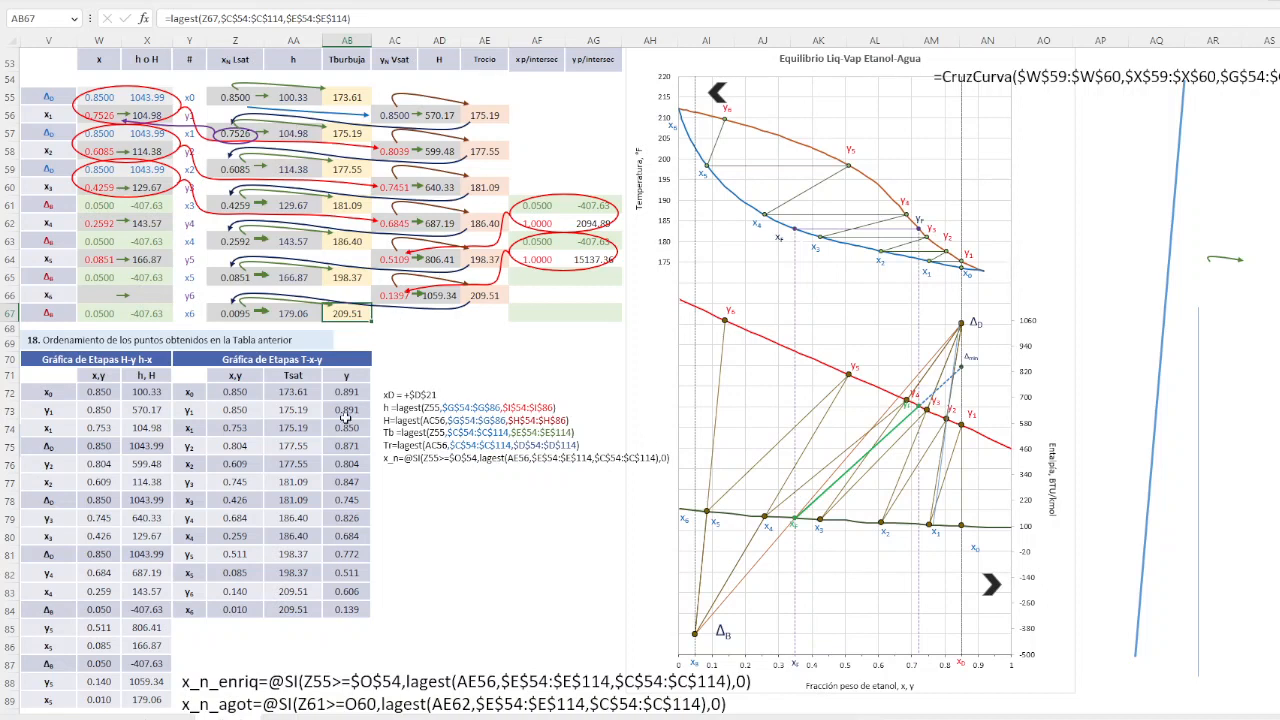
{"action": "left_click", "coordinate": [228, 318]}
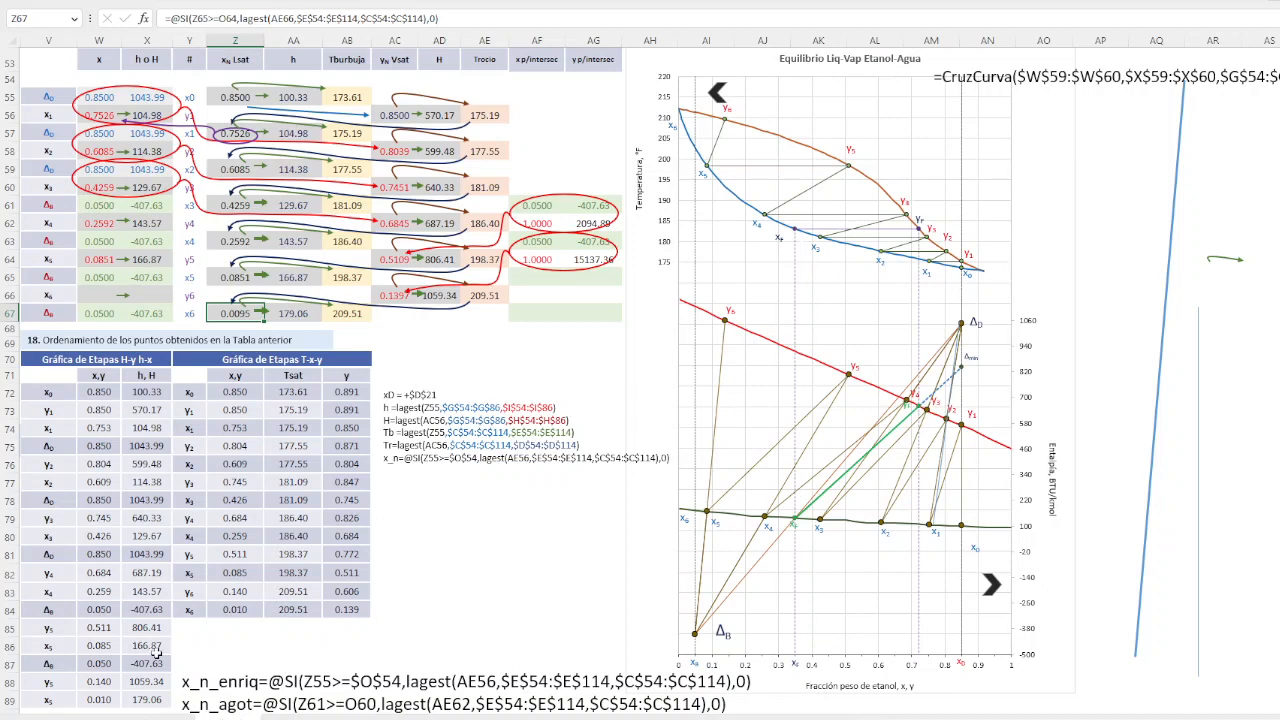
Plot x6 by extending the H-x-y stage series to W72:W89 and X72:X89 and the T-x-y stage series temperatures to AA84
{"action": "left_click", "coordinate": [721, 381]}
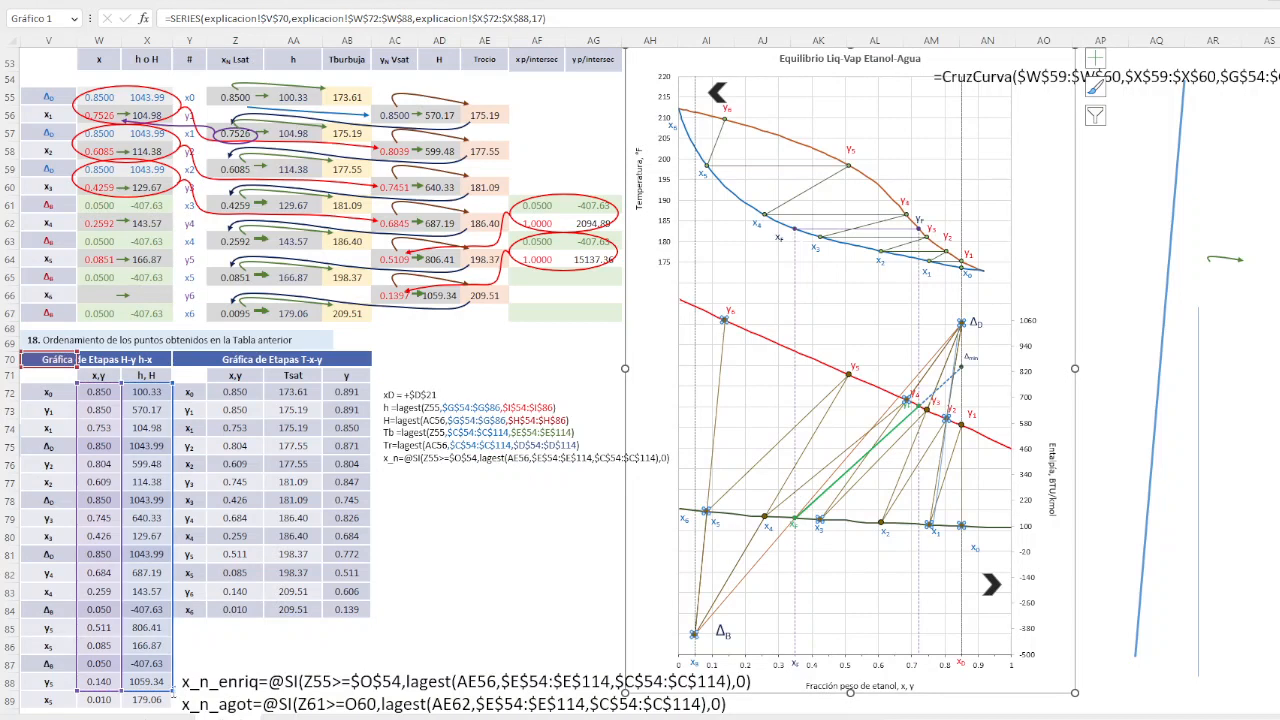
{"action": "left_click_drag", "start_coordinate": [173, 690], "coordinate": [76, 706]}
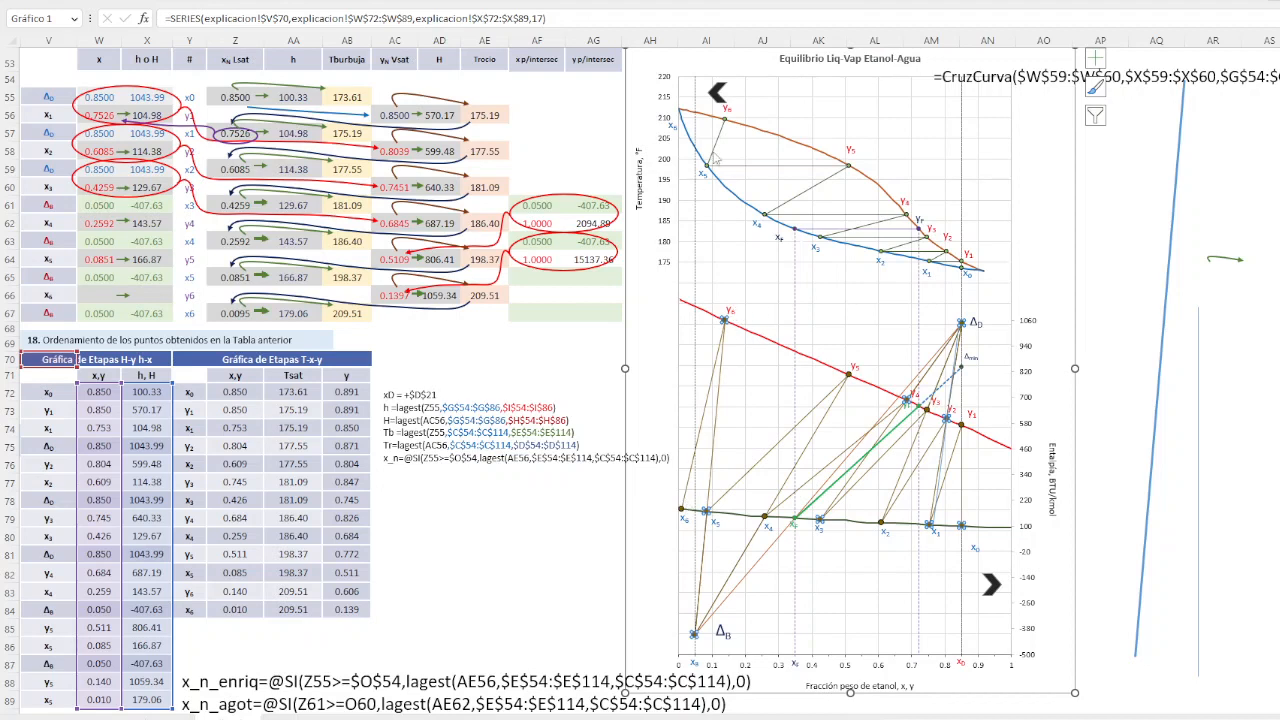
{"action": "mouse_move", "coordinate": [716, 150]}
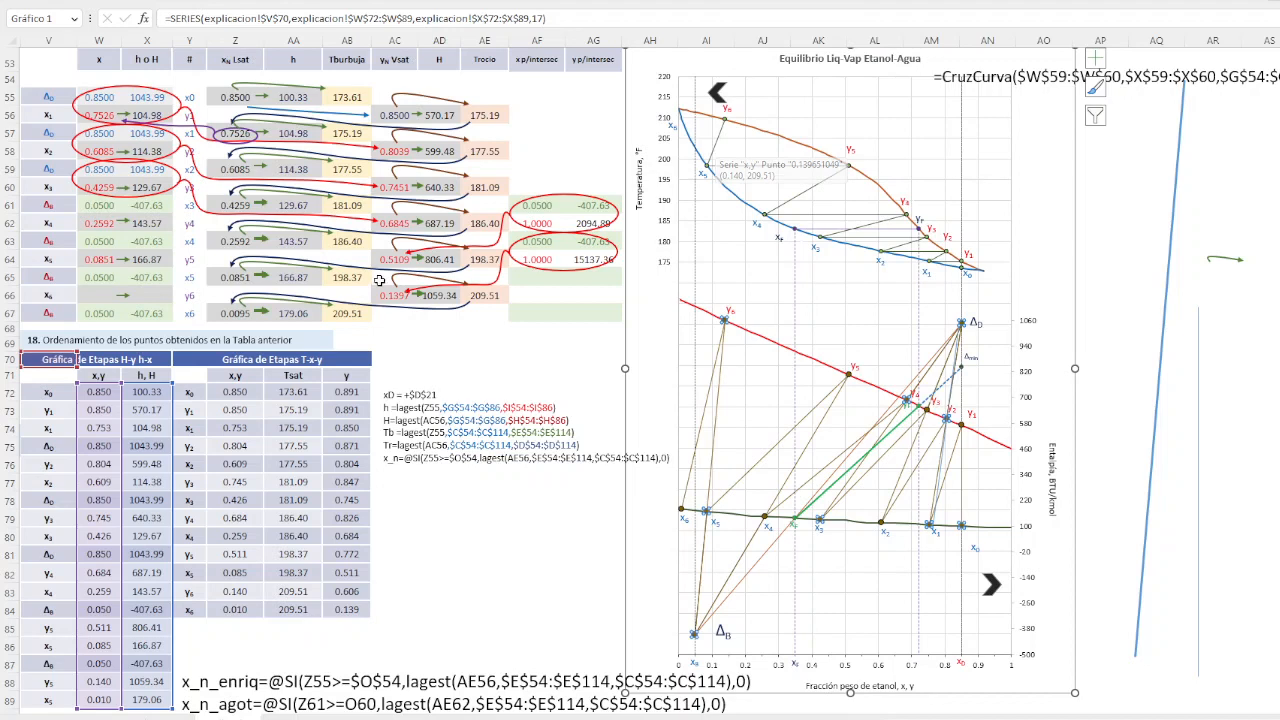
{"action": "left_click", "coordinate": [718, 150]}
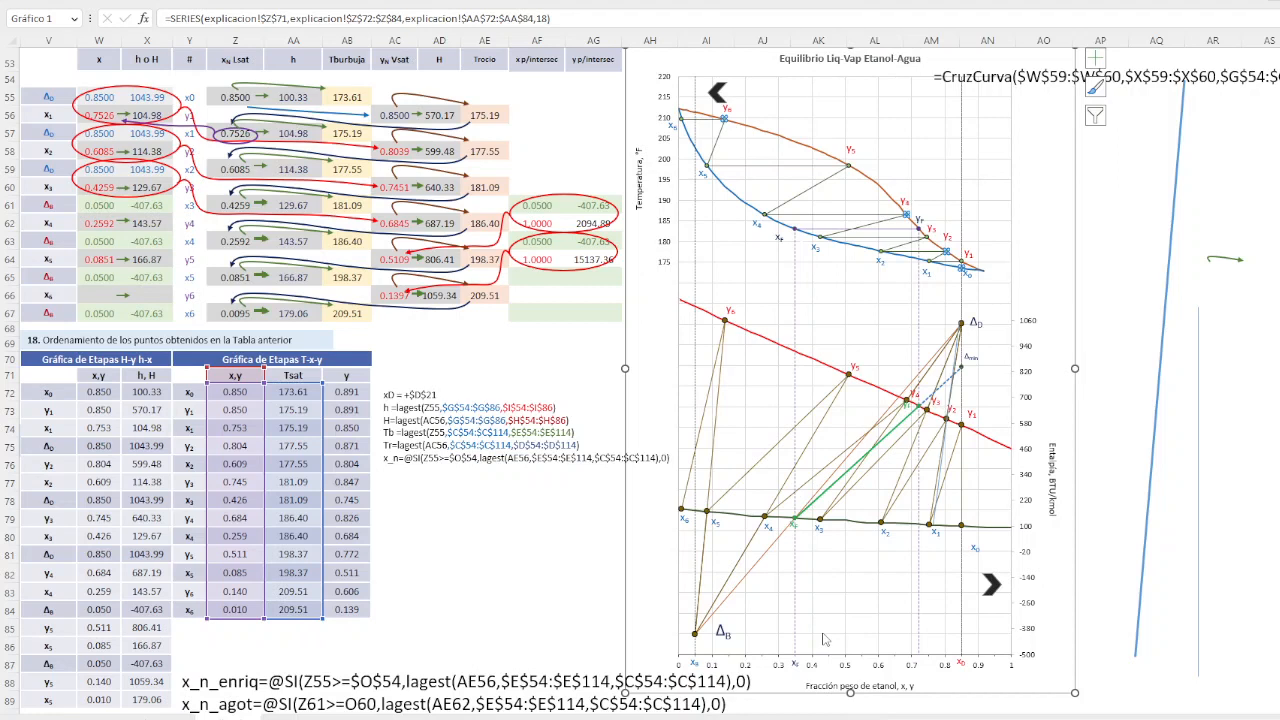
{"action": "left_click", "coordinate": [463, 545]}
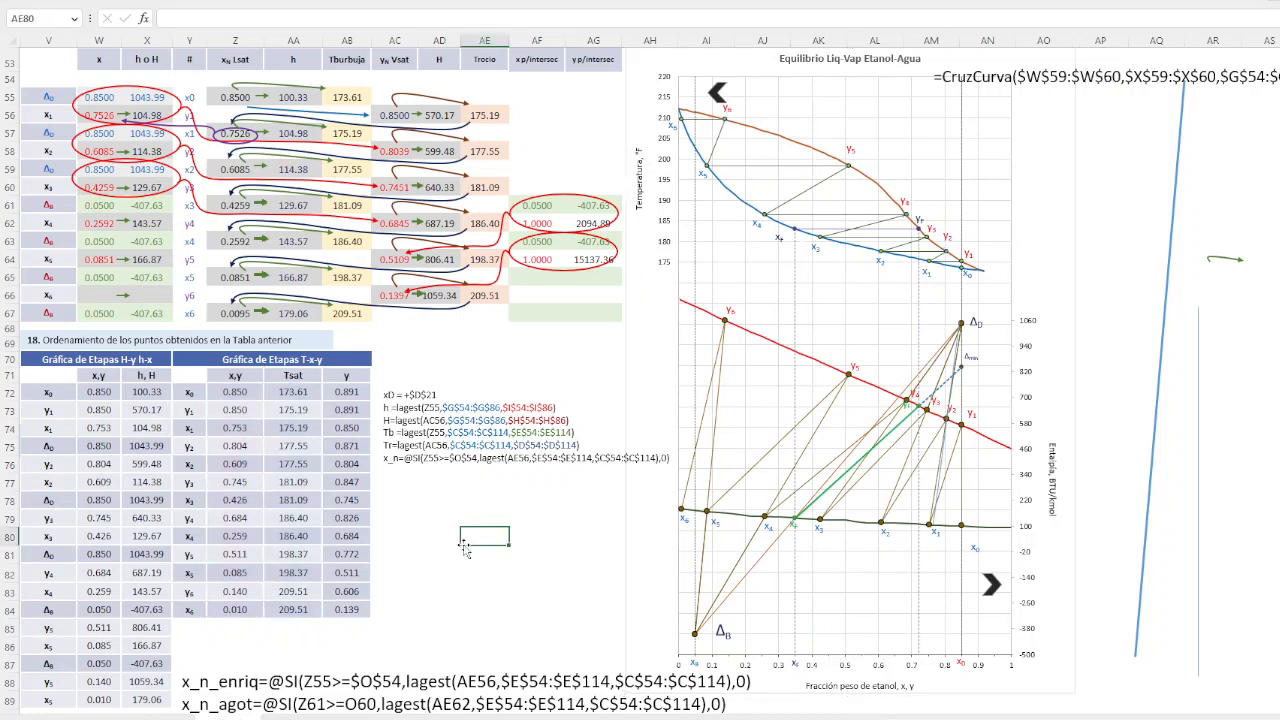